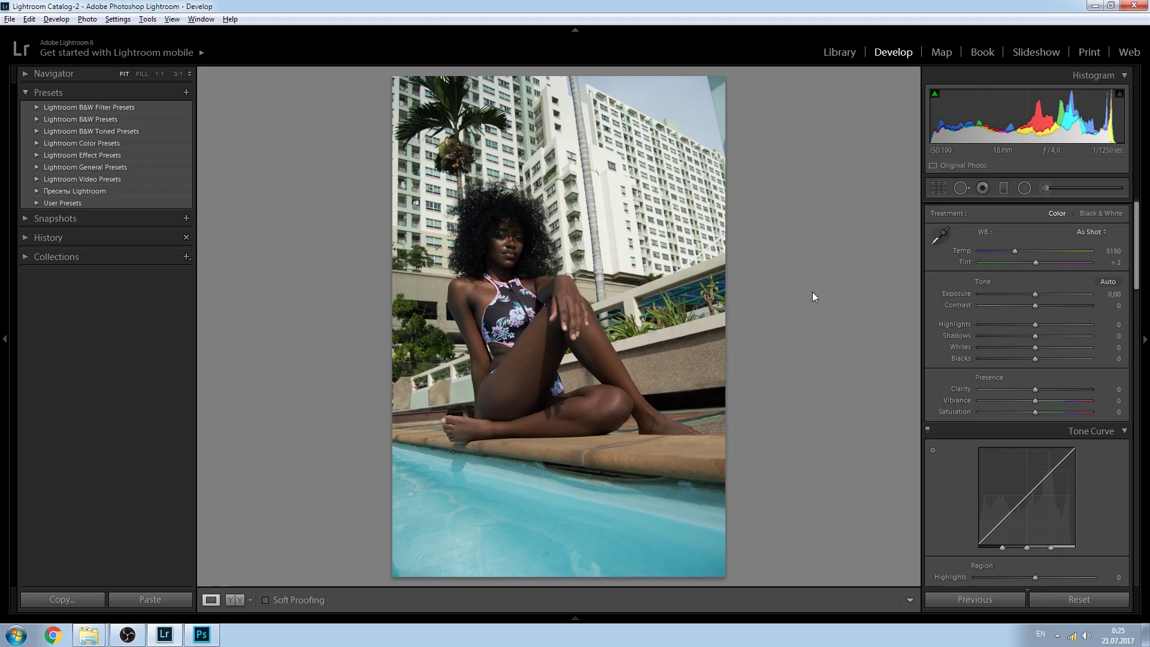
# Correct the white balance by sampling the white building facade as neutral, and fine-tune the temperature to 5065.
pyautogui.click(940, 234)
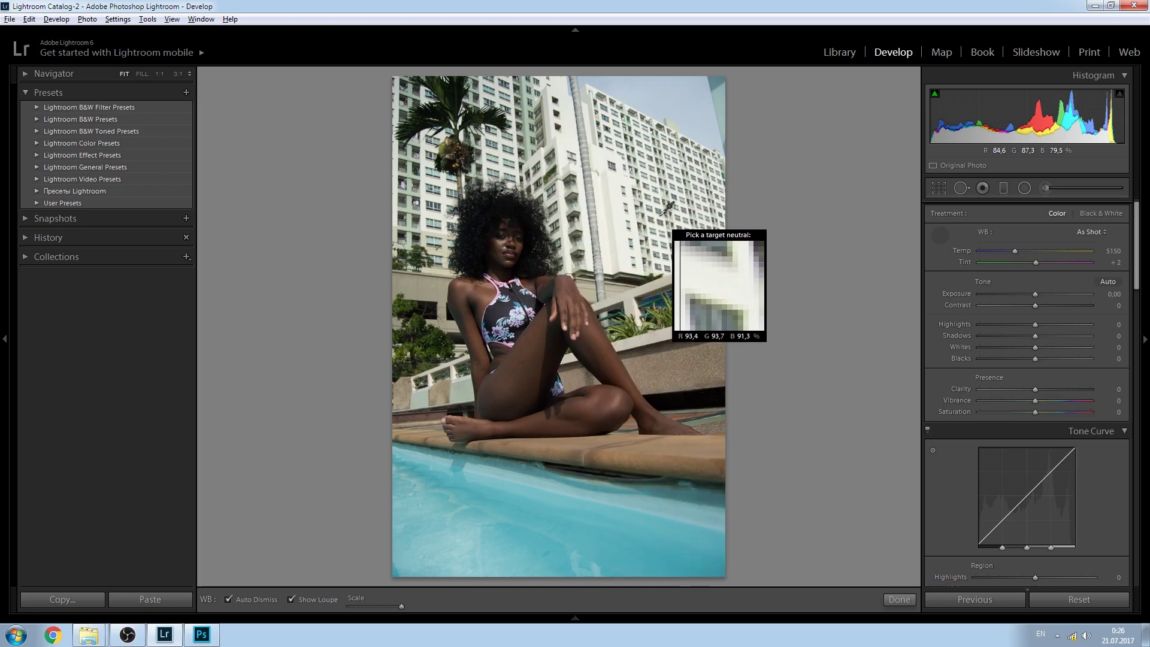
pyautogui.click(620, 225)
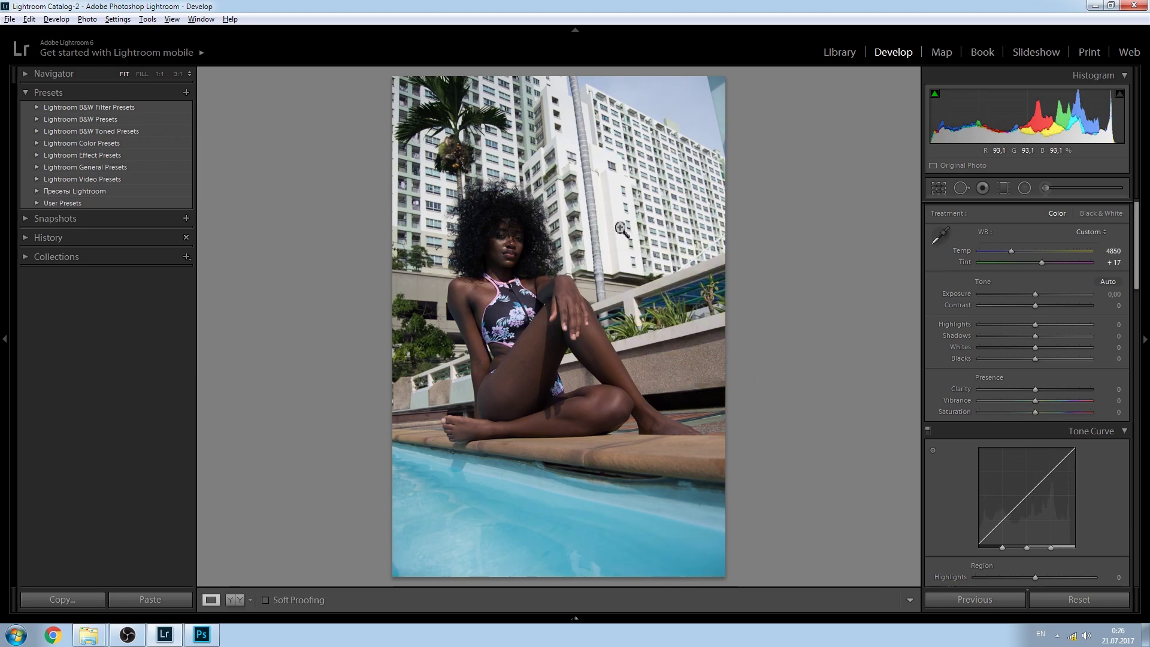
pyautogui.click(938, 235)
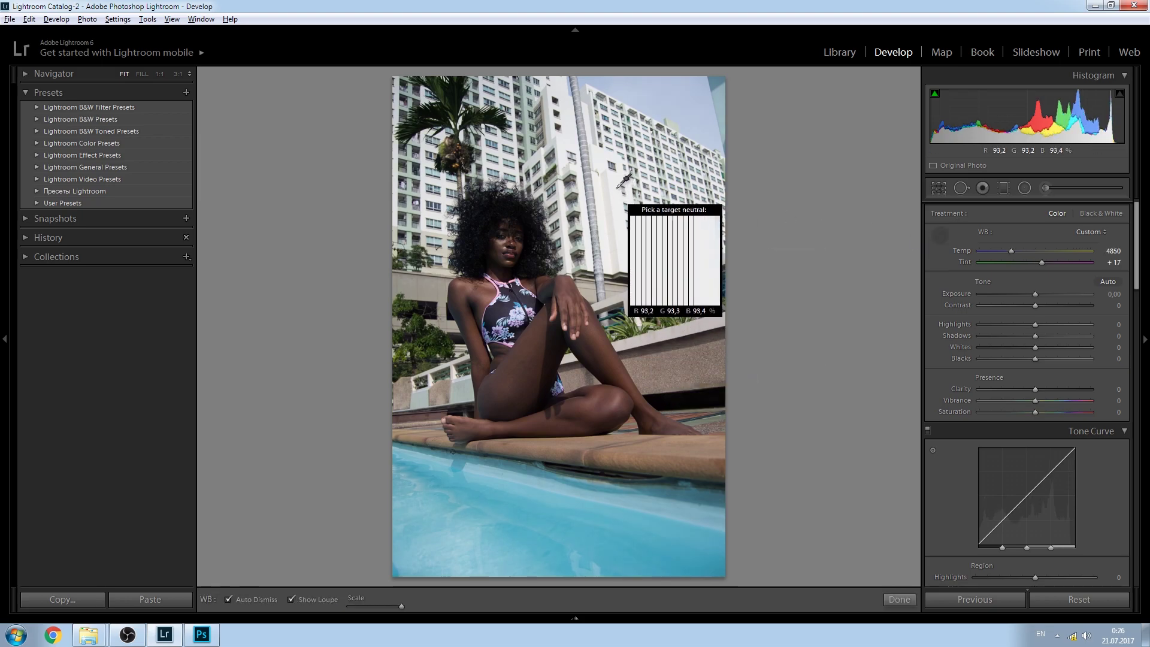
pyautogui.click(619, 188)
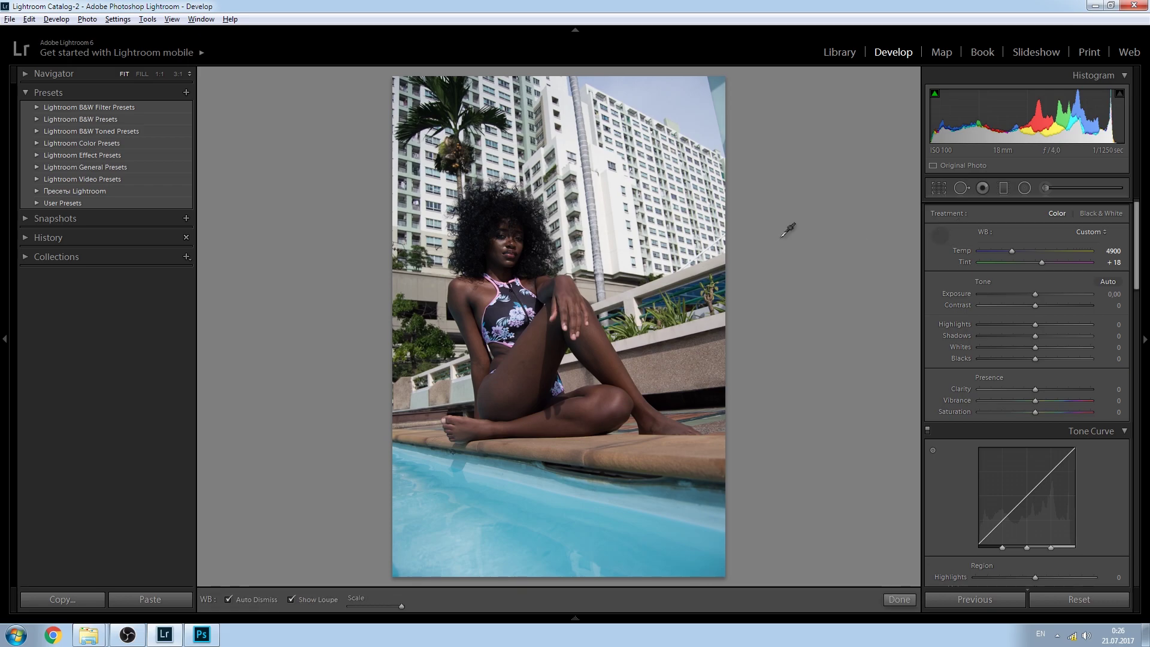
pyautogui.click(619, 241)
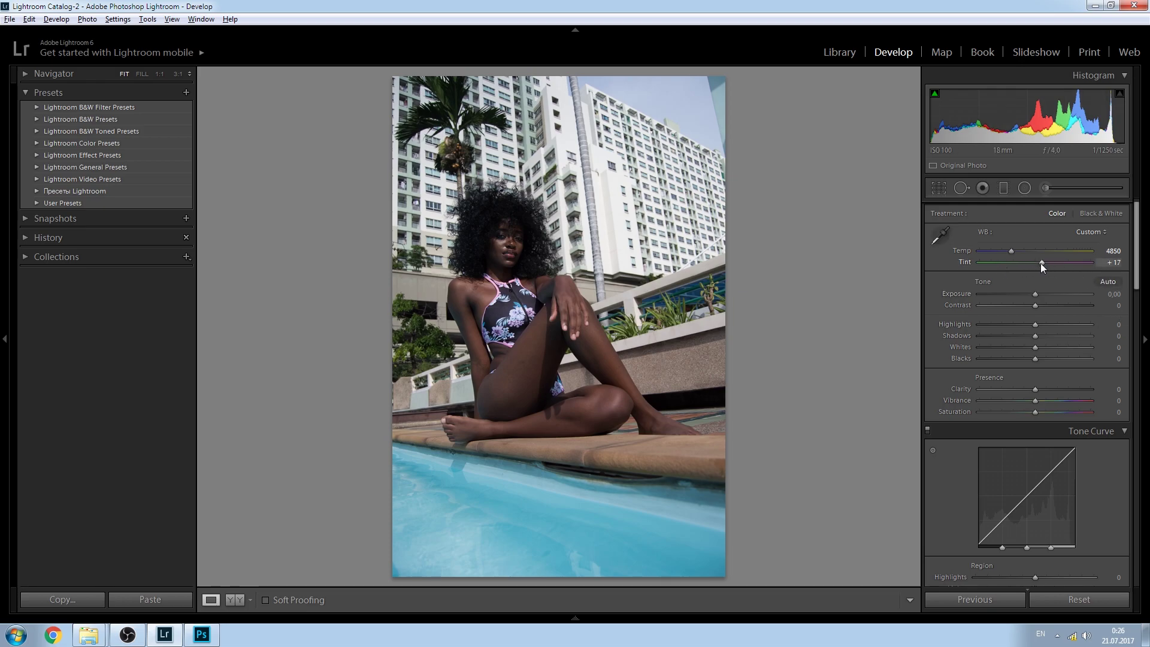
pyautogui.moveTo(1013, 252); pyautogui.dragTo(1013, 251)
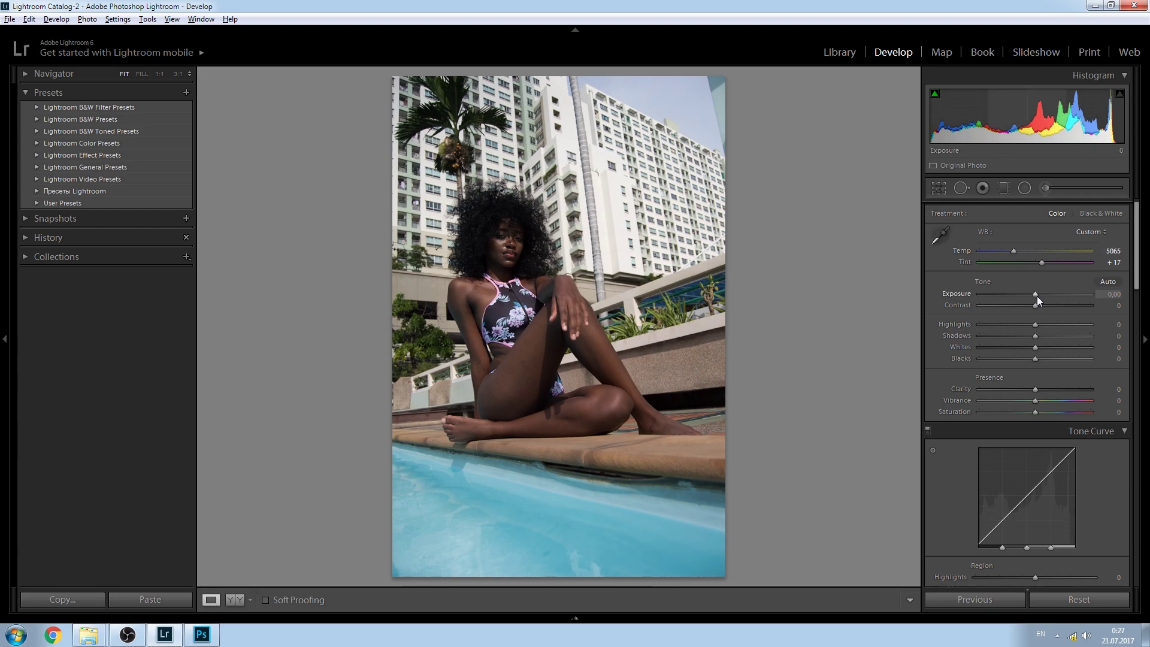
# Adjust the photo's tone to Exposure +0.59, Contrast −20, Highlights −46, Shadows +13 and Whites +22.
pyautogui.moveTo(1033, 295); pyautogui.dragTo(1040, 294)
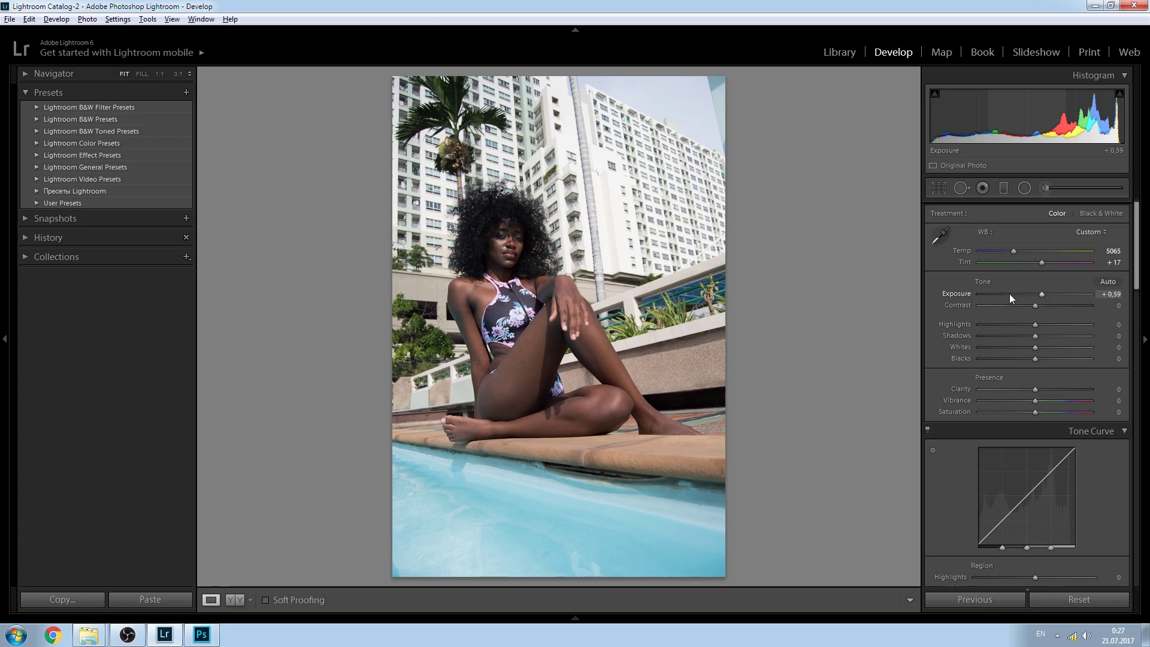
pyautogui.click(1033, 304)
pyautogui.moveTo(1033, 305); pyautogui.dragTo(1039, 336)
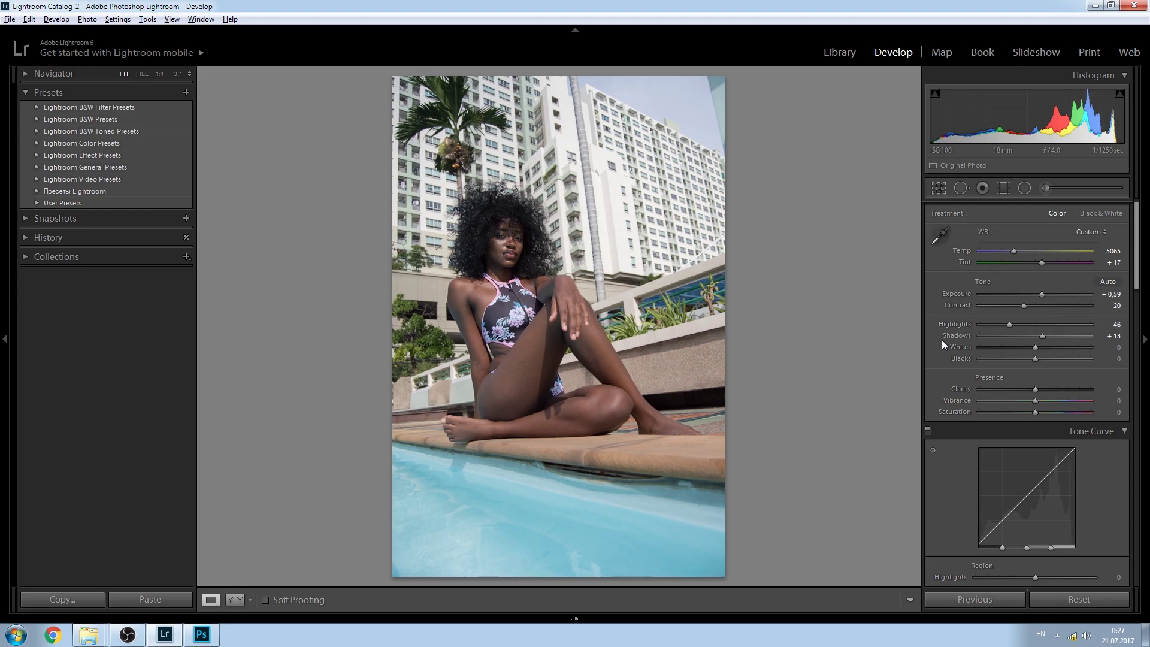
pyautogui.moveTo(1035, 347); pyautogui.dragTo(1048, 350)
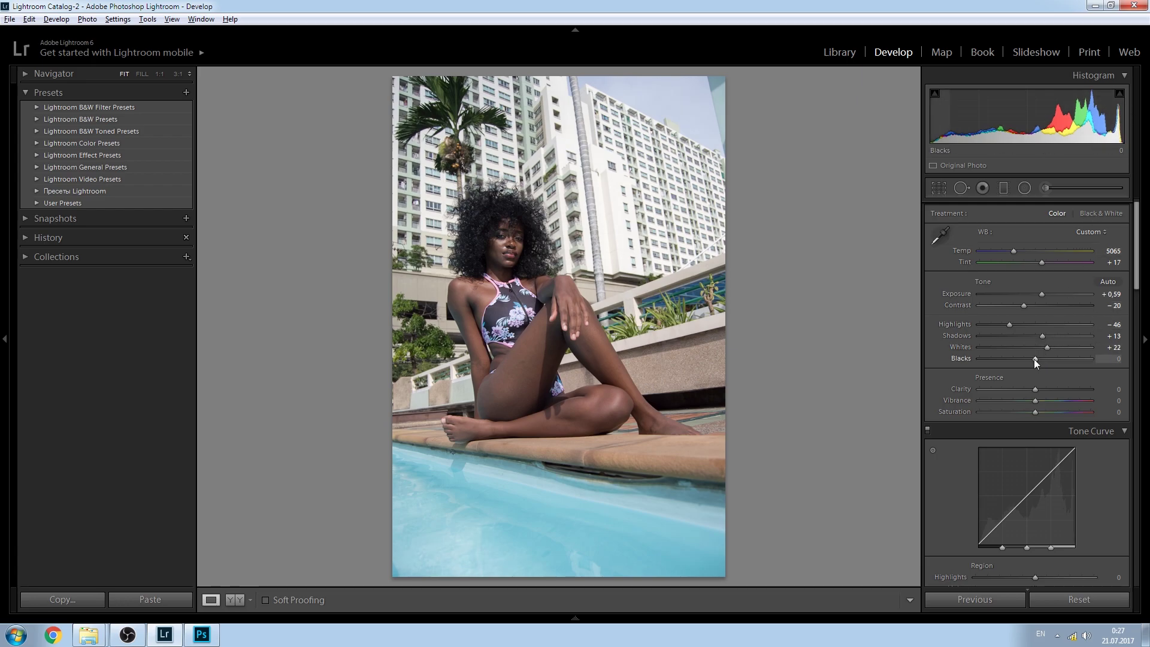
pyautogui.moveTo(1031, 359); pyautogui.dragTo(1040, 366)
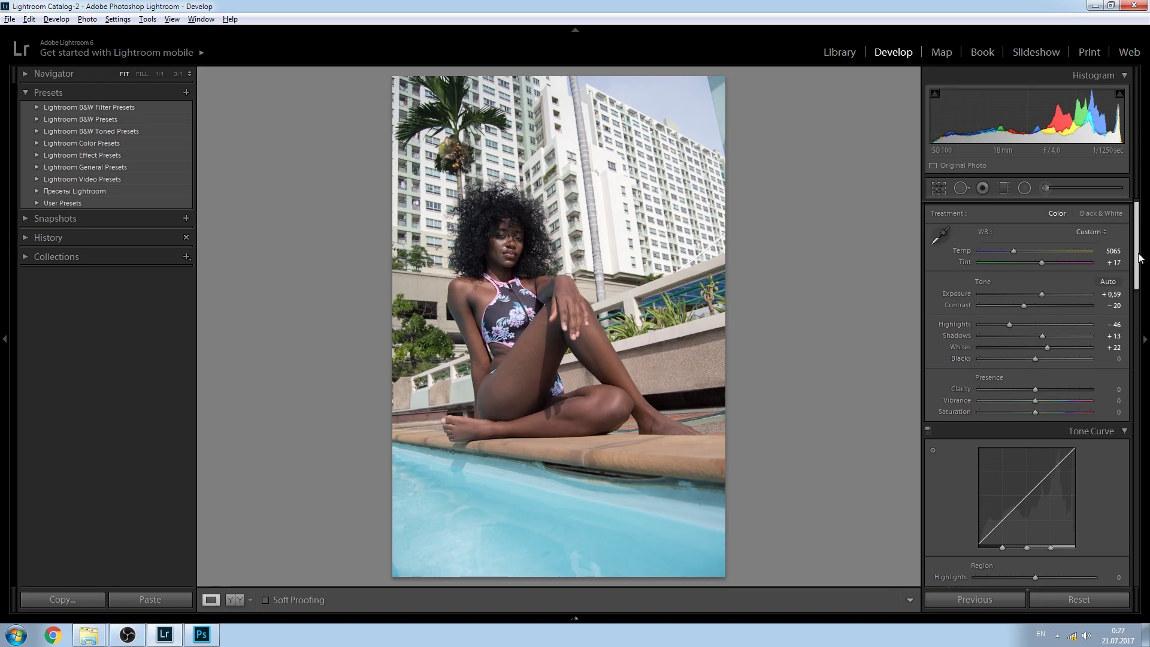
# Set overall Saturation to −4 and the tone curve regions to Highlights +22, Lights −7, Darks −2 and Shadows +8.
pyautogui.moveTo(1138, 259); pyautogui.dragTo(1137, 286)
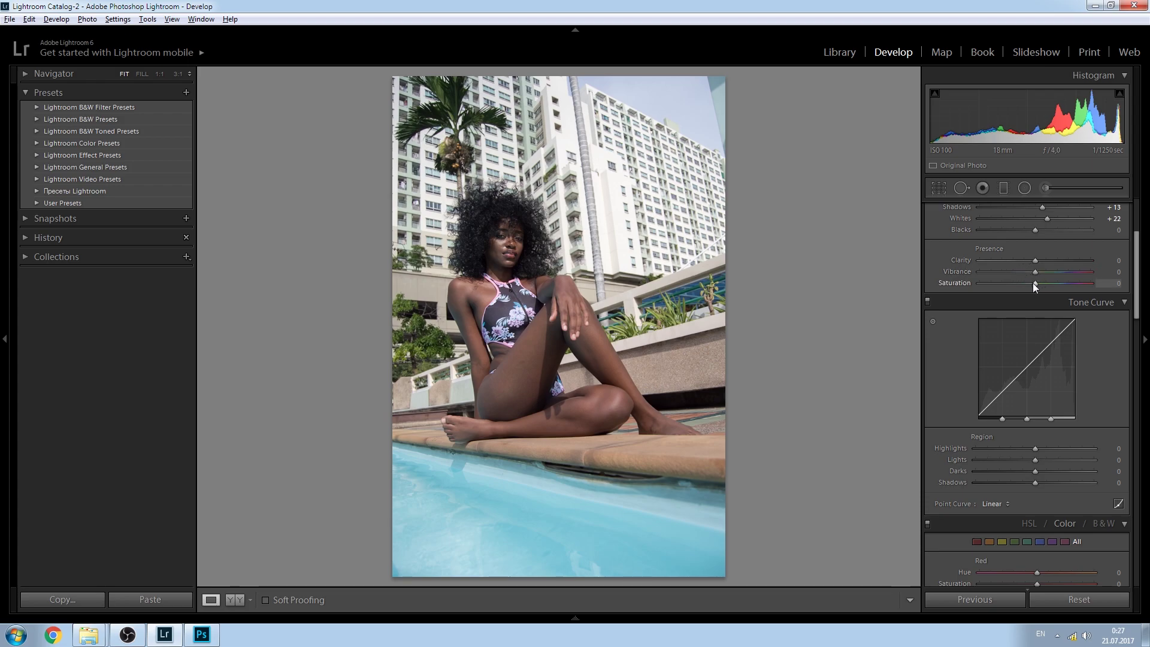
pyautogui.moveTo(1032, 282); pyautogui.dragTo(1030, 282)
pyautogui.scroll(-4, 1039, 299)
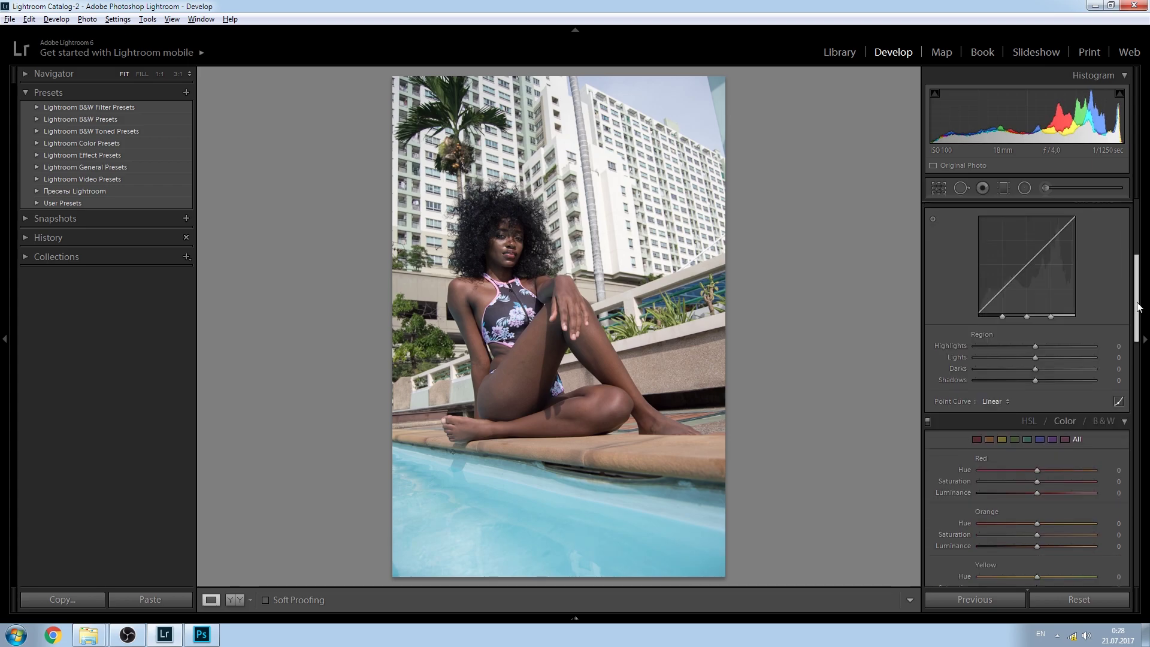
pyautogui.moveTo(1036, 313); pyautogui.dragTo(1039, 347)
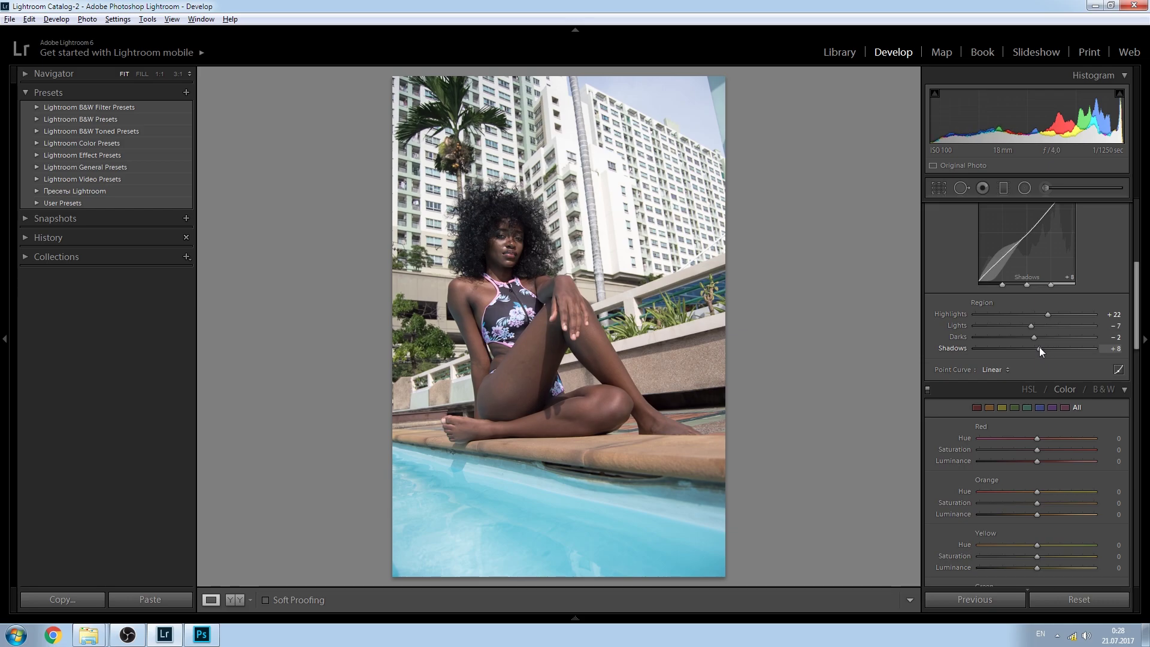
# Boost the individual colour saturations to Aqua +48, Blue +47 and Green +45.
pyautogui.moveTo(1136, 314); pyautogui.dragTo(1140, 375)
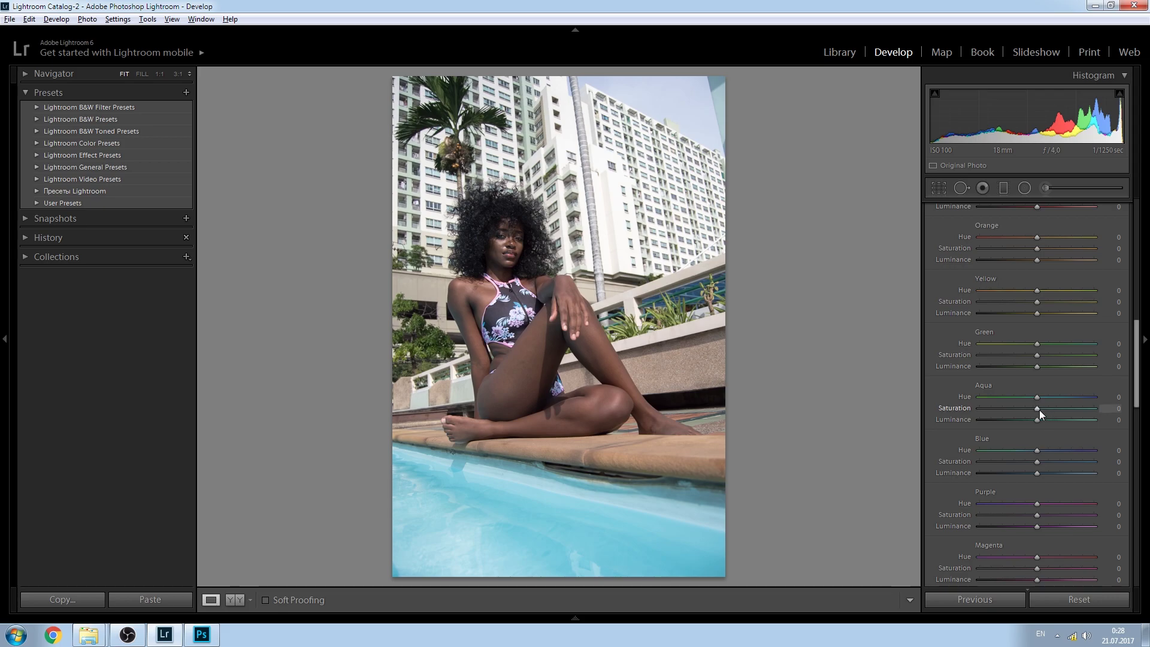
pyautogui.moveTo(1043, 407); pyautogui.dragTo(1067, 411)
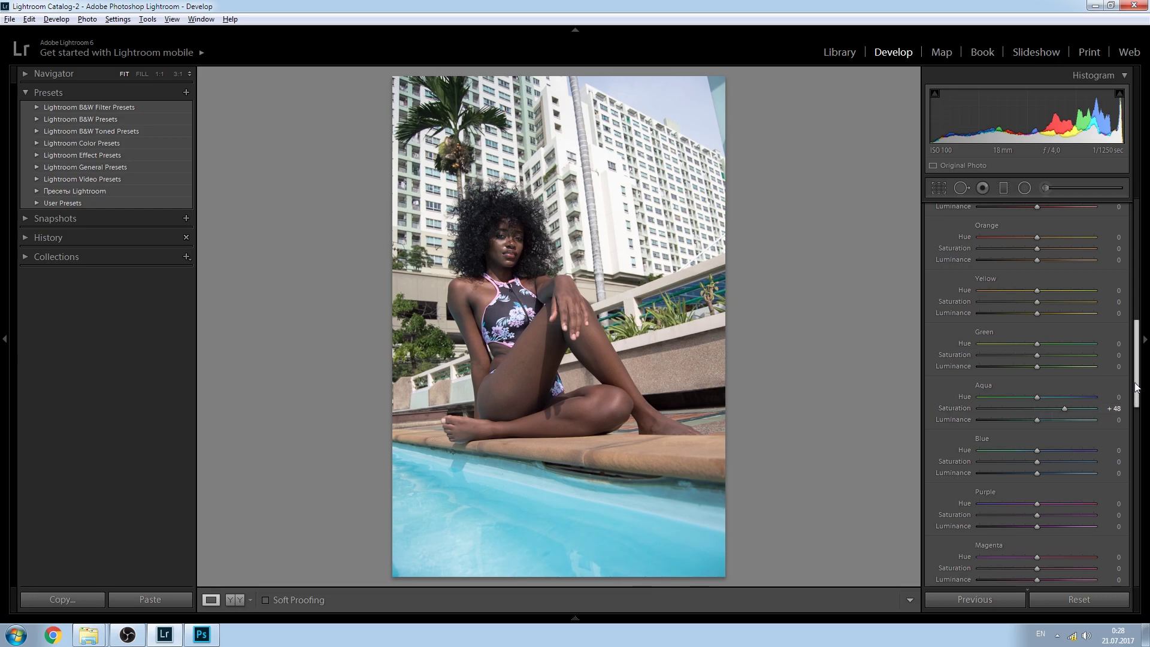
pyautogui.scroll(-2, 1136, 388)
pyautogui.moveTo(1037, 406); pyautogui.dragTo(1065, 408)
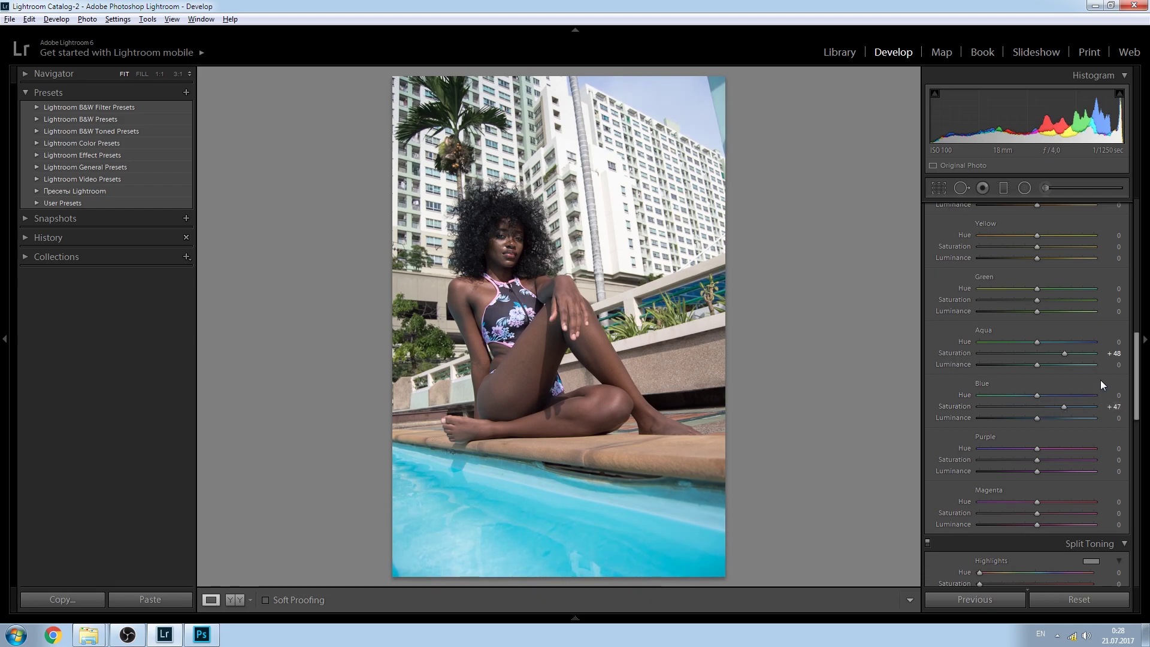
pyautogui.scroll(2, 1136, 344)
pyautogui.moveTo(1036, 349); pyautogui.dragTo(1072, 354)
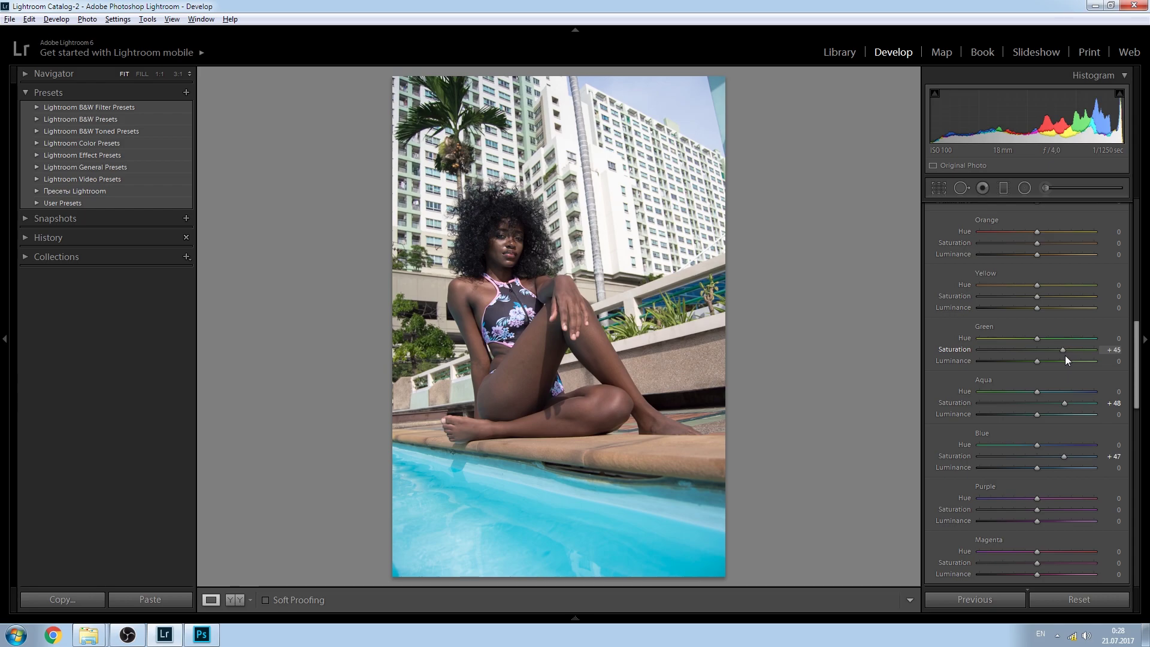
# Darken the photo's edges with a post-crop vignetting Amount of −15 and compare the before and after versions side by side.
pyautogui.scroll(-4, 1136, 365)
pyautogui.moveTo(1135, 370); pyautogui.dragTo(1137, 490)
pyautogui.moveTo(1034, 428); pyautogui.dragTo(1020, 438)
pyautogui.moveTo(1022, 435); pyautogui.dragTo(1024, 434)
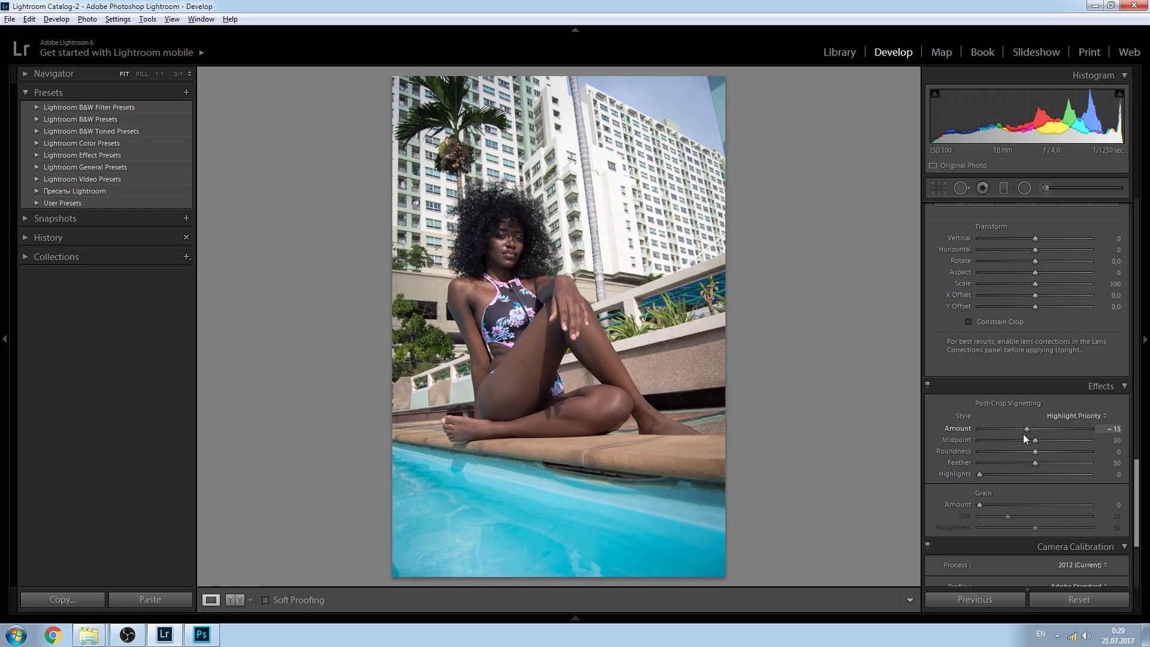
pyautogui.moveTo(1136, 464); pyautogui.dragTo(1143, 212)
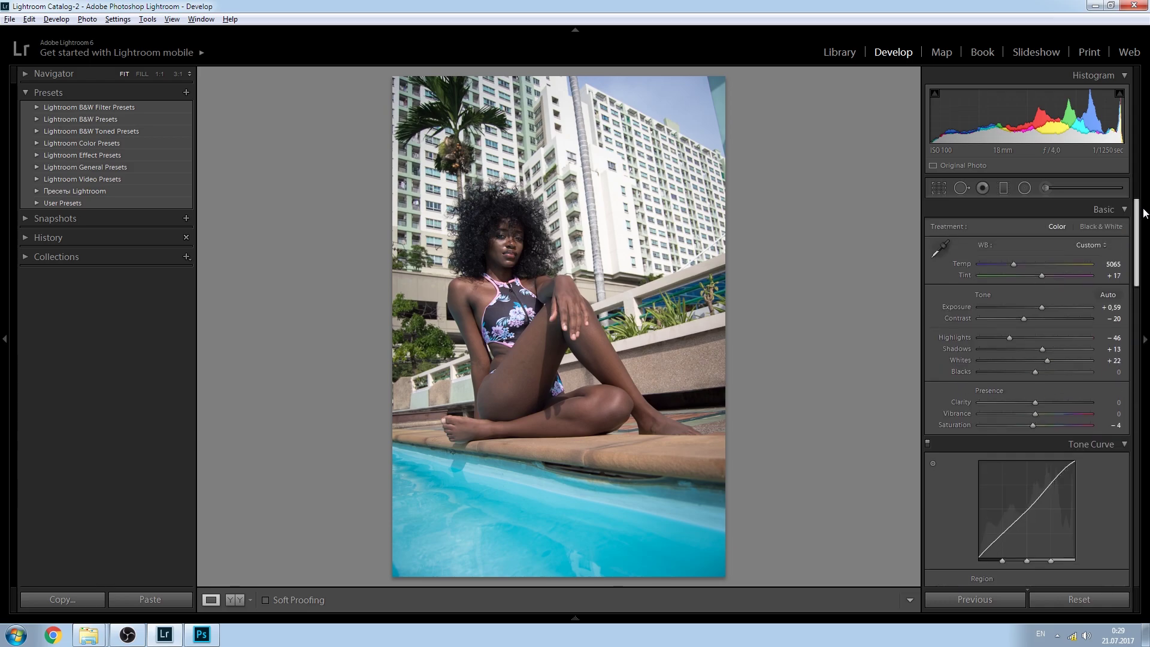
pyautogui.click(234, 599)
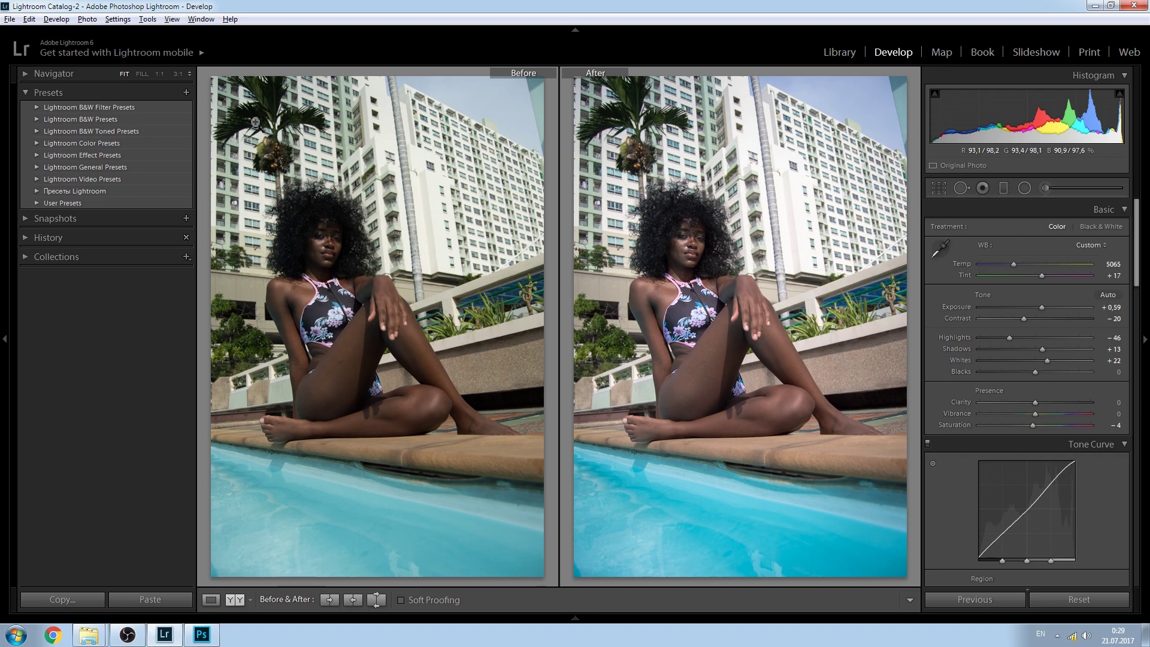
# Export the edited photo and switch to the TIFF file DSC_3758.tif in Photoshop.
pyautogui.click(8, 18)
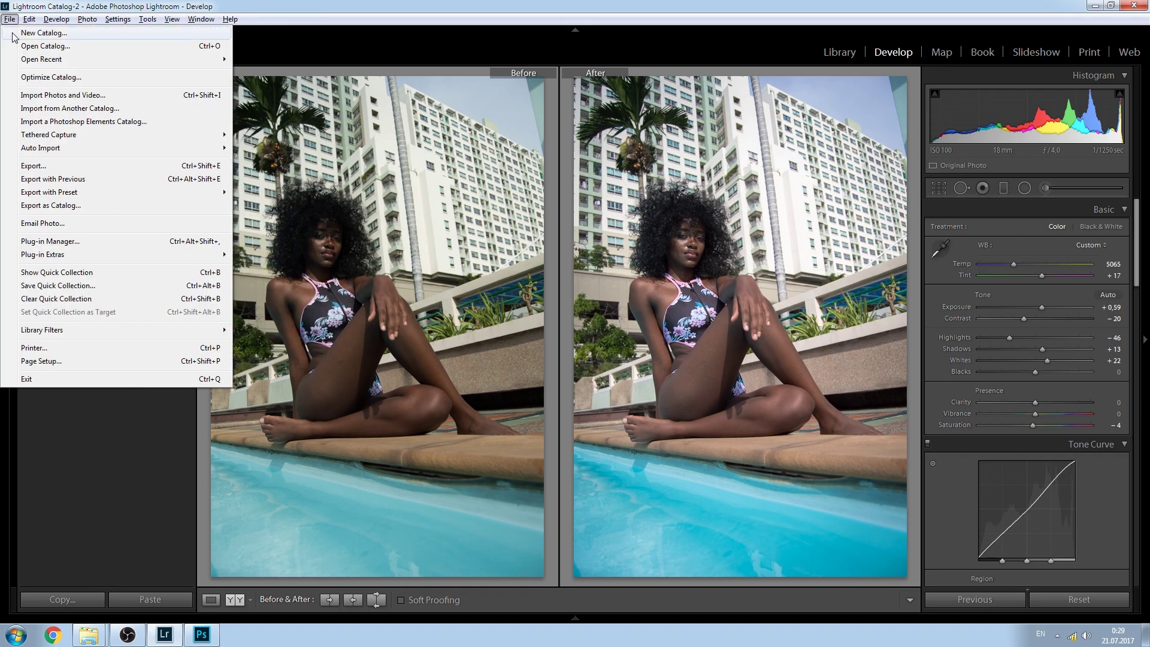
pyautogui.click(54, 166)
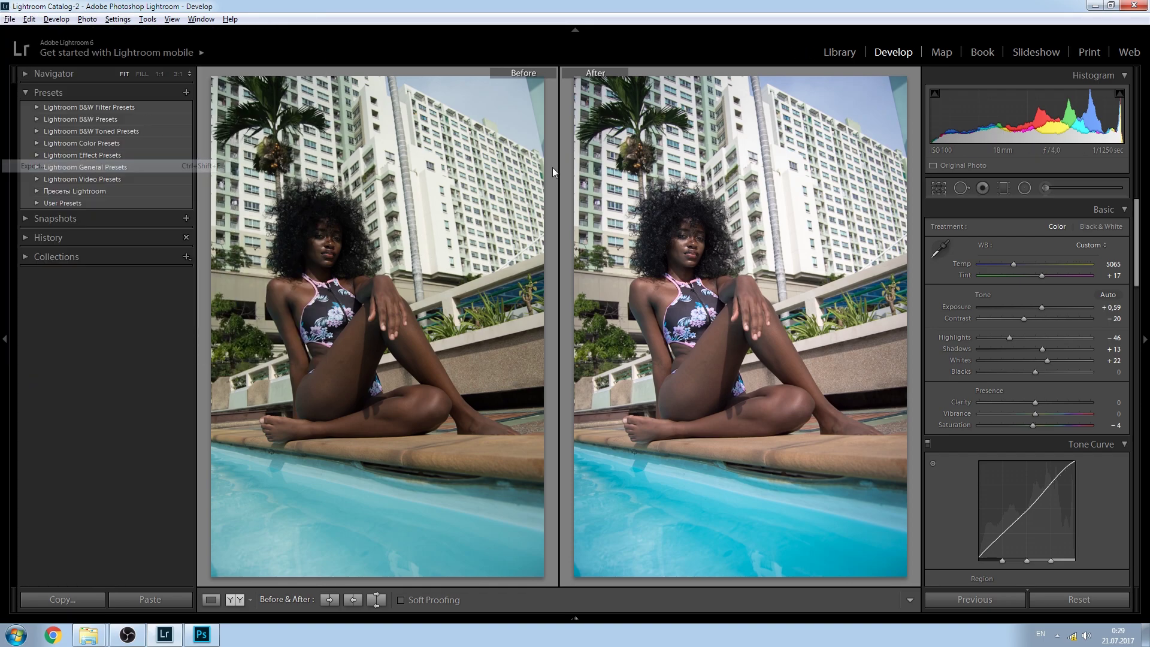
pyautogui.moveTo(731, 244); pyautogui.dragTo(745, 403)
pyautogui.click(660, 451)
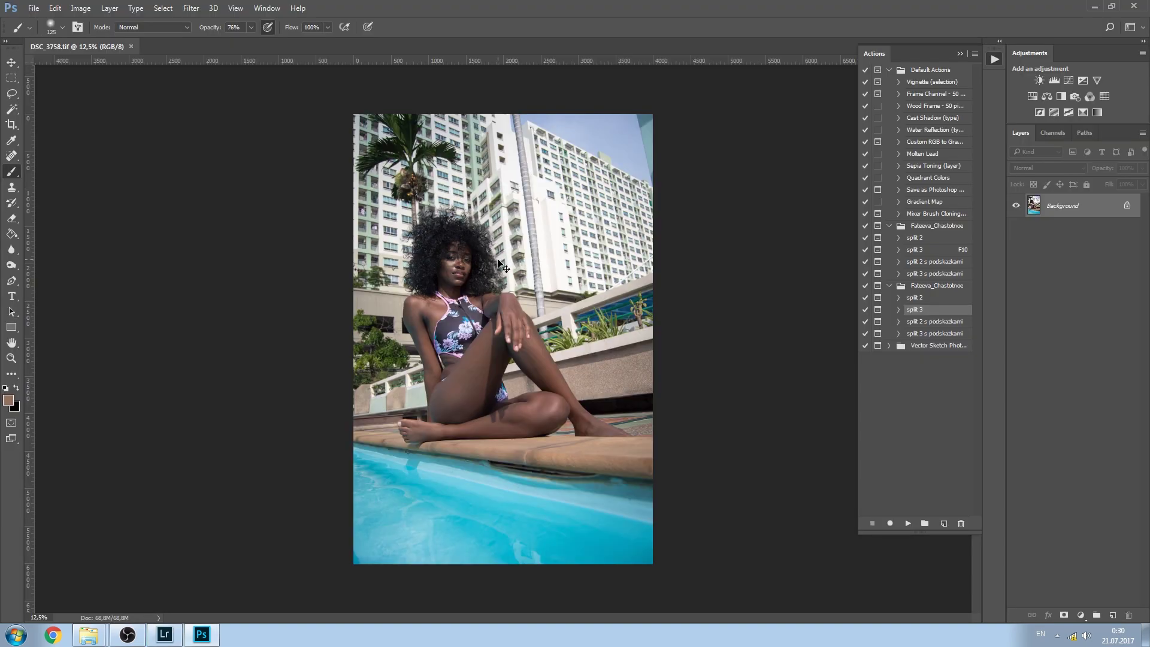
# Examine the model's face, curly hair edges and skin up close for areas that need retouching.
pyautogui.scroll(3, 498, 262)
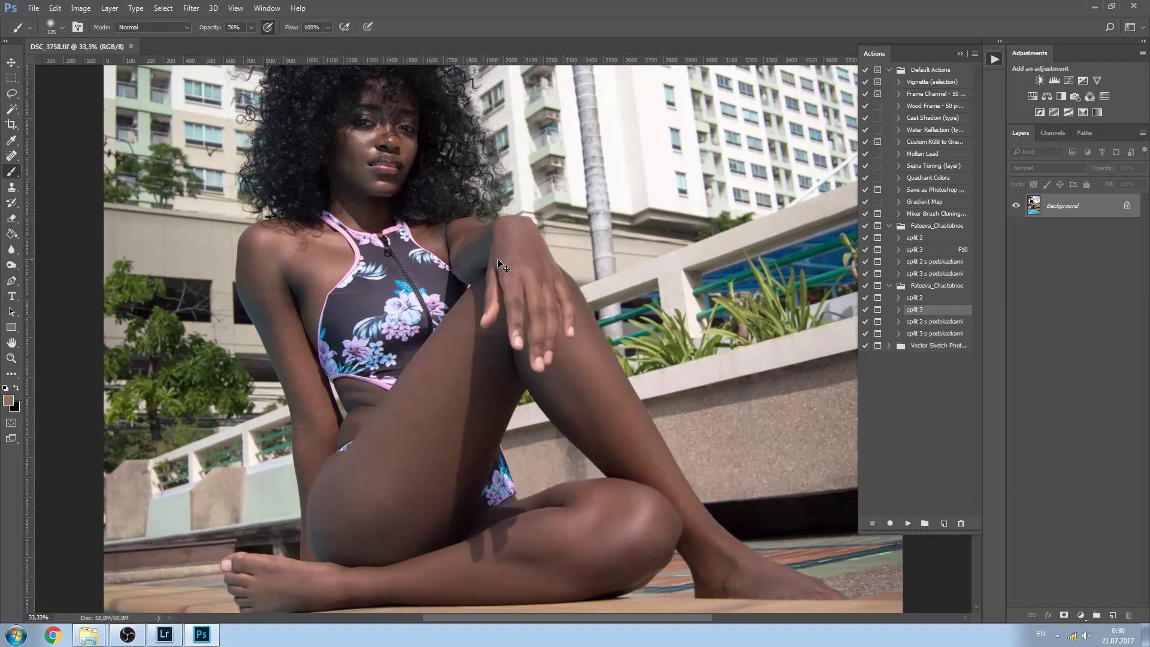
pyautogui.scroll(1, 498, 262)
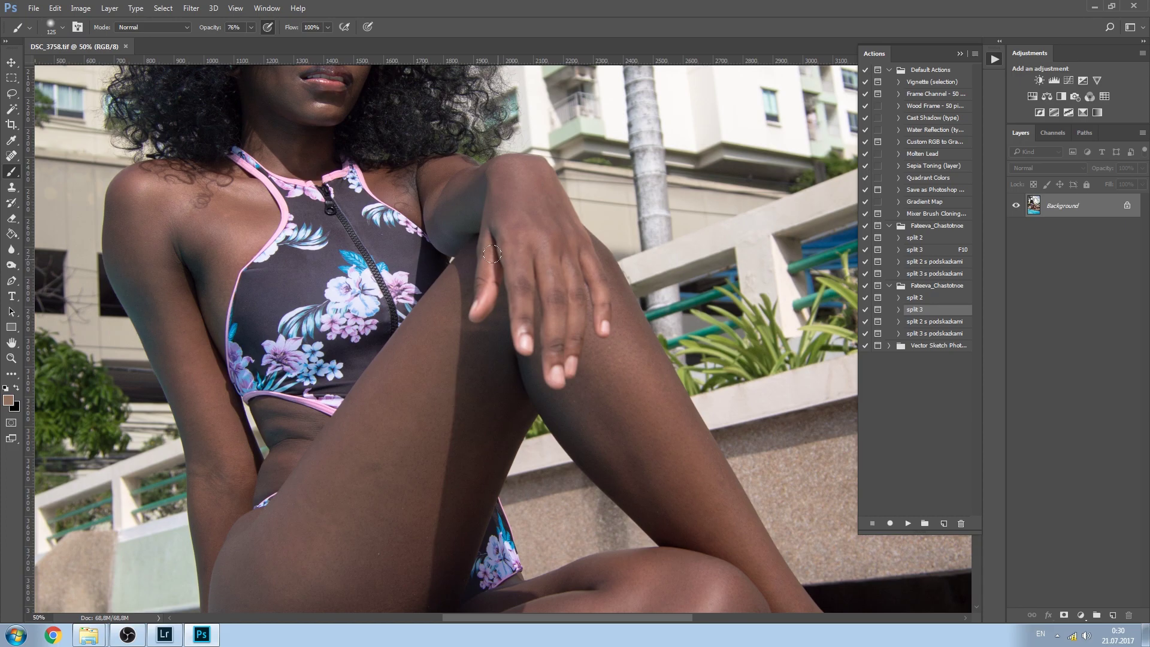
pyautogui.moveTo(473, 215); pyautogui.dragTo(500, 288)
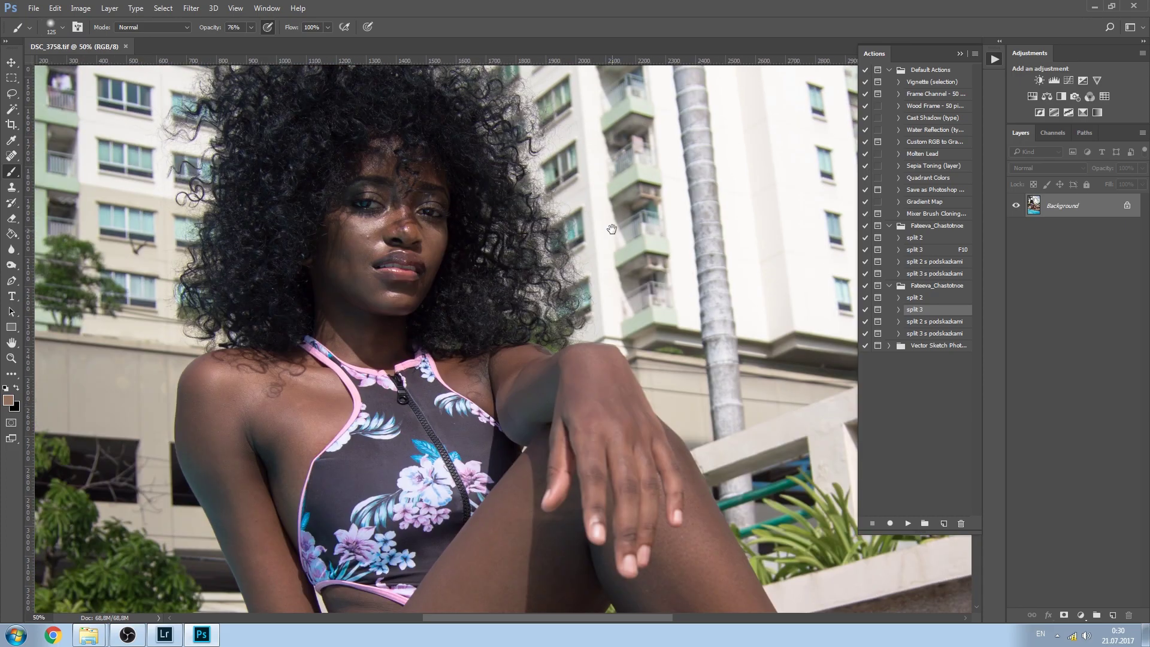
pyautogui.moveTo(612, 229); pyautogui.dragTo(597, 316)
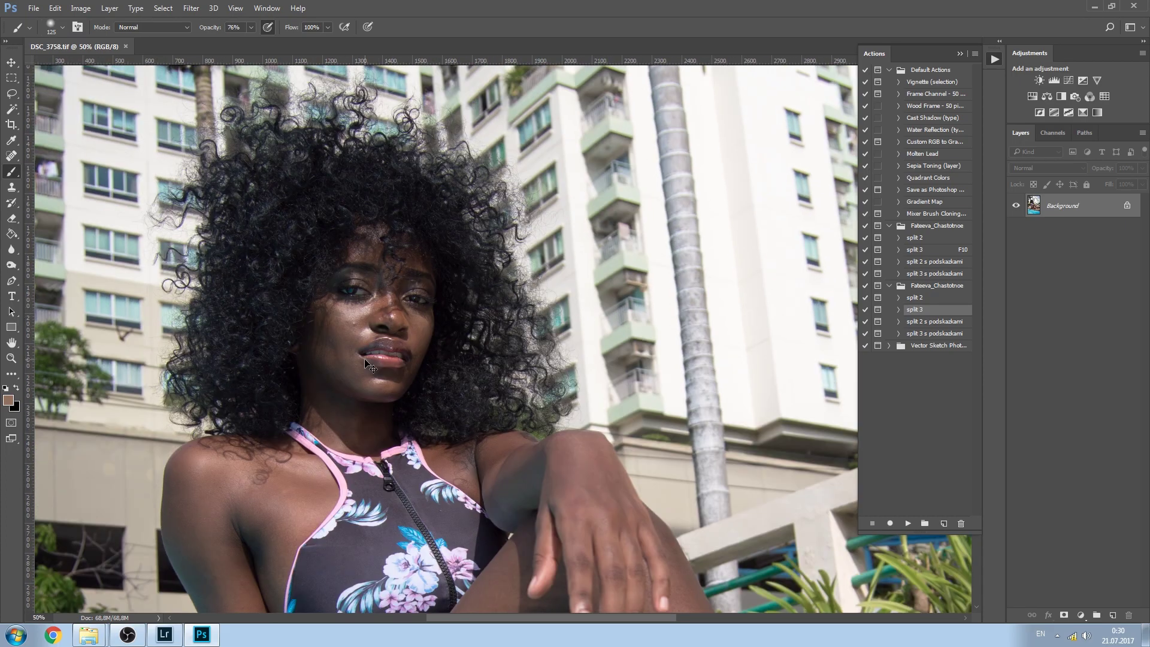
pyautogui.scroll(1, 365, 359)
pyautogui.scroll(1, 364, 359)
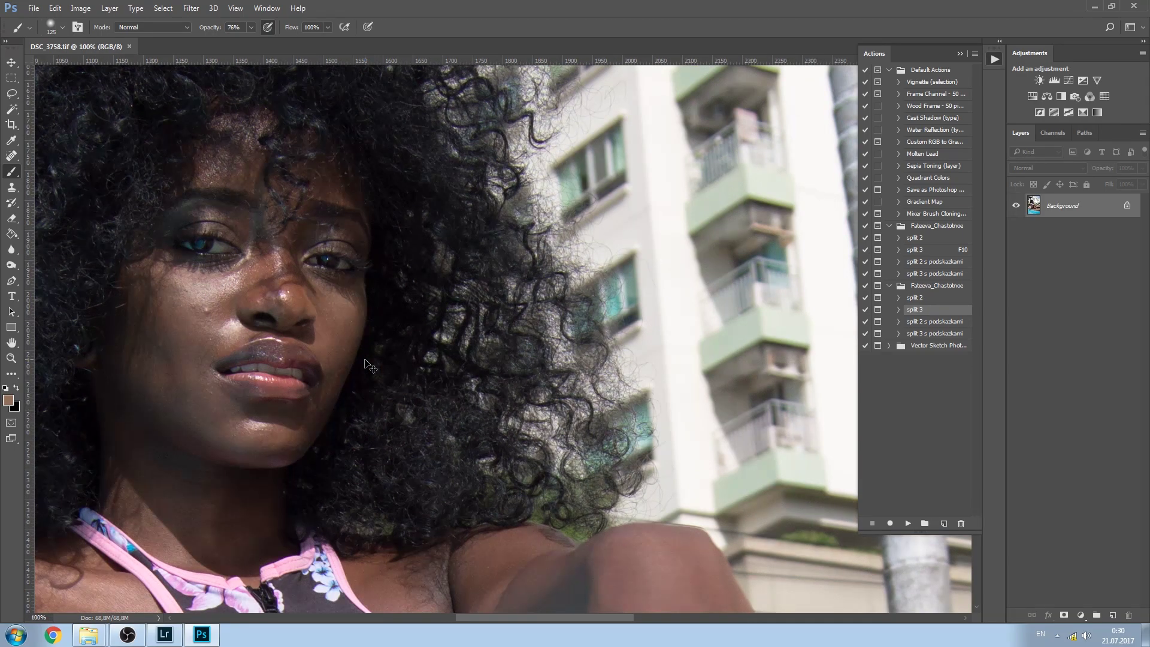
pyautogui.scroll(-1, 364, 359)
pyautogui.scroll(-1, 367, 362)
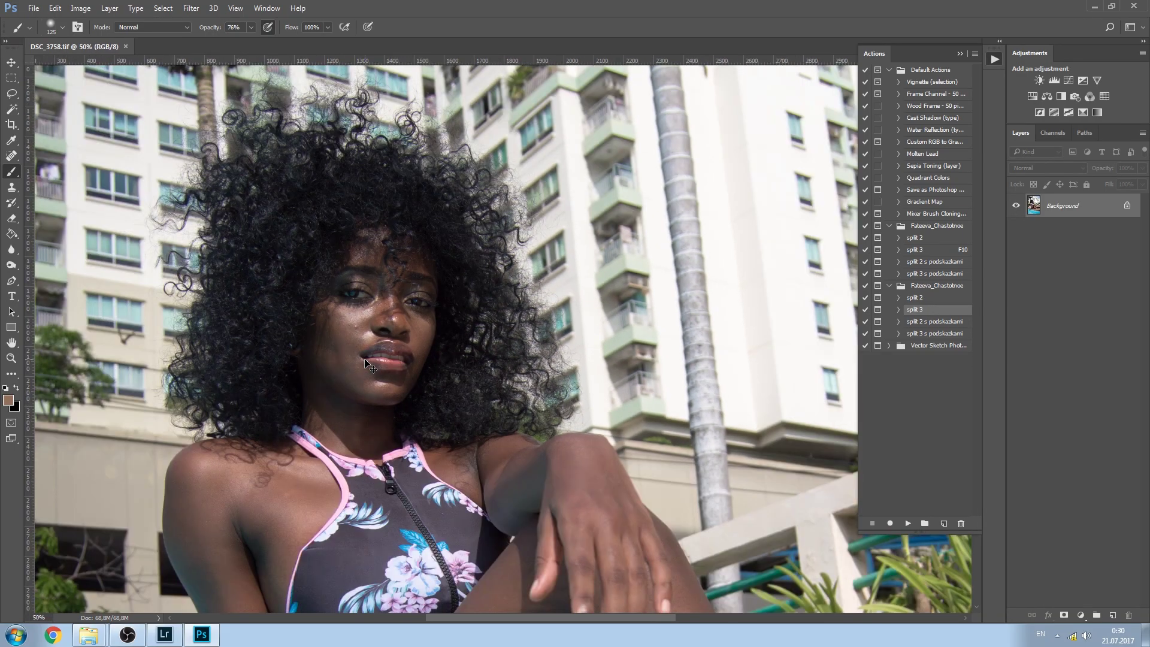
pyautogui.scroll(-1, 366, 363)
pyautogui.scroll(2, 366, 363)
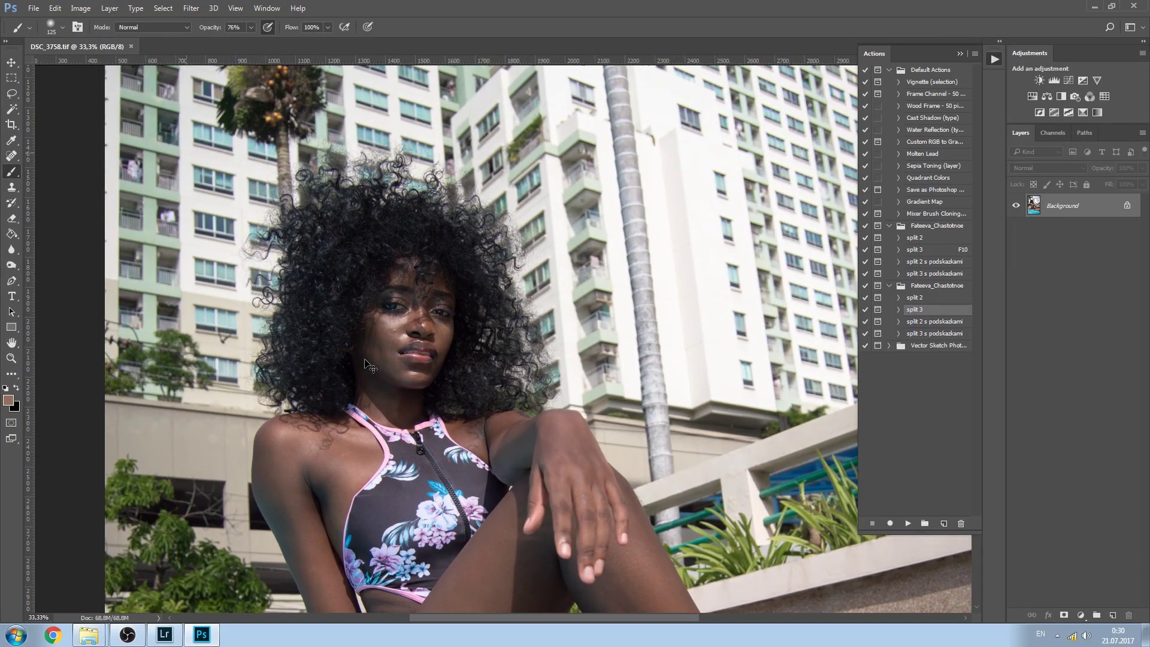
pyautogui.moveTo(198, 310); pyautogui.dragTo(371, 285)
pyautogui.hotkey('ctrl', '+')
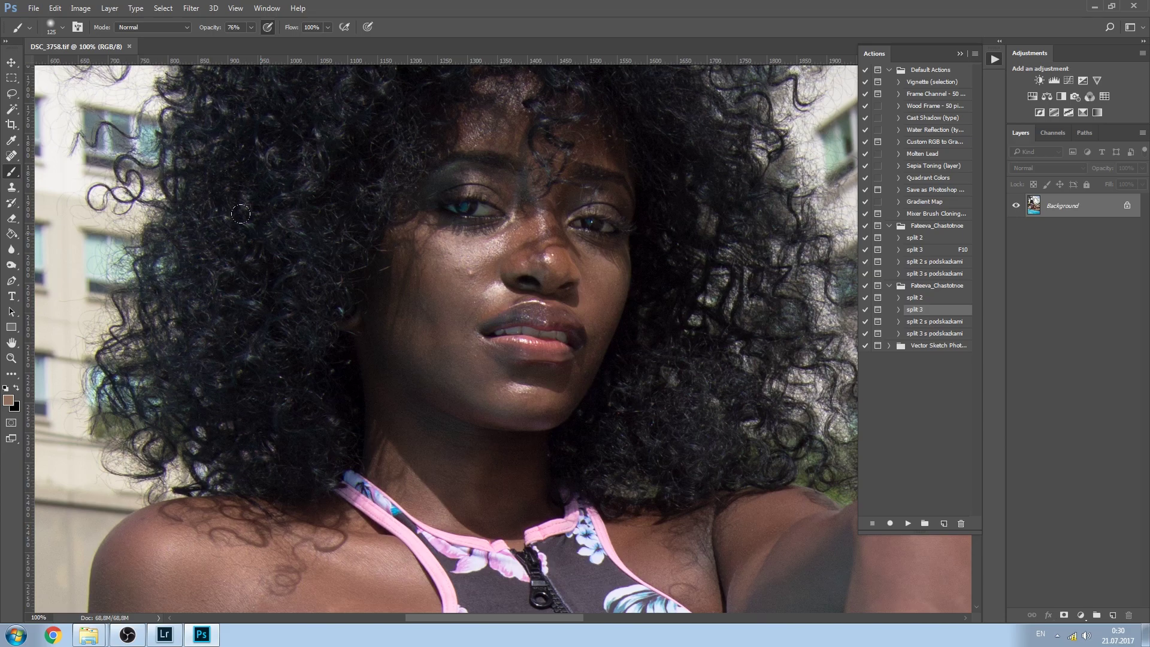
pyautogui.moveTo(663, 116); pyautogui.dragTo(656, 379)
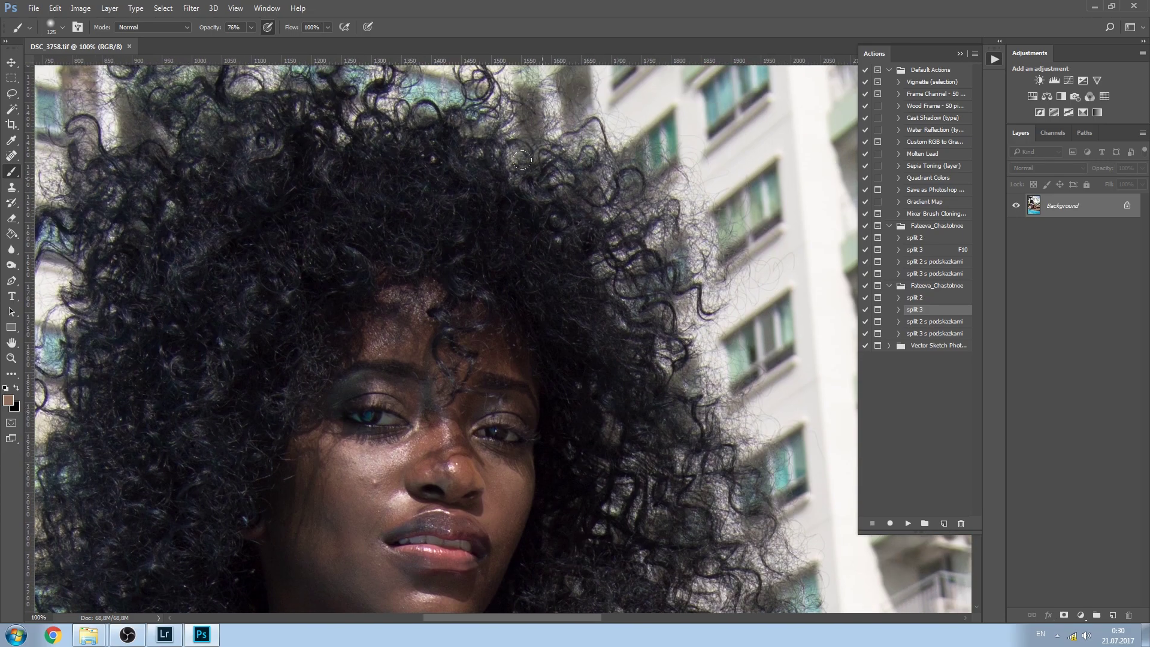
pyautogui.hotkey('ctrl', '+')
pyautogui.moveTo(689, 196); pyautogui.dragTo(523, 349)
pyautogui.moveTo(480, 163); pyautogui.dragTo(566, 339)
pyautogui.moveTo(362, 404); pyautogui.dragTo(390, 339)
pyautogui.hotkey('ctrl', '-')
pyautogui.hotkey('ctrl', '-')
pyautogui.hotkey('ctrl', '-')
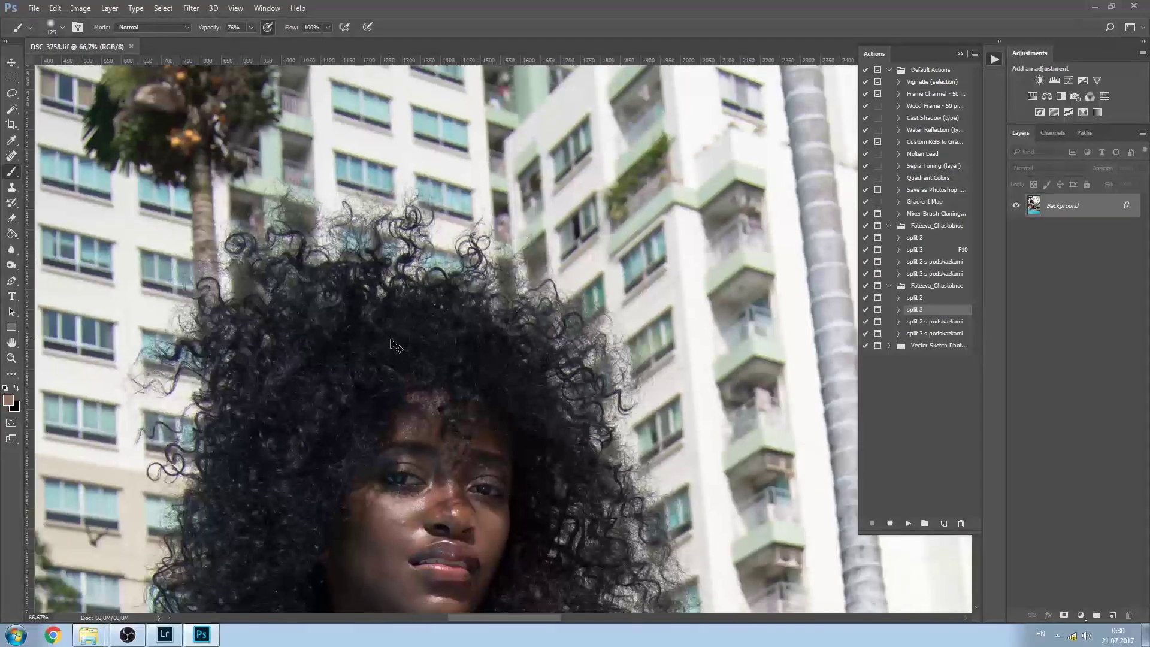
pyautogui.hotkey('ctrl', '+')
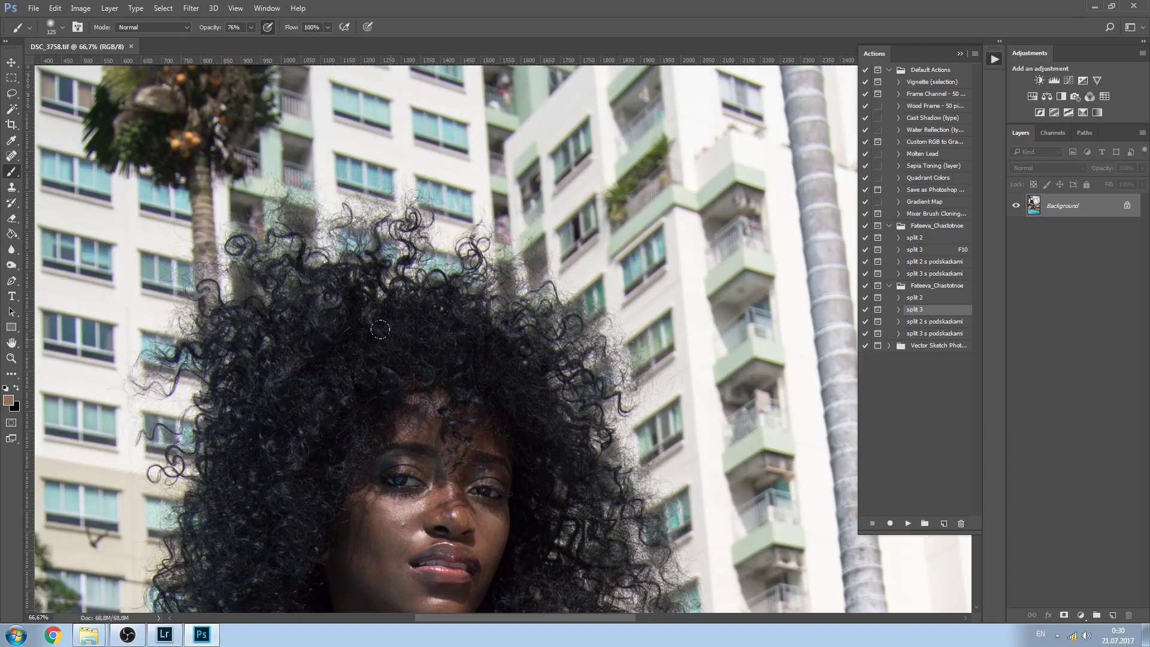
# Convert the image from RGB to Lab Color mode.
pyautogui.click(90, 10)
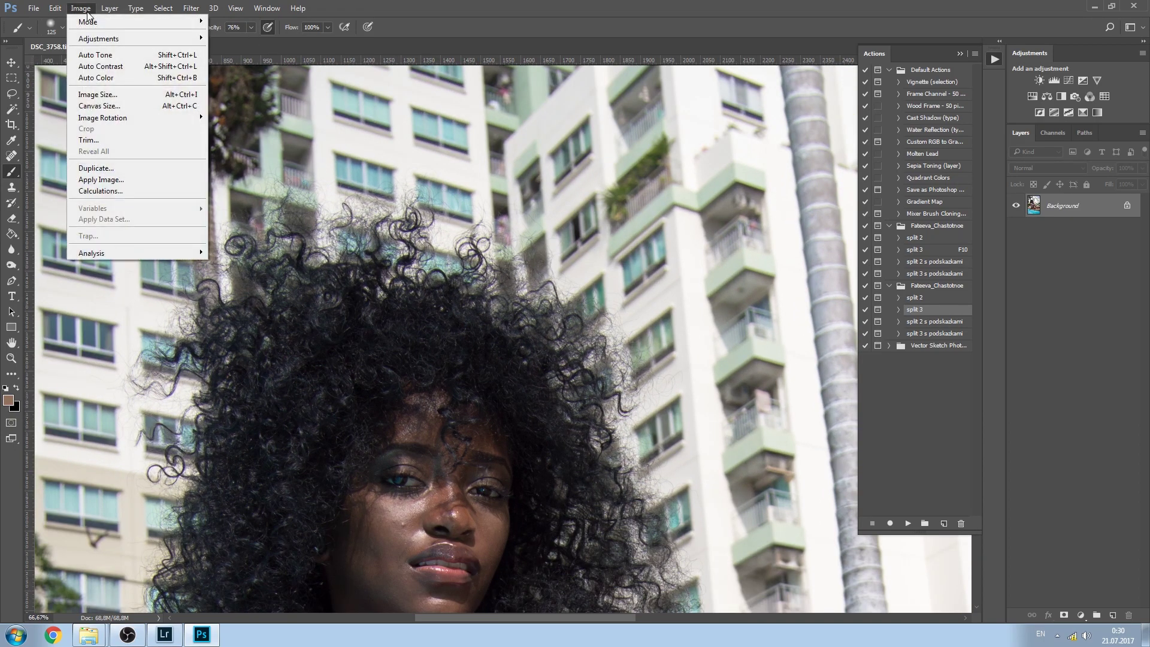
pyautogui.moveTo(95, 39)
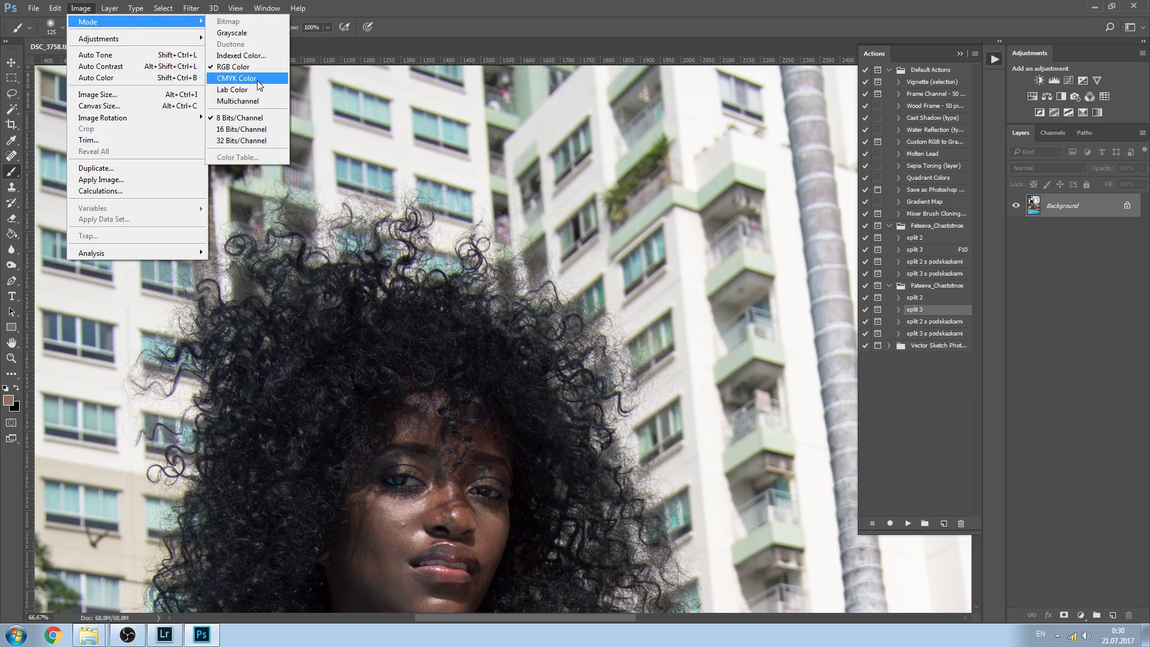
pyautogui.click(251, 90)
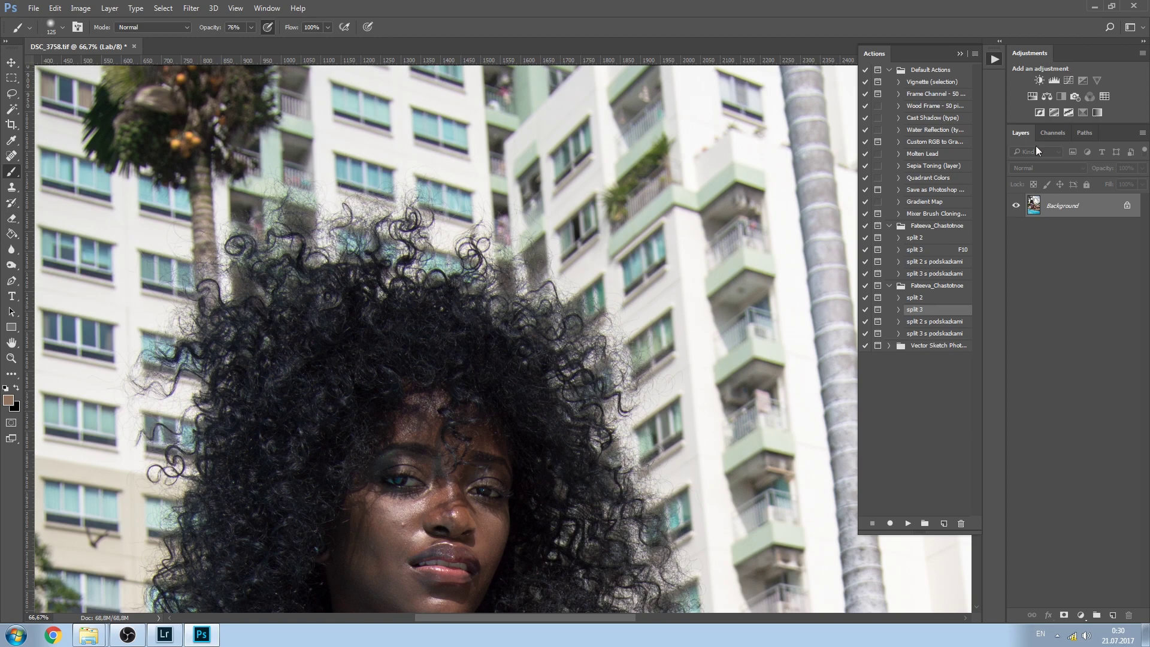
# Apply the Dust & Scratches filter to the a channel with an 8-pixel radius and a threshold of 3 levels.
pyautogui.click(1051, 131)
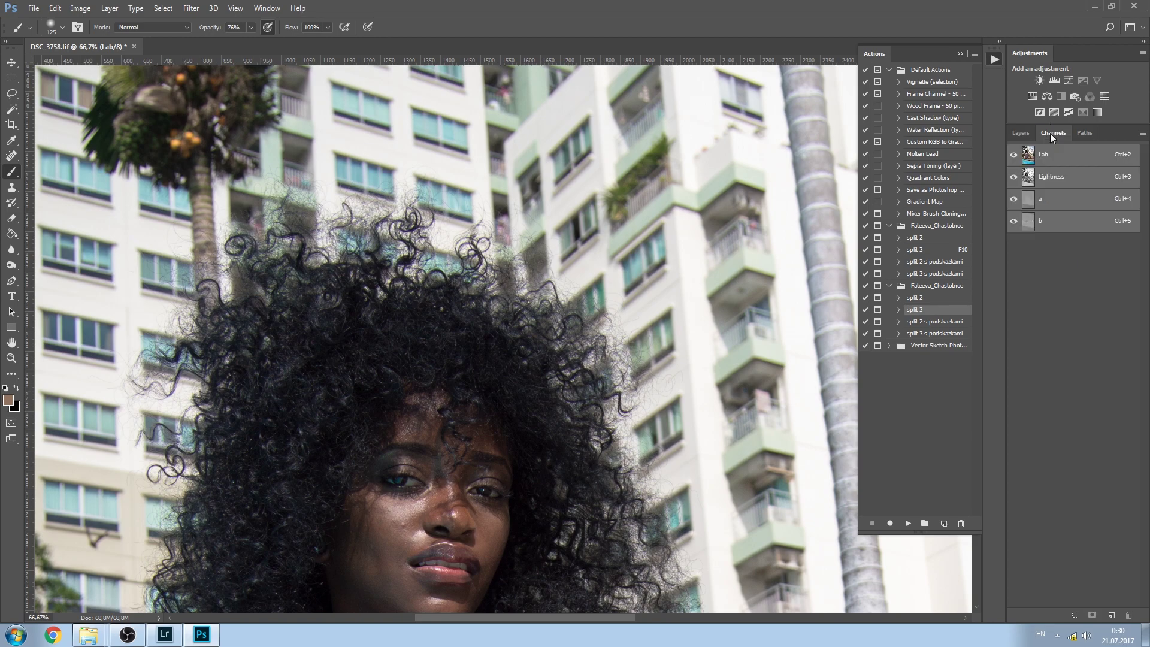
pyautogui.click(1055, 203)
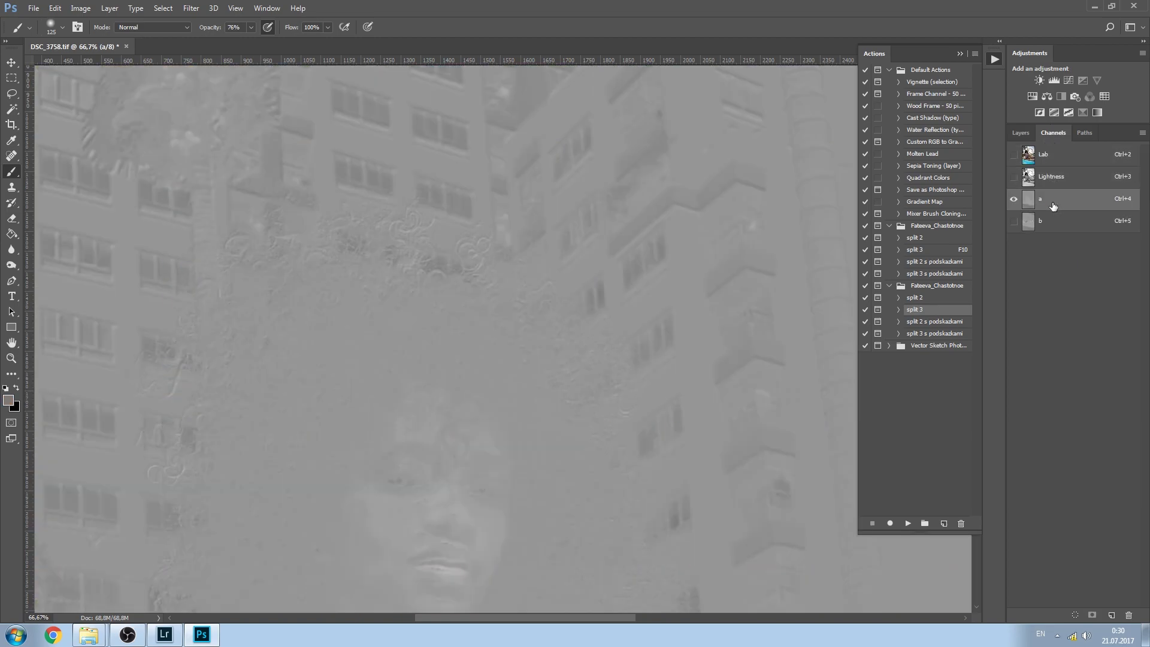
pyautogui.click(184, 8)
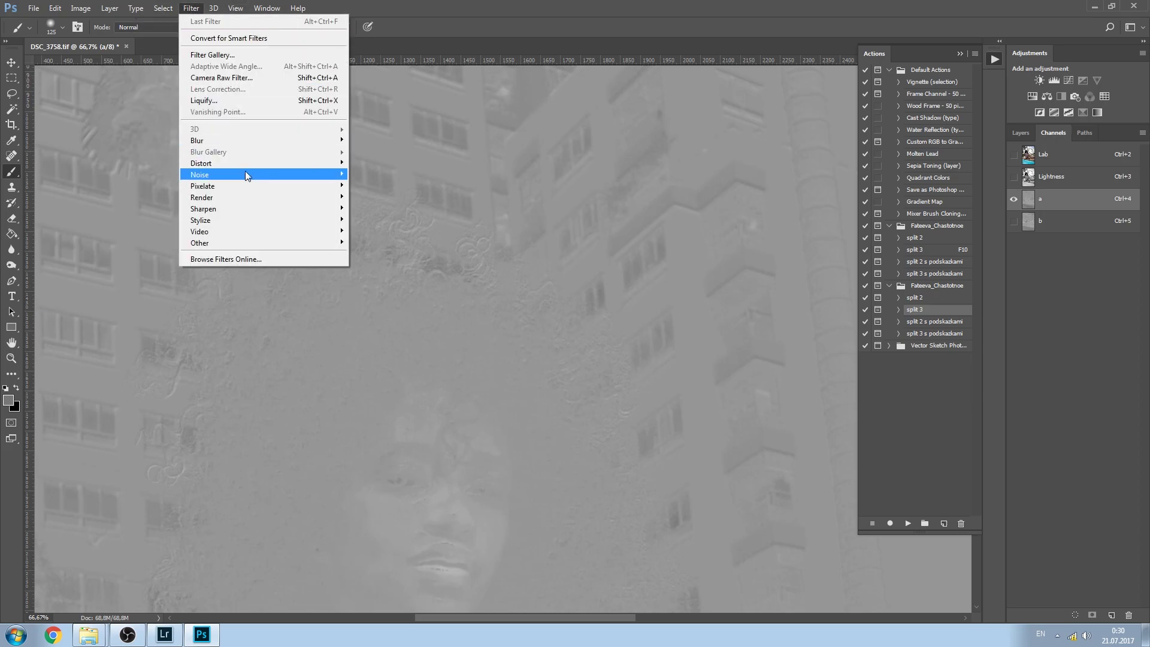
pyautogui.moveTo(273, 168)
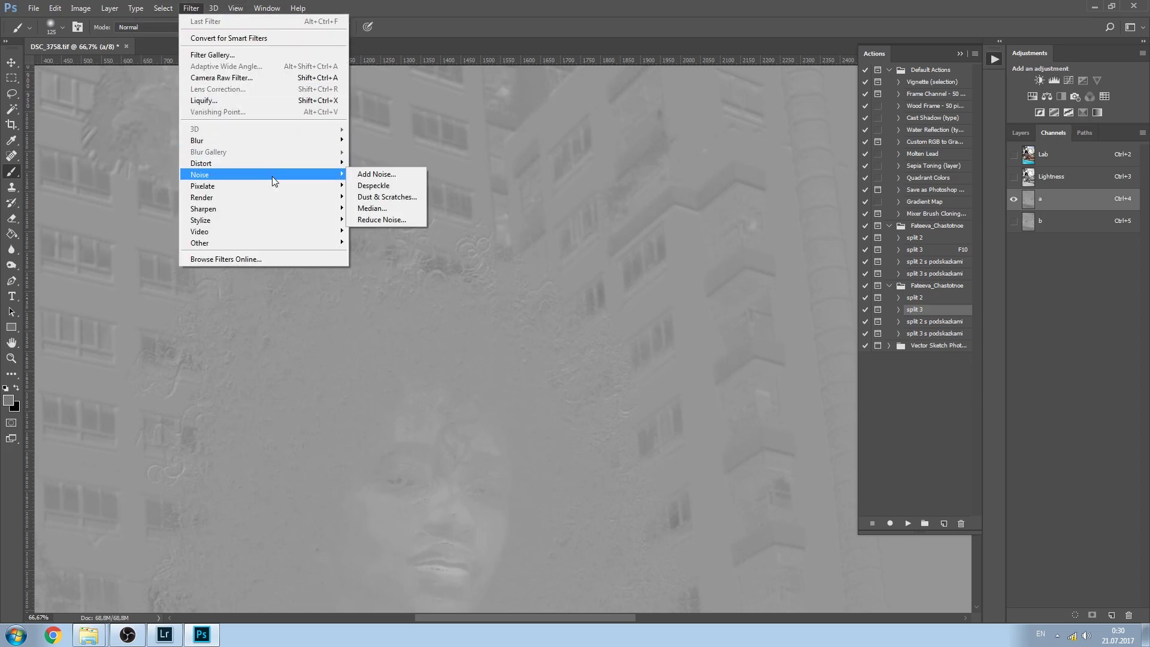
pyautogui.click(387, 196)
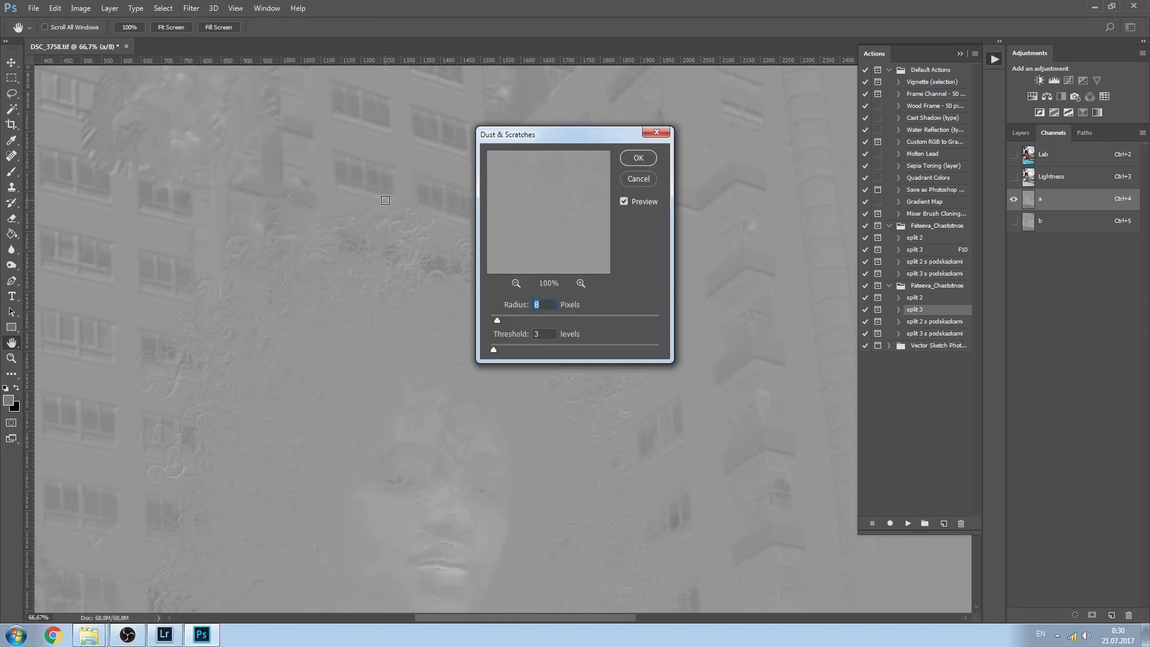
pyautogui.moveTo(584, 140); pyautogui.dragTo(772, 152)
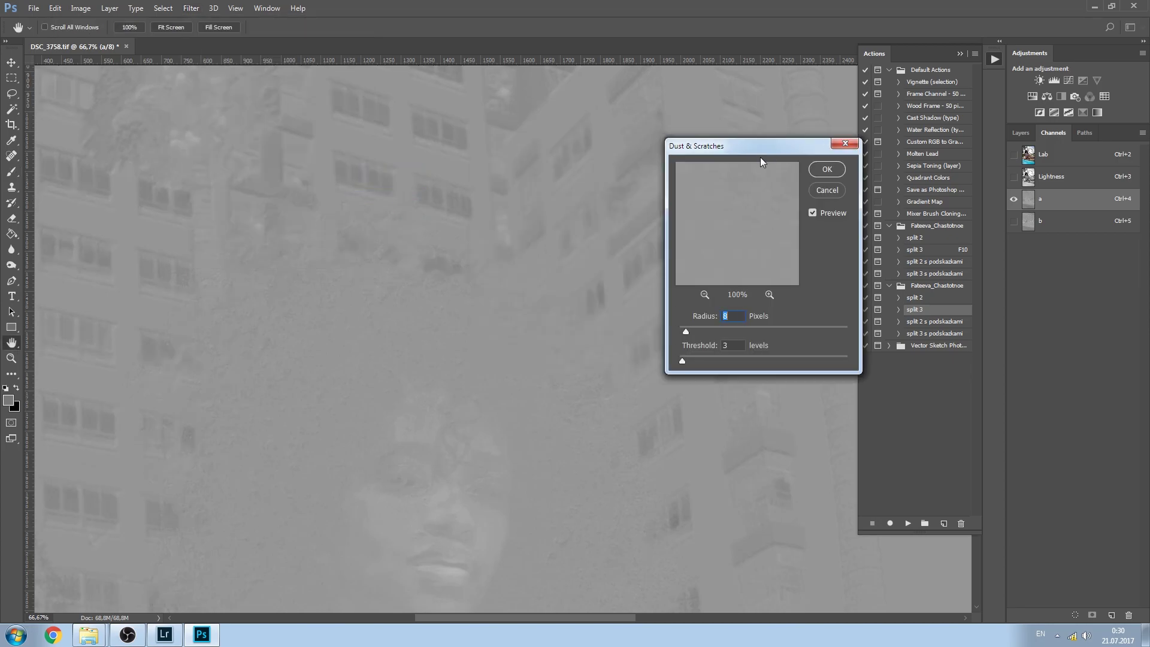
pyautogui.click(817, 171)
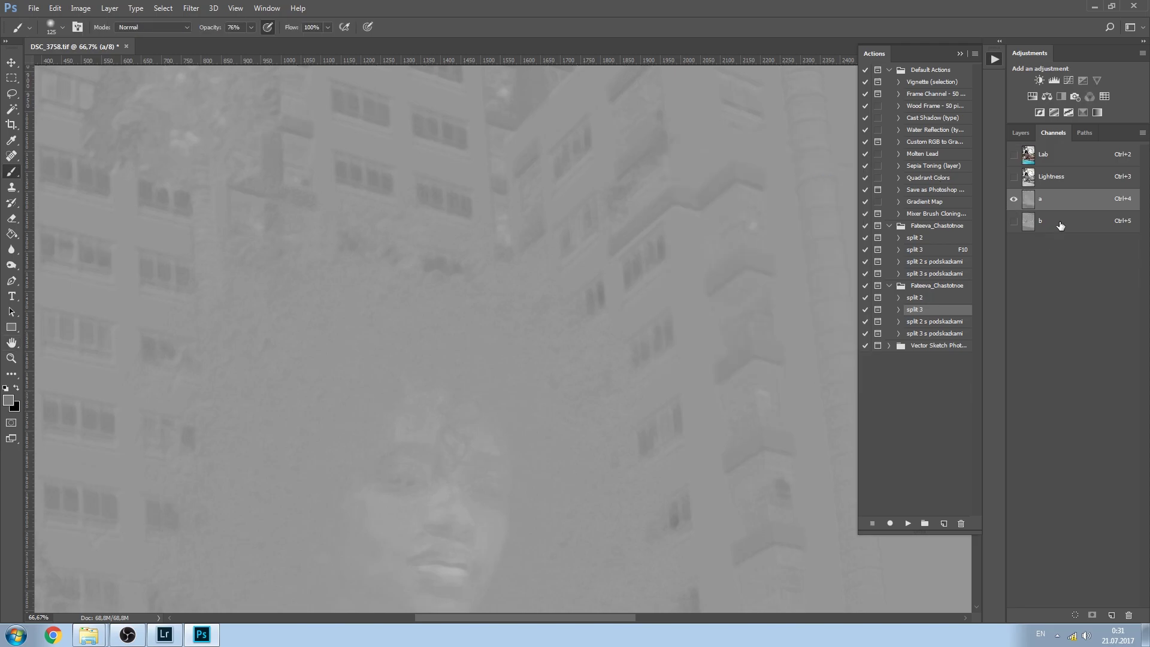
# Repeat the same Dust & Scratches filter on the b channel and turn the composite Lab view back on.
pyautogui.click(1055, 221)
pyautogui.click(191, 8)
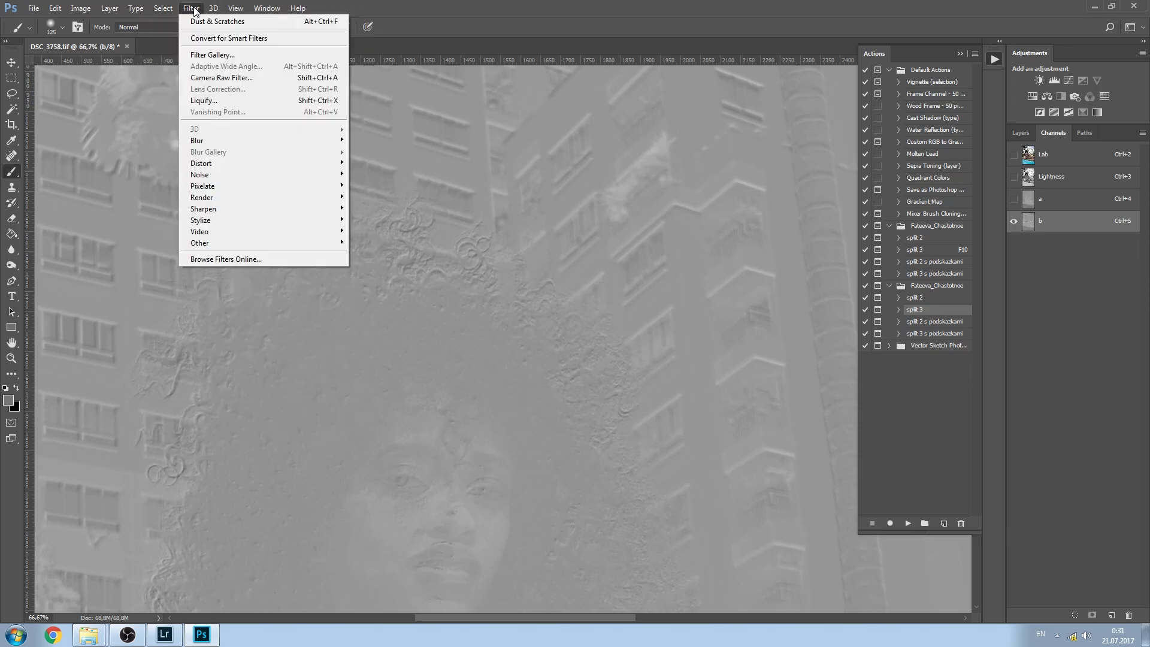
pyautogui.click(234, 22)
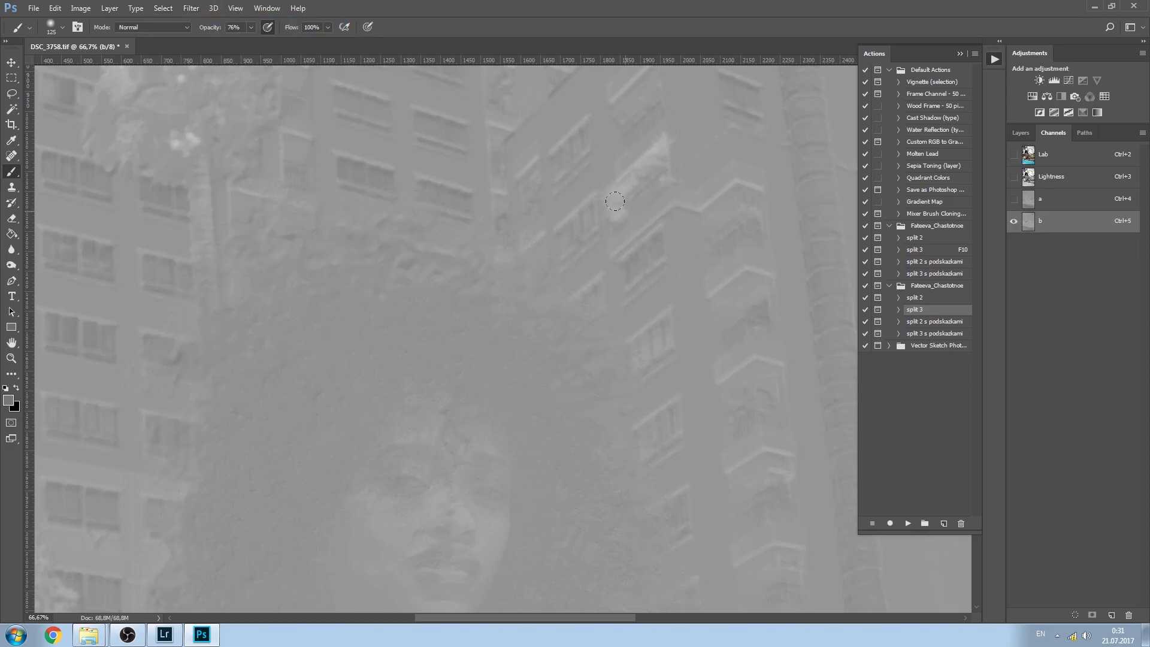
pyautogui.click(1013, 156)
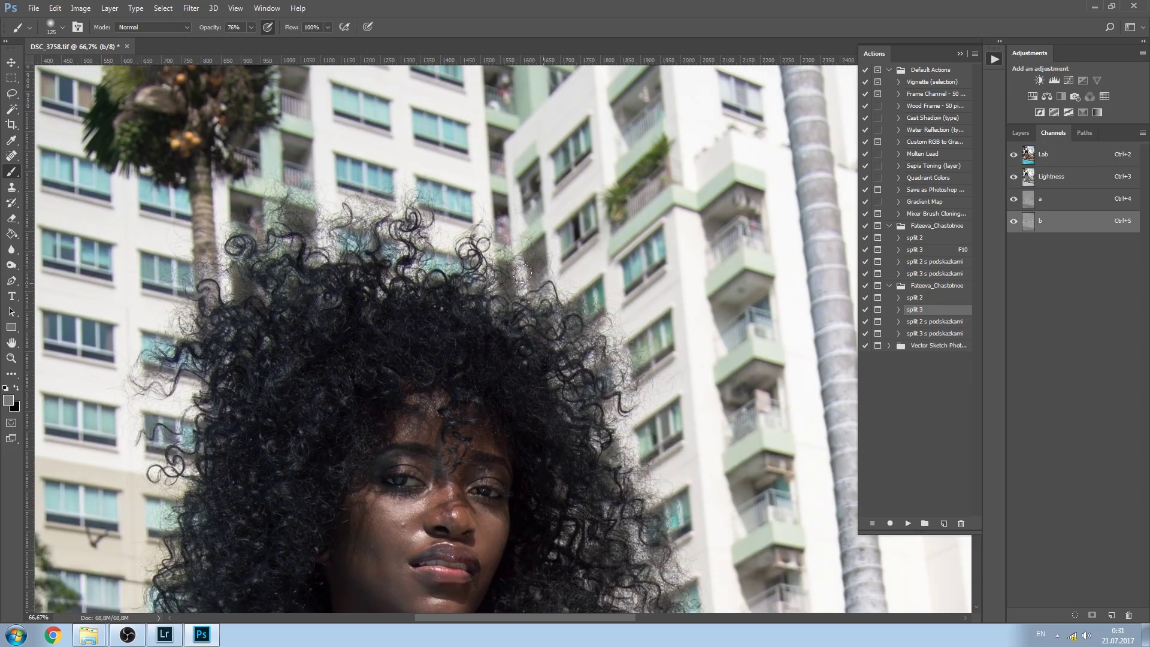
# Inspect the curly hair edges, hand and arm up close for remaining colour fringing and noise.
pyautogui.scroll(2, 555, 280)
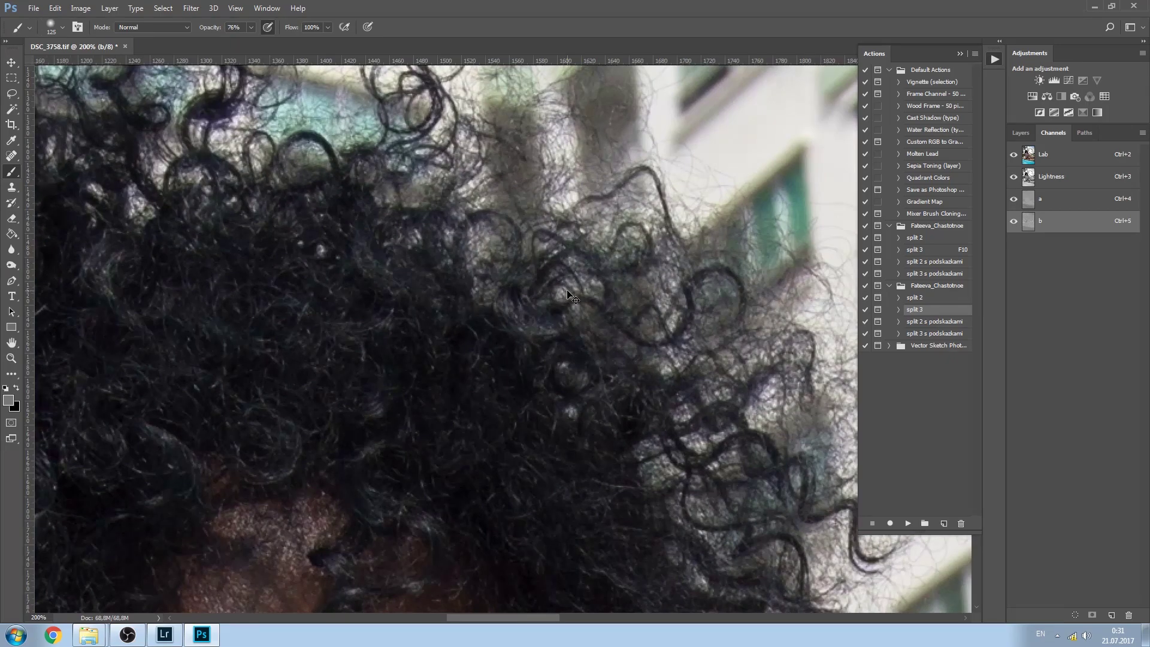
pyautogui.scroll(-2, 569, 295)
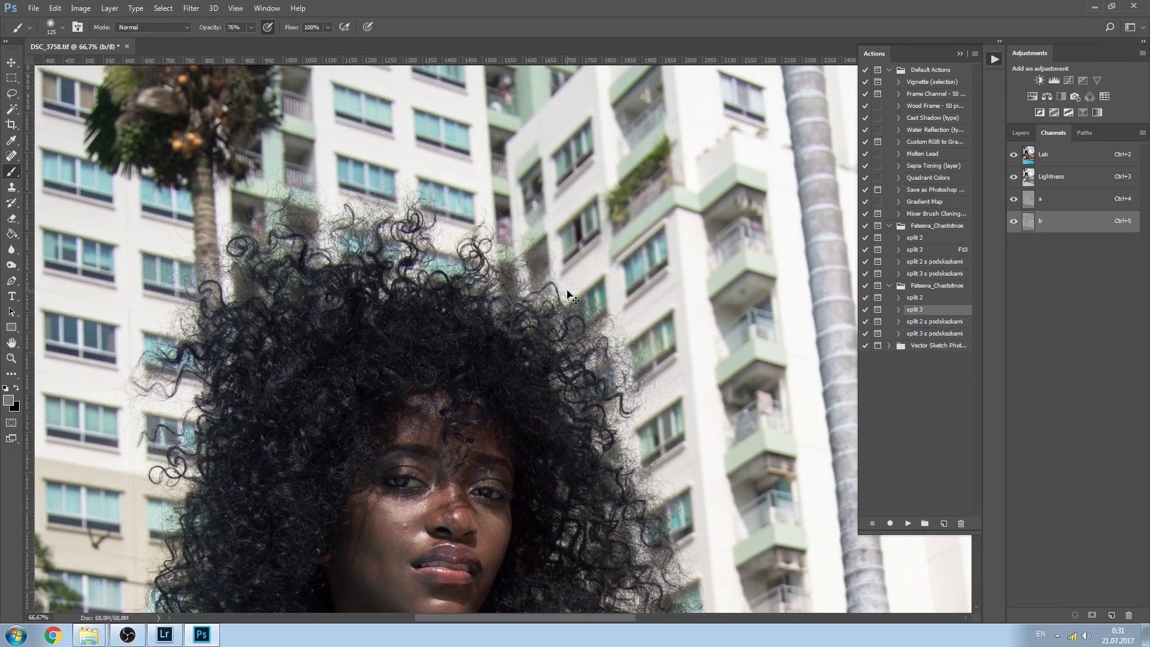
pyautogui.scroll(-1, 569, 294)
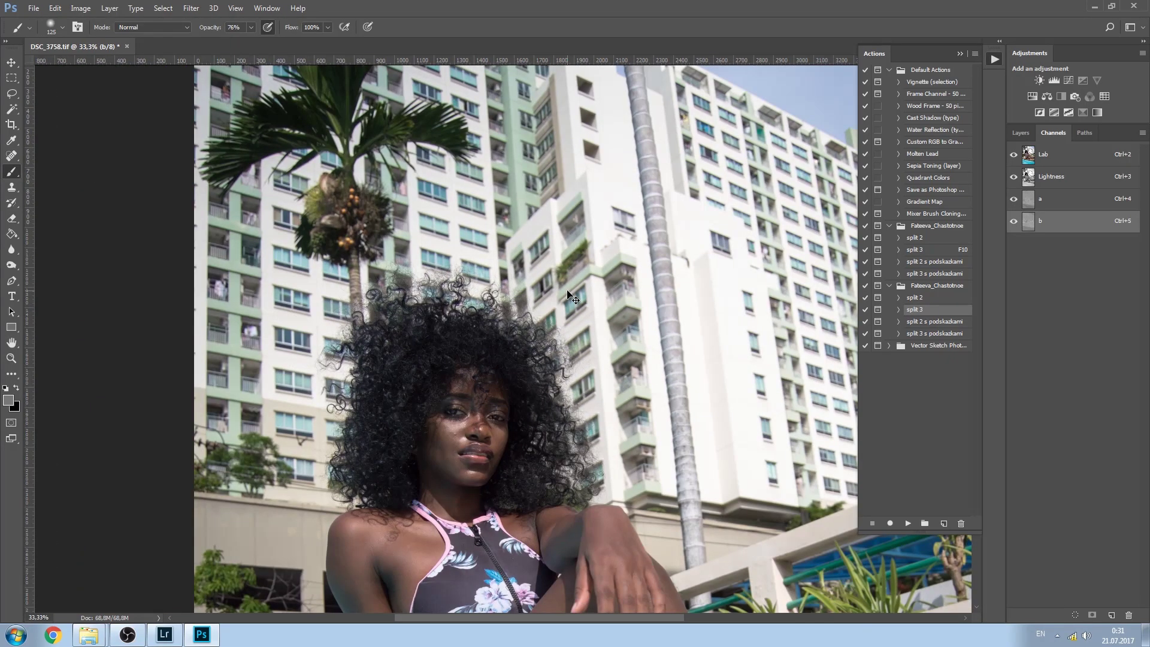
pyautogui.scroll(1, 569, 295)
pyautogui.moveTo(646, 475); pyautogui.dragTo(500, 276)
pyautogui.moveTo(585, 411); pyautogui.dragTo(607, 311)
pyautogui.scroll(2, 641, 349)
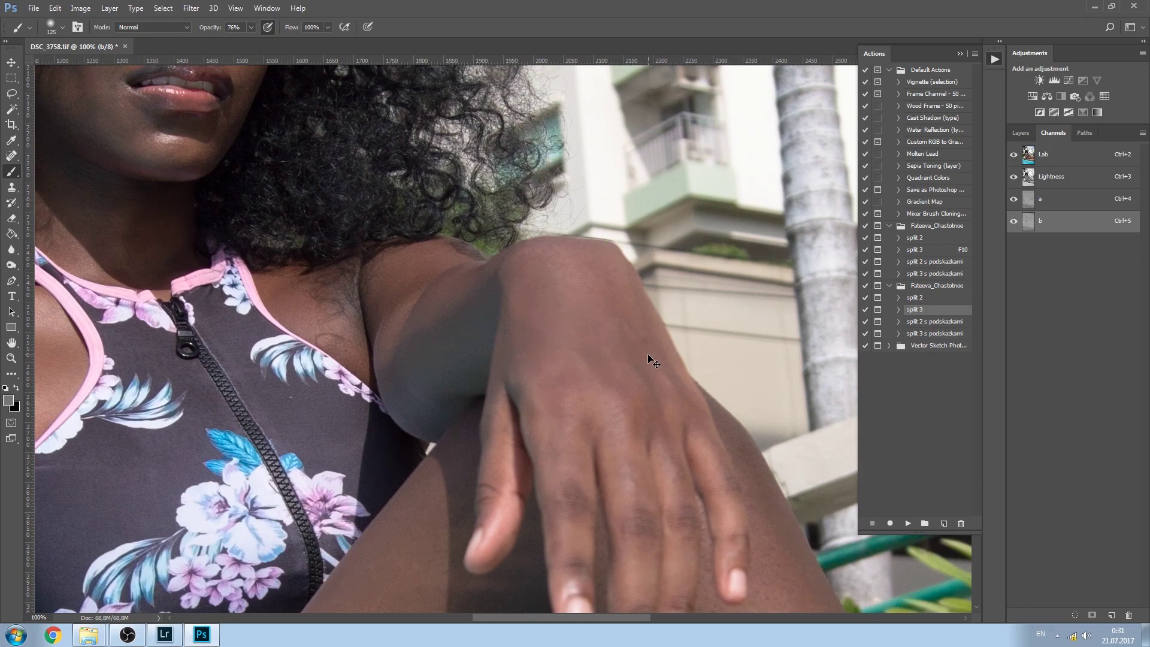
pyautogui.scroll(-3, 650, 358)
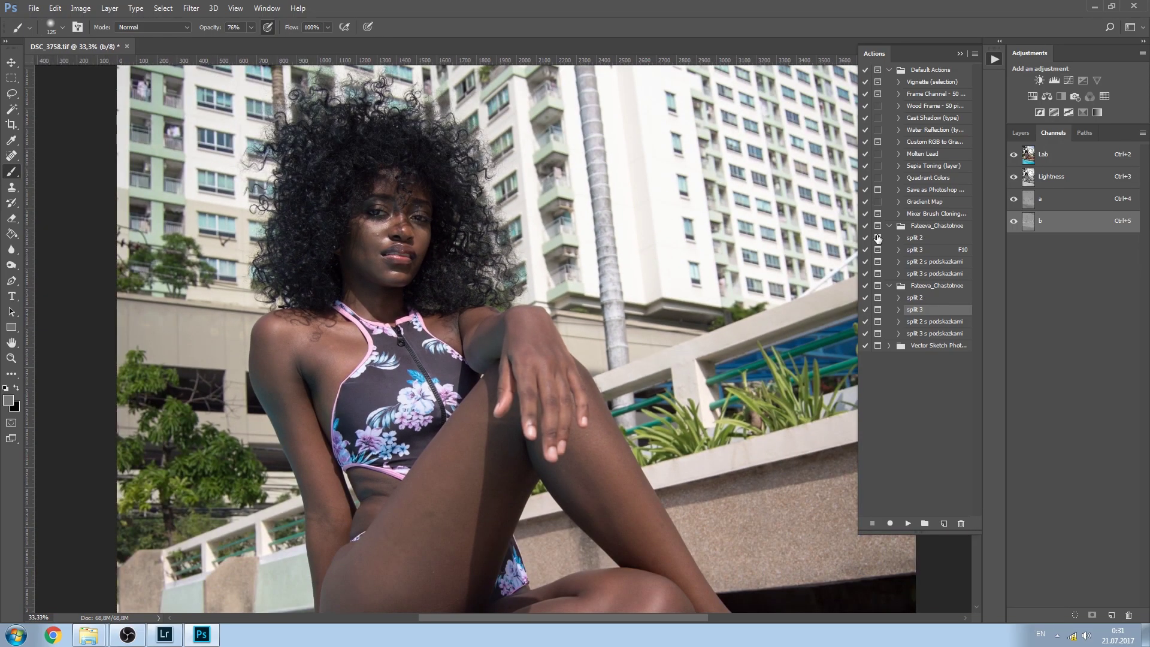
# Return to the layer view and convert the image back to RGB Color mode.
pyautogui.click(1020, 132)
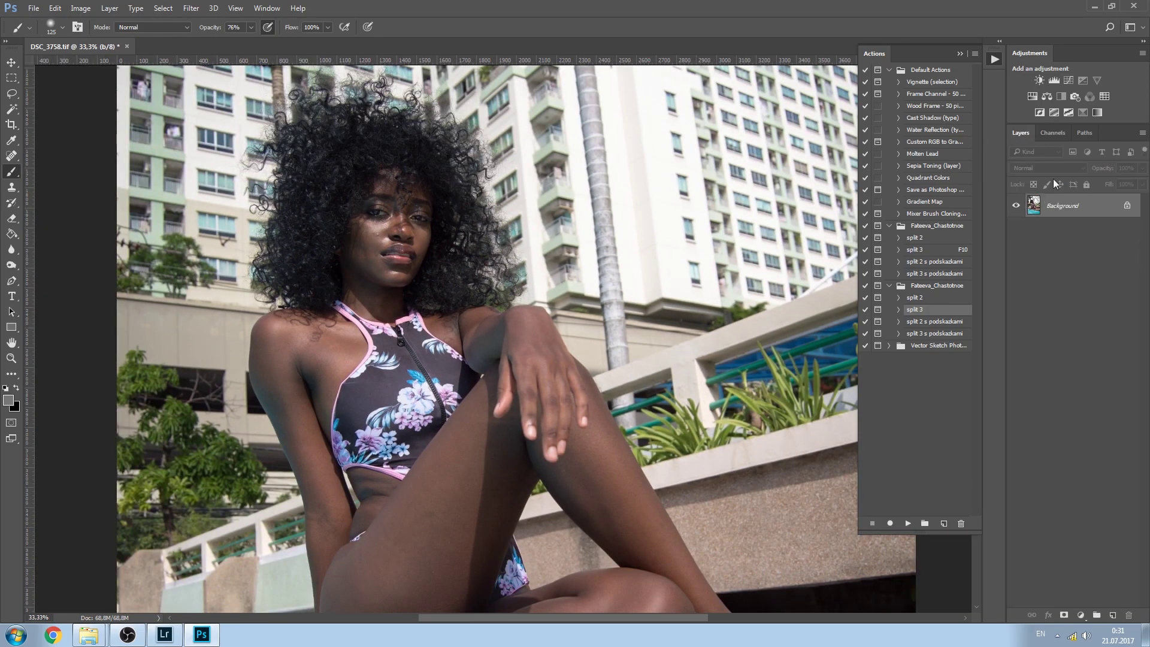
pyautogui.click(80, 8)
pyautogui.moveTo(126, 23)
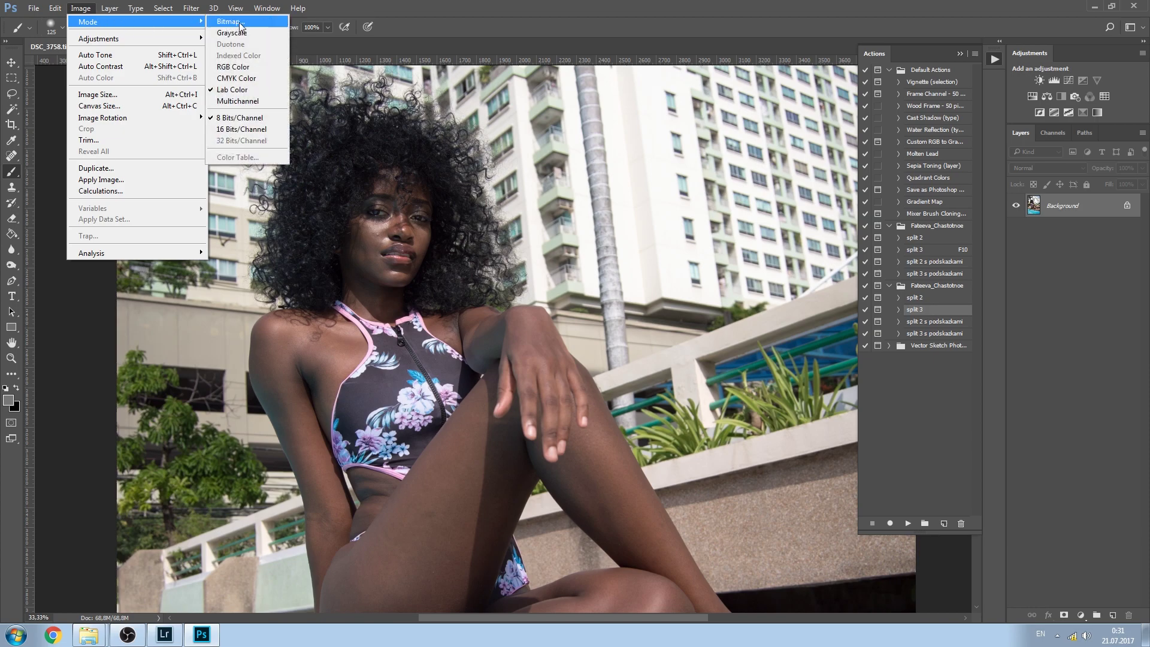
pyautogui.click(233, 67)
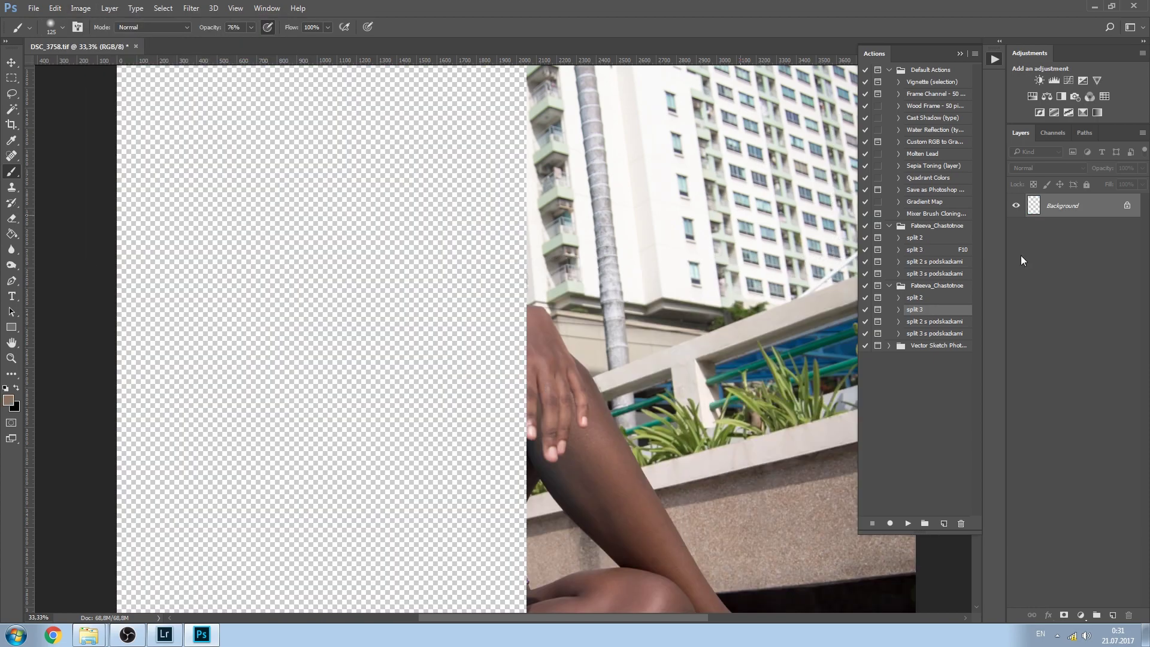
# Duplicate the Background layer and open the copy in the Liquify filter.
pyautogui.moveTo(635, 417)
pyautogui.mouseDown()
pyautogui.moveTo(673, 359)
pyautogui.moveTo(651, 303)
pyautogui.mouseUp()
pyautogui.hotkey('ctrl', '-')
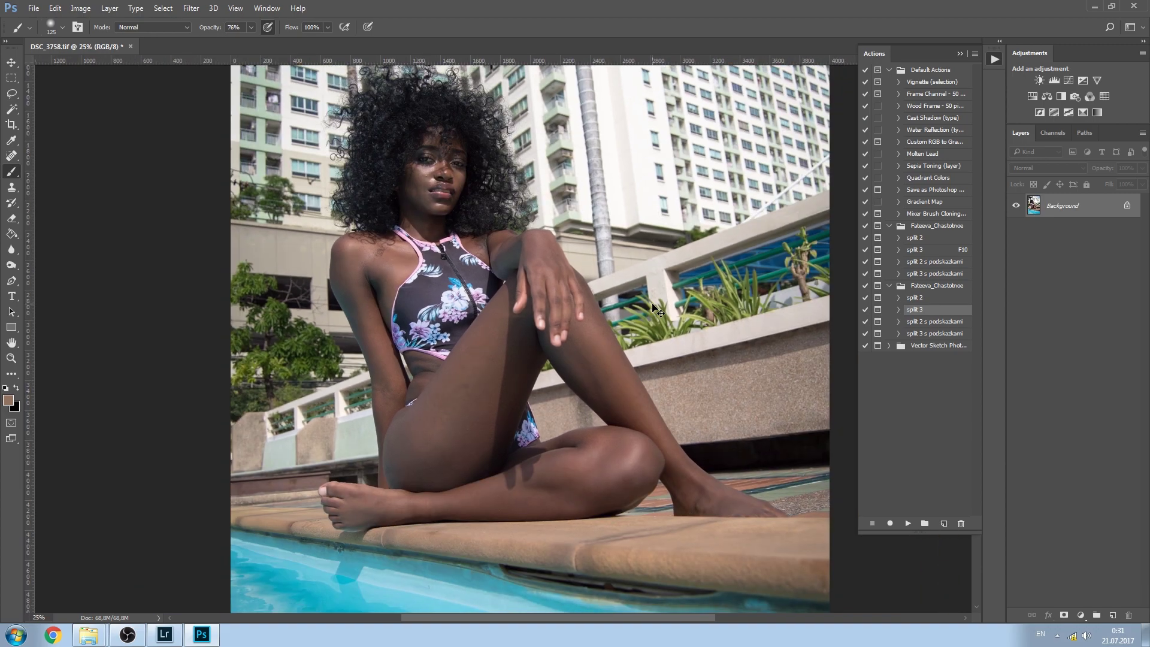
pyautogui.moveTo(551, 219)
pyautogui.mouseDown()
pyautogui.moveTo(539, 276)
pyautogui.moveTo(457, 264)
pyautogui.moveTo(510, 240)
pyautogui.mouseUp()
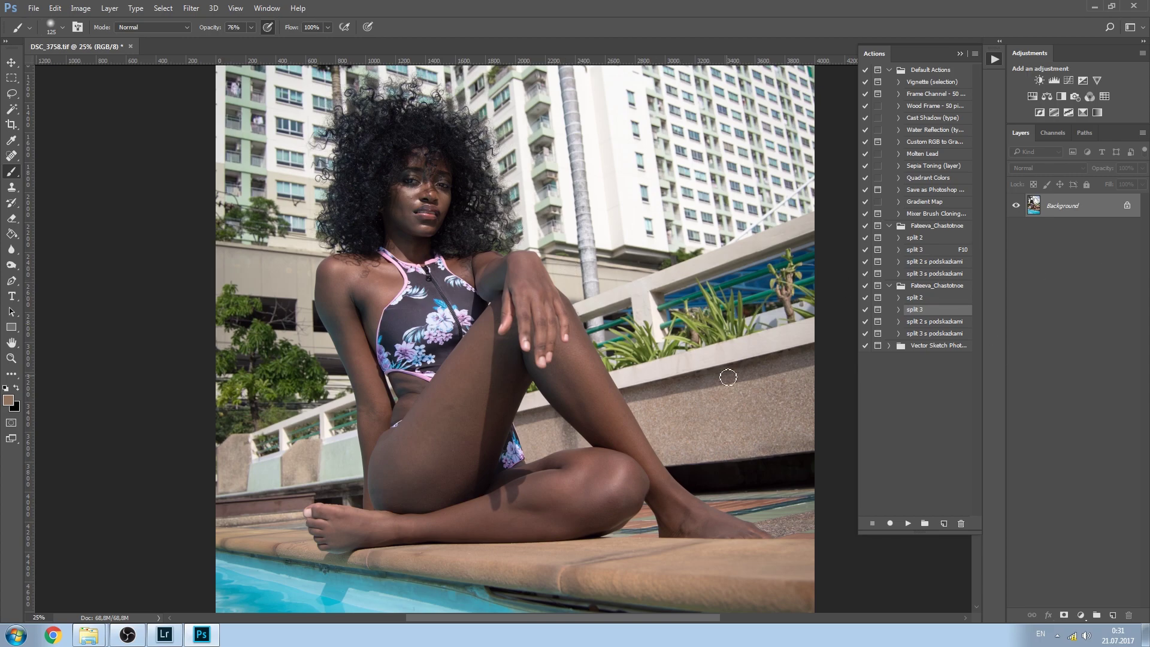
pyautogui.hotkey('ctrl', 'j')
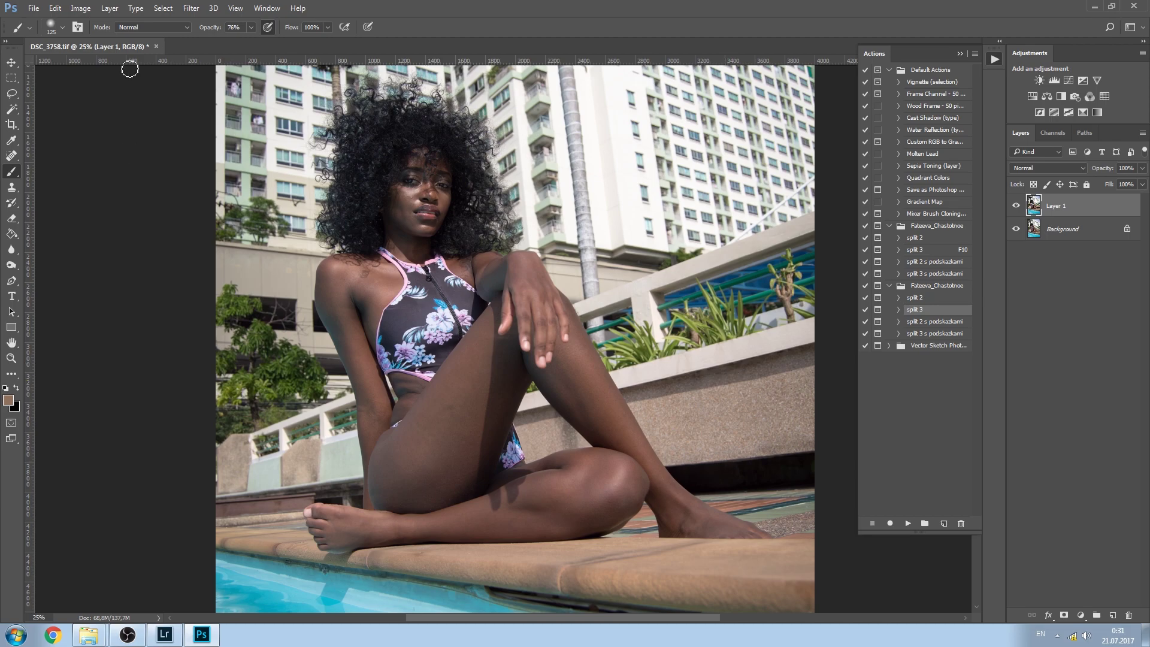
pyautogui.click(191, 8)
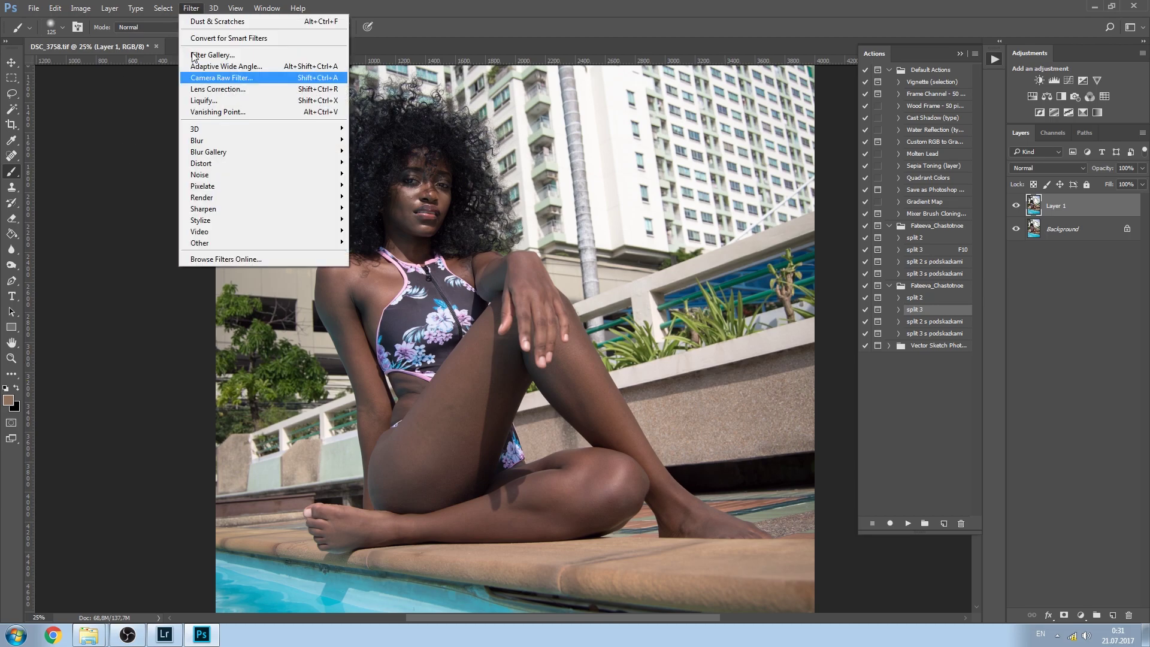
pyautogui.click(243, 101)
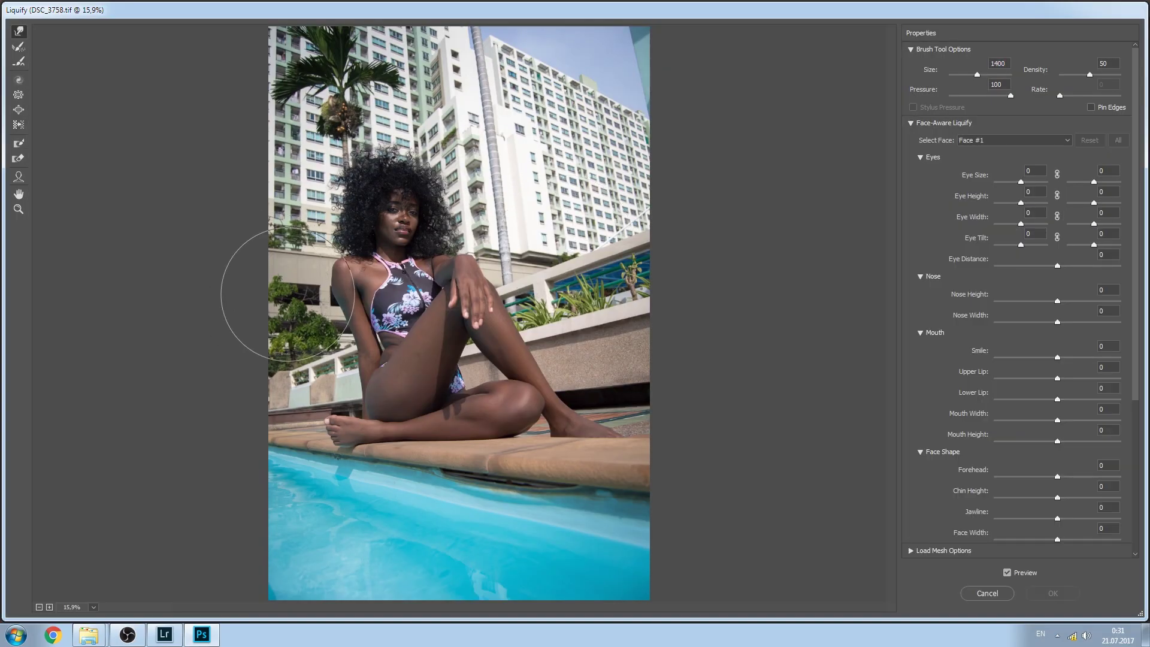
# Reduce the Liquify warp brush to size 400 and reshape the outer contour of the model's upper arm beside the tree.
pyautogui.keyDown('ctrl'); pyautogui.click(281, 294); pyautogui.keyUp('ctrl')
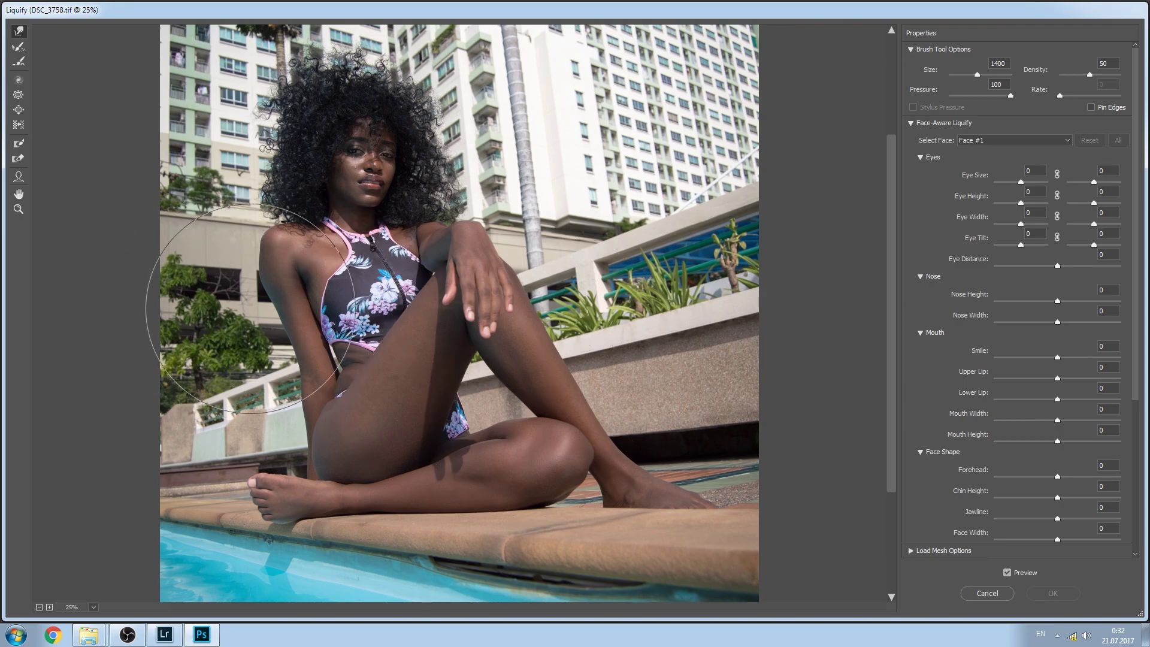
pyautogui.press('[')
pyautogui.press('[')
pyautogui.press('[')
pyautogui.press('[')
pyautogui.press('[')
pyautogui.press('[')
pyautogui.press('[')
pyautogui.press('[')
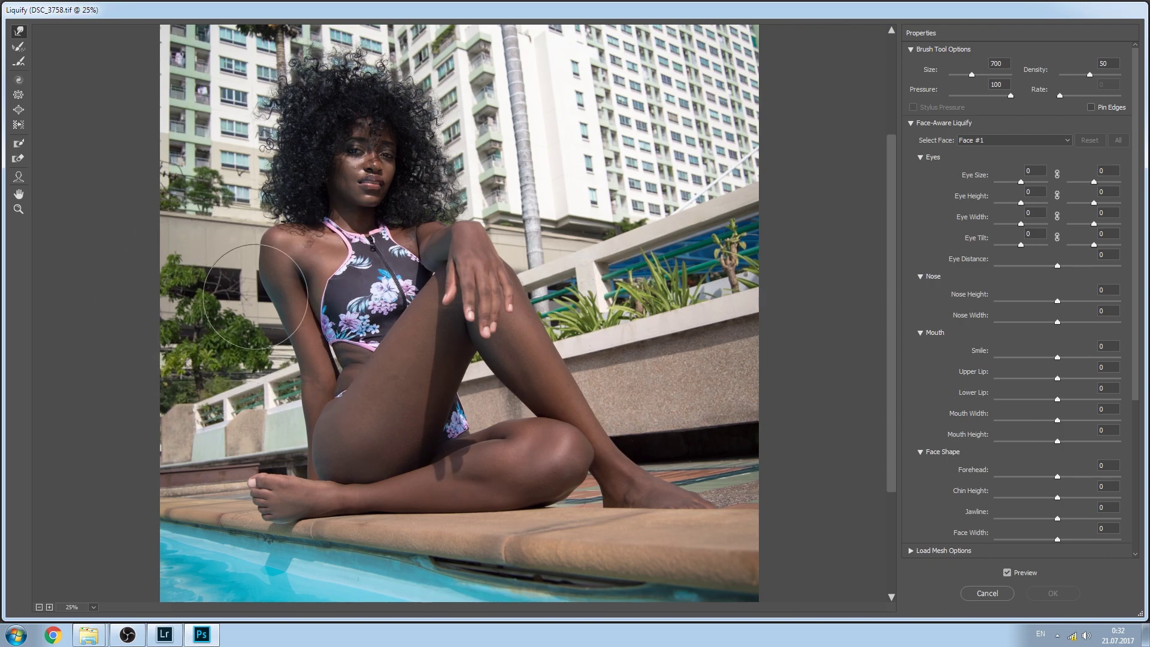
pyautogui.press('[')
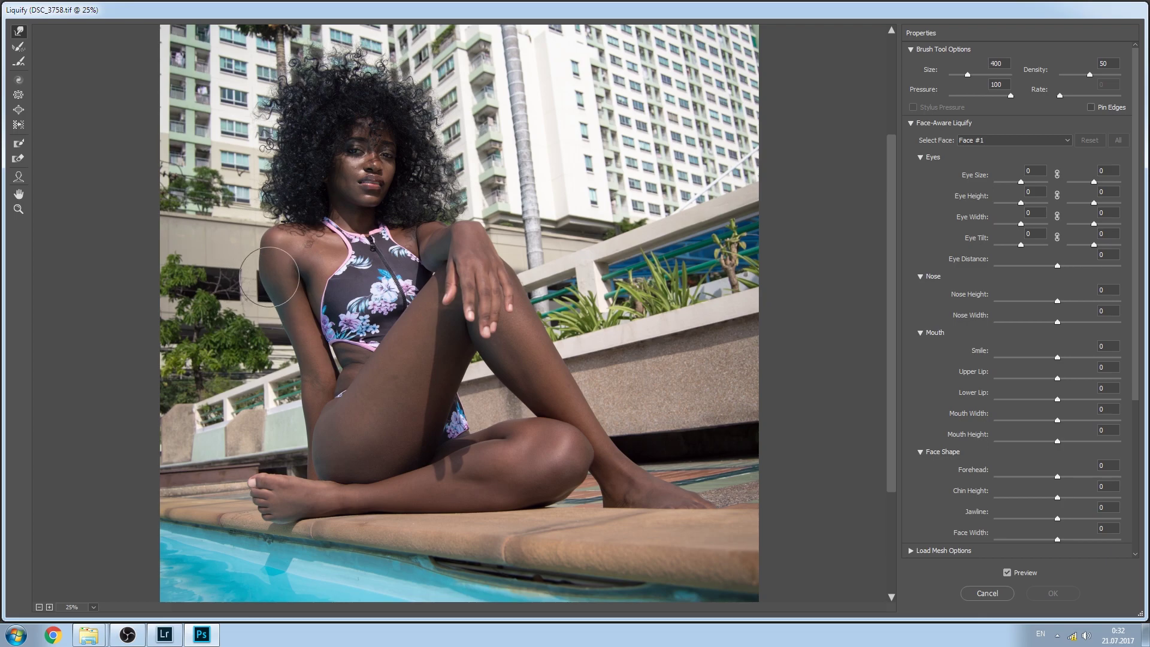
pyautogui.click(271, 276)
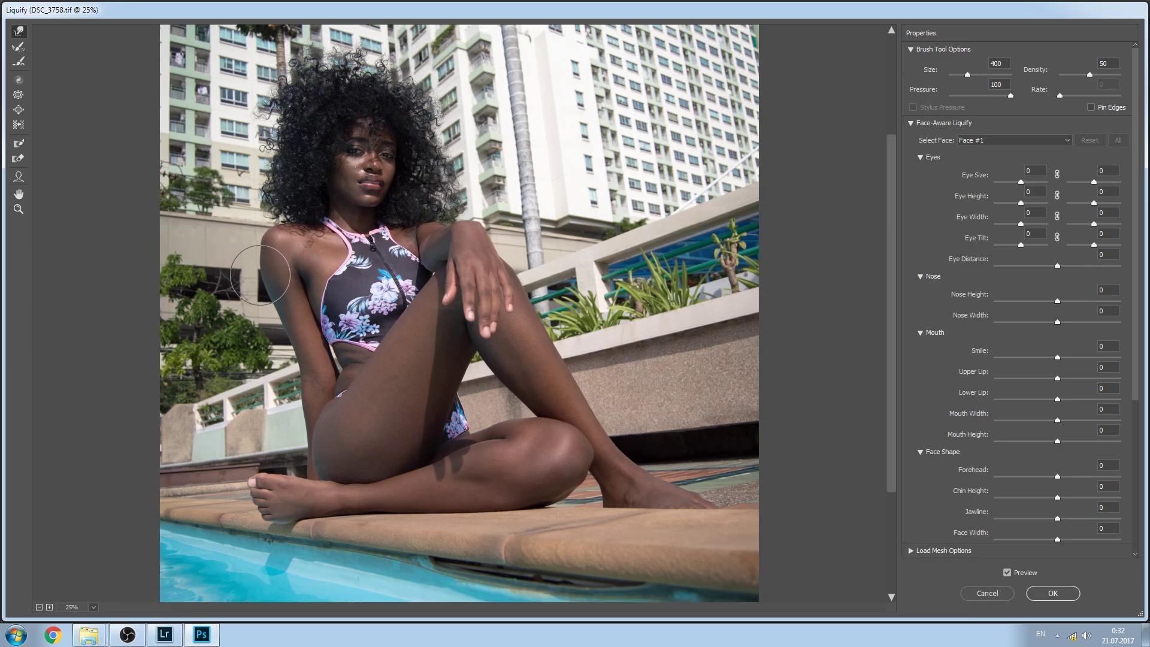
pyautogui.moveTo(261, 274); pyautogui.dragTo(261, 275)
# Refine the body contours with the warp brush at size 250 near the waist and 900 near the raised knee, and apply Liquify.
pyautogui.press('[')
pyautogui.press('[')
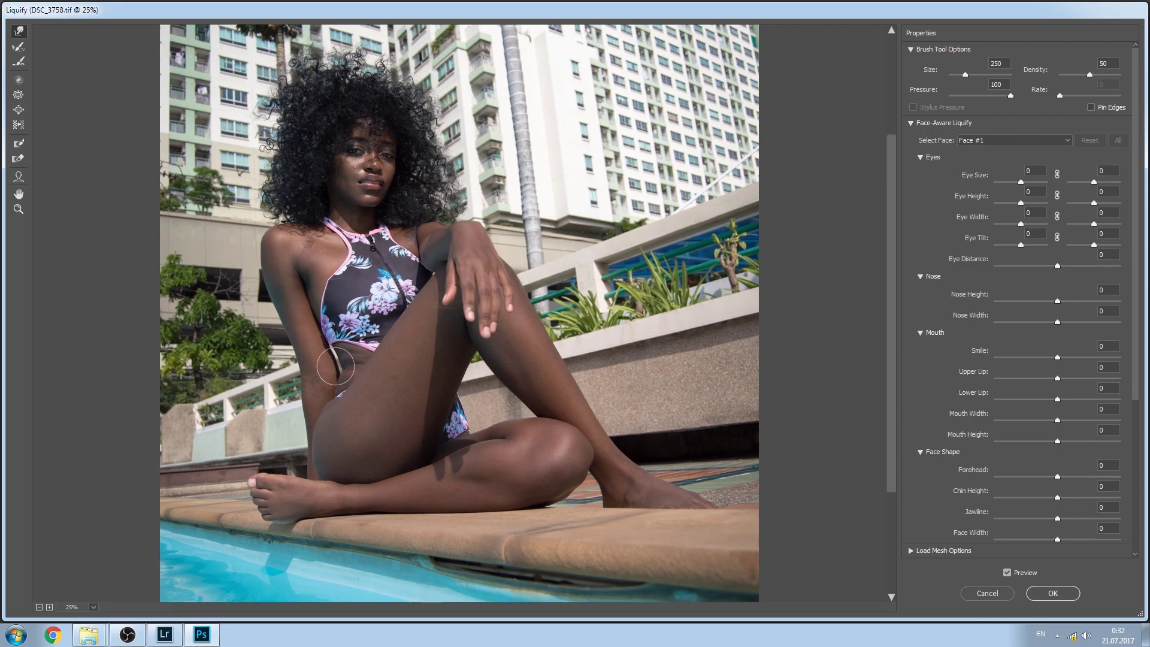
pyautogui.press(']')
pyautogui.press(']')
pyautogui.press(']')
pyautogui.press(']')
pyautogui.press(']')
pyautogui.press(']')
pyautogui.press(']')
pyautogui.press(']')
pyautogui.press(']')
pyautogui.press(']')
pyautogui.press(']')
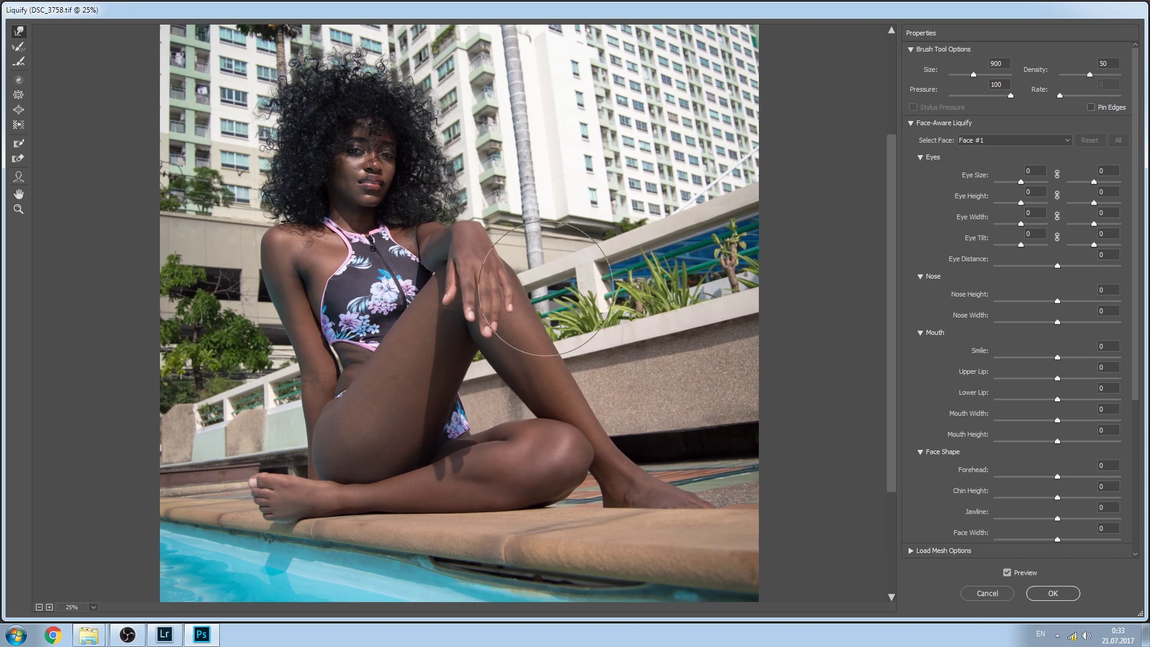
pyautogui.click(1049, 592)
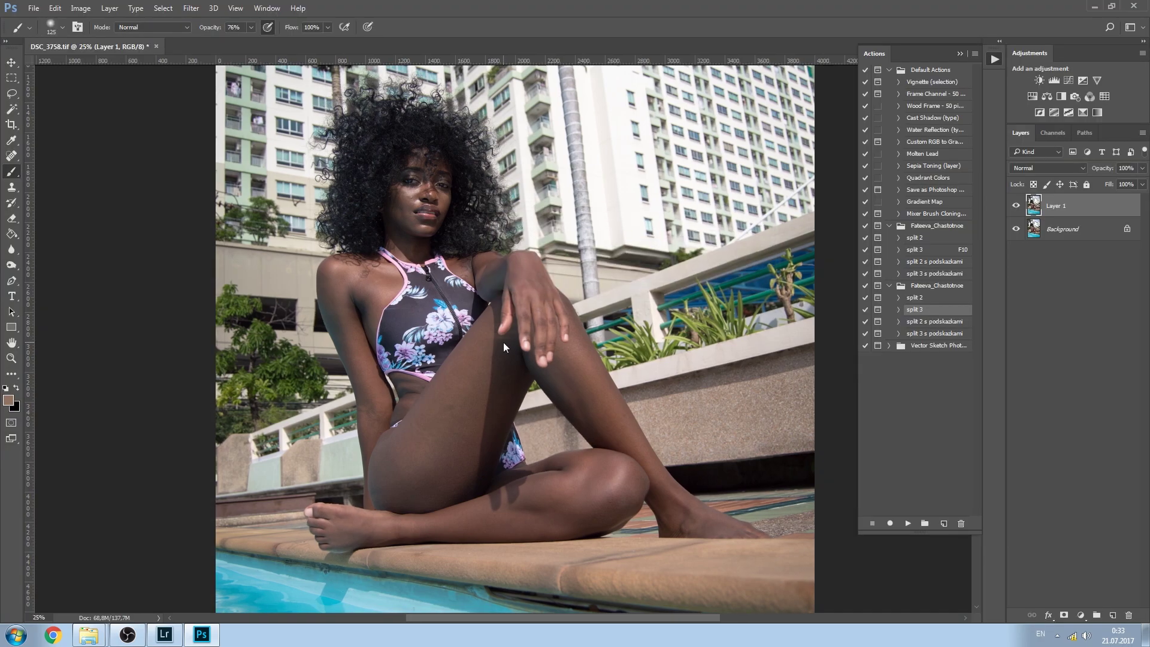
# Toggle the liquified layer's visibility to compare the figure before and after reshaping.
pyautogui.click(1015, 209)
pyautogui.click(1015, 207)
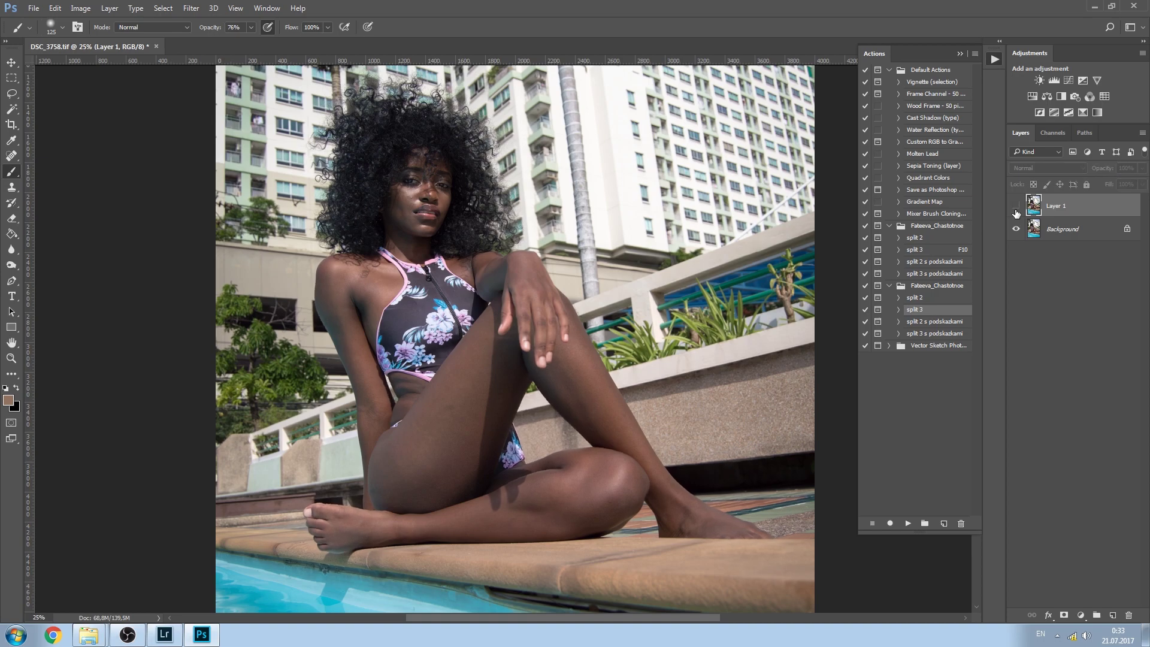
pyautogui.click(1015, 209)
pyautogui.click(1015, 208)
pyautogui.click(1016, 208)
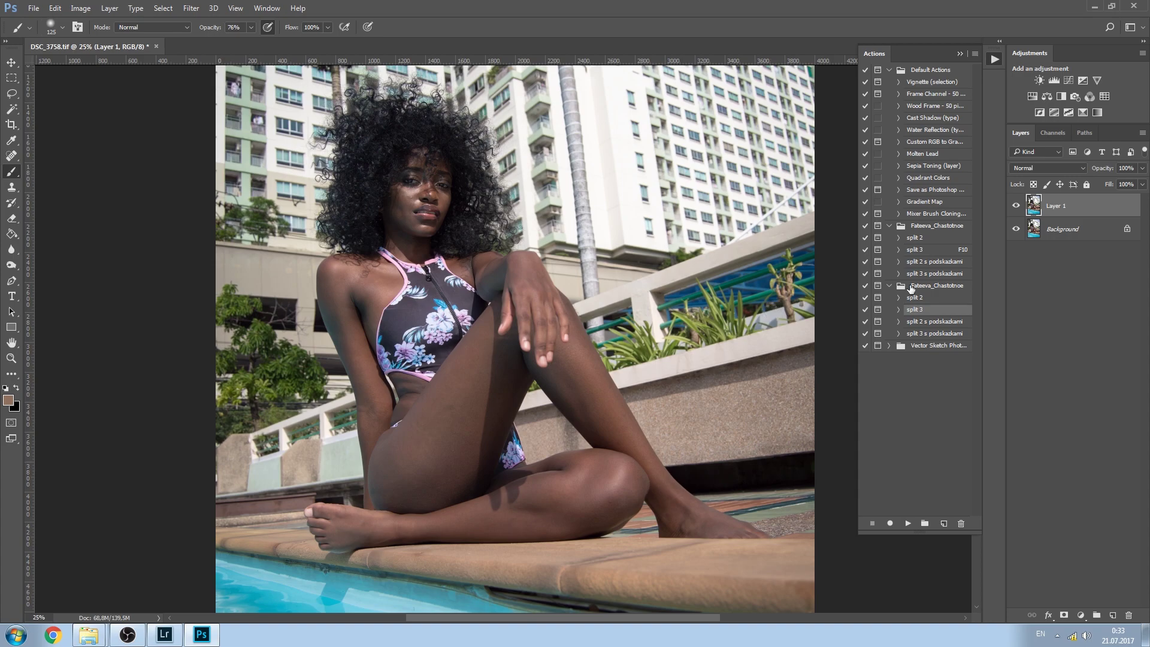
# Create a new empty layer above the liquified layer and choose the Spot Healing Brush tool.
pyautogui.hotkey('ctrl', 'shift', 'n')
pyautogui.press('Return')
pyautogui.moveTo(9, 157); pyautogui.dragTo(71, 160)
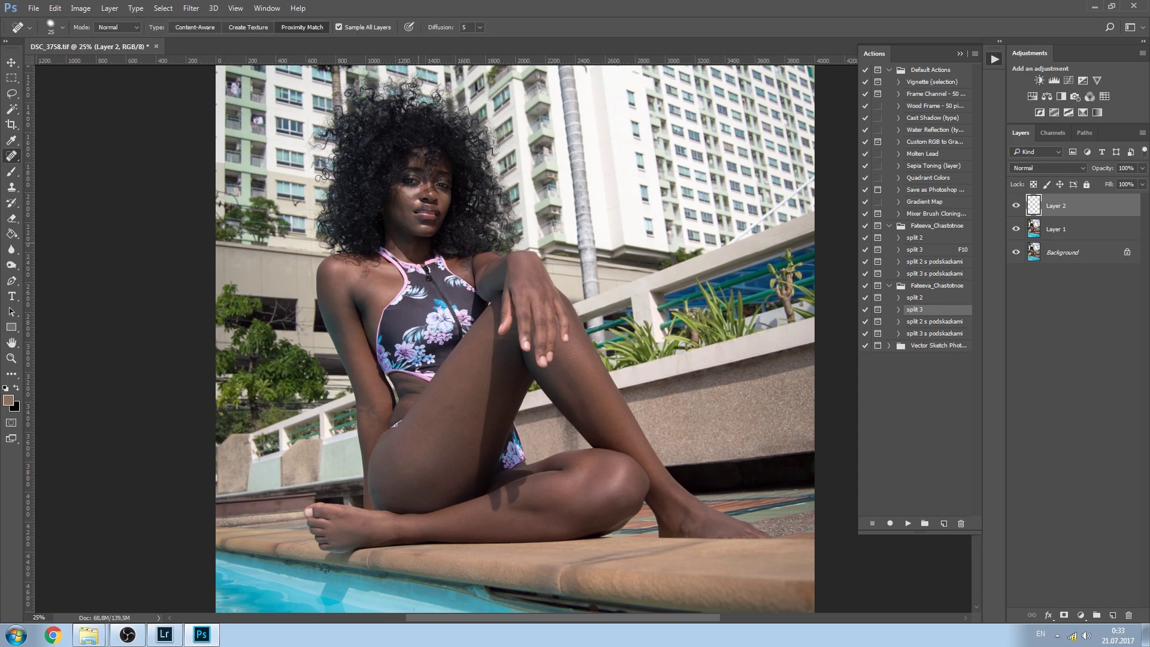
# Adjust the hardness of the 25 px Spot Healing Brush and remove the blemish on the cheek beside the nose.
pyautogui.hotkey('ctrl', '+')
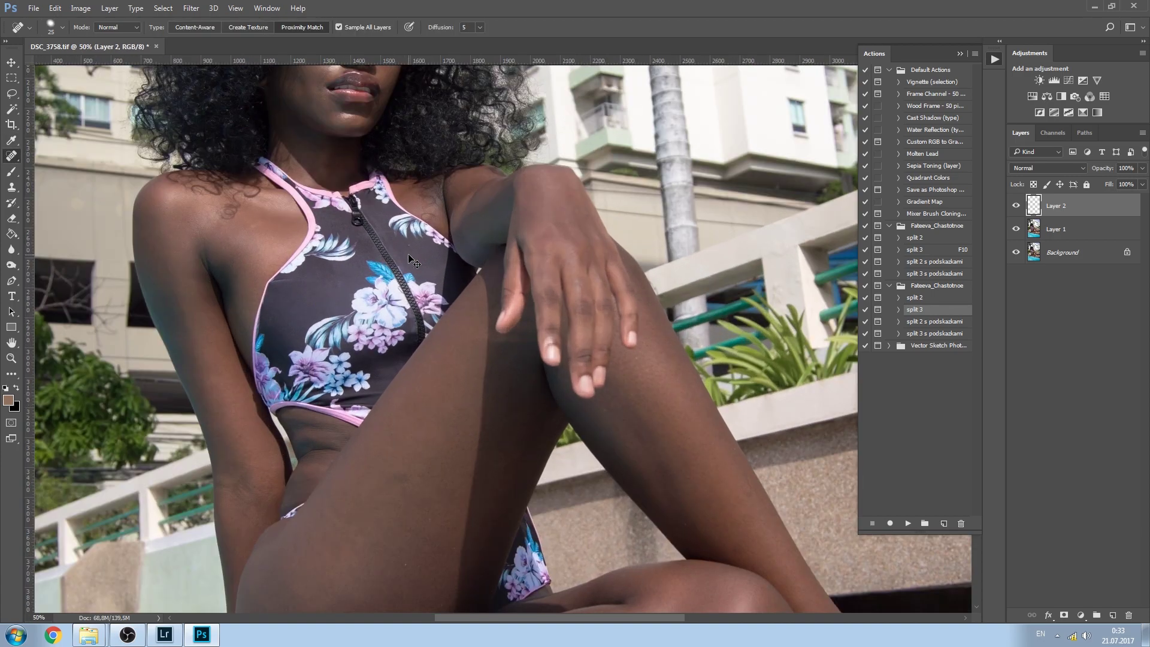
pyautogui.moveTo(292, 250); pyautogui.dragTo(430, 449)
pyautogui.rightClick(9, 161)
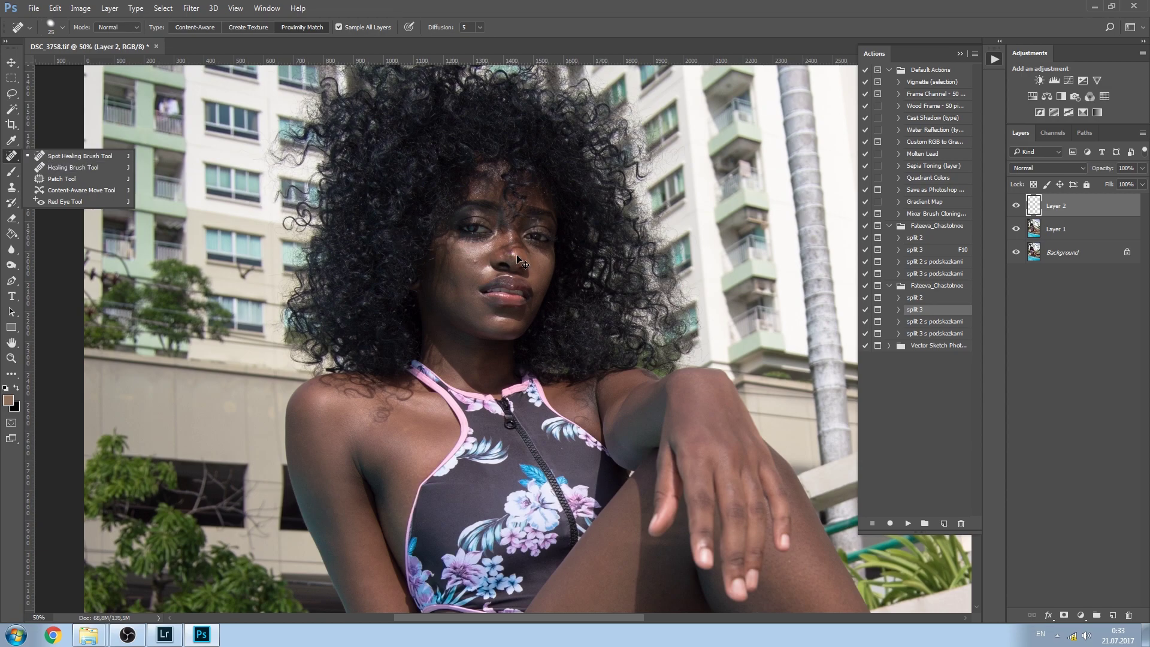
pyautogui.scroll(3, 518, 259)
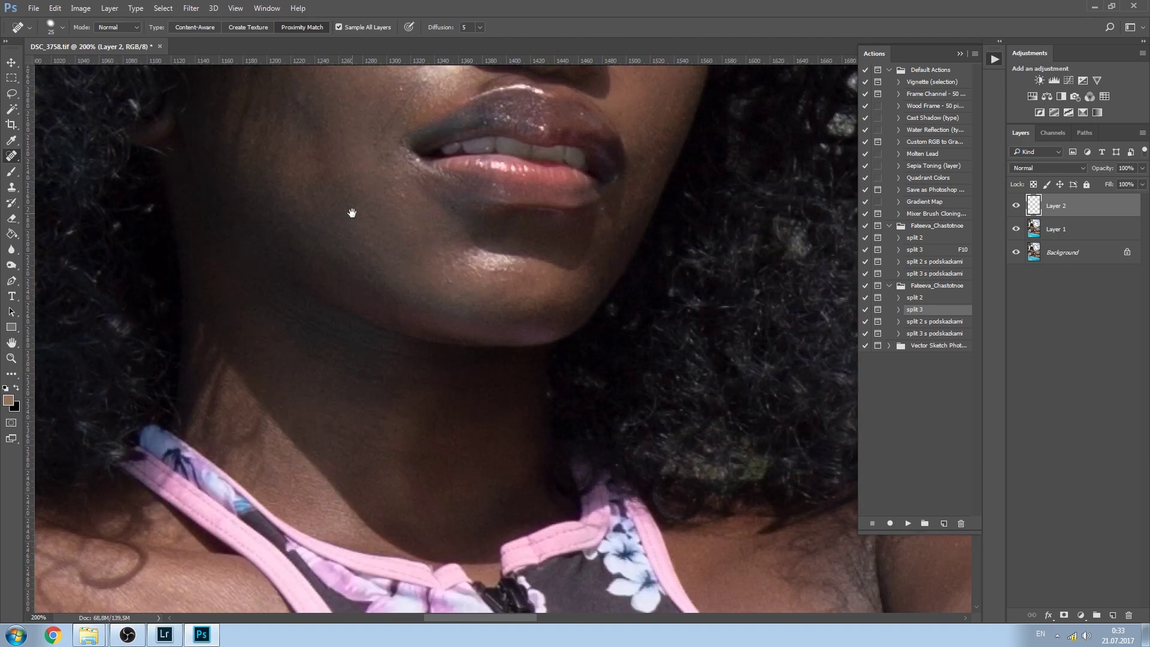
pyautogui.moveTo(352, 213); pyautogui.dragTo(387, 413)
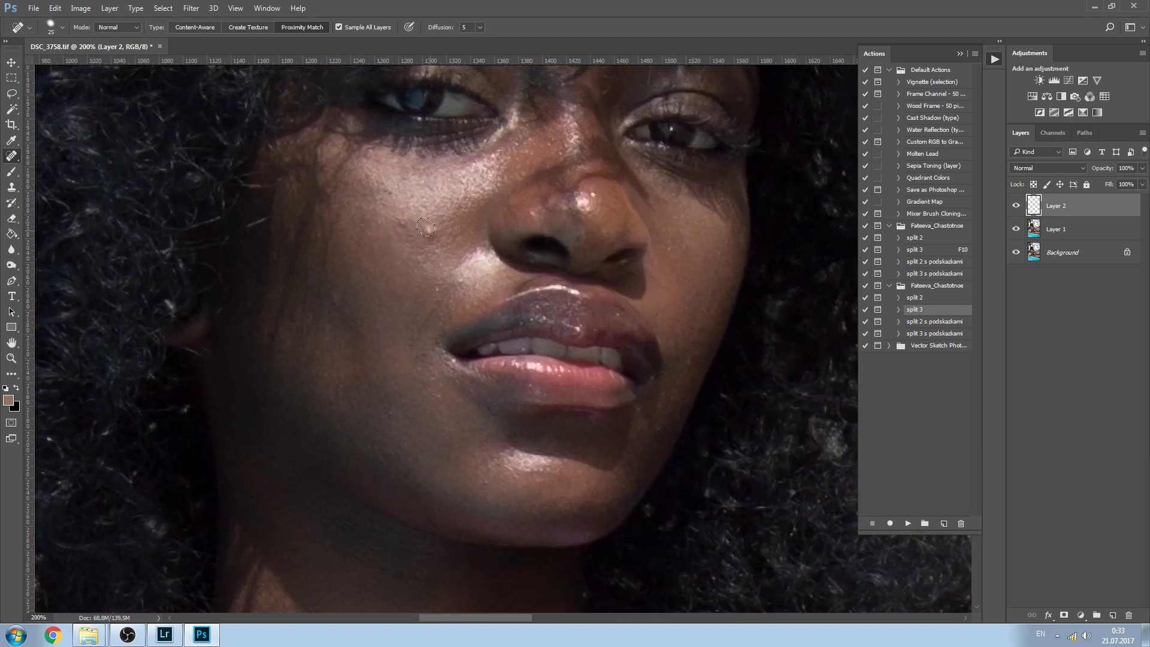
pyautogui.click(429, 229)
pyautogui.hotkey('ctrl', 'z')
pyautogui.click(58, 26)
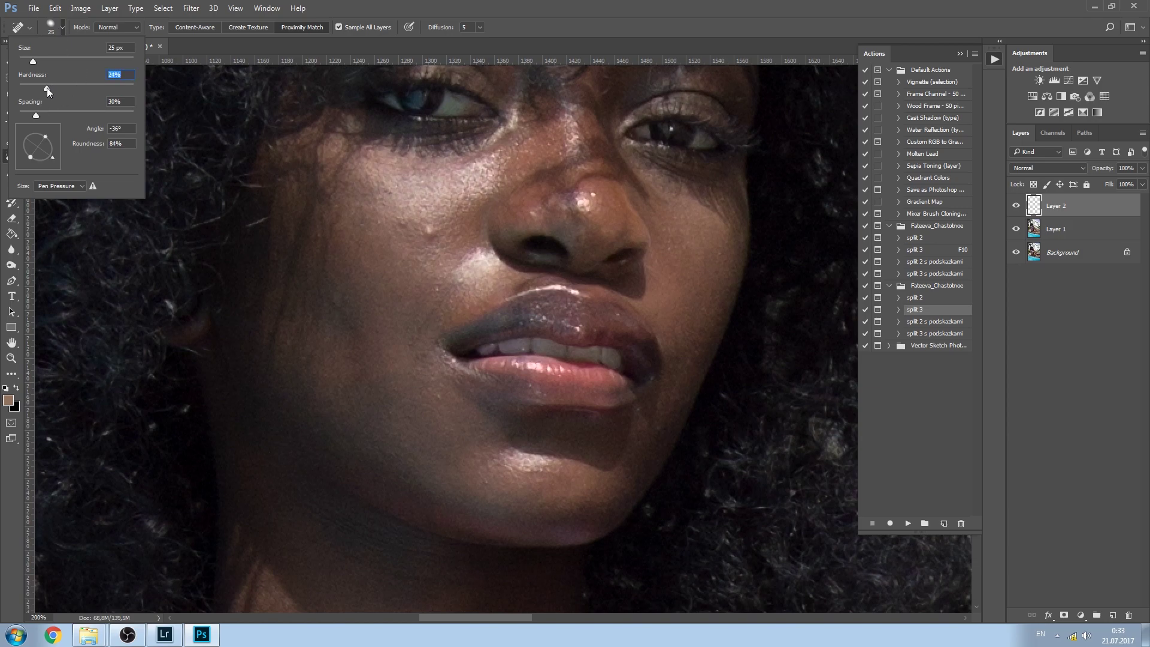
pyautogui.click(541, 32)
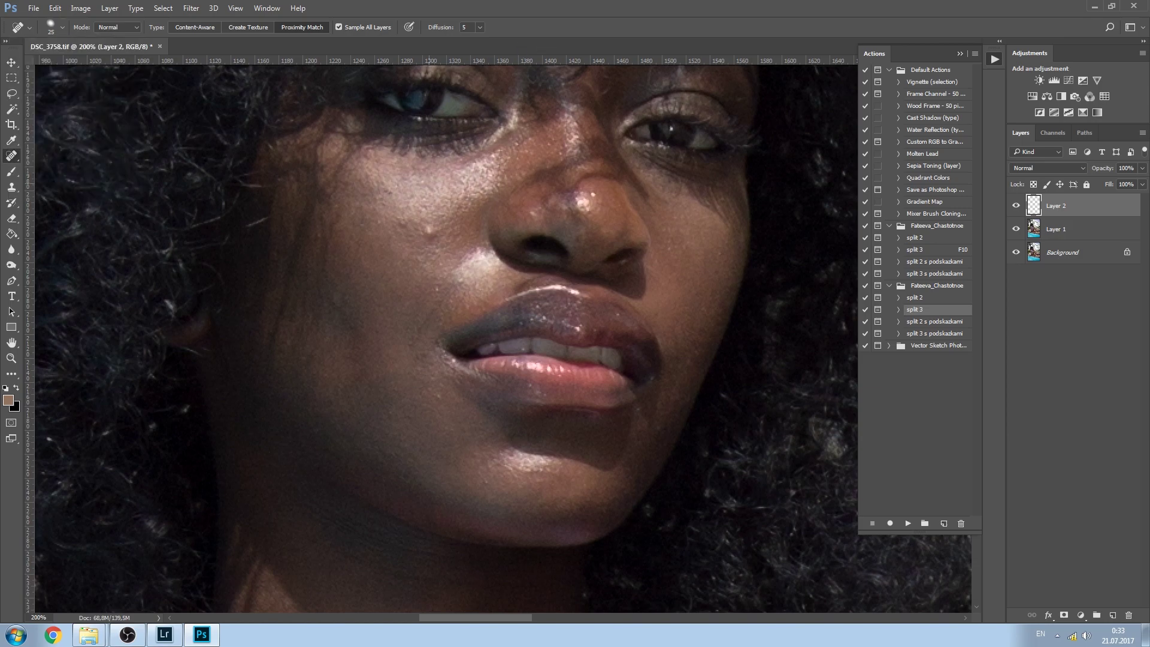
pyautogui.click(429, 234)
pyautogui.click(429, 228)
# Heal the small remaining blemishes on the face and chin with the Spot Healing Brush reduced to 10 px.
pyautogui.press('[')
pyautogui.press(']')
pyautogui.moveTo(665, 241); pyautogui.dragTo(598, 407)
pyautogui.moveTo(448, 318); pyautogui.dragTo(470, 238)
pyautogui.moveTo(410, 439)
pyautogui.mouseDown()
pyautogui.moveTo(419, 385)
pyautogui.moveTo(357, 332)
pyautogui.moveTo(423, 344)
pyautogui.moveTo(427, 254)
pyautogui.mouseUp()
pyautogui.moveTo(413, 365); pyautogui.dragTo(408, 330)
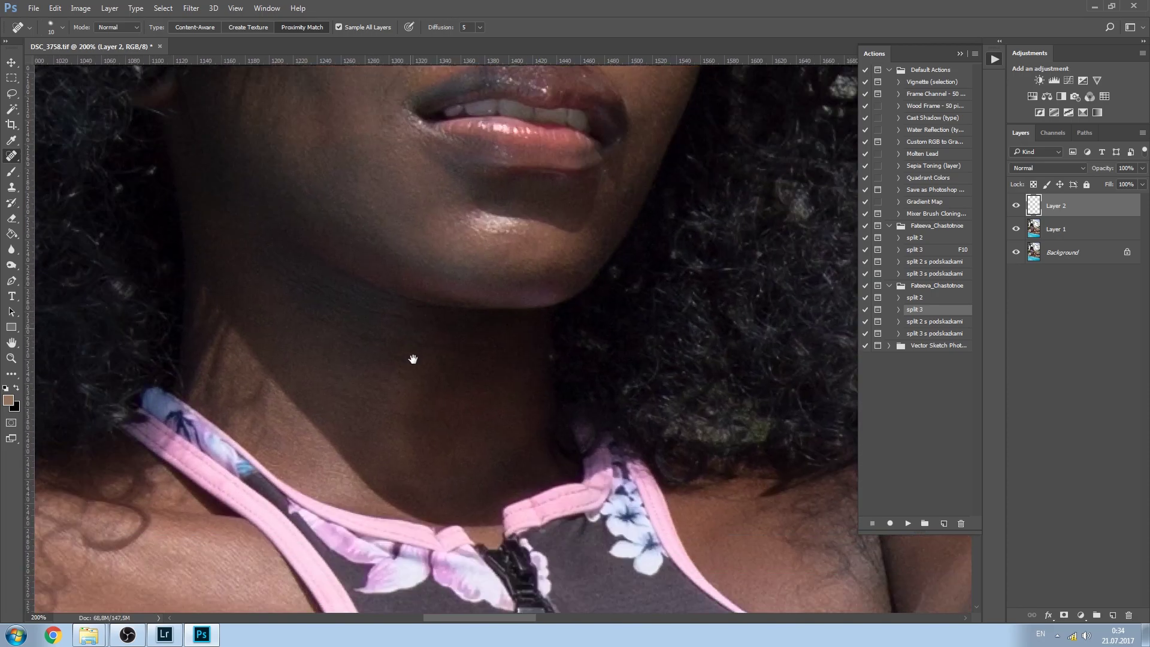
# Heal skin spots on the chest and shoulder beside the swimsuit strap, enlarging the healing brush to 20 px.
pyautogui.hotkey('ctrl', '-')
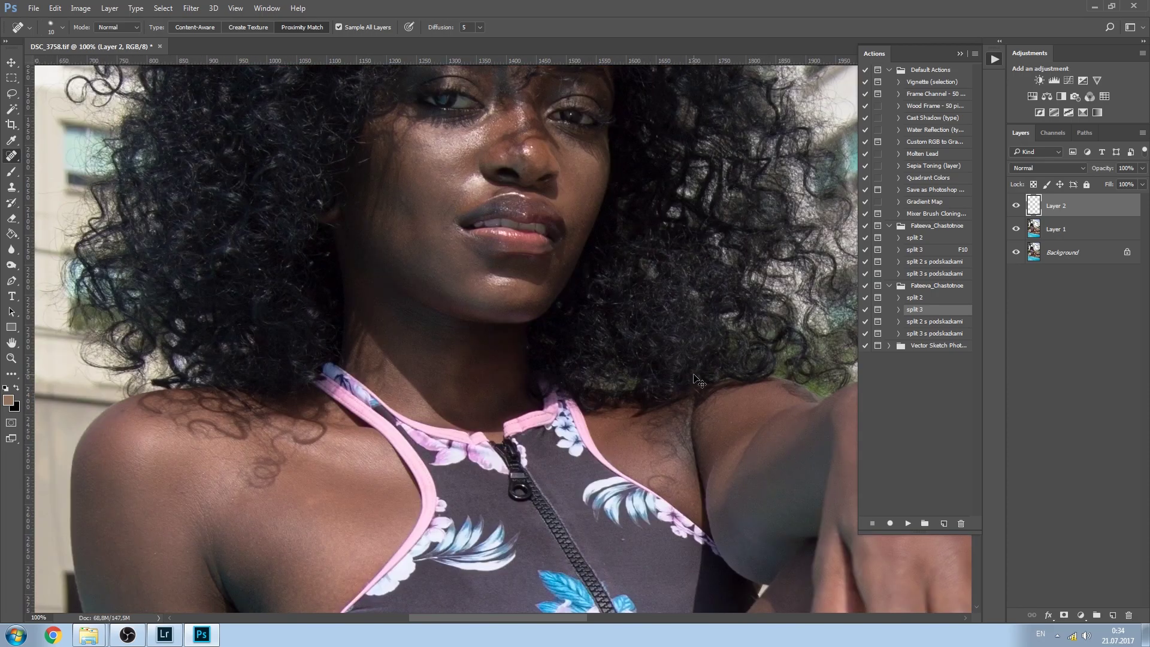
pyautogui.moveTo(477, 413); pyautogui.dragTo(476, 302)
pyautogui.moveTo(339, 428); pyautogui.dragTo(380, 335)
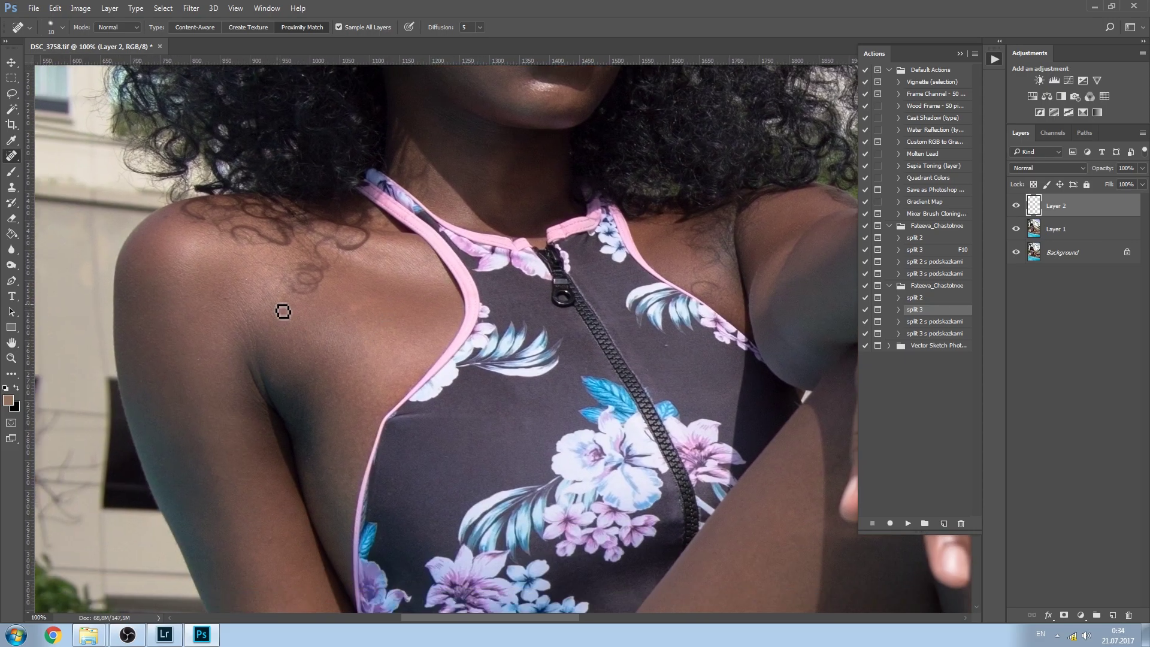
pyautogui.press(']')
pyautogui.press(']')
# Heal the blemishes on the raised thigh and its shaded underside with the 20 px Spot Healing Brush.
pyautogui.moveTo(666, 485); pyautogui.dragTo(549, 299)
pyautogui.moveTo(577, 411)
pyautogui.mouseDown()
pyautogui.moveTo(546, 313)
pyautogui.moveTo(550, 347)
pyautogui.mouseUp()
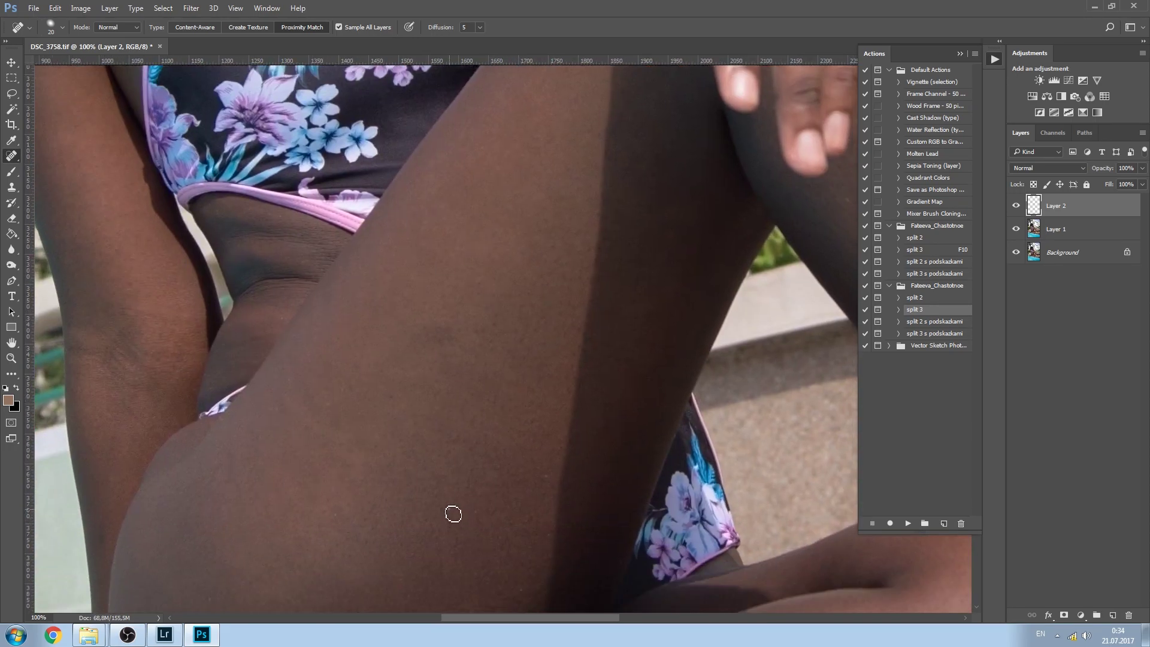
pyautogui.moveTo(459, 531)
pyautogui.mouseDown()
pyautogui.moveTo(393, 329)
pyautogui.moveTo(406, 338)
pyautogui.mouseUp()
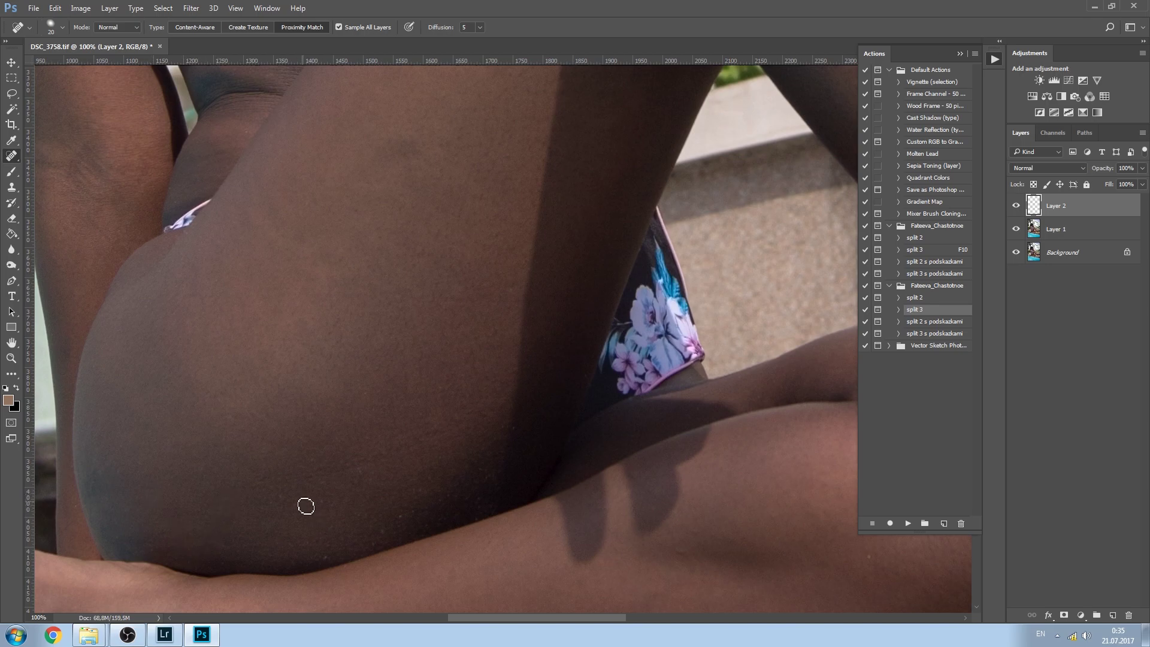
pyautogui.moveTo(320, 508); pyautogui.dragTo(318, 514)
# Remove the small spots on the calf and knee of the folded leg with the Spot Healing Brush.
pyautogui.moveTo(490, 465); pyautogui.dragTo(401, 319)
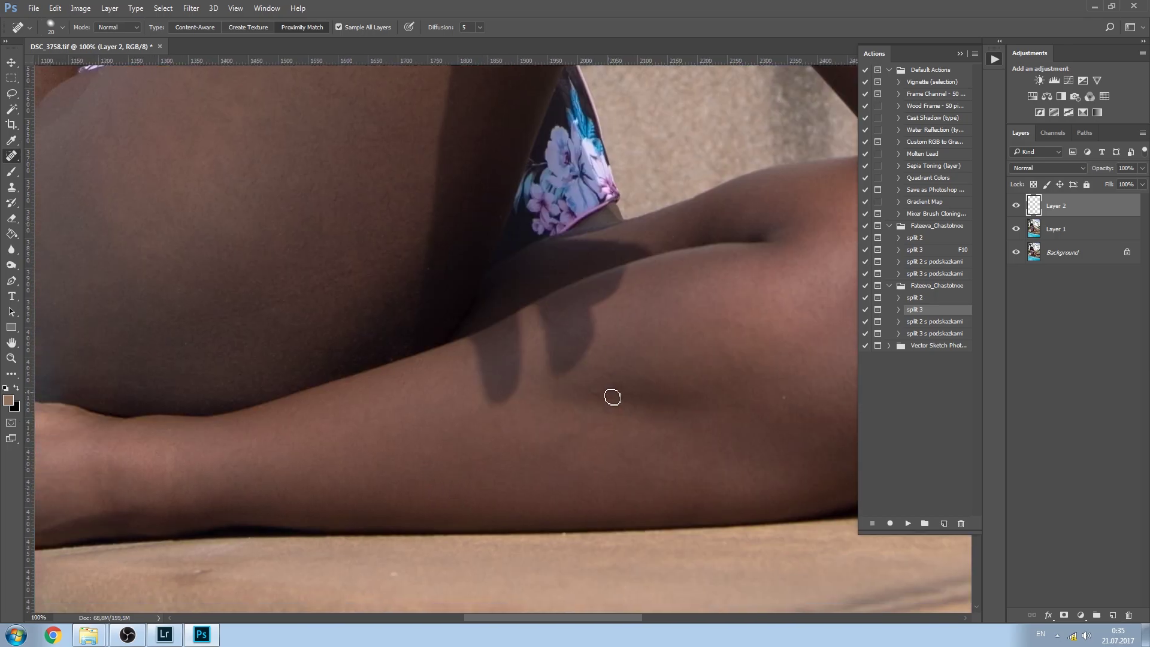
pyautogui.click(597, 393)
pyautogui.moveTo(654, 431); pyautogui.dragTo(467, 424)
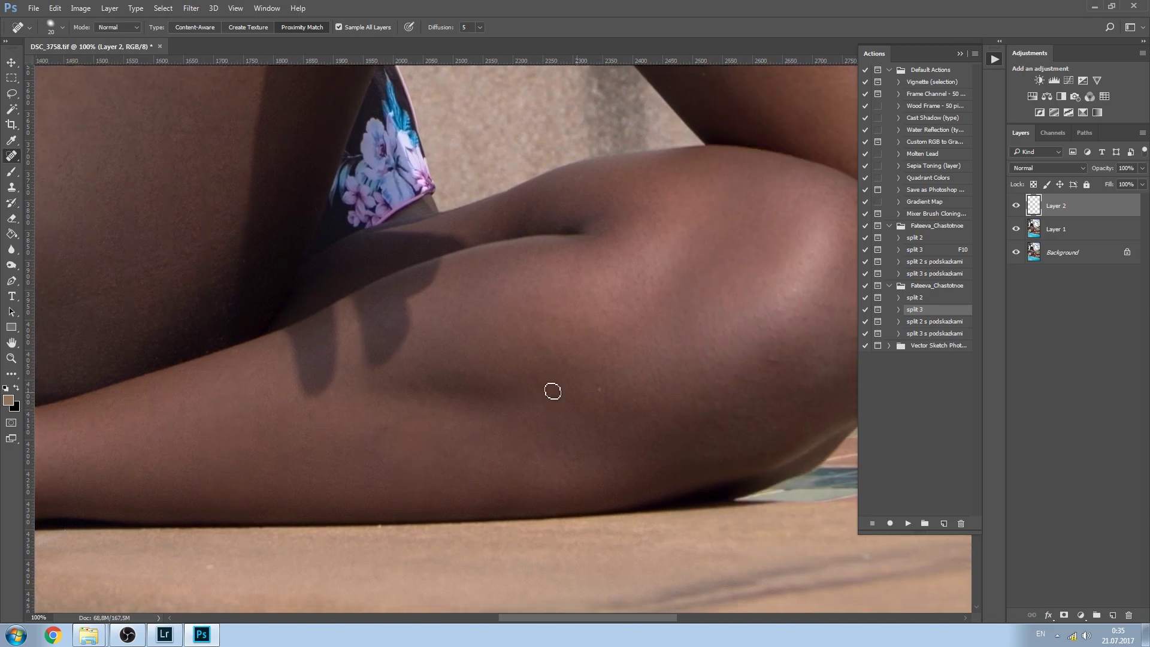
pyautogui.moveTo(672, 369)
pyautogui.mouseDown()
pyautogui.moveTo(575, 367)
pyautogui.moveTo(569, 393)
pyautogui.mouseUp()
# Heal the marks on the shin of the raised leg and around the folded knee, enlarging the brush to 30 px.
pyautogui.moveTo(516, 233); pyautogui.dragTo(512, 386)
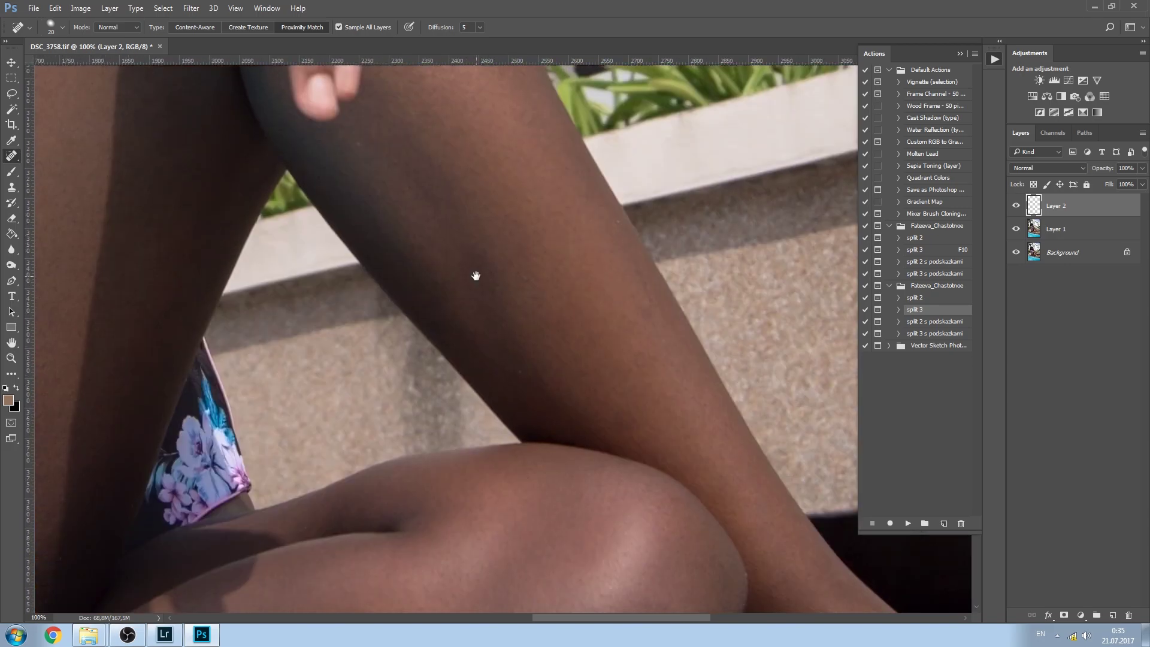
pyautogui.moveTo(476, 275); pyautogui.dragTo(481, 282)
pyautogui.click(426, 168)
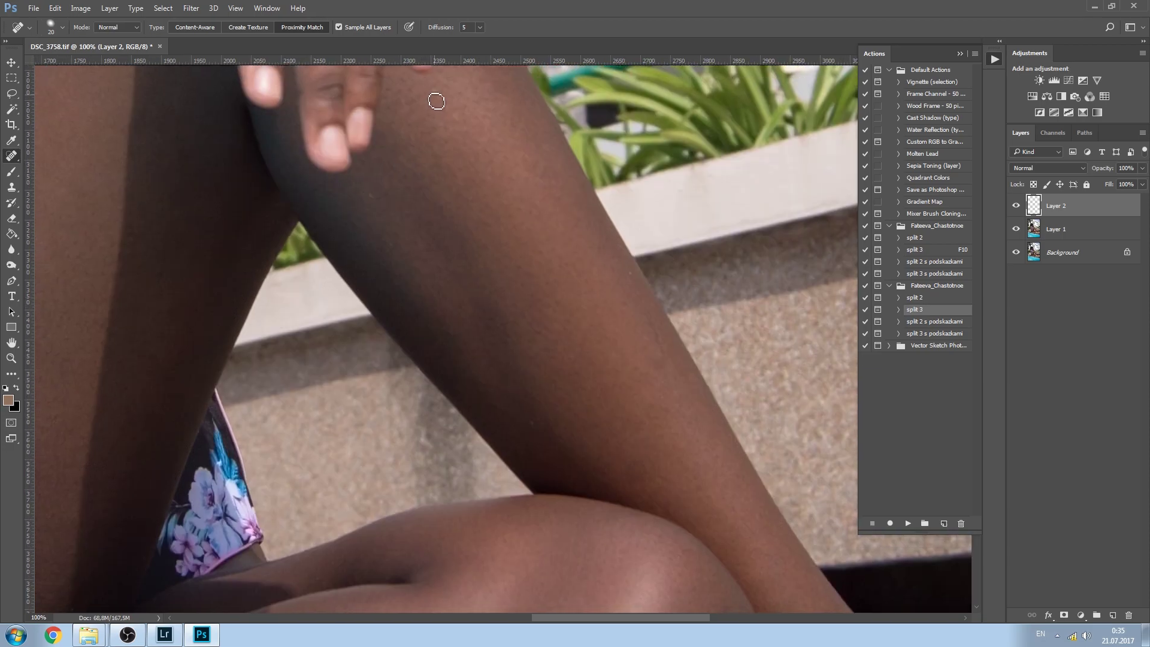
pyautogui.moveTo(612, 355); pyautogui.dragTo(570, 350)
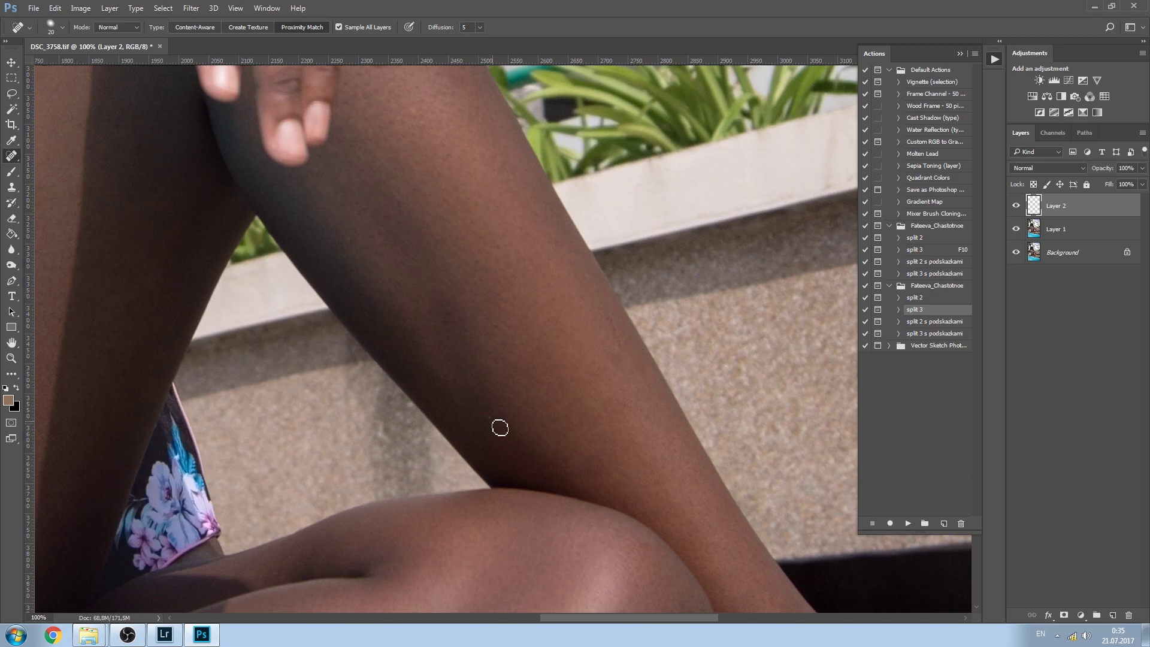
pyautogui.moveTo(589, 444); pyautogui.dragTo(472, 291)
pyautogui.moveTo(610, 484)
pyautogui.mouseDown()
pyautogui.moveTo(580, 413)
pyautogui.moveTo(457, 401)
pyautogui.moveTo(700, 425)
pyautogui.mouseUp()
pyautogui.moveTo(267, 364); pyautogui.dragTo(438, 357)
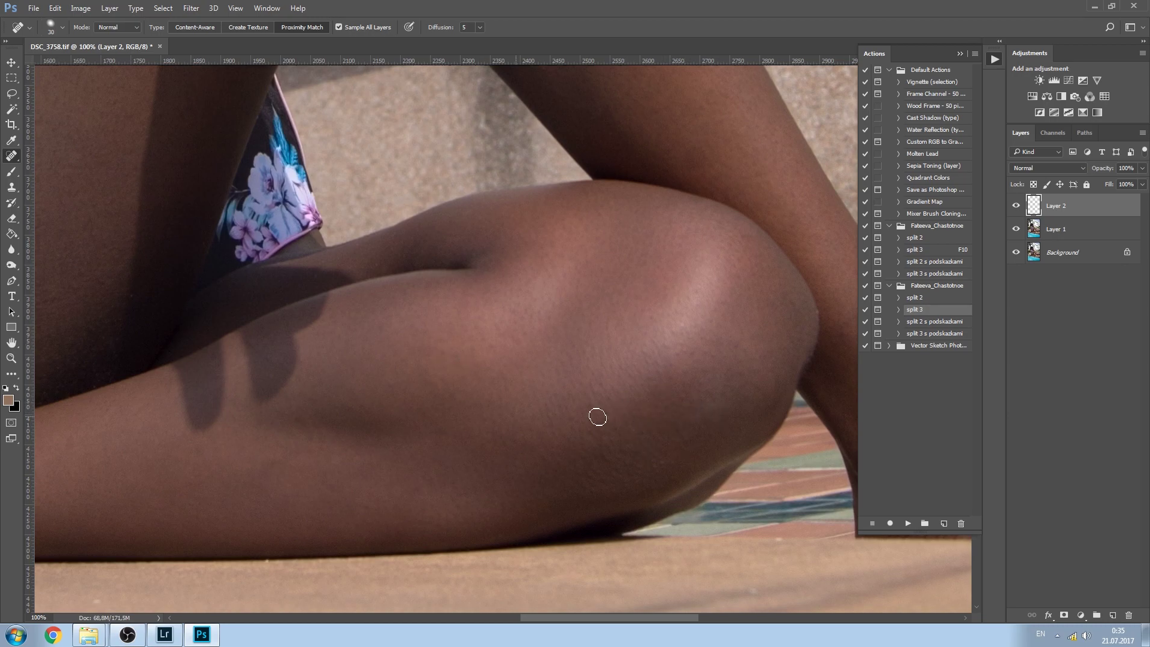
# Examine the retouched skin from the folded leg up through the body to the face for remaining blemishes.
pyautogui.moveTo(371, 424); pyautogui.dragTo(634, 380)
pyautogui.moveTo(155, 403)
pyautogui.mouseDown()
pyautogui.moveTo(347, 377)
pyautogui.moveTo(474, 382)
pyautogui.moveTo(439, 401)
pyautogui.moveTo(405, 336)
pyautogui.moveTo(403, 385)
pyautogui.moveTo(250, 265)
pyautogui.moveTo(261, 379)
pyautogui.mouseUp()
pyautogui.moveTo(217, 274); pyautogui.dragTo(221, 339)
pyautogui.moveTo(324, 225); pyautogui.dragTo(338, 403)
pyautogui.moveTo(430, 257); pyautogui.dragTo(432, 302)
pyautogui.moveTo(595, 252); pyautogui.dragTo(579, 389)
pyautogui.moveTo(643, 180); pyautogui.dragTo(541, 275)
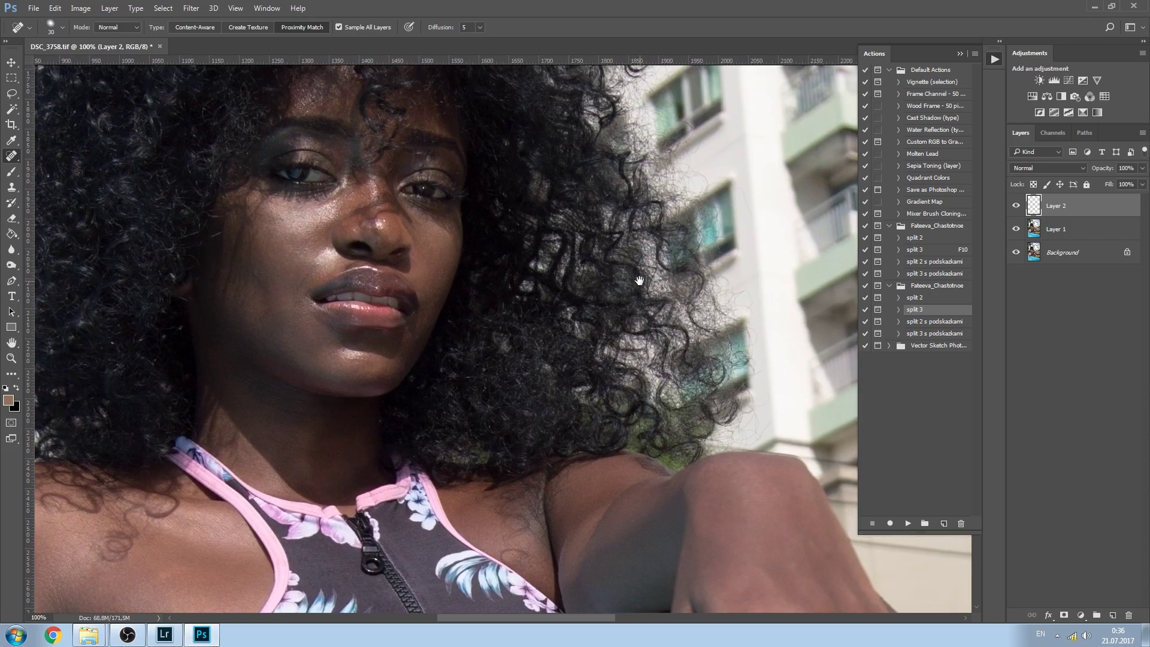
pyautogui.moveTo(641, 269); pyautogui.dragTo(539, 303)
pyautogui.moveTo(664, 354); pyautogui.dragTo(526, 298)
# View the whole figure and toggle the healing layer's visibility repeatedly to compare the skin before and after.
pyautogui.hotkey('ctrl', '-')
pyautogui.hotkey('ctrl', '-')
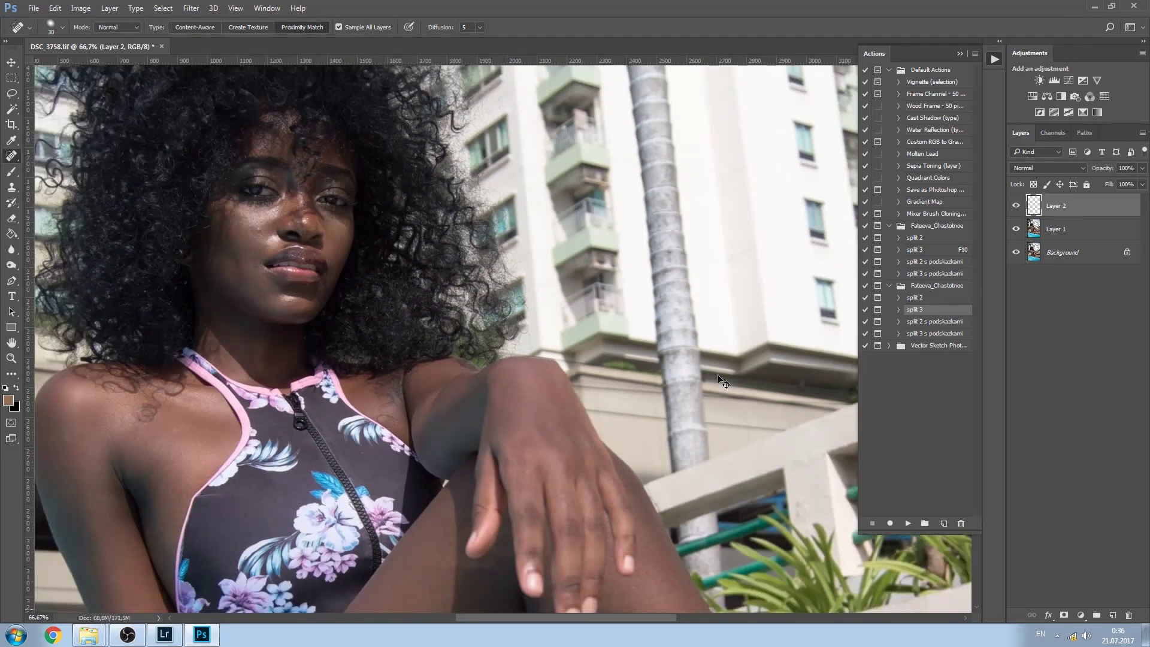
pyautogui.hotkey('ctrl', '-')
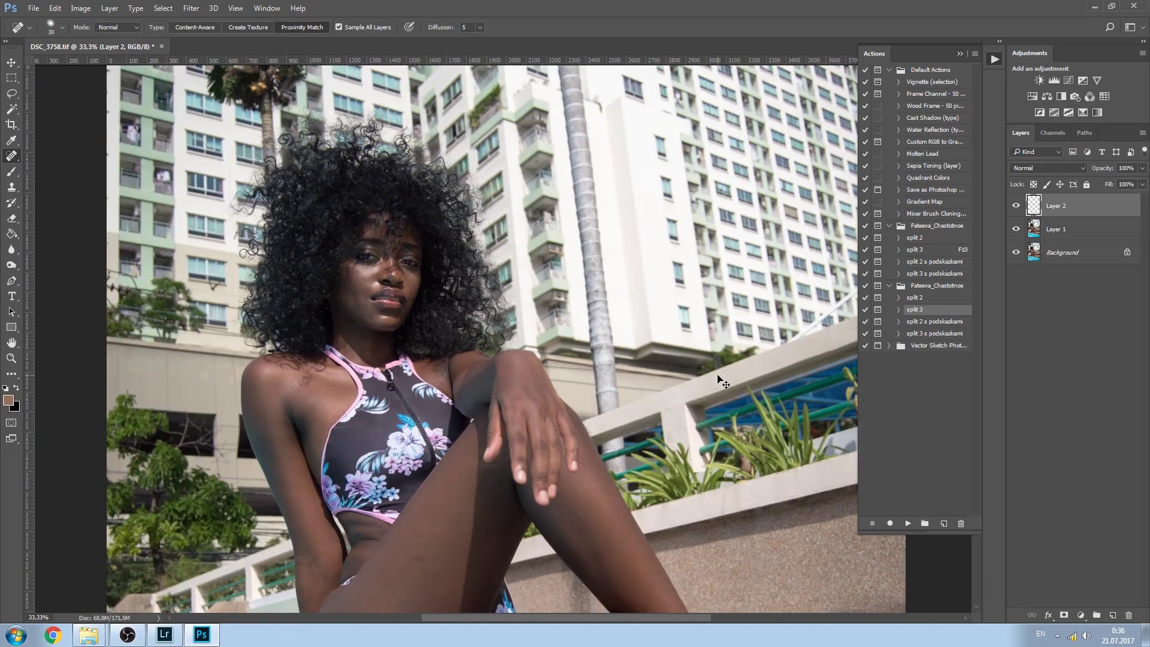
pyautogui.hotkey('ctrl', '-')
pyautogui.hotkey('ctrl', '-')
pyautogui.hotkey('ctrl', '+')
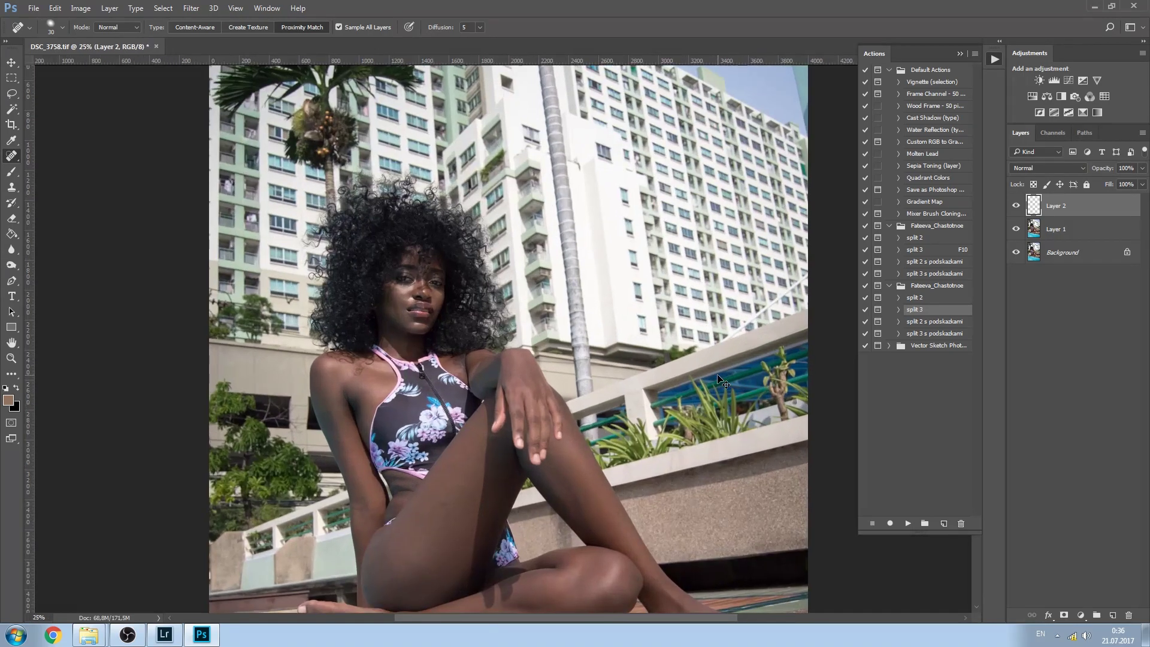
pyautogui.moveTo(478, 392); pyautogui.dragTo(466, 329)
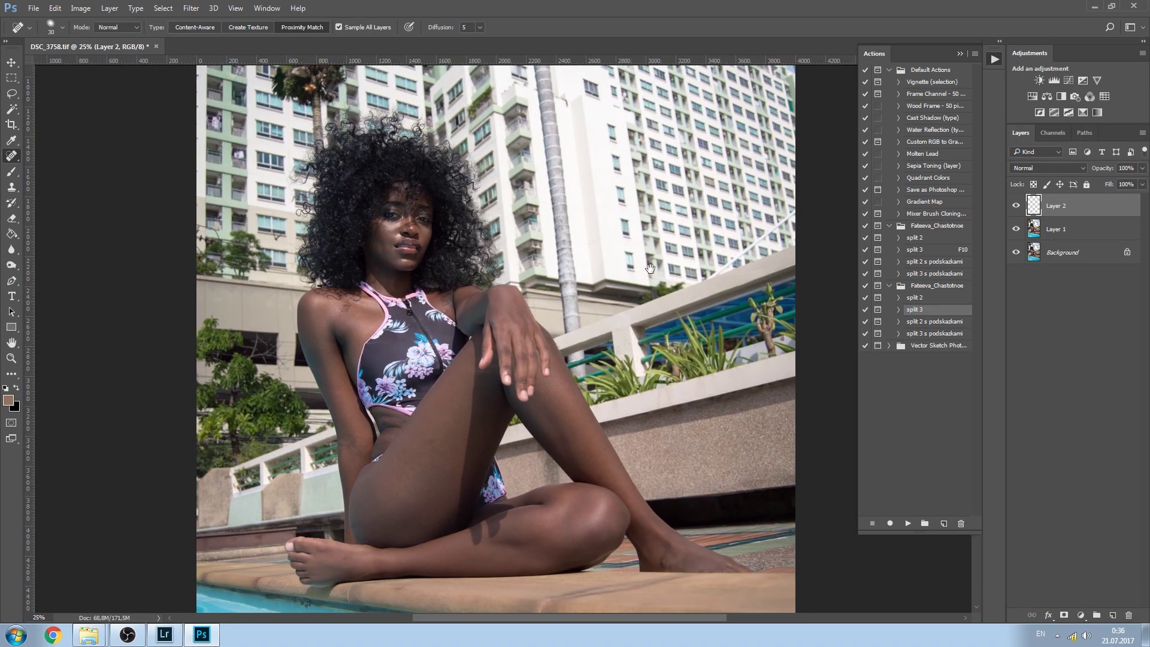
pyautogui.click(1015, 207)
pyautogui.click(1015, 207)
pyautogui.click(1015, 206)
pyautogui.click(1015, 207)
pyautogui.click(1013, 208)
pyautogui.click(1013, 207)
pyautogui.click(1013, 207)
pyautogui.click(1014, 207)
# Stamp all visible layers into a new top layer and play the "split 3" frequency separation action.
pyautogui.hotkey('ctrl', 'shift', 'alt', 'e')
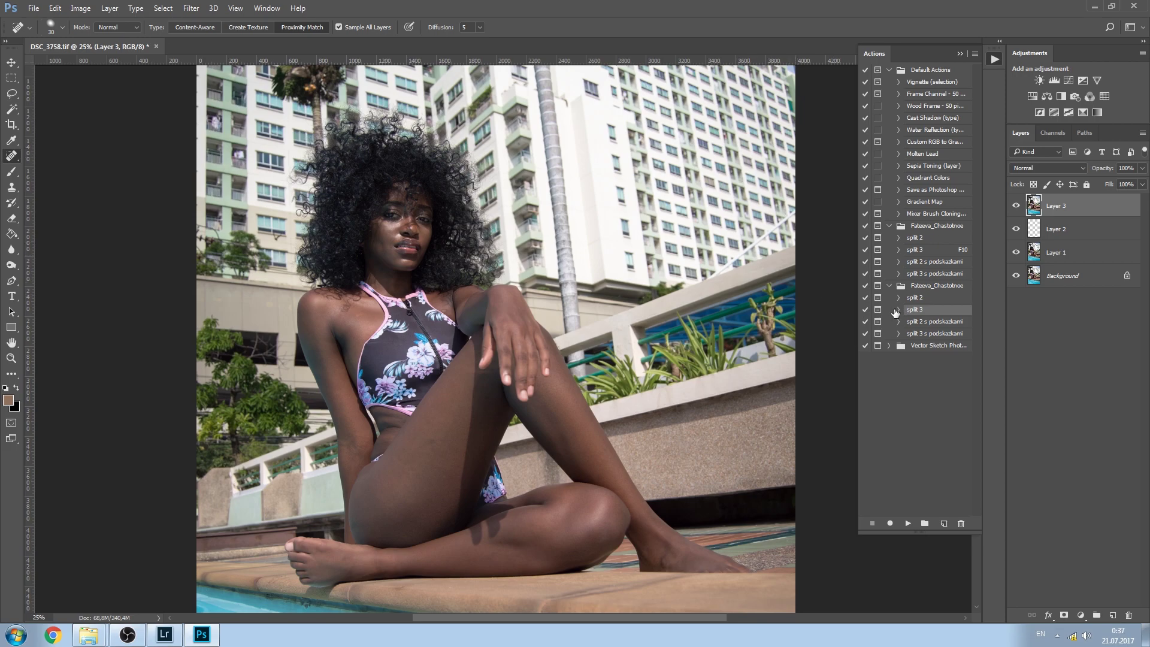
pyautogui.click(908, 523)
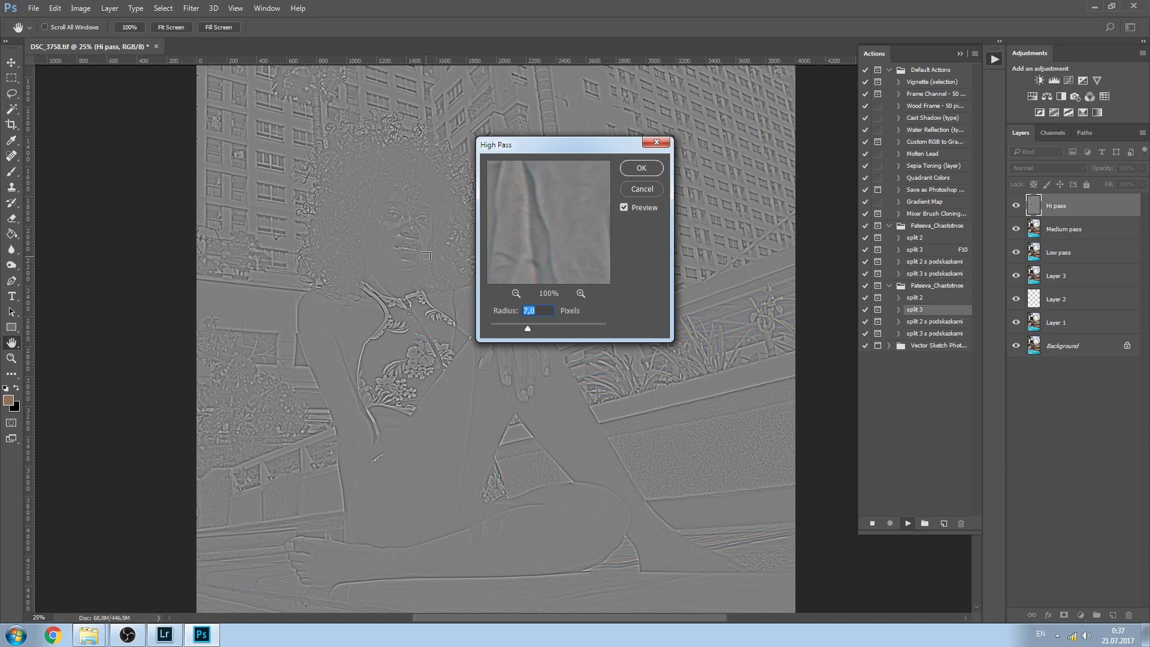
# Try High Pass radii of 4 and 3 px on the Hi pass layer, judging the detail on the face.
pyautogui.hotkey('ctrl', '+')
pyautogui.hotkey('ctrl', '+')
pyautogui.hotkey('ctrl', '+')
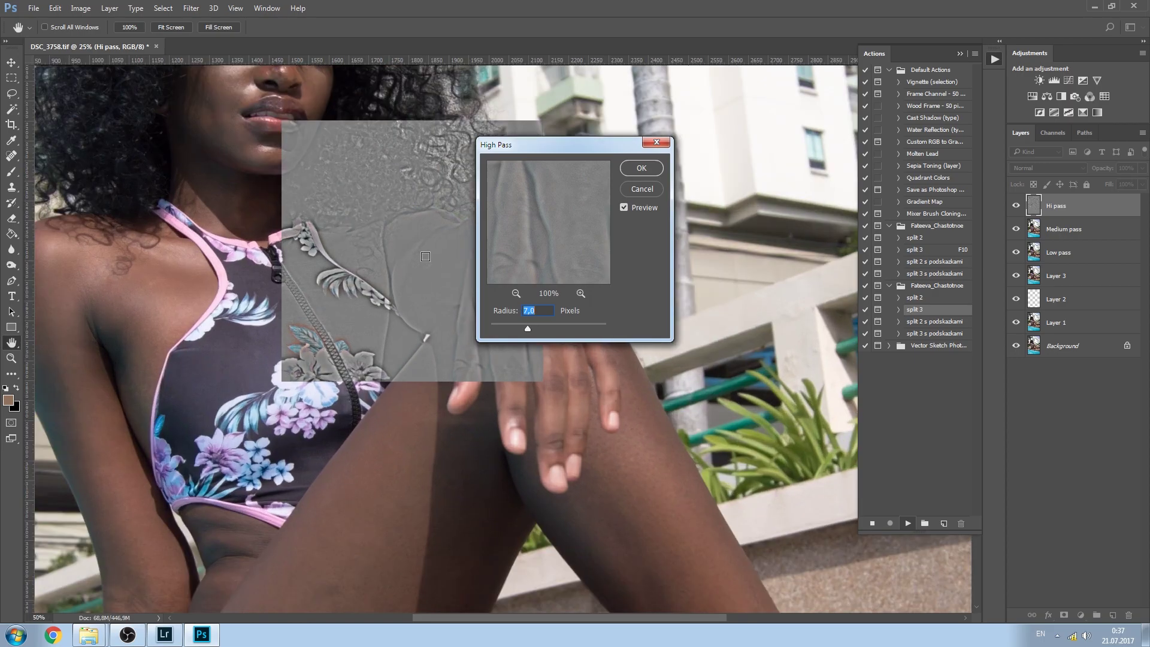
pyautogui.moveTo(262, 192); pyautogui.dragTo(381, 409)
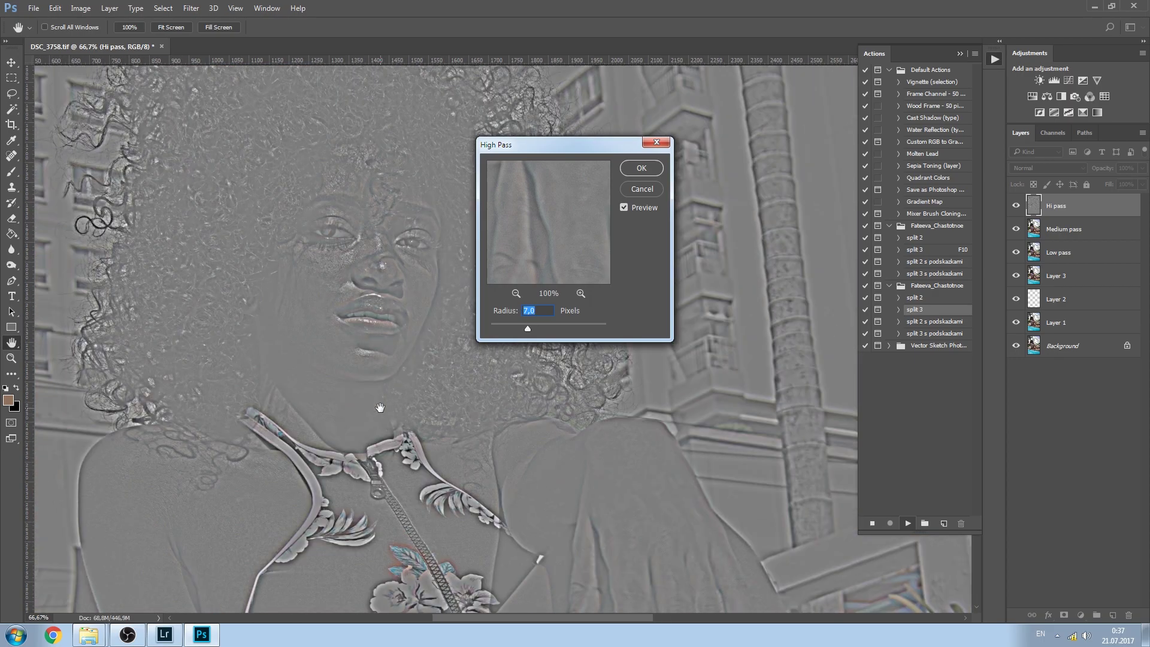
pyautogui.hotkey('ctrl', '+')
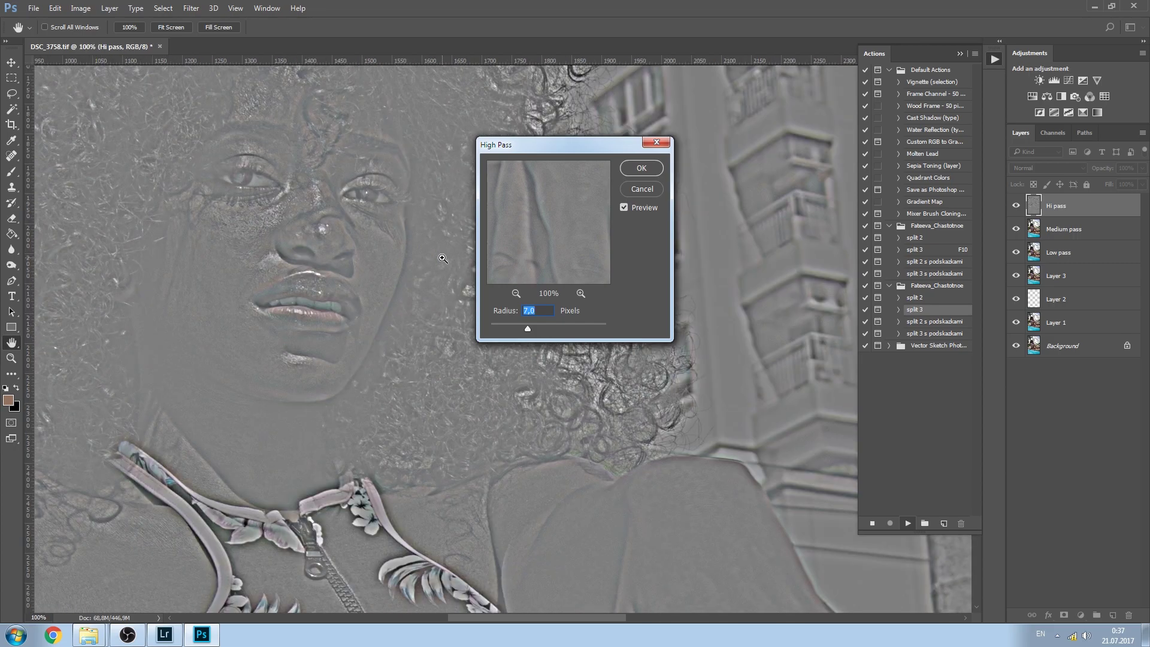
pyautogui.moveTo(246, 349); pyautogui.dragTo(306, 359)
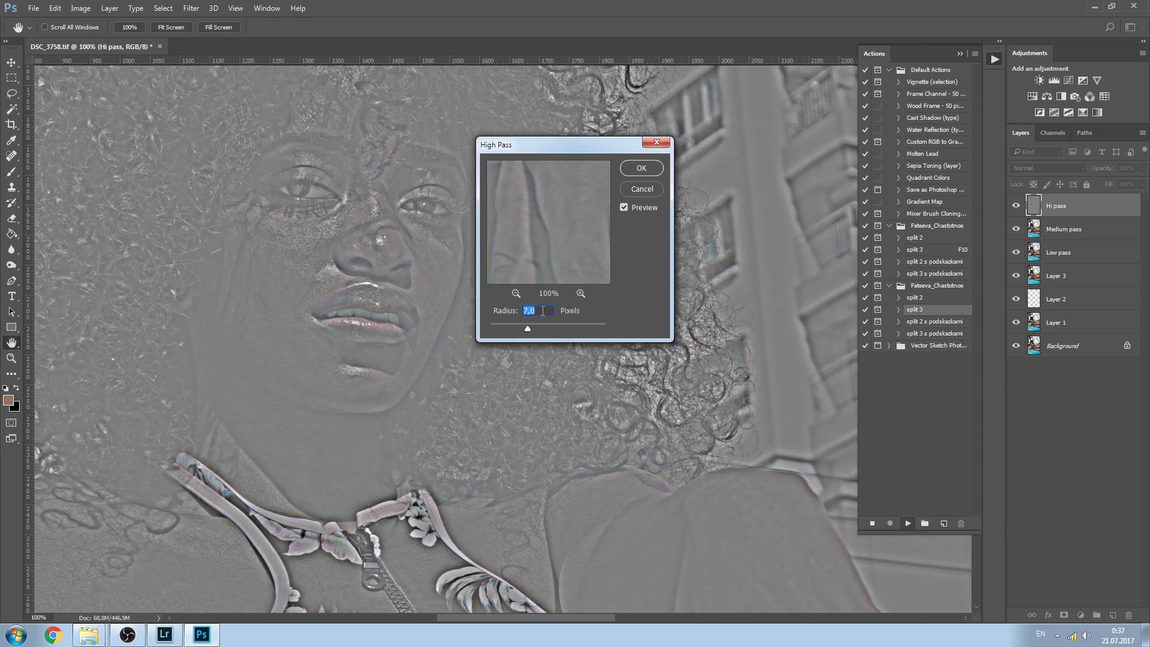
pyautogui.write('4')
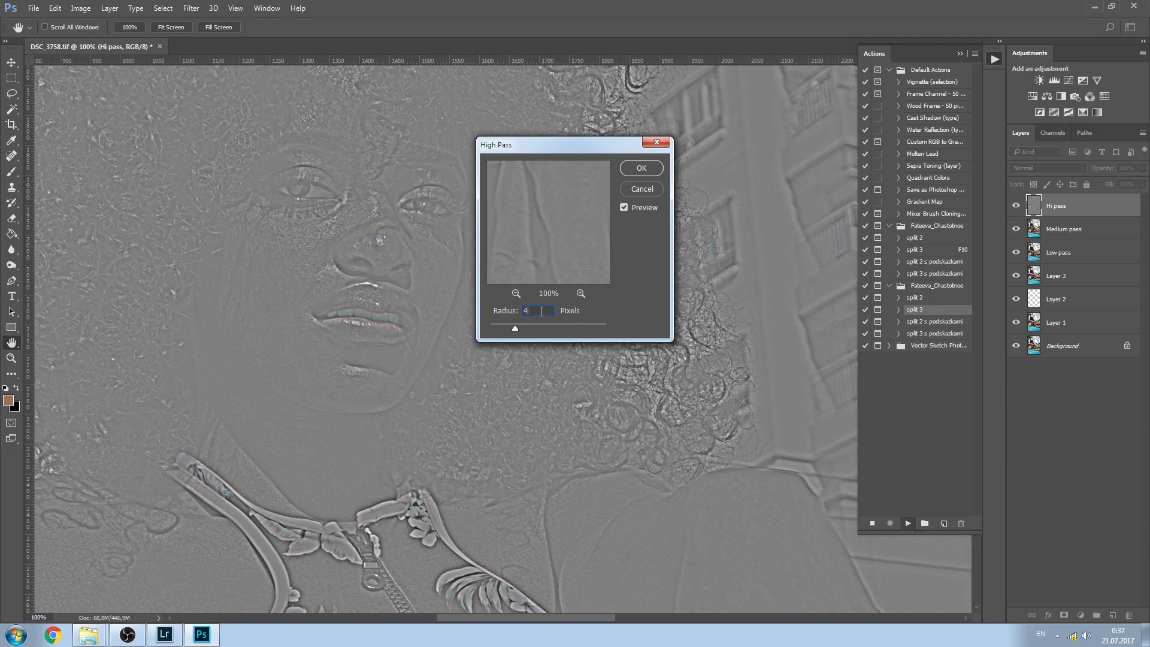
pyautogui.write('3')
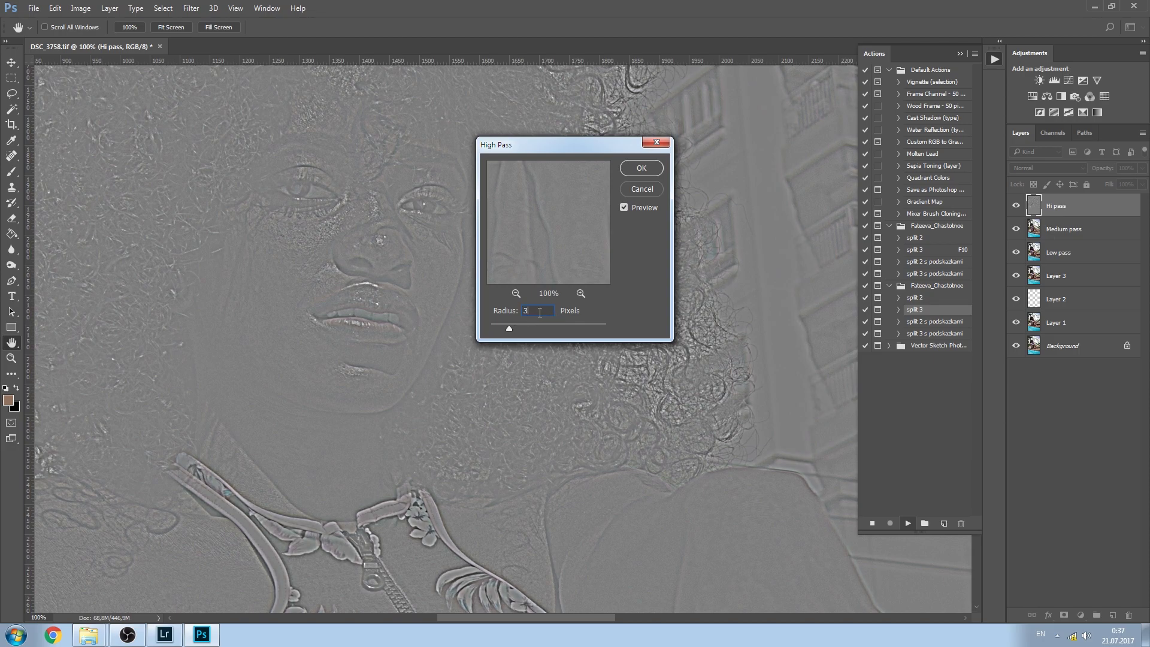
# Compare High Pass radii of 3 and 4 px over the chest and swimsuit, then set the Hi pass radius to 3.5 px.
pyautogui.moveTo(293, 450); pyautogui.dragTo(318, 304)
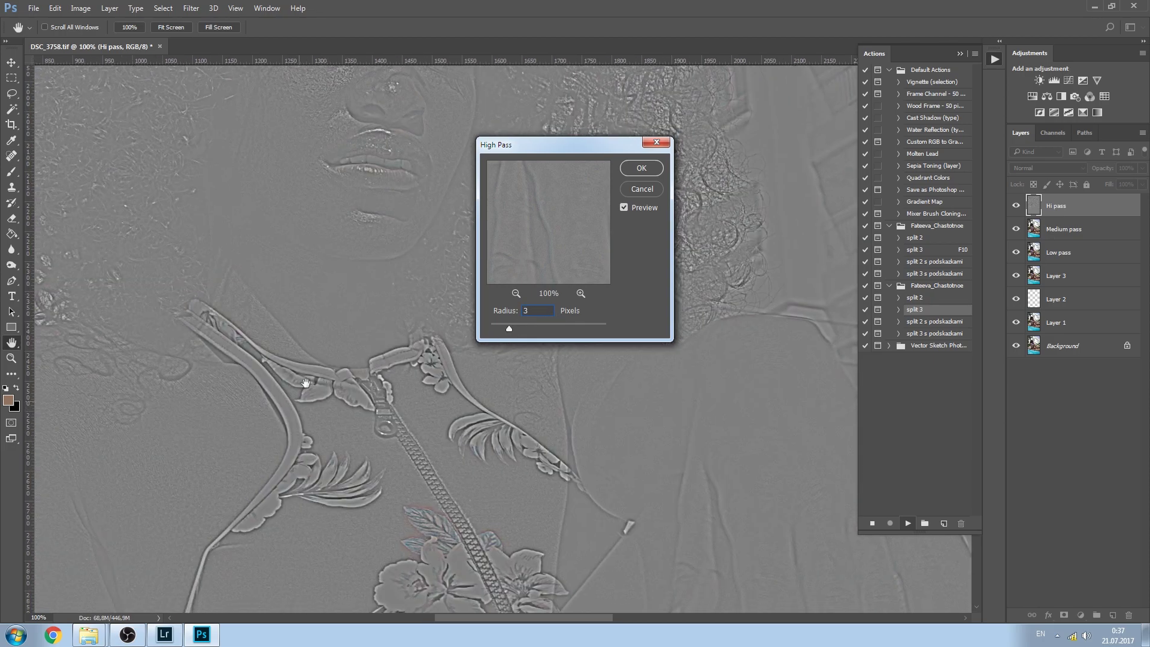
pyautogui.moveTo(311, 413); pyautogui.dragTo(343, 382)
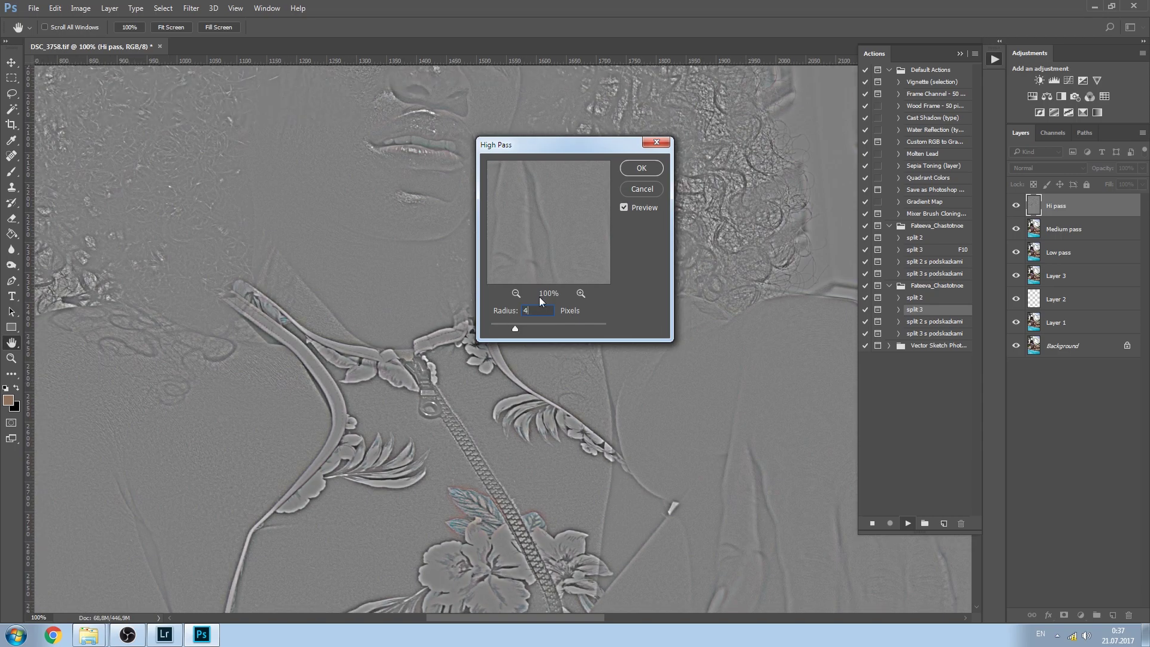
pyautogui.write('3')
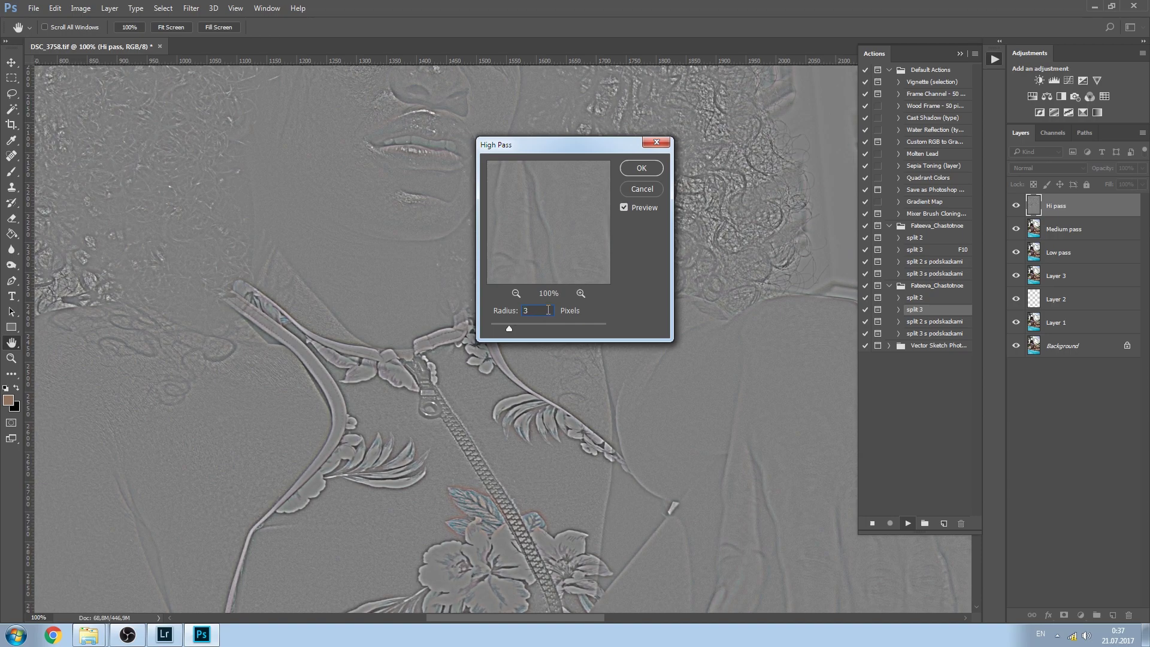
pyautogui.moveTo(422, 462); pyautogui.dragTo(457, 325)
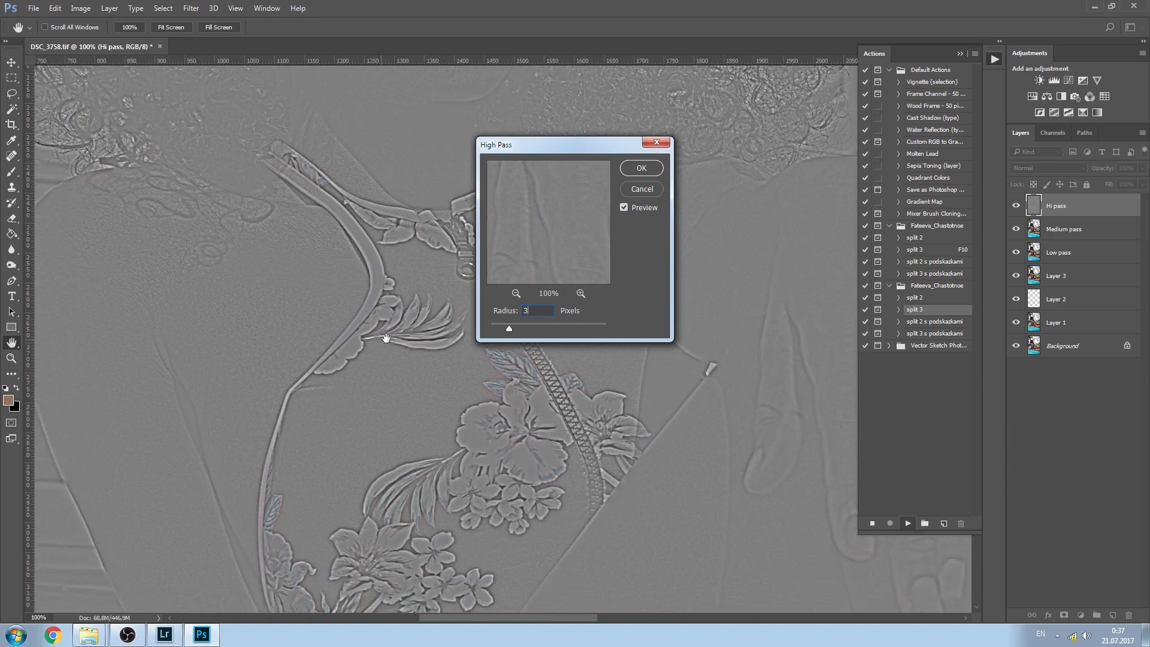
pyautogui.write('4')
pyautogui.press('BackSpace')
pyautogui.write('3,5')
# Apply a Gaussian Blur with a 10.5 px radius to the Low pass layer.
pyautogui.moveTo(342, 217); pyautogui.dragTo(370, 486)
pyautogui.moveTo(343, 294); pyautogui.dragTo(288, 328)
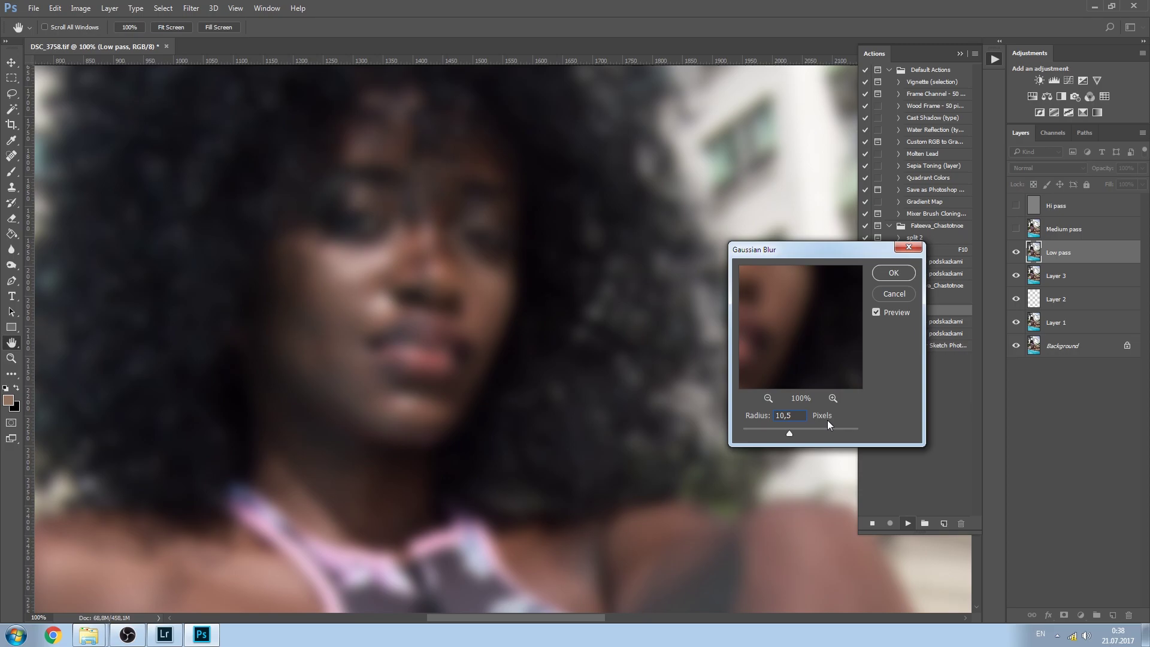
pyautogui.click(888, 280)
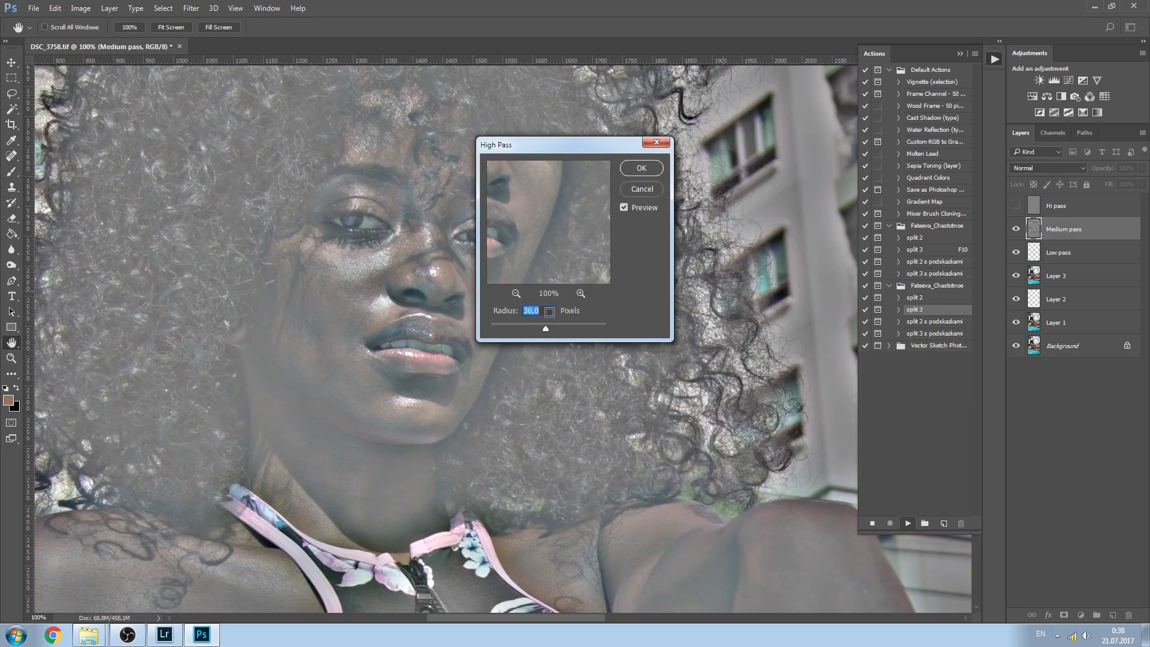
# Apply High Pass with a 10.5 px radius and Gaussian Blur with a 3.5 px radius to the Medium pass layer.
pyautogui.write('10,5')
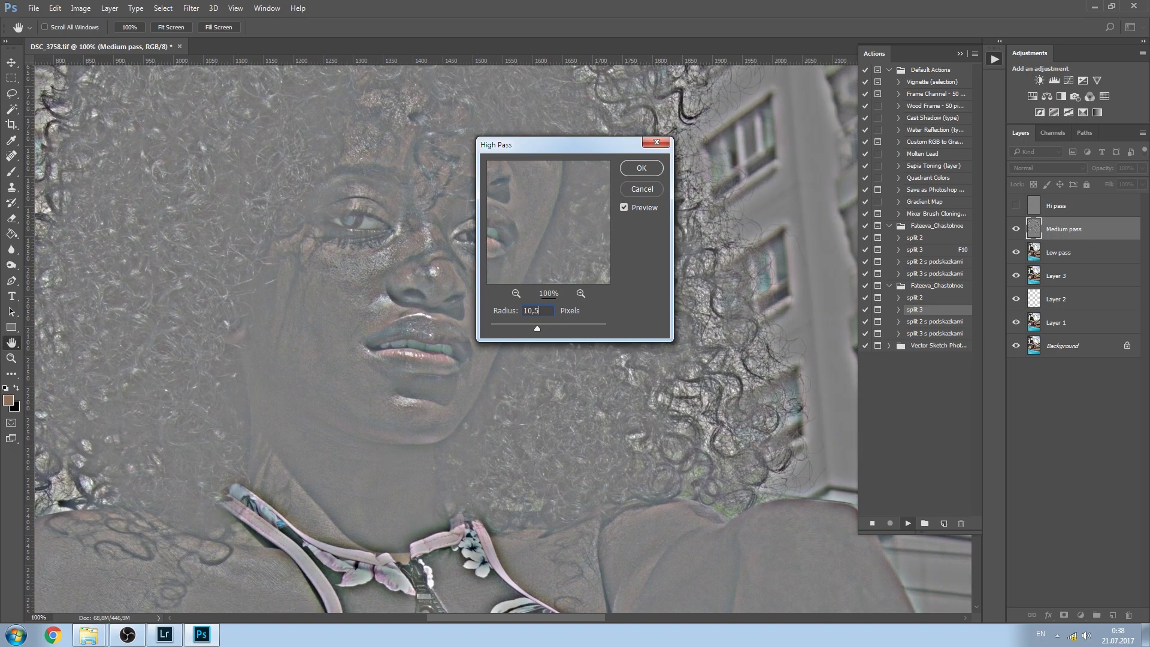
pyautogui.click(640, 170)
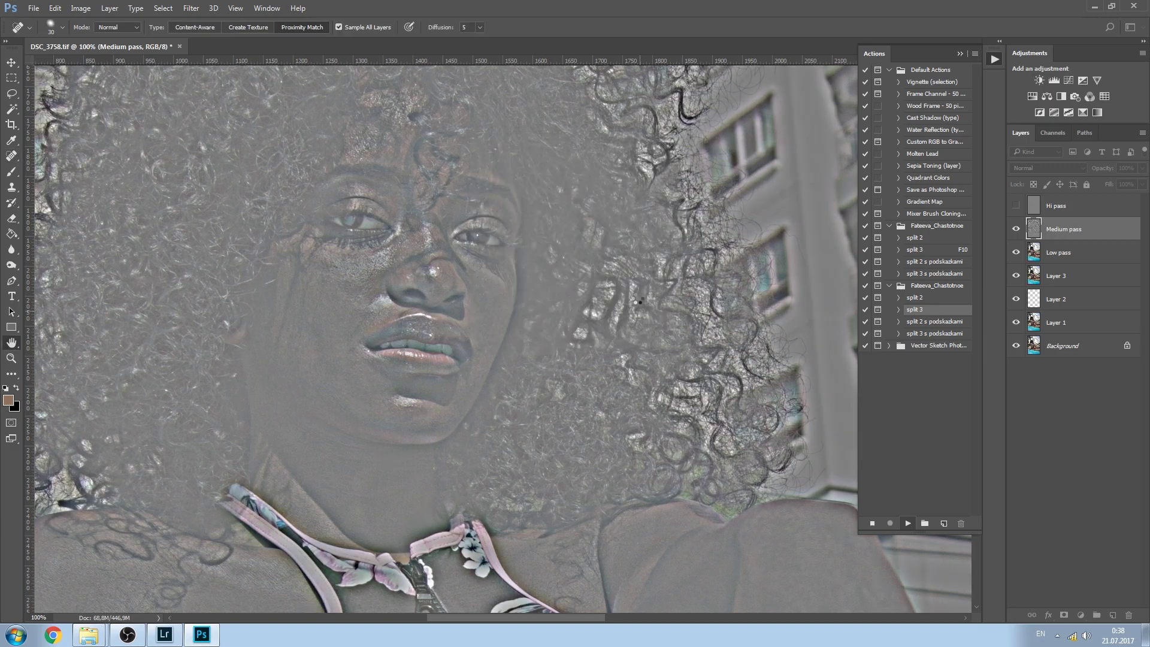
pyautogui.write('3,5')
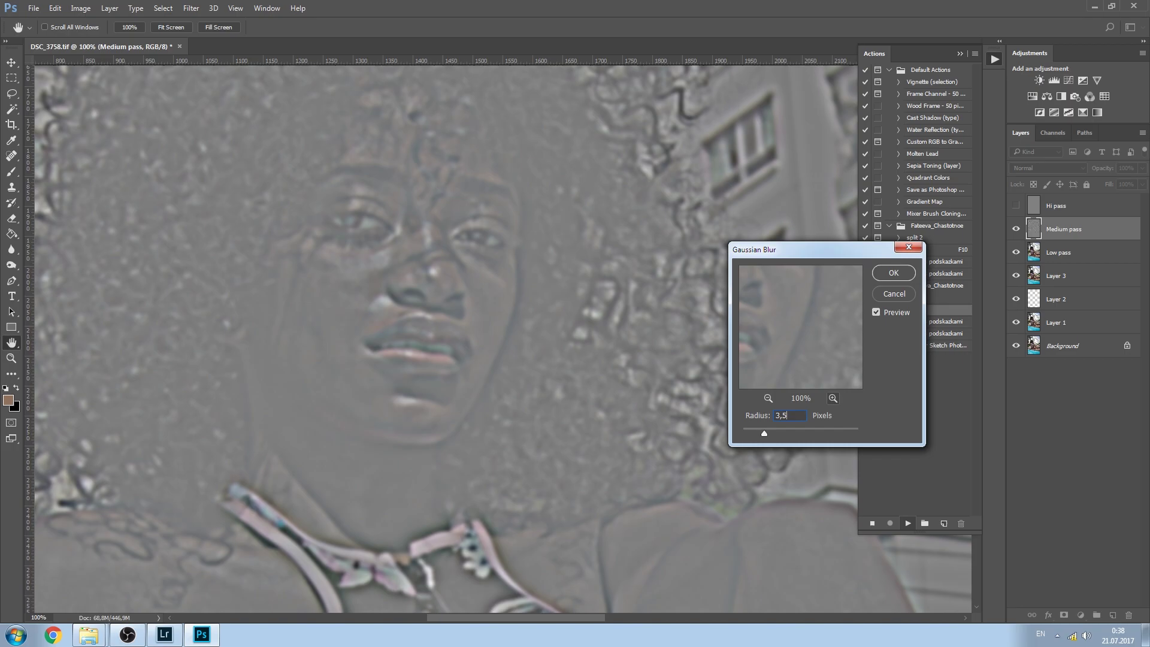
pyautogui.click(894, 273)
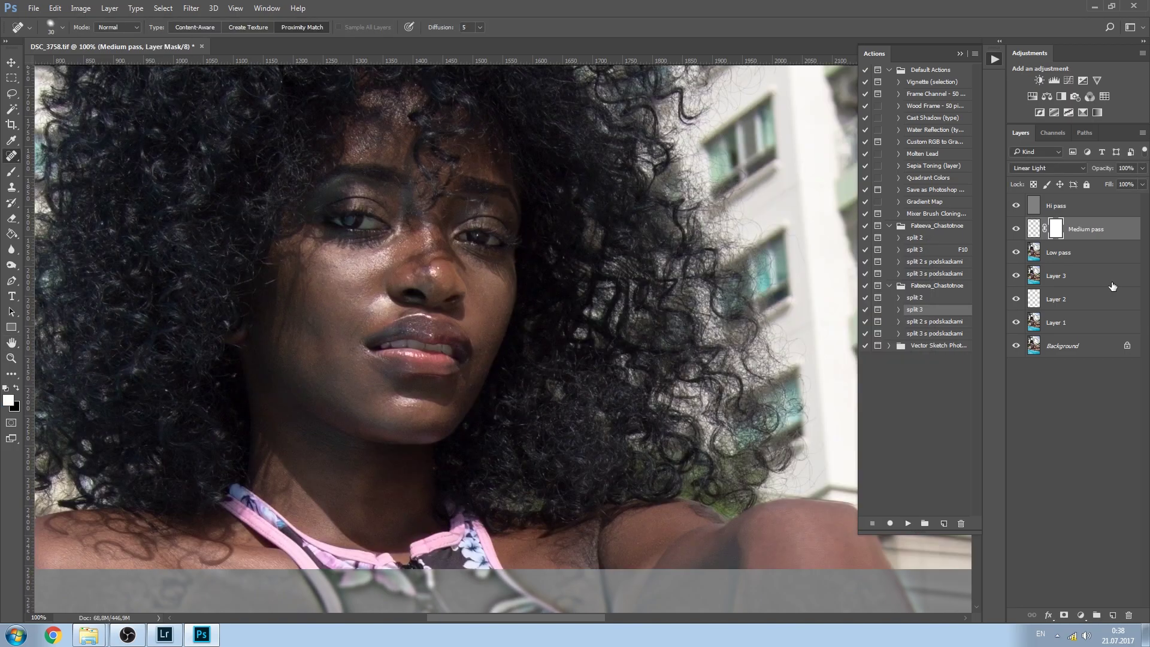
# Group the Hi pass, Medium pass and Low pass layers.
pyautogui.click(1089, 210)
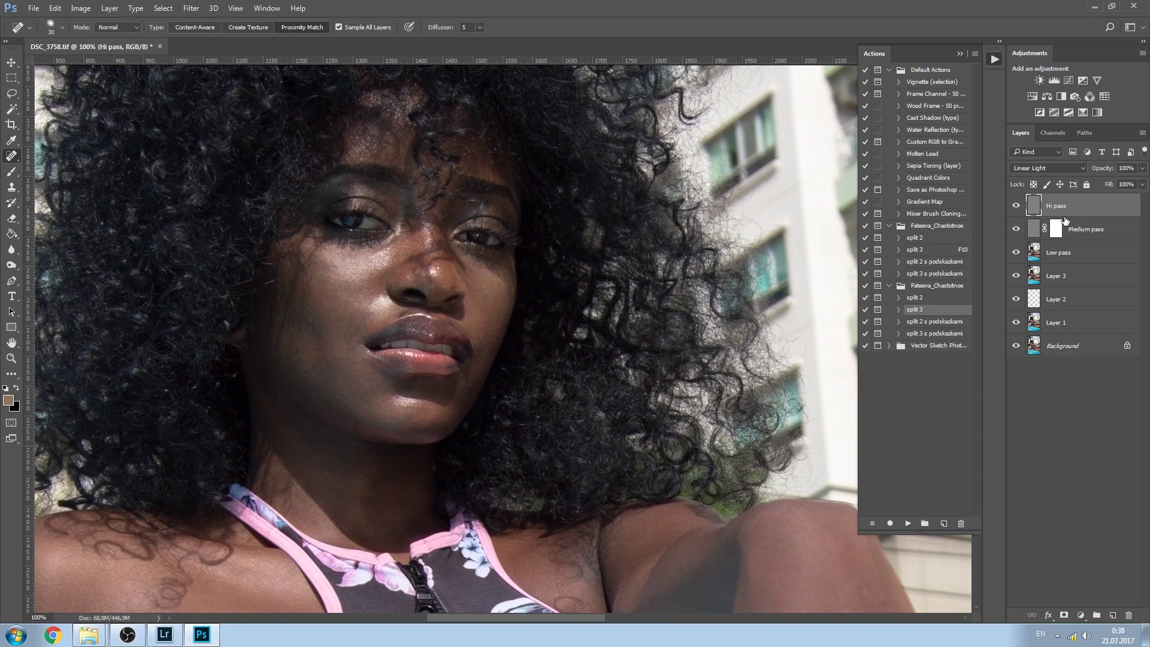
pyautogui.click(1079, 255)
pyautogui.keyDown('shift'); pyautogui.click(1081, 207); pyautogui.keyUp('shift')
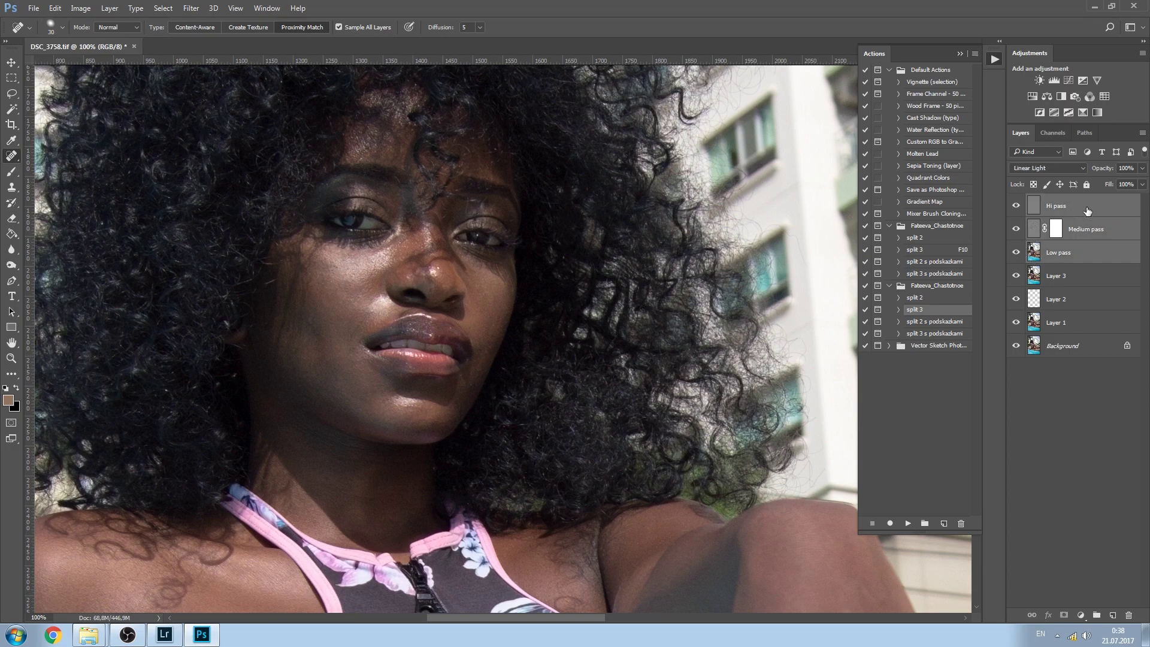
pyautogui.hotkey('ctrl', 'g')
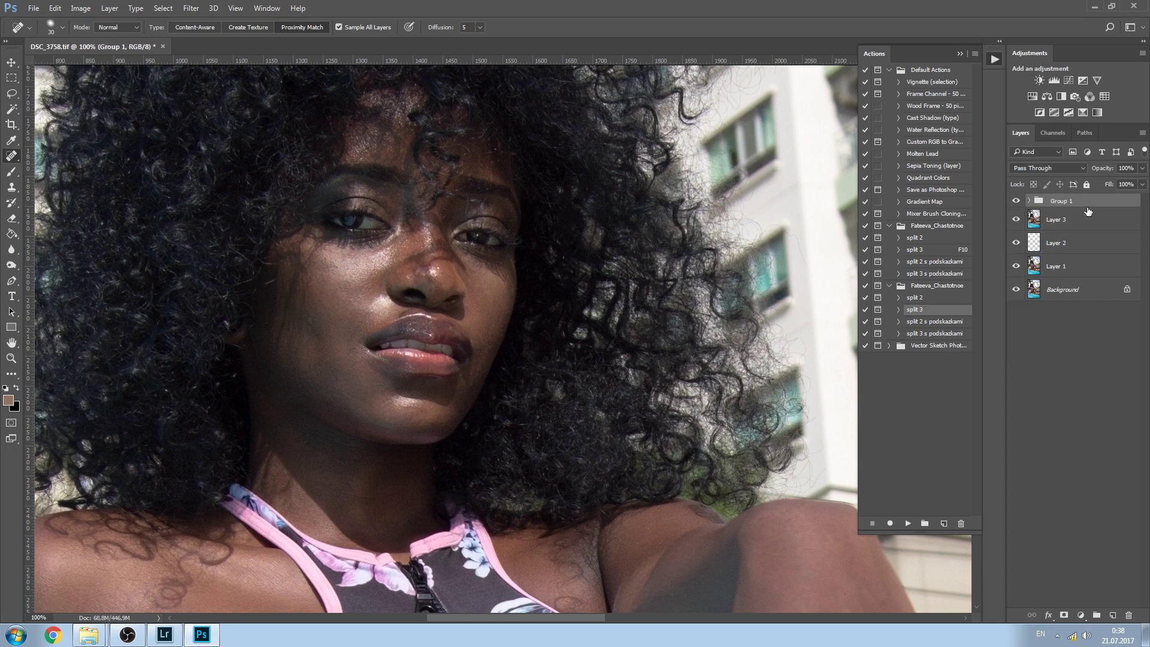
# Toggle the frequency separation group's visibility repeatedly to compare the portrait with and without it.
pyautogui.click(1016, 202)
pyautogui.click(1017, 203)
pyautogui.click(1017, 203)
pyautogui.click(1017, 203)
pyautogui.click(1017, 203)
pyautogui.click(1018, 204)
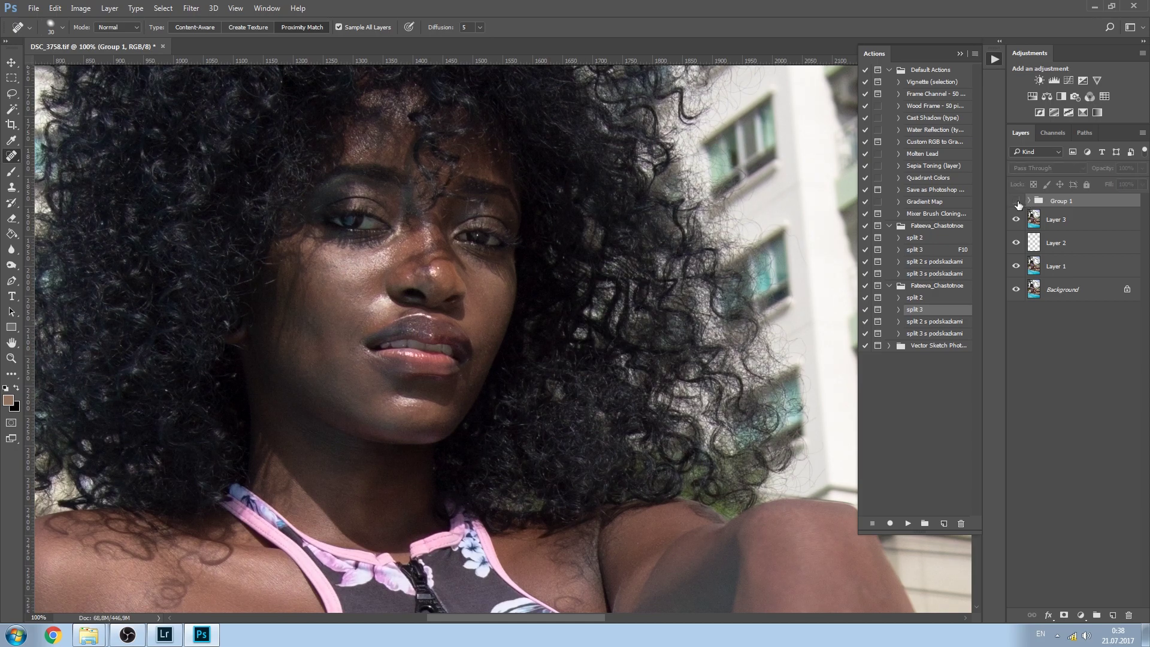
pyautogui.click(1018, 204)
# Expand the group and go through its Hi pass, Medium pass and Low pass layers.
pyautogui.click(1029, 201)
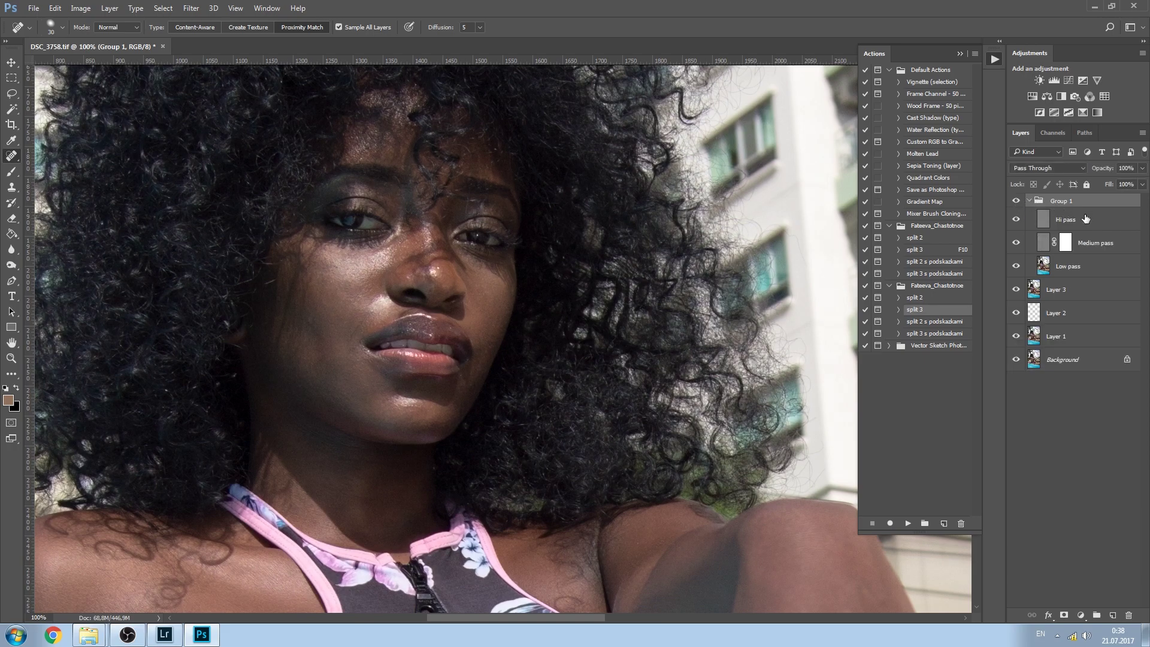
pyautogui.click(1078, 220)
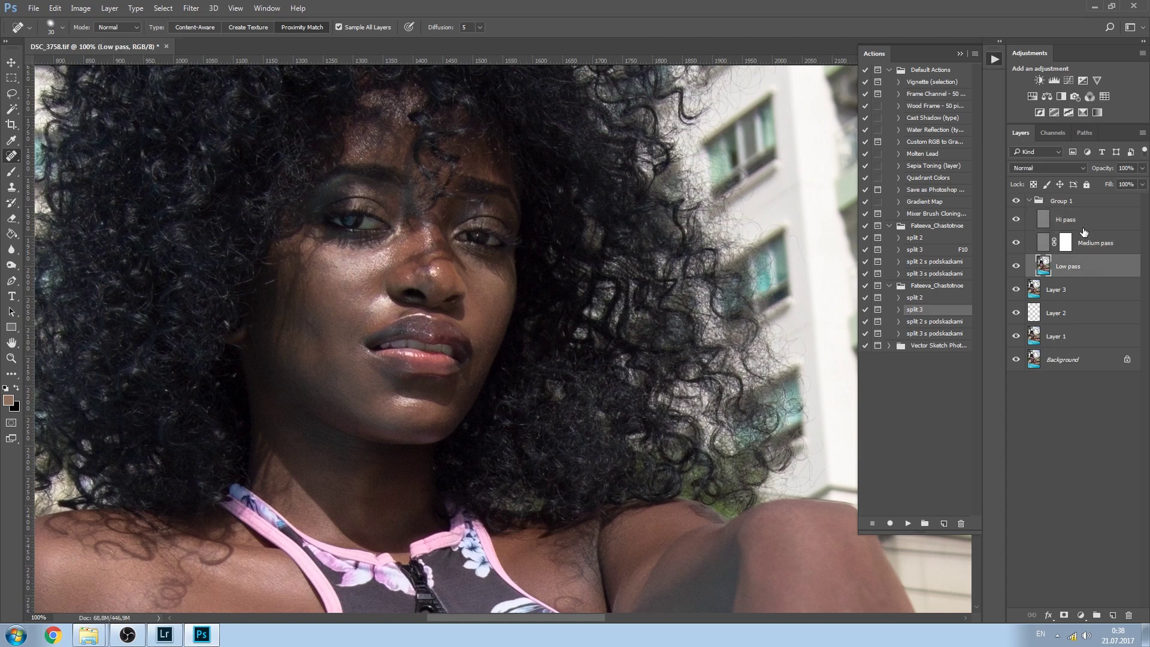
pyautogui.click(1083, 243)
pyautogui.click(1081, 266)
pyautogui.click(1078, 220)
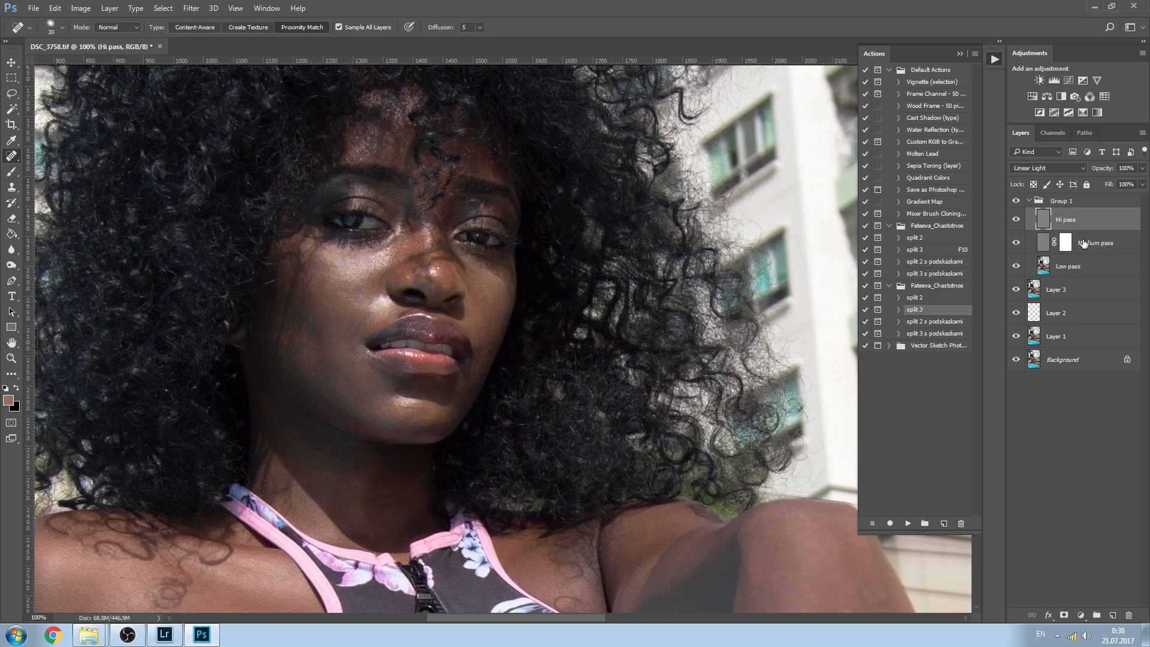
# Target the Medium pass layer mask and set up a black brush at 62% opacity for painting on it.
pyautogui.click(1066, 243)
pyautogui.click(1066, 244)
pyautogui.click(17, 387)
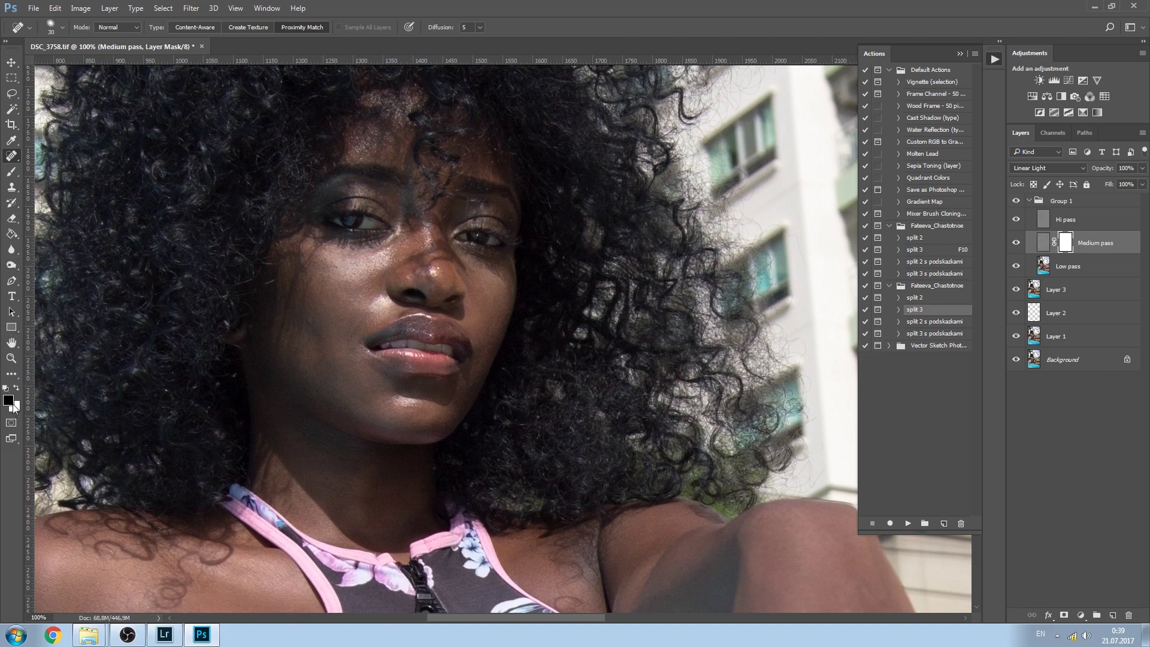
pyautogui.click(12, 171)
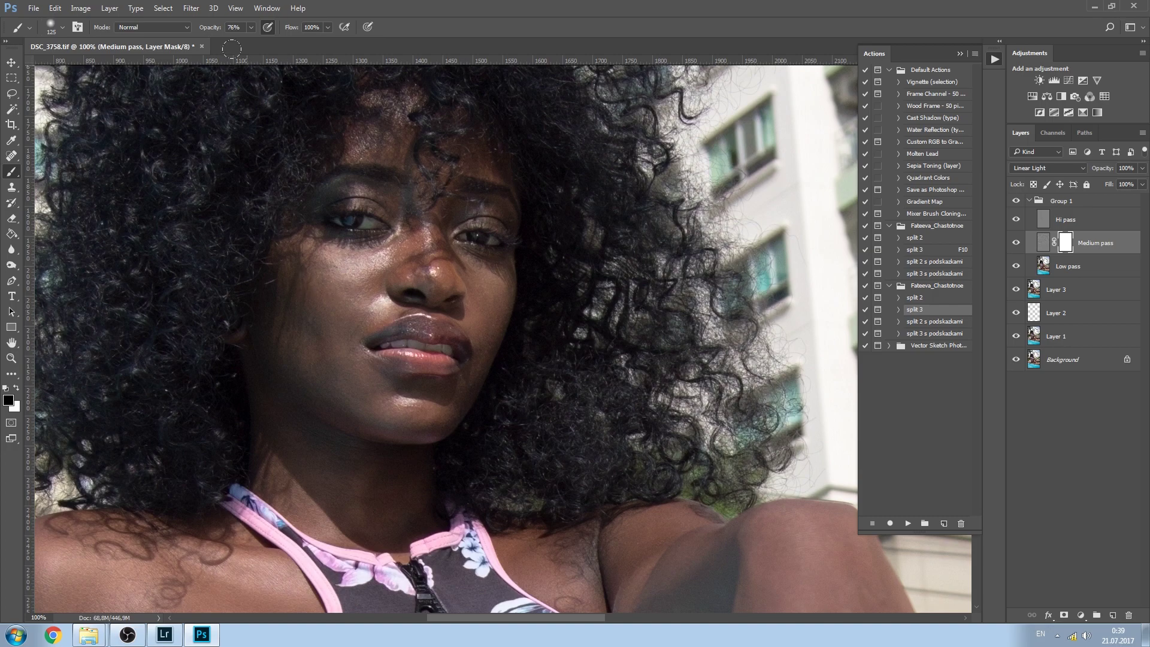
pyautogui.moveTo(210, 29); pyautogui.dragTo(201, 30)
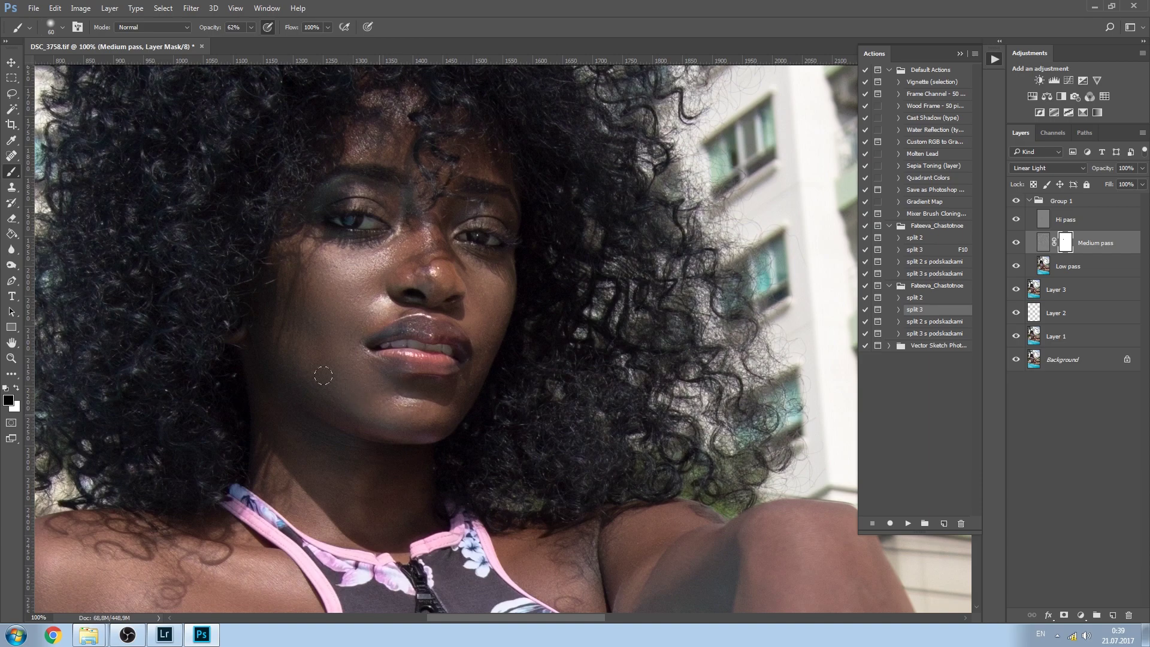
# Smooth the facial skin by painting on the Medium pass mask, reducing the brush to 45 px and comparing with the group hidden.
pyautogui.click(1015, 201)
pyautogui.press('[')
pyautogui.press('[')
pyautogui.press('[')
pyautogui.press('[')
pyautogui.press(']')
pyautogui.press('[')
# Enlarge the brush to 60 px or more and paint the Medium pass mask over the neck and shoulder skin.
pyautogui.hotkey('ctrl', '-')
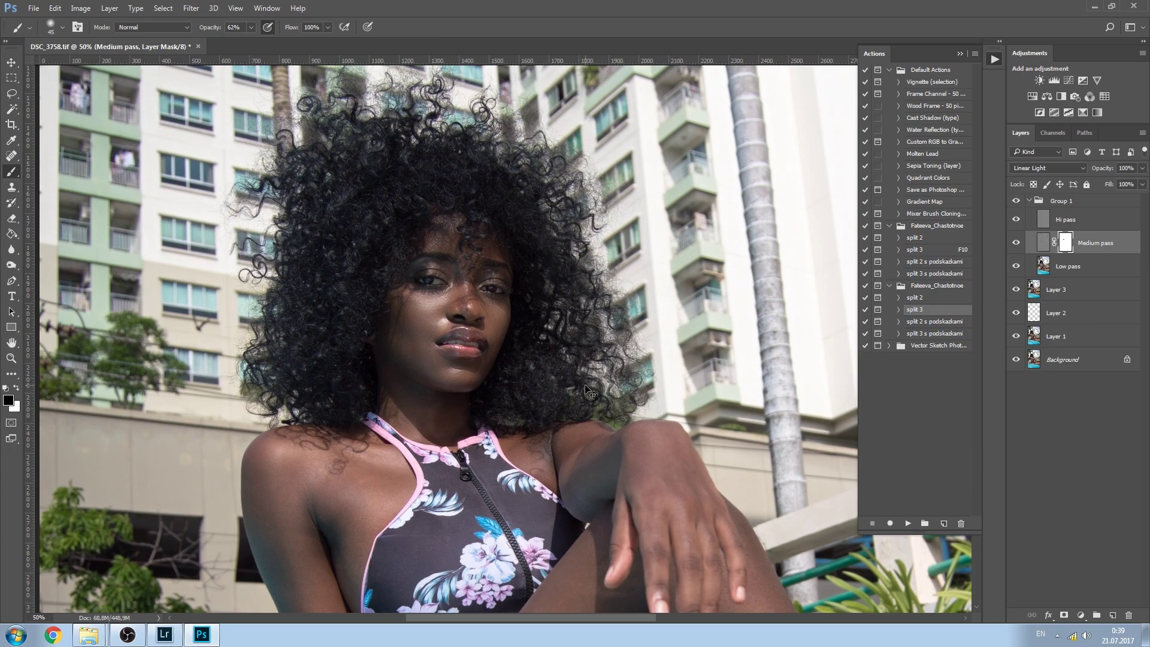
pyautogui.hotkey('ctrl', '+')
pyautogui.scroll(-5, 347, 460)
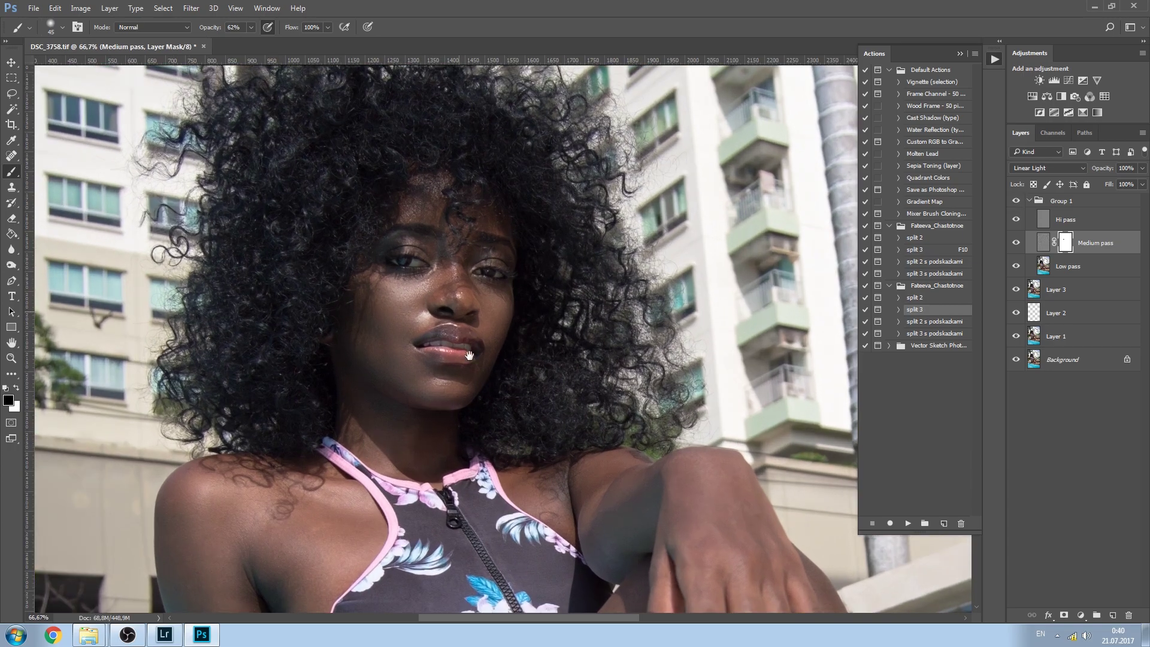
pyautogui.press(']')
pyautogui.press(']')
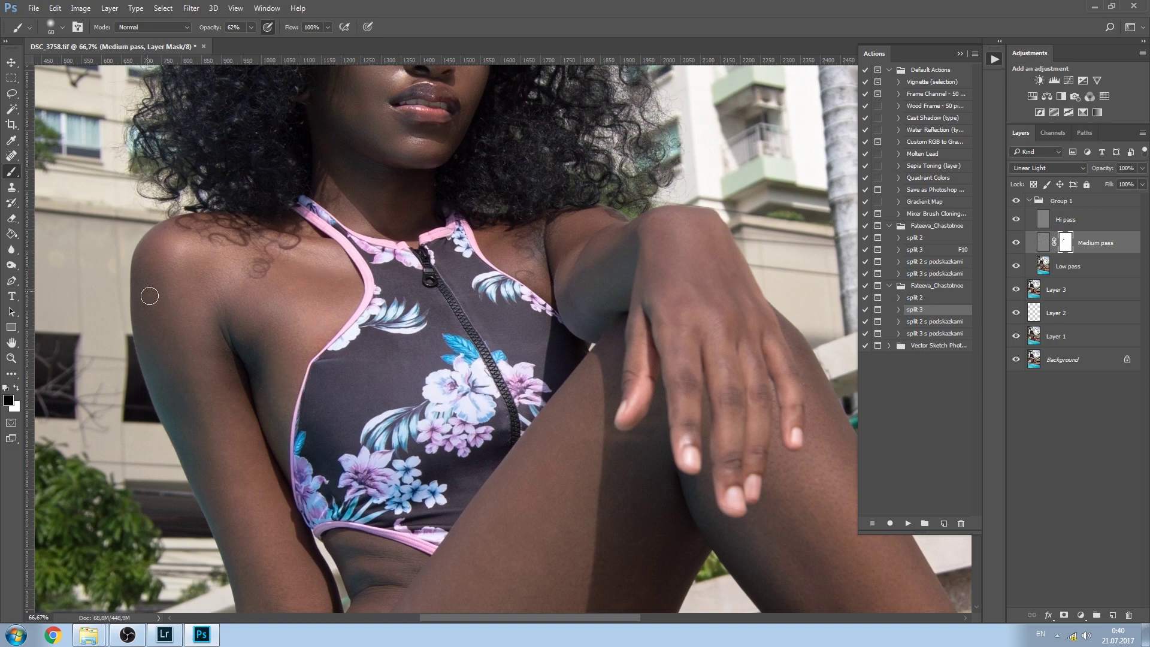
pyautogui.press(']')
pyautogui.press(']')
# Continue painting the Medium pass mask down the arms and over the bare waist.
pyautogui.moveTo(244, 456); pyautogui.dragTo(201, 331)
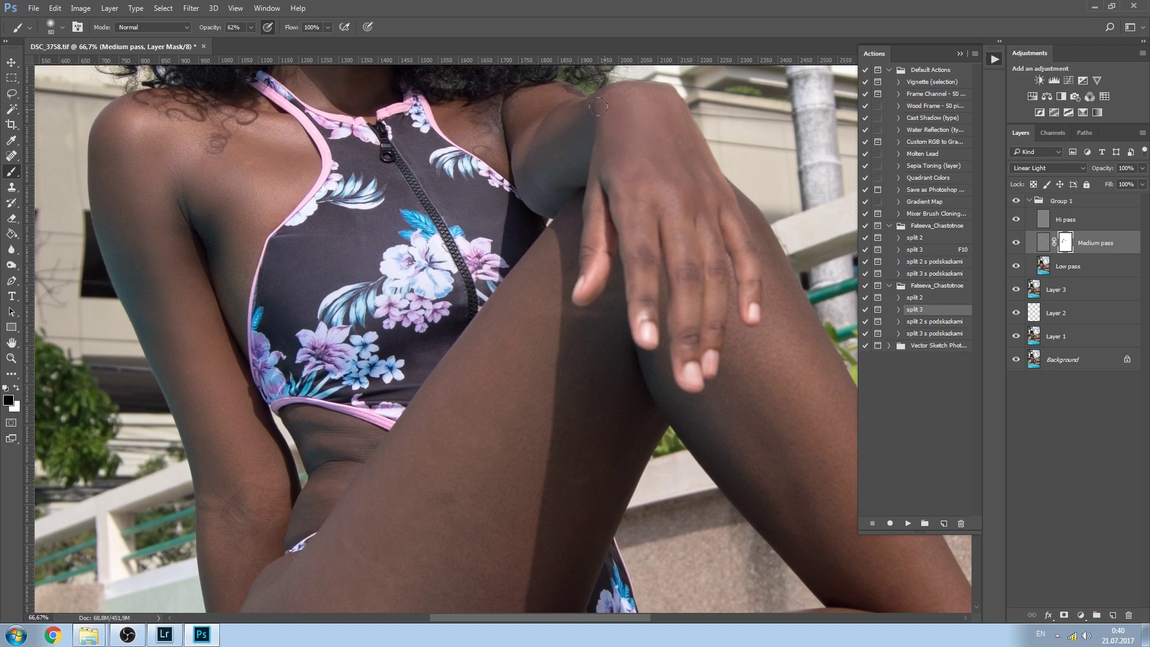
pyautogui.moveTo(500, 142)
pyautogui.mouseDown()
pyautogui.moveTo(465, 129)
pyautogui.moveTo(492, 144)
pyautogui.mouseUp()
pyautogui.moveTo(300, 385); pyautogui.dragTo(306, 270)
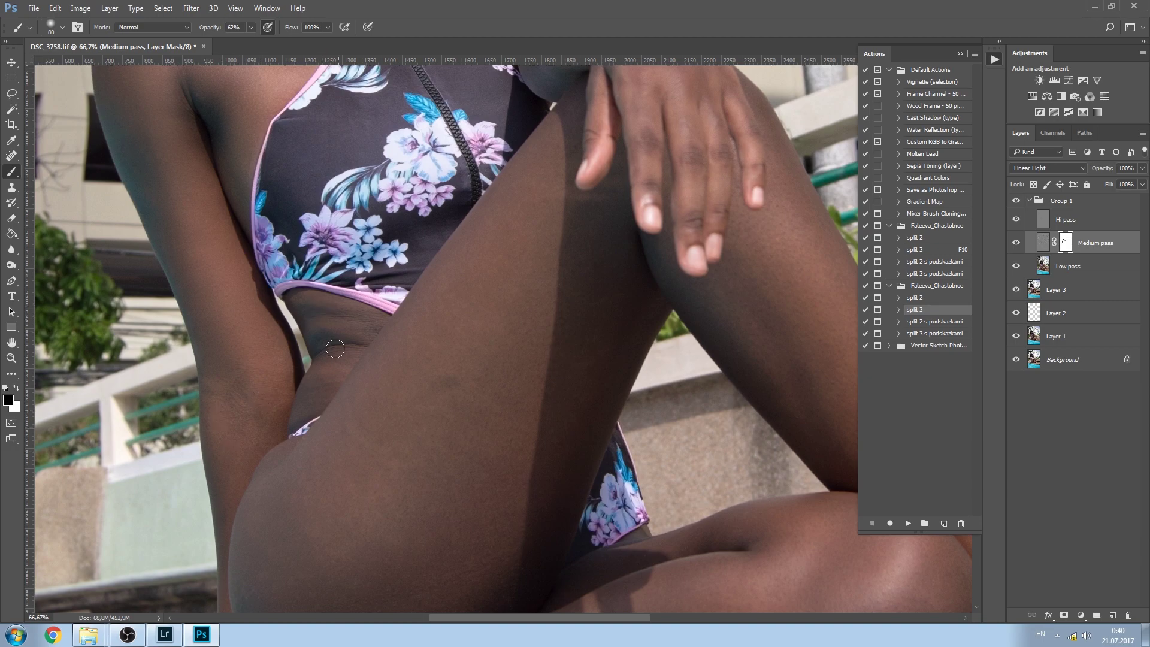
# Smooth the large thigh by painting the Medium pass mask with the brush enlarged to 200 px.
pyautogui.hotkey('ctrl', '-')
pyautogui.hotkey('ctrl', '-')
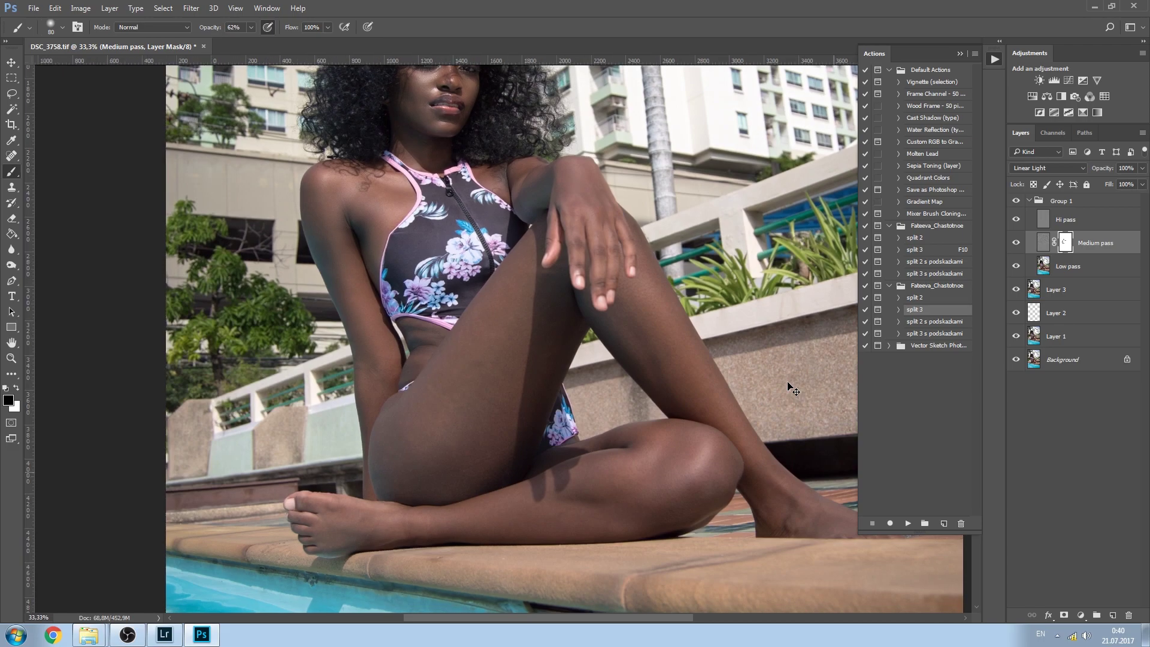
pyautogui.hotkey('ctrl', '-')
pyautogui.hotkey('ctrl', '+')
pyautogui.hotkey('ctrl', '+')
pyautogui.hotkey('ctrl', '+')
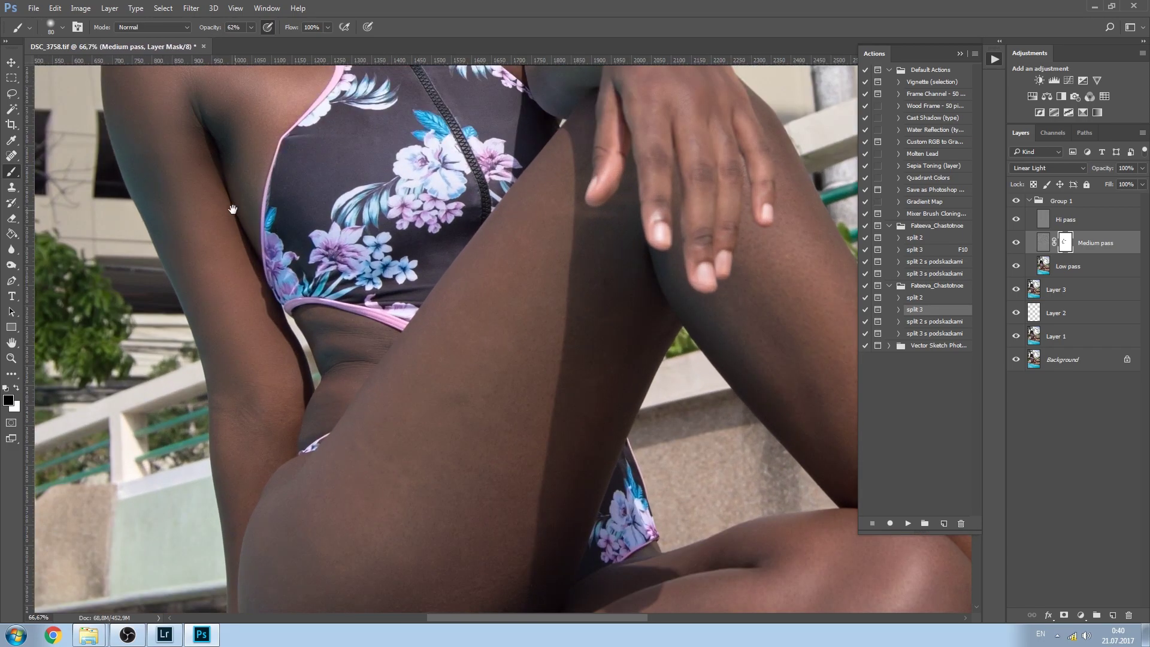
pyautogui.moveTo(228, 205); pyautogui.dragTo(229, 353)
pyautogui.moveTo(505, 437); pyautogui.dragTo(503, 243)
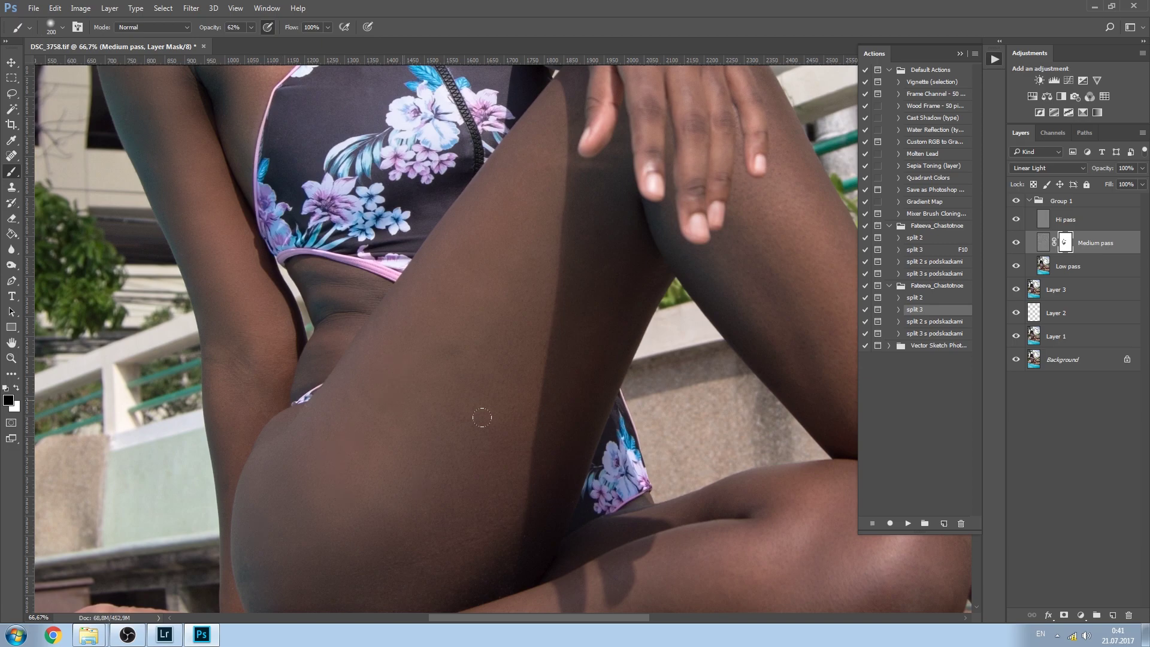
# Paint the Medium pass mask over the knees and lower legs, and set the brush size to 125 px.
pyautogui.scroll(-5, 491, 357)
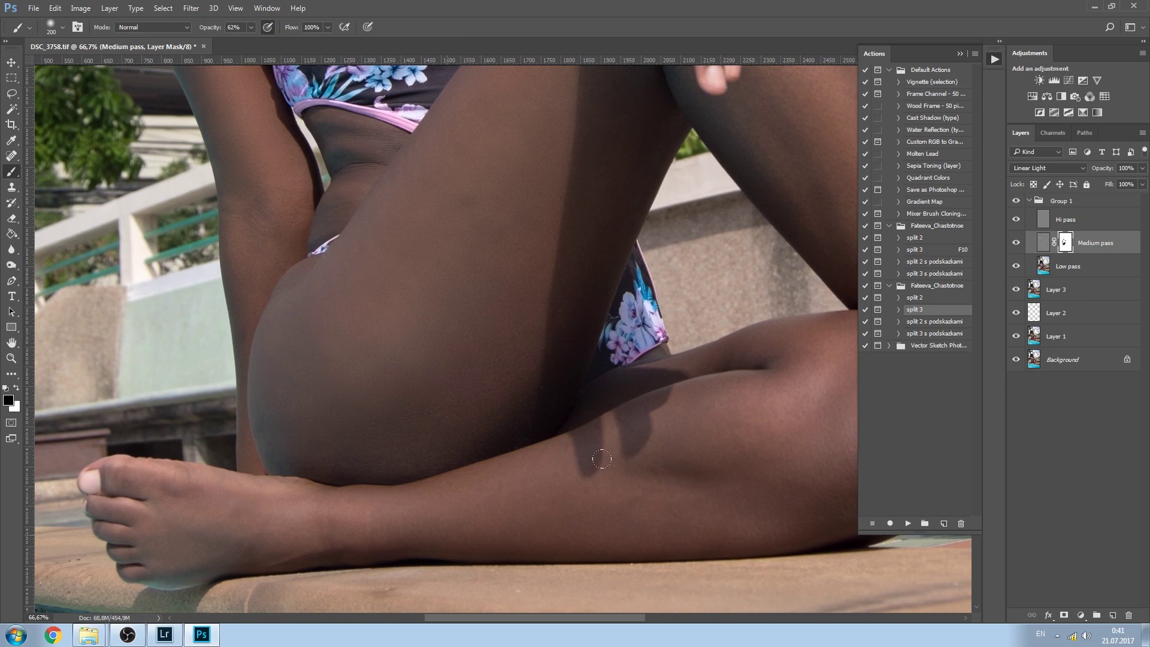
pyautogui.hscroll(5, 555, 462)
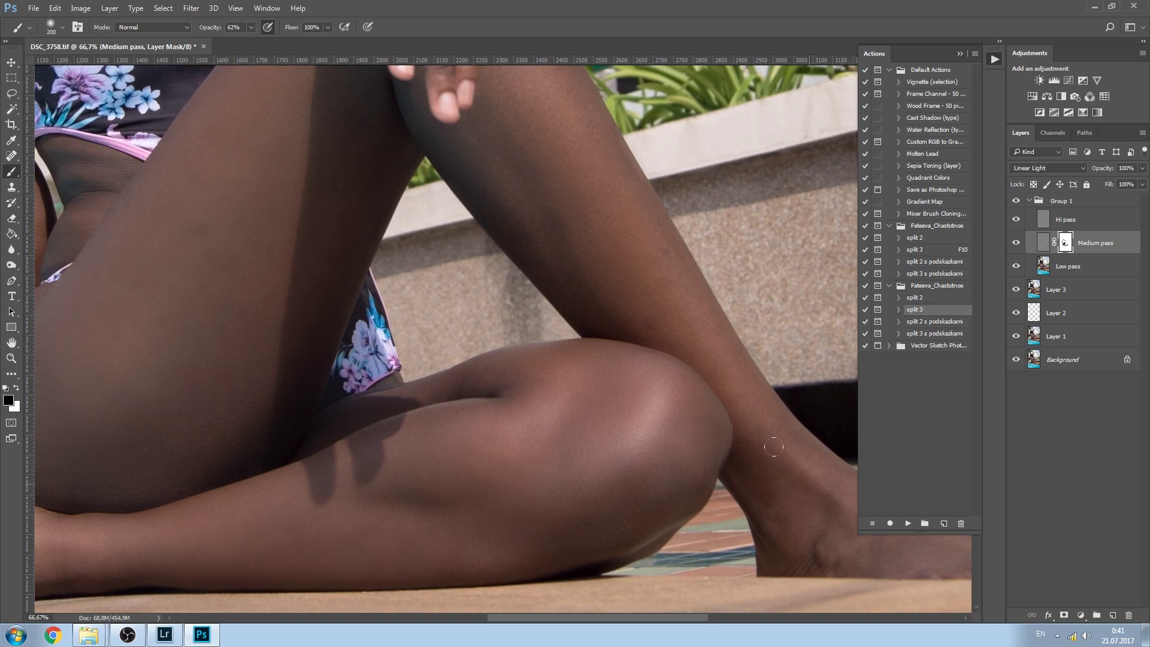
pyautogui.moveTo(711, 462); pyautogui.dragTo(534, 439)
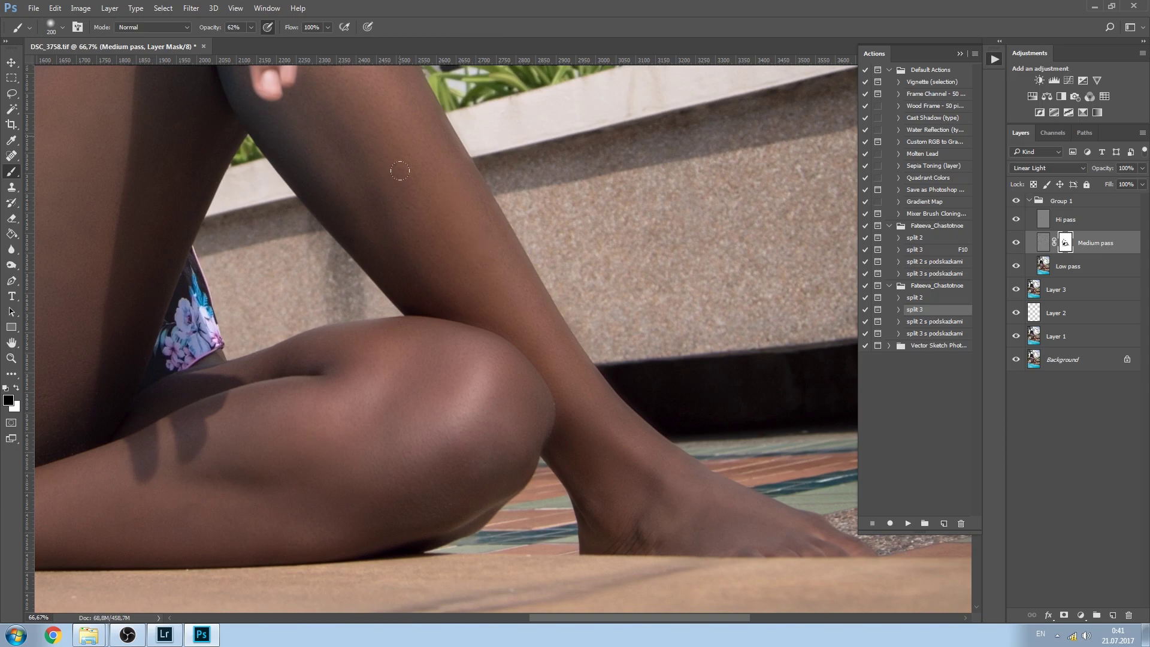
pyautogui.moveTo(385, 185); pyautogui.dragTo(639, 365)
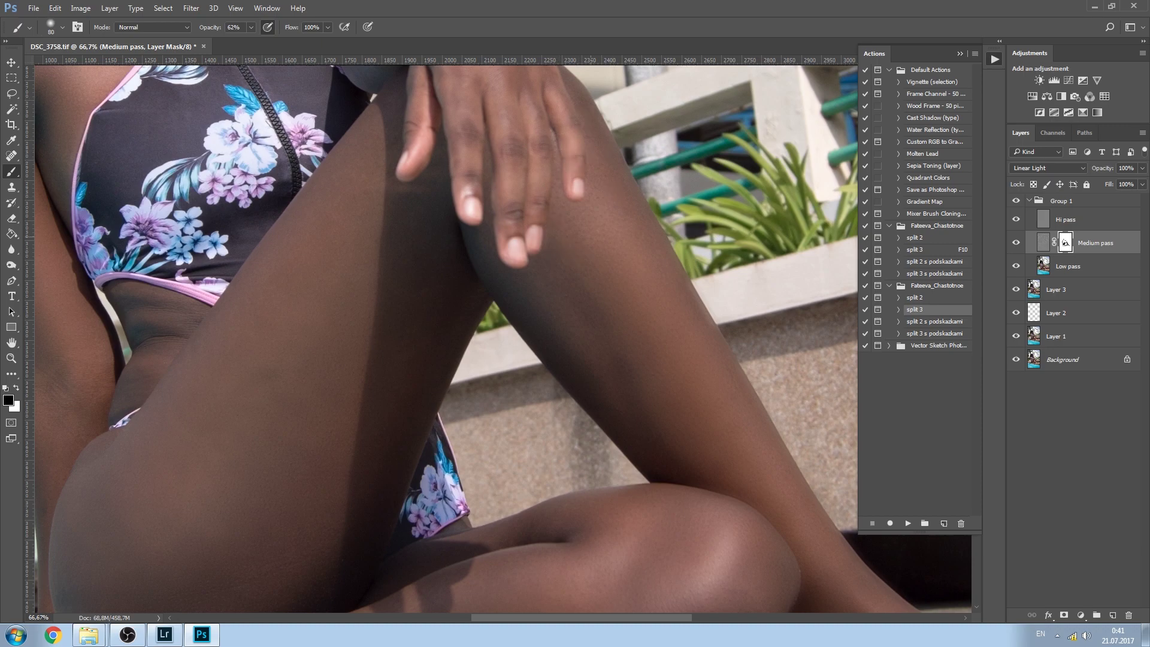
pyautogui.press(']')
pyautogui.press(']')
pyautogui.press(']')
# Compare the whole figure with Group 1 hidden and shown several times.
pyautogui.hotkey('ctrl', '-')
pyautogui.hotkey('ctrl', '-')
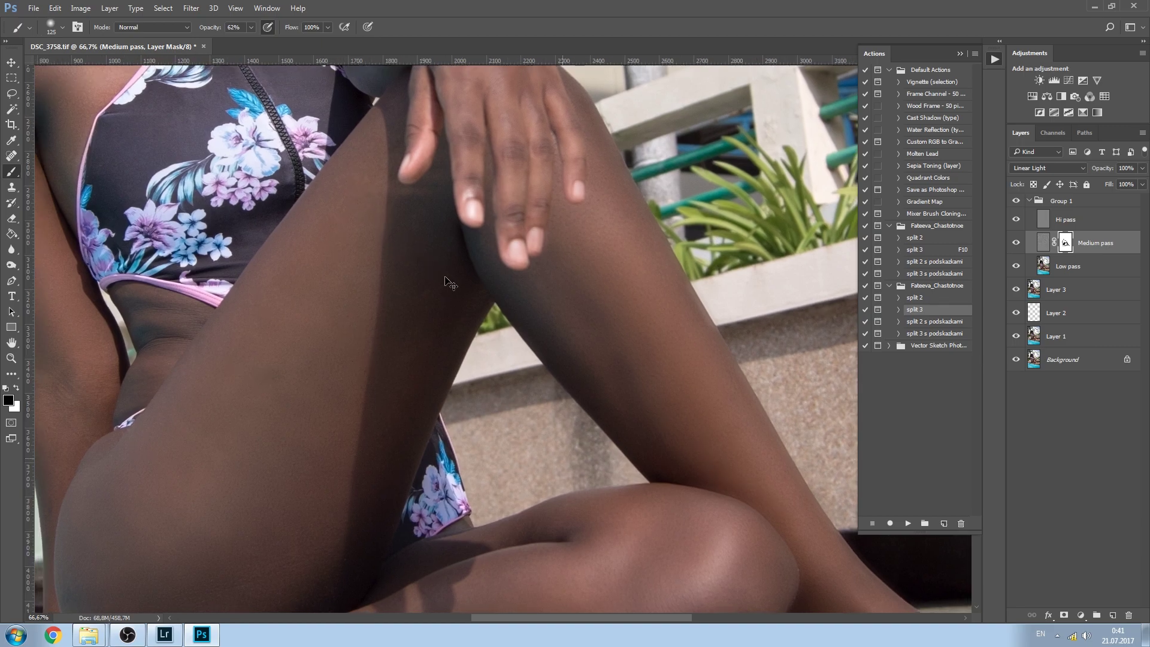
pyautogui.hotkey('ctrl', '-')
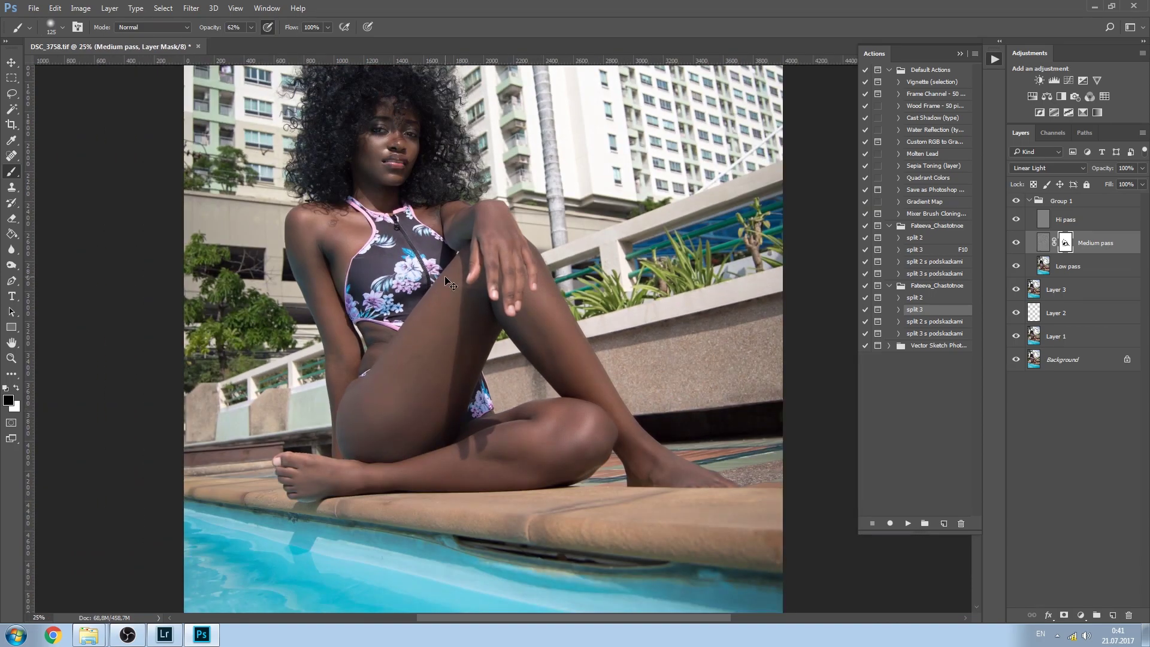
pyautogui.hotkey('ctrl', '-')
pyautogui.hotkey('ctrl', '+')
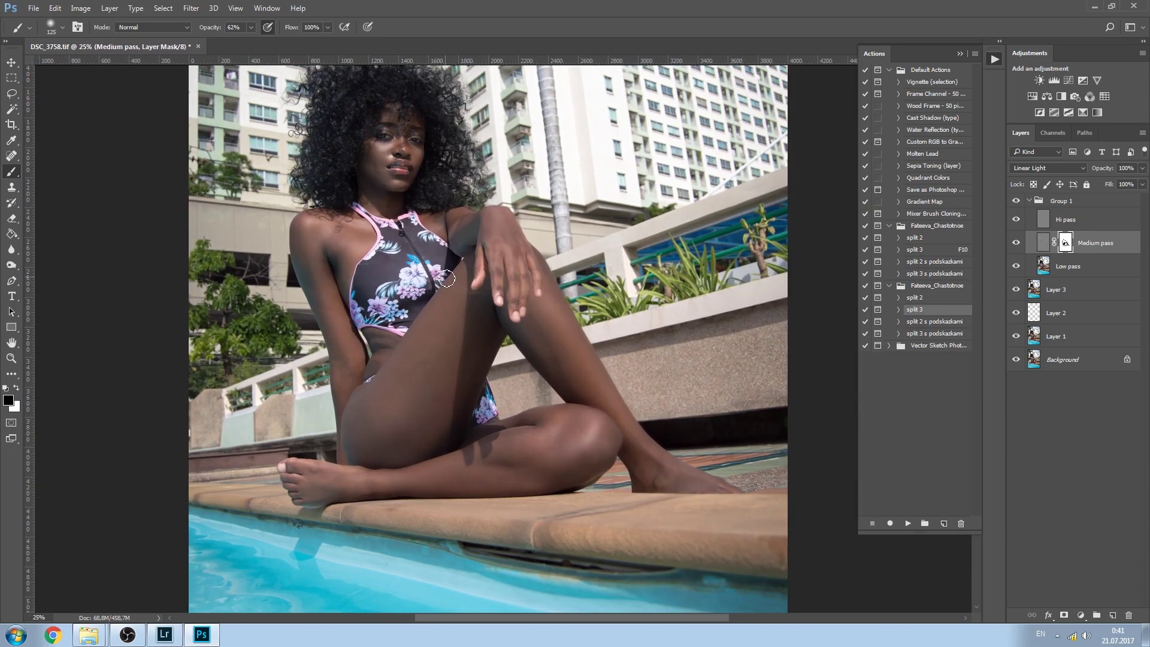
pyautogui.click(1016, 202)
pyautogui.click(1016, 202)
pyautogui.click(1016, 202)
pyautogui.click(1016, 202)
pyautogui.click(1016, 202)
pyautogui.click(1016, 202)
# Inspect the thigh skin at 100% and touch it up on the Medium pass mask.
pyautogui.scroll(1, 336, 350)
pyautogui.scroll(2, 336, 349)
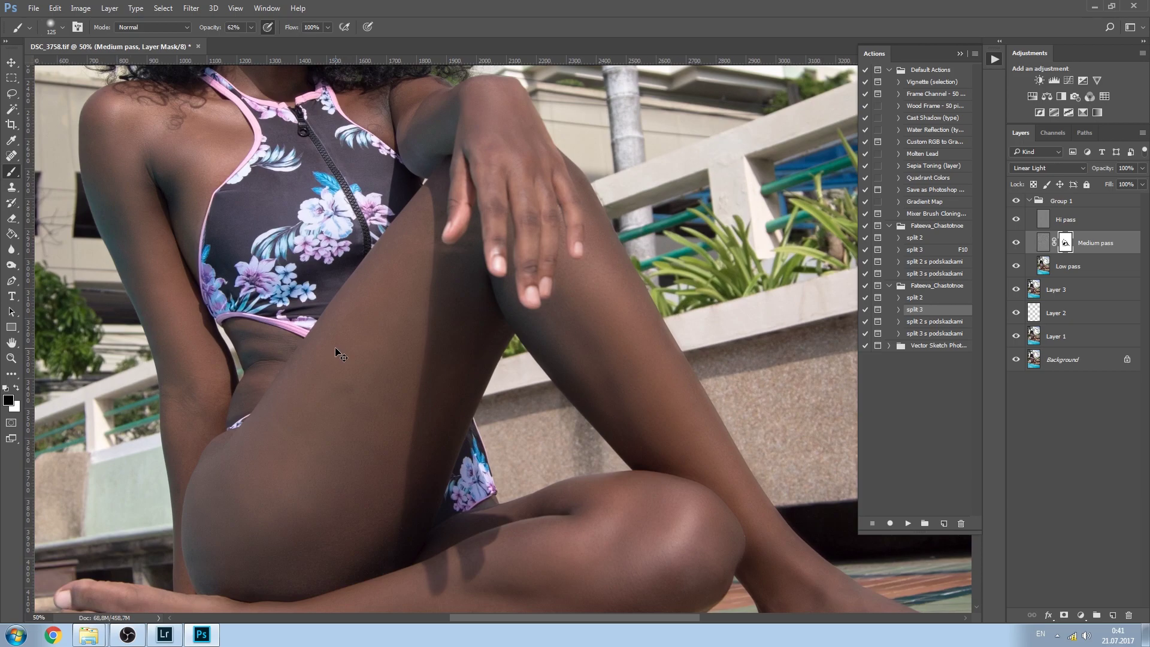
pyautogui.scroll(1, 336, 349)
pyautogui.scroll(1, 335, 349)
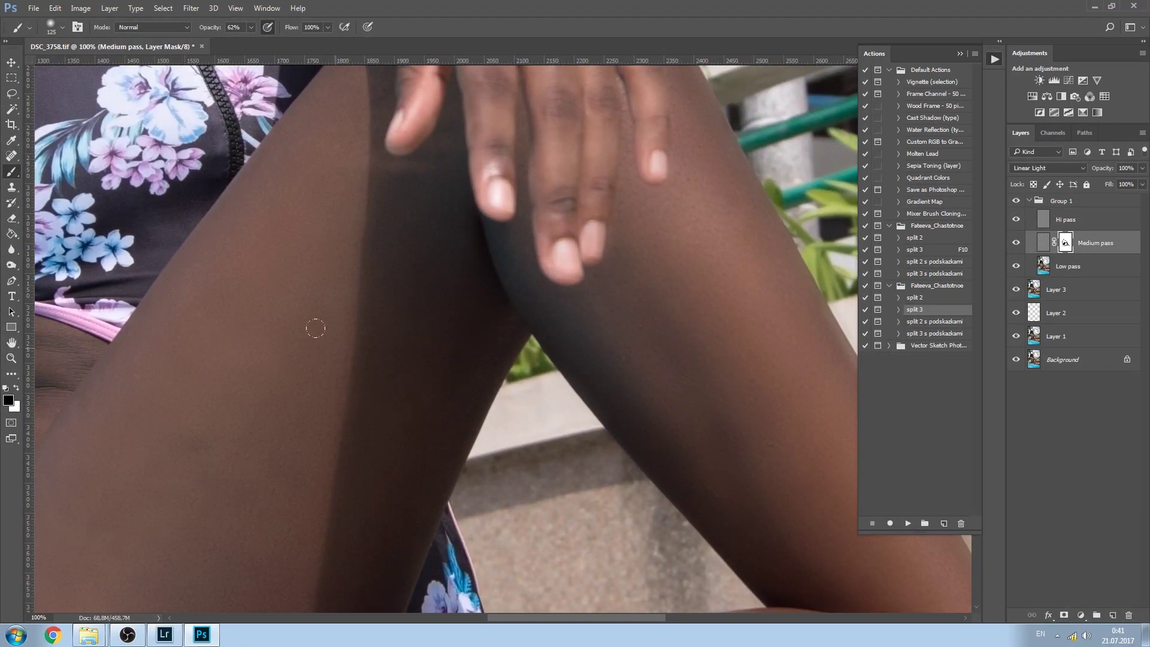
pyautogui.moveTo(282, 392)
pyautogui.mouseDown()
pyautogui.moveTo(432, 318)
pyautogui.moveTo(509, 262)
pyautogui.mouseUp()
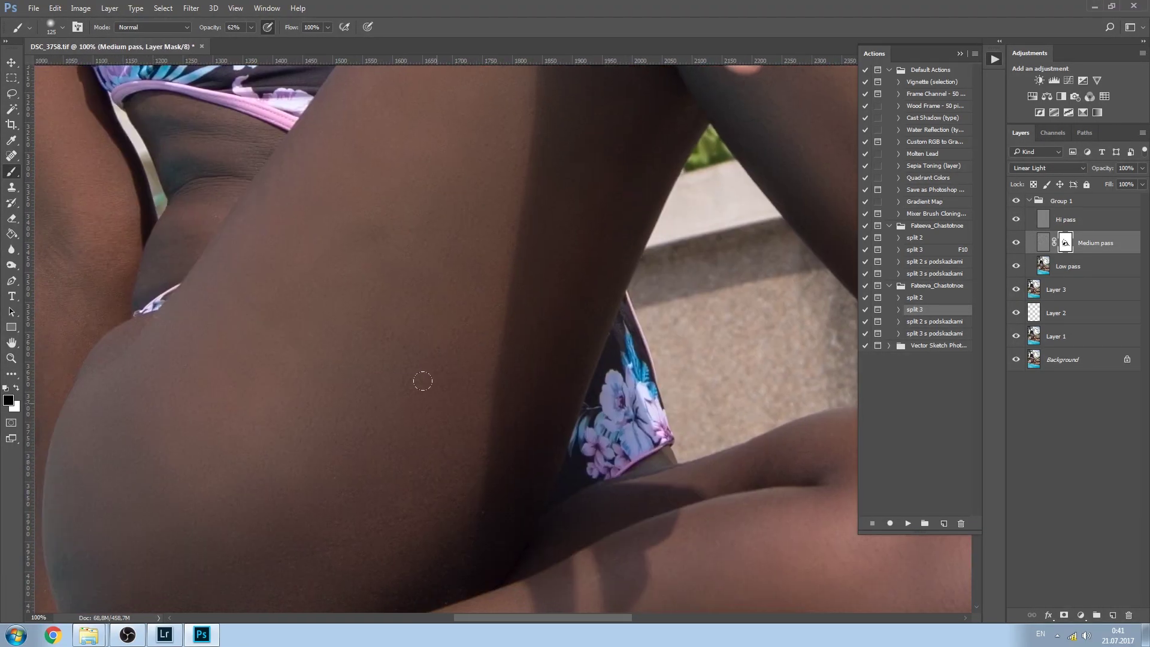
pyautogui.moveTo(367, 279)
pyautogui.mouseDown()
pyautogui.moveTo(513, 236)
pyautogui.moveTo(451, 358)
pyautogui.mouseUp()
pyautogui.rightClick(450, 358)
pyautogui.click(449, 303)
pyautogui.moveTo(521, 267); pyautogui.dragTo(501, 308)
pyautogui.moveTo(387, 466); pyautogui.dragTo(392, 442)
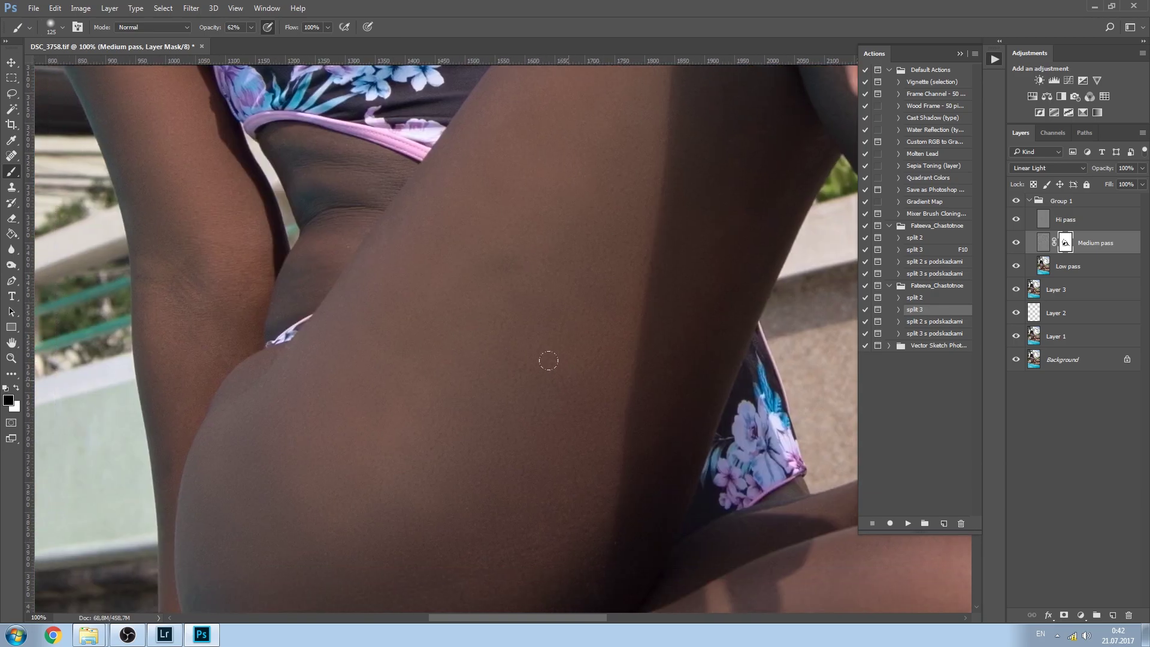
# Target the Low pass layer and patch the skin crease on the waist with the Patch tool.
pyautogui.click(1026, 268)
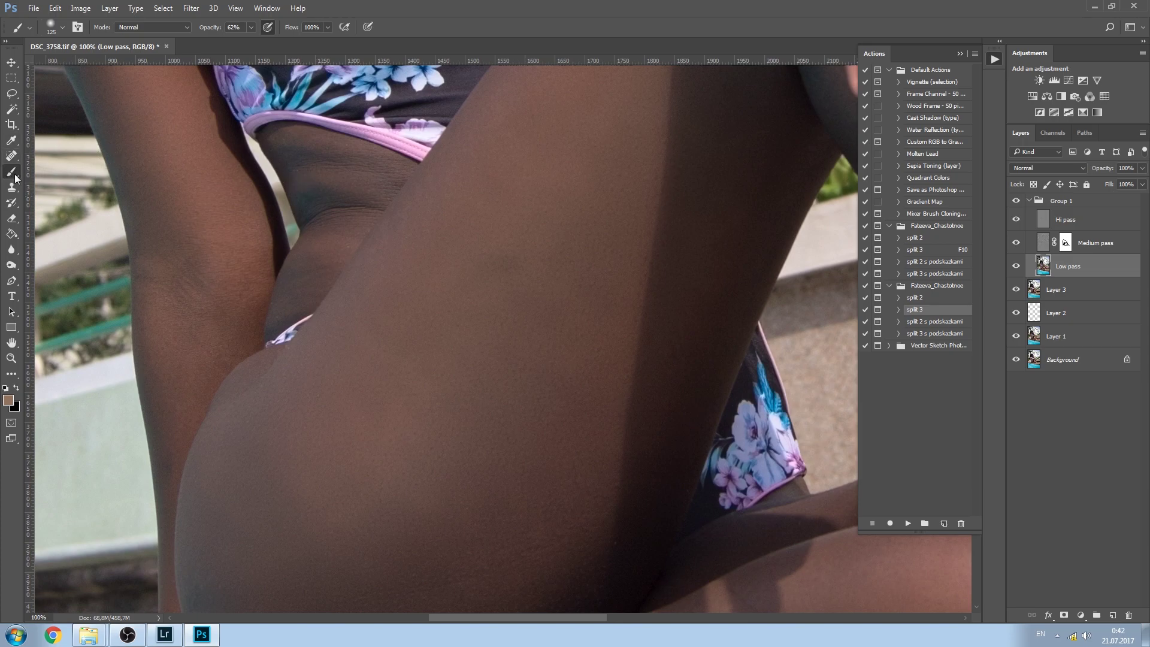
pyautogui.click(17, 156)
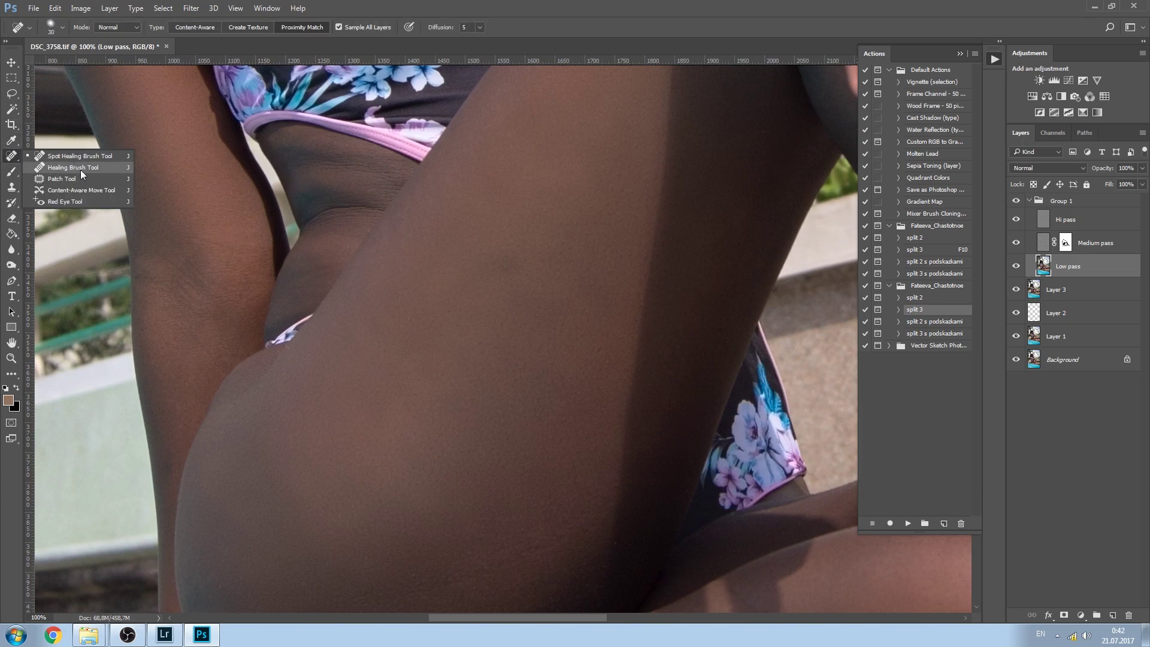
pyautogui.click(75, 177)
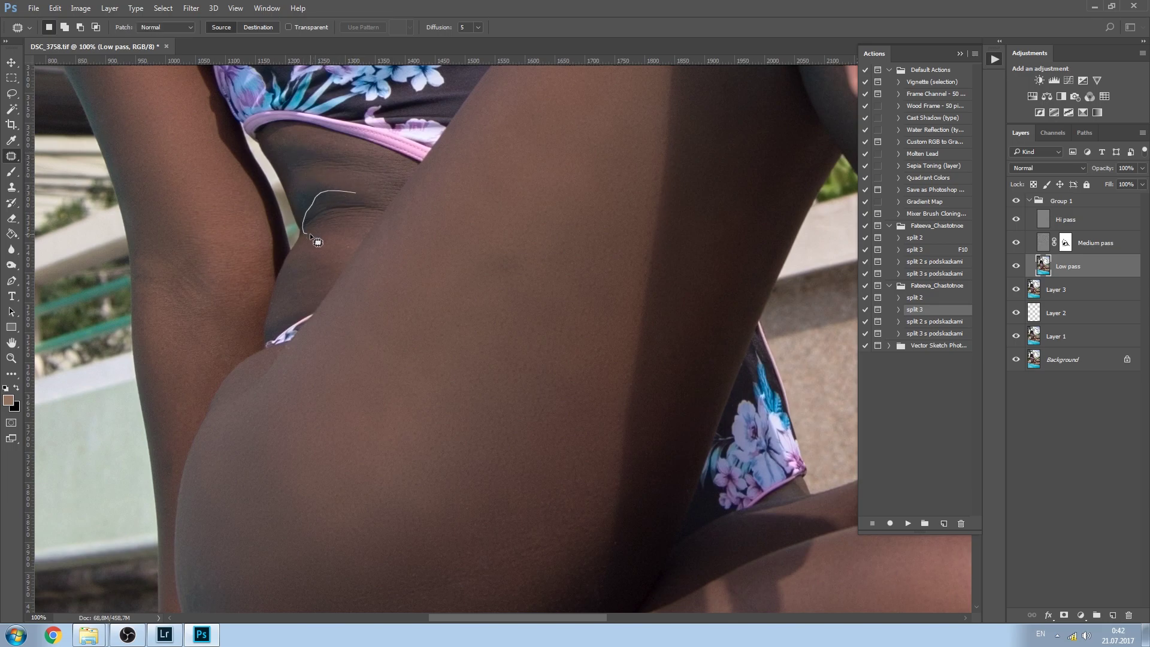
pyautogui.moveTo(350, 193); pyautogui.dragTo(333, 168)
# Patch the waist creases on the Hi pass layer with nearby smooth skin, clearing each selection.
pyautogui.click(1081, 222)
pyautogui.moveTo(344, 212); pyautogui.dragTo(326, 246)
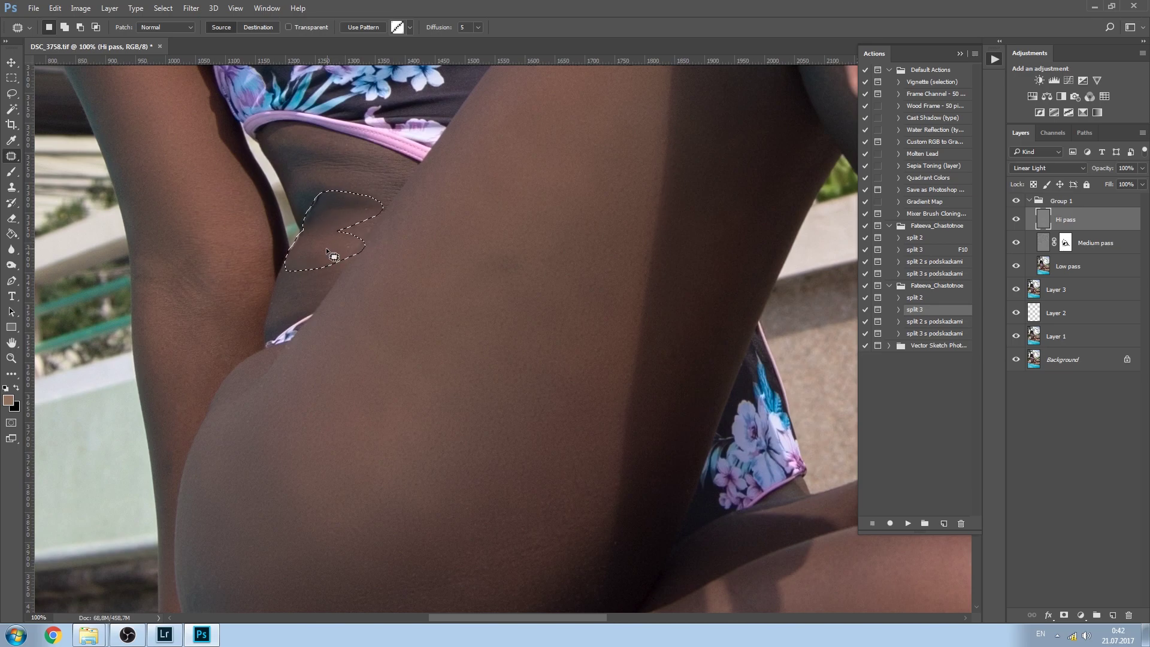
pyautogui.hotkey('ctrl', 'd')
pyautogui.moveTo(322, 199)
pyautogui.mouseDown()
pyautogui.moveTo(307, 151)
pyautogui.moveTo(367, 165)
pyautogui.moveTo(331, 179)
pyautogui.moveTo(290, 162)
pyautogui.moveTo(319, 143)
pyautogui.mouseUp()
pyautogui.hotkey('ctrl', 'd')
pyautogui.click(351, 223)
# Check the whole figure, and patch the remaining waist creases on the Hi pass layer.
pyautogui.hotkey('ctrl', '-')
pyautogui.hotkey('ctrl', '-')
pyautogui.hotkey('ctrl', '-')
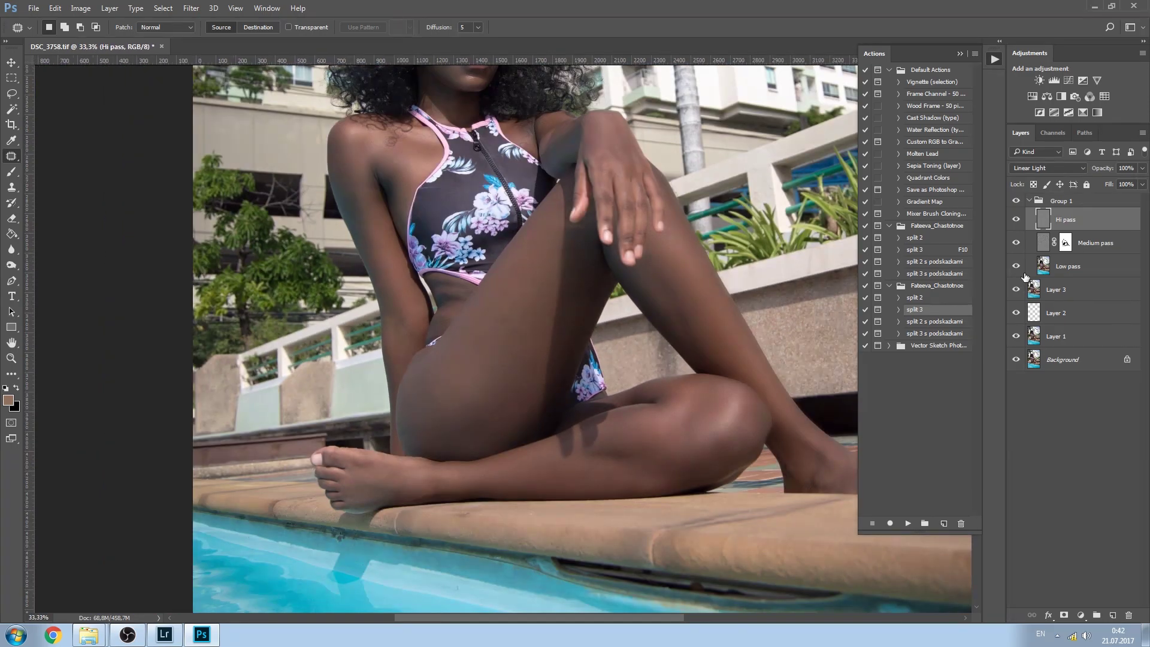
pyautogui.hotkey('ctrl', '-')
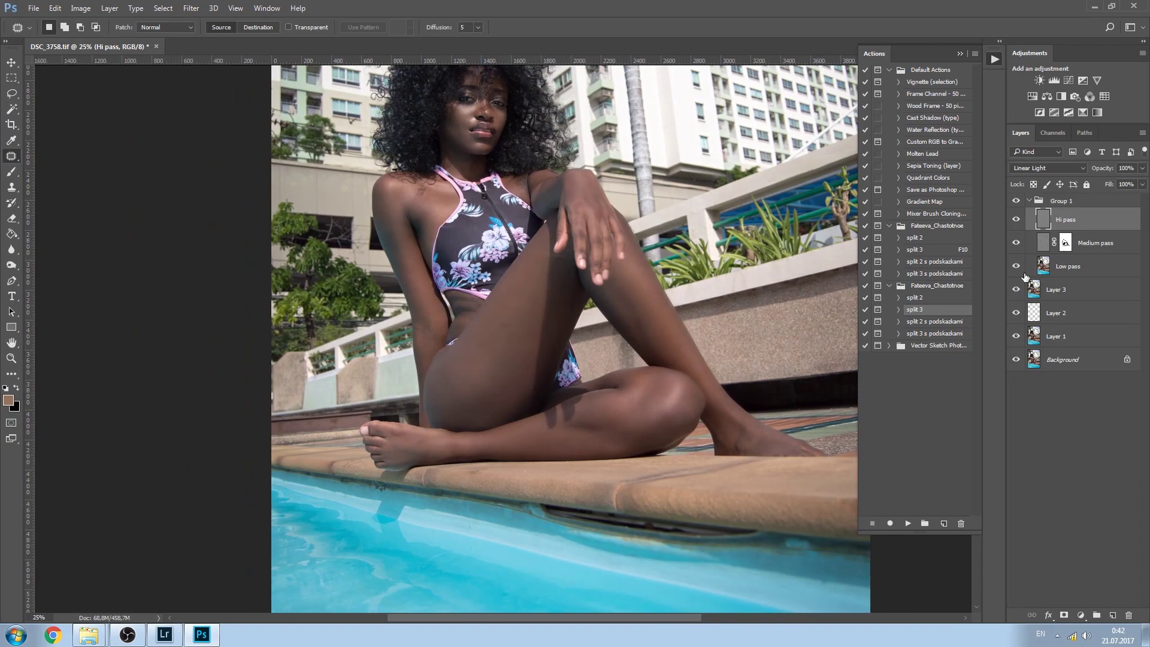
pyautogui.hotkey('ctrl', '+')
pyautogui.hotkey('ctrl', '+')
pyautogui.hotkey('ctrl', '+')
pyautogui.hotkey('ctrl', '+')
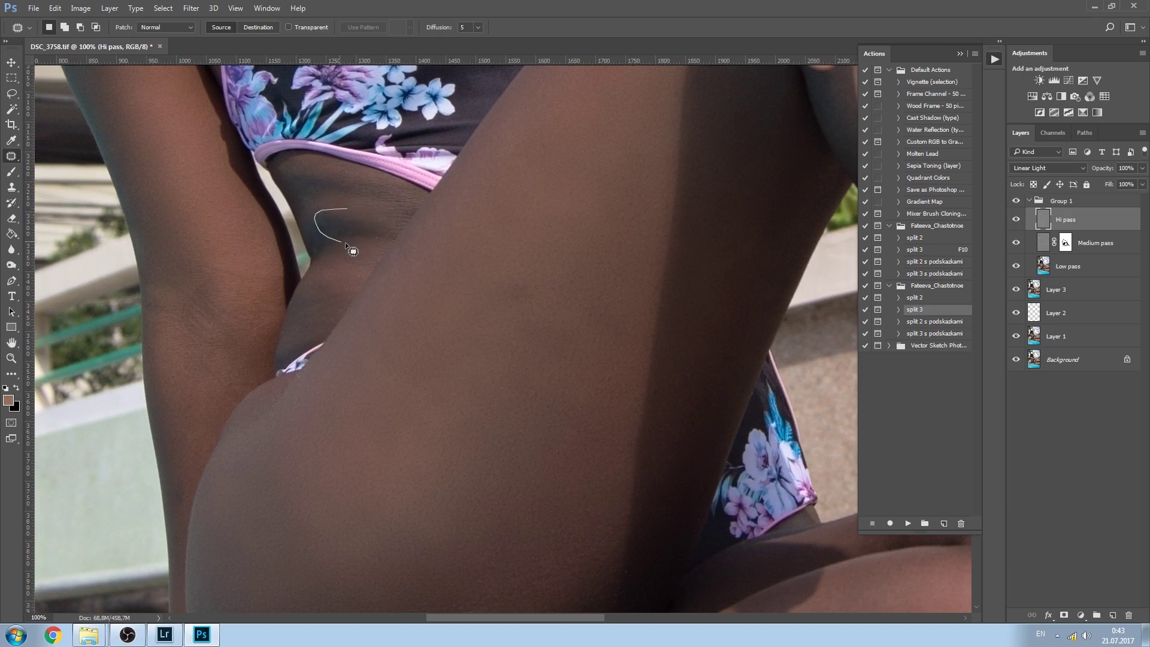
pyautogui.moveTo(351, 211)
pyautogui.mouseDown()
pyautogui.moveTo(332, 206)
pyautogui.moveTo(341, 261)
pyautogui.moveTo(326, 210)
pyautogui.moveTo(353, 228)
pyautogui.moveTo(330, 227)
pyautogui.moveTo(338, 244)
pyautogui.mouseUp()
pyautogui.hotkey('ctrl', 'd')
pyautogui.hotkey('ctrl', 'd')
pyautogui.moveTo(370, 239); pyautogui.dragTo(328, 200)
pyautogui.hotkey('ctrl', 'd')
# Add a Curves adjustment layer at the head of Group 1, raise its midtones slightly and invert its mask to black.
pyautogui.click(1069, 203)
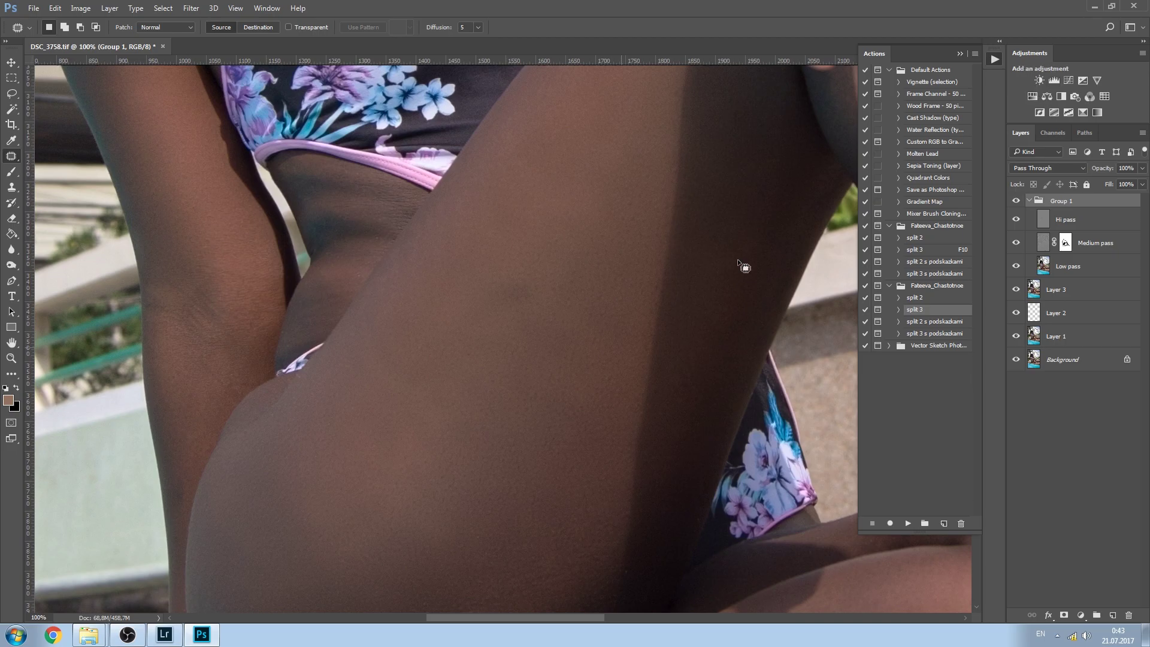
pyautogui.hotkey('ctrl', '-')
pyautogui.hotkey('ctrl', '-')
pyautogui.hotkey('ctrl', '-')
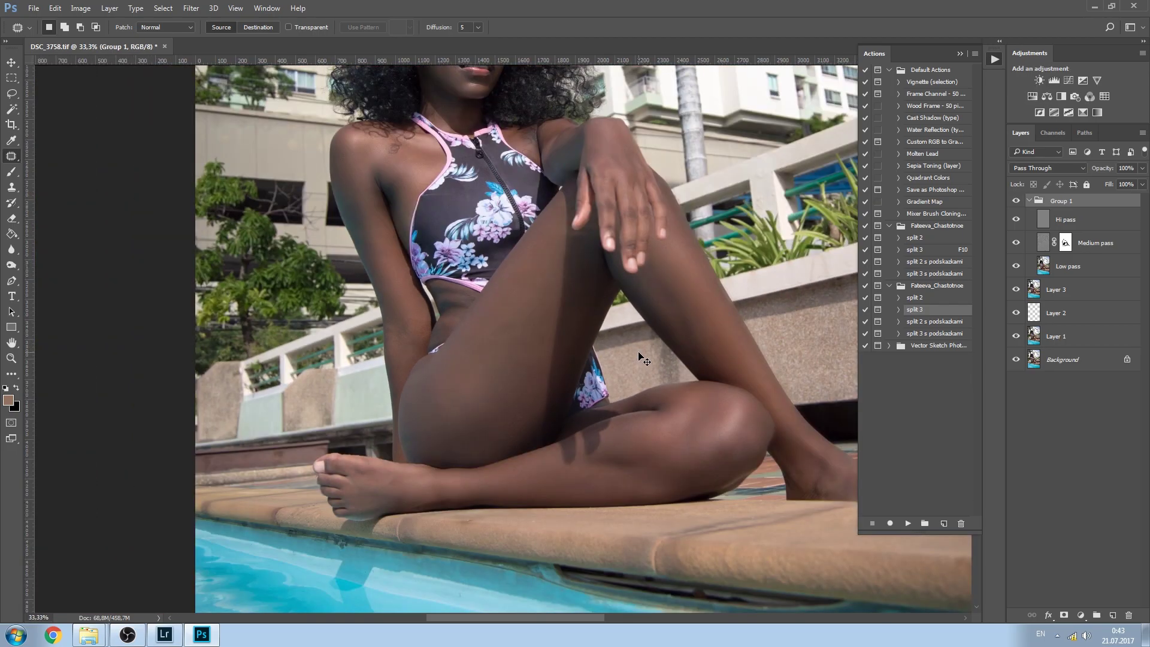
pyautogui.hotkey('ctrl', '-')
pyautogui.hotkey('ctrl', '+')
pyautogui.hotkey('ctrl', '-')
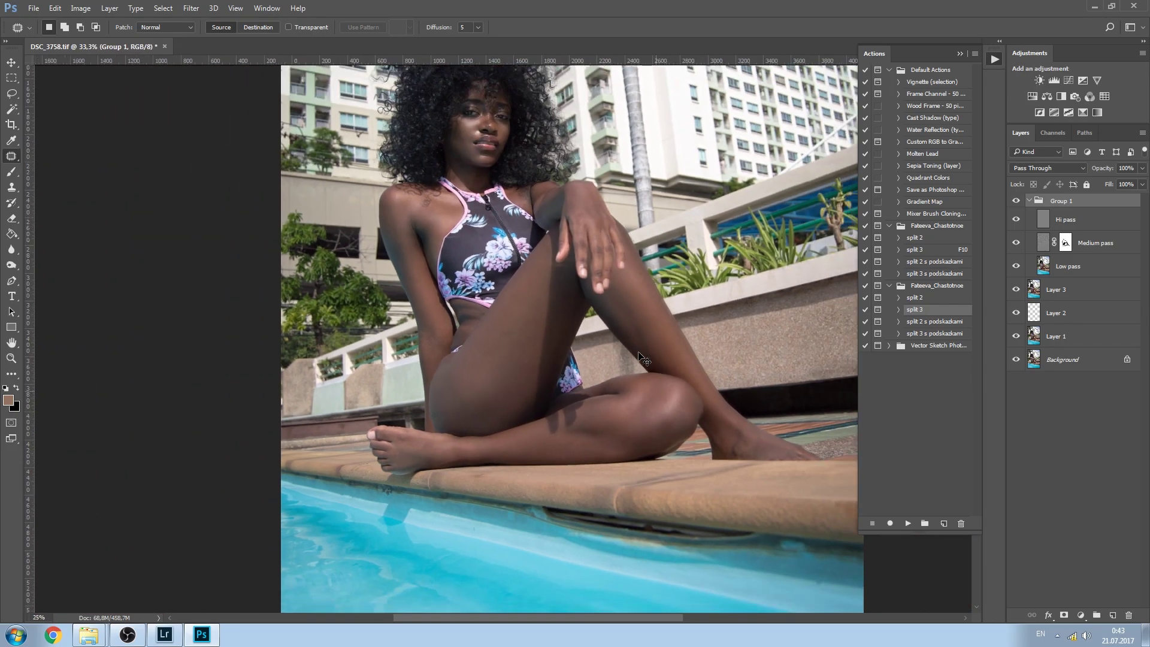
pyautogui.hotkey('ctrl', '-')
pyautogui.hotkey('ctrl', '+')
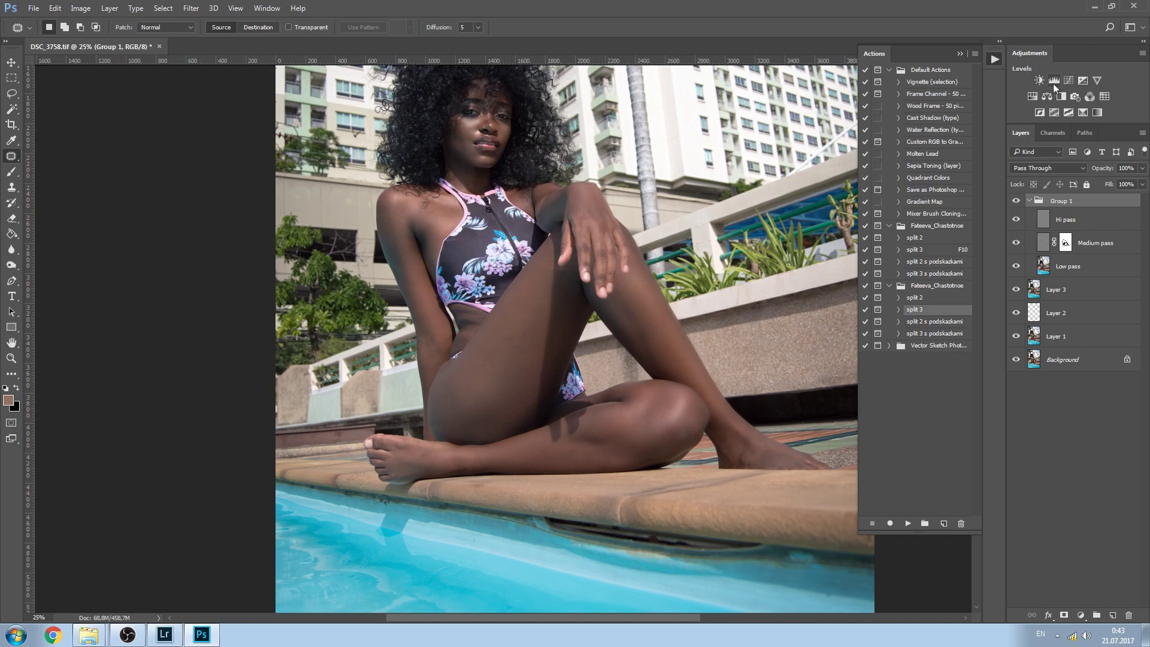
pyautogui.click(1069, 81)
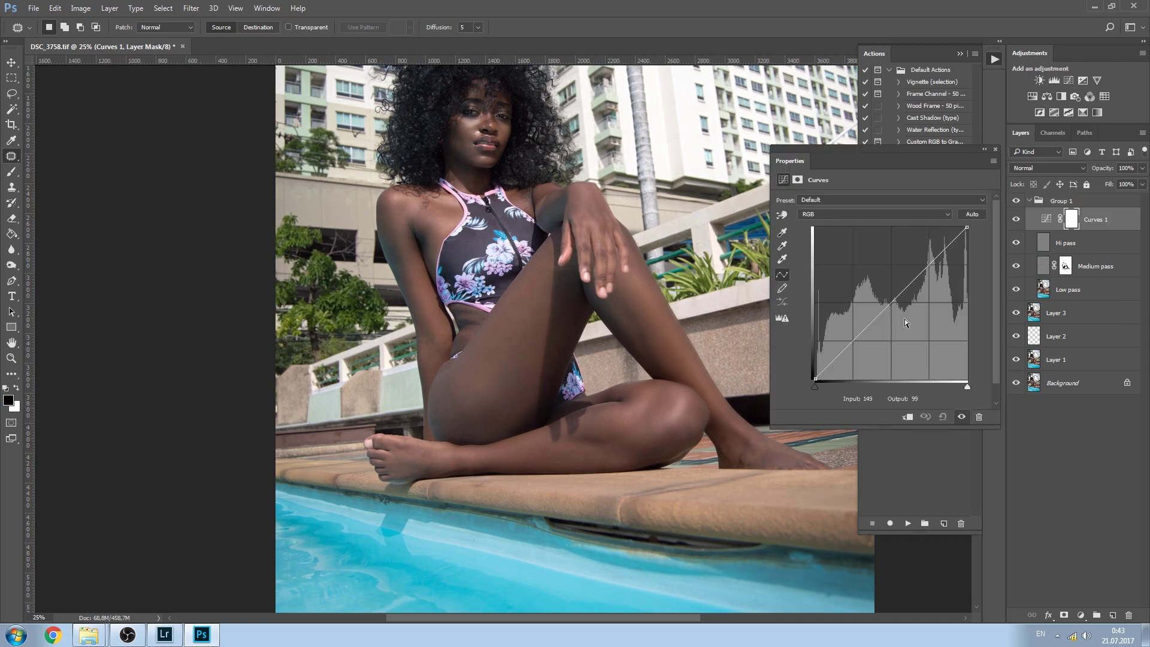
pyautogui.moveTo(888, 305); pyautogui.dragTo(888, 298)
pyautogui.hotkey('ctrl', 'i')
pyautogui.click(995, 150)
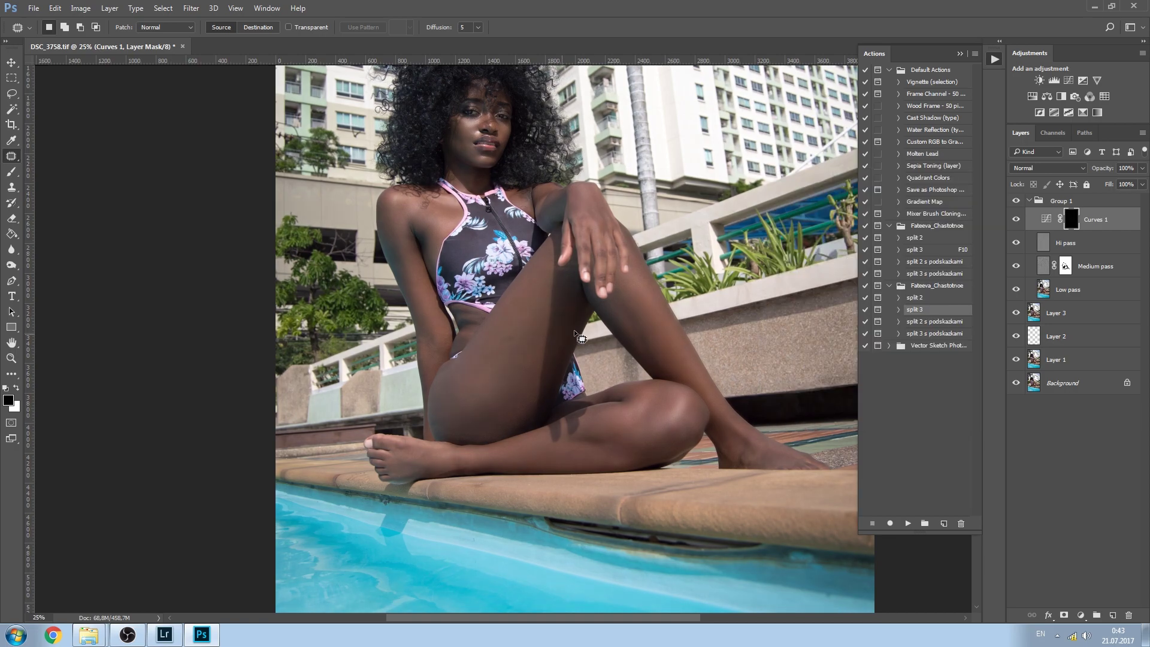
# Set up a smaller white brush at 100% opacity and 8% flow for painting the Curves 1 mask.
pyautogui.hotkey('ctrl', '+')
pyautogui.hotkey('ctrl', '+')
pyautogui.hotkey('ctrl', '+')
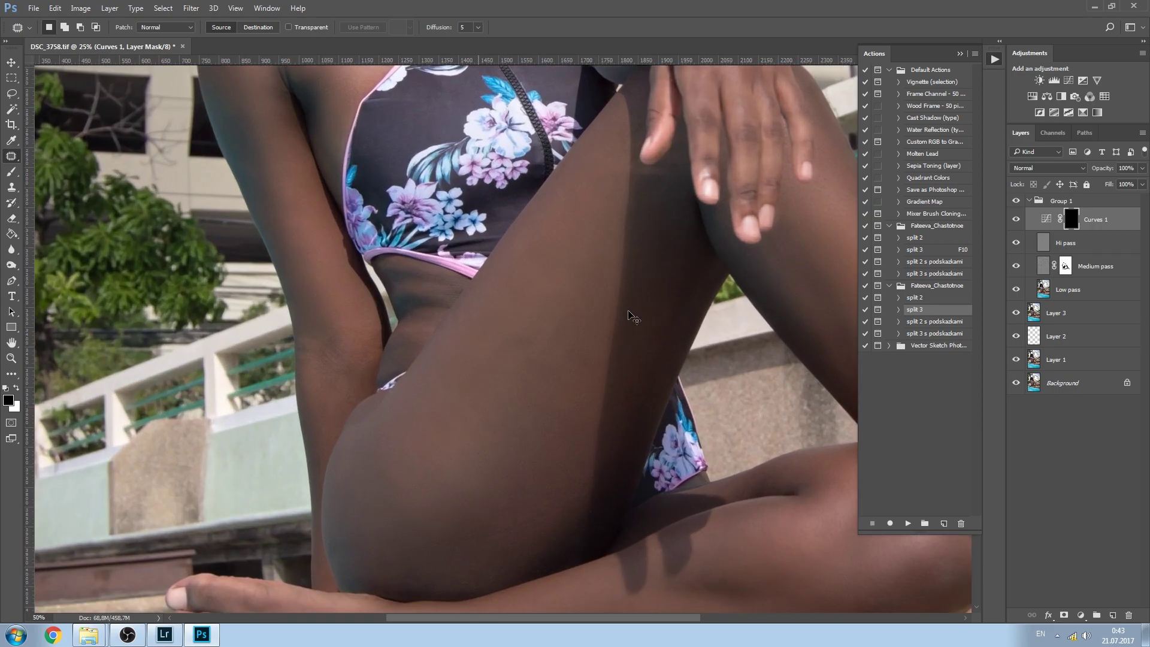
pyautogui.click(11, 171)
pyautogui.moveTo(211, 30)
pyautogui.mouseDown()
pyautogui.moveTo(344, 31)
pyautogui.moveTo(237, 35)
pyautogui.mouseUp()
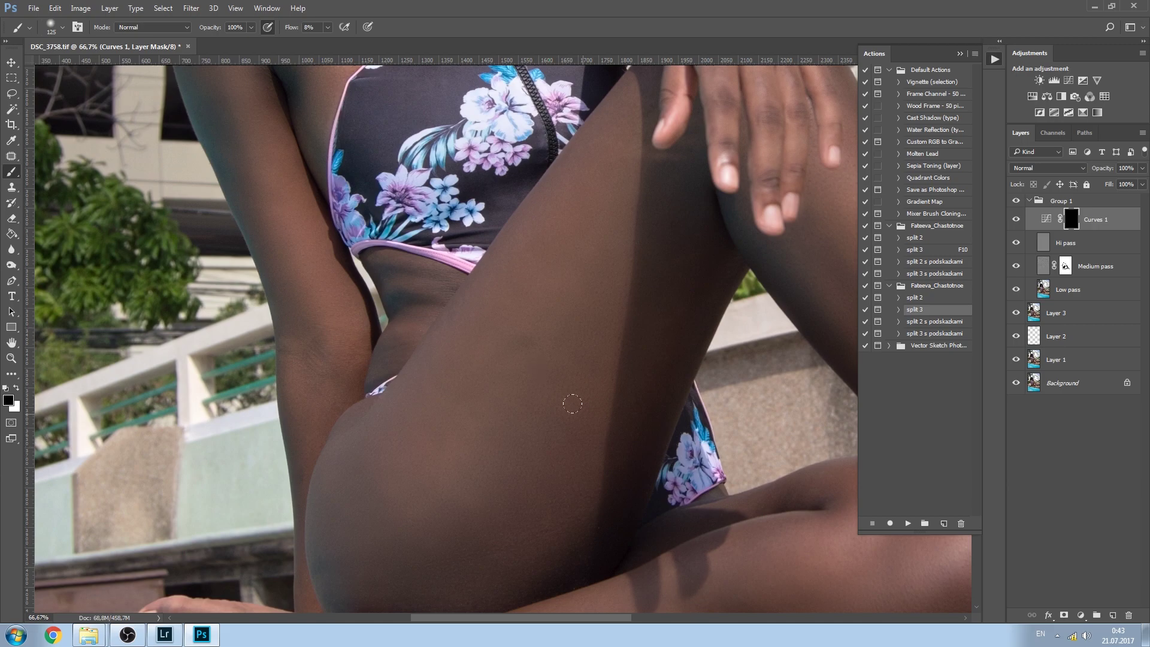
pyautogui.press('[')
pyautogui.press('[')
pyautogui.press('[')
pyautogui.press('[')
pyautogui.press('[')
pyautogui.click(17, 388)
# Brighten the dark patches on the thigh by painting the Curves 1 mask in white, comparing with the layer hidden.
pyautogui.moveTo(526, 347); pyautogui.dragTo(516, 349)
pyautogui.press('[')
pyautogui.press(']')
pyautogui.press(']')
pyautogui.click(1016, 220)
pyautogui.click(1017, 220)
pyautogui.click(1016, 220)
pyautogui.click(1017, 219)
pyautogui.press(']')
pyautogui.press('[')
# Set the Curves 1 midpoint to input 127, output 134, and compare with the layer hidden.
pyautogui.doubleClick(1046, 220)
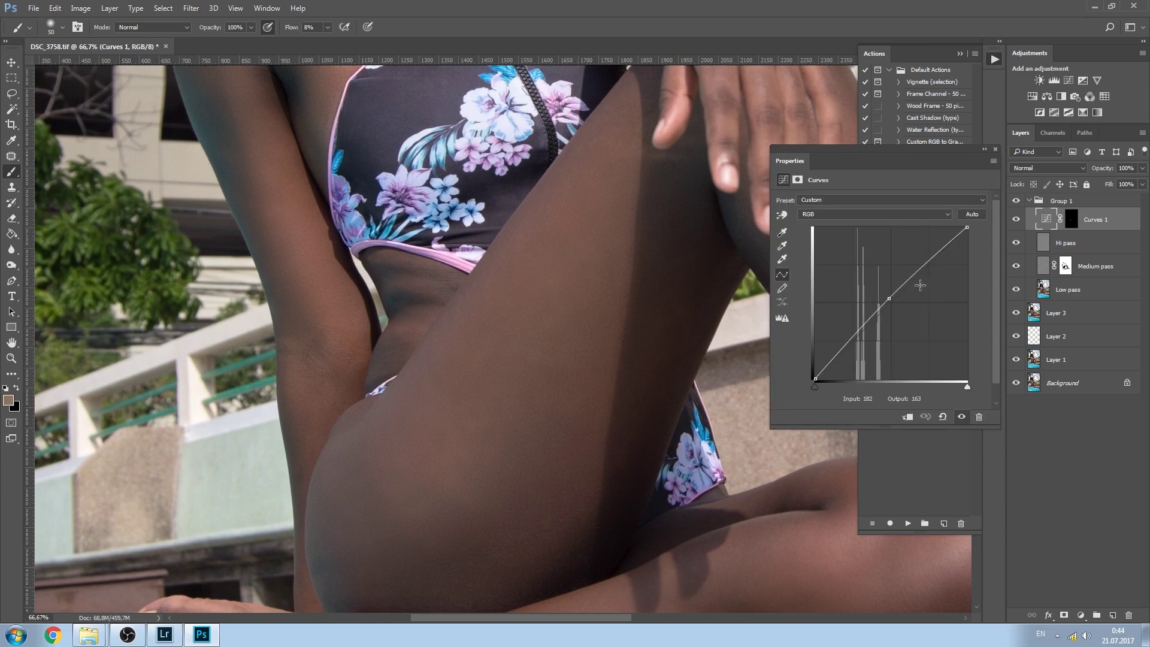
pyautogui.click(889, 299)
pyautogui.moveTo(889, 299); pyautogui.dragTo(891, 300)
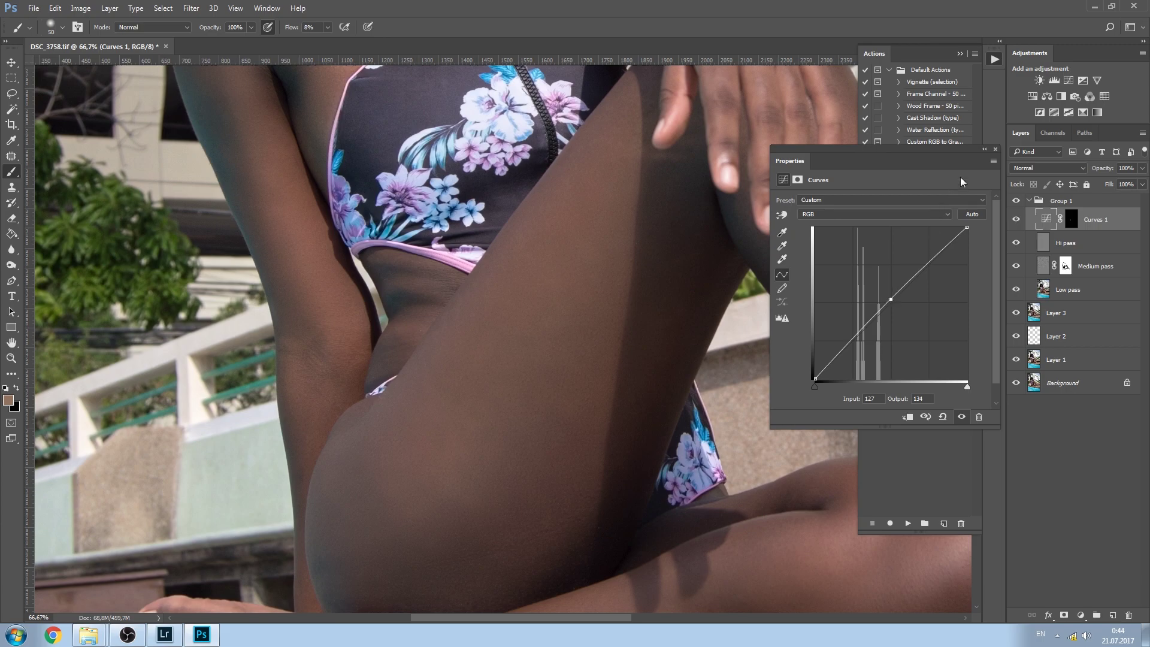
pyautogui.click(994, 150)
pyautogui.click(1015, 220)
pyautogui.click(1016, 221)
# Target the Curves 1 layer mask for painting and set the white brush to 50 px.
pyautogui.press('[')
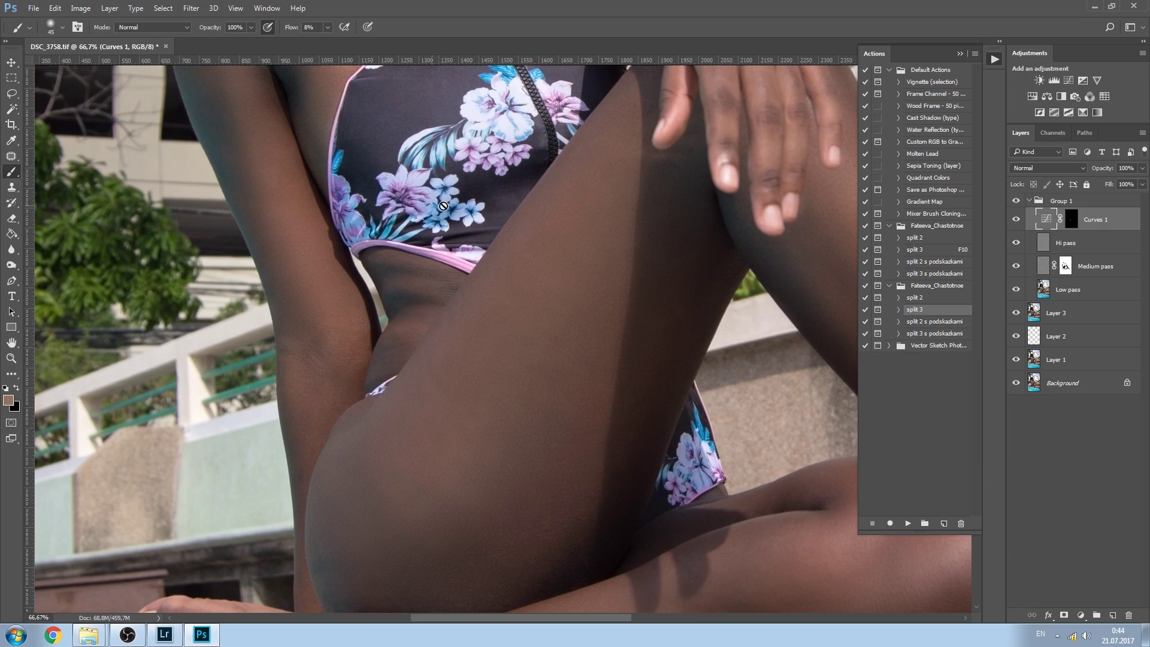
pyautogui.click(417, 292)
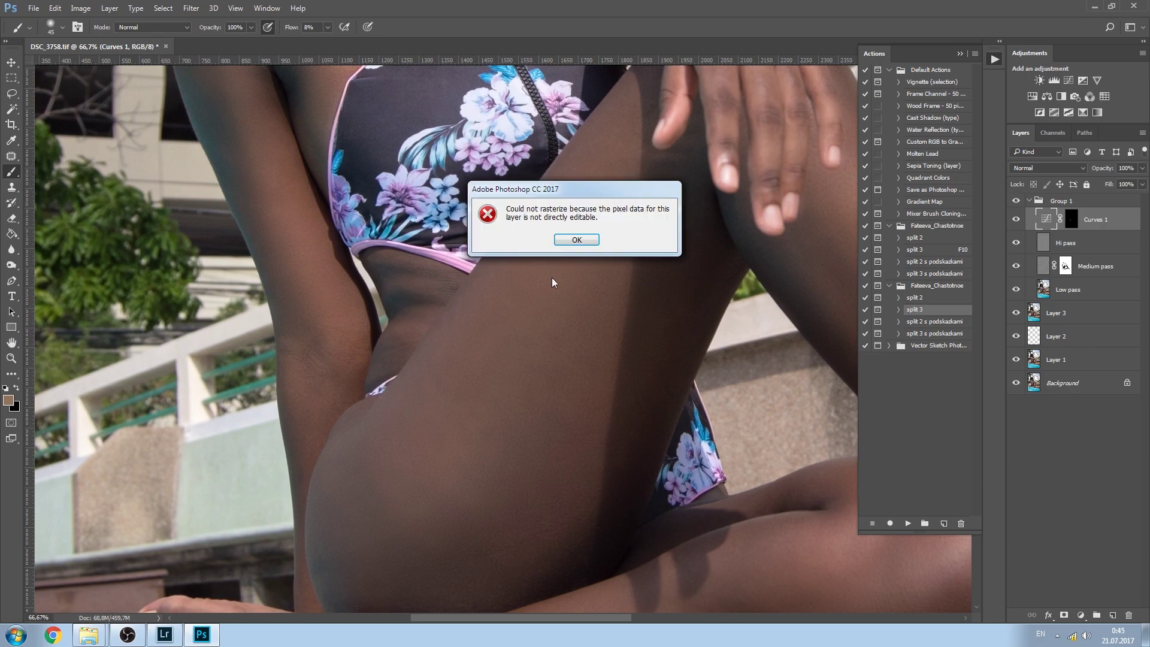
pyautogui.click(576, 241)
pyautogui.click(1071, 219)
pyautogui.press(']')
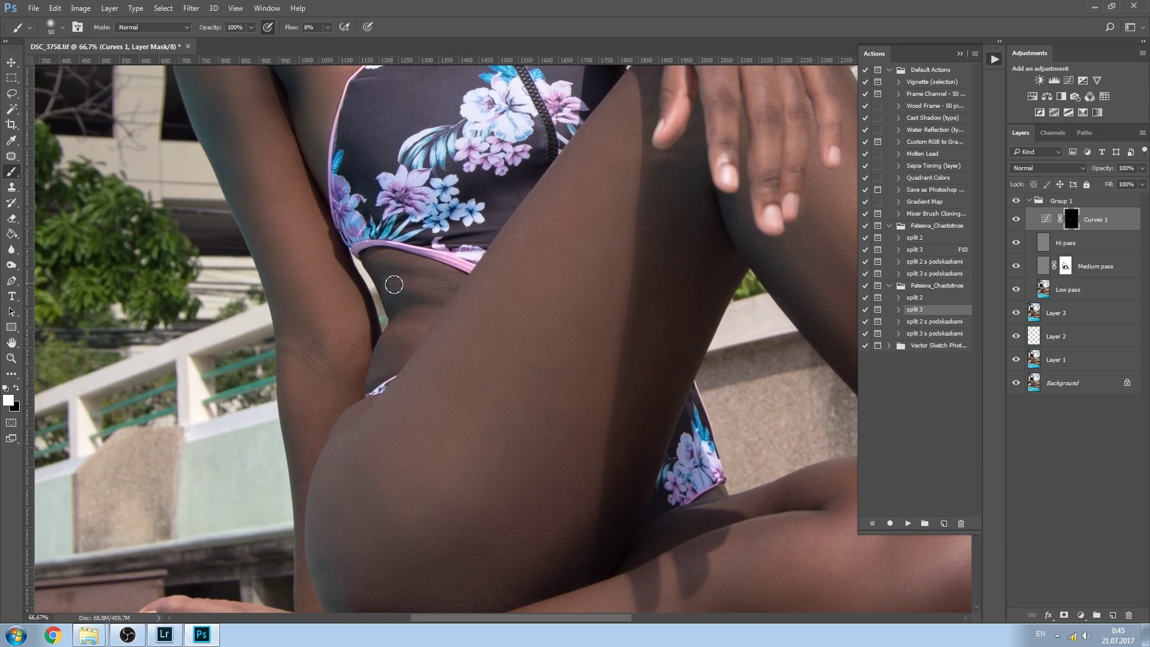
# Lighten the dark creases on the waist by painting the Curves 1 mask, comparing with the layer hidden.
pyautogui.press('[')
pyautogui.press('[')
pyautogui.press(']')
pyautogui.click(1014, 221)
pyautogui.click(1016, 222)
# Lighten the dark patches across the raised thigh by painting the Curves 1 mask in white, adjusting the brush size to the areas.
pyautogui.moveTo(561, 446); pyautogui.dragTo(524, 353)
pyautogui.press(']')
pyautogui.press(']')
pyautogui.press(']')
pyautogui.press(']')
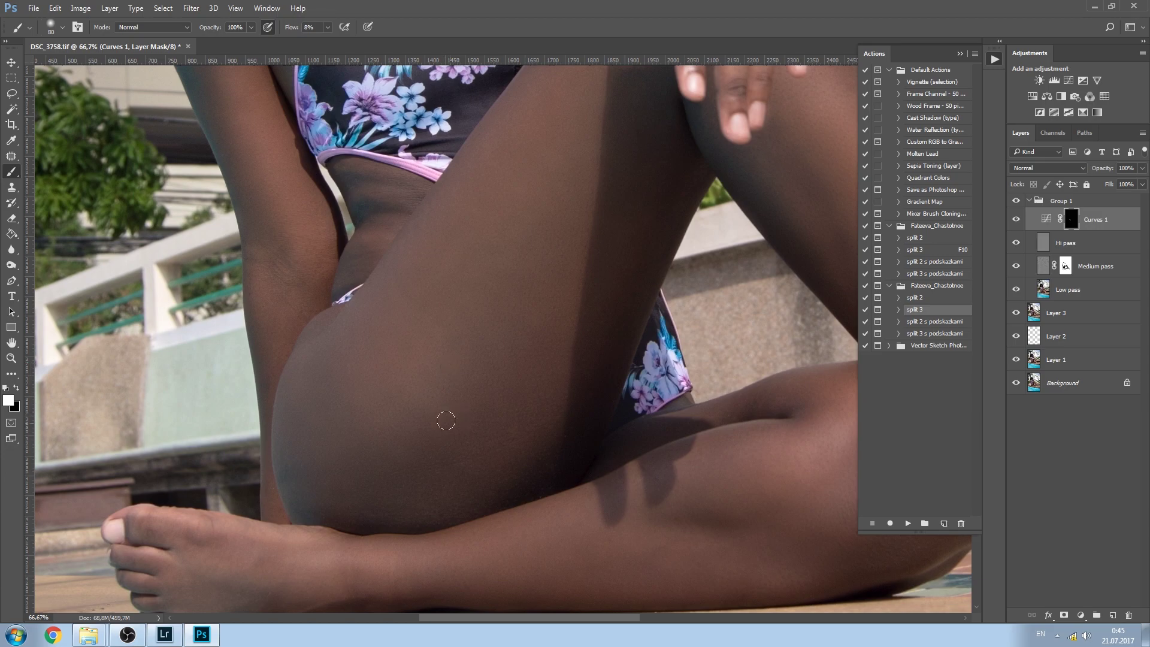
pyautogui.press('[')
pyautogui.press('[')
pyautogui.press(']')
pyautogui.press(']')
pyautogui.press(']')
pyautogui.press(']')
pyautogui.press(']')
pyautogui.press(']')
pyautogui.moveTo(663, 205)
pyautogui.mouseDown()
pyautogui.moveTo(629, 210)
pyautogui.moveTo(457, 380)
pyautogui.mouseUp()
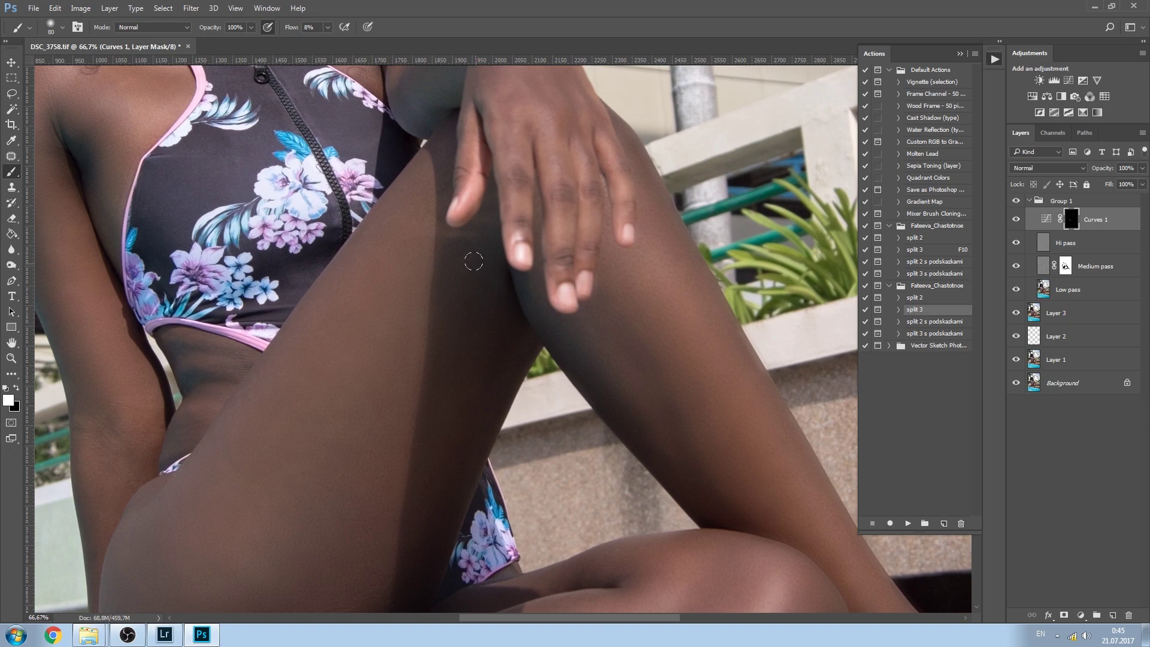
# Lighten the dark patches on the folded knee and shin by painting the Curves 1 mask with a smaller white brush.
pyautogui.moveTo(725, 444); pyautogui.dragTo(659, 241)
pyautogui.moveTo(626, 386)
pyautogui.mouseDown()
pyautogui.moveTo(654, 331)
pyautogui.moveTo(680, 324)
pyautogui.mouseUp()
pyautogui.press('[')
pyautogui.press('[')
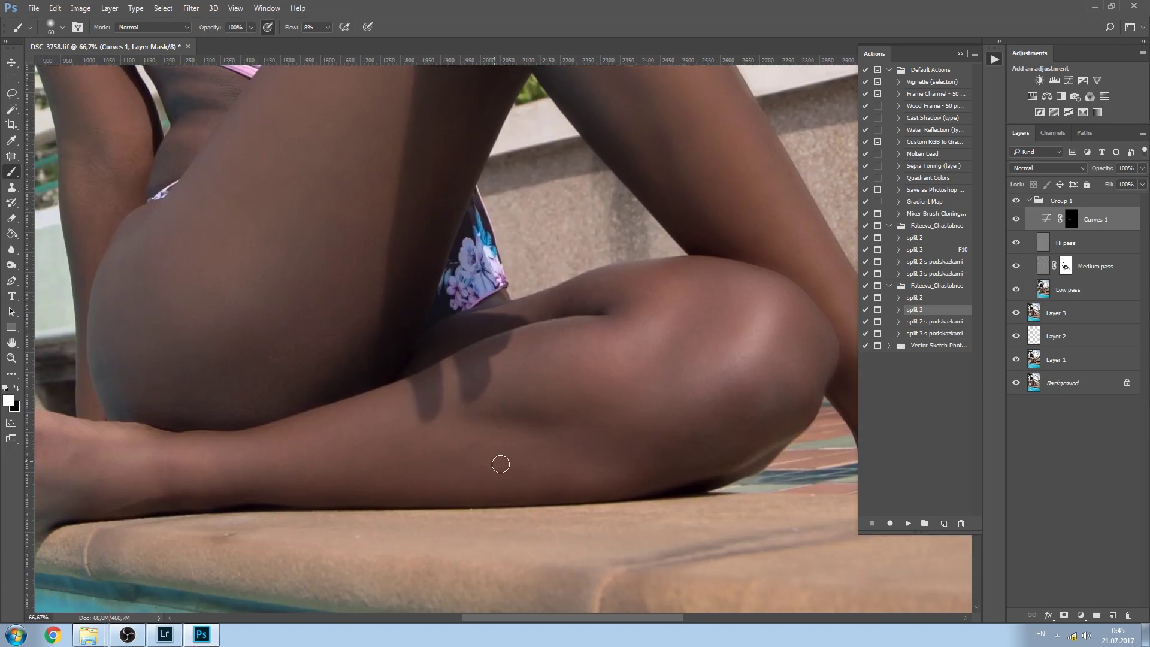
pyautogui.press('[')
pyautogui.press(']')
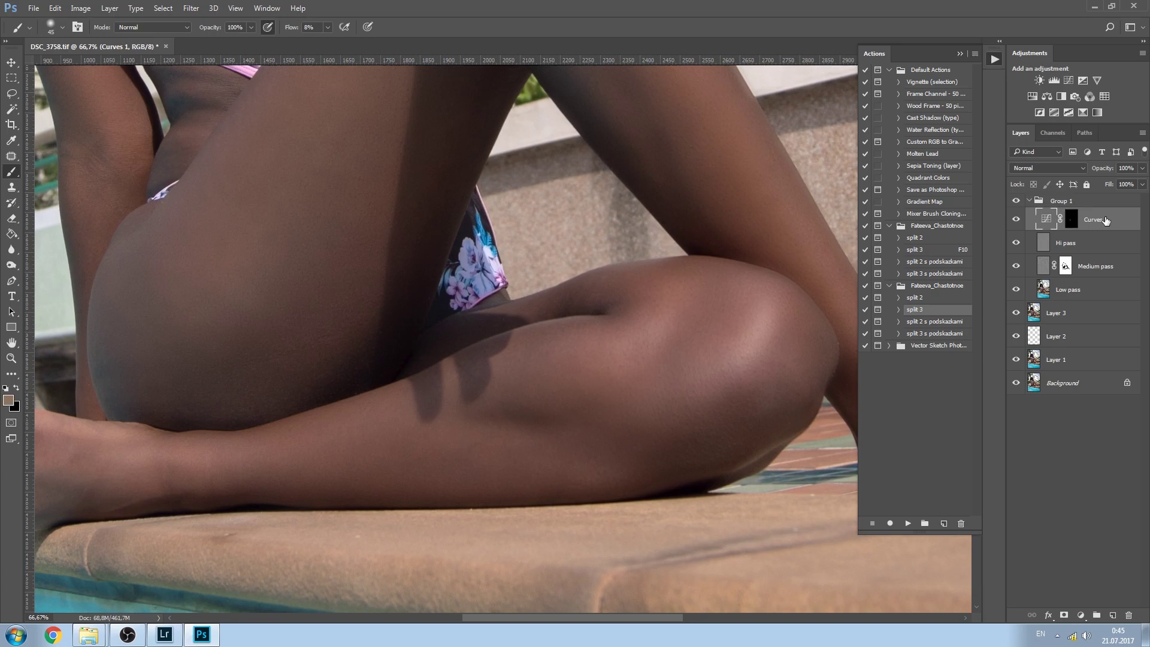
# Add a darkening Curves 2 layer with its midpoint at input 132, output 121, and invert its mask to black.
pyautogui.click(1068, 80)
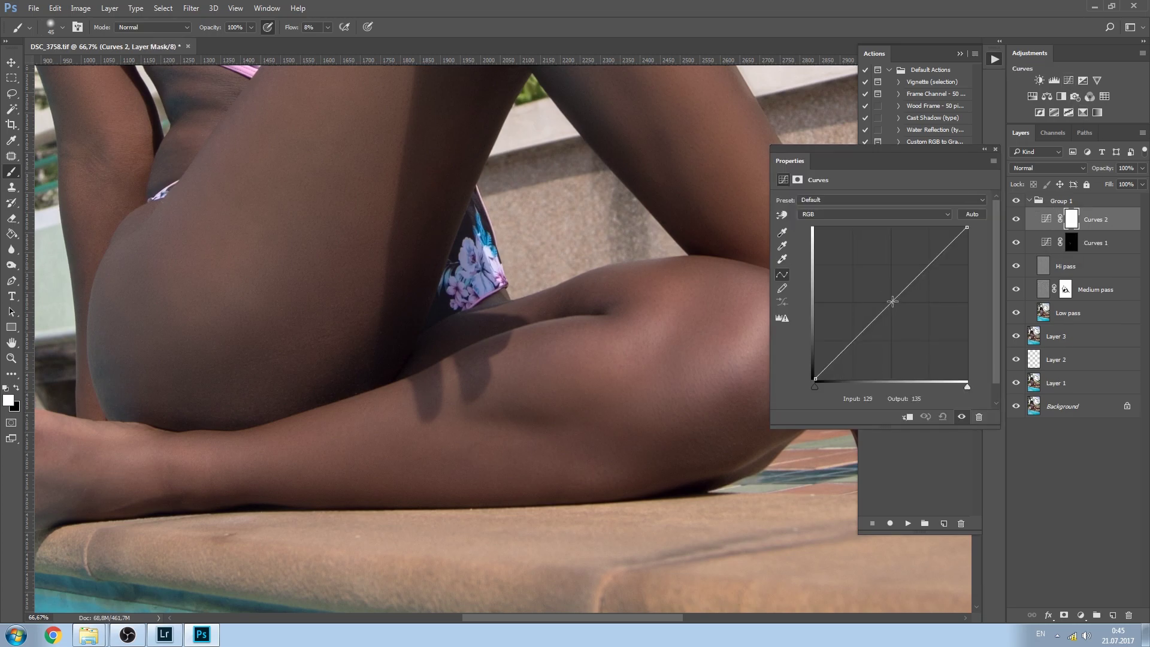
pyautogui.moveTo(889, 303); pyautogui.dragTo(893, 306)
pyautogui.hotkey('ctrl', 'i')
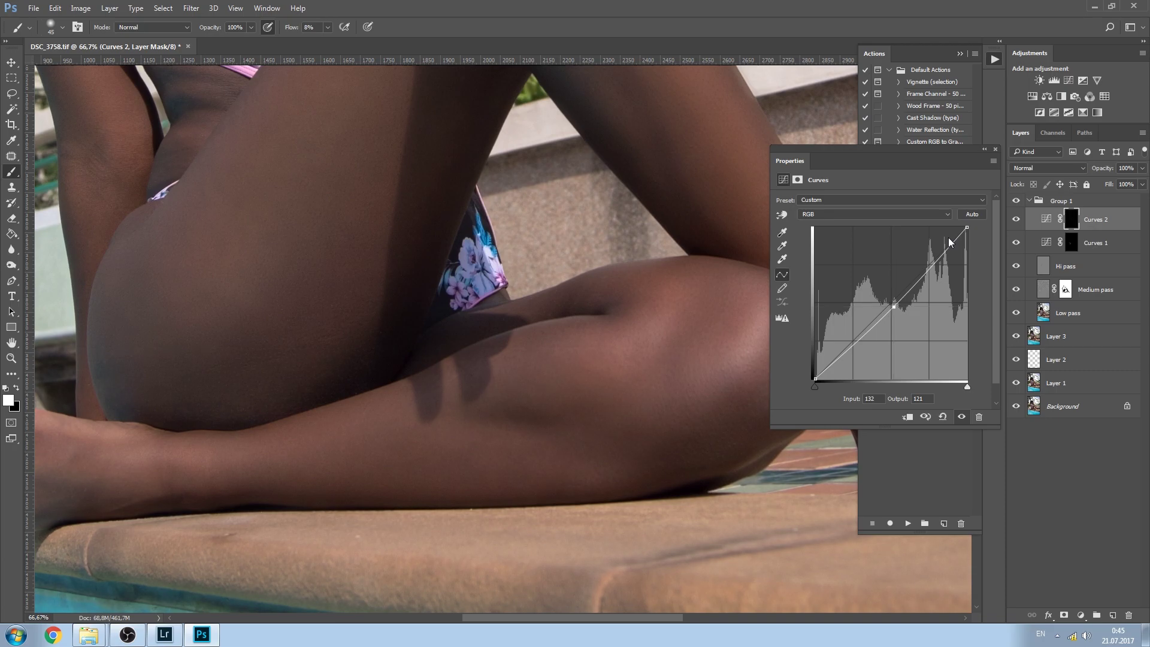
pyautogui.click(995, 149)
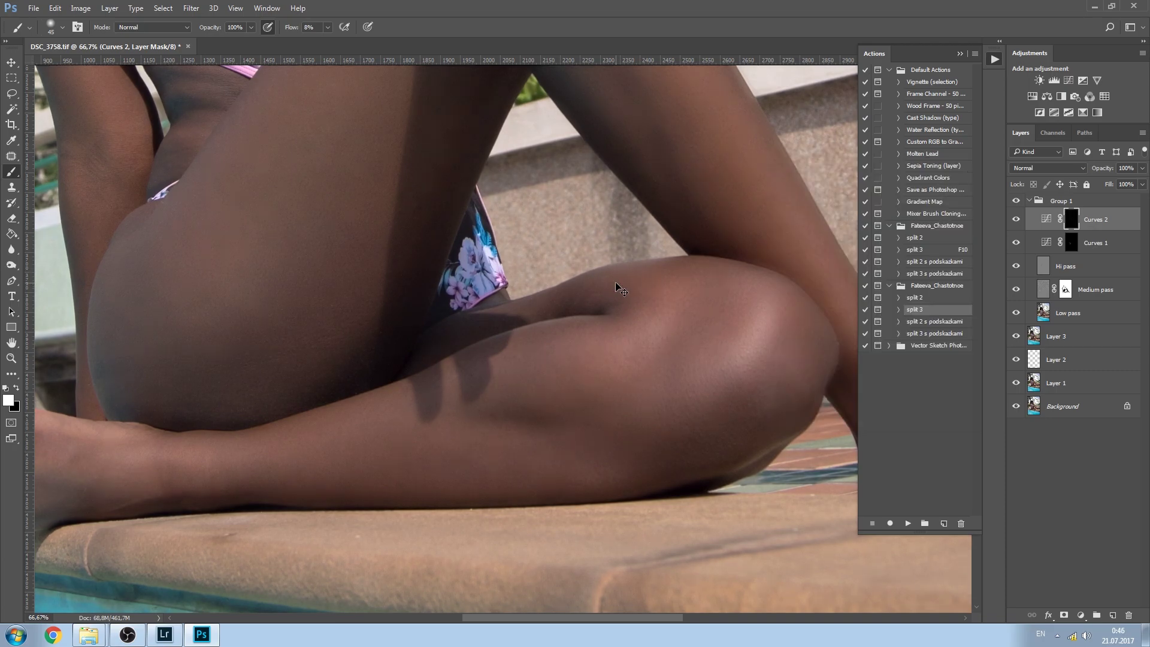
# Darken the light patches on the legs by painting the Curves 2 mask in white at 5% flow, comparing with the layer hidden.
pyautogui.hotkey('ctrl', '-')
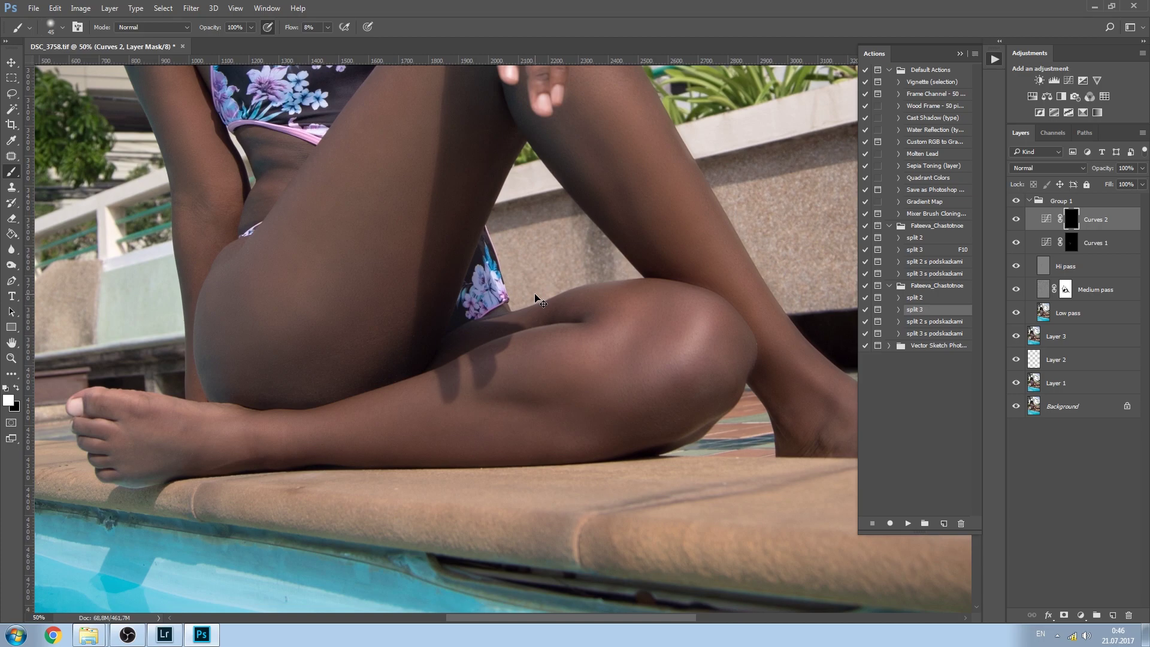
pyautogui.hotkey('ctrl', '-')
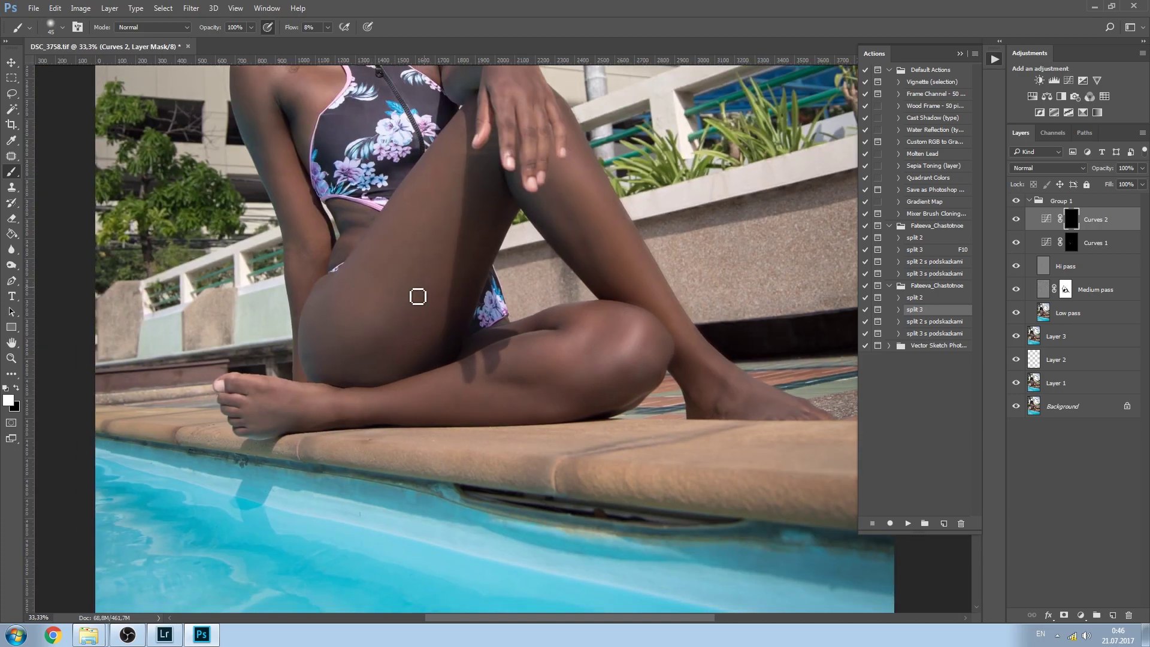
pyautogui.press(']')
pyautogui.press(']')
pyautogui.press(']')
pyautogui.press(']')
pyautogui.press('[')
pyautogui.moveTo(418, 241)
pyautogui.mouseDown()
pyautogui.moveTo(393, 252)
pyautogui.moveTo(426, 242)
pyautogui.moveTo(414, 258)
pyautogui.mouseUp()
pyautogui.press(']')
pyautogui.press('[')
pyautogui.press('[')
pyautogui.press(']')
pyautogui.click(1015, 220)
pyautogui.click(1015, 221)
# Group the Curves 1 and Curves 2 layers and compare the legs with the group hidden.
pyautogui.keyDown('shift'); pyautogui.click(1095, 243); pyautogui.keyUp('shift')
pyautogui.hotkey('ctrl', 'g')
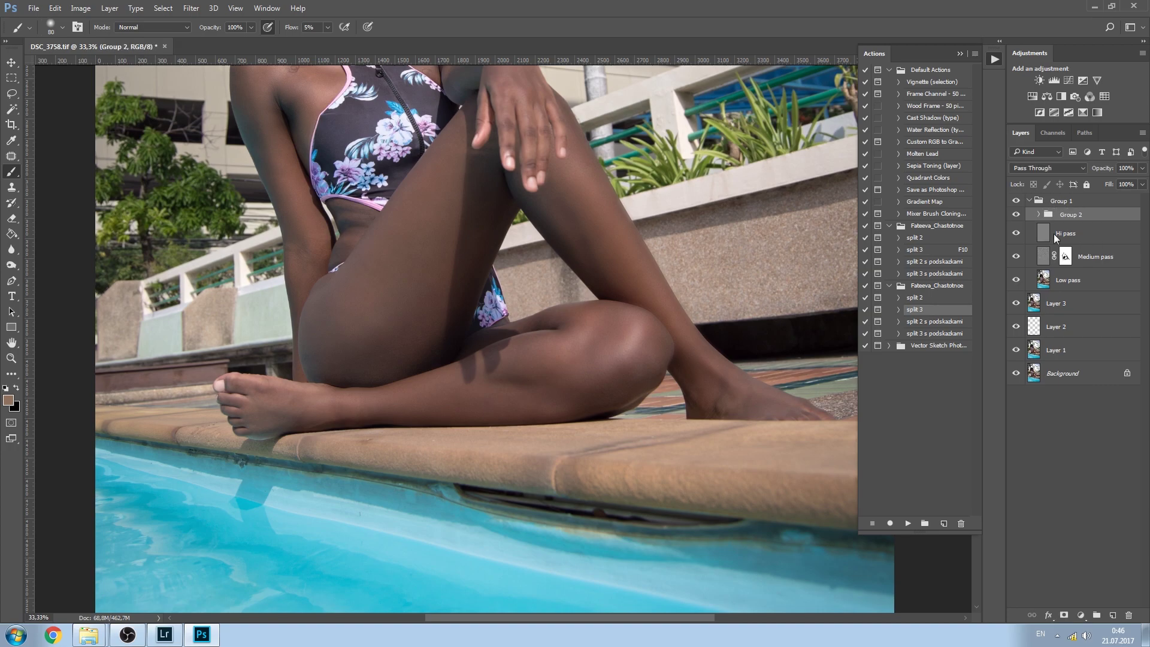
pyautogui.click(1016, 214)
pyautogui.click(1016, 215)
# Compare the whole portrait with and without the Group 2 Curves corrections.
pyautogui.hotkey('ctrl', '-')
pyautogui.hotkey('ctrl', '-')
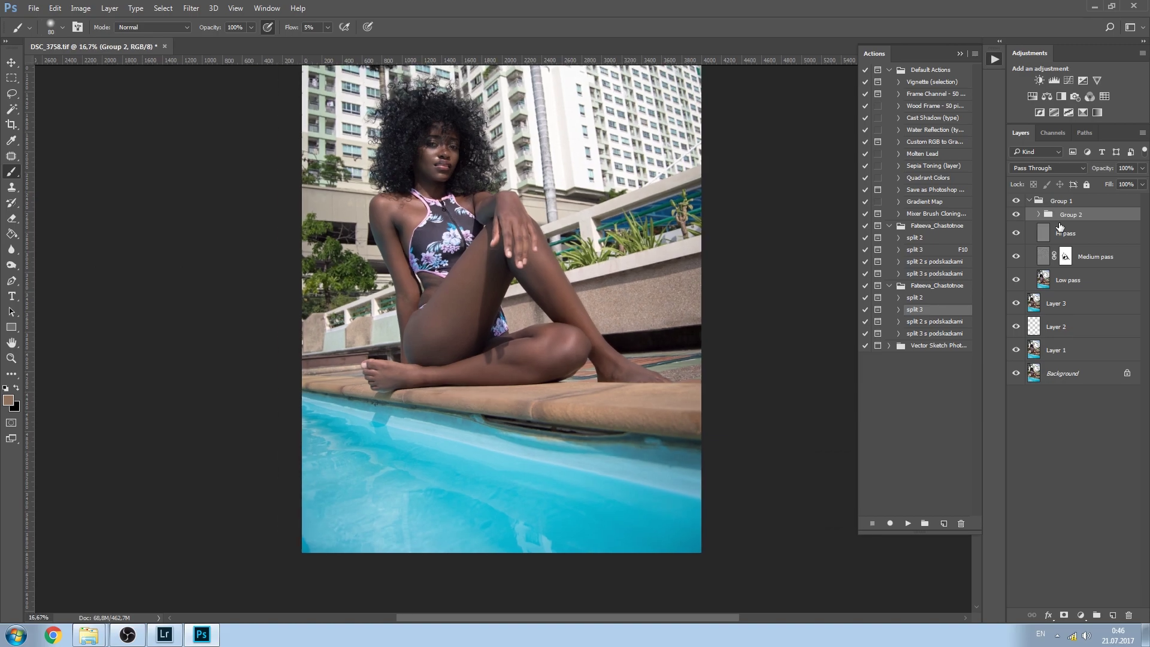
pyautogui.click(1016, 214)
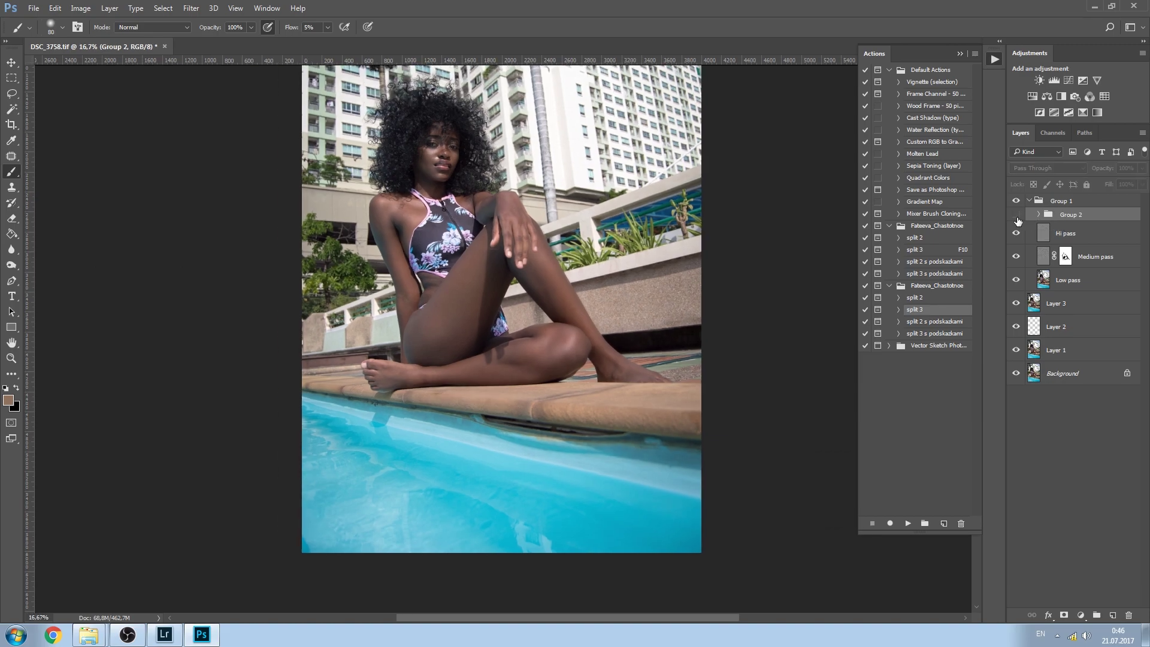
pyautogui.click(1016, 214)
pyautogui.click(1016, 217)
pyautogui.click(1016, 216)
pyautogui.click(1016, 216)
pyautogui.click(1016, 217)
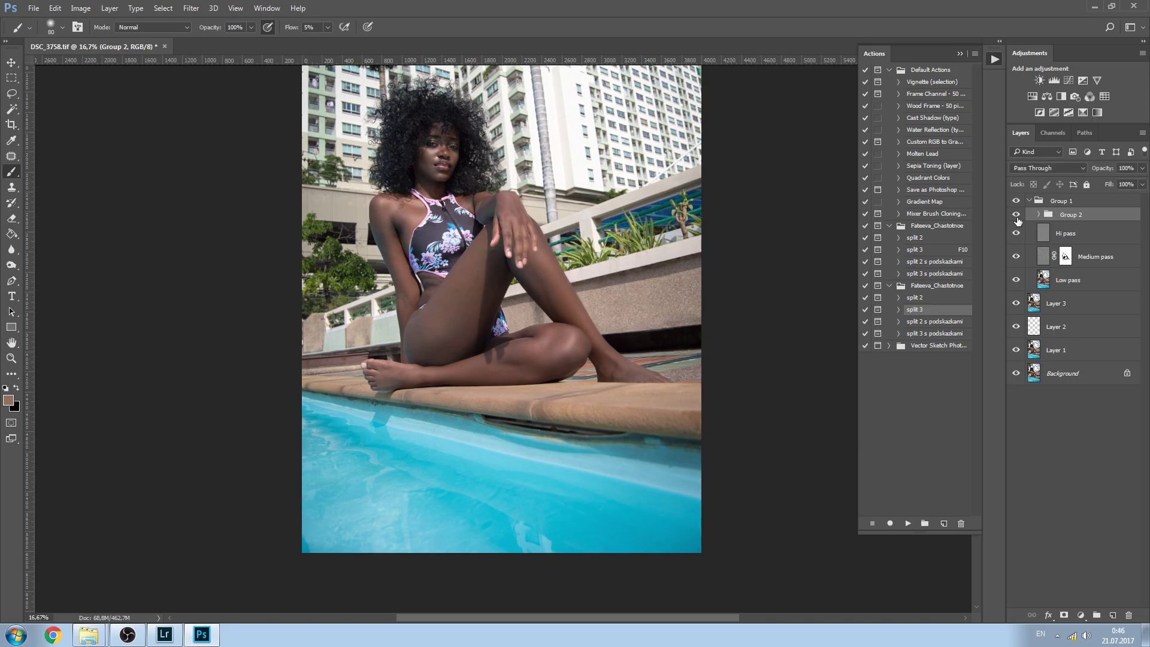
pyautogui.click(1016, 216)
pyautogui.click(1016, 217)
# Add a brightening Curves 3 layer above Curves 2 in Group 2, midpoint input 123, output 134, and invert its mask to black.
pyautogui.scroll(3, 469, 301)
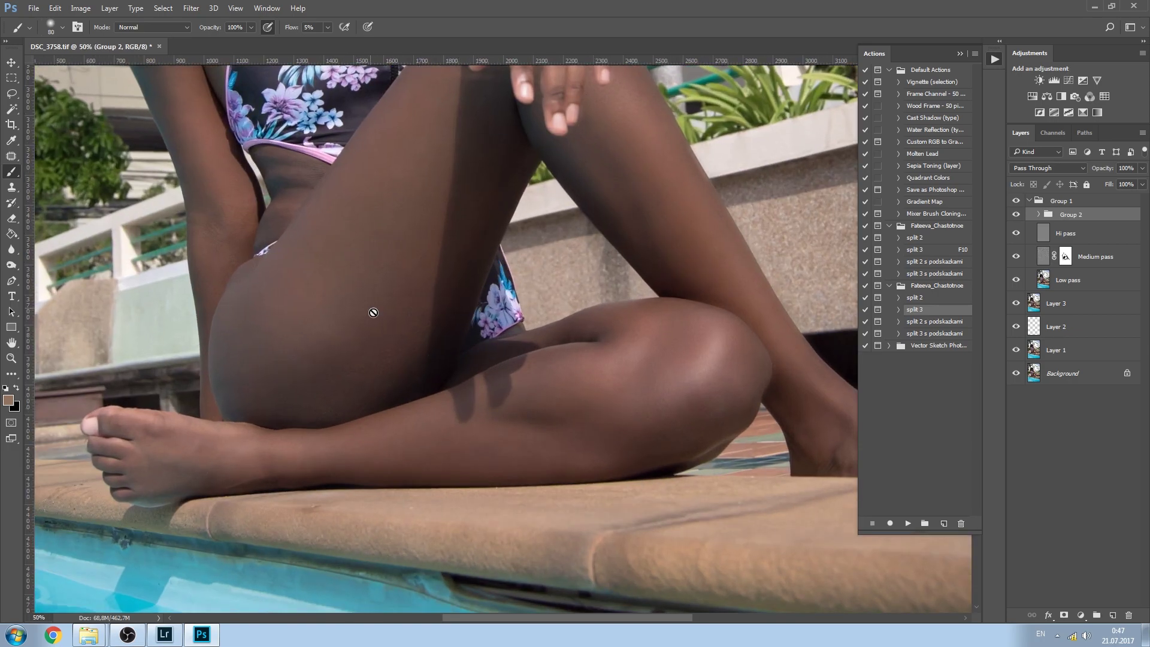
pyautogui.click(1037, 215)
pyautogui.click(1081, 236)
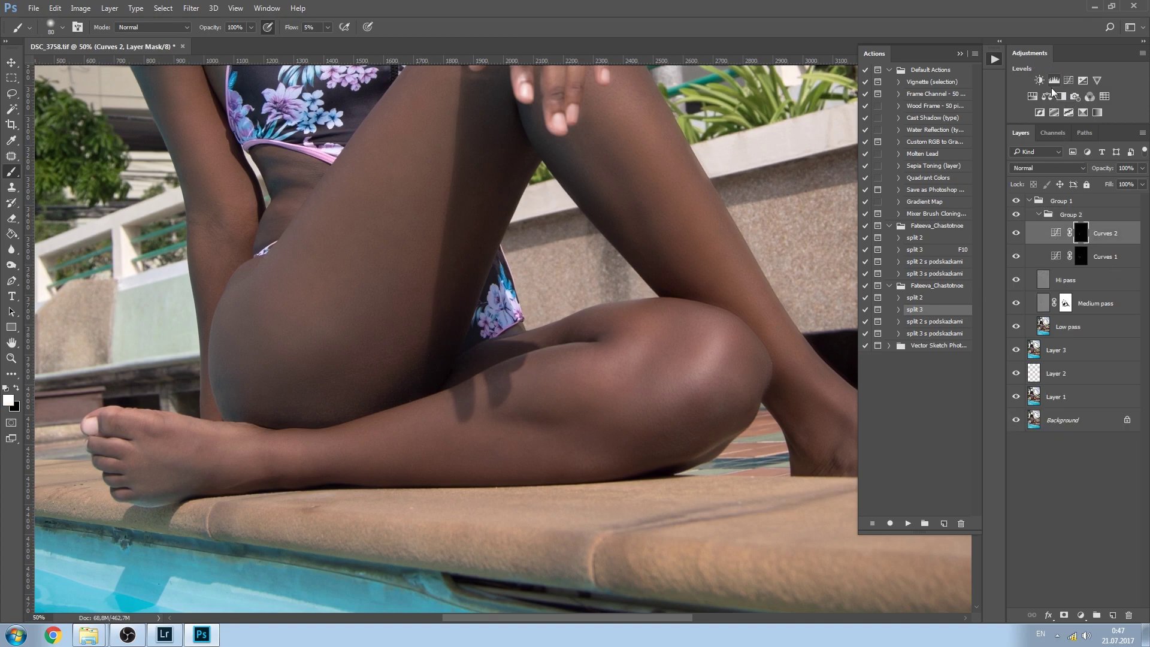
pyautogui.click(1068, 82)
pyautogui.moveTo(891, 303); pyautogui.dragTo(887, 300)
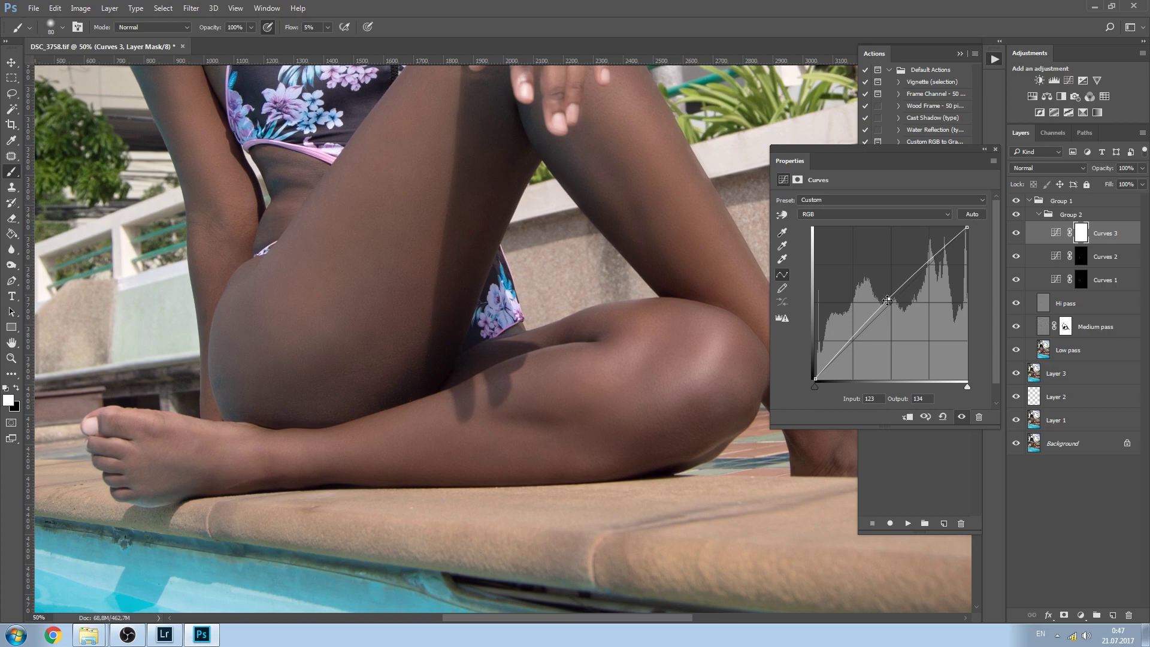
pyautogui.hotkey('ctrl', 'i')
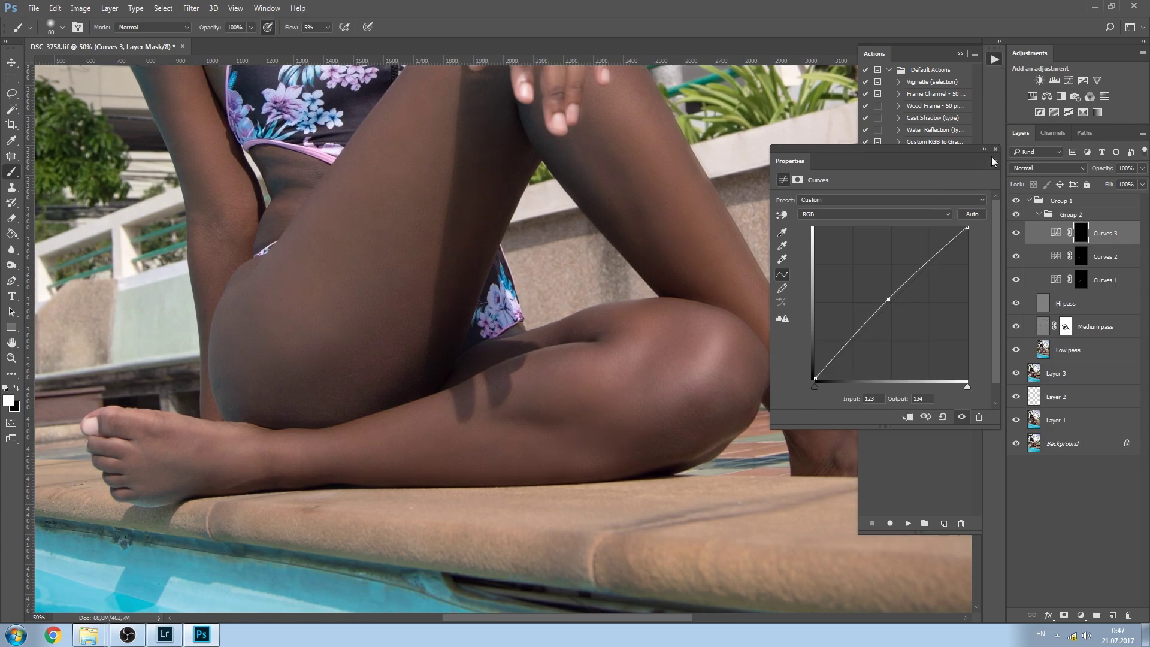
pyautogui.click(994, 149)
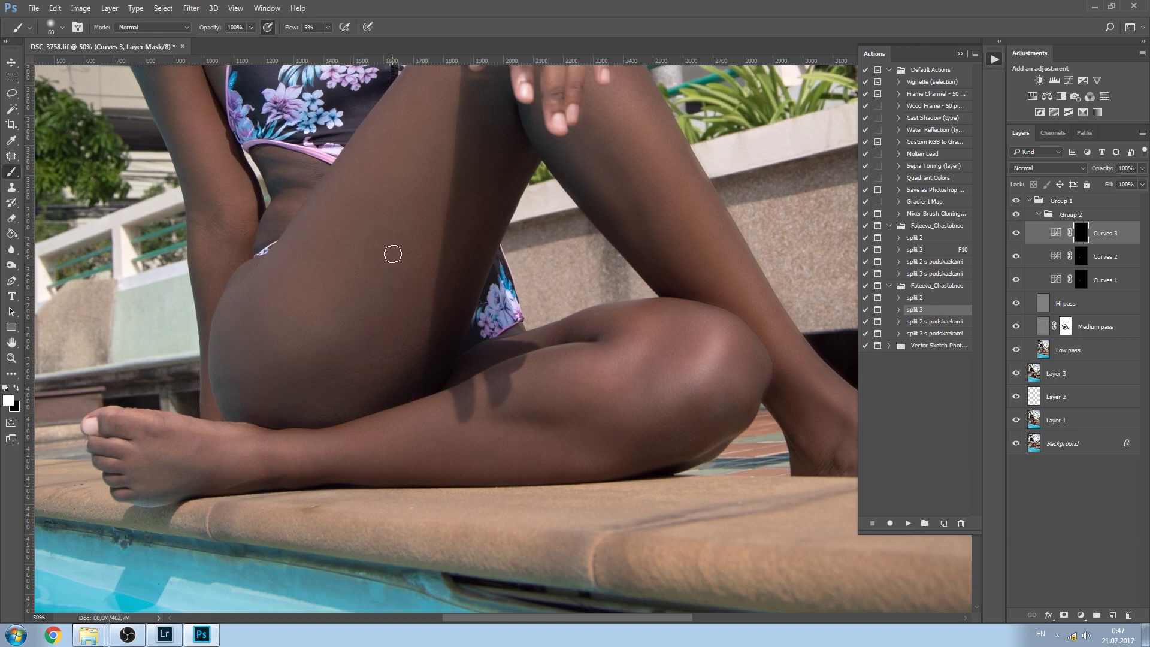
# Lighten dark patches around the hip and thigh by painting the Curves 3 mask in white, comparing with the layer hidden.
pyautogui.moveTo(293, 246); pyautogui.dragTo(320, 261)
pyautogui.press(']')
pyautogui.press(']')
pyautogui.press('[')
pyautogui.press('[')
pyautogui.click(1017, 235)
pyautogui.click(1018, 236)
# Even out the remaining dark skin areas on the Curves 3 mask with varying brush sizes and check the whole portrait.
pyautogui.press('[')
pyautogui.press(']')
pyautogui.press('[')
pyautogui.press('[')
pyautogui.press(']')
pyautogui.press(']')
pyautogui.press('[')
pyautogui.press(']')
pyautogui.press(']')
pyautogui.hotkey('ctrl', '-')
pyautogui.hotkey('ctrl', '-')
pyautogui.hotkey('ctrl', '-')
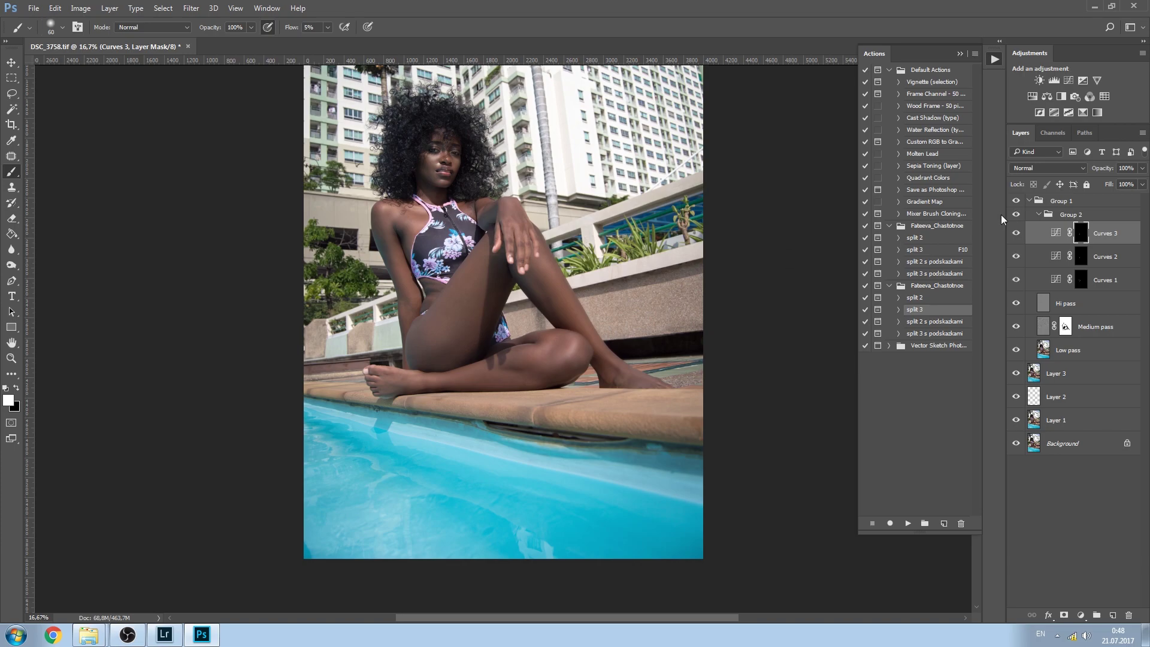
# Add a darkening Curves 4 layer with its midpoint at input 132, output 122, and invert its mask to black.
pyautogui.hotkey('ctrl', '+')
pyautogui.hotkey('ctrl', '+')
pyautogui.hotkey('ctrl', '+')
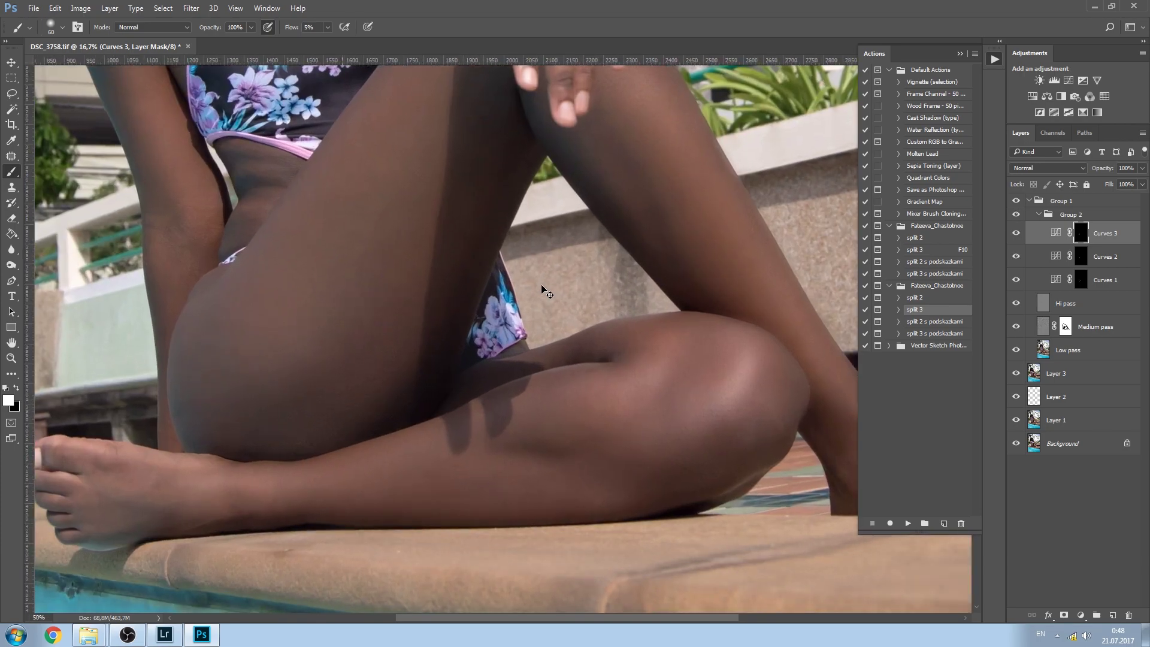
pyautogui.hotkey('ctrl', '+')
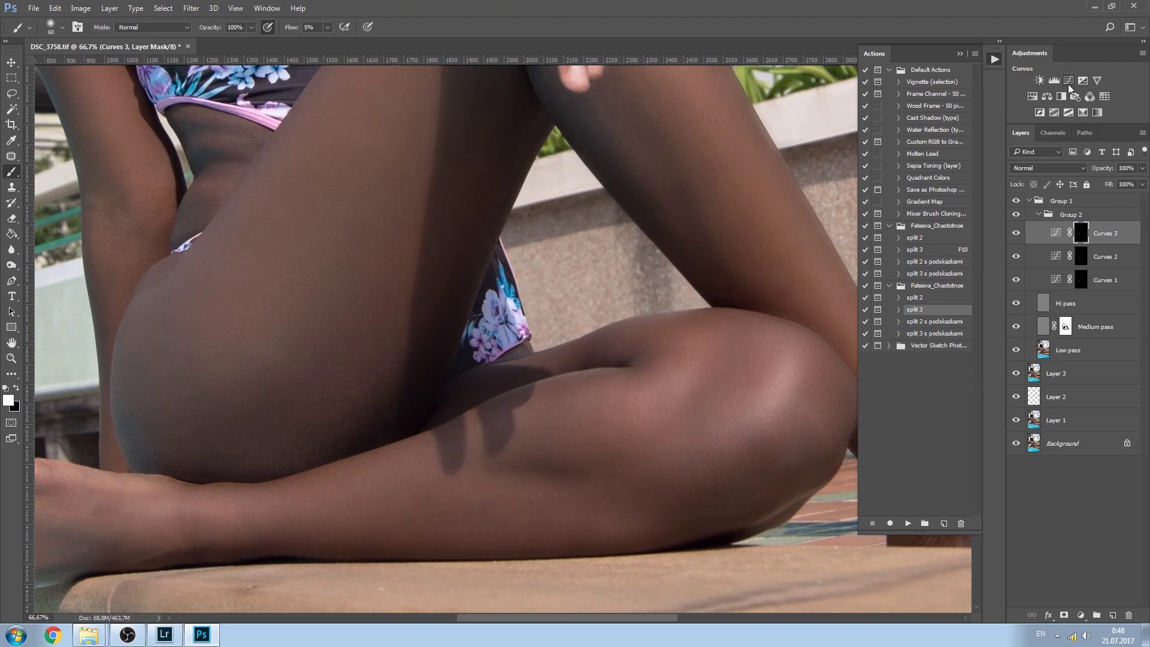
pyautogui.click(1068, 81)
pyautogui.click(893, 304)
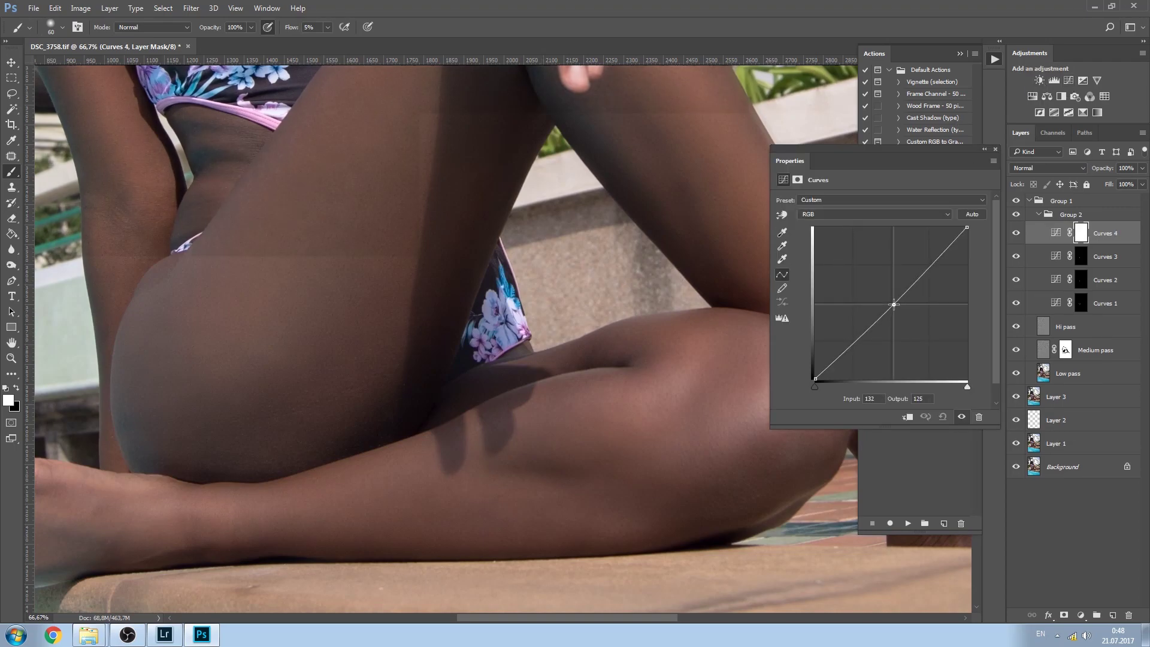
pyautogui.moveTo(893, 304); pyautogui.dragTo(894, 306)
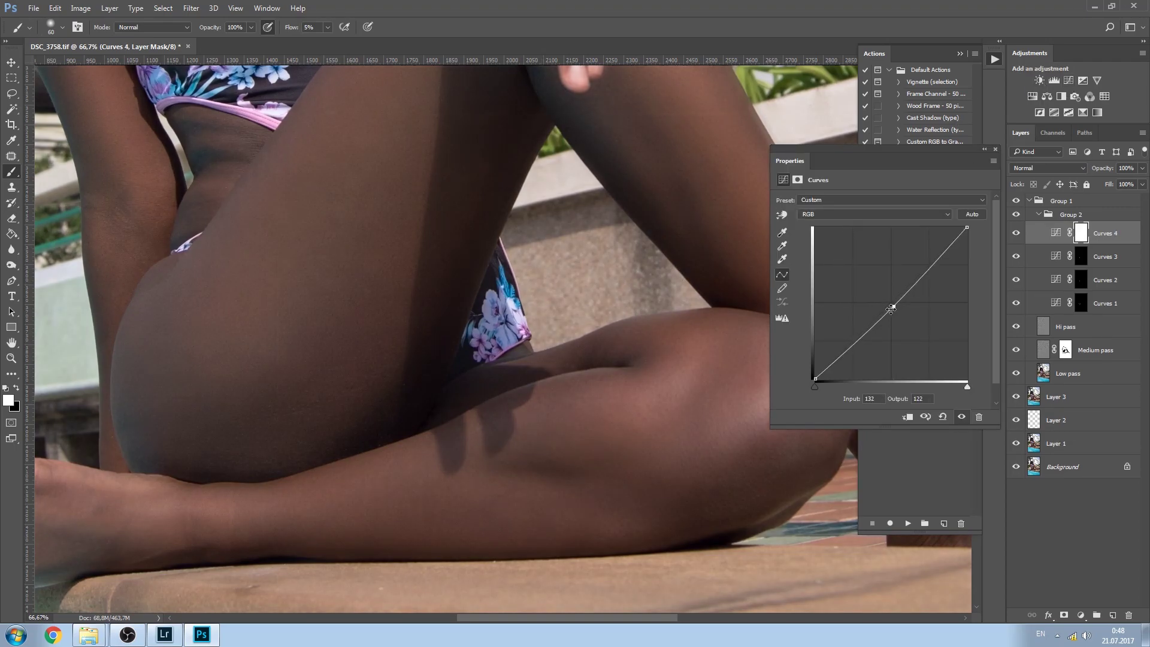
pyautogui.hotkey('ctrl', 'i')
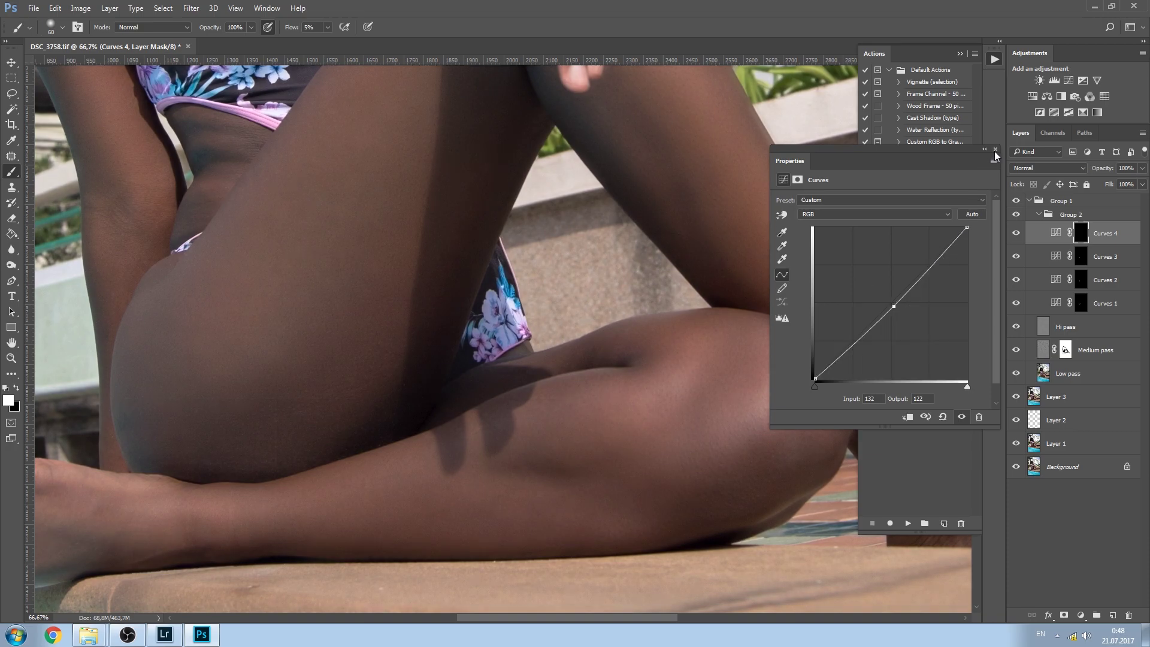
pyautogui.click(994, 150)
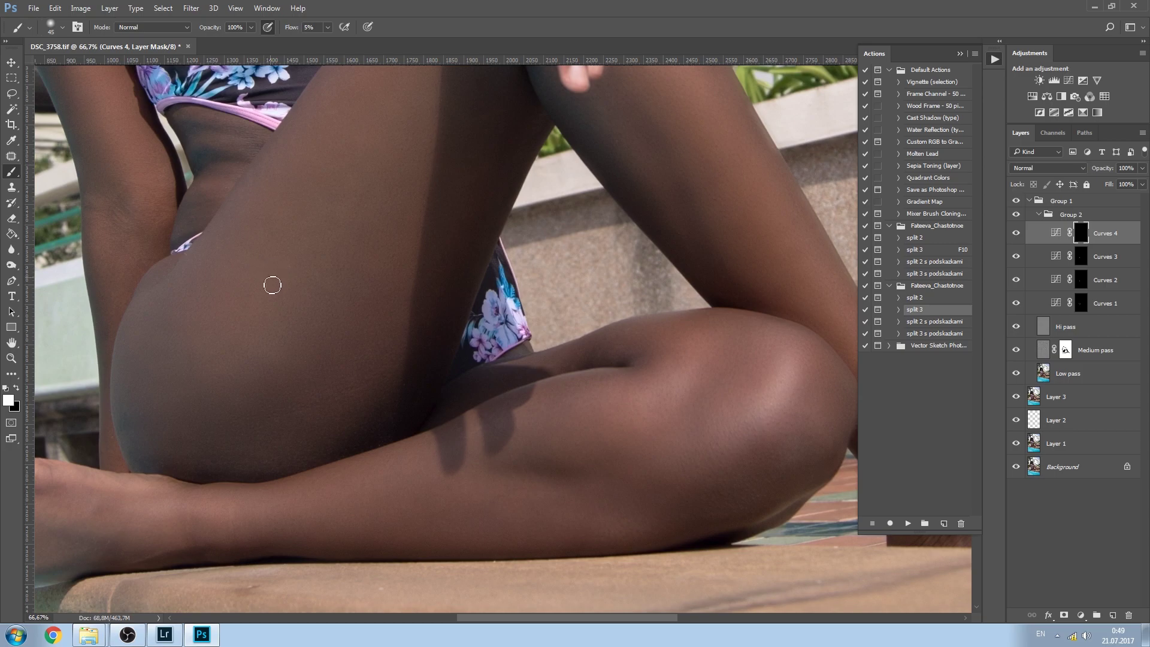
# Darken the light patches on the thigh by painting the Curves 4 mask in white, comparing with the layer hidden.
pyautogui.moveTo(285, 280)
pyautogui.mouseDown()
pyautogui.moveTo(239, 301)
pyautogui.moveTo(277, 316)
pyautogui.mouseUp()
pyautogui.press(']')
pyautogui.press(']')
pyautogui.press(']')
pyautogui.click(1016, 234)
pyautogui.click(1016, 234)
# Set the Curves 4 midpoint to input 130, output 123, and check the whole portrait.
pyautogui.doubleClick(1056, 235)
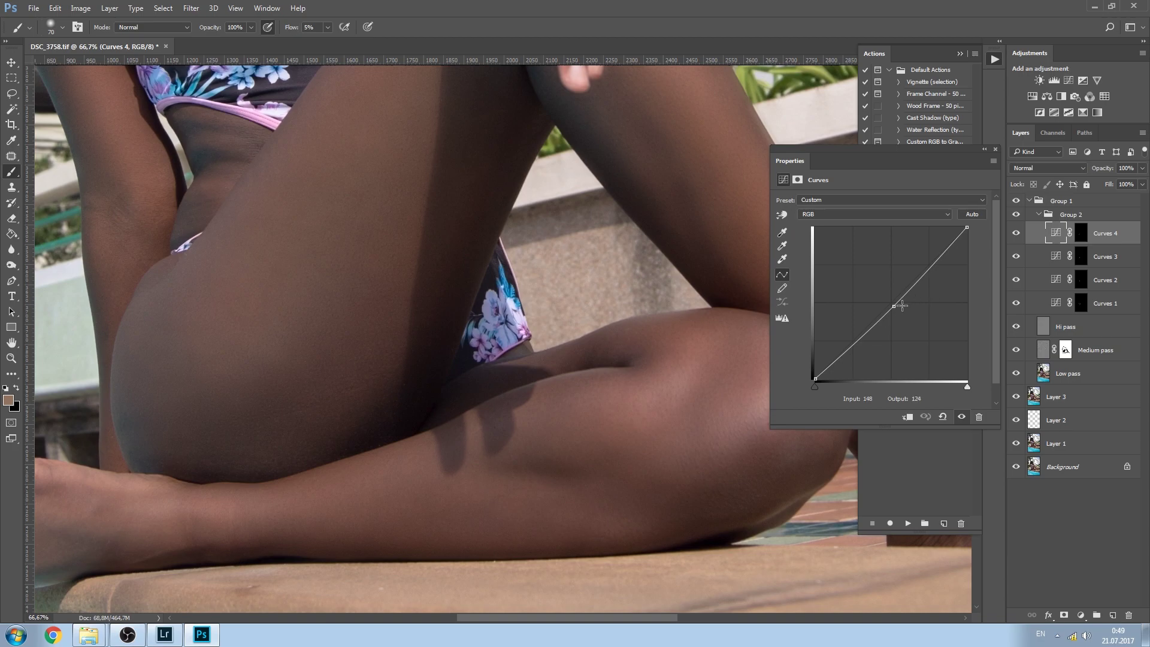
pyautogui.moveTo(894, 306); pyautogui.dragTo(892, 305)
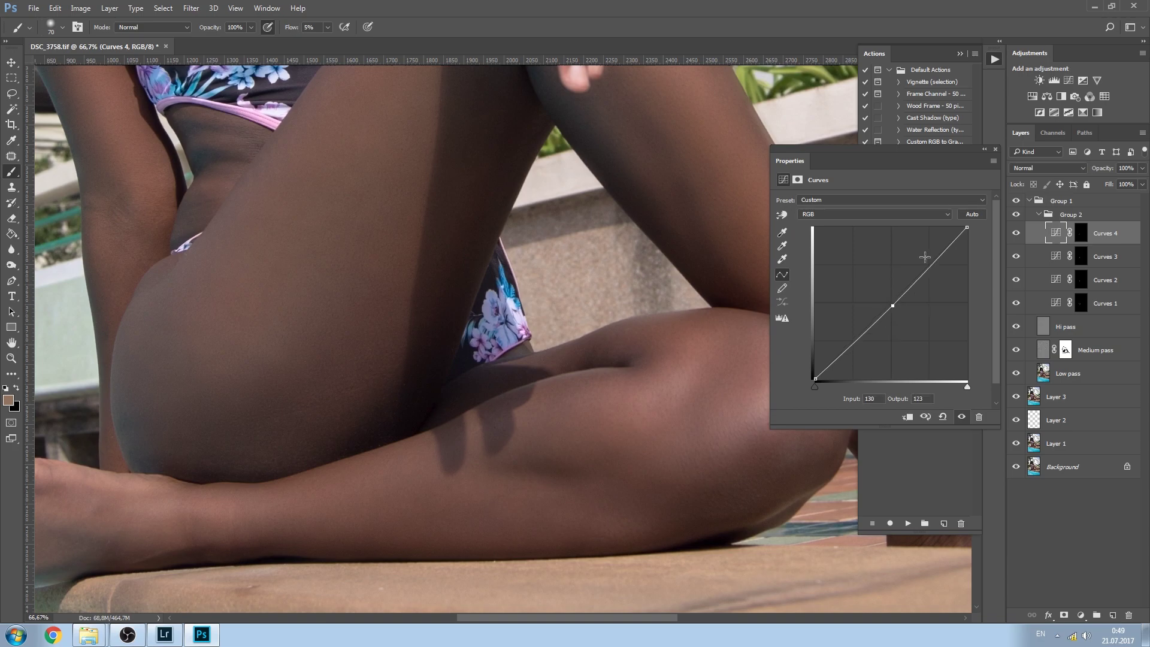
pyautogui.click(995, 150)
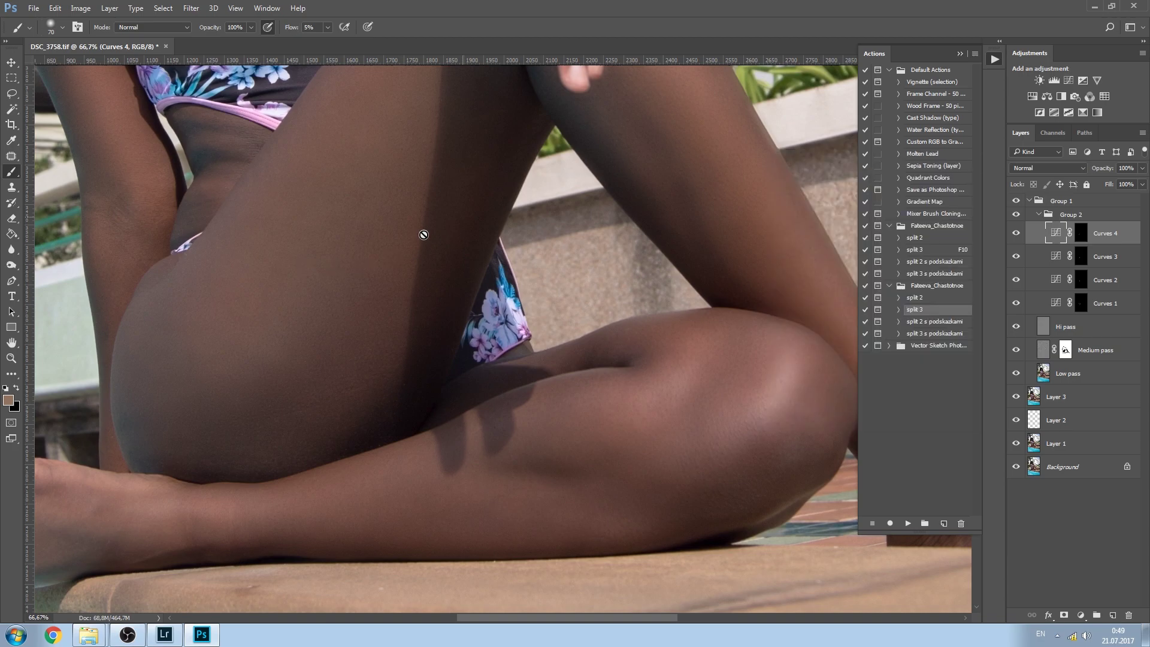
pyautogui.hotkey('ctrl', '-')
pyautogui.hotkey('ctrl', '-')
pyautogui.hotkey('ctrl', '-')
pyautogui.hotkey('ctrl', '-')
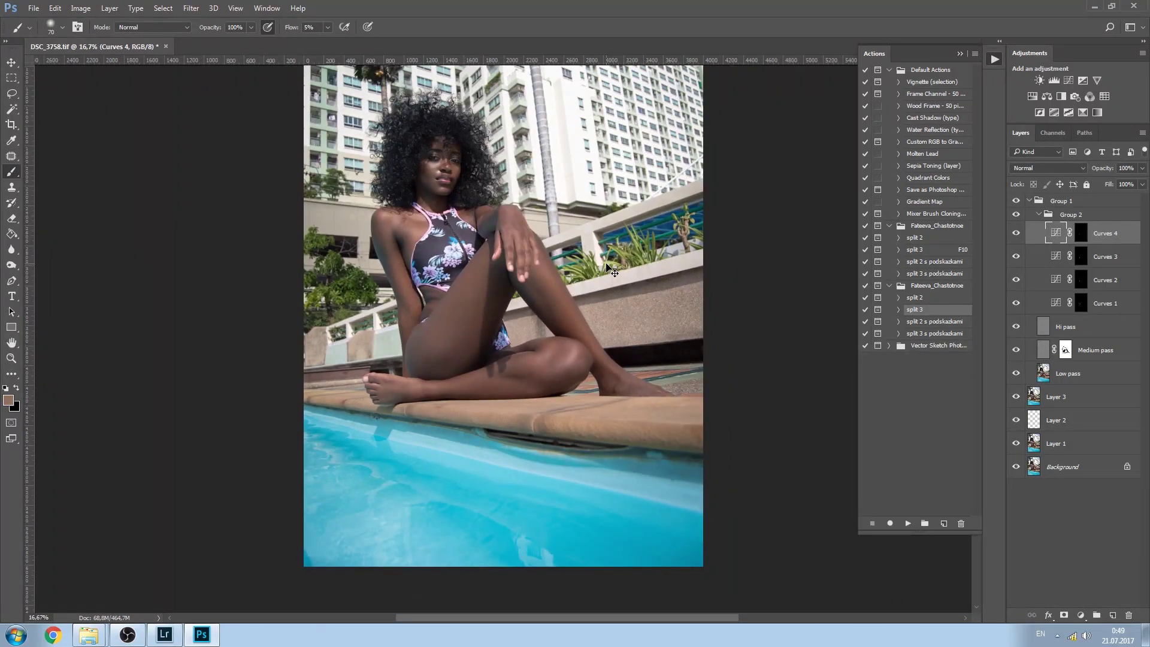
# Target the Curves 4 mask and darken the remaining light patches on the thigh in white, comparing with the layer hidden.
pyautogui.hotkey('ctrl', '+')
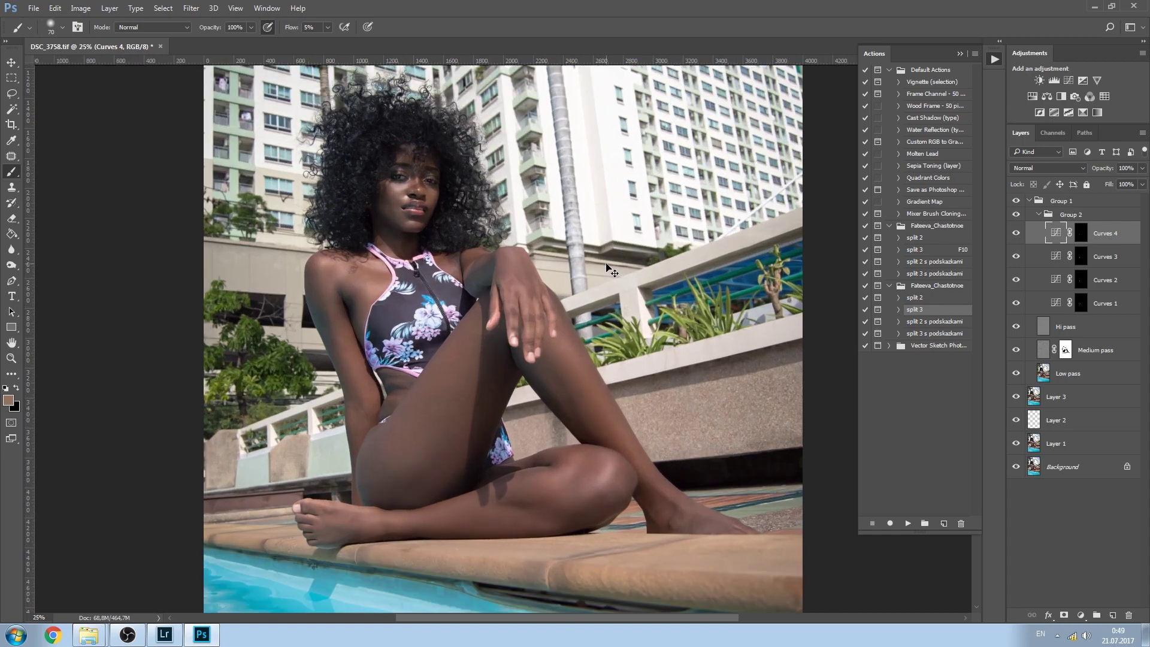
pyautogui.hotkey('ctrl', '+')
pyautogui.hotkey('ctrl', '+')
pyautogui.hotkey('ctrl', '+')
pyautogui.hotkey('ctrl', '+')
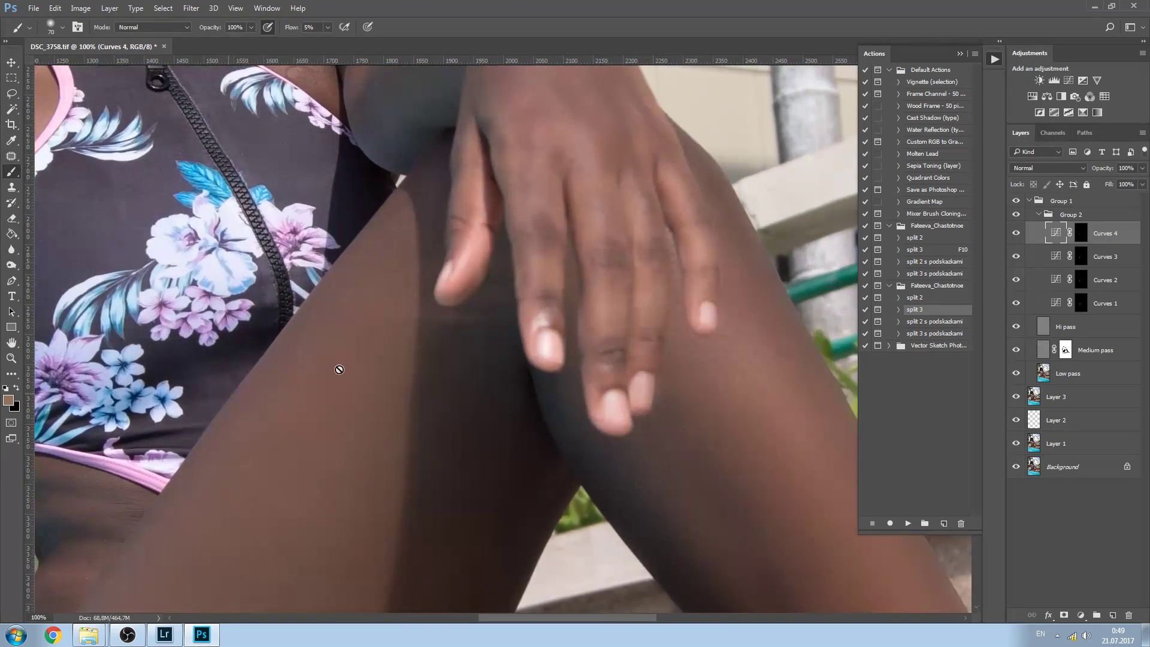
pyautogui.moveTo(336, 428); pyautogui.dragTo(474, 145)
pyautogui.moveTo(431, 401); pyautogui.dragTo(443, 355)
pyautogui.click(1081, 233)
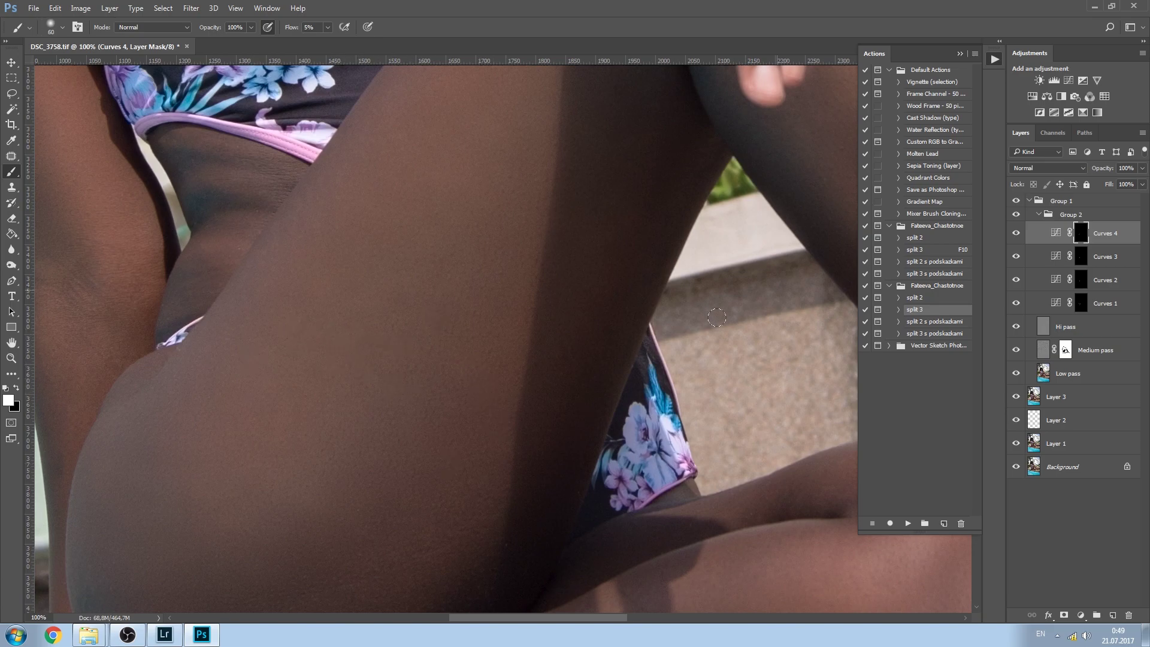
pyautogui.click(1015, 235)
pyautogui.click(1016, 235)
pyautogui.press(']')
pyautogui.press(']')
# Check the whole portrait and select Group 1, which holds the frequency-separation and Curves layers.
pyautogui.hotkey('ctrl', '-')
pyautogui.hotkey('ctrl', '-')
pyautogui.hotkey('ctrl', '-')
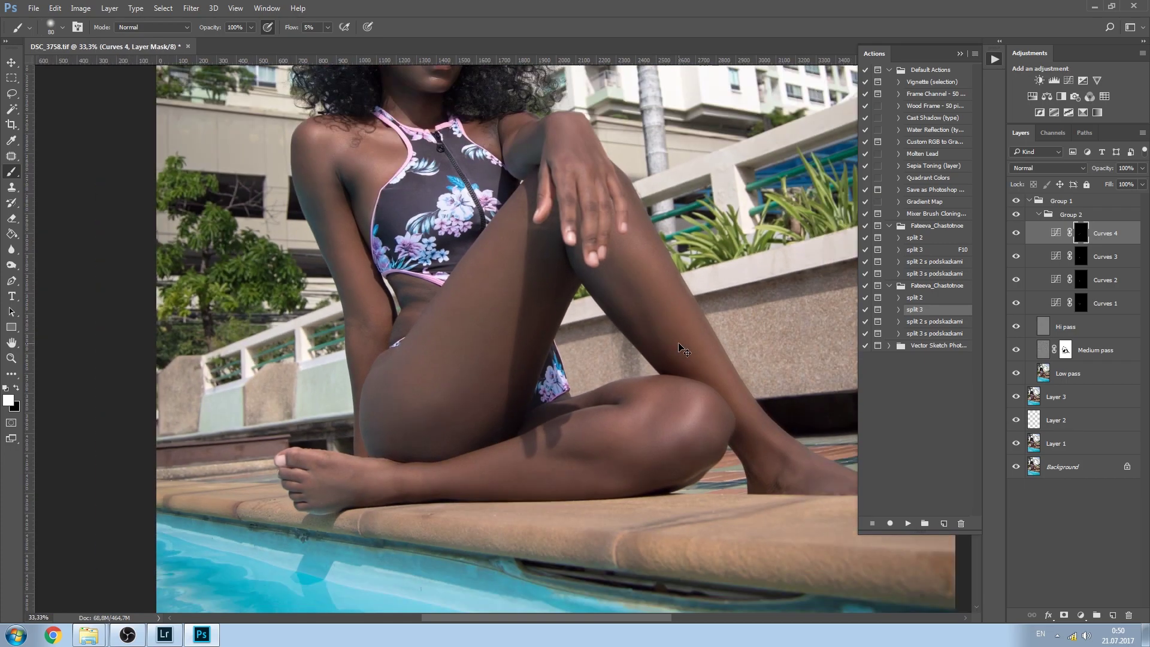
pyautogui.hotkey('ctrl', '-')
pyautogui.hotkey('ctrl', '-')
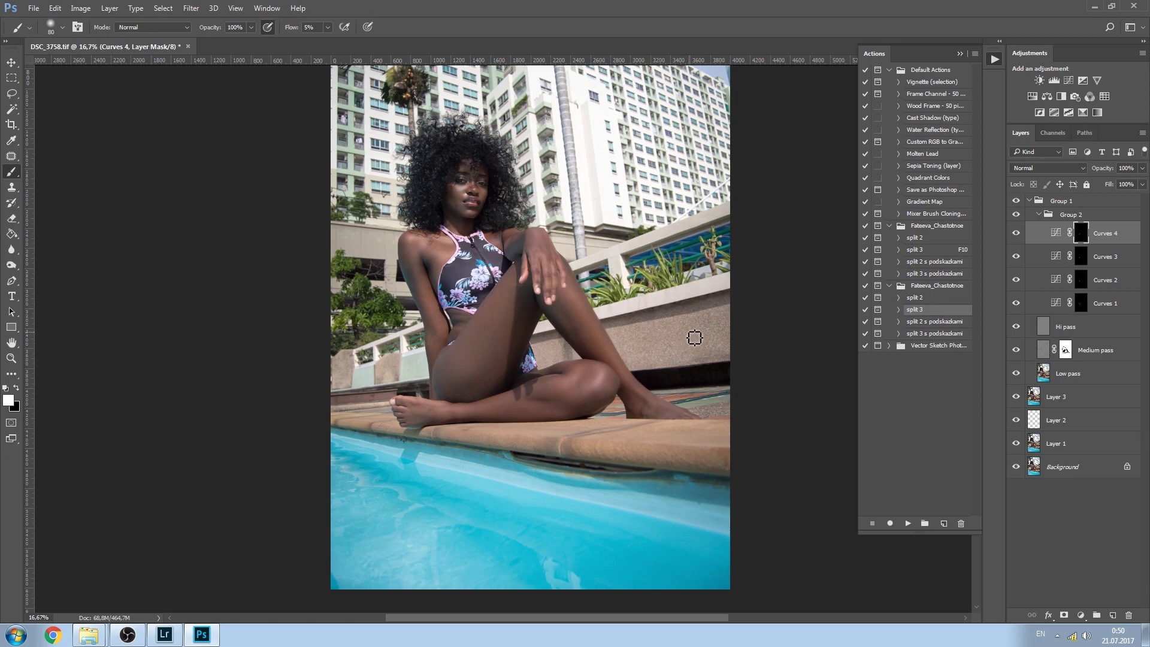
pyautogui.click(1069, 205)
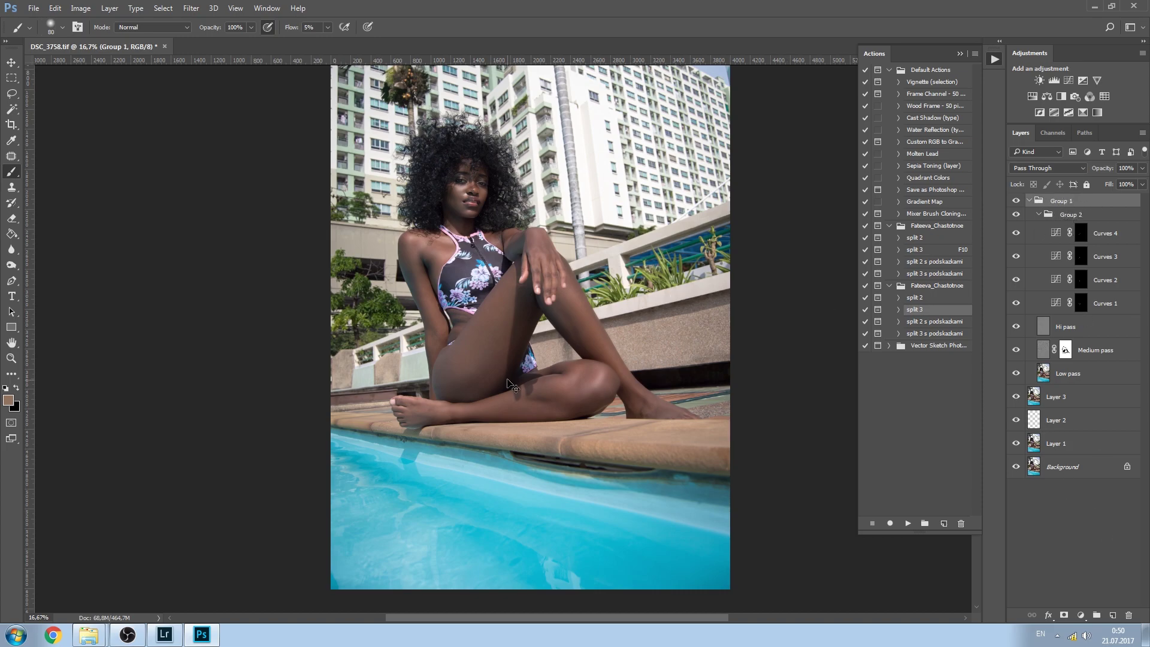
# Add a monochrome Channel Mixer adjustment layer inside Group 1, directly above Group 2.
pyautogui.hotkey('ctrl', '-')
pyautogui.hotkey('ctrl', '+')
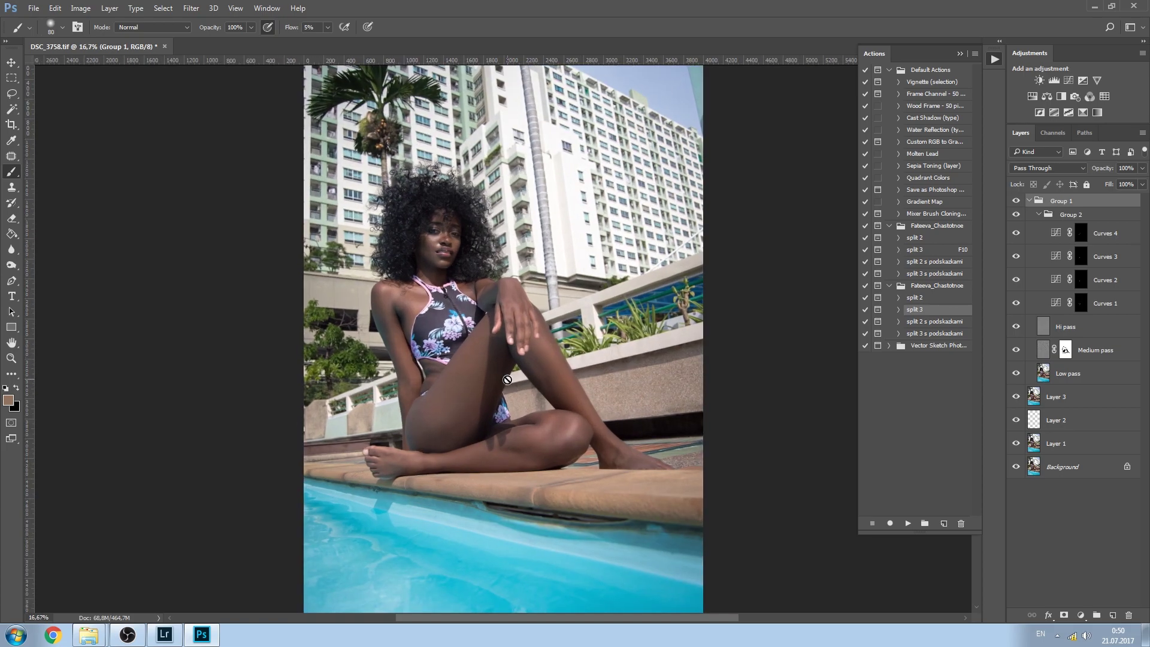
pyautogui.click(1059, 214)
pyautogui.click(1057, 204)
pyautogui.click(1059, 216)
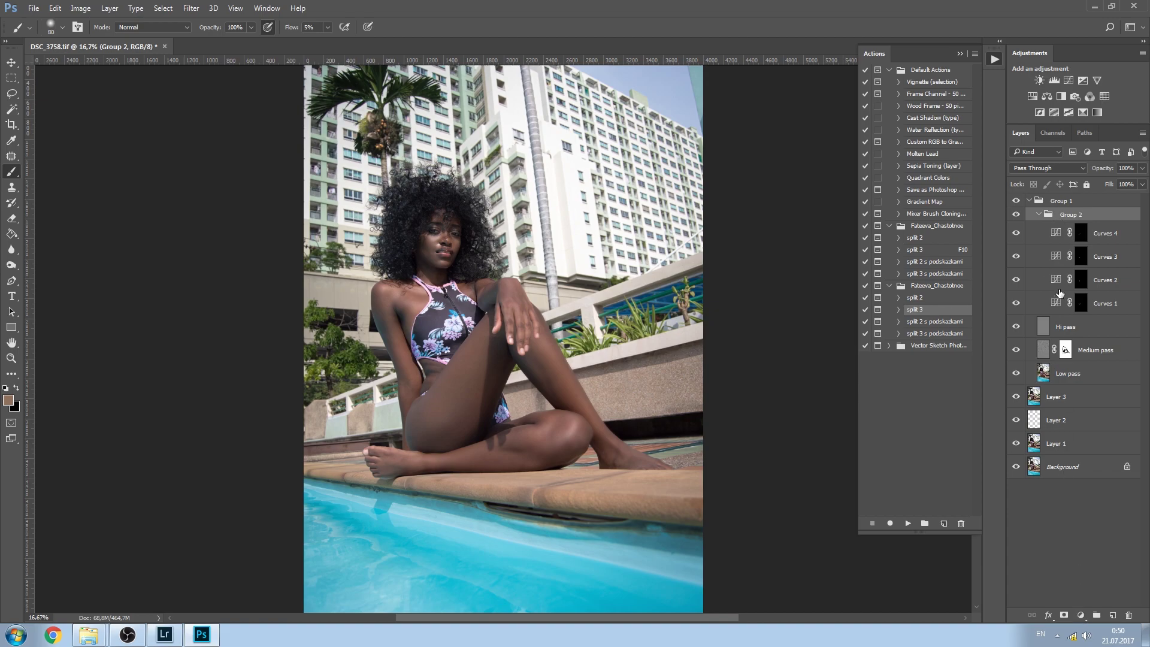
pyautogui.click(1084, 204)
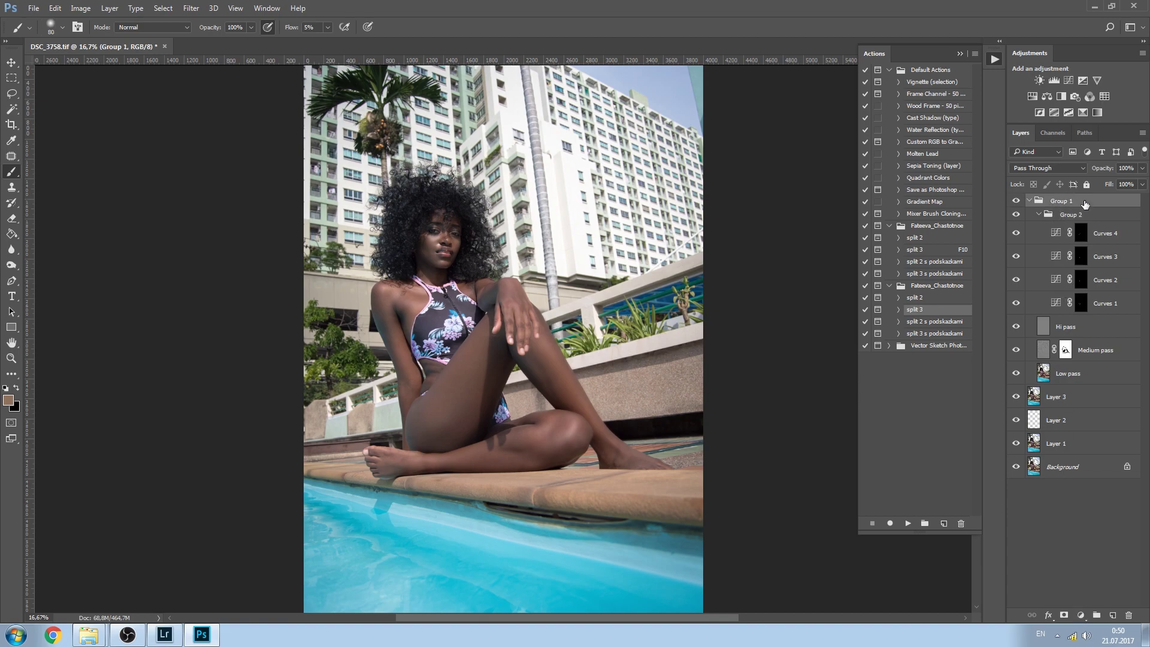
pyautogui.click(1080, 615)
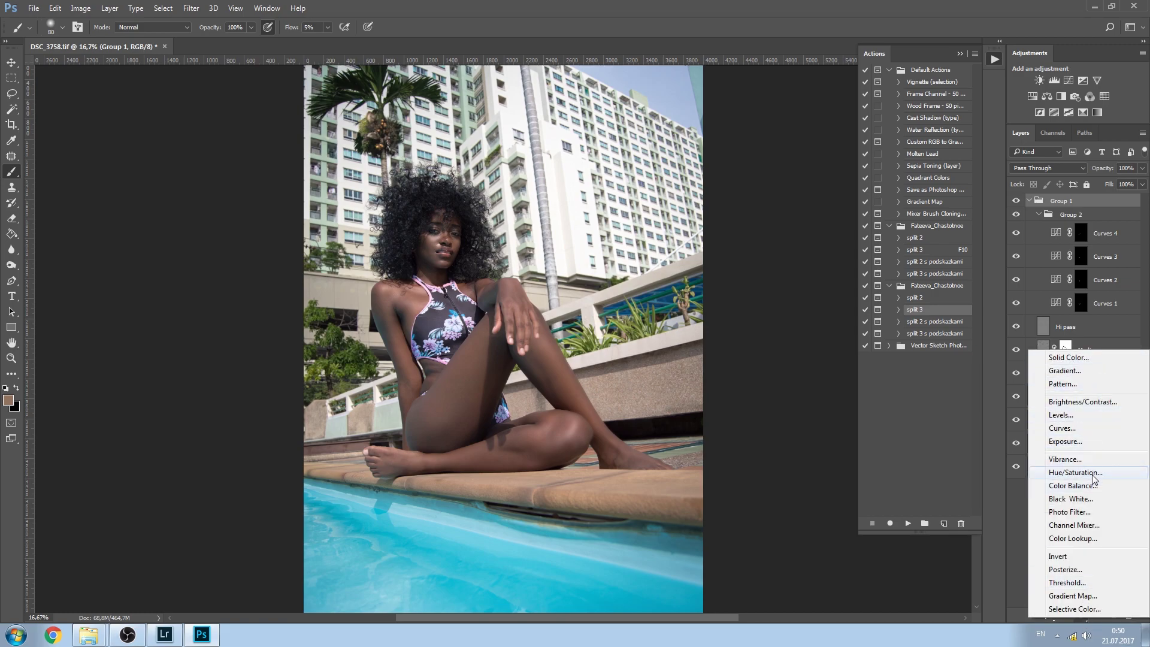
pyautogui.click(1090, 527)
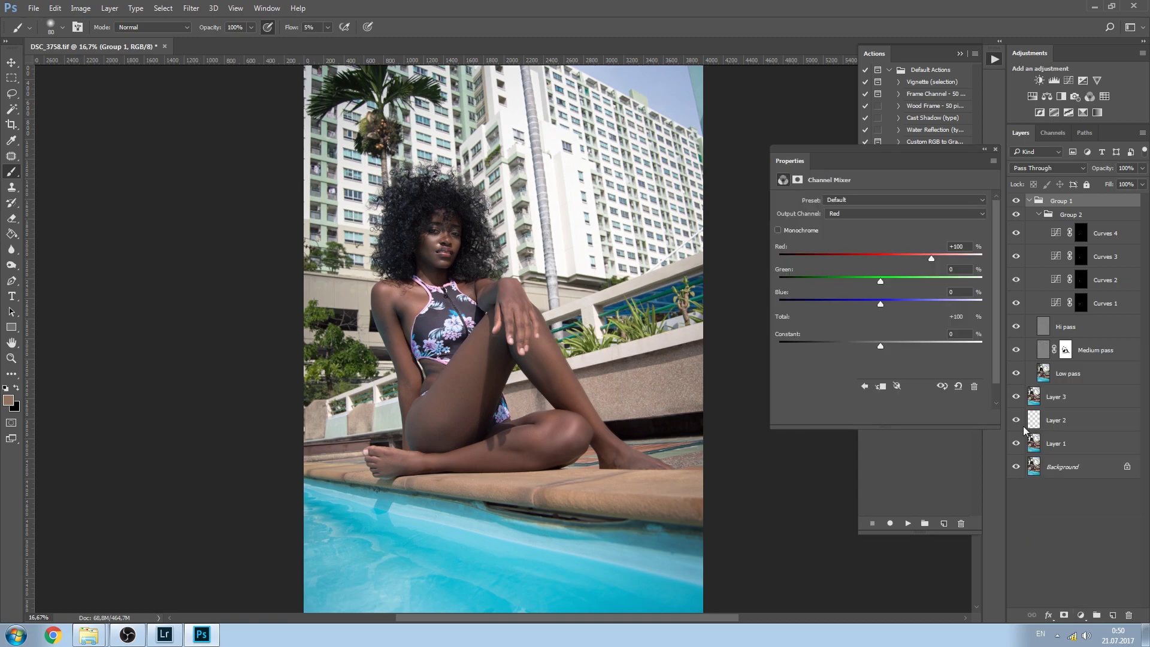
pyautogui.click(796, 230)
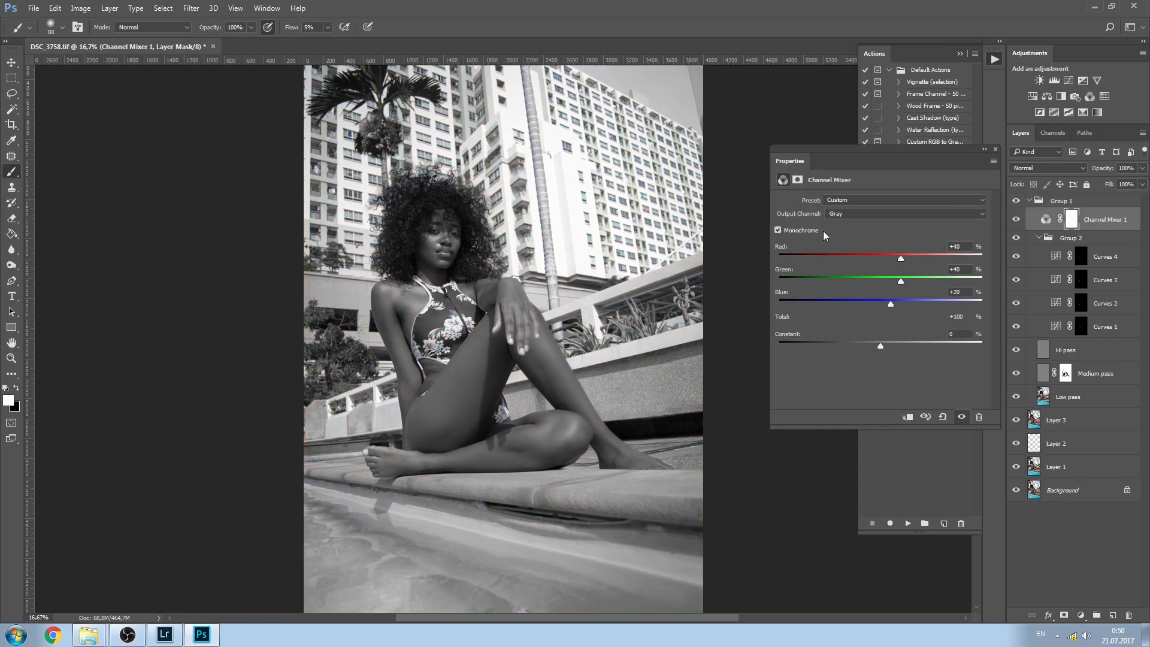
# Try a darker monochrome Channel Mixer blend with very little red, green at +62 and blue at +15.
pyautogui.moveTo(898, 261); pyautogui.dragTo(906, 282)
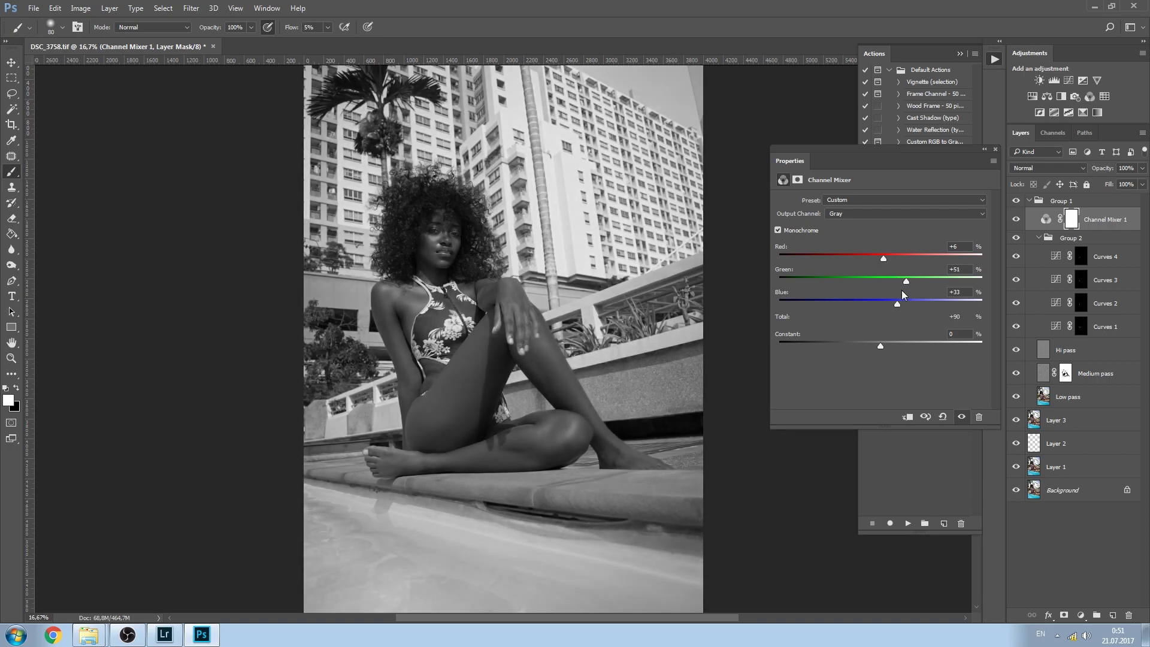
pyautogui.moveTo(907, 278); pyautogui.dragTo(890, 305)
pyautogui.moveTo(883, 257); pyautogui.dragTo(879, 259)
pyautogui.moveTo(889, 306); pyautogui.dragTo(889, 305)
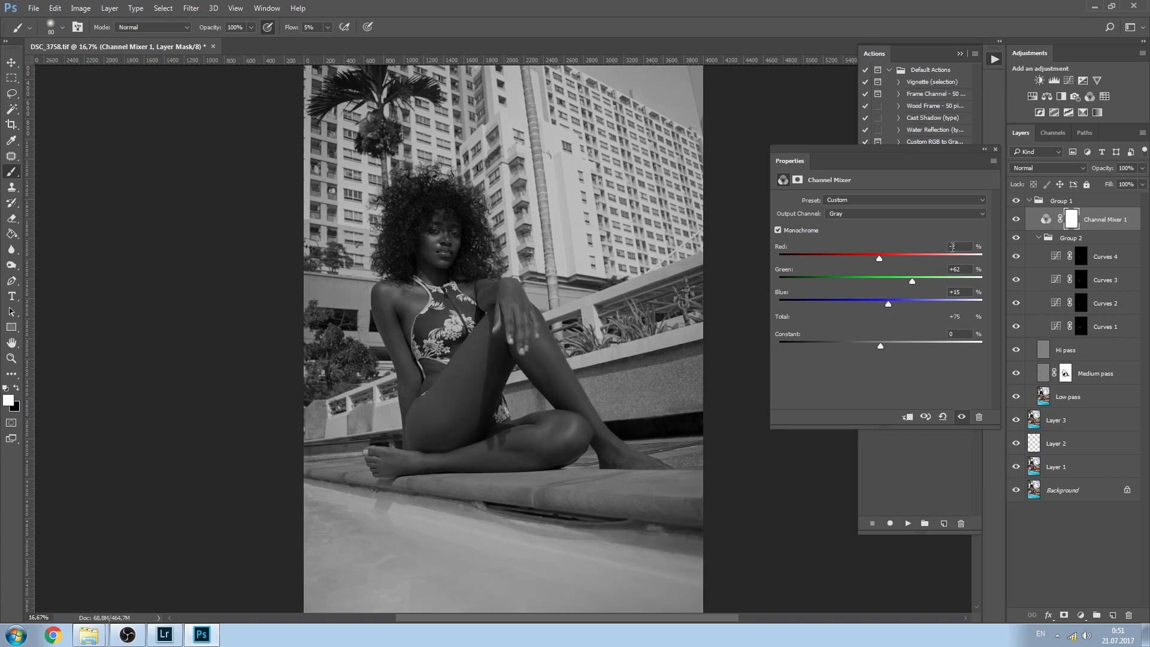
# Set the monochrome Channel Mixer to red 0, green 75 and blue 25 percent, and change the layer's blend mode to Multiply.
pyautogui.press('Delete')
pyautogui.press('Delete')
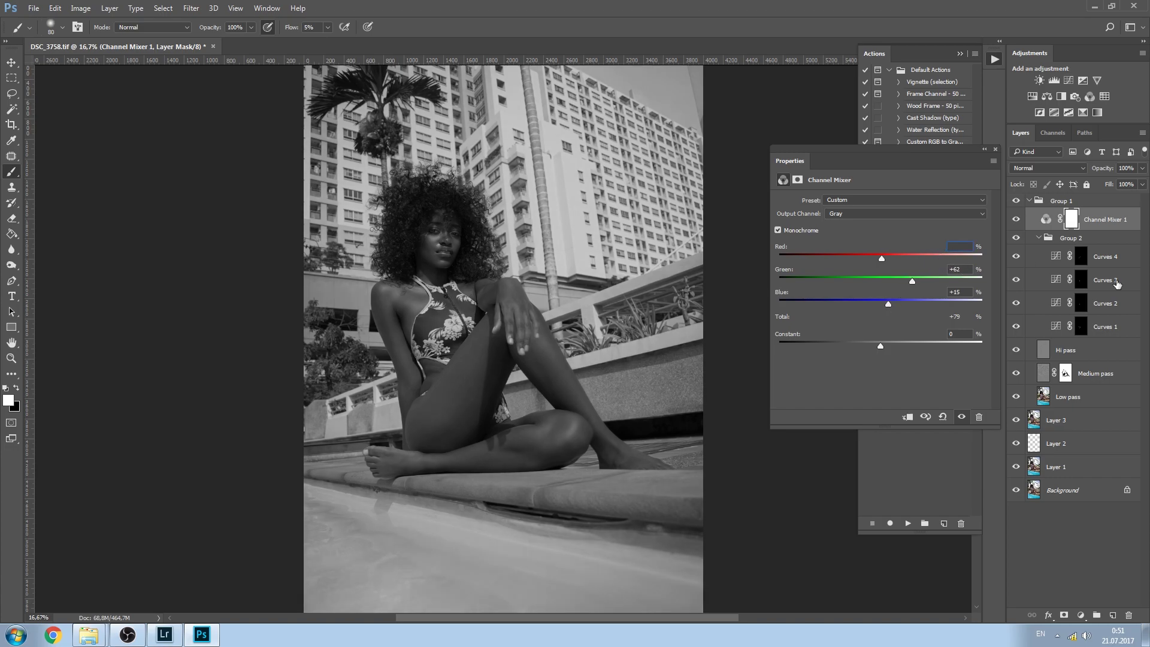
pyautogui.write('0')
pyautogui.press('Tab')
pyautogui.write('75')
pyautogui.press('Tab')
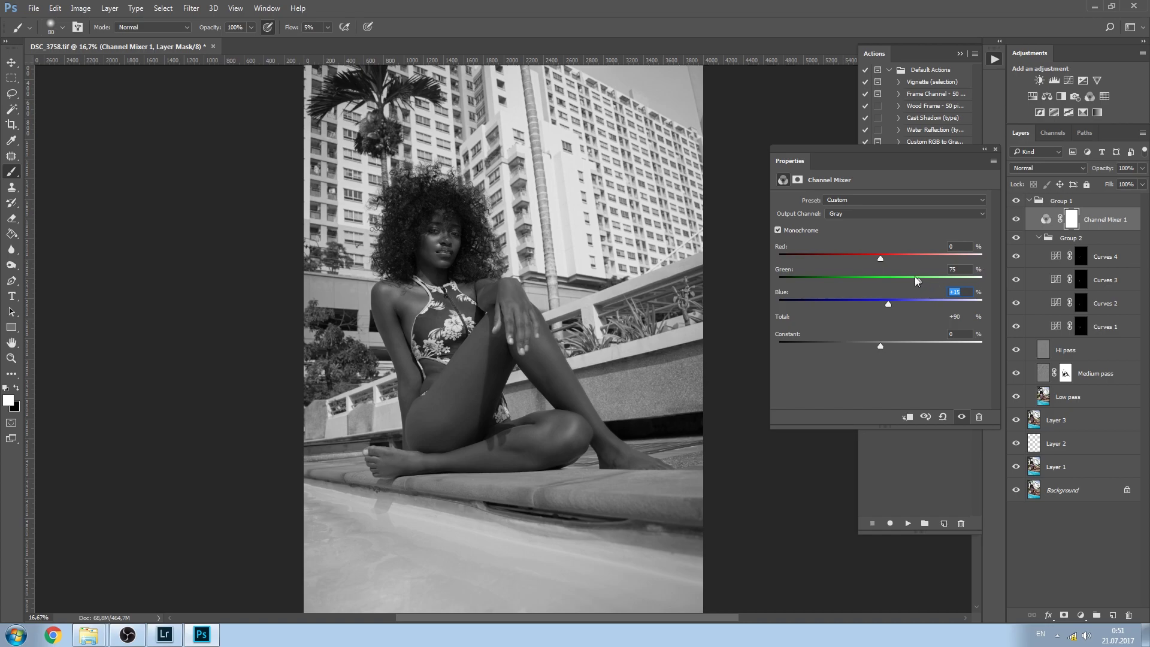
pyautogui.moveTo(889, 303); pyautogui.dragTo(971, 292)
pyautogui.write('5')
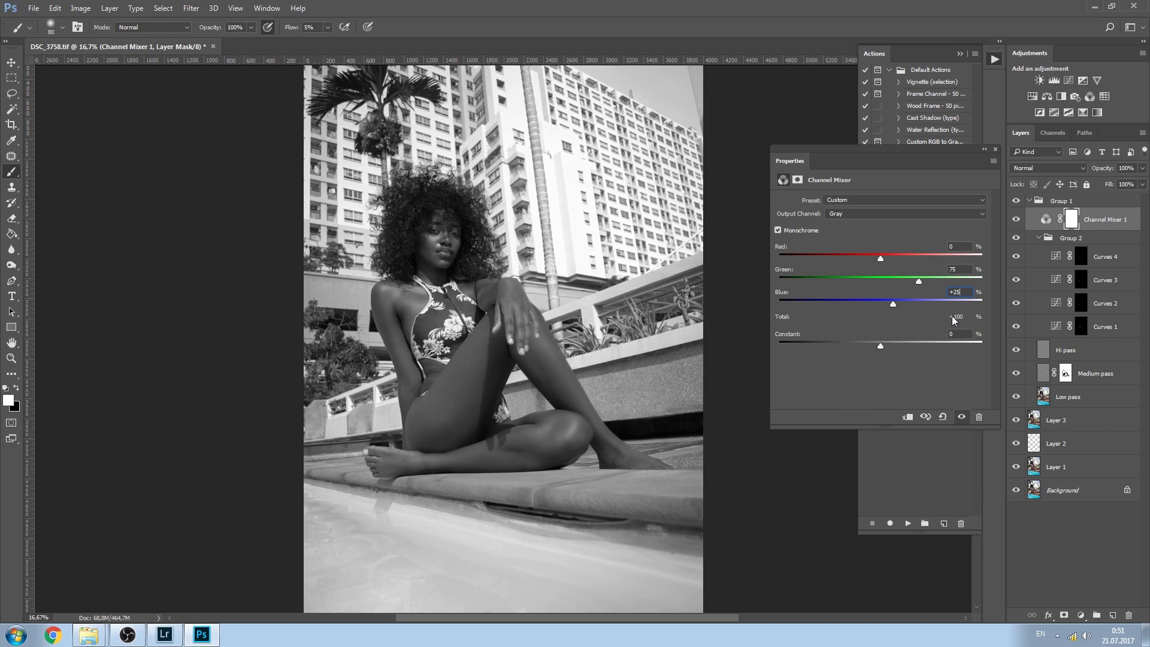
pyautogui.click(996, 149)
pyautogui.click(1029, 168)
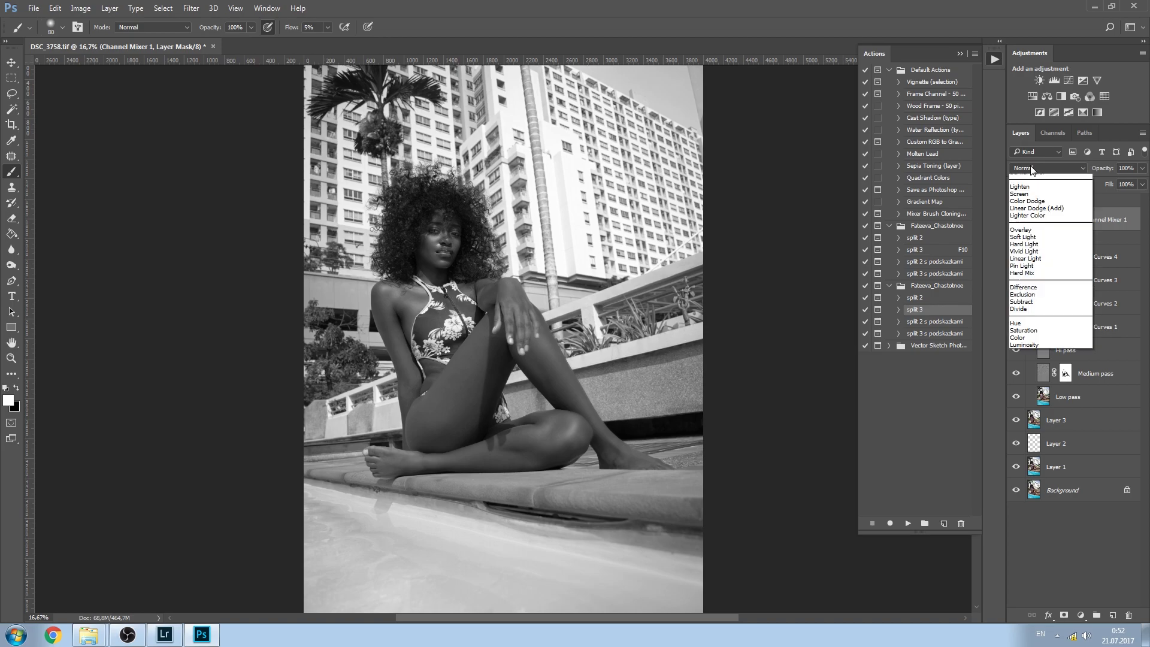
pyautogui.click(1042, 209)
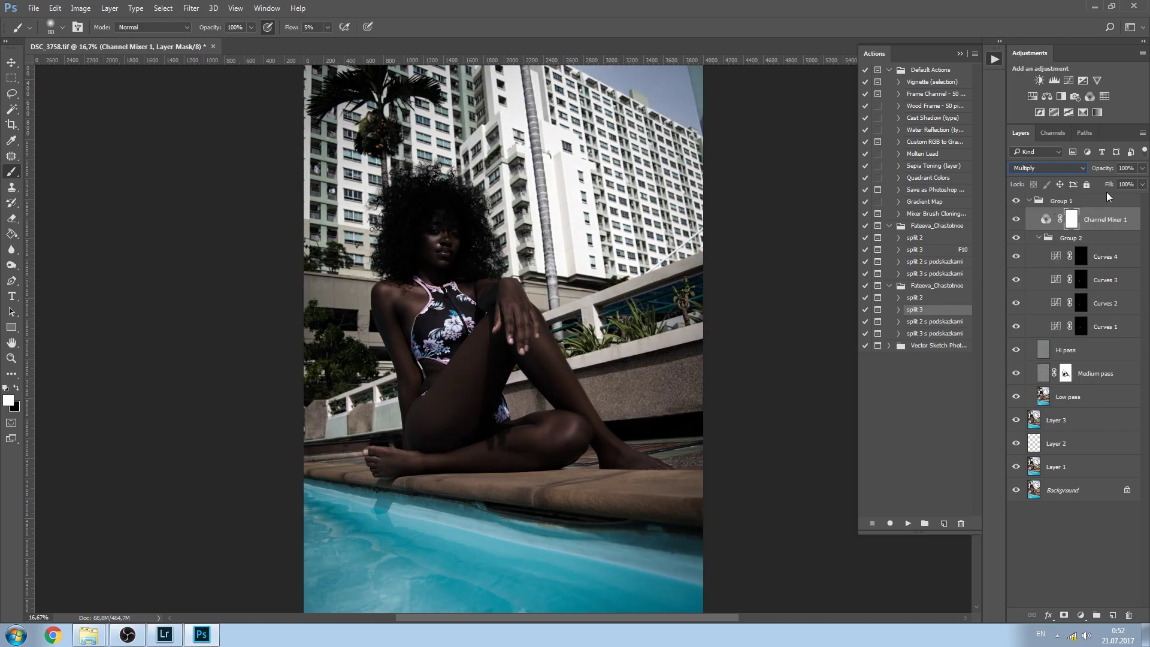
# Add a Curves adjustment layer above the Channel Mixer and brighten the midtones with a point at input 113, output 151.
pyautogui.click(1068, 82)
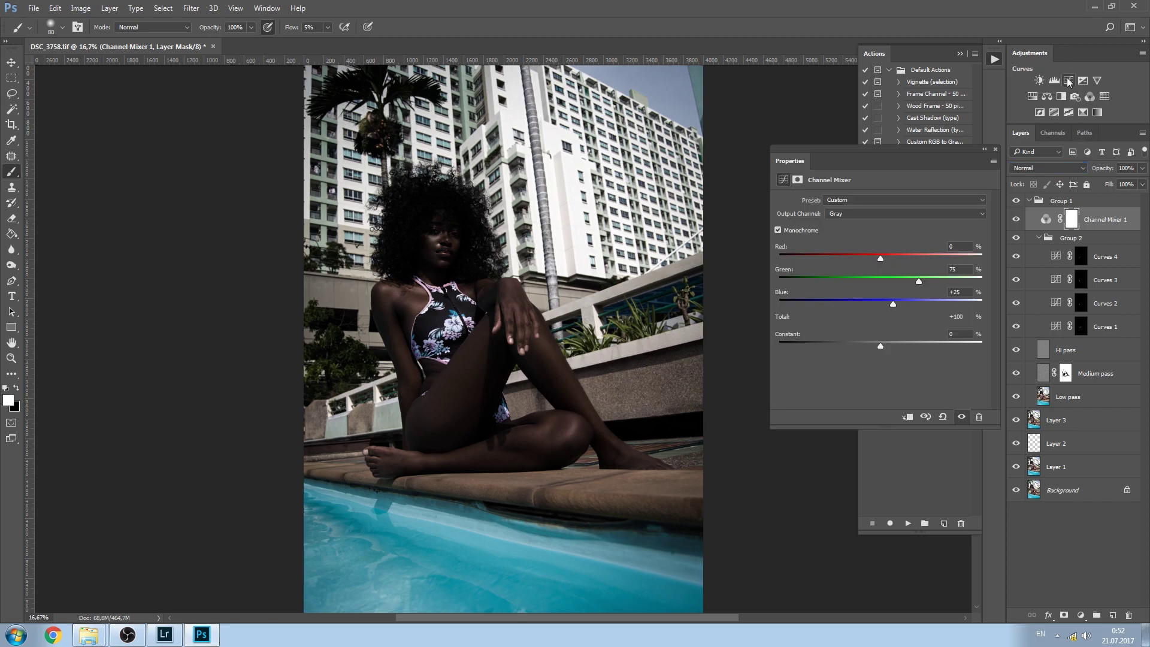
pyautogui.click(888, 302)
pyautogui.moveTo(888, 301)
pyautogui.mouseDown()
pyautogui.moveTo(871, 283)
pyautogui.moveTo(882, 289)
pyautogui.mouseUp()
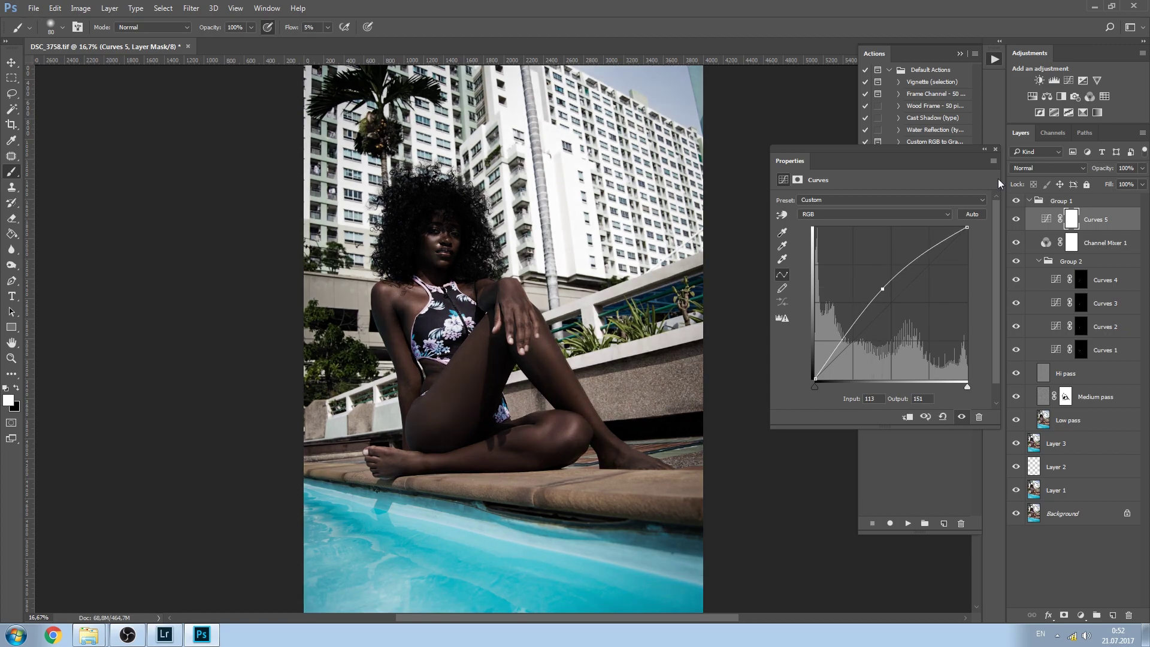
pyautogui.click(996, 149)
# Lower the Channel Mixer 1 layer's opacity to 70% and compare the image with that layer hidden.
pyautogui.click(1101, 243)
pyautogui.moveTo(1104, 168)
pyautogui.mouseDown()
pyautogui.moveTo(1079, 172)
pyautogui.moveTo(1087, 166)
pyautogui.mouseUp()
pyautogui.click(1016, 242)
pyautogui.click(1015, 242)
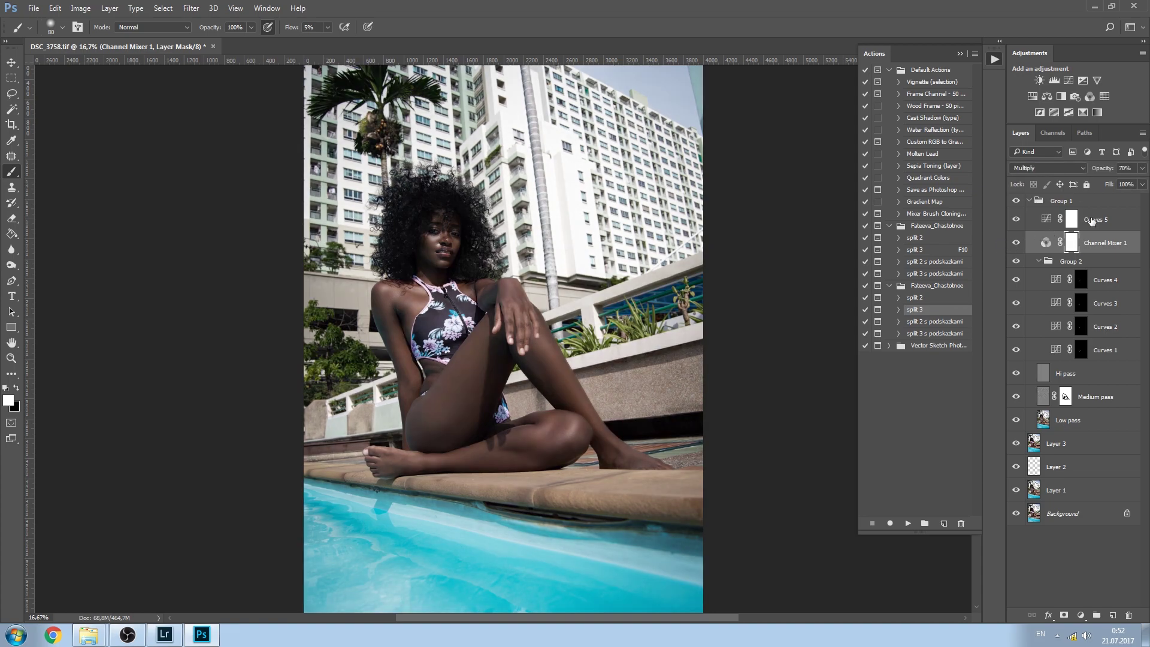
# Move the Curves 5 and Channel Mixer 1 layers out of Group 1, keeping them above it with Curves 5 uppermost.
pyautogui.click(1097, 226)
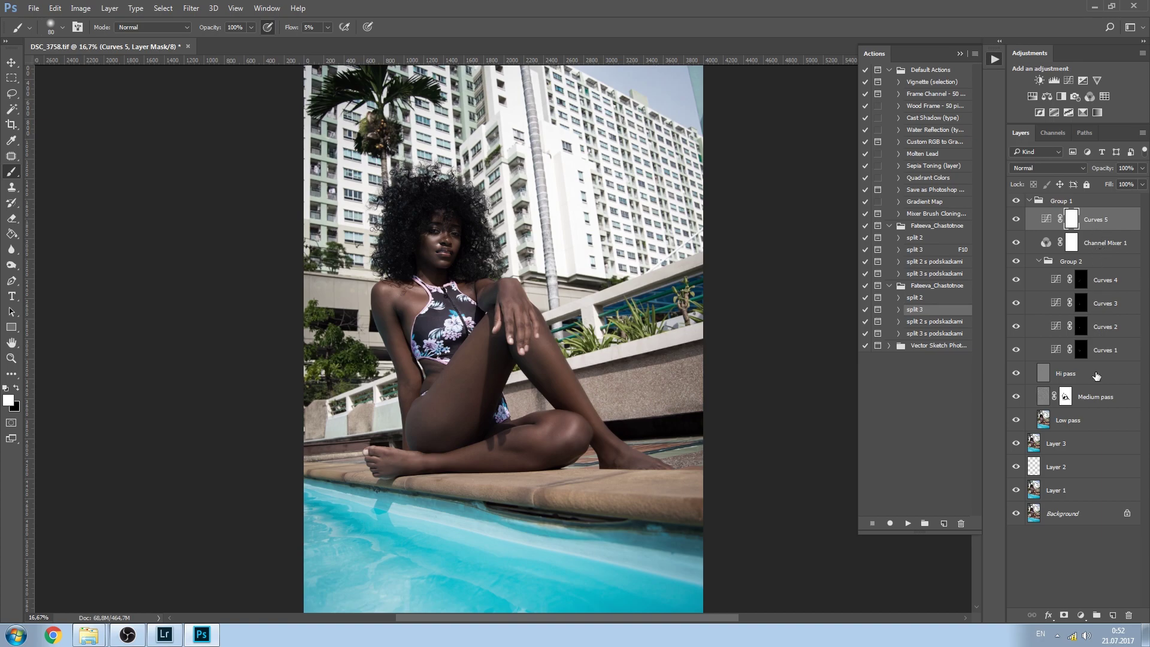
pyautogui.moveTo(1096, 220); pyautogui.dragTo(1096, 199)
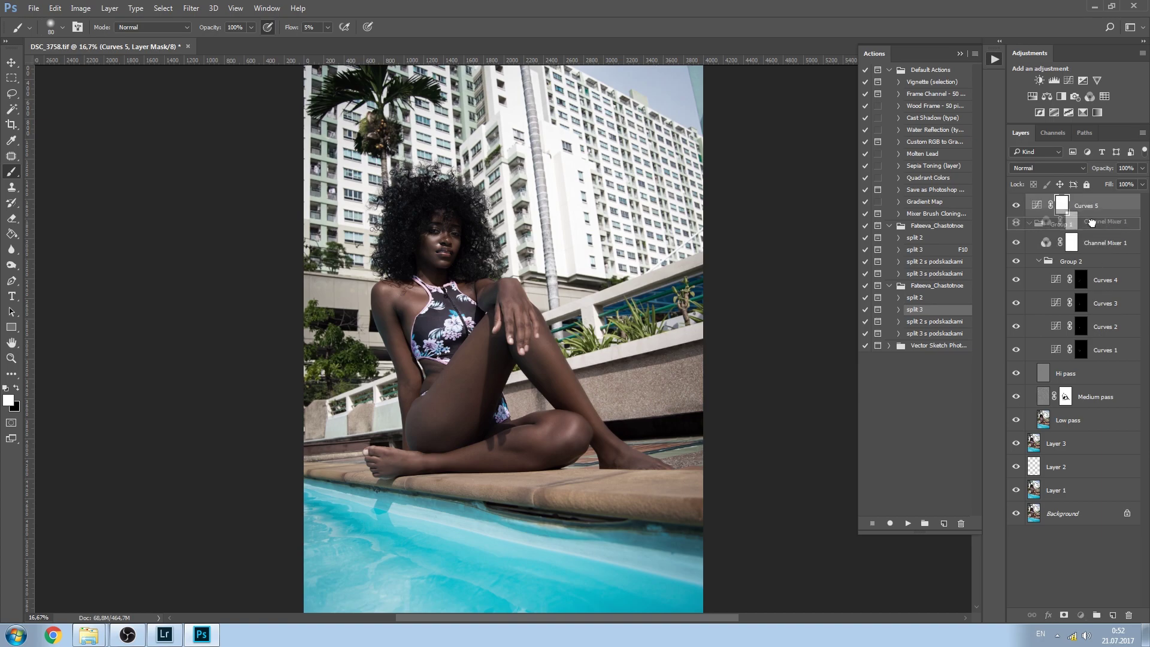
pyautogui.click(1092, 239)
pyautogui.moveTo(1099, 247); pyautogui.dragTo(1085, 221)
# Group all layers from Layer 1 up to Curves 5 together, leaving out only the Background.
pyautogui.click(1087, 494)
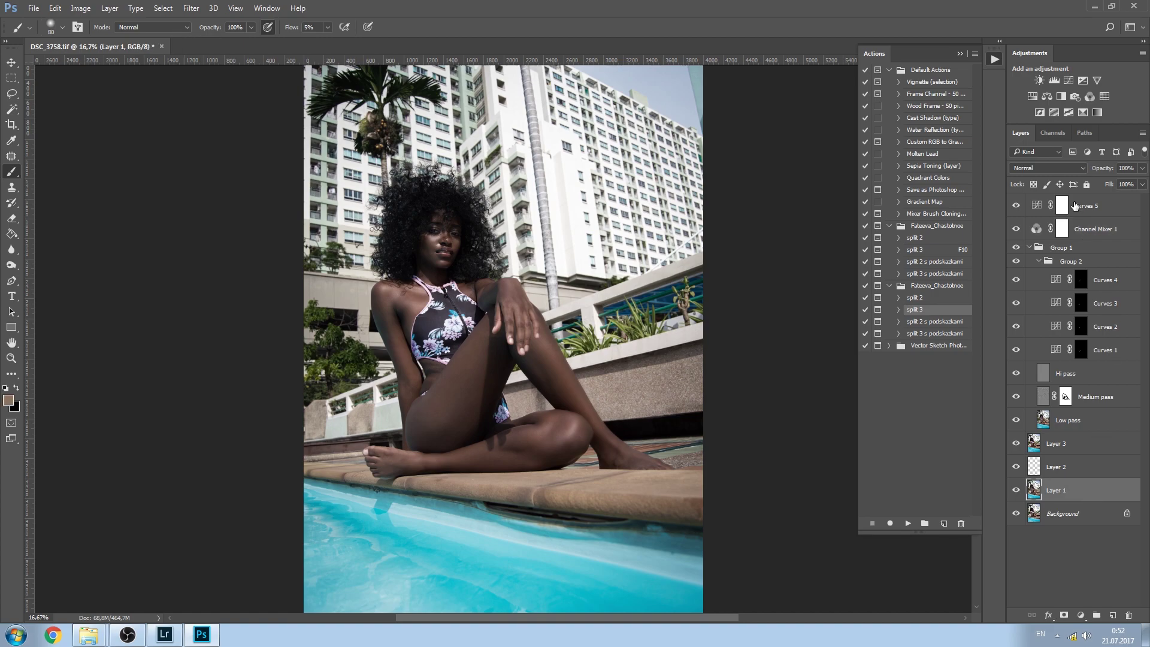
pyautogui.keyDown('shift'); pyautogui.click(1091, 207); pyautogui.keyUp('shift')
pyautogui.hotkey('ctrl', 'g')
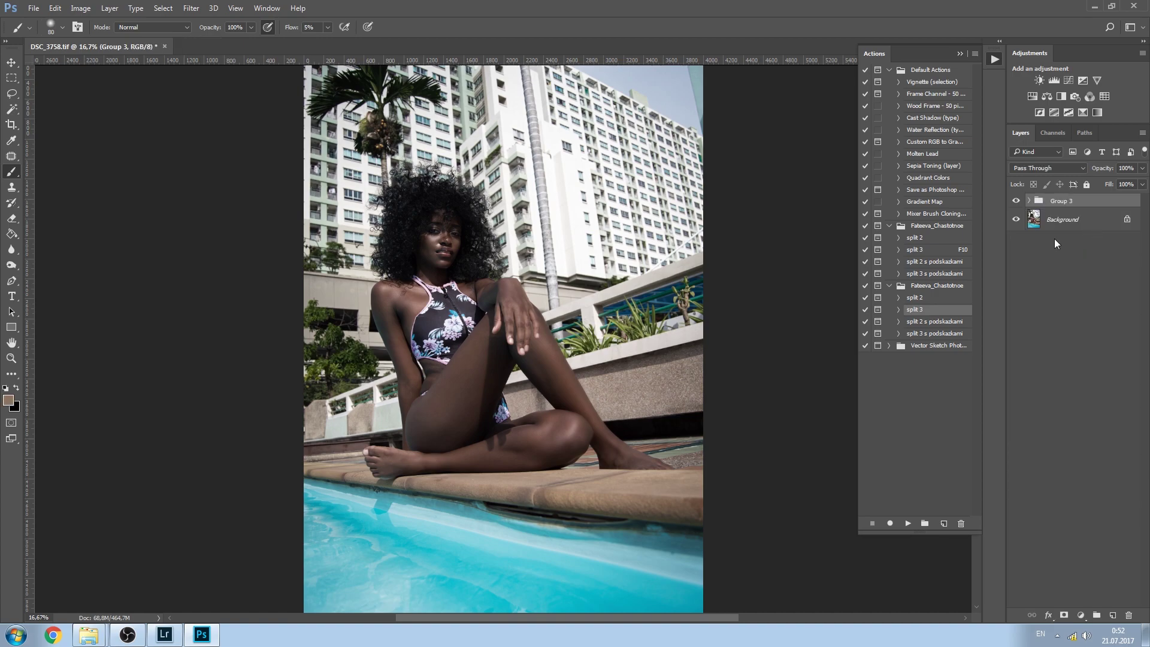
# Compare the retouched portrait with the original by repeatedly hiding and showing the whole retouching group.
pyautogui.click(1016, 201)
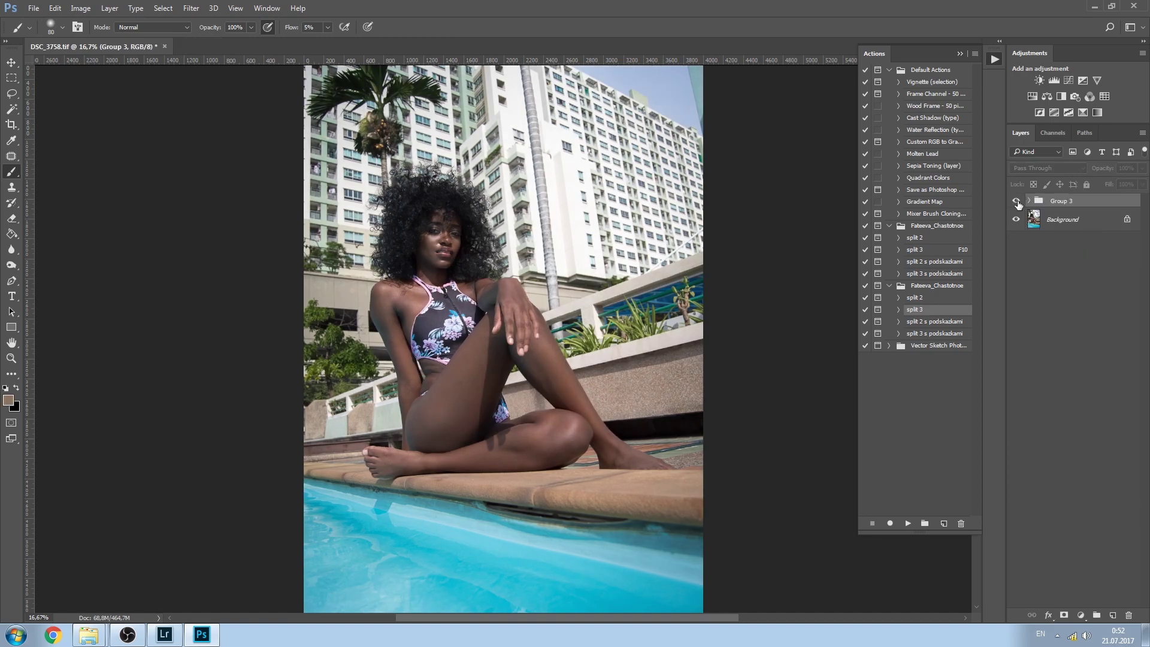
pyautogui.click(1016, 201)
pyautogui.click(1016, 201)
pyautogui.click(1015, 201)
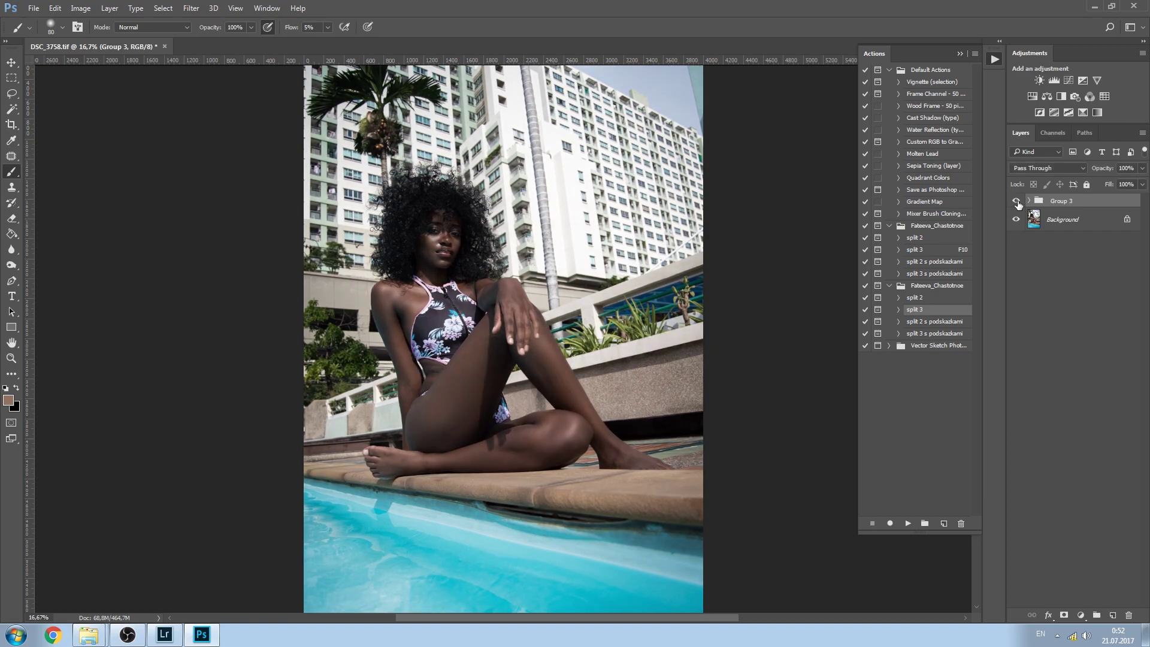
pyautogui.click(1016, 202)
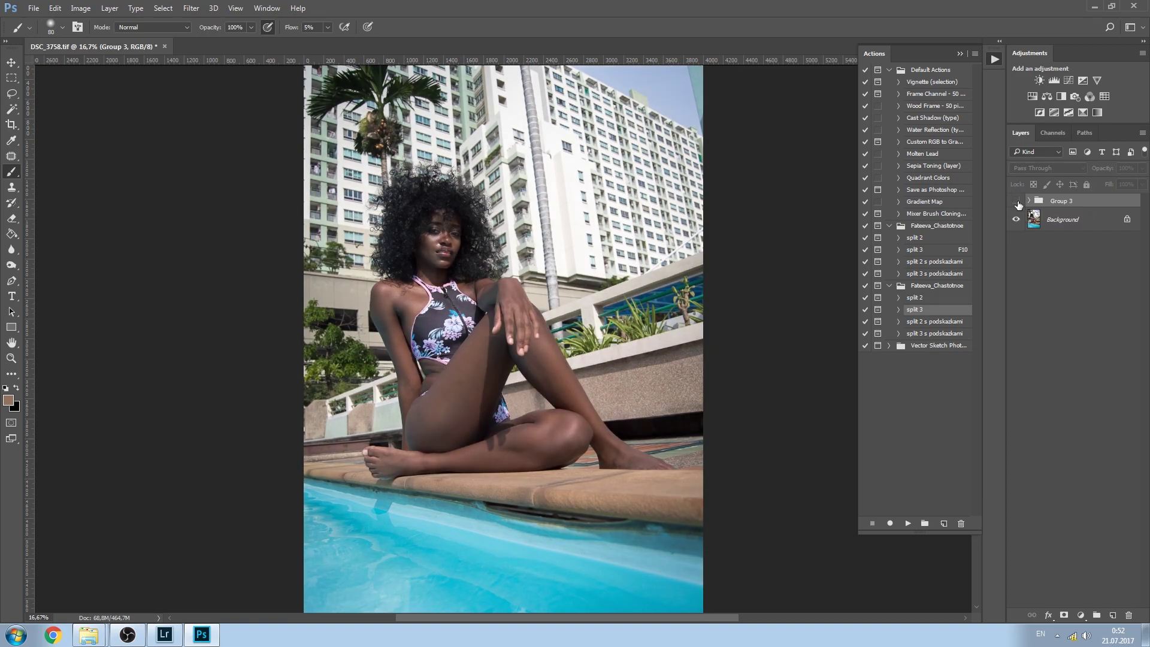
pyautogui.click(1016, 201)
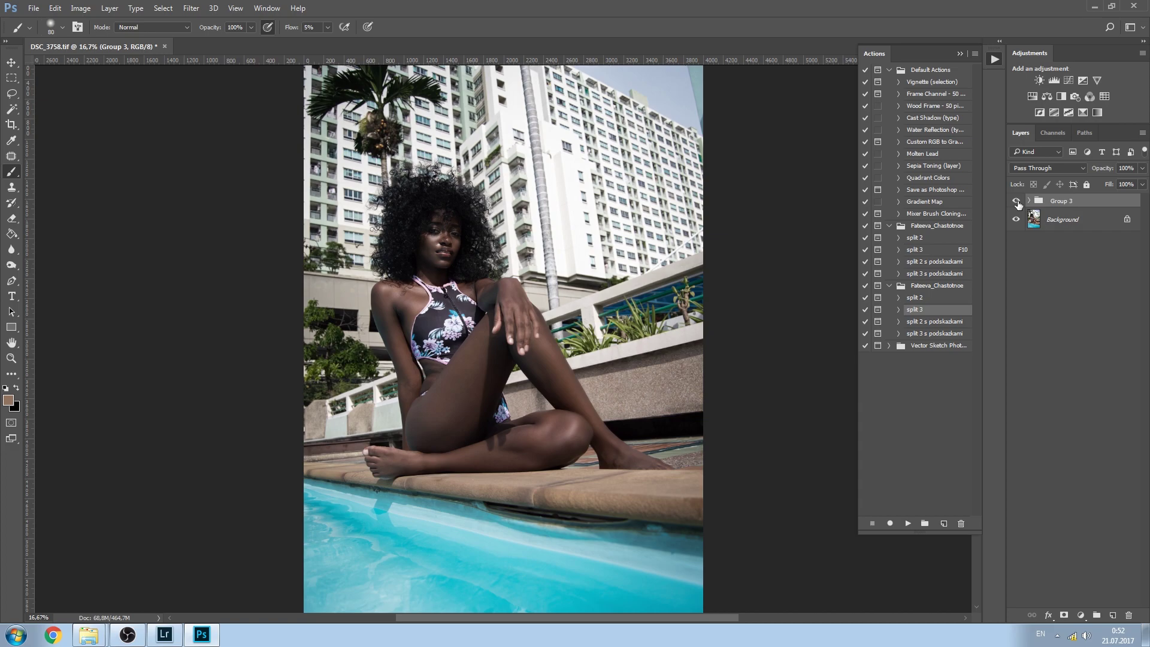
pyautogui.click(1016, 201)
pyautogui.click(1016, 201)
# Expand Group 3, review the Curves 5 settings, and lower the Channel Mixer 1 layer's opacity to 54%.
pyautogui.click(1029, 201)
pyautogui.click(1069, 221)
pyautogui.doubleClick(1046, 219)
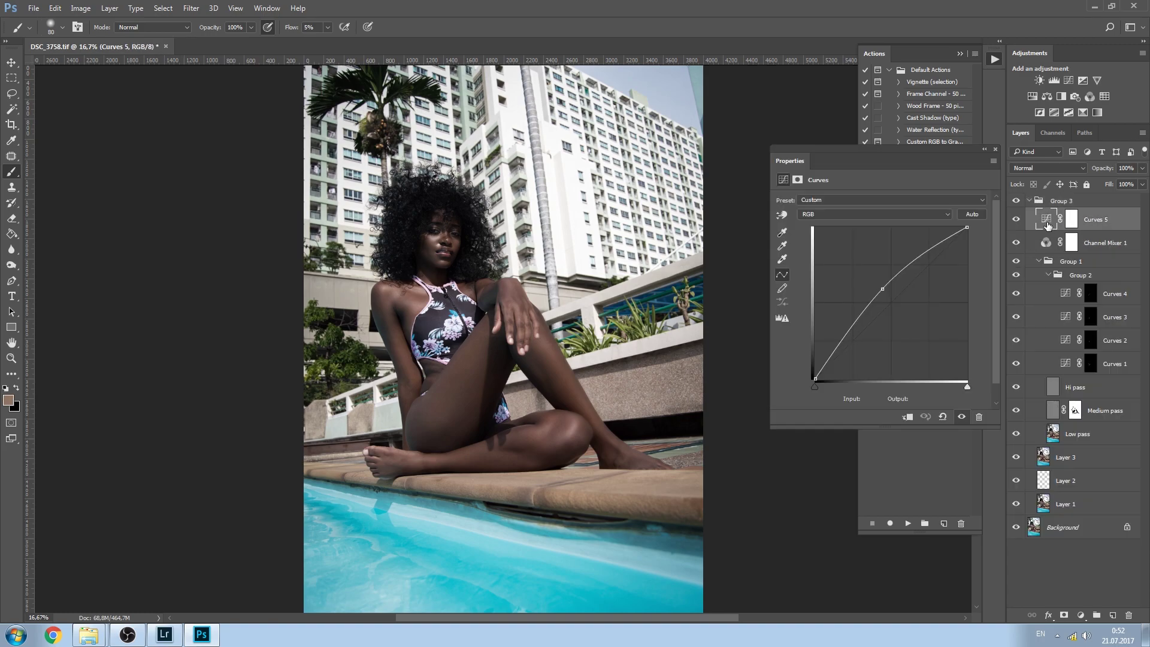
pyautogui.click(1092, 243)
pyautogui.moveTo(1101, 169); pyautogui.dragTo(1093, 171)
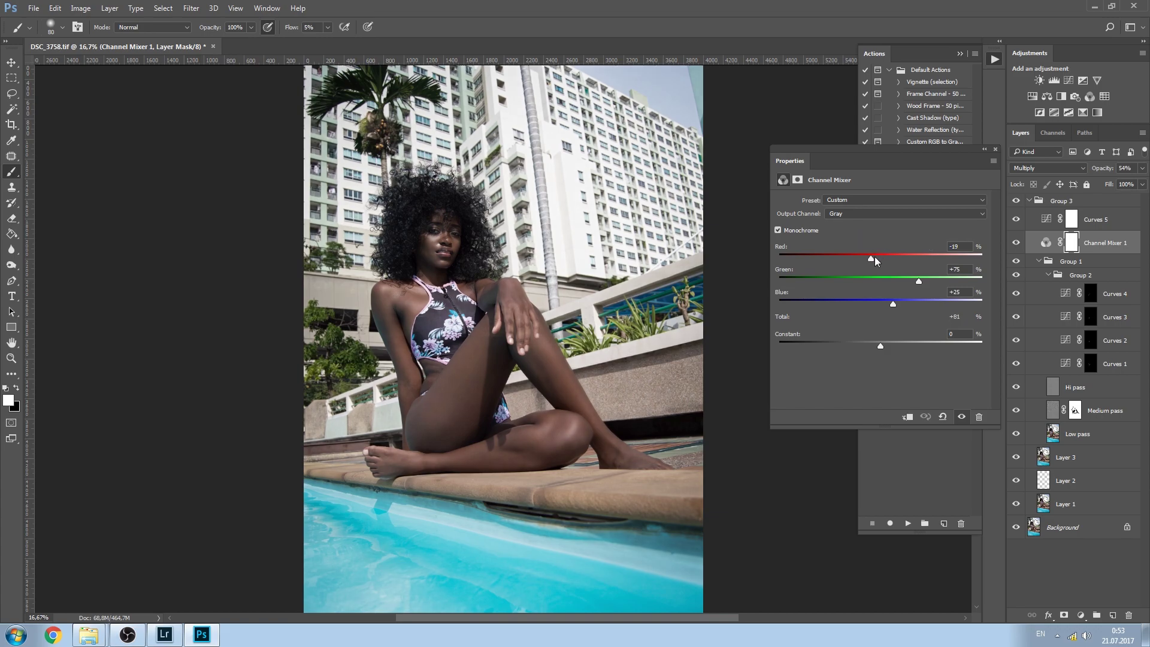
# Rebalance Channel Mixer 1 to red -20, green +86 and blue +34 percent, and fine-tune the layer's opacity.
pyautogui.moveTo(874, 256); pyautogui.dragTo(854, 256)
pyautogui.moveTo(920, 280)
pyautogui.mouseDown()
pyautogui.moveTo(933, 281)
pyautogui.moveTo(907, 304)
pyautogui.moveTo(915, 278)
pyautogui.moveTo(903, 280)
pyautogui.mouseUp()
pyautogui.moveTo(944, 304); pyautogui.dragTo(925, 285)
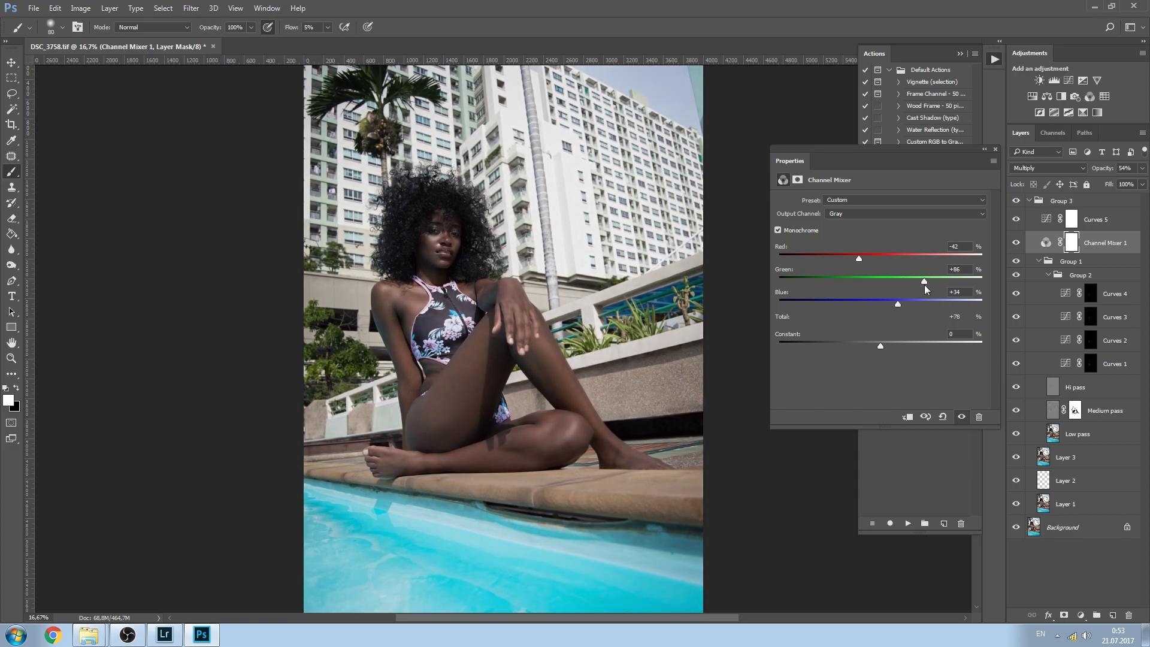
pyautogui.moveTo(858, 257); pyautogui.dragTo(878, 261)
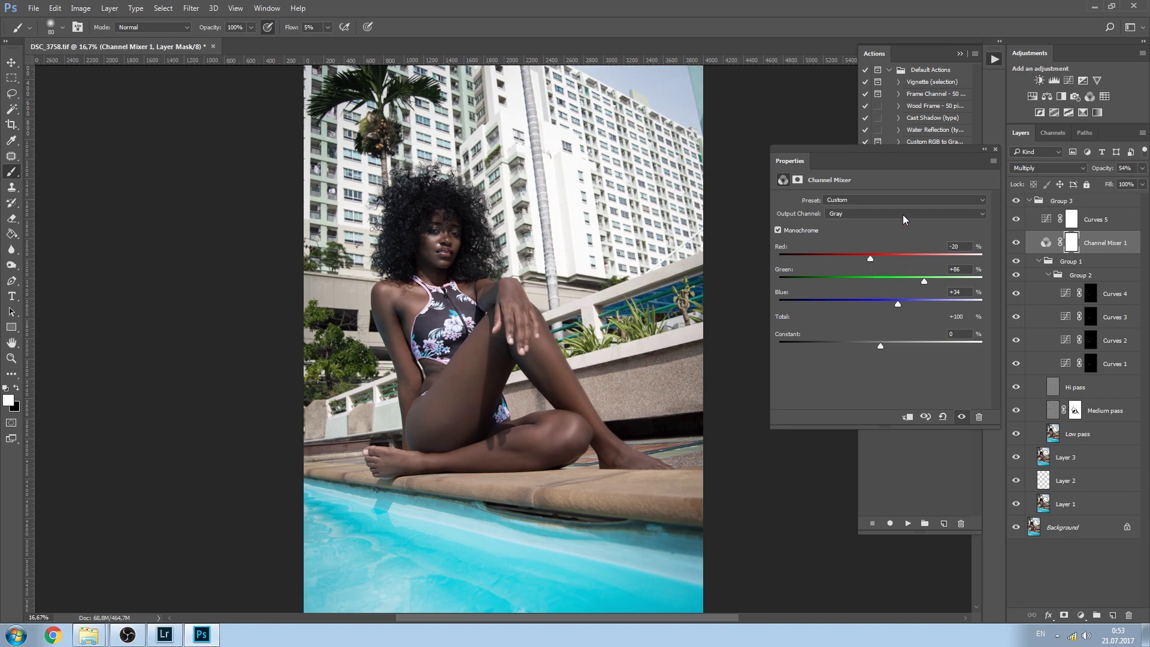
pyautogui.click(995, 149)
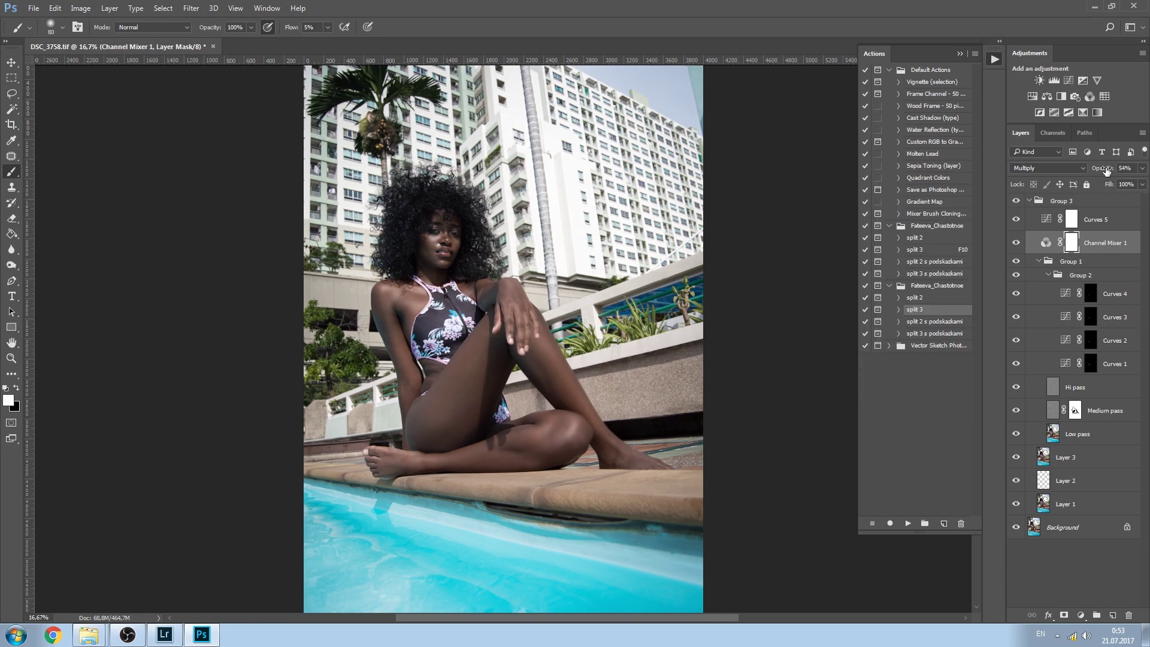
pyautogui.moveTo(1104, 170); pyautogui.dragTo(1103, 172)
# Adjust the midtone point of Curves 5 to input 113, output 152.
pyautogui.doubleClick(1046, 219)
pyautogui.moveTo(878, 289); pyautogui.dragTo(882, 289)
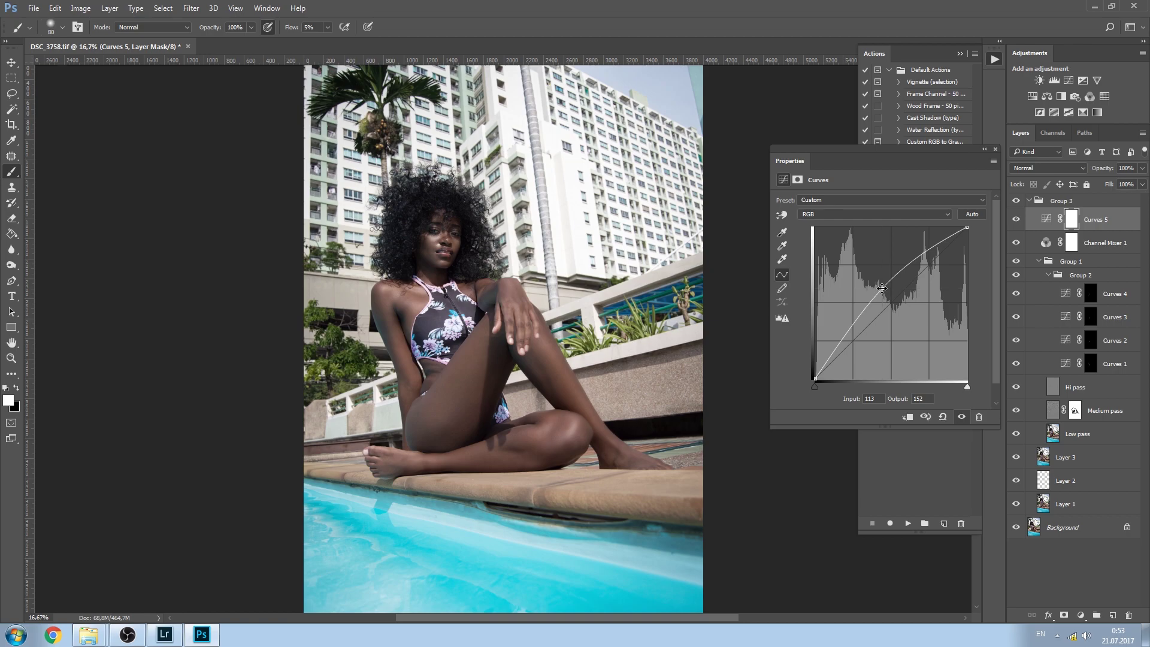
pyautogui.click(995, 149)
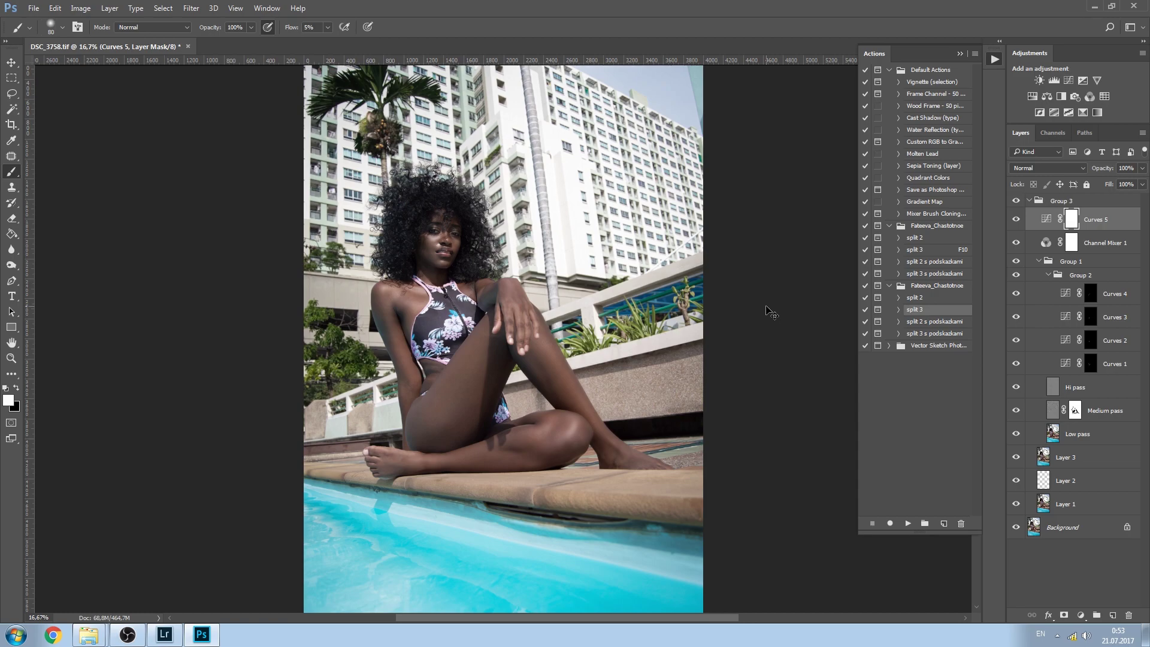
# Examine the whole portrait and the skin close up at 50% to judge the contrast and tone.
pyautogui.hotkey('ctrl', '-')
pyautogui.hotkey('ctrl', '+')
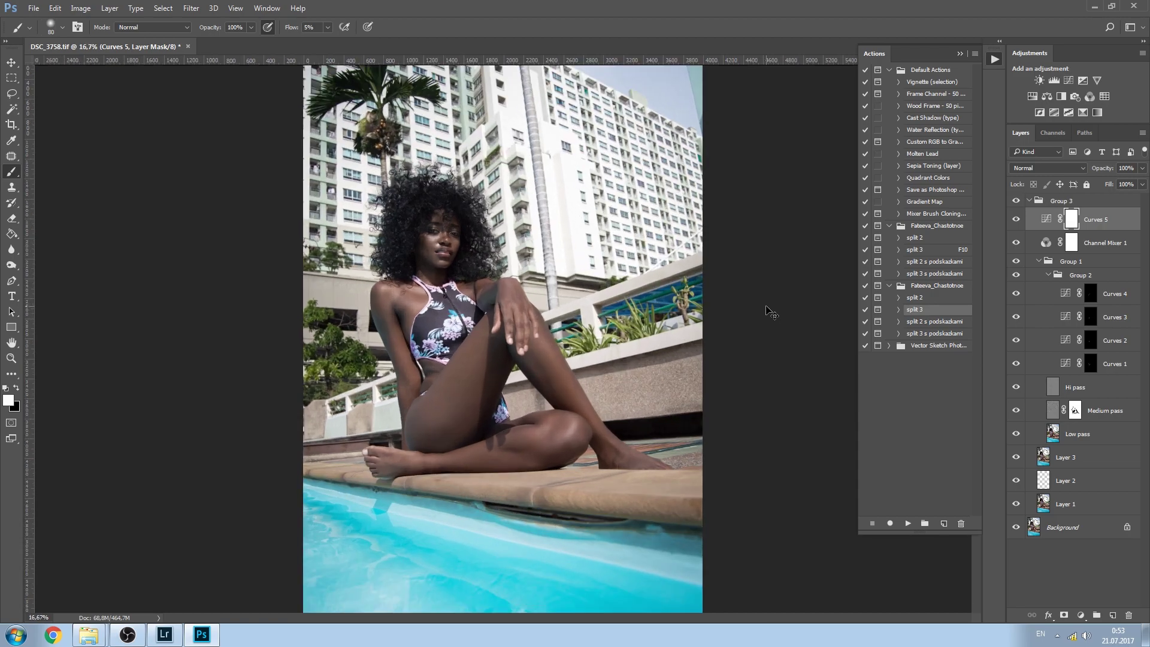
pyautogui.hotkey('ctrl', '+')
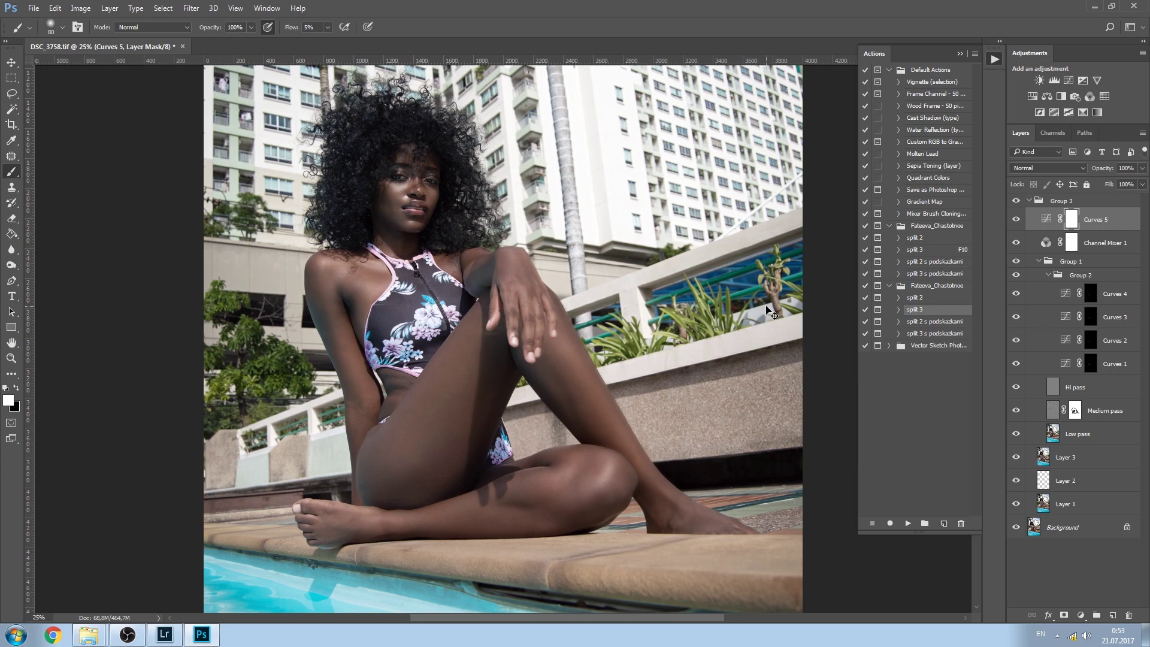
pyautogui.hotkey('ctrl', '+')
pyautogui.hotkey('ctrl', '+')
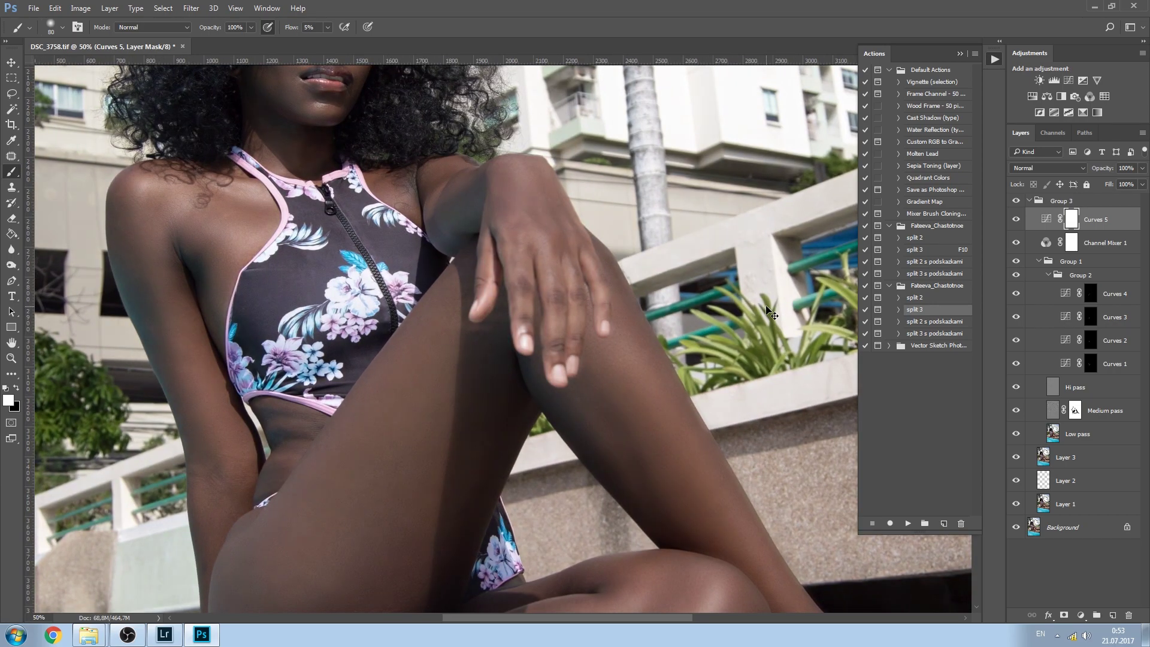
pyautogui.hotkey('ctrl', '-')
pyautogui.hotkey('ctrl', '-')
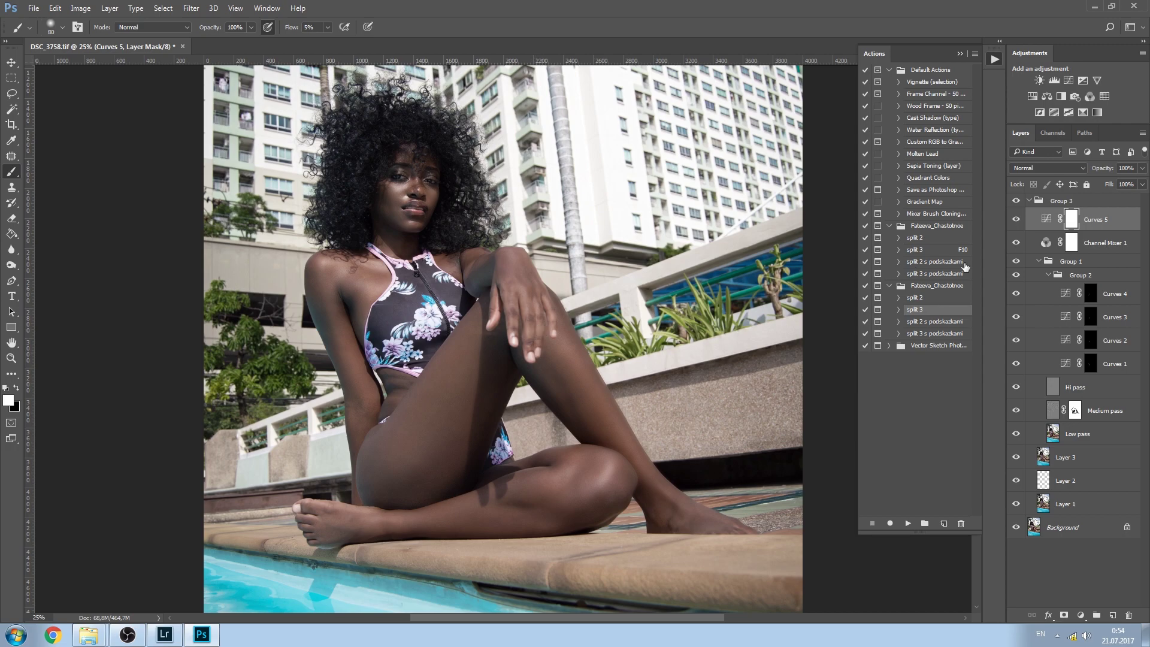
# Add a darkening Curves layer above Curves 5 with the midtone at input 137, output 121, and invert its mask to black.
pyautogui.click(1070, 80)
pyautogui.moveTo(894, 299); pyautogui.dragTo(896, 306)
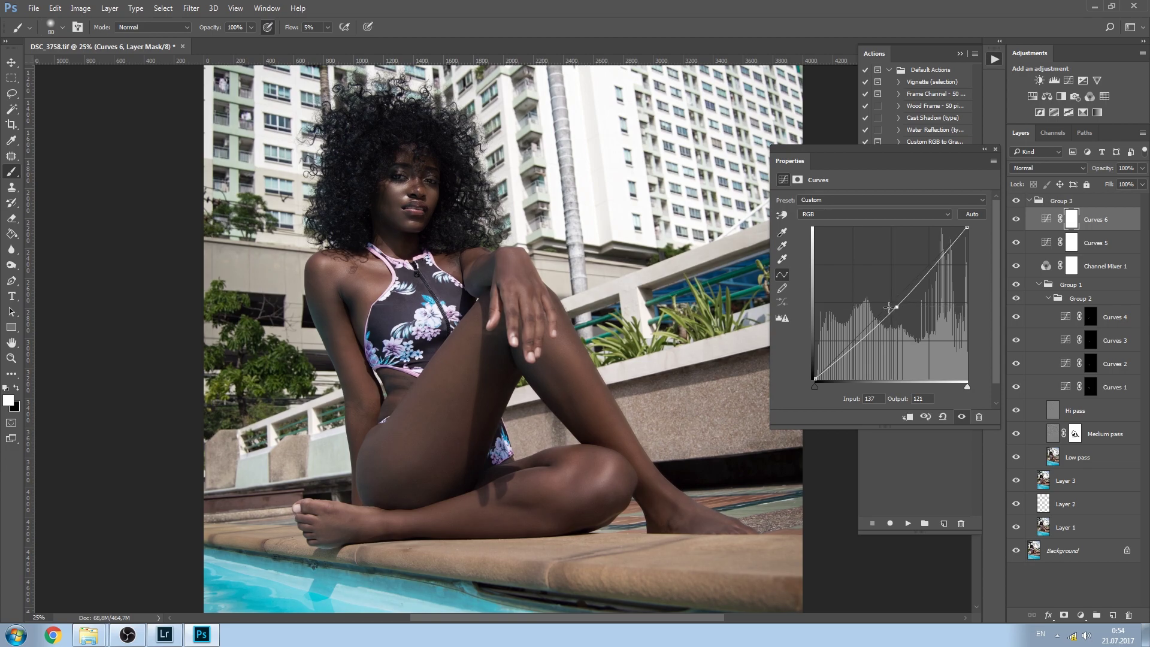
pyautogui.hotkey('ctrl', 'i')
pyautogui.click(995, 150)
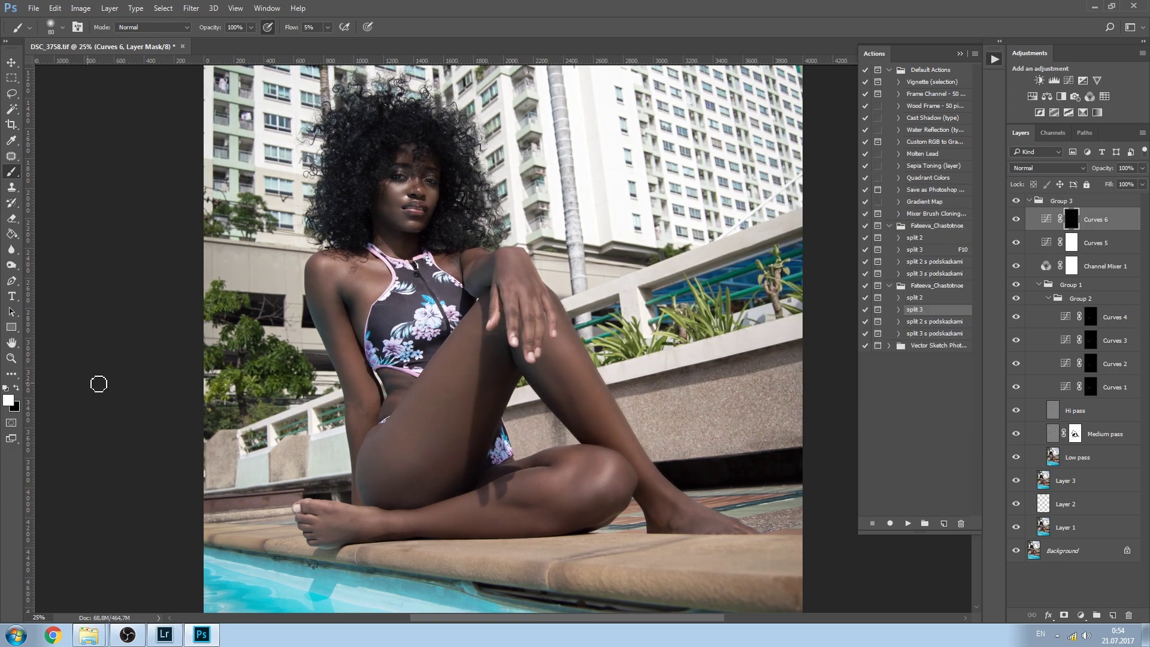
# Raise the brush flow to 22% and paint the Curves 6 mask white with a large brush to deepen shadows on the body.
pyautogui.press(']')
pyautogui.press(']')
pyautogui.moveTo(281, 30); pyautogui.dragTo(290, 27)
pyautogui.moveTo(299, 32); pyautogui.dragTo(307, 30)
pyautogui.press(']')
pyautogui.press(']')
pyautogui.press(']')
pyautogui.click(1015, 220)
pyautogui.click(1016, 221)
pyautogui.press(']')
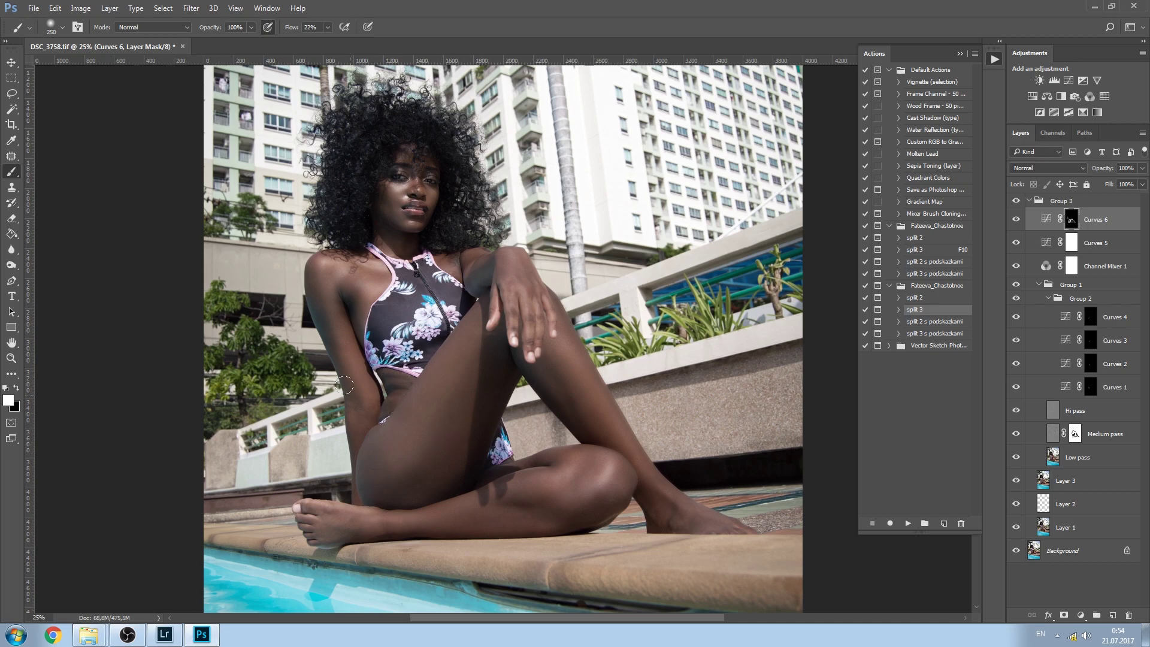
# Refine the Curves 6 darkening on the arm and body with a smaller white brush, and compare it on and off.
pyautogui.press('[')
pyautogui.press('[')
pyautogui.press('[')
pyautogui.press(']')
pyautogui.press(']')
pyautogui.press('[')
pyautogui.click(1014, 219)
pyautogui.click(1016, 221)
# Add a brightening Curves layer above Curves 6 with the midtone at input 122, output 136, and invert its mask to black.
pyautogui.click(1068, 79)
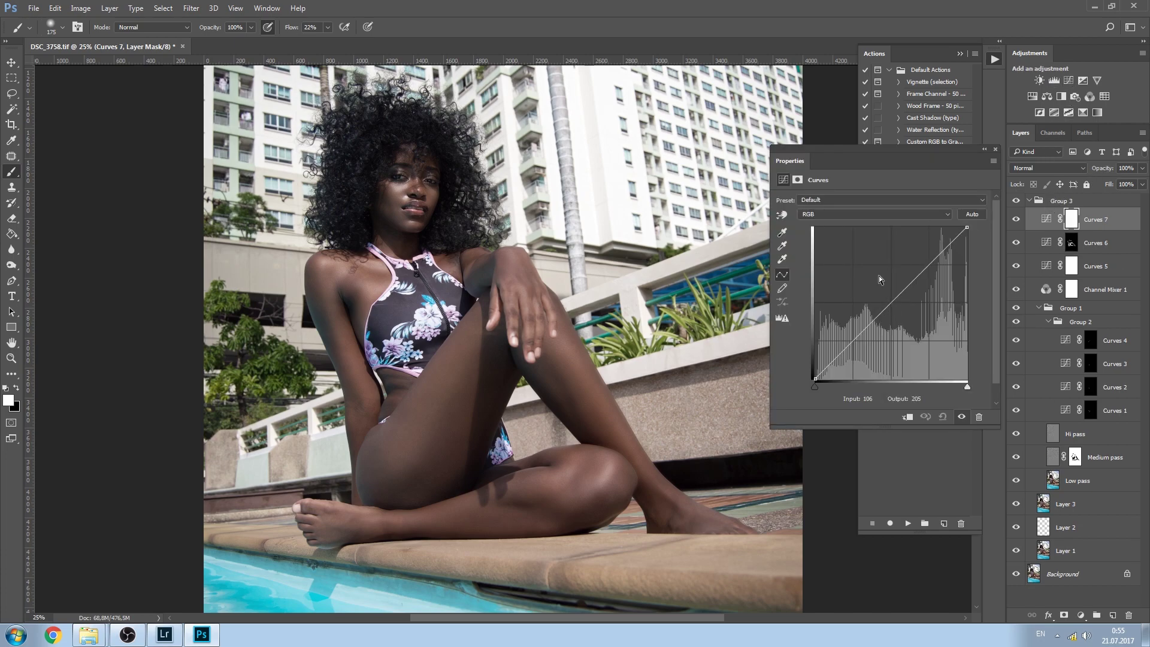
pyautogui.moveTo(893, 299); pyautogui.dragTo(888, 298)
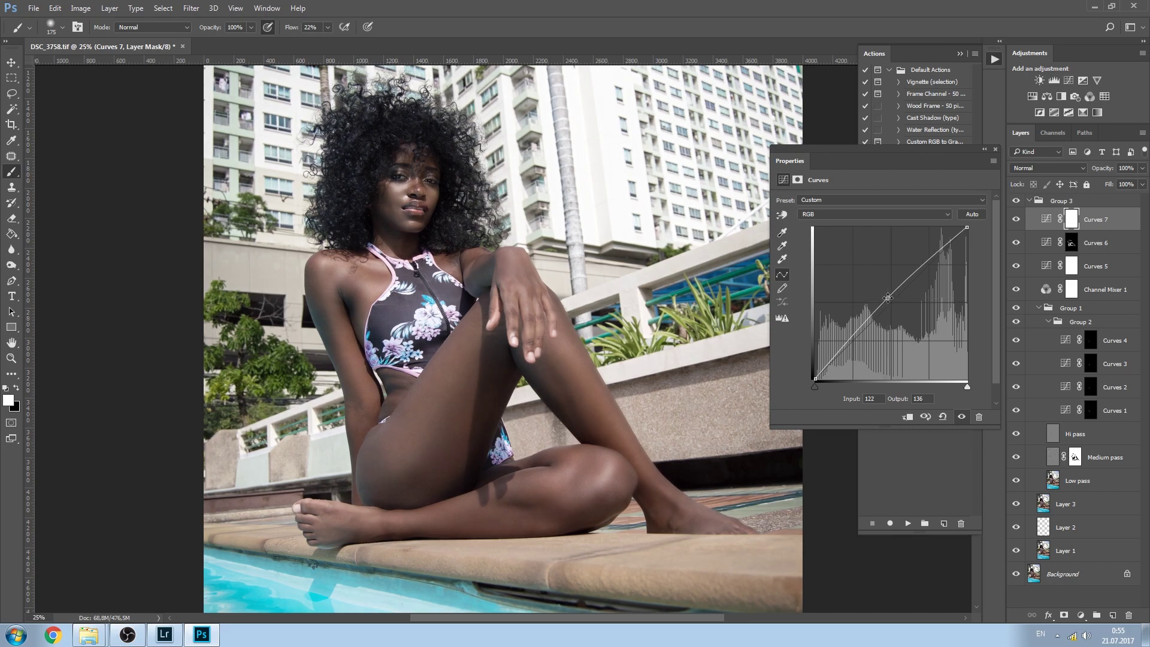
pyautogui.hotkey('ctrl', 'i')
pyautogui.click(995, 150)
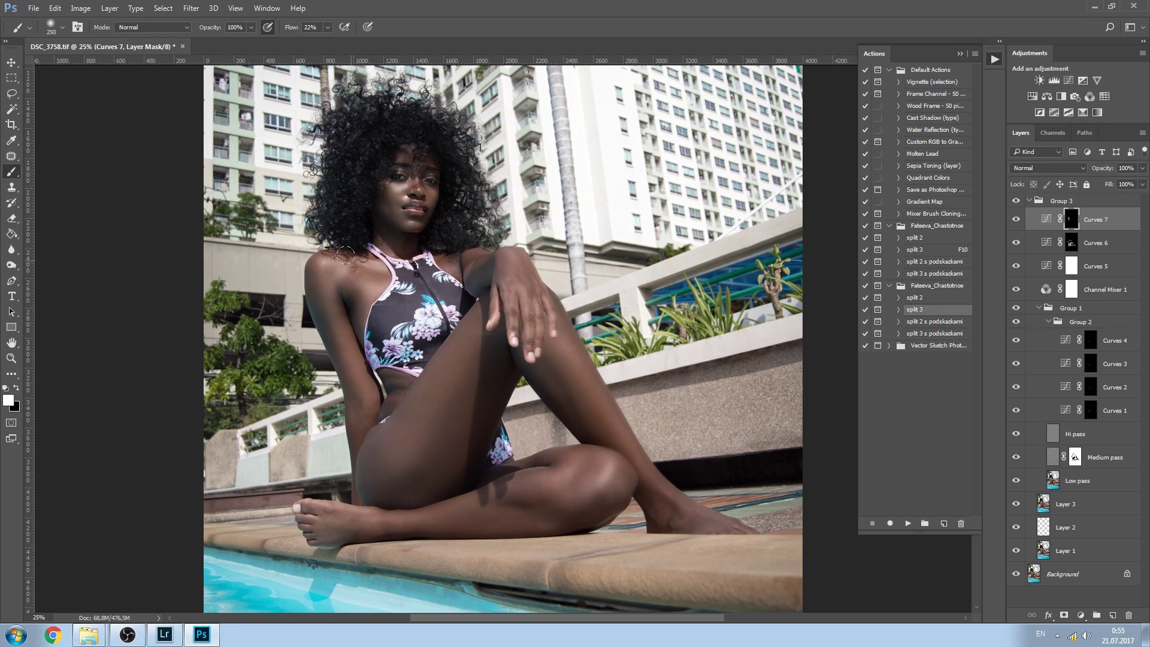
# Paint the Curves 7 mask white with brush sizes from 400 down to 250 px to lift highlights on the skin.
pyautogui.press(']')
pyautogui.press(']')
pyautogui.press(']')
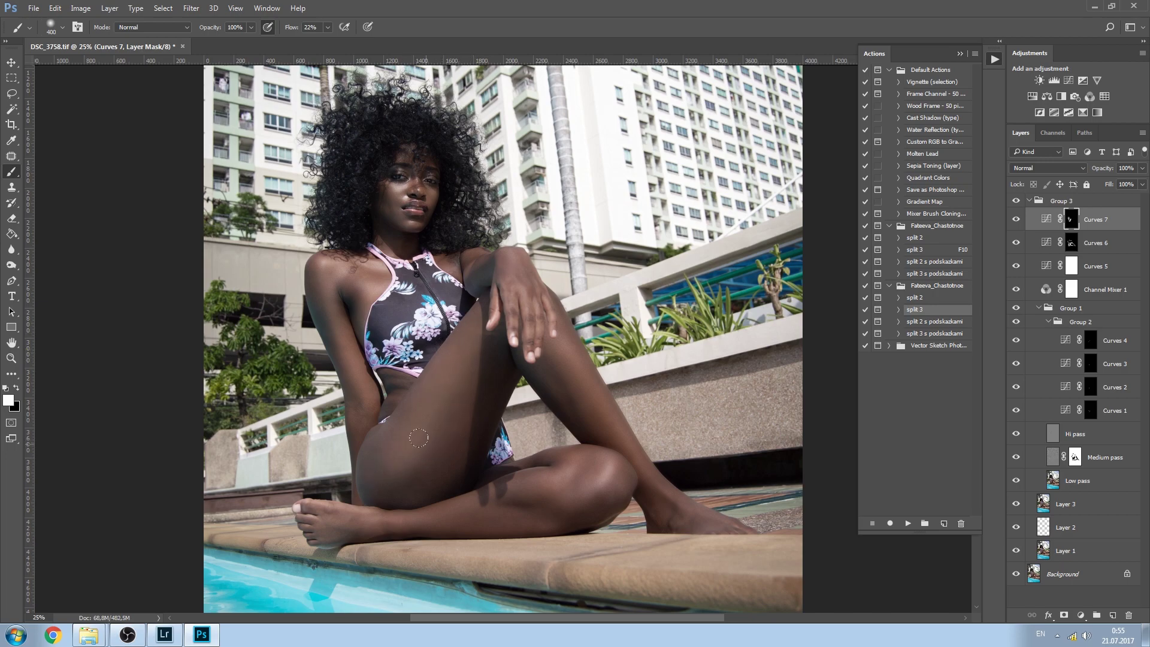
pyautogui.press('[')
pyautogui.press('[')
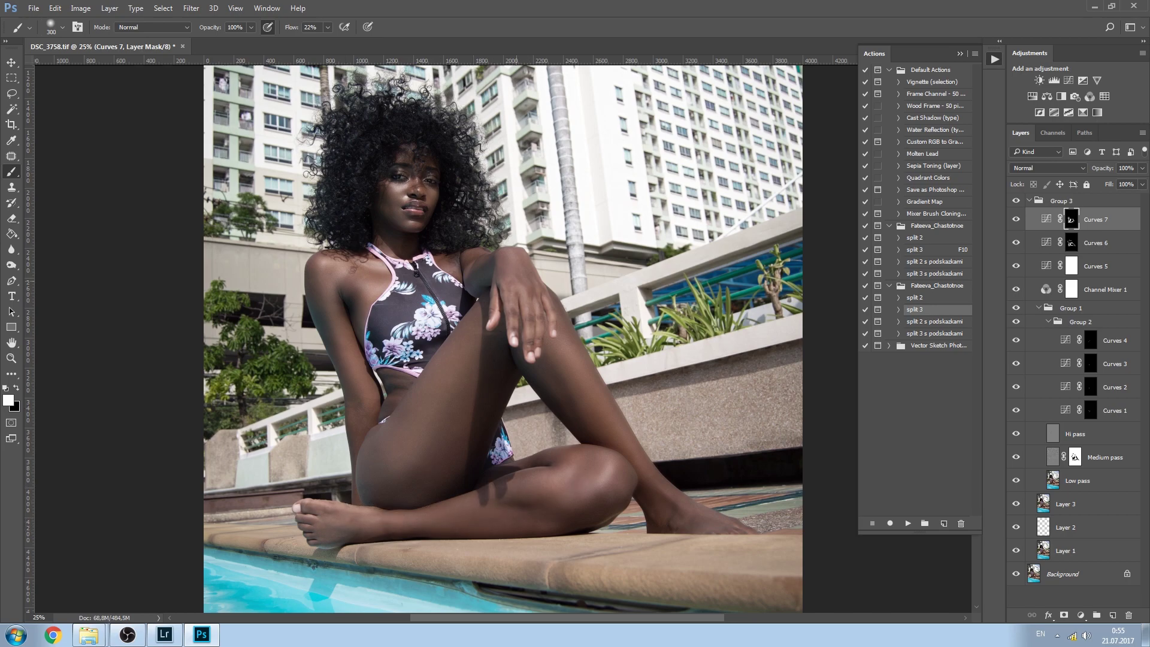
pyautogui.press('[')
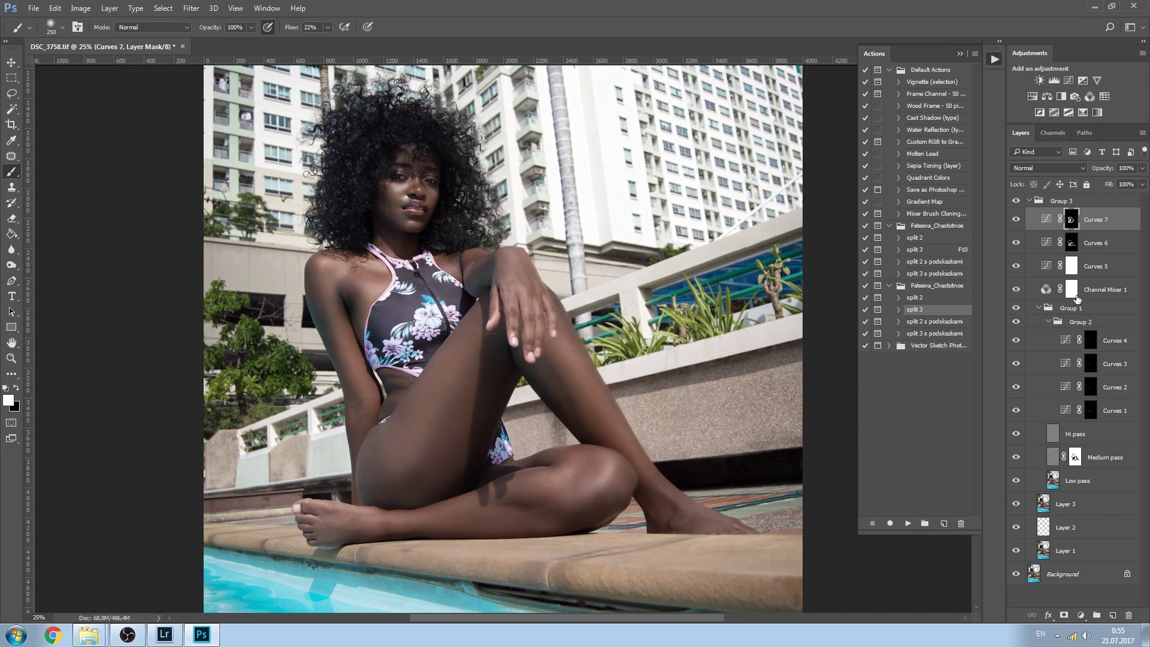
# Compare the portrait with Curves 7 and the whole of Group 3 switched off and on, viewing the full image.
pyautogui.click(1016, 220)
pyautogui.click(1017, 220)
pyautogui.click(1016, 202)
pyautogui.click(1016, 202)
pyautogui.hotkey('ctrl', '-')
pyautogui.hotkey('ctrl', '-')
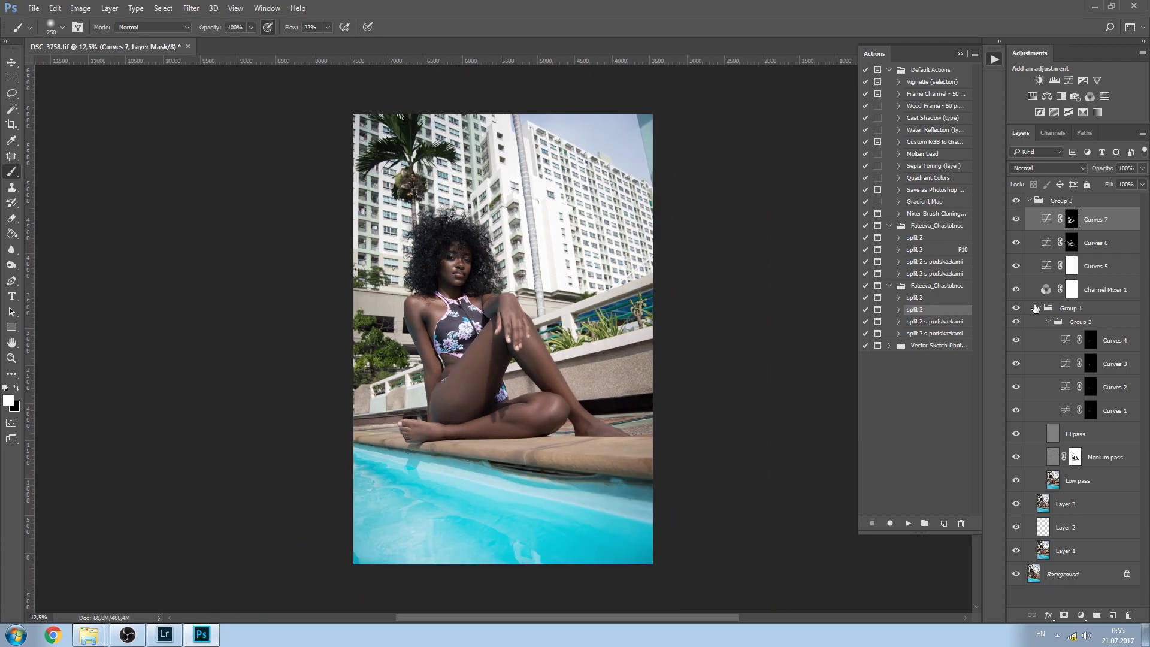
pyautogui.hotkey('ctrl', '+')
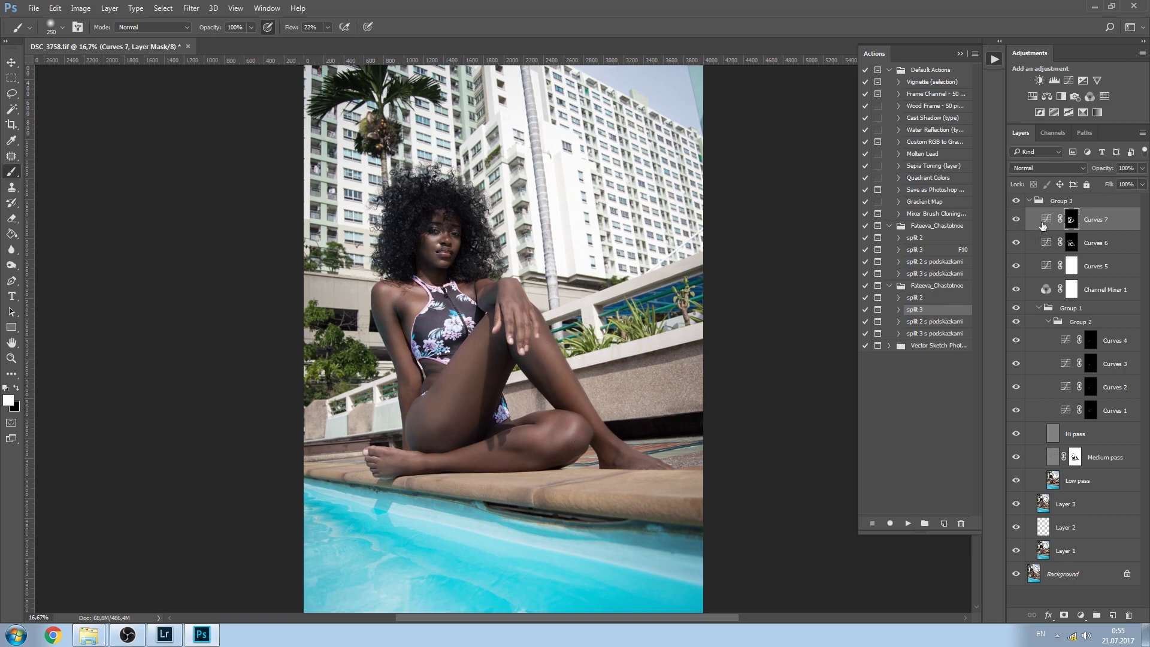
pyautogui.click(1016, 202)
pyautogui.click(1017, 201)
pyautogui.click(1017, 202)
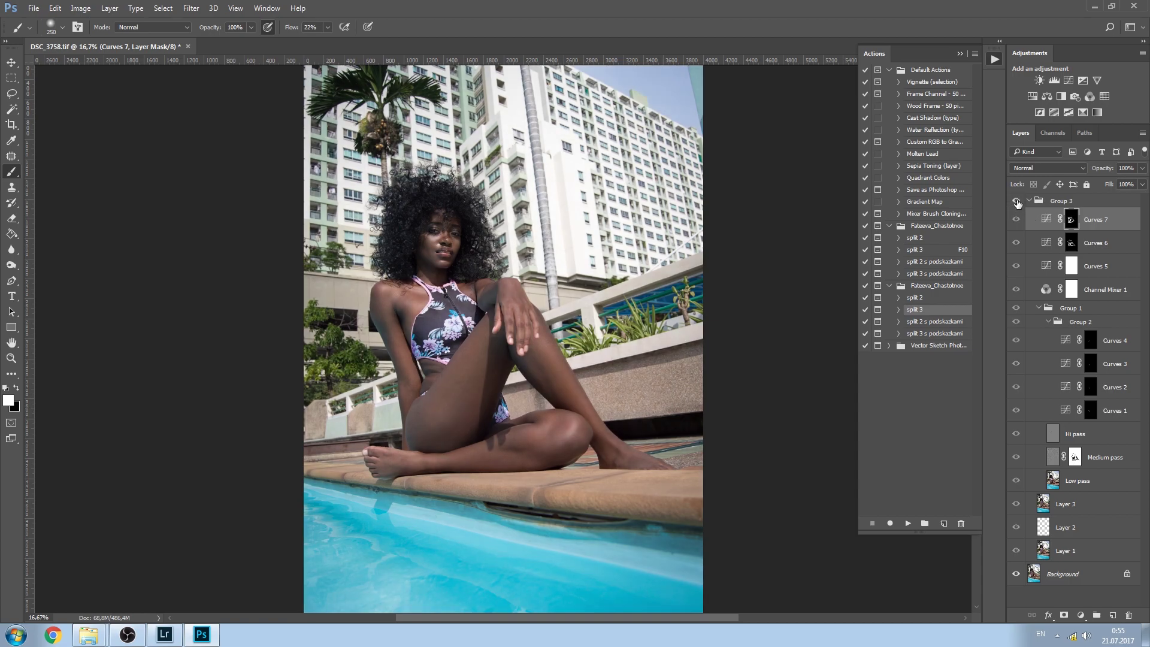
pyautogui.click(1016, 202)
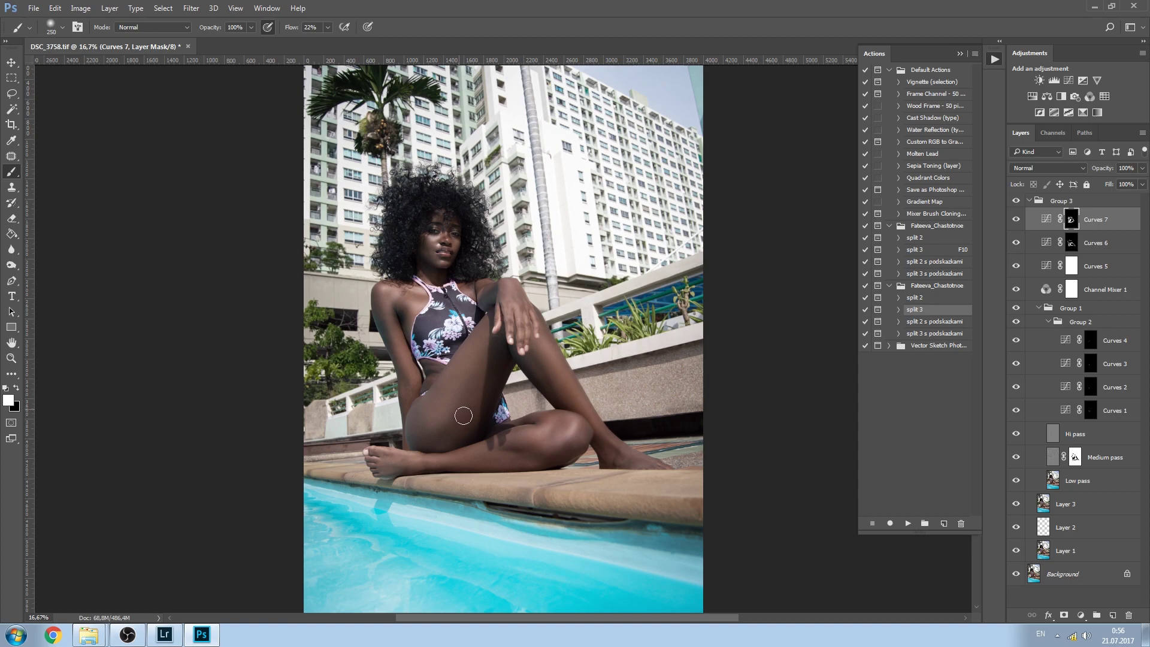
# Paint black on the Curves 6 mask to soften the excess darkening, and compare that layer on and off.
pyautogui.click(1049, 248)
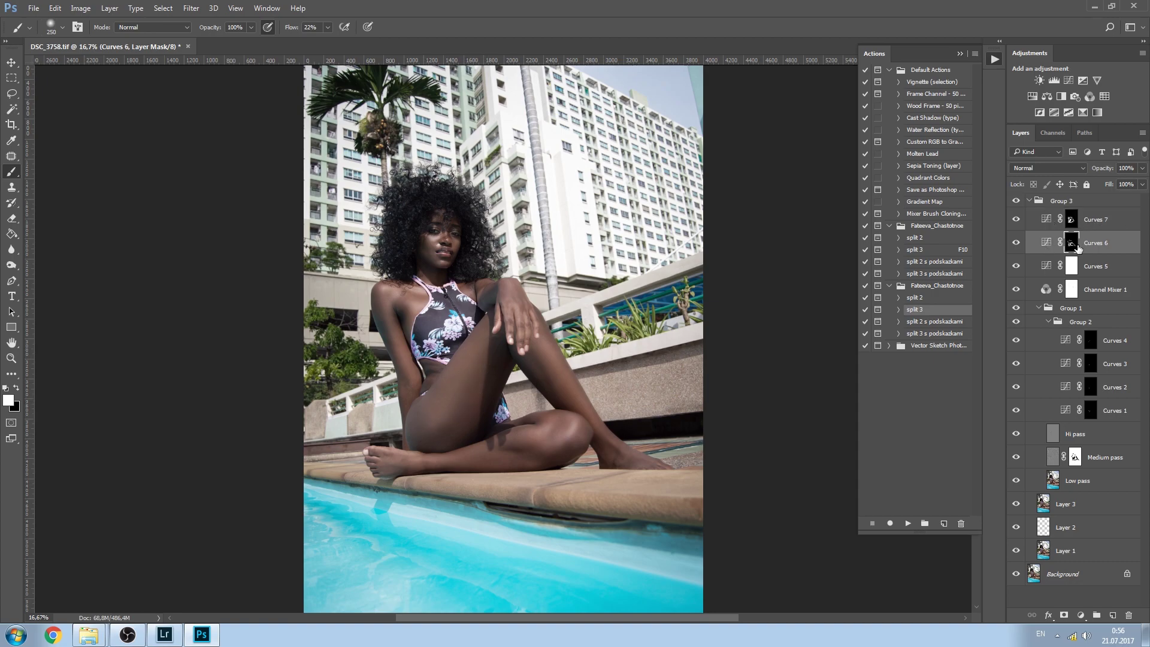
pyautogui.click(16, 388)
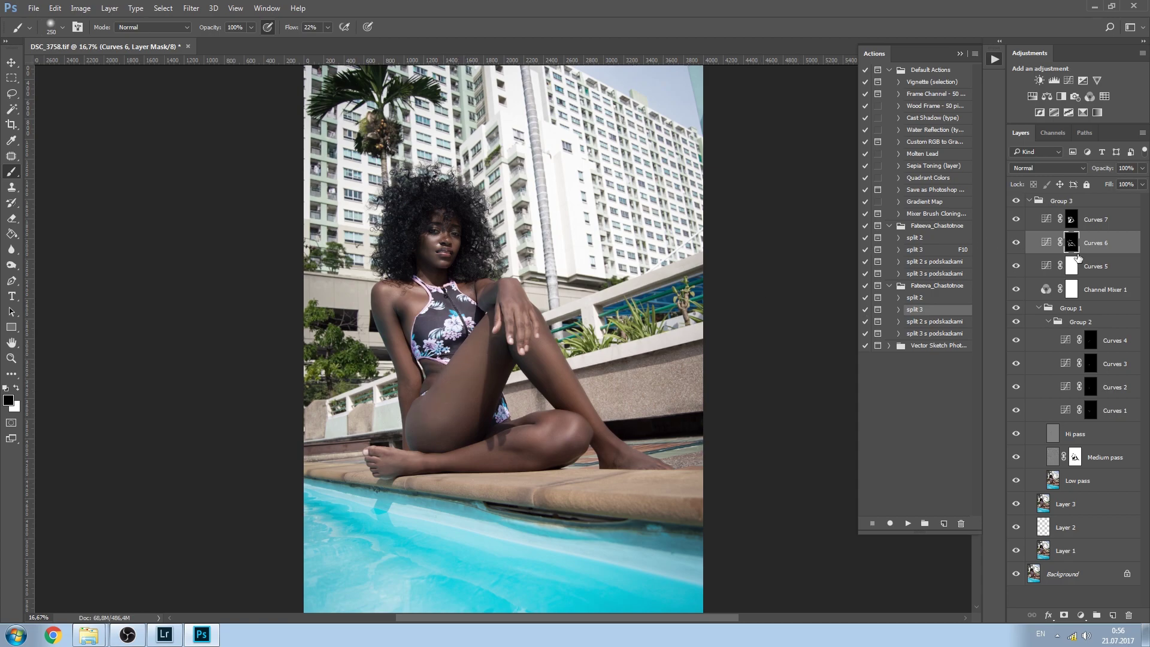
pyautogui.click(1018, 245)
pyautogui.click(1018, 245)
pyautogui.click(1017, 245)
pyautogui.click(1018, 245)
# Compare the full portrait with and without Group 3, and examine the effect of Curves 6 on the skin at 50%.
pyautogui.click(1016, 202)
pyautogui.click(1016, 203)
pyautogui.click(1016, 203)
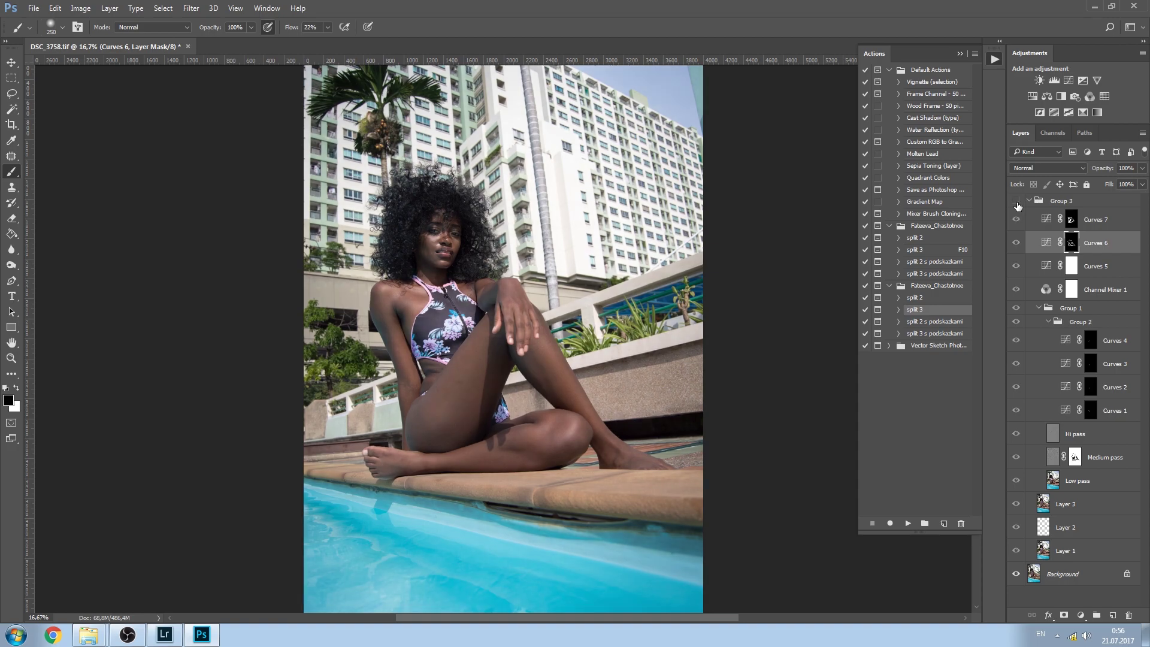
pyautogui.click(1016, 202)
pyautogui.click(1016, 202)
pyautogui.click(1018, 202)
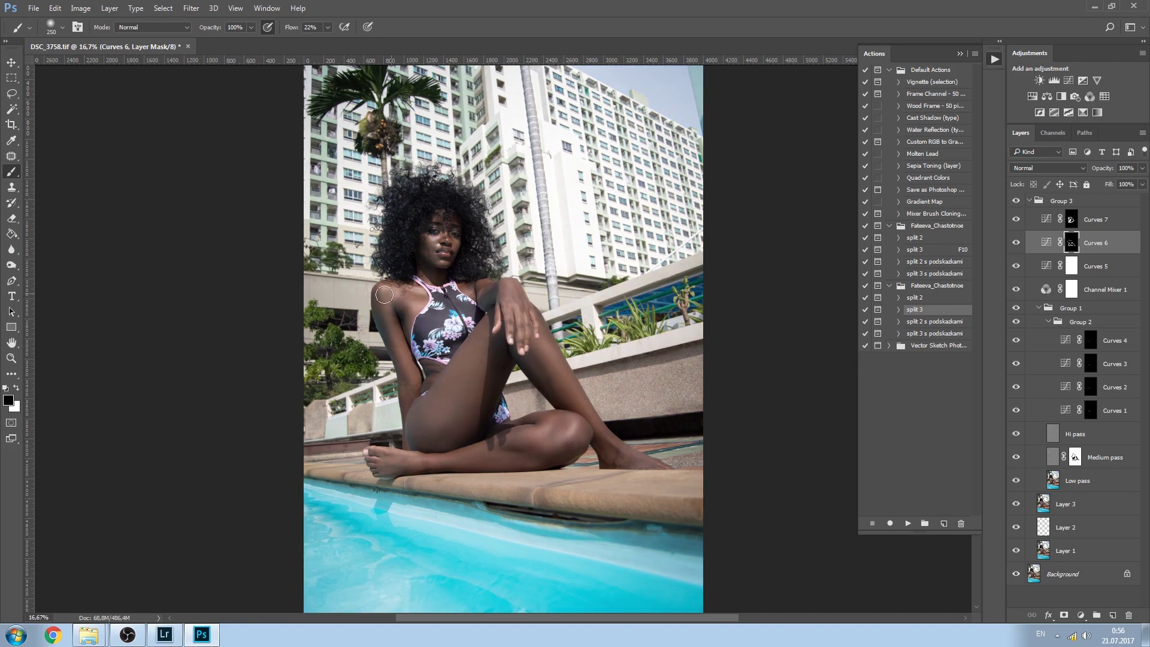
pyautogui.click(1015, 202)
pyautogui.click(1016, 202)
pyautogui.hotkey('ctrl', '+')
pyautogui.hotkey('ctrl', '+')
pyautogui.hotkey('ctrl', '+')
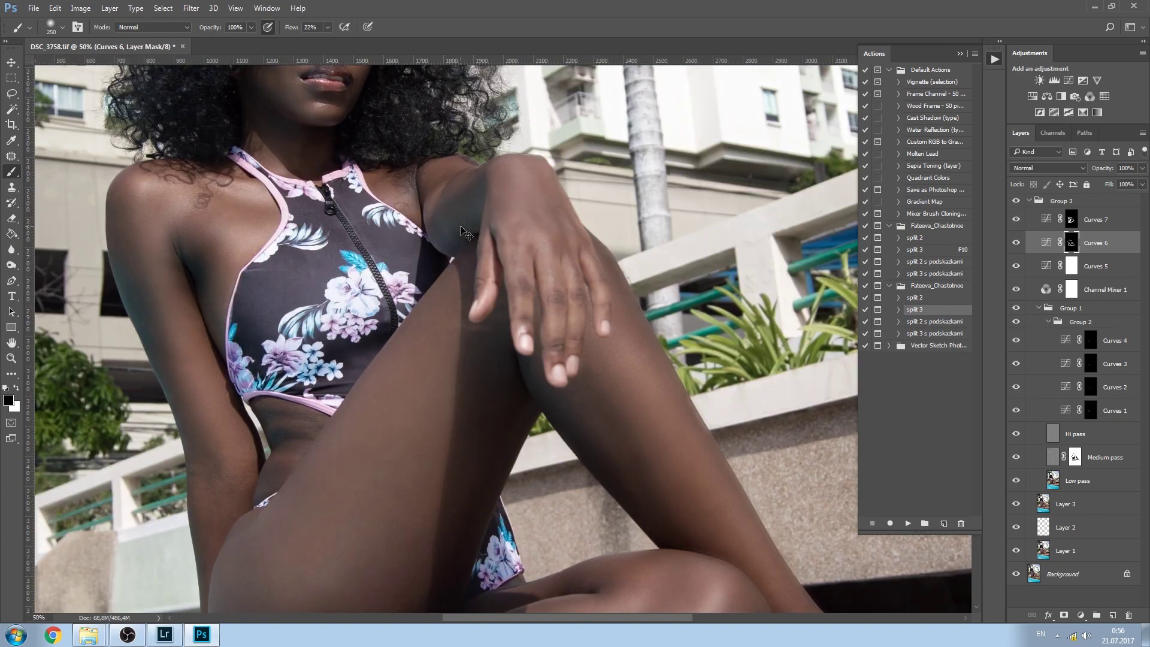
pyautogui.moveTo(425, 364); pyautogui.dragTo(482, 270)
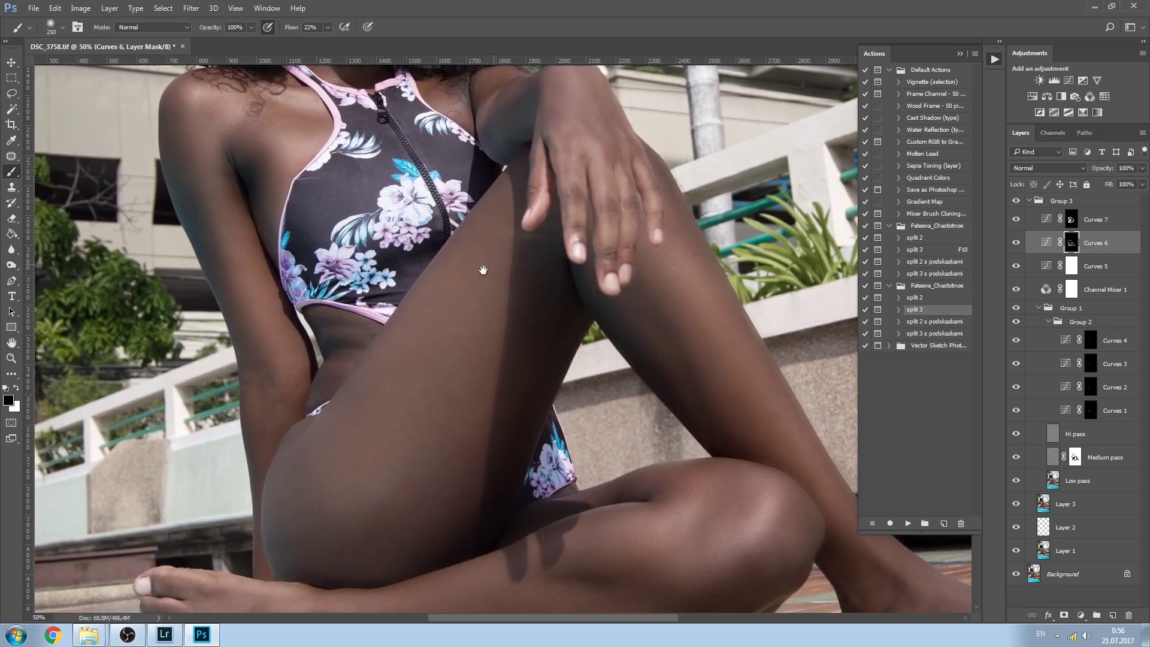
pyautogui.click(1014, 244)
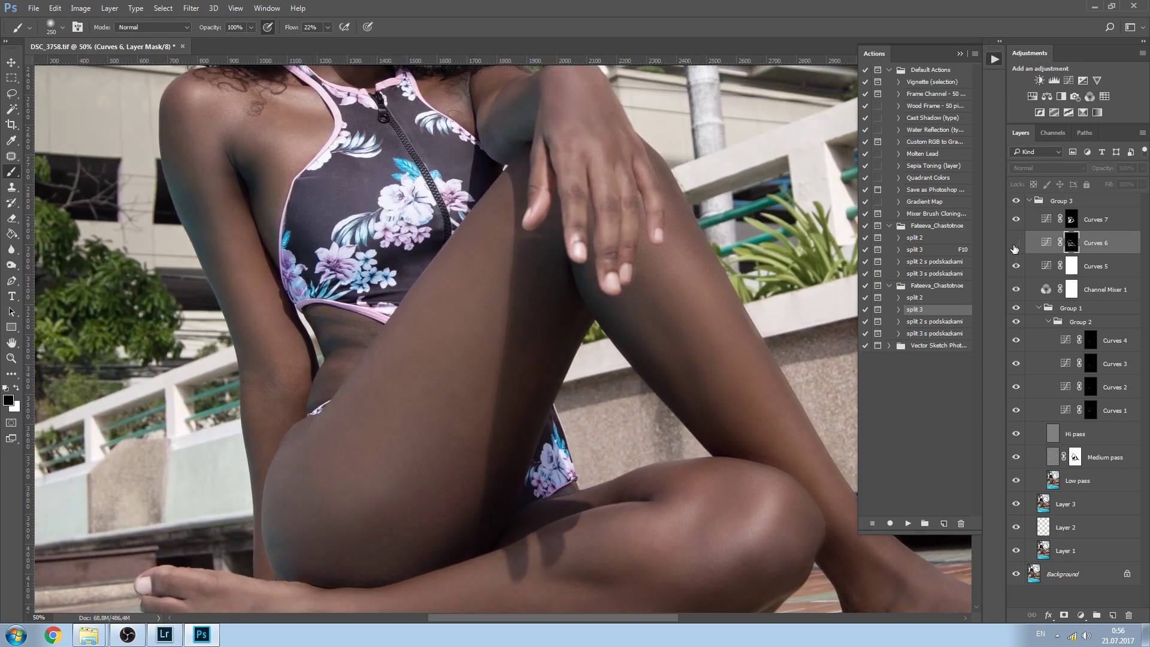
pyautogui.click(1018, 244)
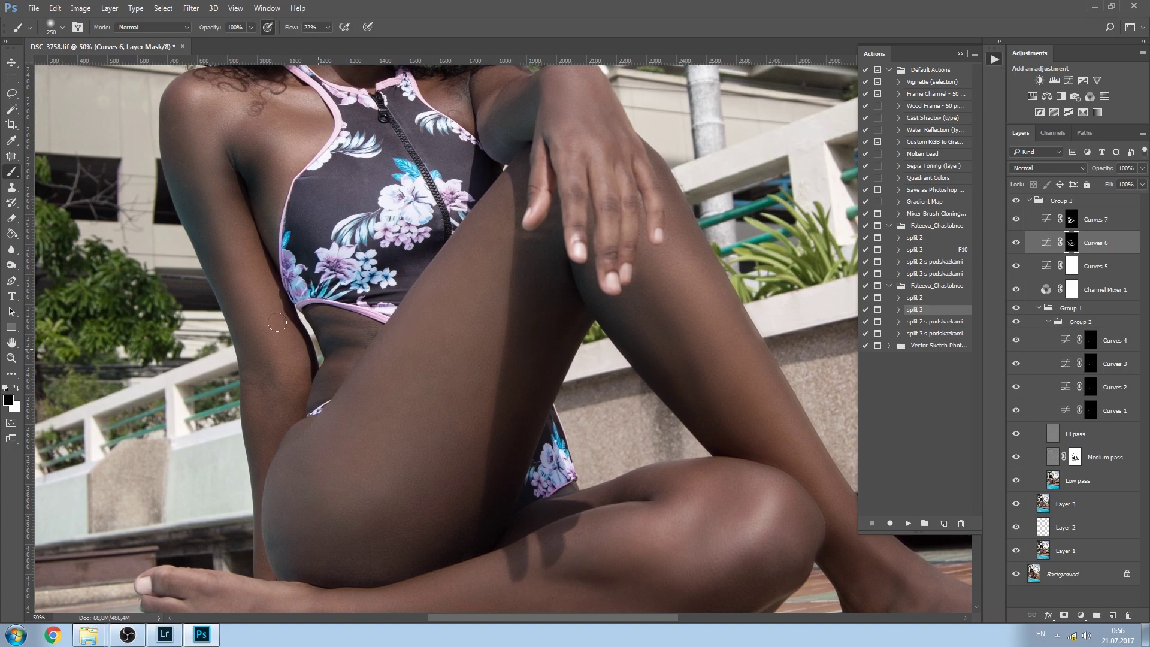
# Paint further darkening into the Curves 6 mask with a small white brush, lowering the flow to 18%.
pyautogui.click(16, 389)
pyautogui.hotkey('ctrl', '-')
pyautogui.hotkey('ctrl', '-')
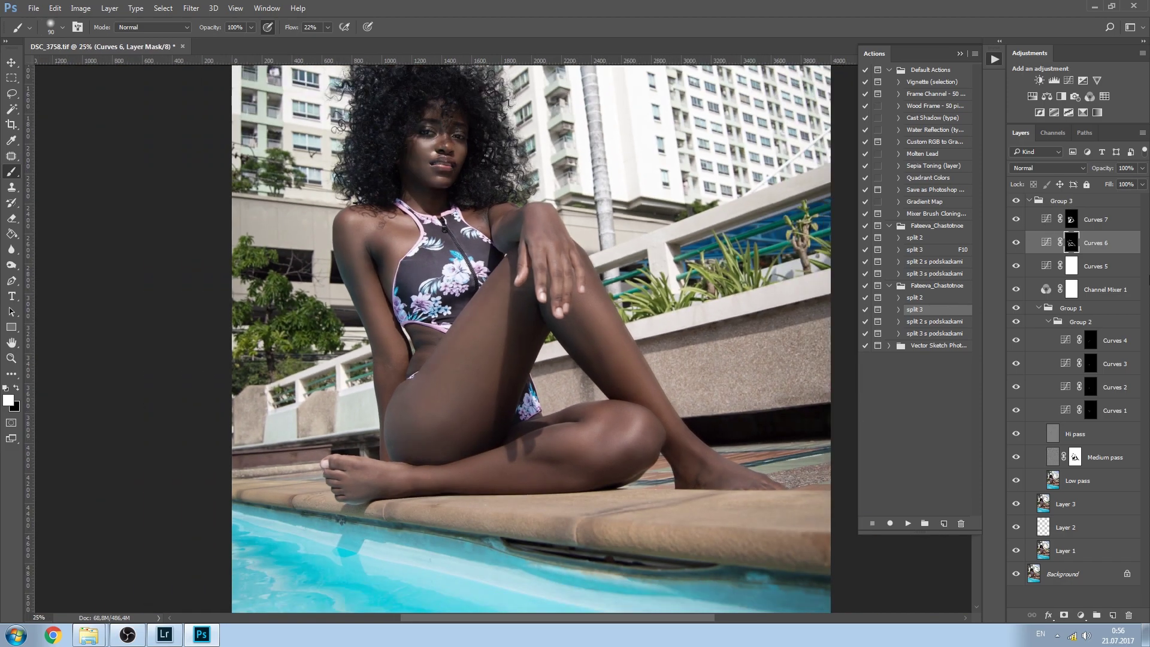
pyautogui.press(']')
pyautogui.press(']')
pyautogui.moveTo(289, 31); pyautogui.dragTo(287, 32)
pyautogui.press('[')
pyautogui.press('[')
pyautogui.press('[')
pyautogui.press(']')
pyautogui.press(']')
# Paint finer highlights into the Curves 7 mask with a small white brush, and compare Group 3 off and on.
pyautogui.click(1069, 222)
pyautogui.press('[')
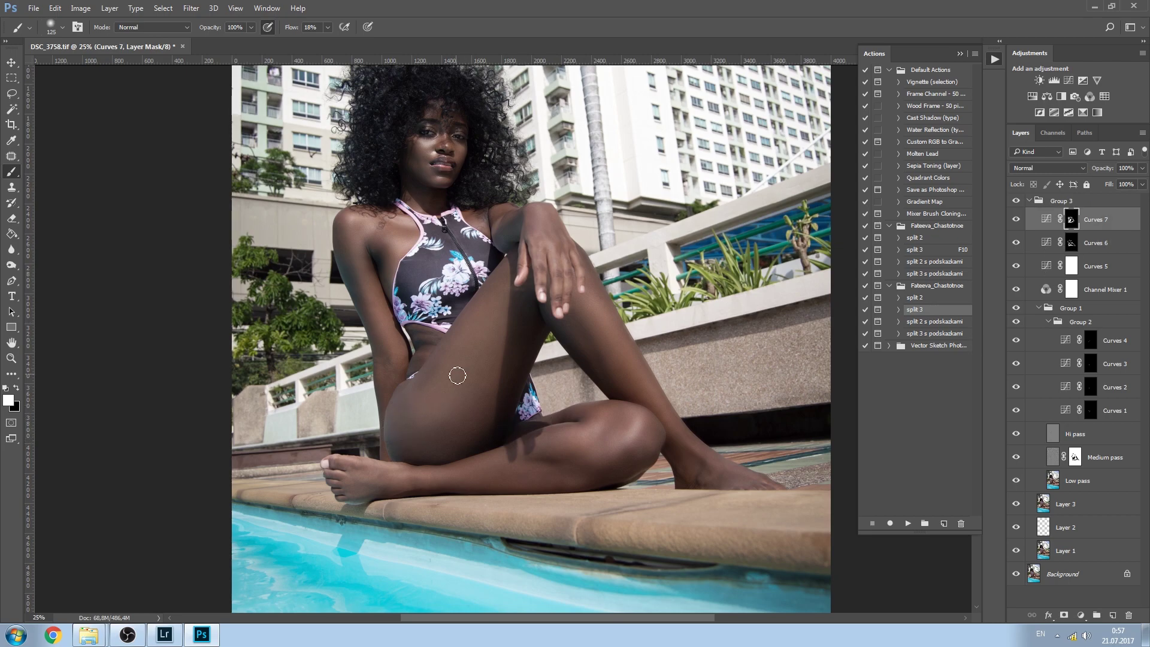
pyautogui.press('[')
pyautogui.press('[')
pyautogui.press('[')
pyautogui.press(']')
pyautogui.press('[')
pyautogui.press('[')
pyautogui.press(']')
pyautogui.click(1016, 201)
pyautogui.click(1016, 202)
# Soften the shading on the Curves 6 mask with a larger black brush.
pyautogui.click(1071, 245)
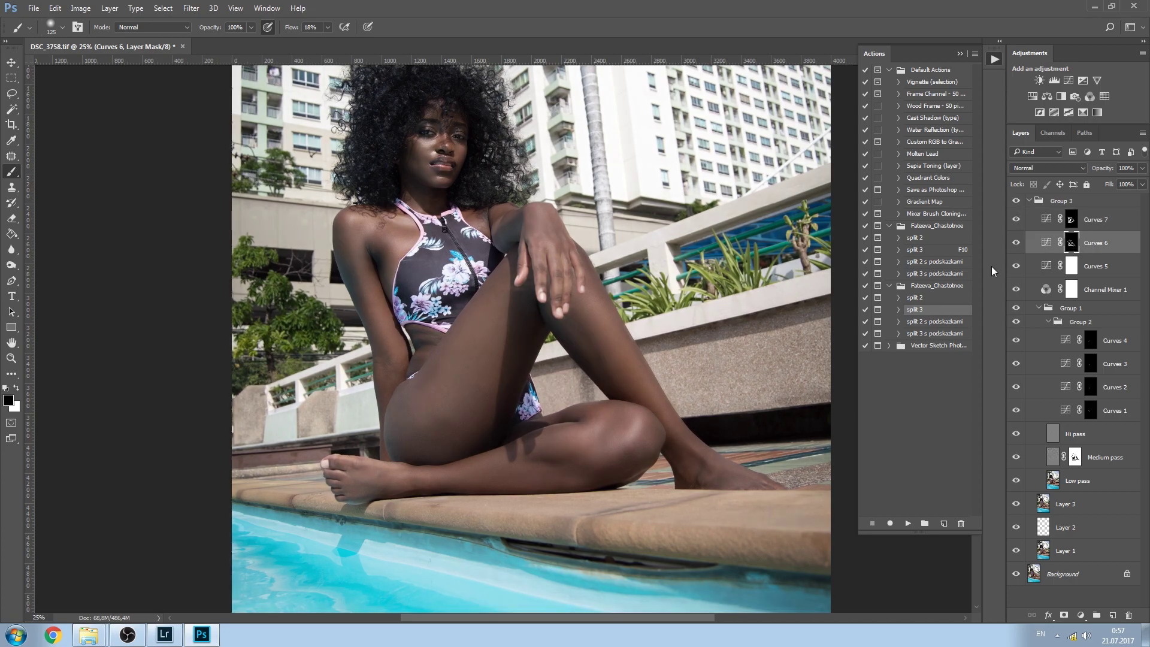
pyautogui.press(']')
pyautogui.press(']')
# Reduce excess highlights on the Curves 7 mask with black paint, and compare Group 3 off and on.
pyautogui.click(1071, 222)
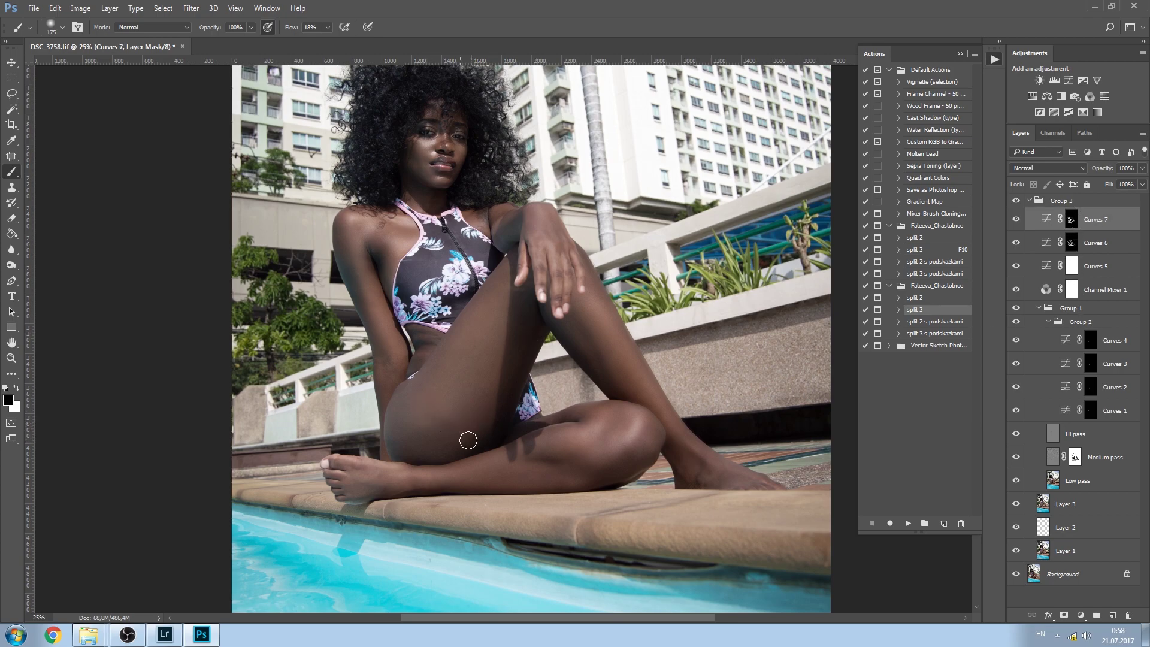
pyautogui.press('[')
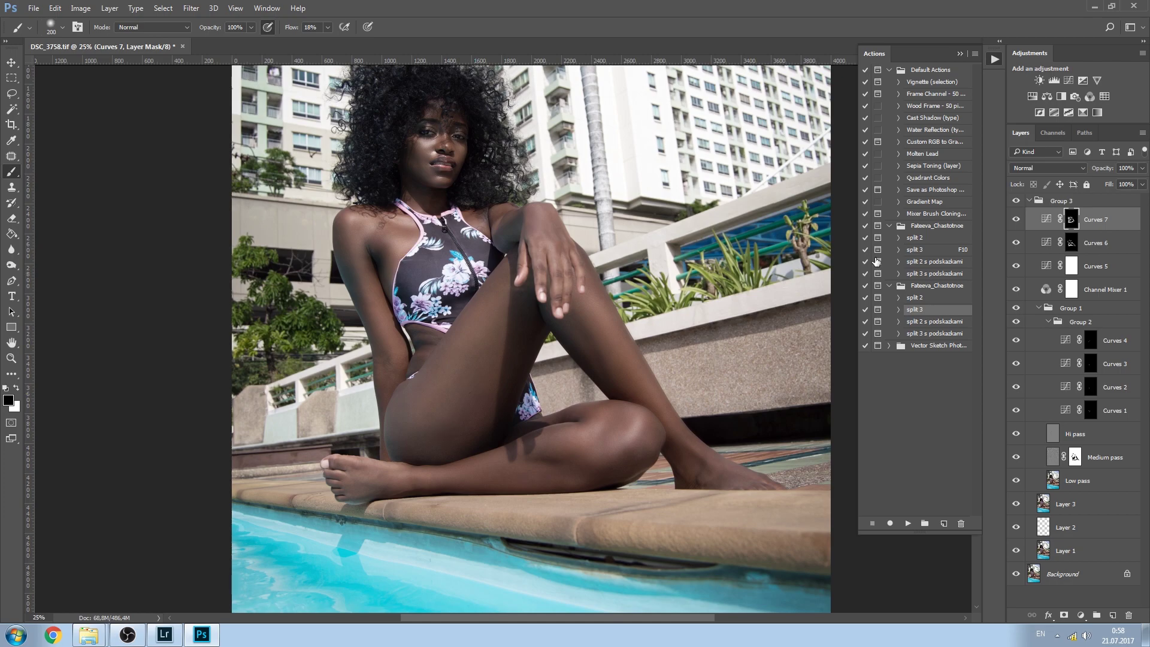
pyautogui.click(1017, 202)
pyautogui.click(1018, 202)
pyautogui.click(1018, 202)
pyautogui.click(1018, 202)
# Add more shading to the Curves 6 mask in white, reducing the brush to 150 px.
pyautogui.click(1071, 243)
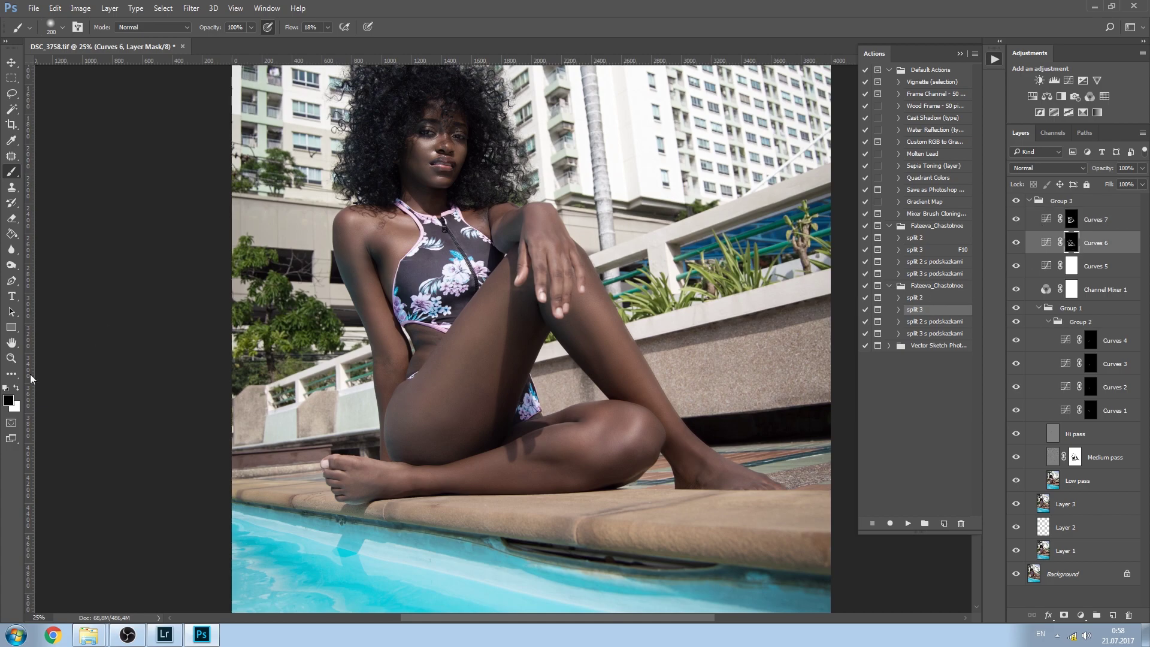
pyautogui.click(16, 389)
pyautogui.press('[')
pyautogui.press('[')
# Add another brightening Curves layer above Curves 7 with the midtone at input 120, output 134, and invert its mask to black.
pyautogui.click(1105, 220)
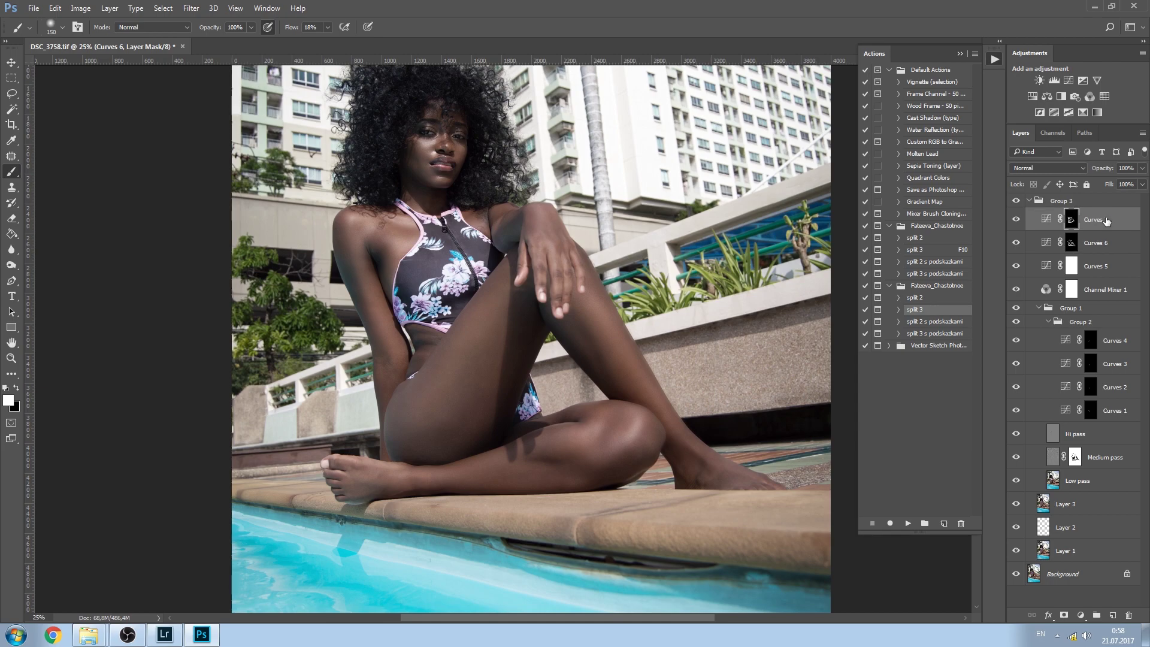
pyautogui.click(1068, 82)
pyautogui.moveTo(894, 305); pyautogui.dragTo(886, 299)
pyautogui.hotkey('ctrl', 'i')
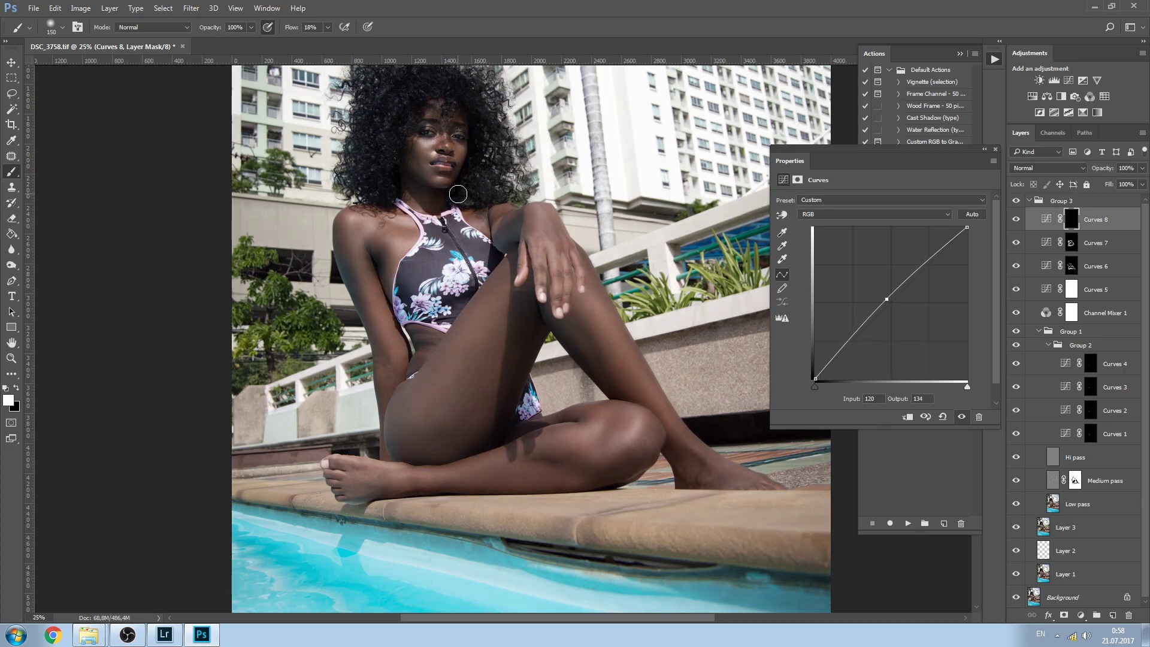
# Compare the face at close range with the Curves 8 adjustment hidden and shown.
pyautogui.hotkey('ctrl', '+')
pyautogui.hotkey('ctrl', '+')
pyautogui.hotkey('ctrl', '+')
pyautogui.hotkey('ctrl', '+')
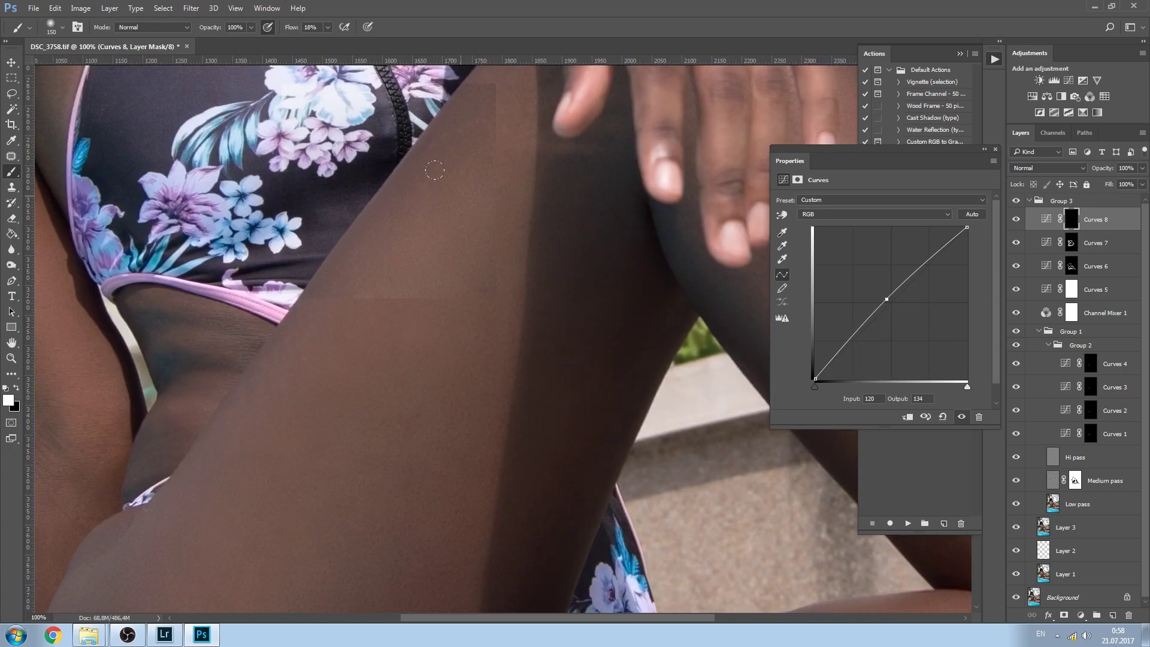
pyautogui.moveTo(304, 165); pyautogui.dragTo(458, 447)
pyautogui.moveTo(379, 266); pyautogui.dragTo(439, 404)
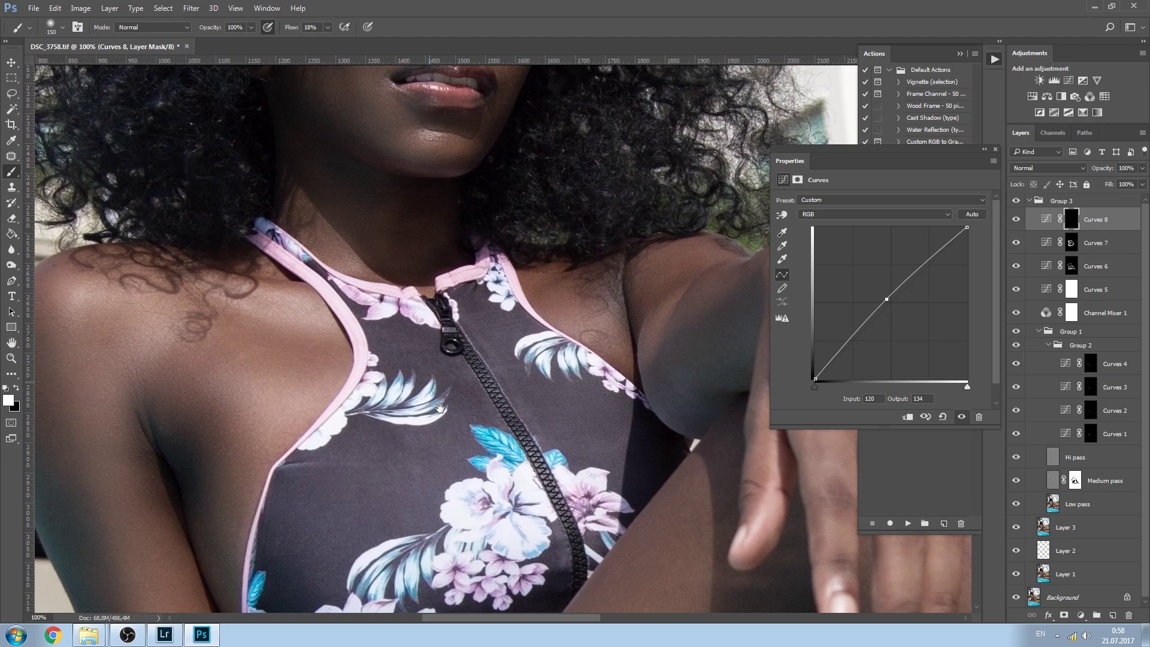
pyautogui.moveTo(335, 80); pyautogui.dragTo(421, 398)
pyautogui.moveTo(413, 335); pyautogui.dragTo(367, 374)
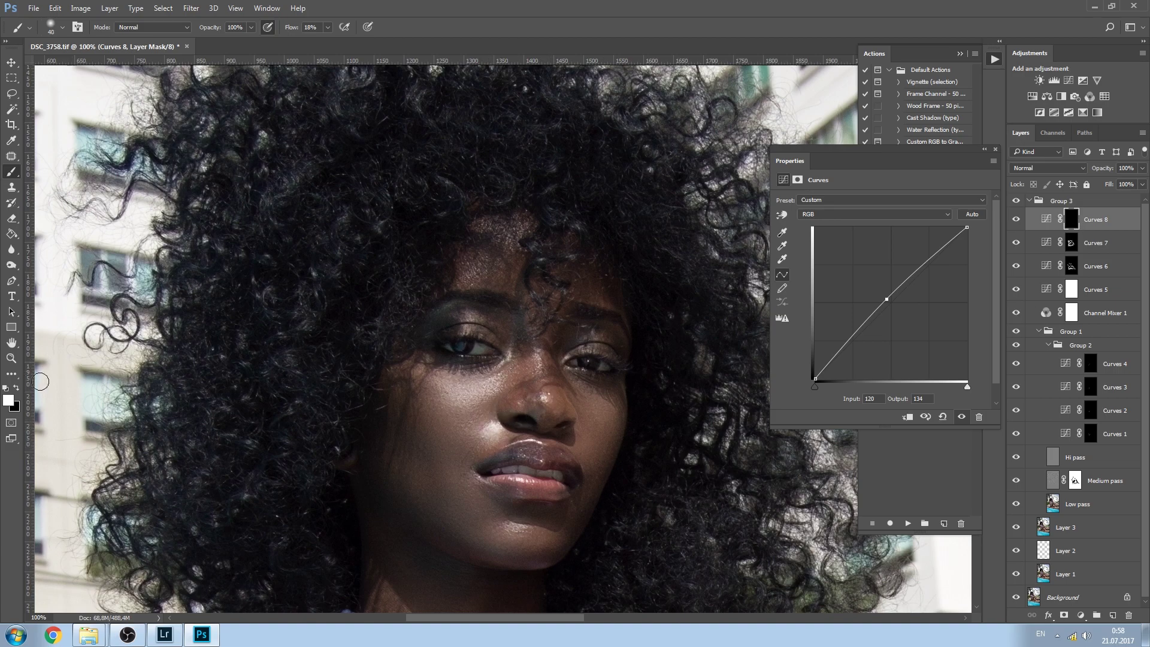
pyautogui.click(1019, 221)
pyautogui.click(1017, 221)
pyautogui.click(1017, 221)
pyautogui.click(1017, 221)
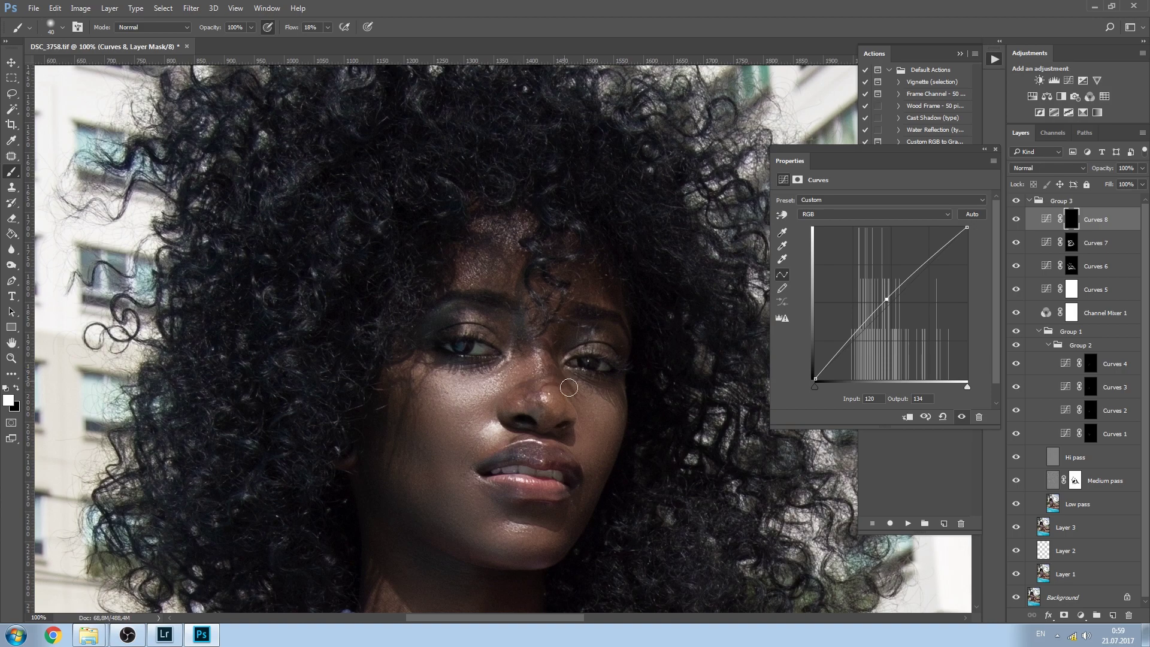
pyautogui.press('[')
pyautogui.click(994, 149)
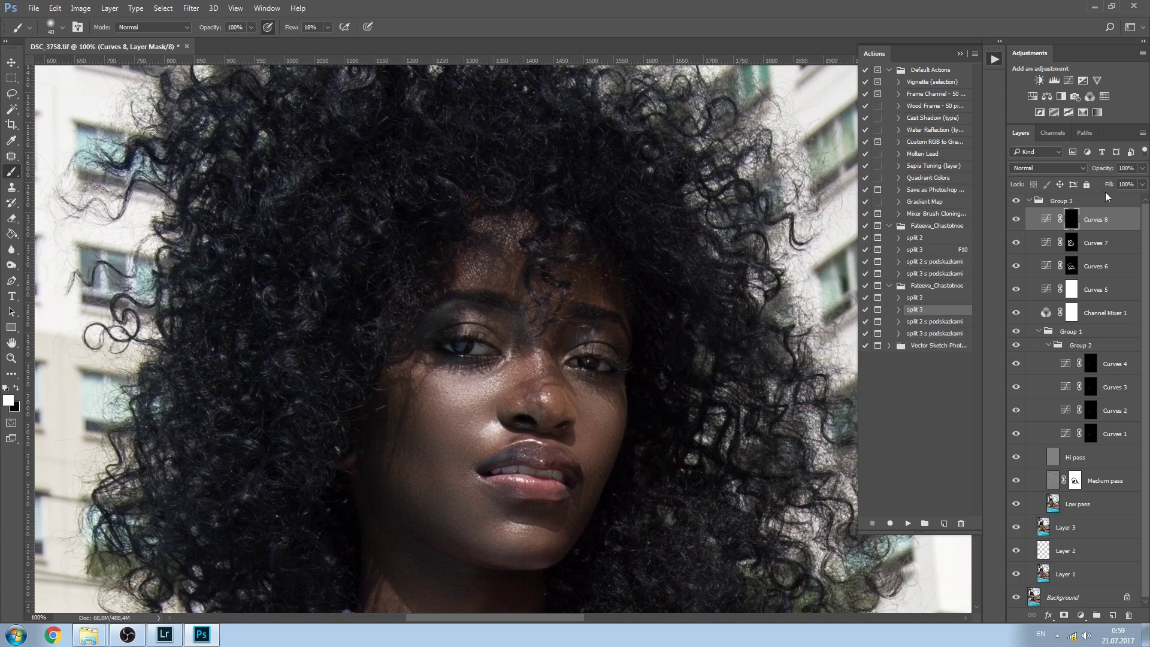
# Add a Curves adjustment with a midtone point at input 134, output 119, invert its mask to black, and set the brush flow to 26%.
pyautogui.click(1067, 84)
pyautogui.moveTo(894, 299); pyautogui.dragTo(894, 308)
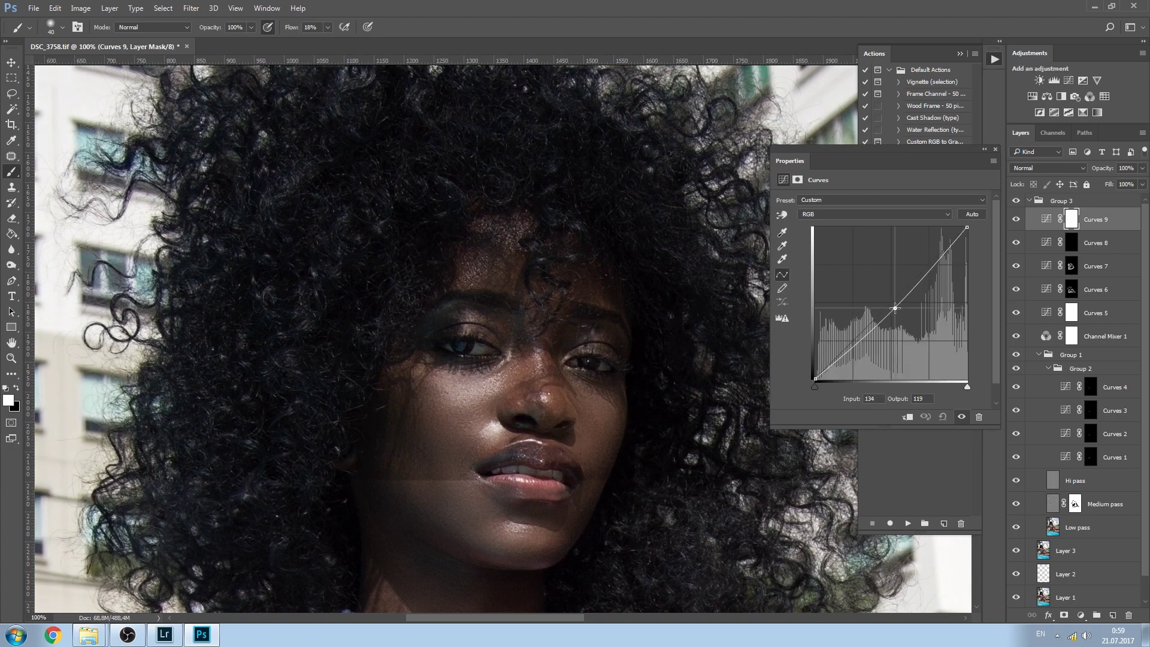
pyautogui.hotkey('ctrl', 'i')
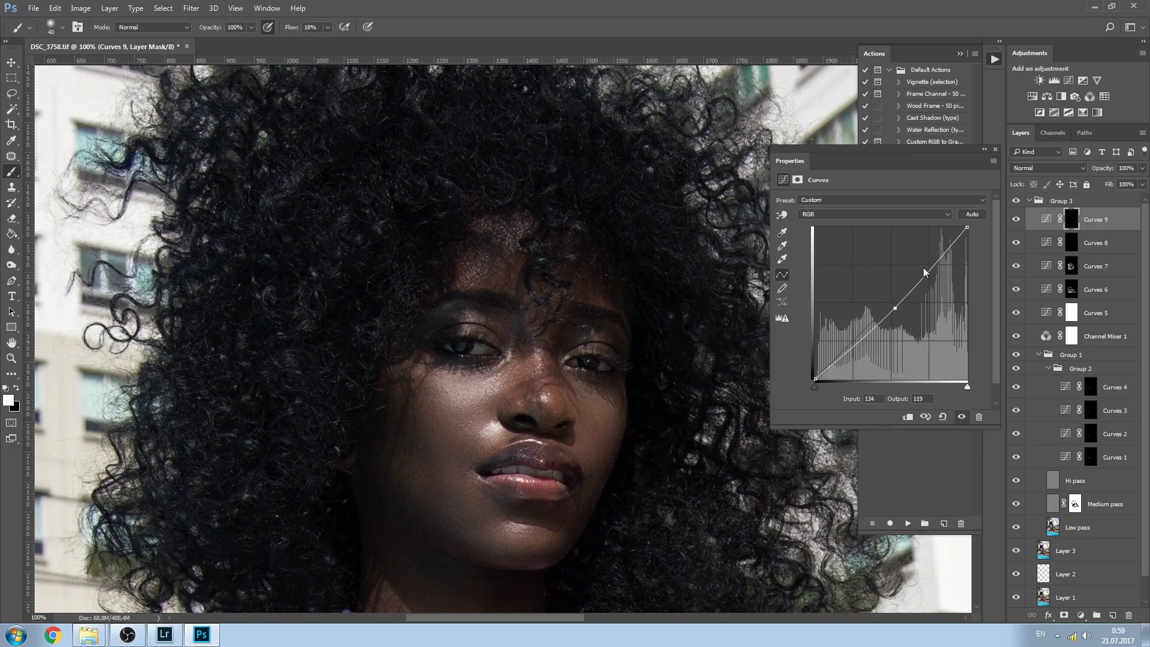
pyautogui.click(995, 150)
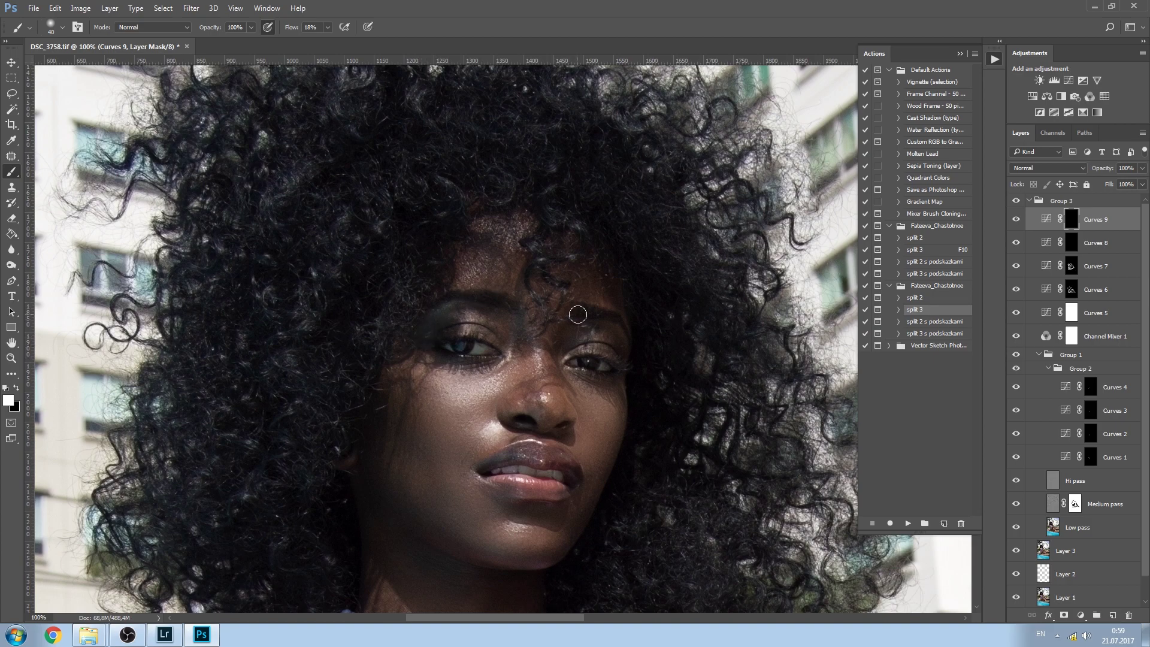
pyautogui.moveTo(291, 28); pyautogui.dragTo(301, 28)
# Compare the whole portrait with the Group 3 adjustments hidden and shown.
pyautogui.hotkey('ctrl', '-')
pyautogui.hotkey('ctrl', '-')
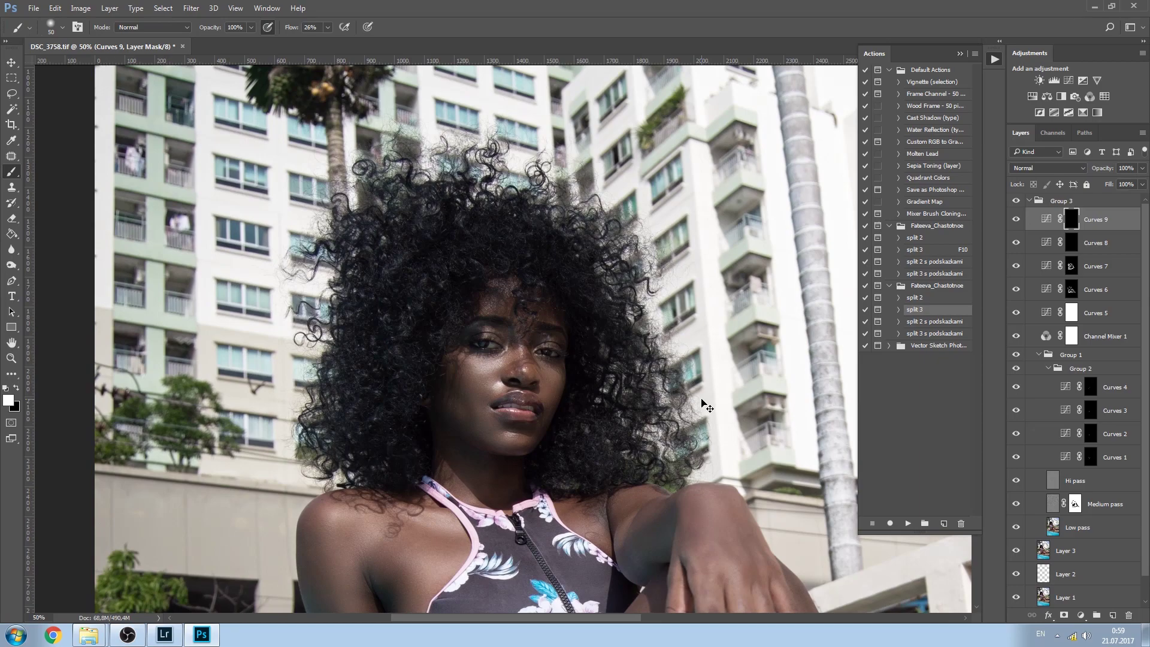
pyautogui.click(1015, 201)
pyautogui.click(1015, 201)
pyautogui.hotkey('ctrl', '-')
pyautogui.hotkey('ctrl', '-')
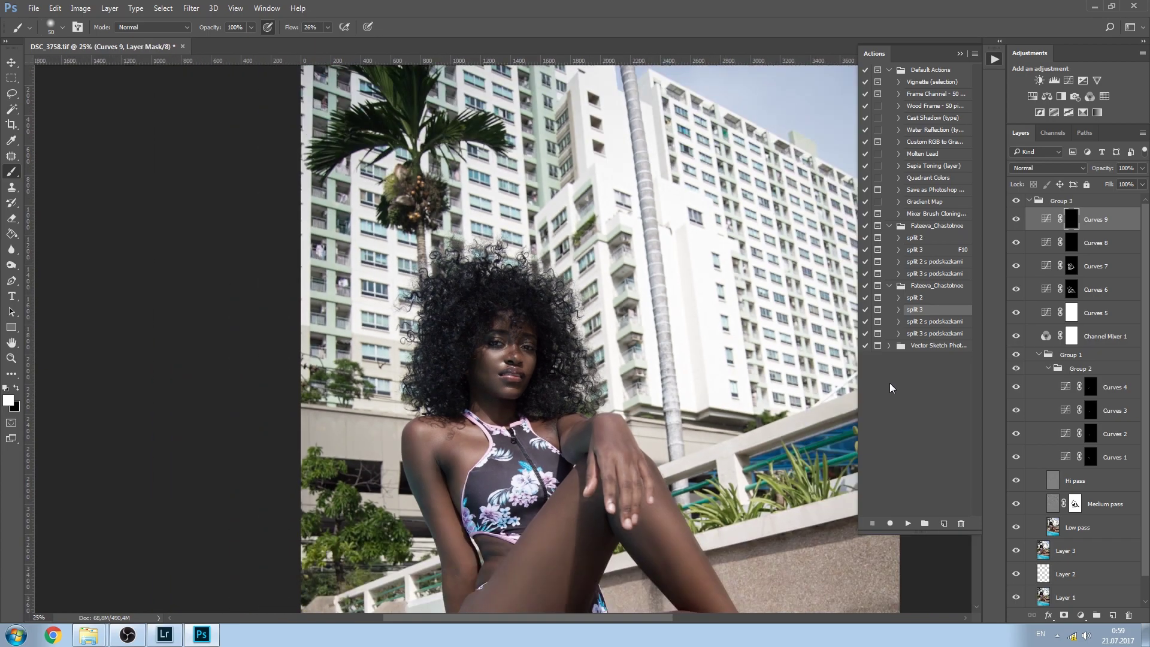
pyautogui.hotkey('ctrl', '-')
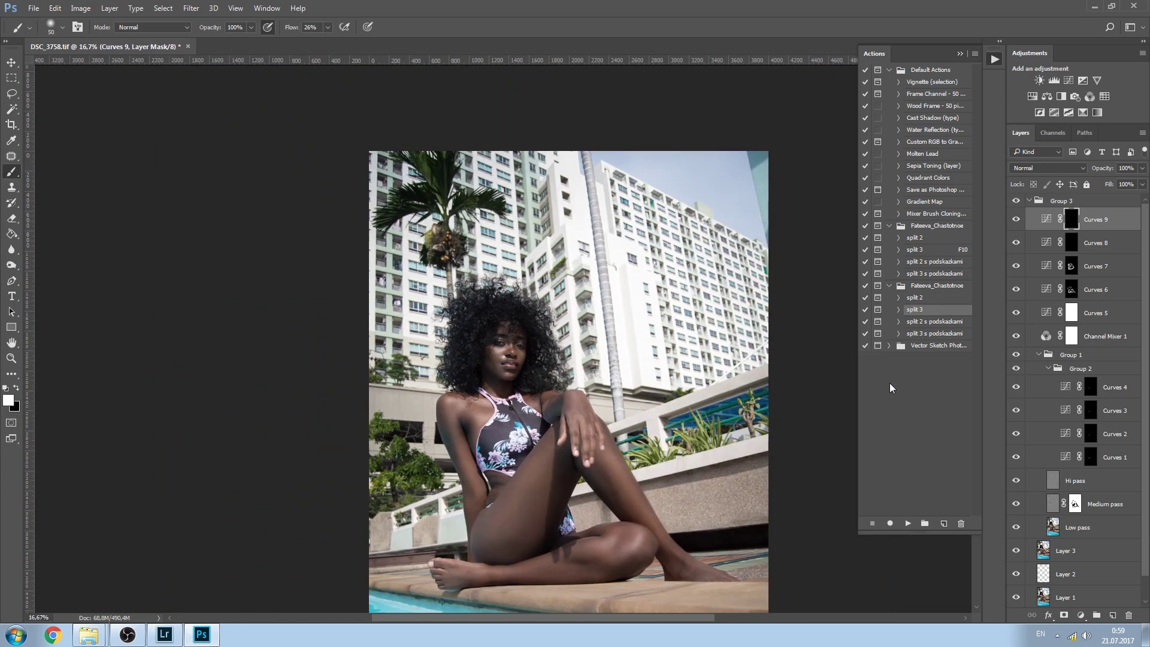
# Add a Curves adjustment for the eyes, raising the RGB highlights and placing a shadow point at input 70, output 79.
pyautogui.hotkey('ctrl', '+')
pyautogui.hotkey('ctrl', '+')
pyautogui.hotkey('ctrl', '+')
pyautogui.hotkey('ctrl', '+')
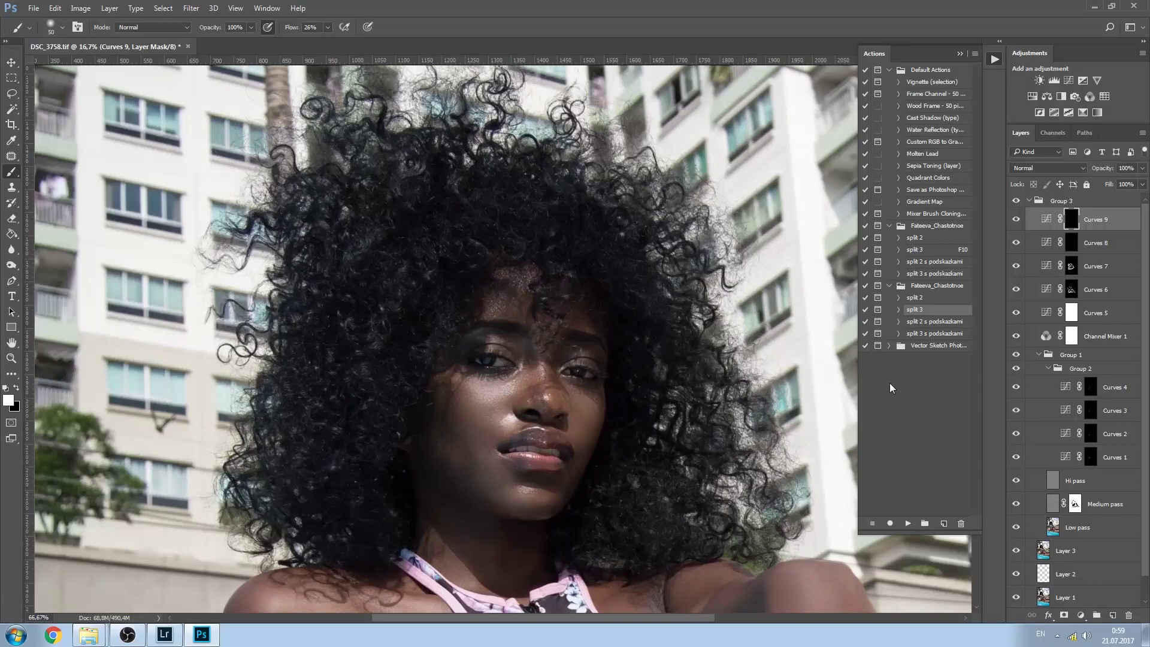
pyautogui.hotkey('ctrl', '+')
pyautogui.hotkey('ctrl', '+')
pyautogui.moveTo(457, 459); pyautogui.dragTo(351, 267)
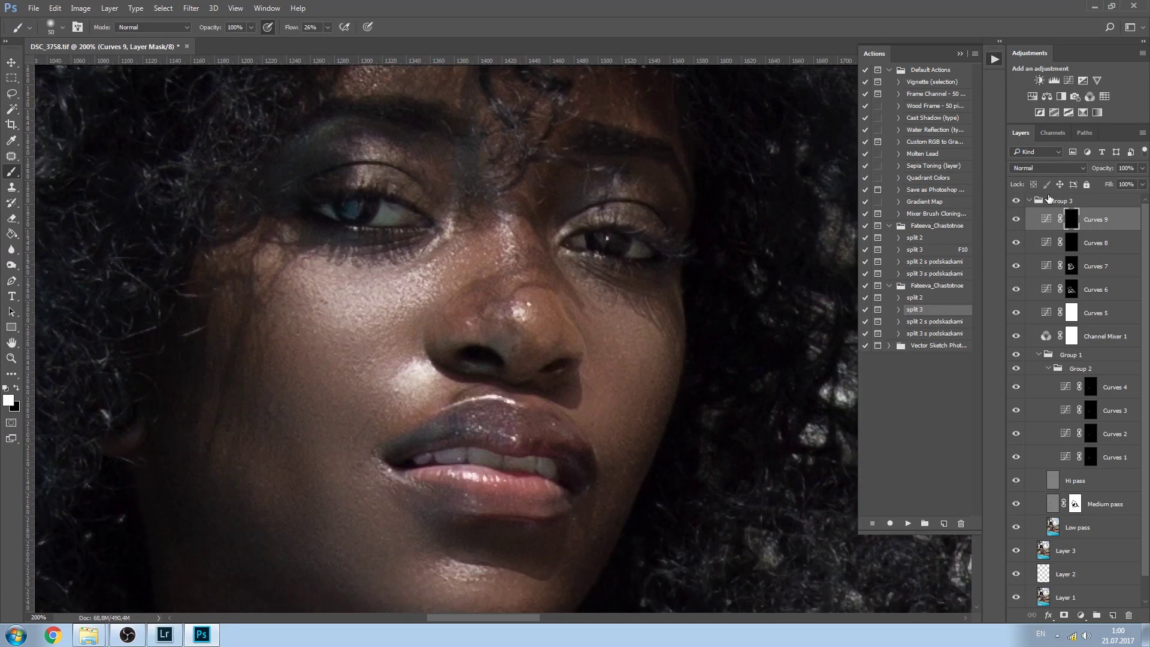
pyautogui.click(1068, 81)
pyautogui.moveTo(922, 275); pyautogui.dragTo(917, 265)
pyautogui.moveTo(856, 333); pyautogui.dragTo(856, 331)
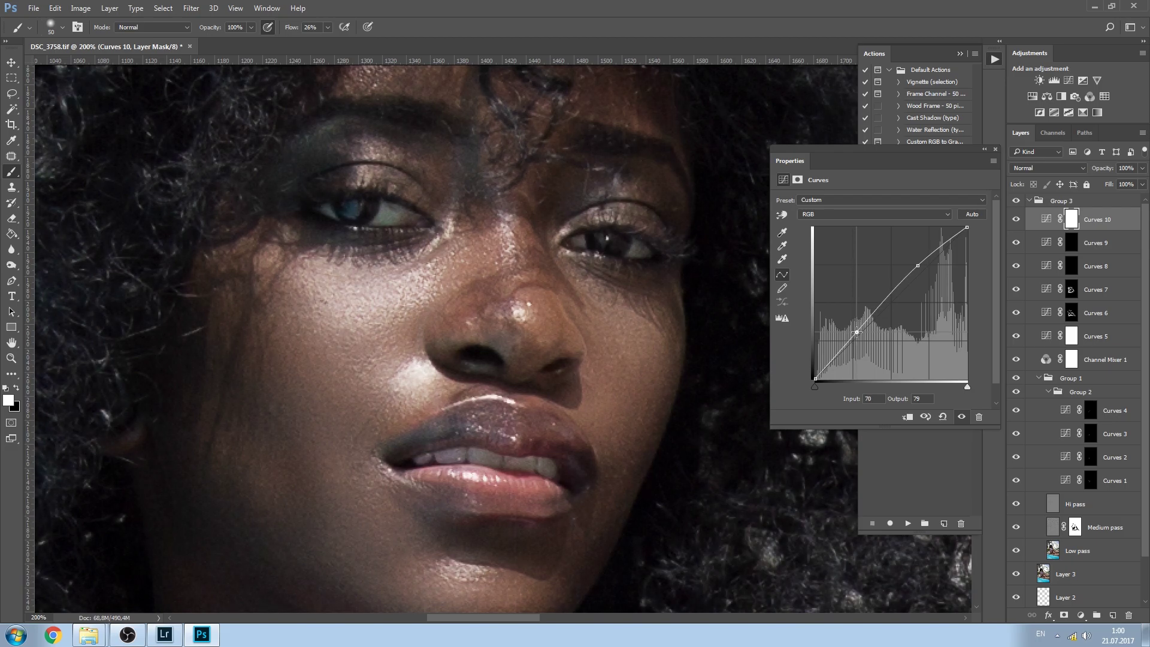
# Lower the Green channel's midtones to input 130, output 127, and the Red channel's to input 132, output 128.
pyautogui.click(865, 214)
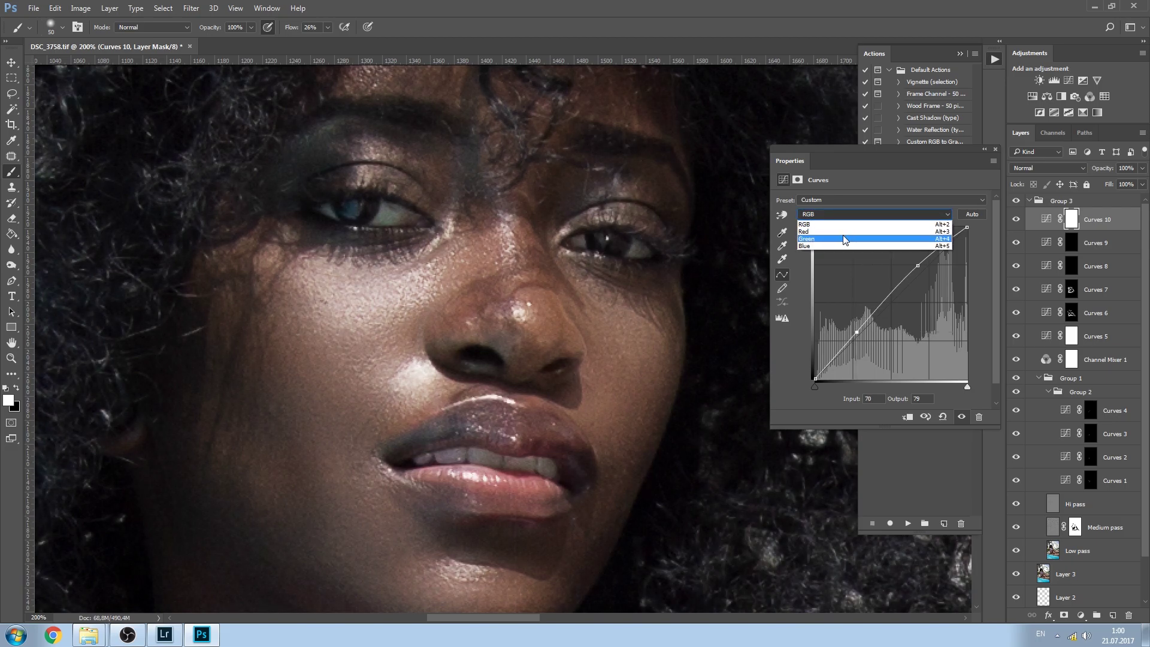
pyautogui.click(845, 236)
pyautogui.moveTo(891, 302); pyautogui.dragTo(892, 303)
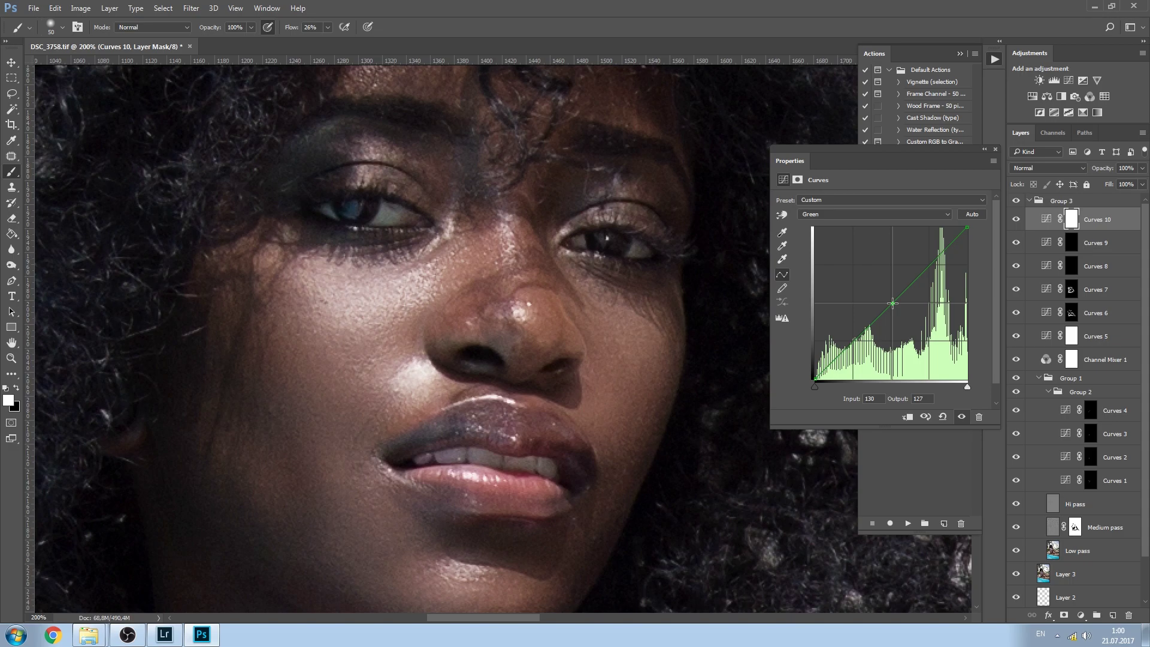
pyautogui.click(875, 214)
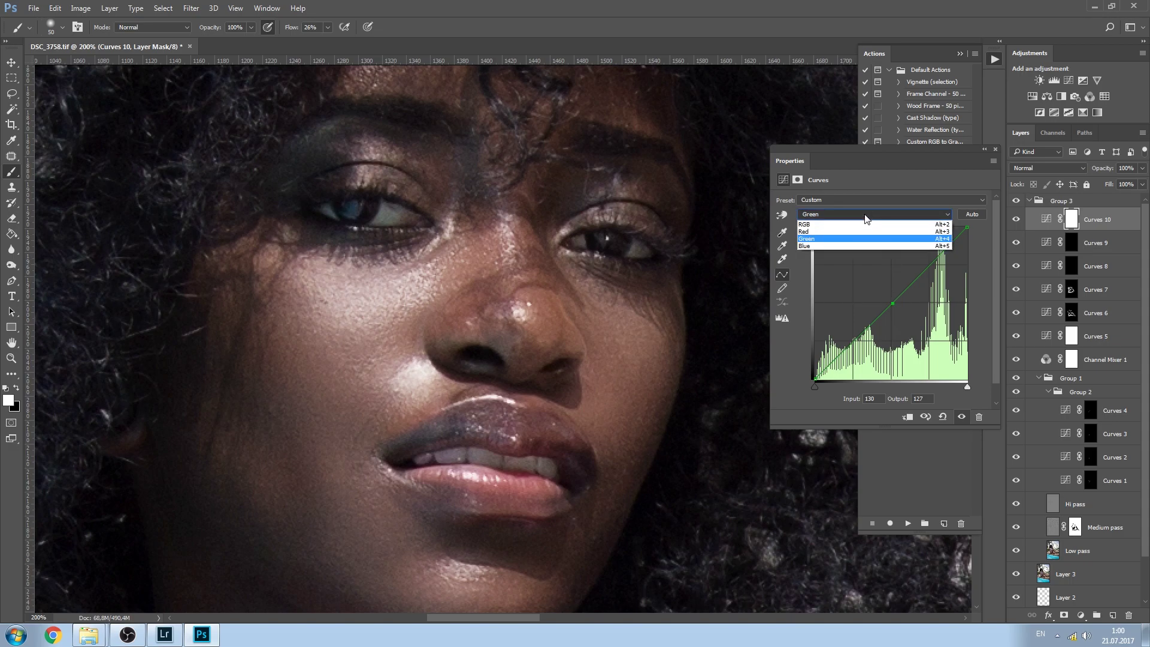
pyautogui.click(868, 230)
pyautogui.moveTo(890, 301); pyautogui.dragTo(893, 302)
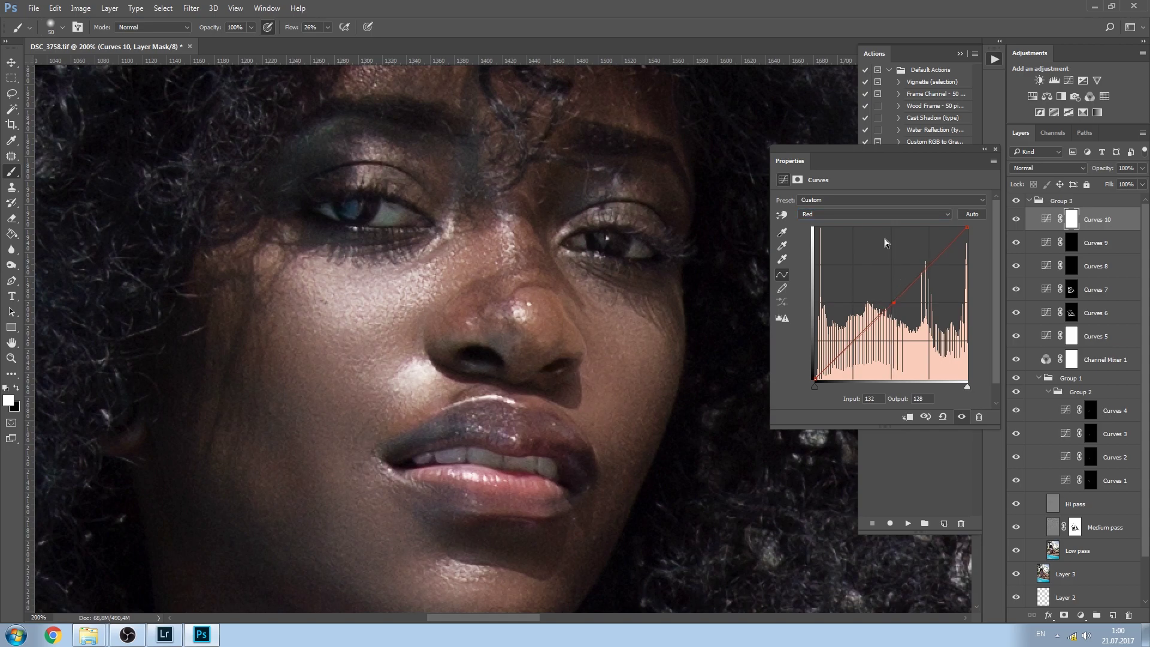
# Raise the RGB curve's highlight point to input 163, output 201, and invert the Curves 10 mask to black.
pyautogui.click(864, 214)
pyautogui.click(846, 227)
pyautogui.click(848, 215)
pyautogui.click(850, 221)
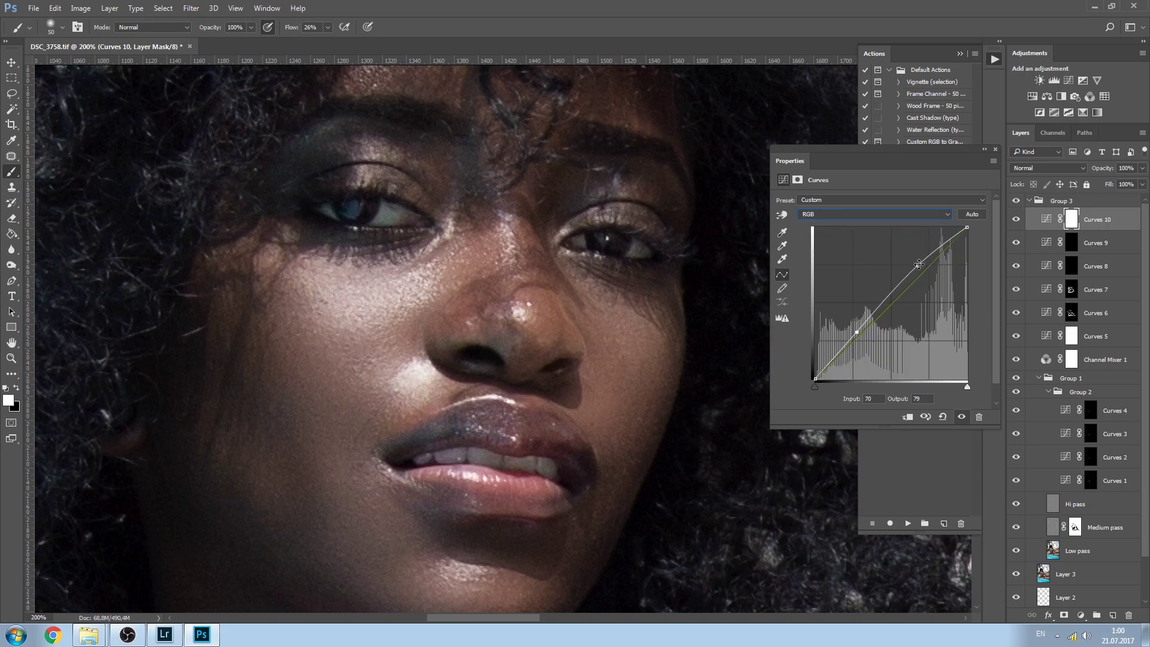
pyautogui.moveTo(919, 263); pyautogui.dragTo(912, 259)
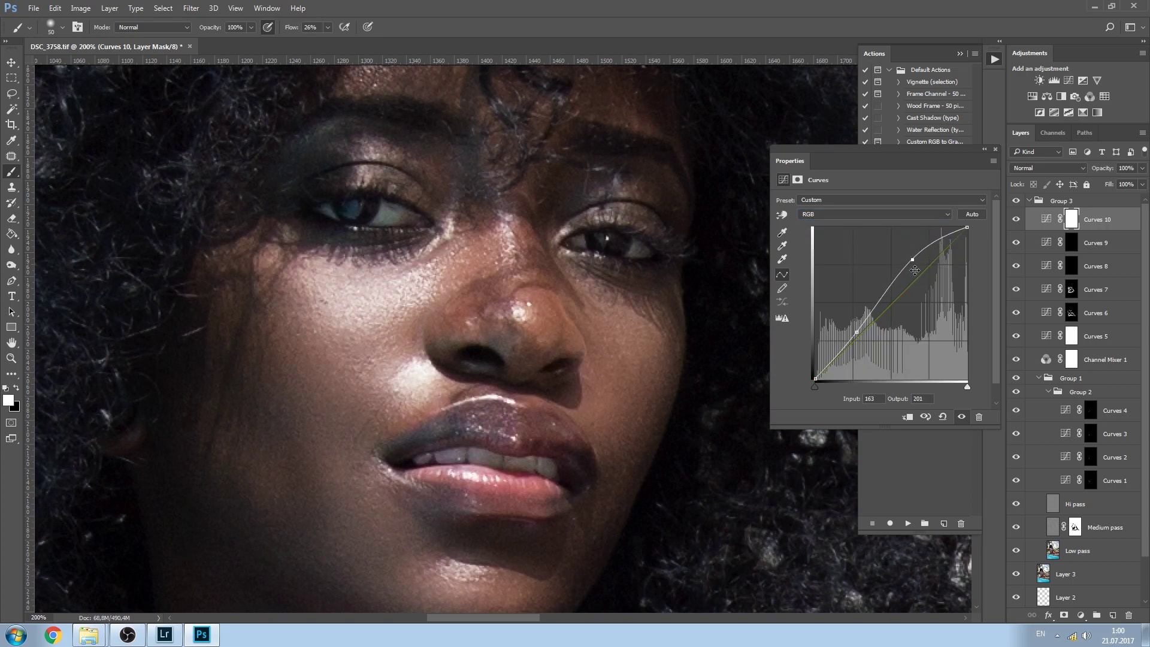
pyautogui.hotkey('ctrl', 'i')
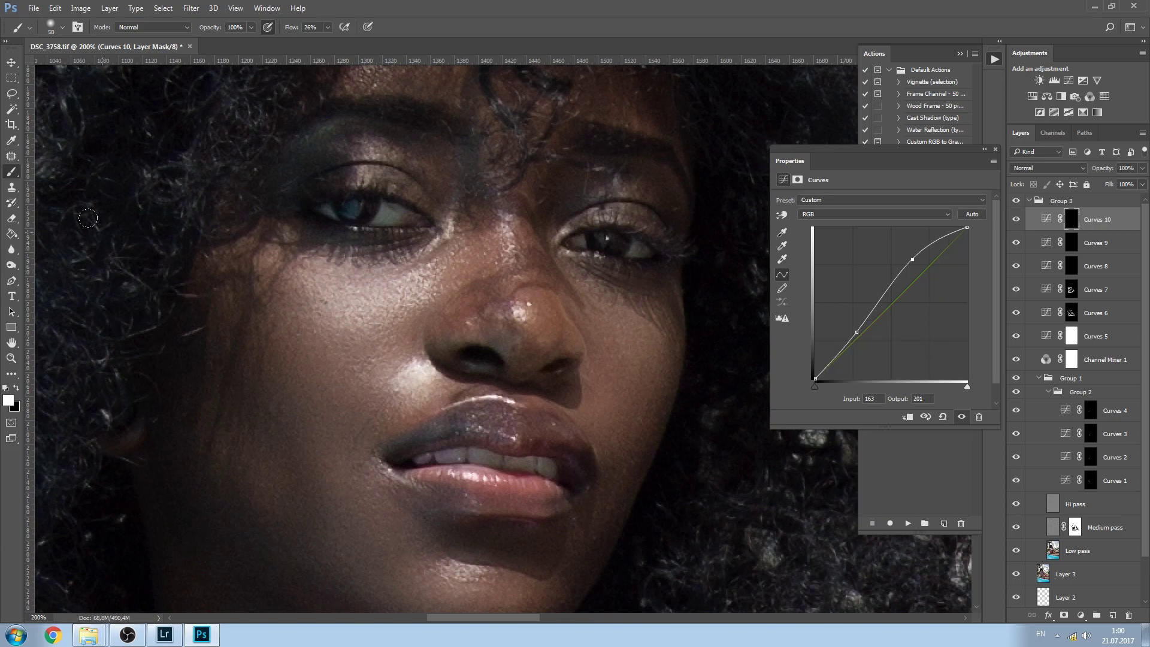
# Paint white over both irises on the Curves 10 mask with a small brush to brighten the eyes.
pyautogui.press('[')
pyautogui.moveTo(379, 206)
pyautogui.mouseDown()
pyautogui.moveTo(326, 200)
pyautogui.moveTo(395, 219)
pyautogui.moveTo(360, 216)
pyautogui.moveTo(418, 215)
pyautogui.moveTo(323, 205)
pyautogui.mouseUp()
pyautogui.moveTo(575, 230)
pyautogui.mouseDown()
pyautogui.moveTo(636, 236)
pyautogui.moveTo(557, 230)
pyautogui.moveTo(661, 252)
pyautogui.moveTo(589, 252)
pyautogui.mouseUp()
pyautogui.press(']')
pyautogui.click(995, 149)
# Compare the eyes with Curves 10 hidden and shown, and inspect the face at several magnifications.
pyautogui.click(1016, 219)
pyautogui.click(1016, 219)
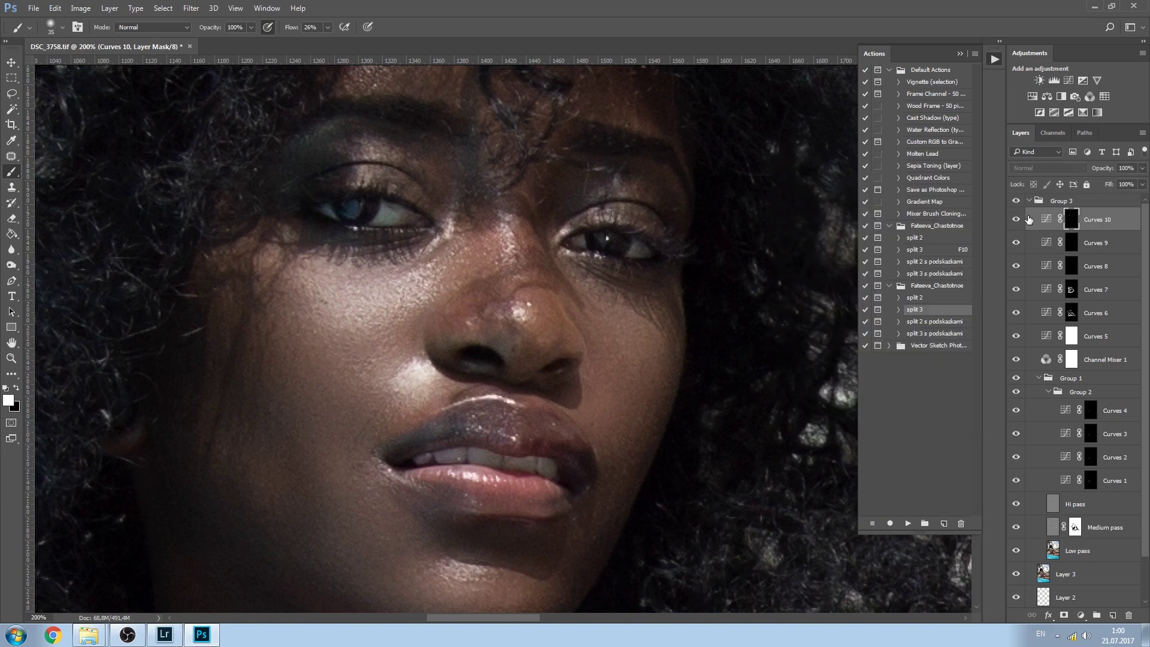
pyautogui.hotkey('ctrl', '-')
pyautogui.hotkey('ctrl', '-')
pyautogui.hotkey('ctrl', '-')
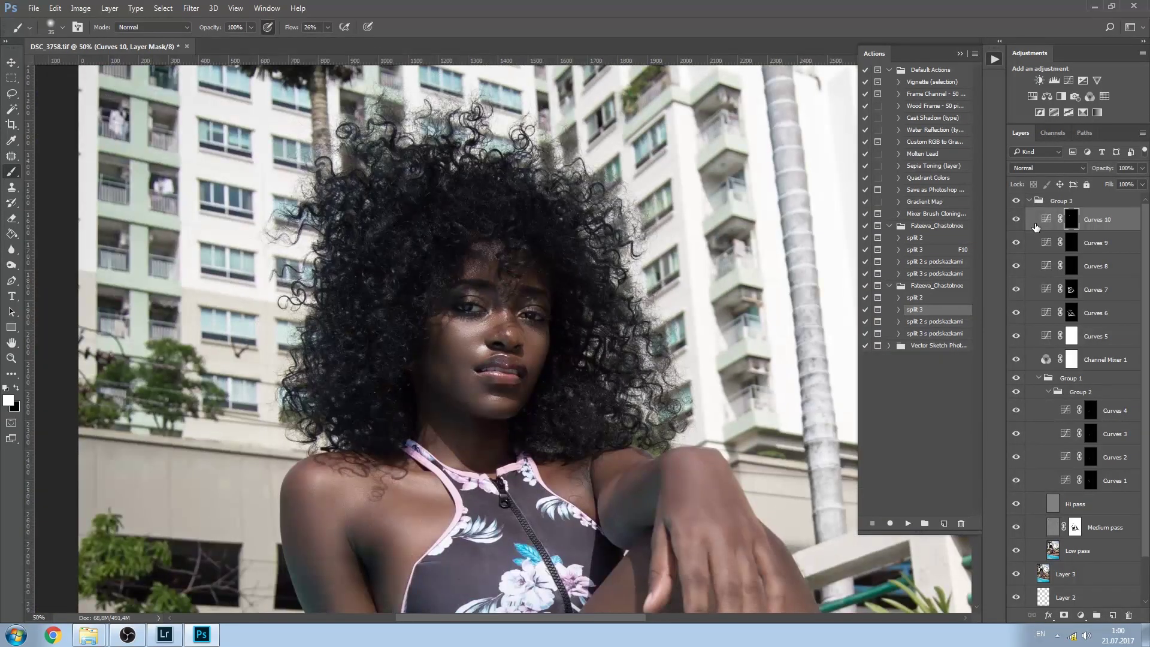
pyautogui.click(1016, 220)
pyautogui.click(1016, 220)
pyautogui.scroll(4, 561, 395)
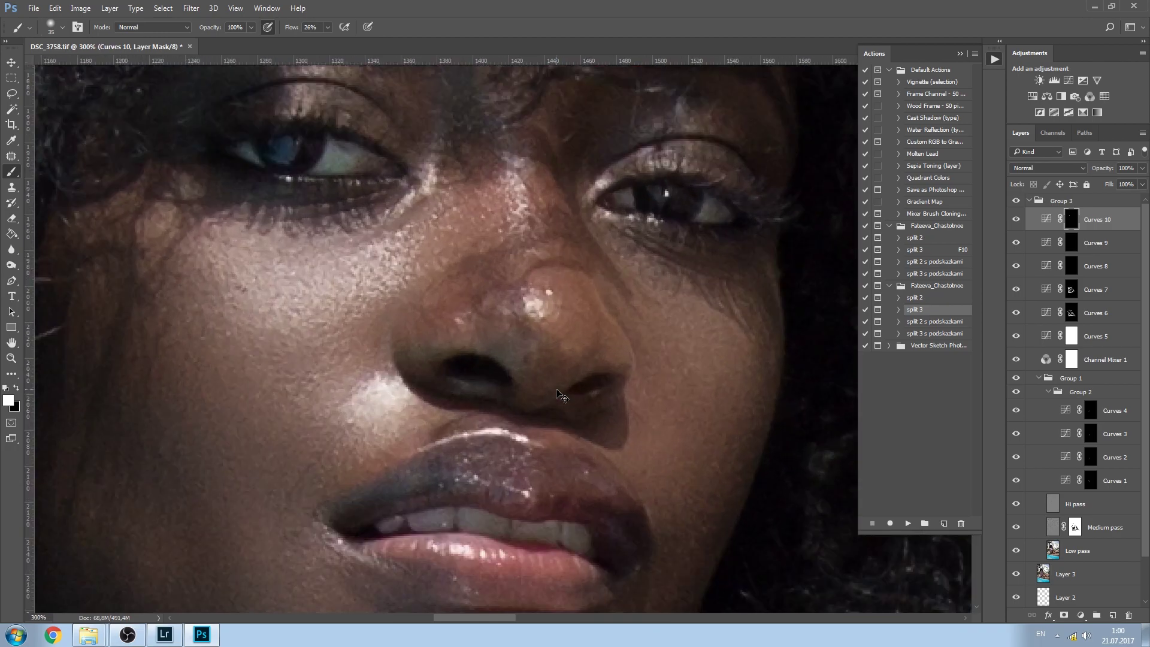
pyautogui.scroll(-2, 561, 395)
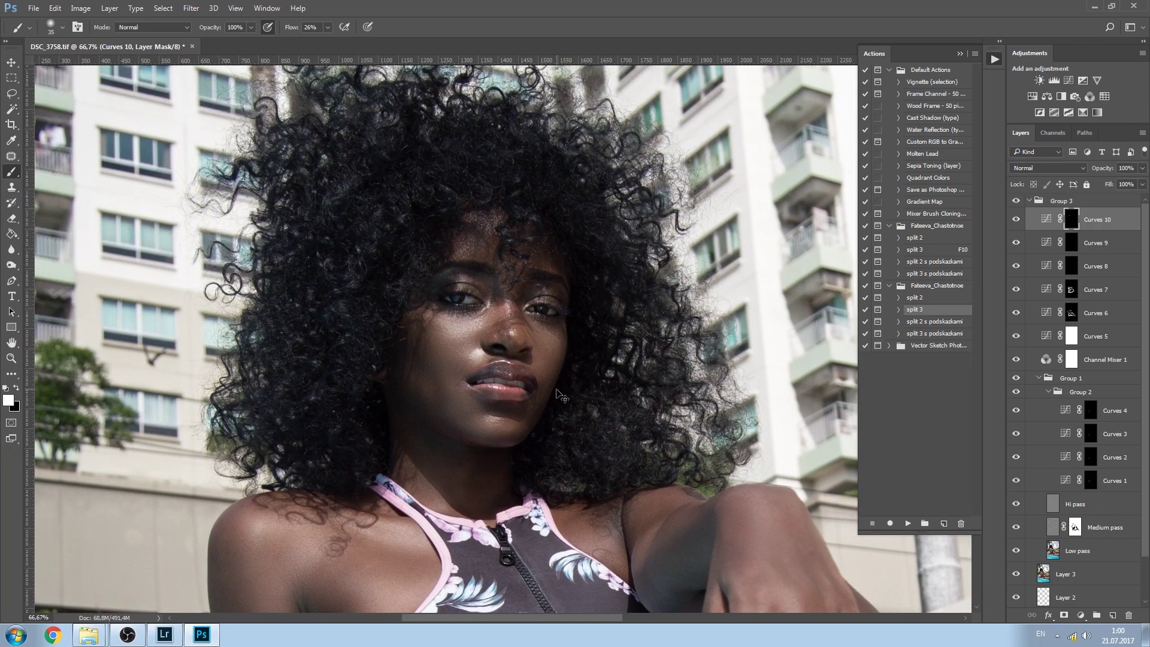
pyautogui.scroll(-1, 561, 395)
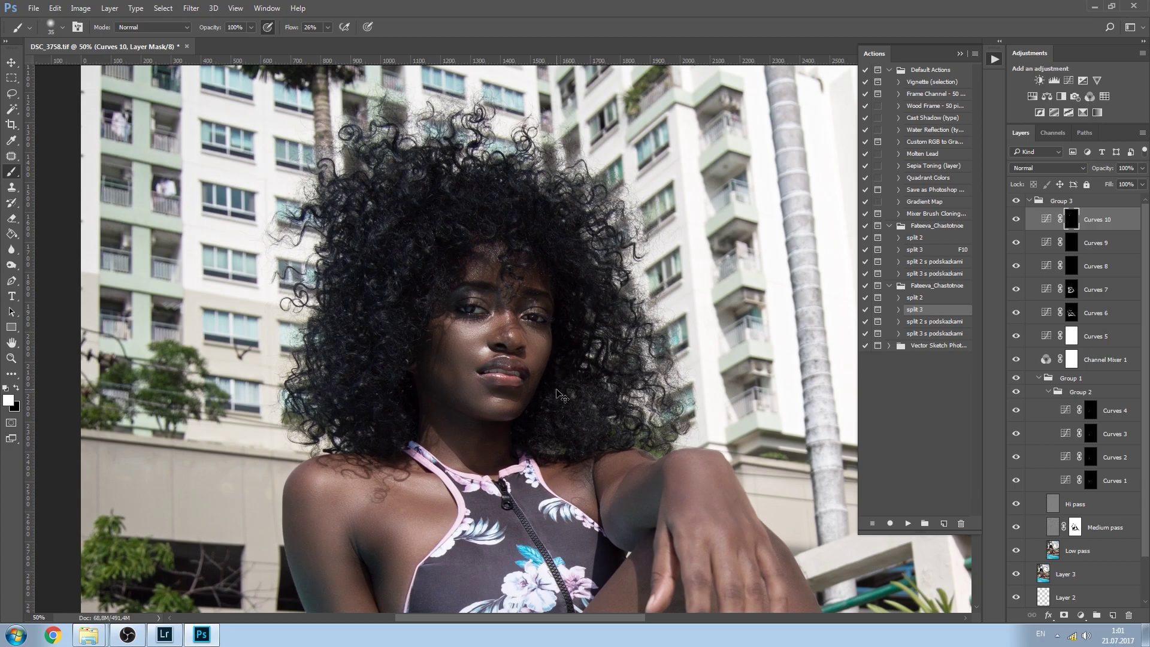
pyautogui.scroll(1, 561, 395)
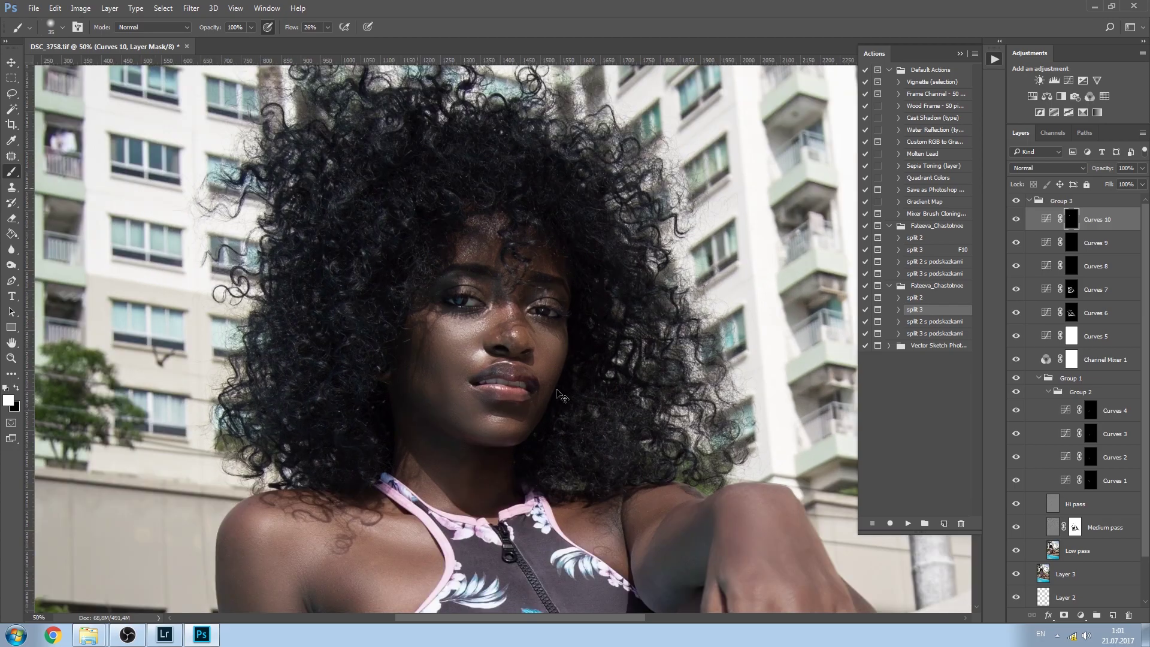
pyautogui.hotkey('ctrl', '-')
pyautogui.hotkey('ctrl', '+')
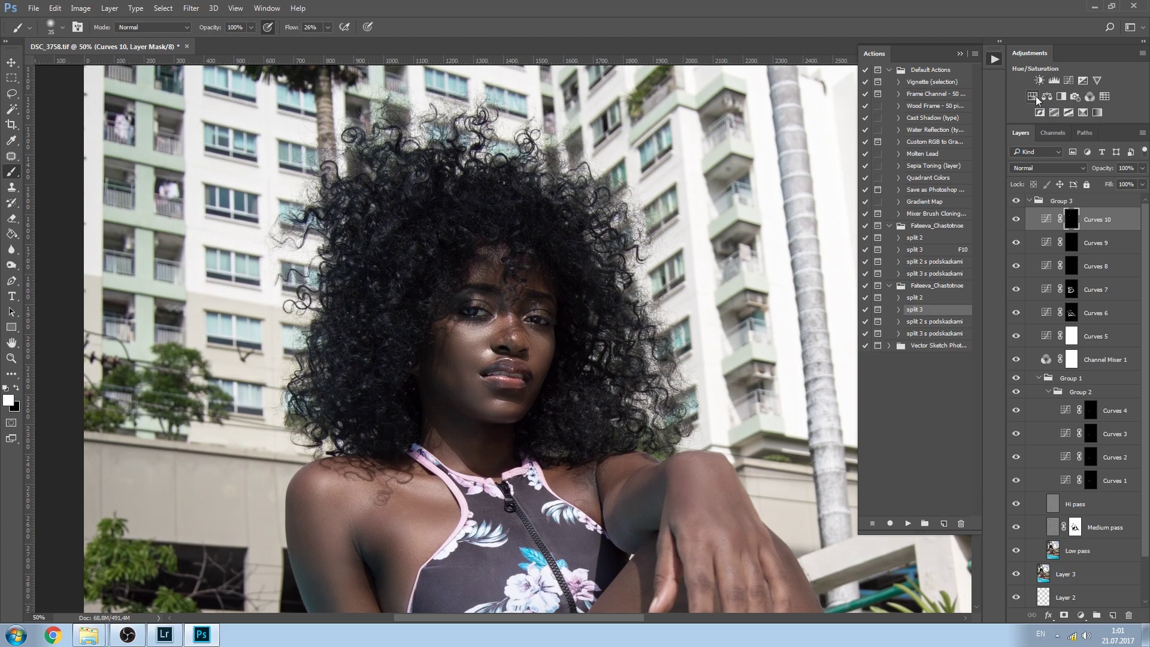
# Add an Exposure adjustment with exposure set to +1.02 and invert its mask to black.
pyautogui.click(1081, 81)
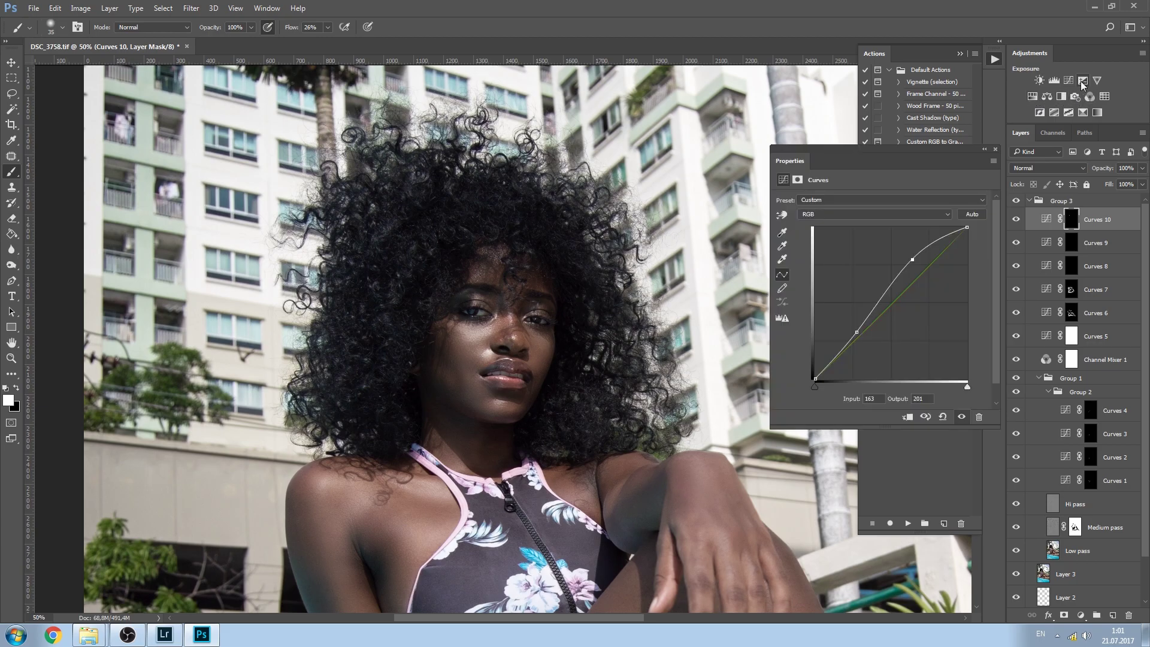
pyautogui.moveTo(880, 230); pyautogui.dragTo(896, 226)
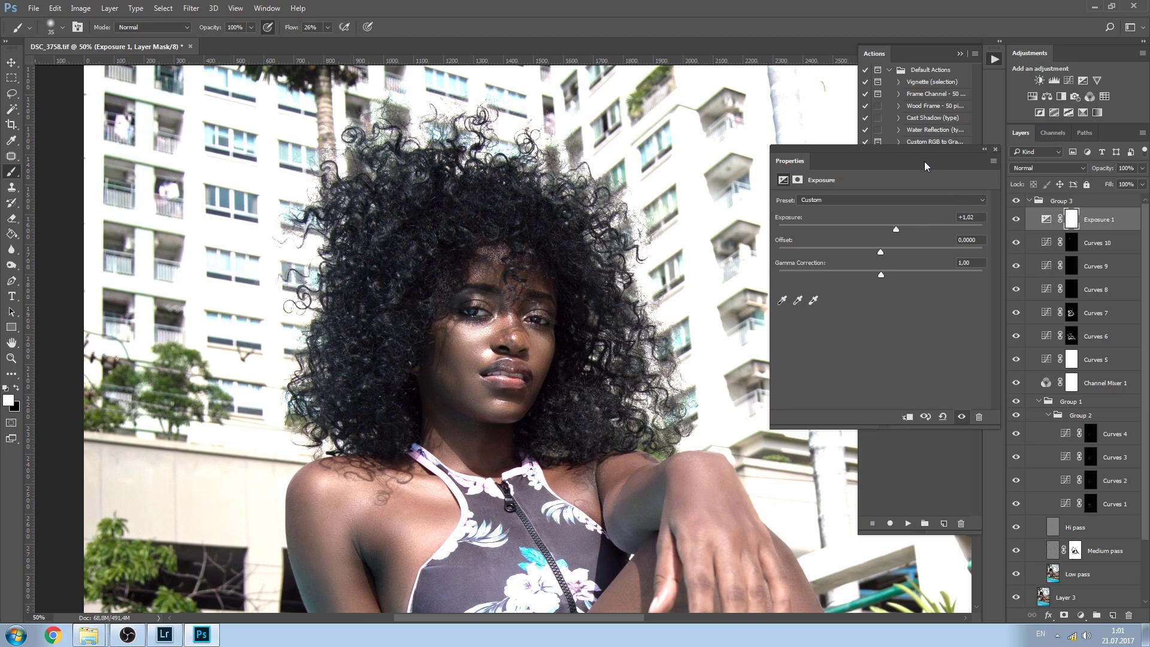
pyautogui.hotkey('ctrl', 'i')
pyautogui.hotkey('ctrl', 'k')
pyautogui.click(814, 144)
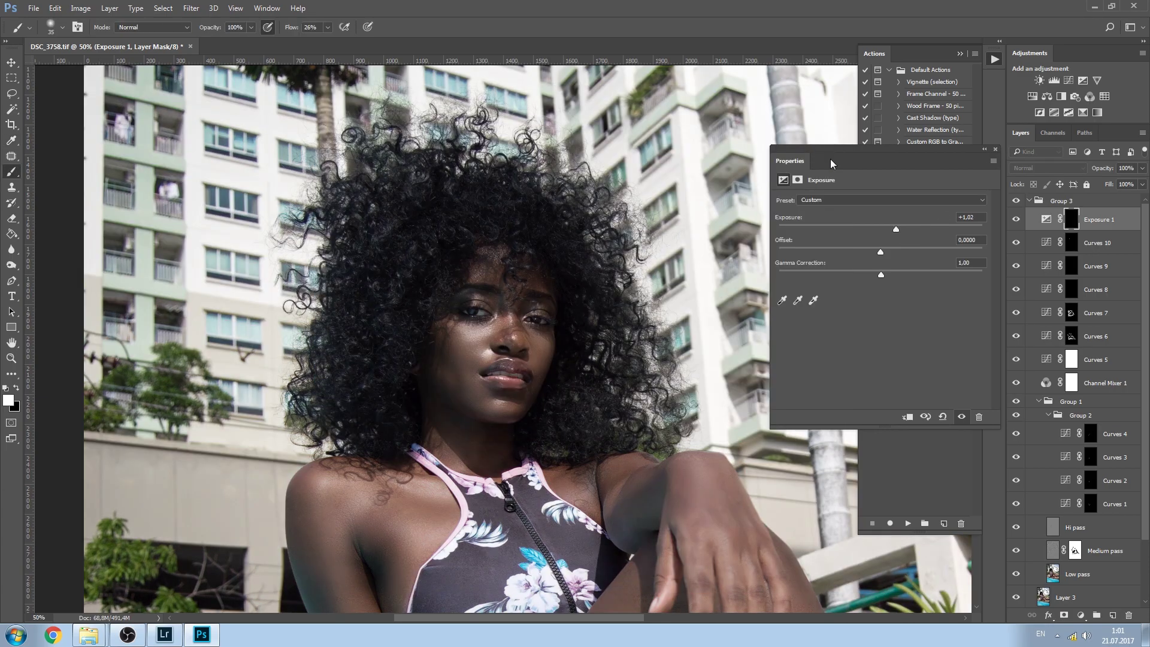
pyautogui.click(995, 149)
# Paint white over the lower lip's highlight on the Exposure 1 mask with a small brush.
pyautogui.press(']')
pyautogui.press(']')
pyautogui.press(']')
pyautogui.press(']')
pyautogui.press('[')
pyautogui.press('[')
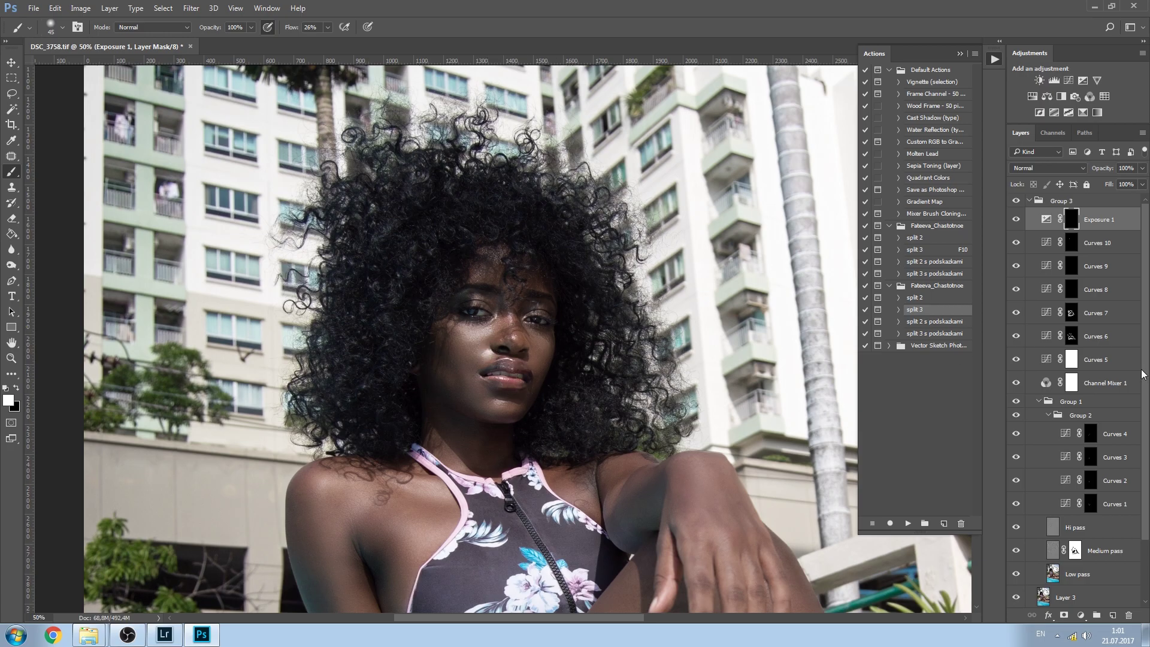
pyautogui.hotkey('ctrl', '+')
pyautogui.hotkey('ctrl', '+')
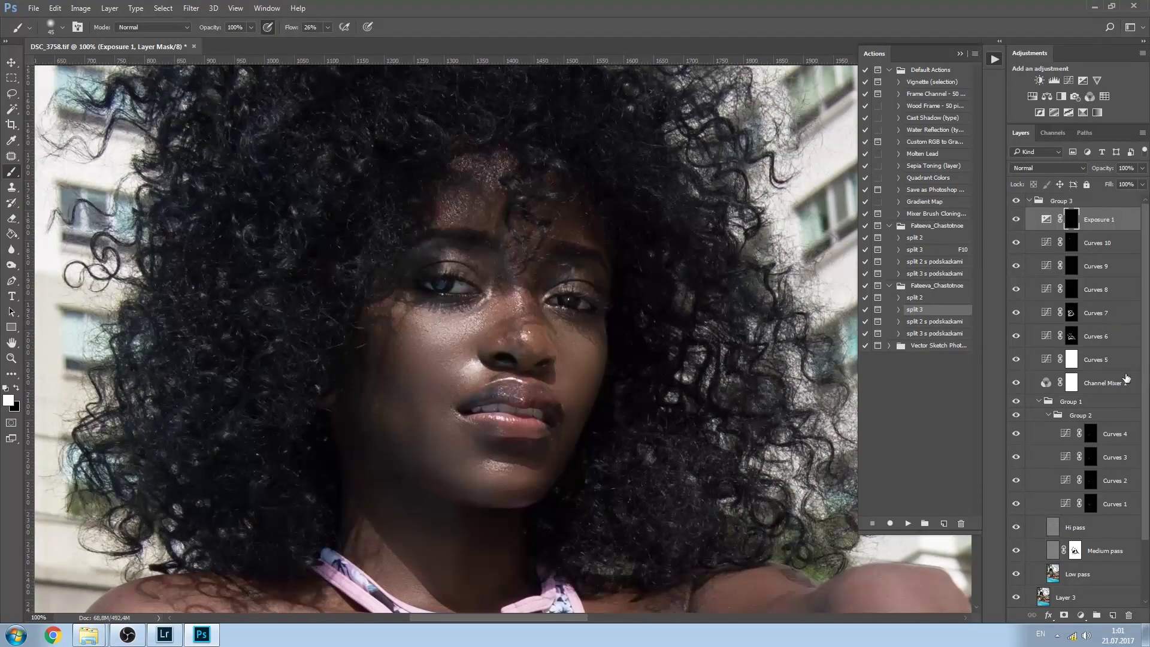
pyautogui.press('[')
pyautogui.moveTo(495, 419)
pyautogui.mouseDown()
pyautogui.moveTo(544, 415)
pyautogui.moveTo(478, 410)
pyautogui.moveTo(509, 411)
pyautogui.mouseUp()
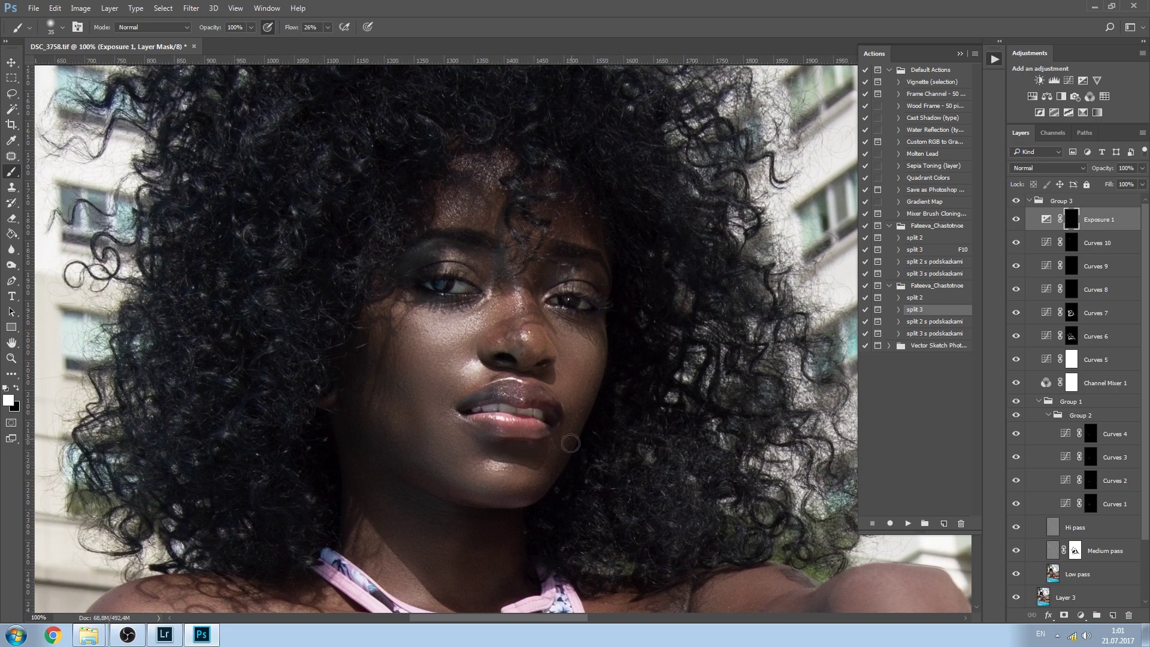
# Paint white over the hair beside the forehead on the Exposure 1 mask with a 70 px brush.
pyautogui.press(']')
pyautogui.press(']')
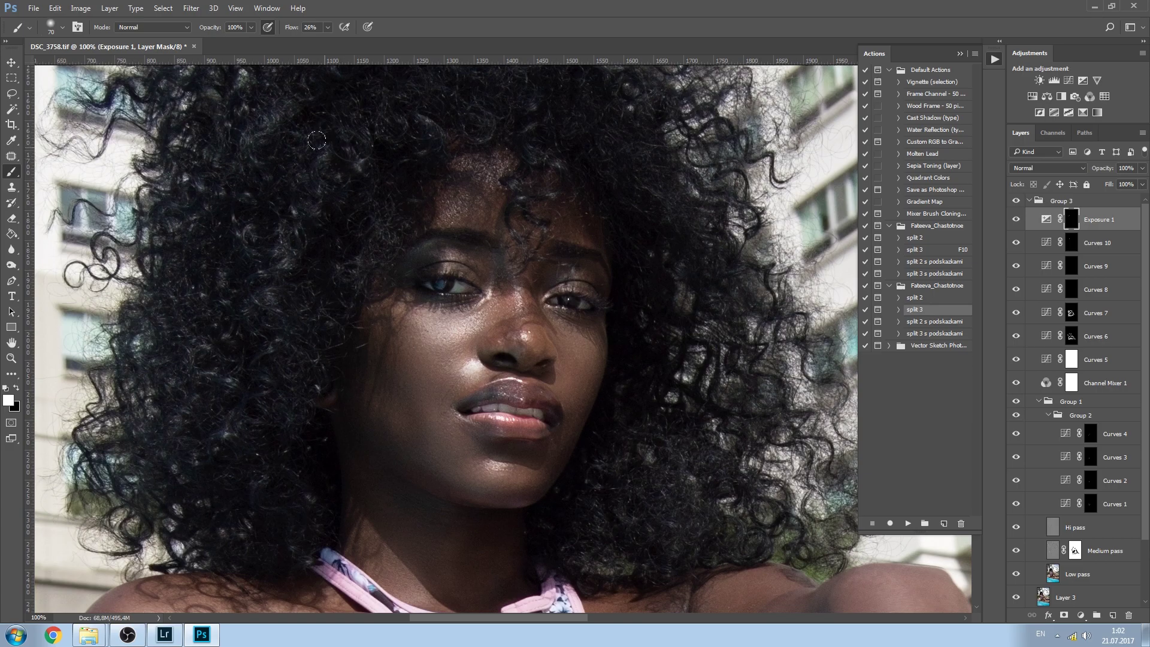
pyautogui.moveTo(286, 163); pyautogui.dragTo(326, 247)
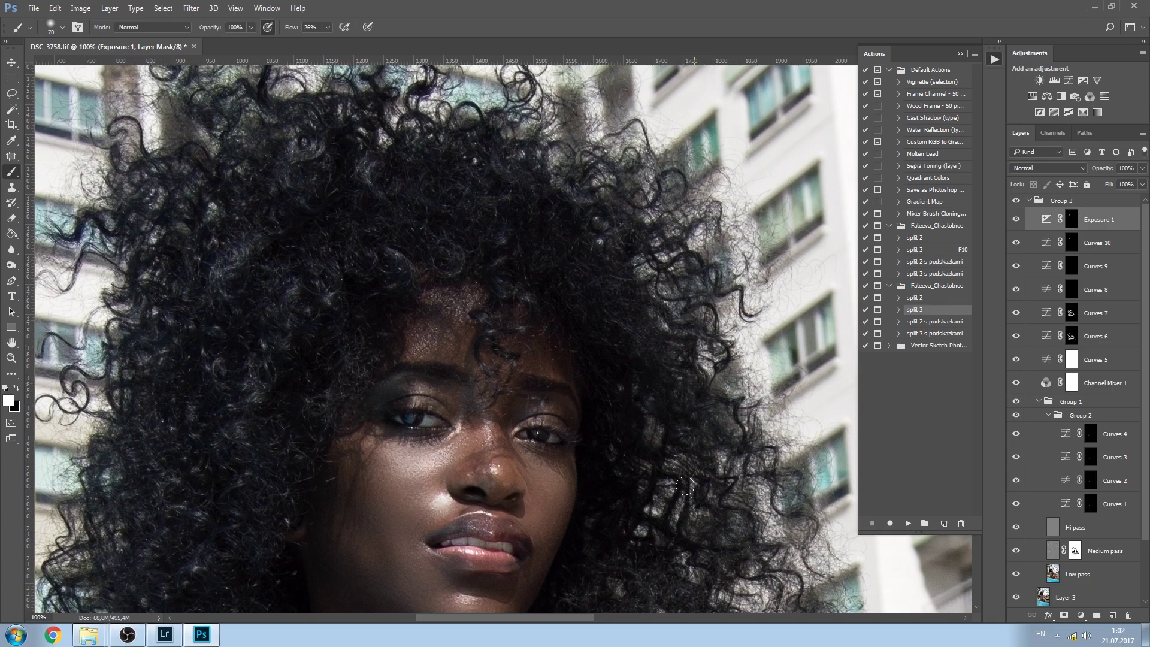
# Compare the portrait with Group 3 hidden and shown at 50% magnification.
pyautogui.hotkey('ctrl', '-')
pyautogui.hotkey('ctrl', '-')
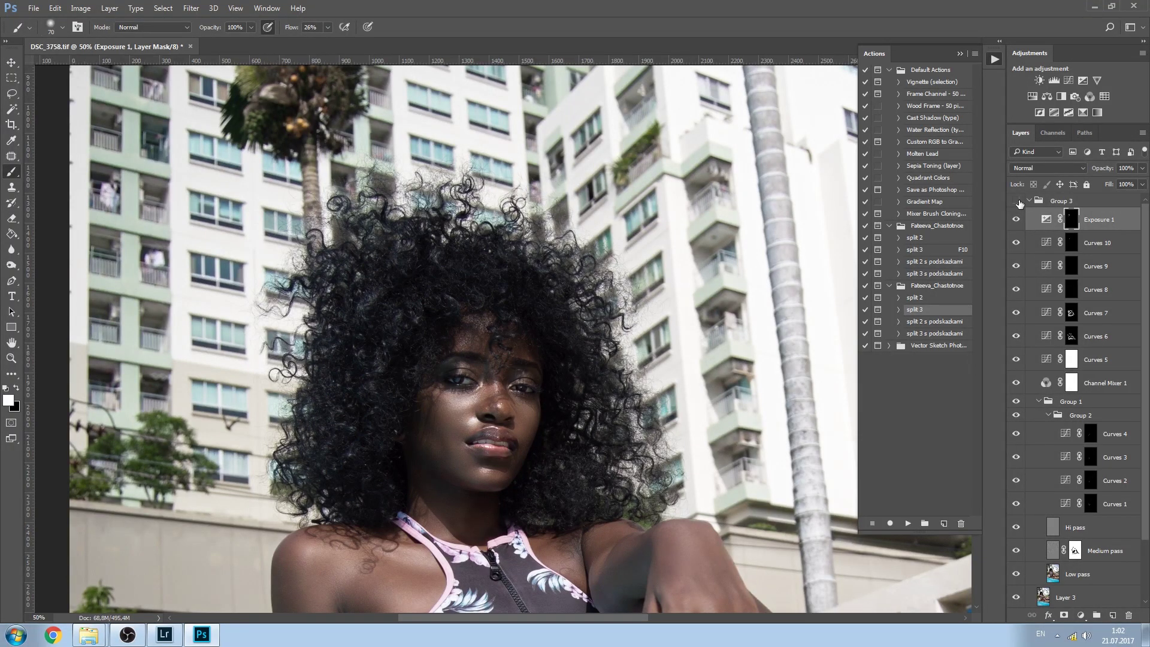
pyautogui.click(1016, 201)
pyautogui.click(1016, 201)
pyautogui.click(1018, 201)
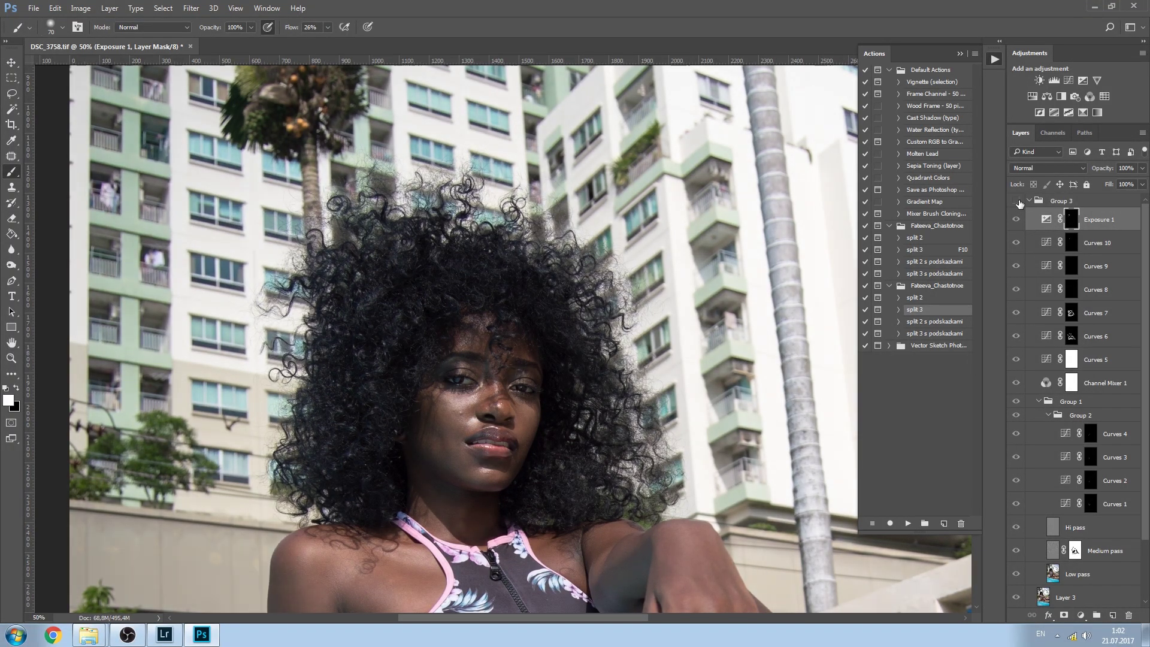
pyautogui.click(1016, 202)
pyautogui.click(1016, 201)
pyautogui.click(1016, 202)
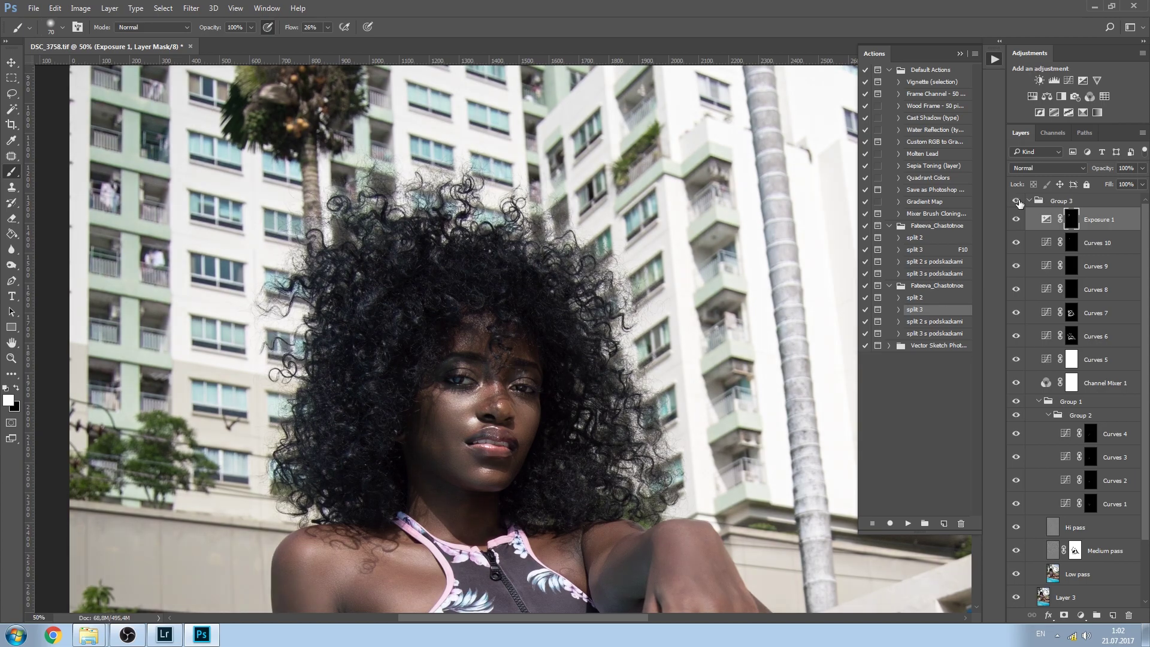
# Paint white over the thigh and the raised shin beside the hand on the Exposure 1 mask with a 175 px brush.
pyautogui.hotkey('ctrl', '-')
pyautogui.hotkey('ctrl', '-')
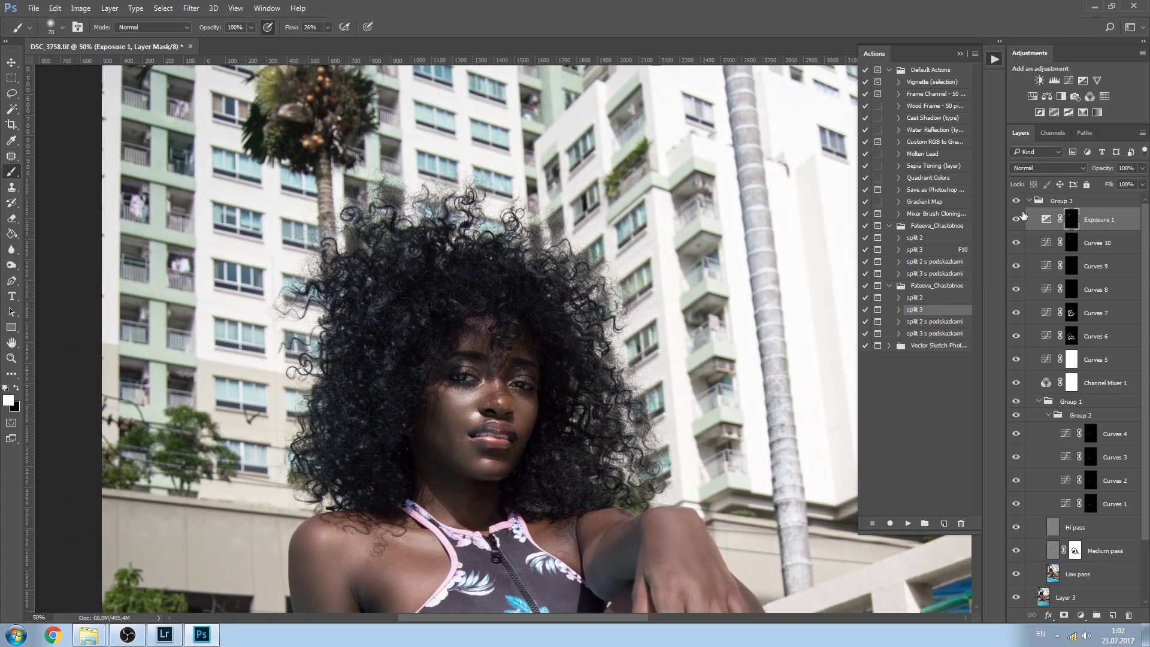
pyautogui.hotkey('ctrl', '-')
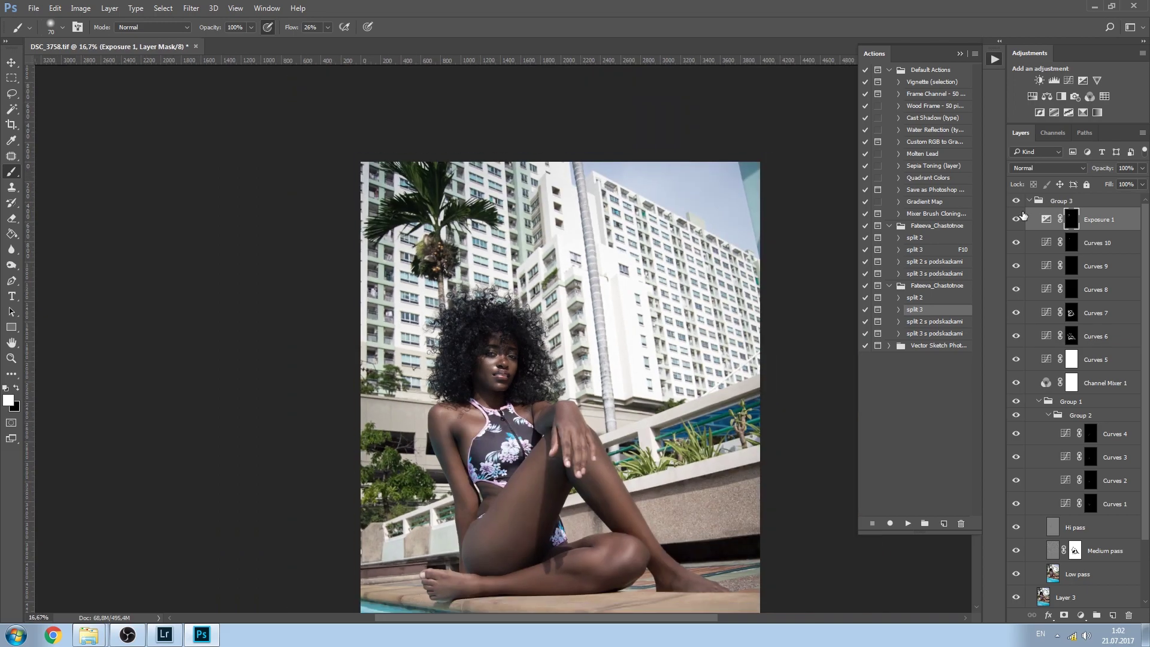
pyautogui.press(']')
pyautogui.press(']')
pyautogui.press(']')
pyautogui.press(']')
pyautogui.press(']')
pyautogui.press(']')
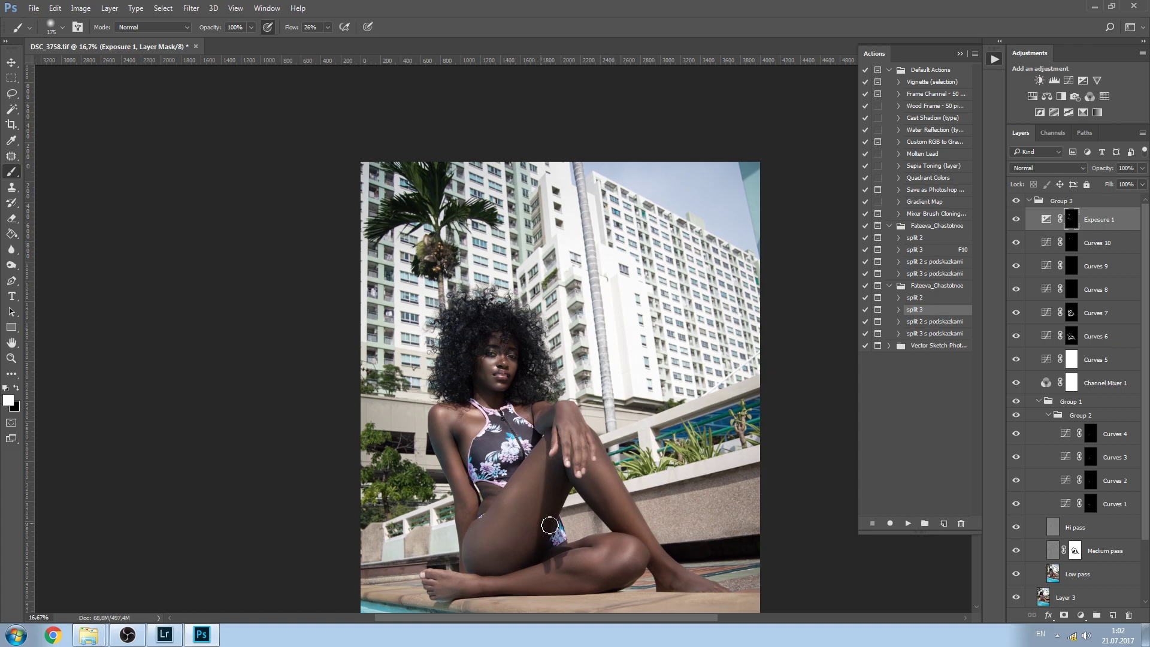
pyautogui.moveTo(511, 501); pyautogui.dragTo(490, 534)
pyautogui.moveTo(580, 460); pyautogui.dragTo(591, 455)
# Paint white along the folded leg on the Exposure 1 mask with a larger brush at reduced flow, ending at 200 px and 5% flow.
pyautogui.moveTo(293, 30); pyautogui.dragTo(279, 37)
pyautogui.press(']')
pyautogui.press(']')
pyautogui.press(']')
pyautogui.moveTo(579, 555); pyautogui.dragTo(449, 573)
pyautogui.press('[')
pyautogui.press('[')
pyautogui.moveTo(290, 30); pyautogui.dragTo(294, 30)
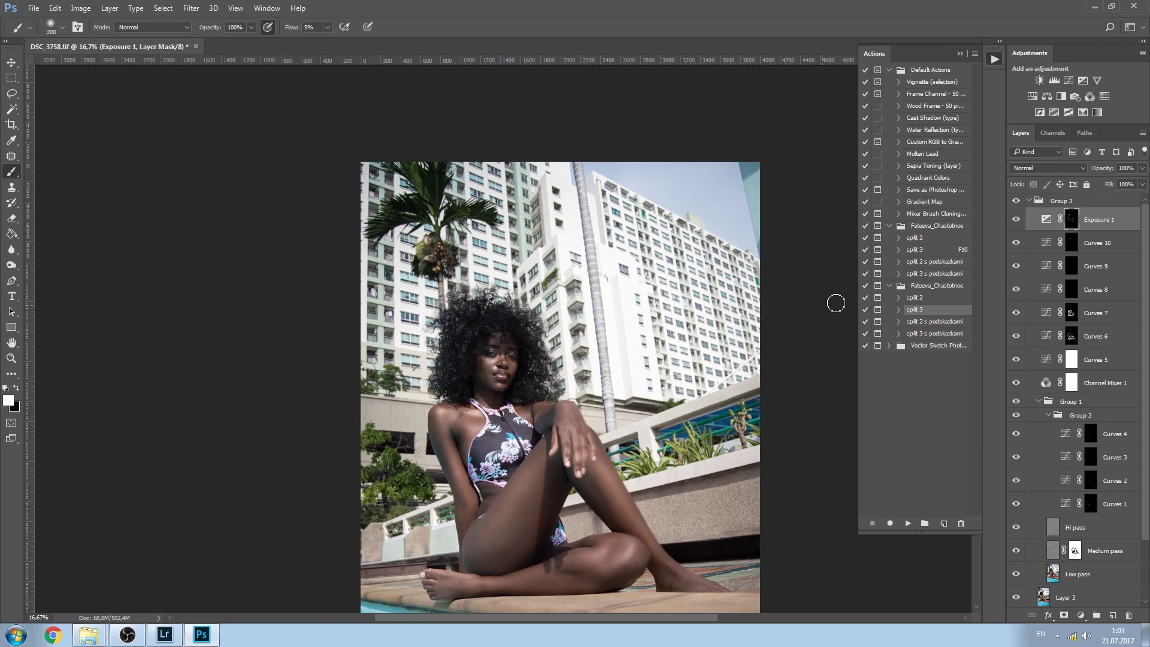
# Add a Curves adjustment raising the red channel from input 127 to output 136, and invert its mask to black.
pyautogui.moveTo(653, 411); pyautogui.dragTo(610, 325)
pyautogui.hotkey('ctrl', '+')
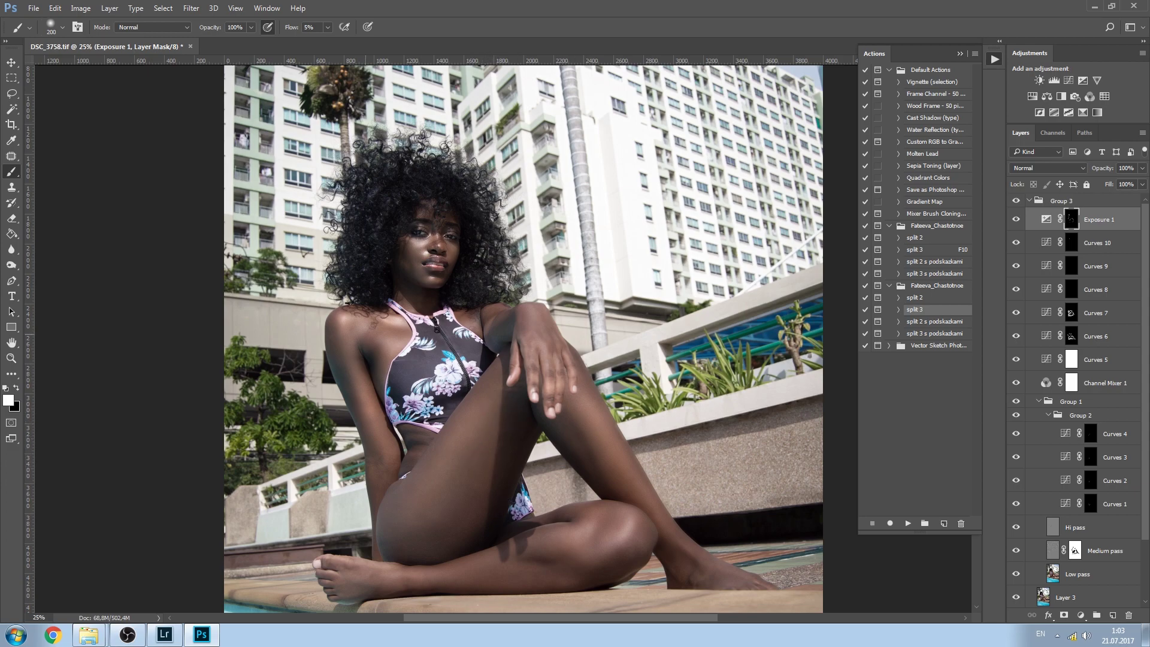
pyautogui.click(1068, 80)
pyautogui.click(826, 214)
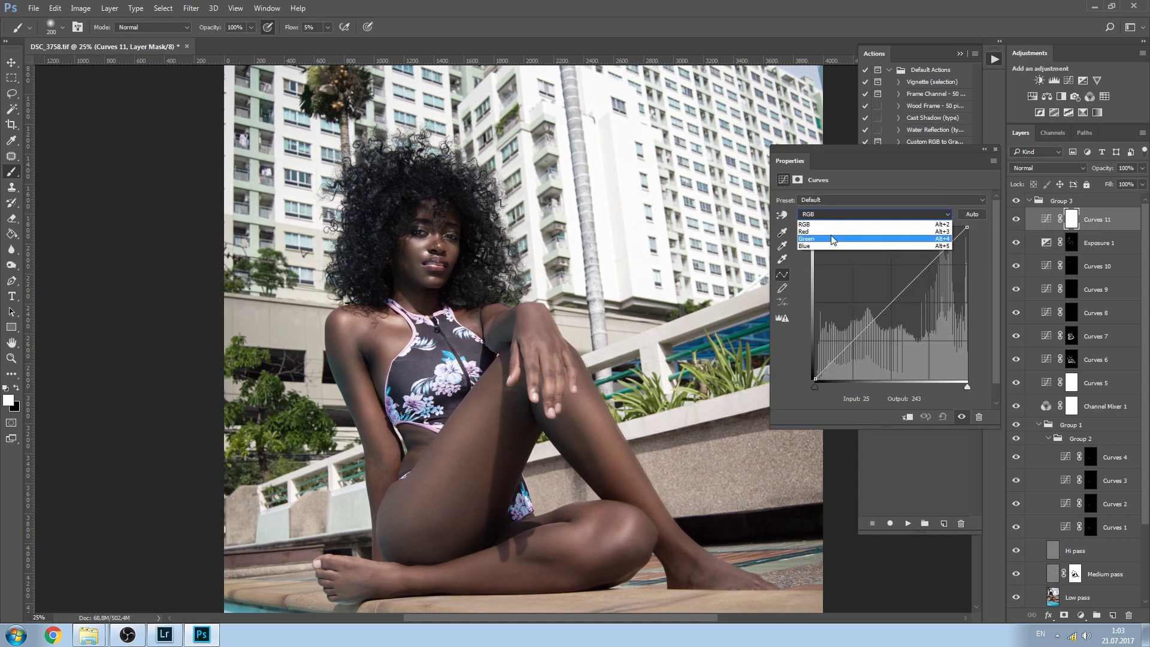
pyautogui.click(831, 237)
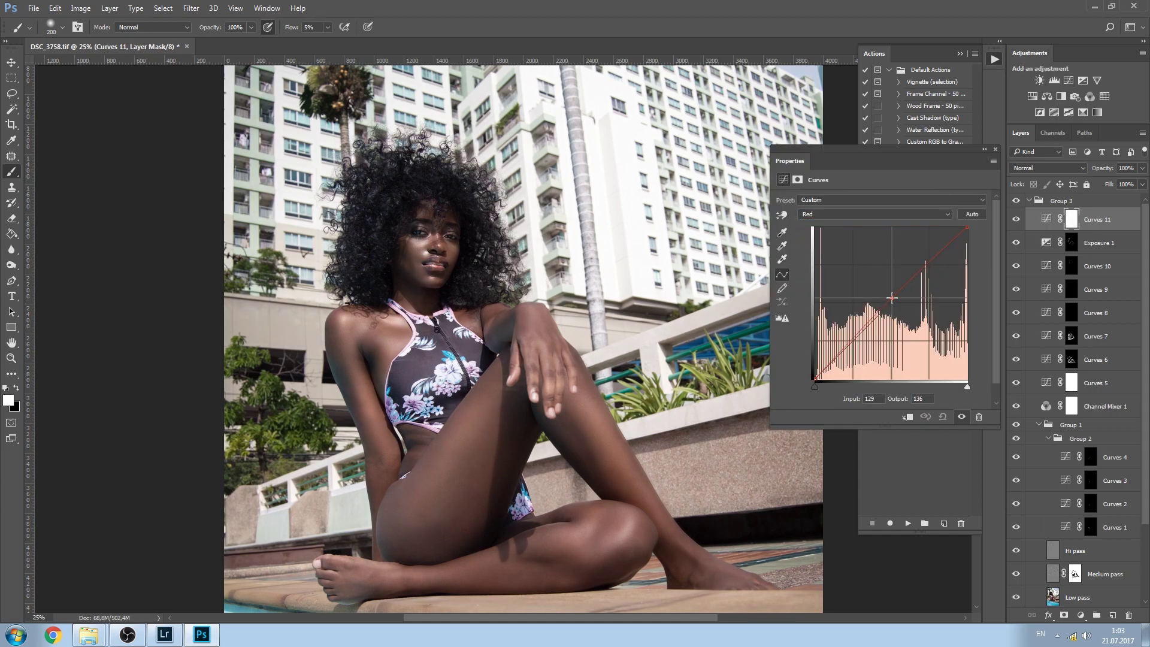
pyautogui.click(892, 298)
pyautogui.hotkey('ctrl', 'i')
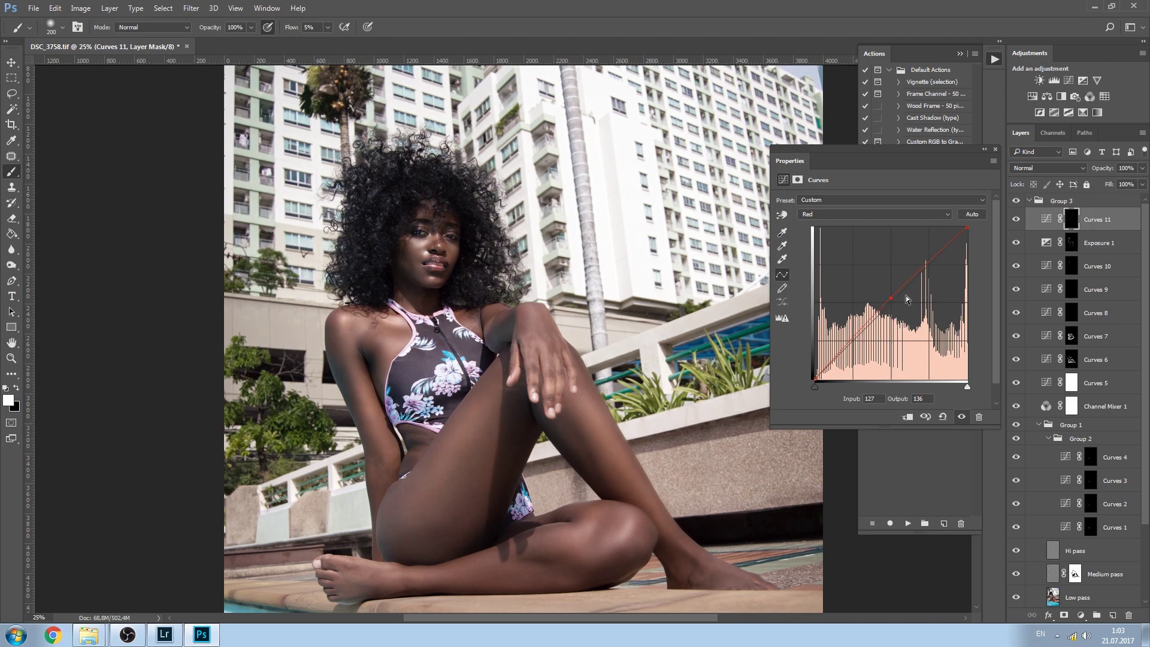
pyautogui.click(994, 149)
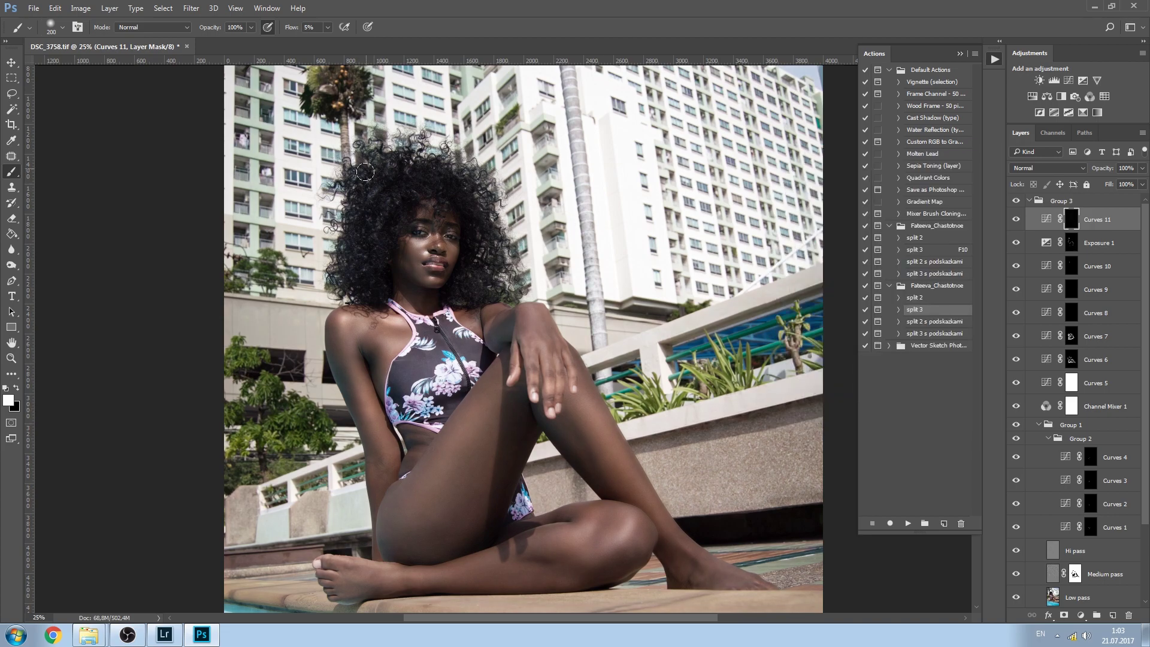
# Paint white over the raised thigh on the Curves 11 mask, using a soft brush at 59% opacity and 100% flow.
pyautogui.moveTo(288, 28); pyautogui.dragTo(342, 24)
pyautogui.moveTo(213, 30); pyautogui.dragTo(189, 38)
pyautogui.press(']')
pyautogui.press(']')
pyautogui.press(']')
# Add a Curves adjustment lowering the green channel from input 132 to output 126, and invert its mask to black.
pyautogui.click(1068, 81)
pyautogui.click(862, 214)
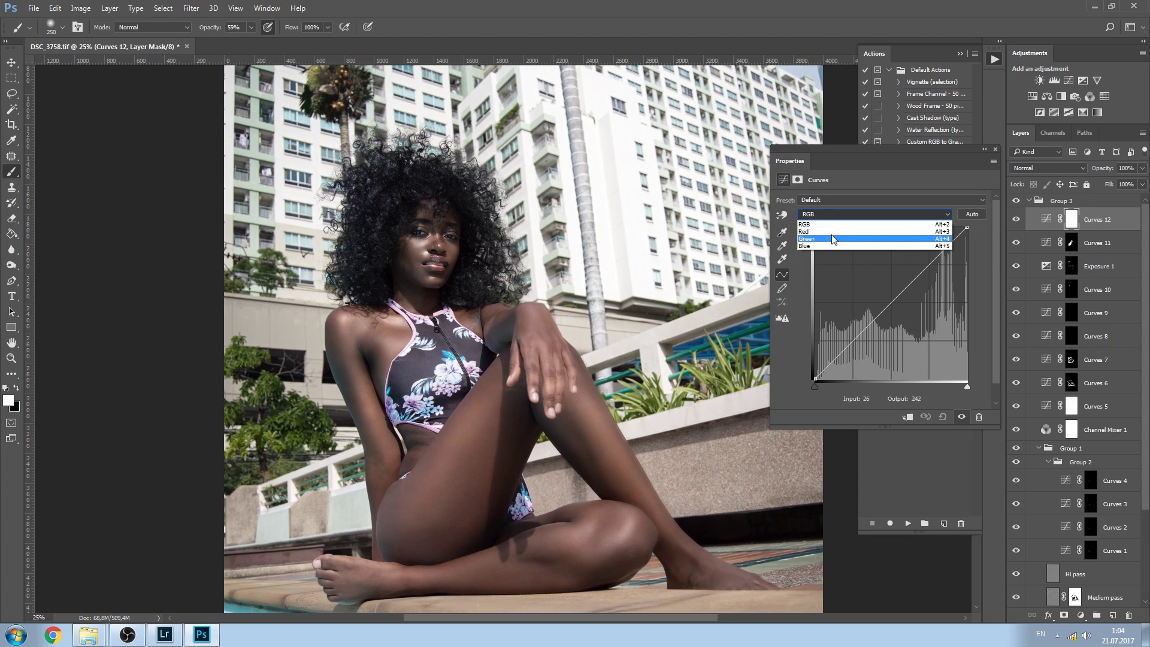
pyautogui.click(836, 234)
pyautogui.moveTo(888, 305); pyautogui.dragTo(893, 303)
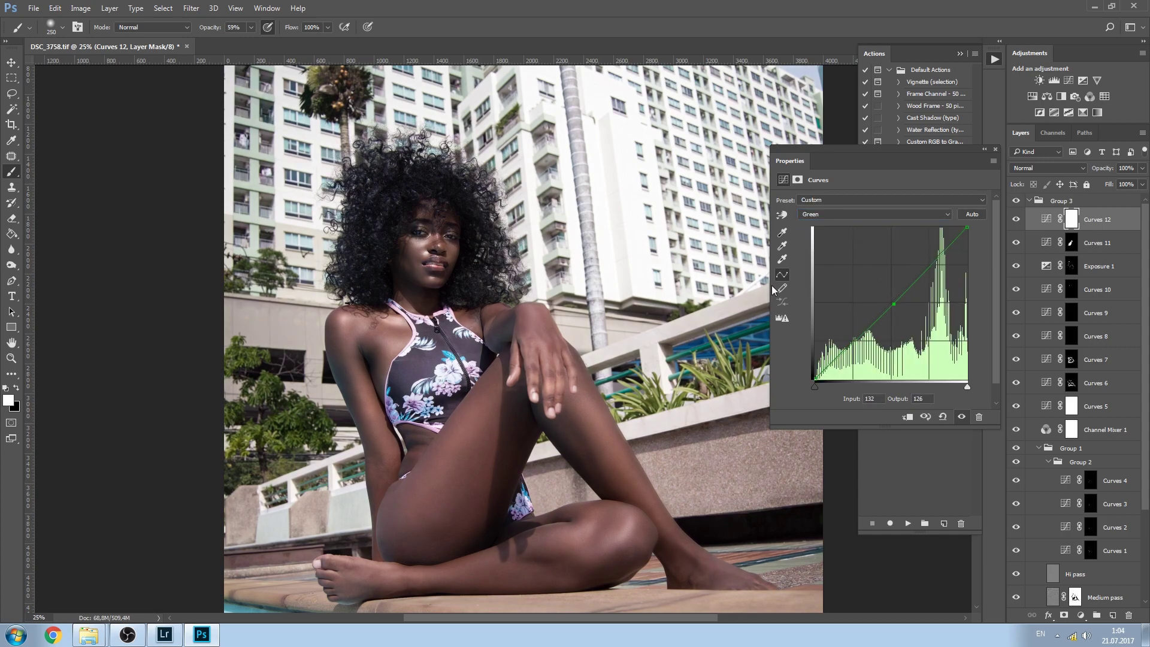
pyautogui.hotkey('ctrl', 'i')
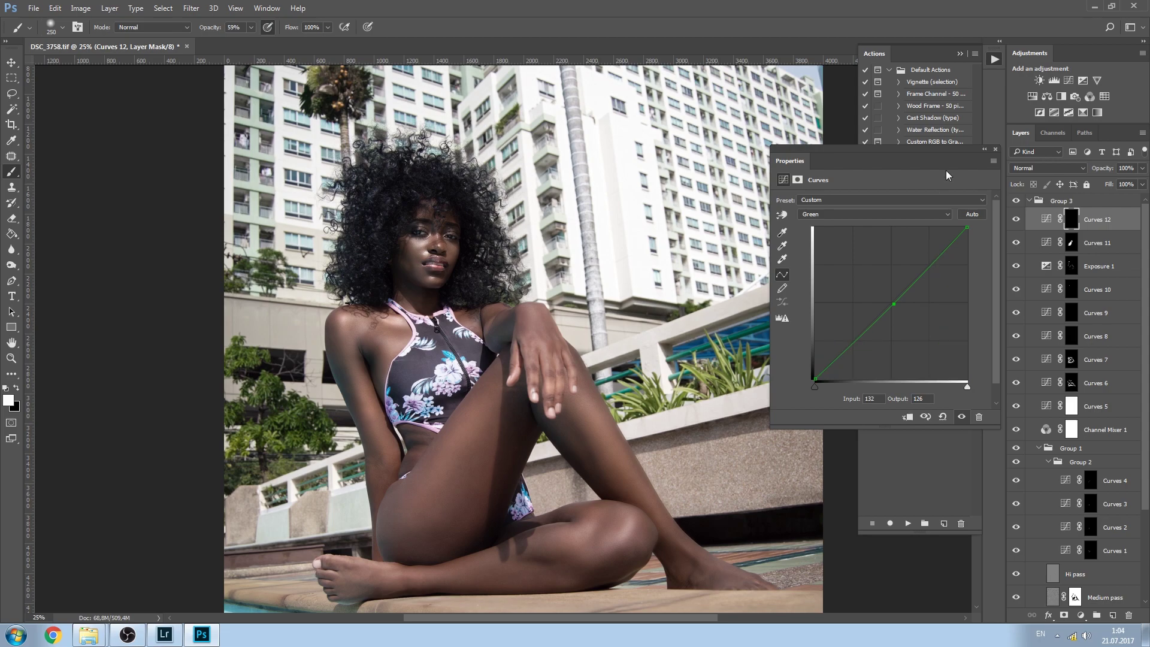
pyautogui.click(996, 149)
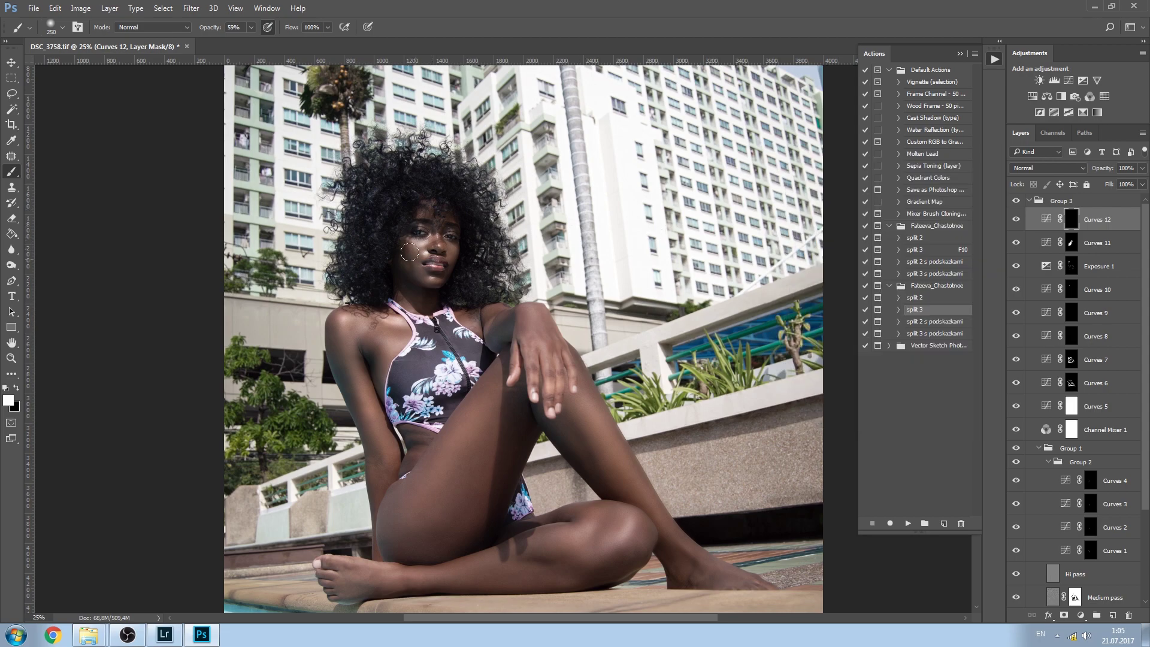
# Paint white over the face on the Curves 12 mask and set the brush opacity to 53%.
pyautogui.moveTo(202, 29); pyautogui.dragTo(197, 30)
# Add a Vibrance adjustment with saturation set to -14 and invert its mask to black.
pyautogui.click(1097, 80)
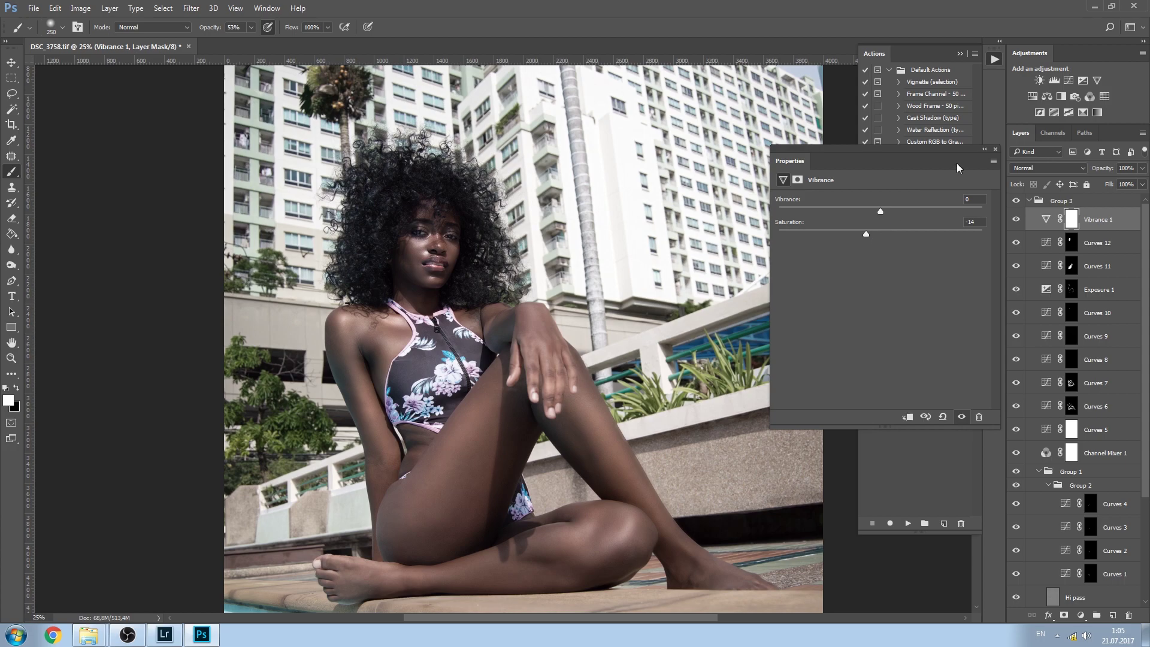
pyautogui.click(994, 149)
pyautogui.hotkey('ctrl', 'i')
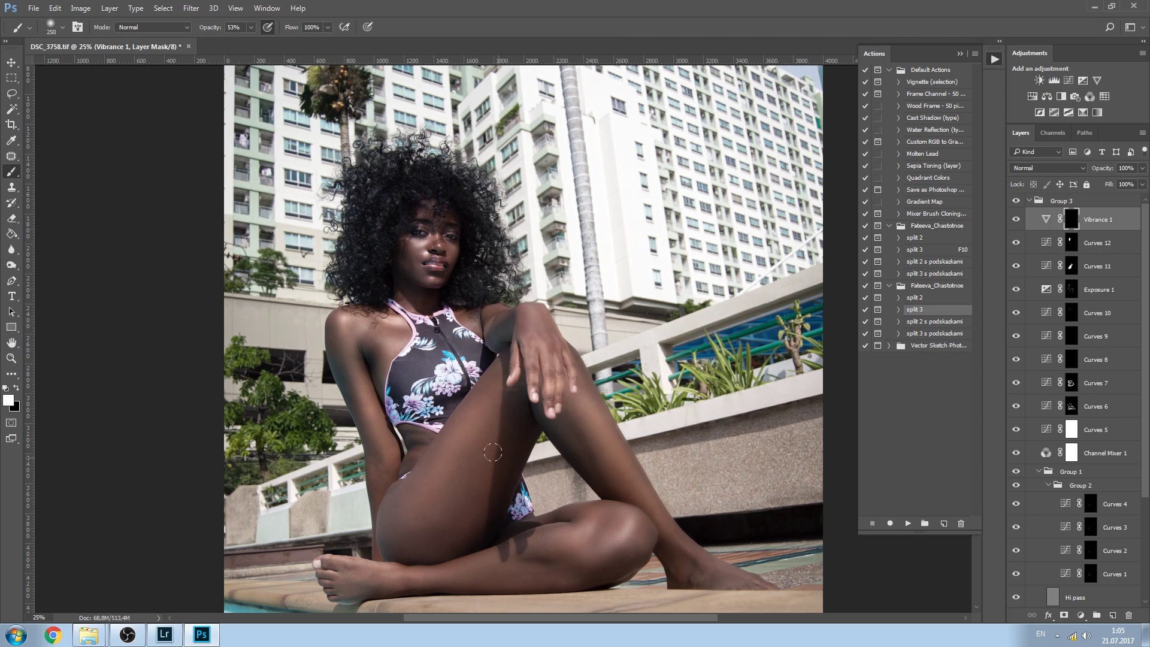
# Paint white over the thigh and both lower legs on the Vibrance 1 mask with a large soft brush.
pyautogui.press(']')
pyautogui.press(']')
pyautogui.press(']')
pyautogui.moveTo(472, 479)
pyautogui.mouseDown()
pyautogui.moveTo(480, 399)
pyautogui.moveTo(432, 500)
pyautogui.mouseUp()
pyautogui.moveTo(624, 498)
pyautogui.mouseDown()
pyautogui.moveTo(469, 554)
pyautogui.moveTo(615, 515)
pyautogui.moveTo(576, 442)
pyautogui.moveTo(575, 407)
pyautogui.mouseUp()
pyautogui.press('[')
pyautogui.press('[')
# Add an Exposure adjustment with exposure set to +0.82 and invert its mask to black.
pyautogui.hotkey('ctrl', '-')
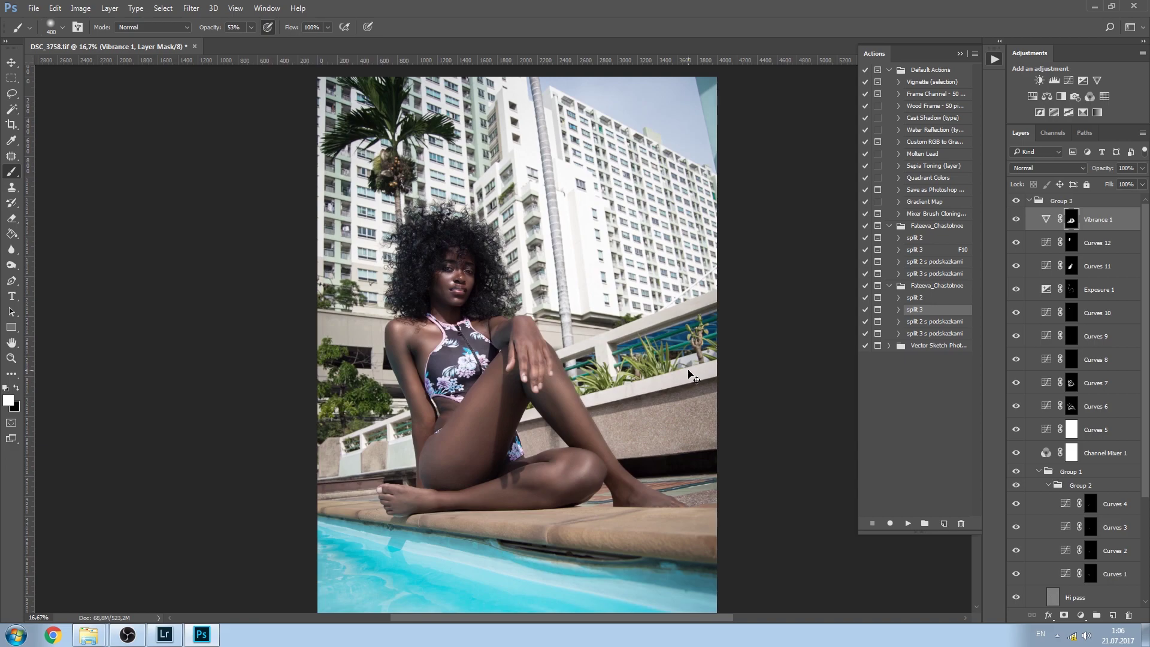
pyautogui.hotkey('ctrl', '-')
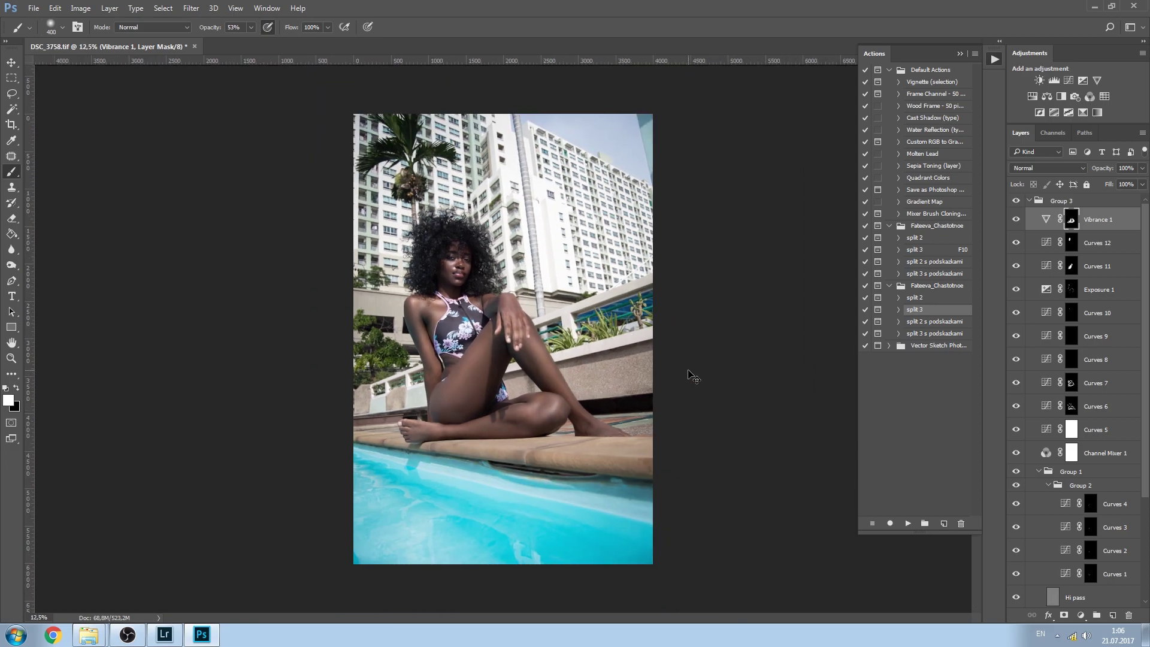
pyautogui.hotkey('ctrl', '+')
pyautogui.hotkey('ctrl', '+')
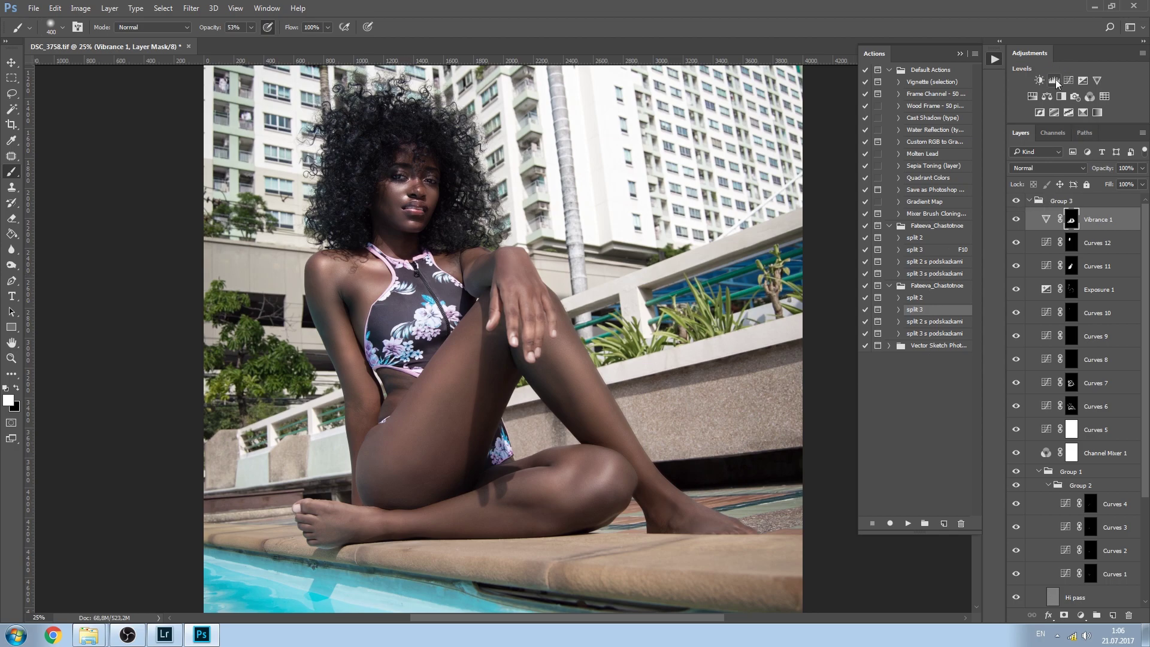
pyautogui.click(1081, 80)
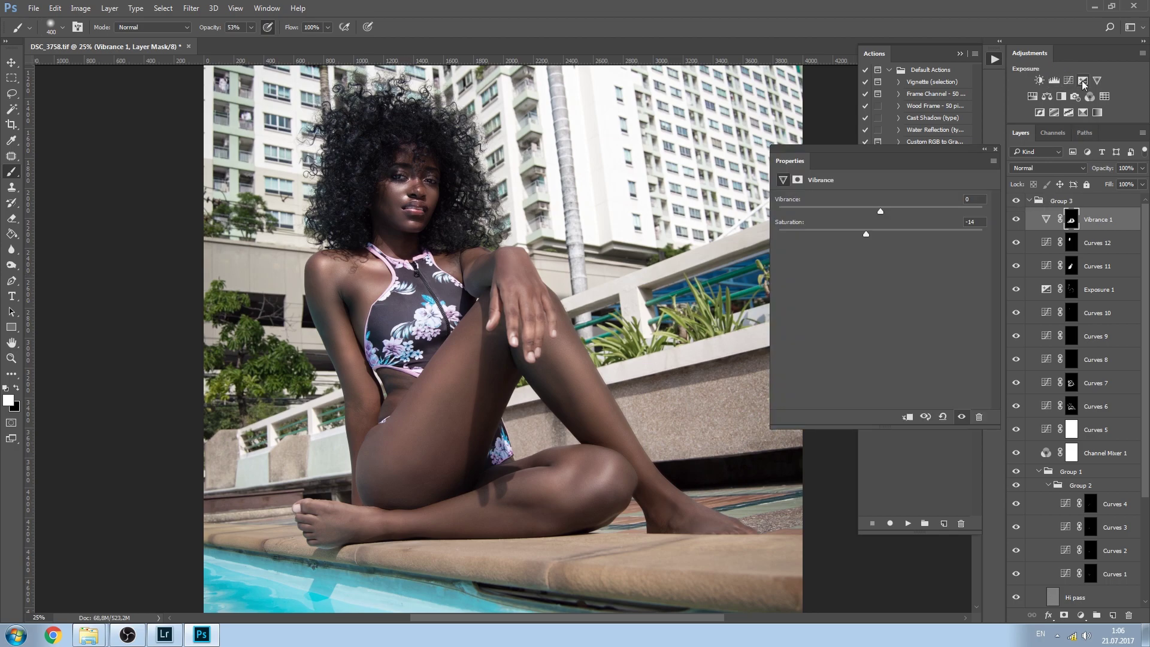
pyautogui.moveTo(886, 232); pyautogui.dragTo(896, 230)
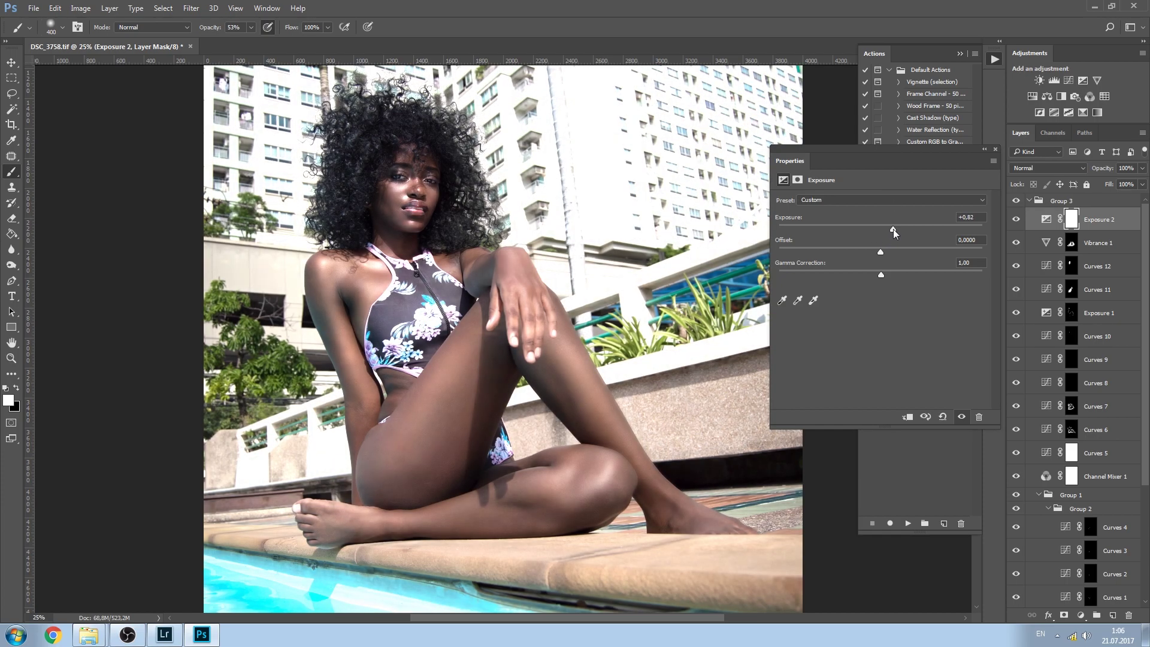
pyautogui.hotkey('ctrl', 'i')
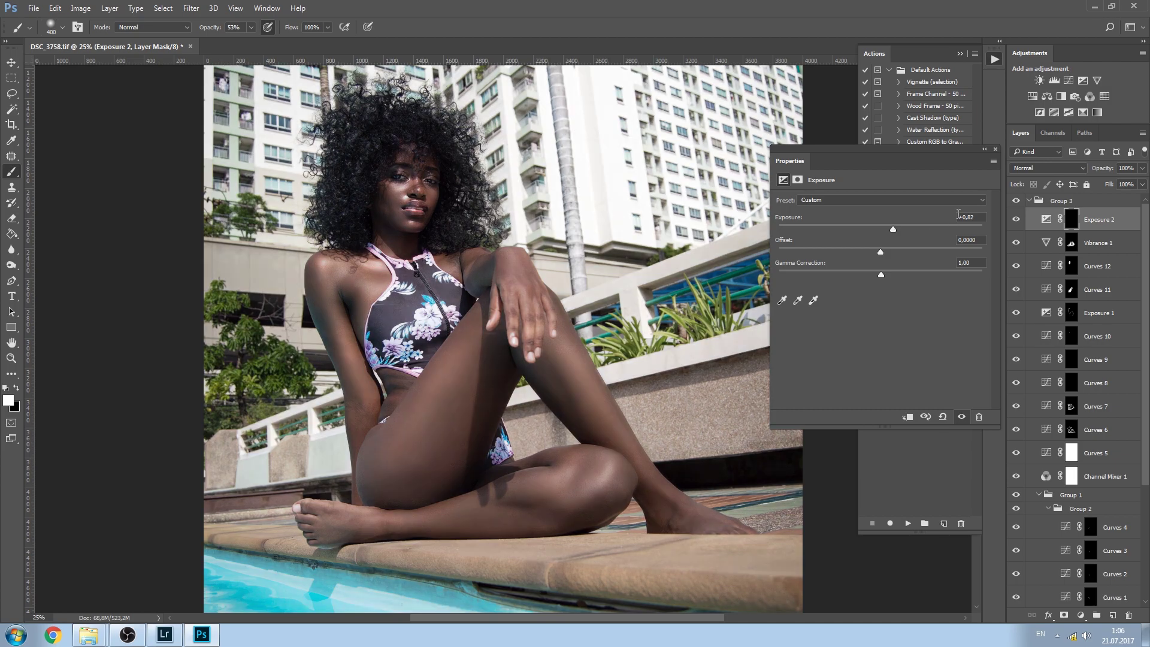
pyautogui.click(995, 149)
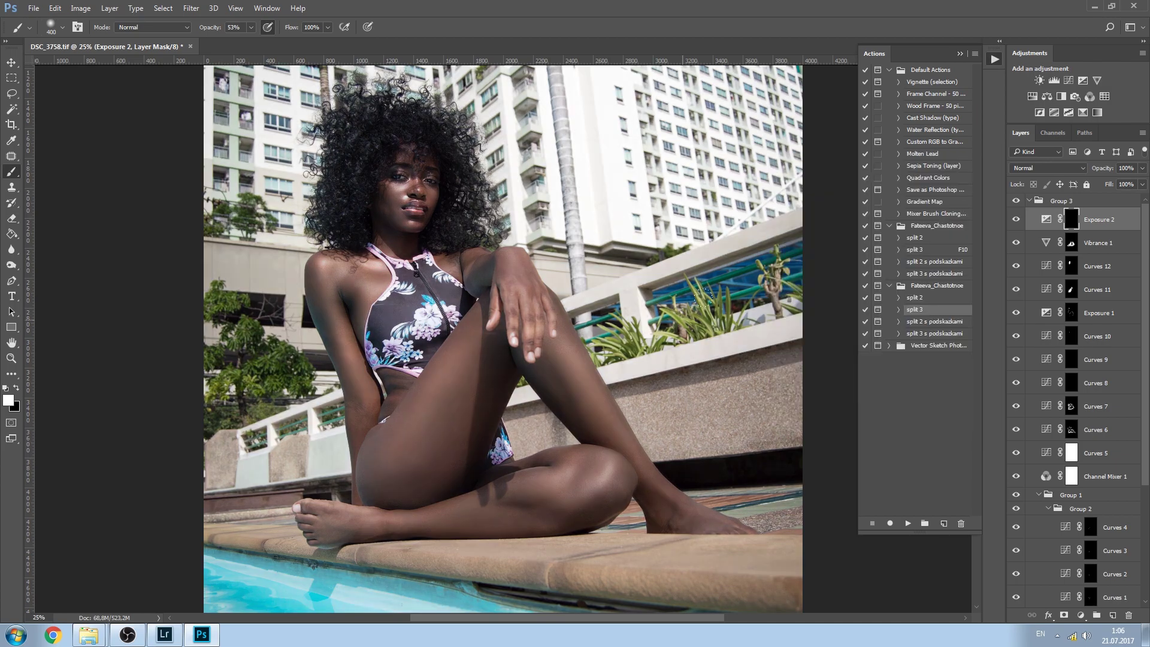
# Paint white highlights along the raised shin and folded leg on the Exposure 2 mask, using a 175 to 150 px brush at 32% opacity.
pyautogui.press('[')
pyautogui.press('[')
pyautogui.moveTo(214, 29); pyautogui.dragTo(202, 33)
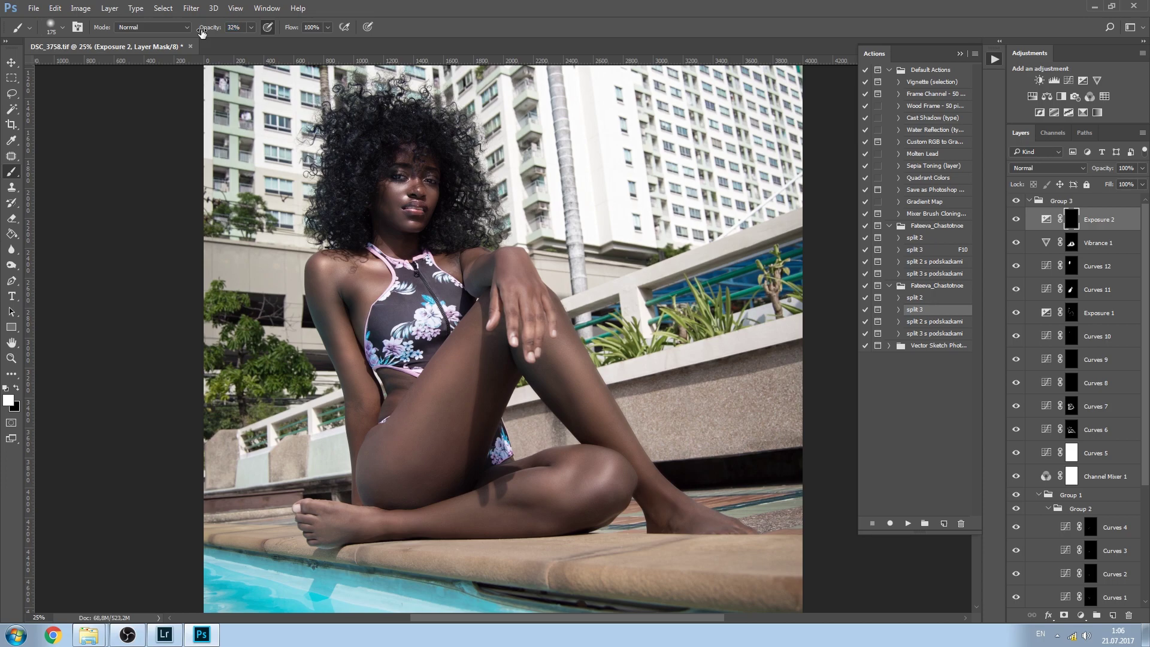
pyautogui.click(51, 26)
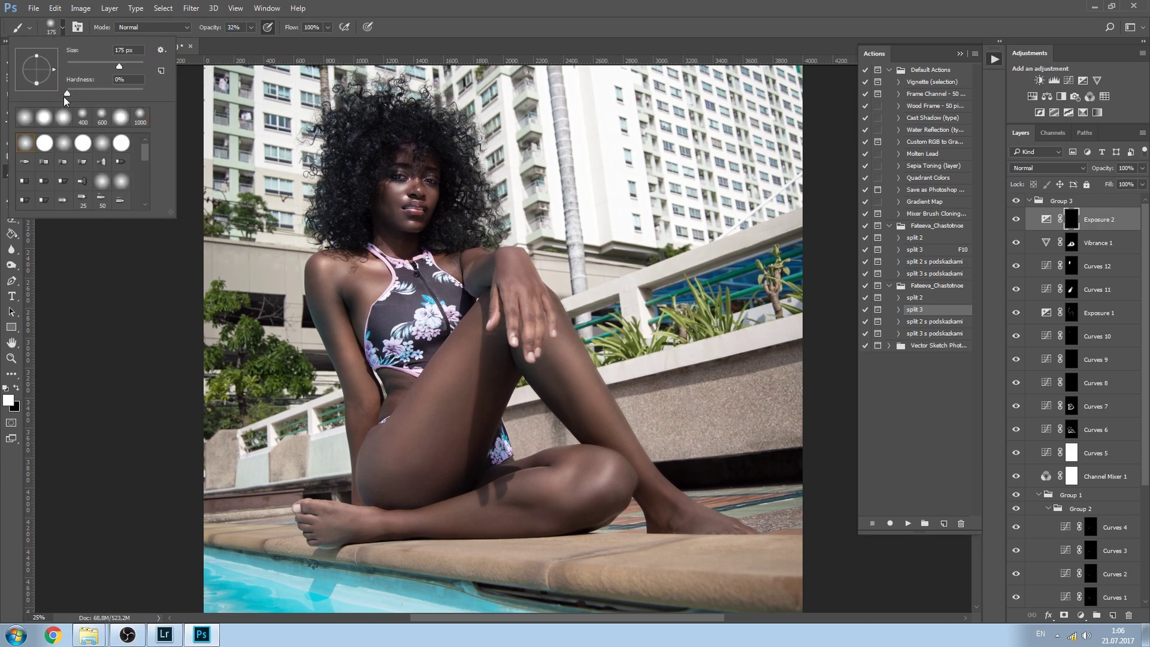
pyautogui.click(429, 22)
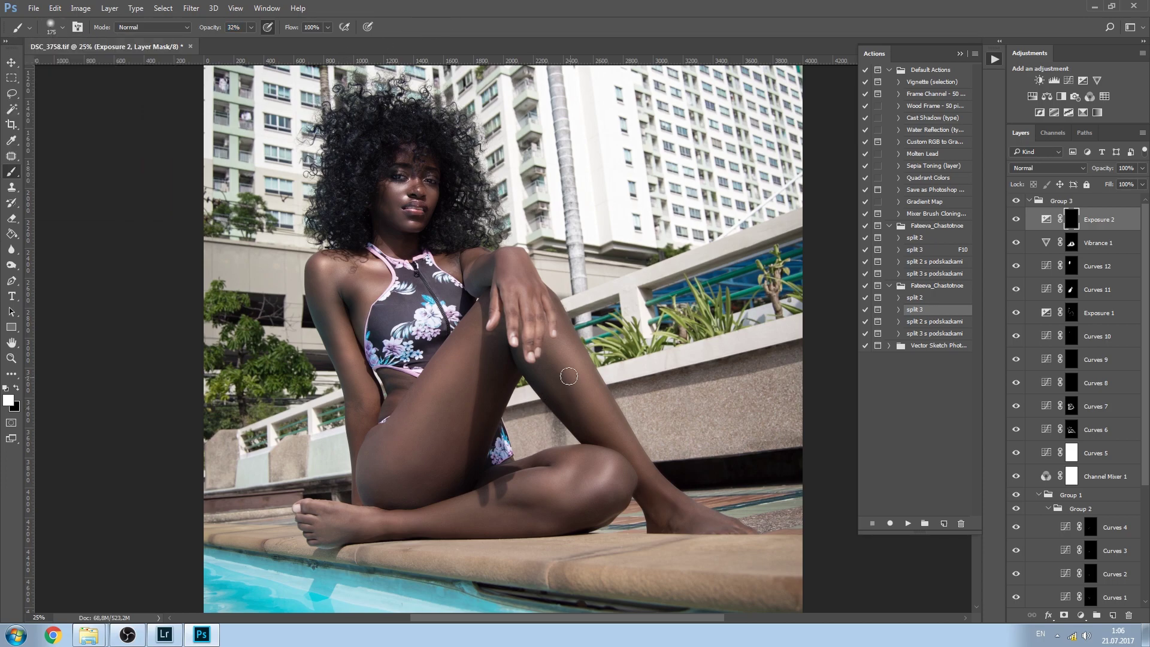
pyautogui.moveTo(582, 377); pyautogui.dragTo(629, 456)
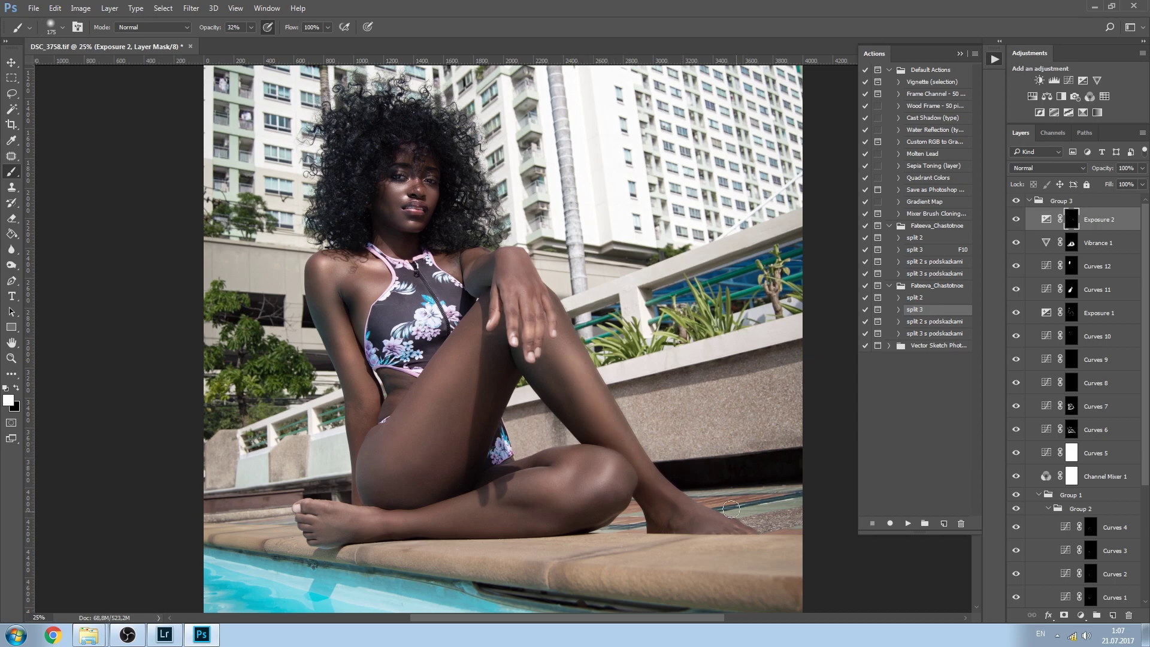
pyautogui.press('[')
pyautogui.moveTo(566, 475); pyautogui.dragTo(546, 483)
pyautogui.moveTo(383, 519); pyautogui.dragTo(438, 520)
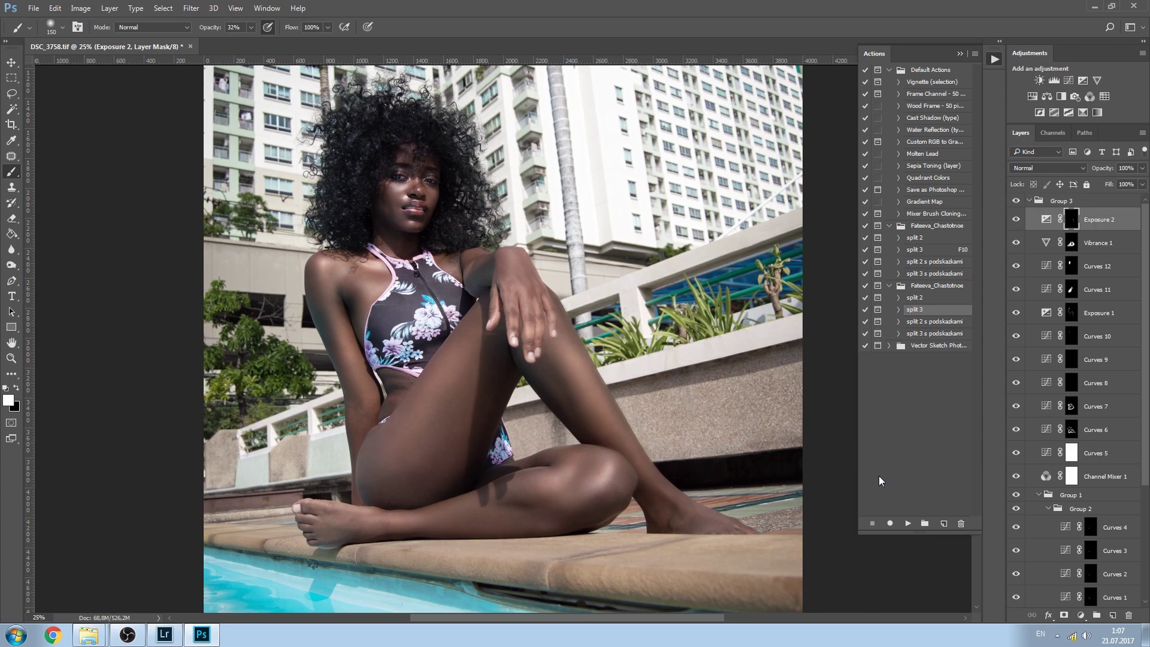
# Paint white highlights along the raised thigh on the Exposure 2 mask with a 200 px brush.
pyautogui.press(']')
pyautogui.press('[')
pyautogui.press('[')
pyautogui.press(']')
pyautogui.press(']')
pyautogui.moveTo(460, 354); pyautogui.dragTo(400, 447)
pyautogui.moveTo(412, 390); pyautogui.dragTo(376, 472)
pyautogui.moveTo(452, 336); pyautogui.dragTo(404, 400)
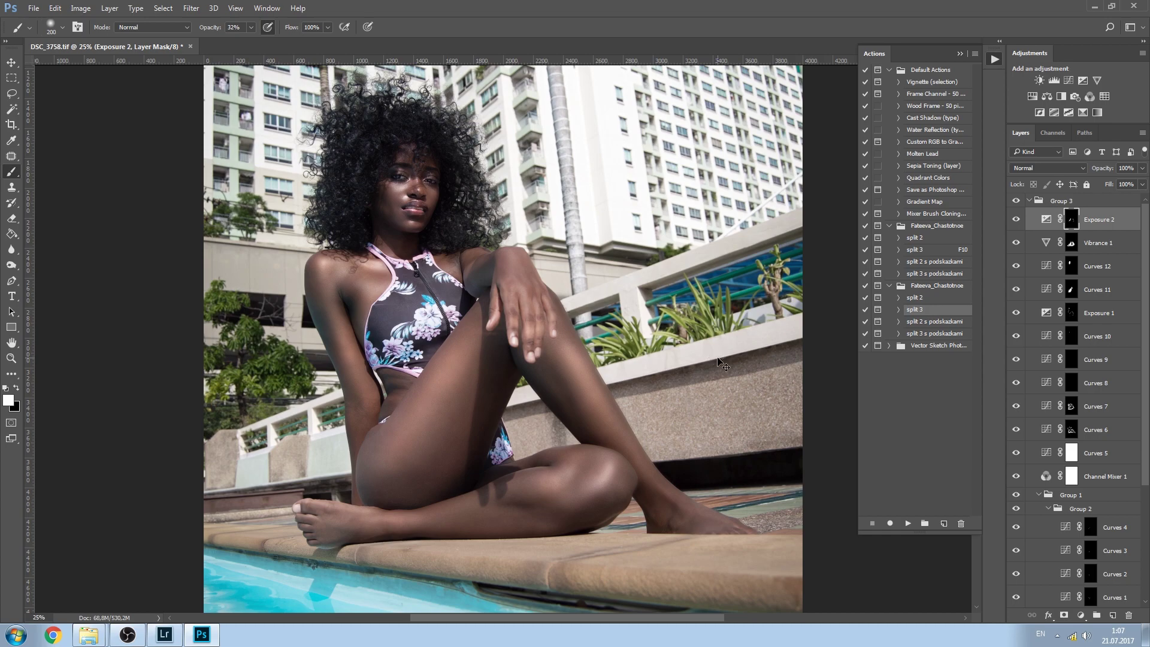
pyautogui.hotkey('ctrl', '-')
pyautogui.hotkey('ctrl', '-')
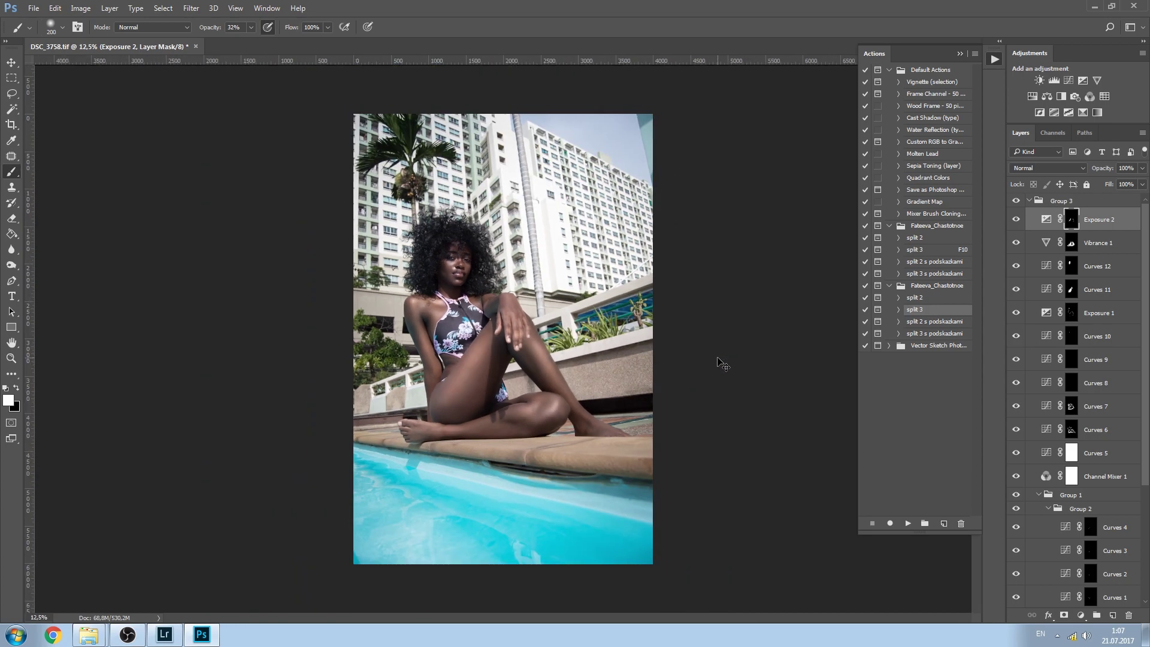
pyautogui.hotkey('ctrl', '+')
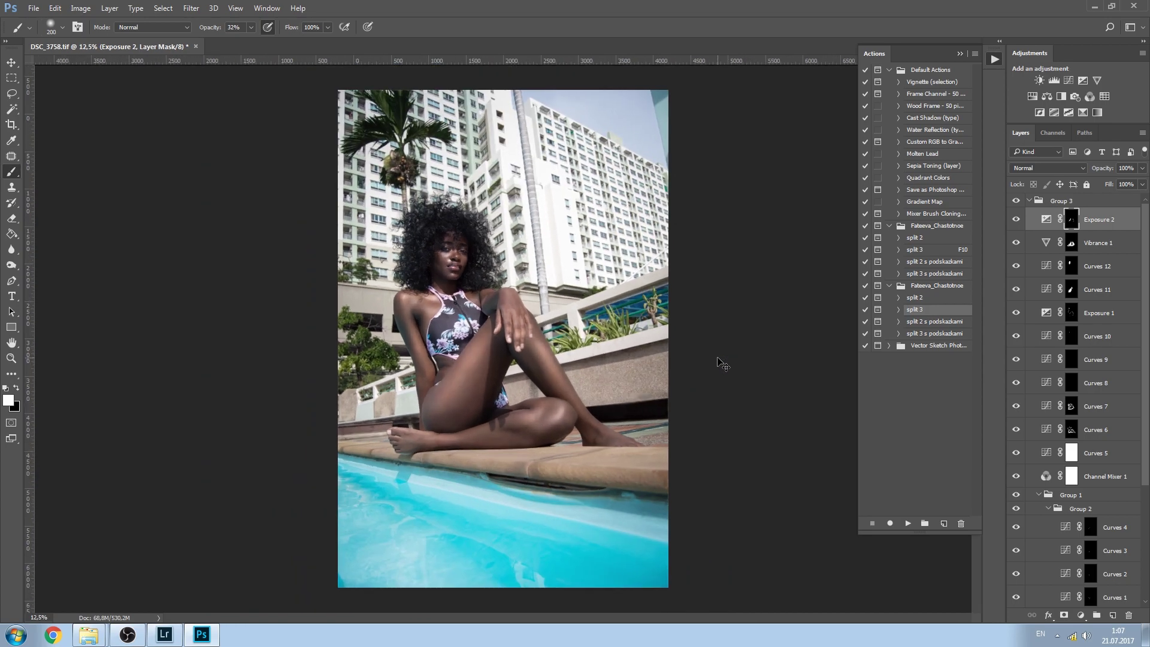
# Compare the image with and without Group 3 and the Exposure 2 layer.
pyautogui.click(1016, 201)
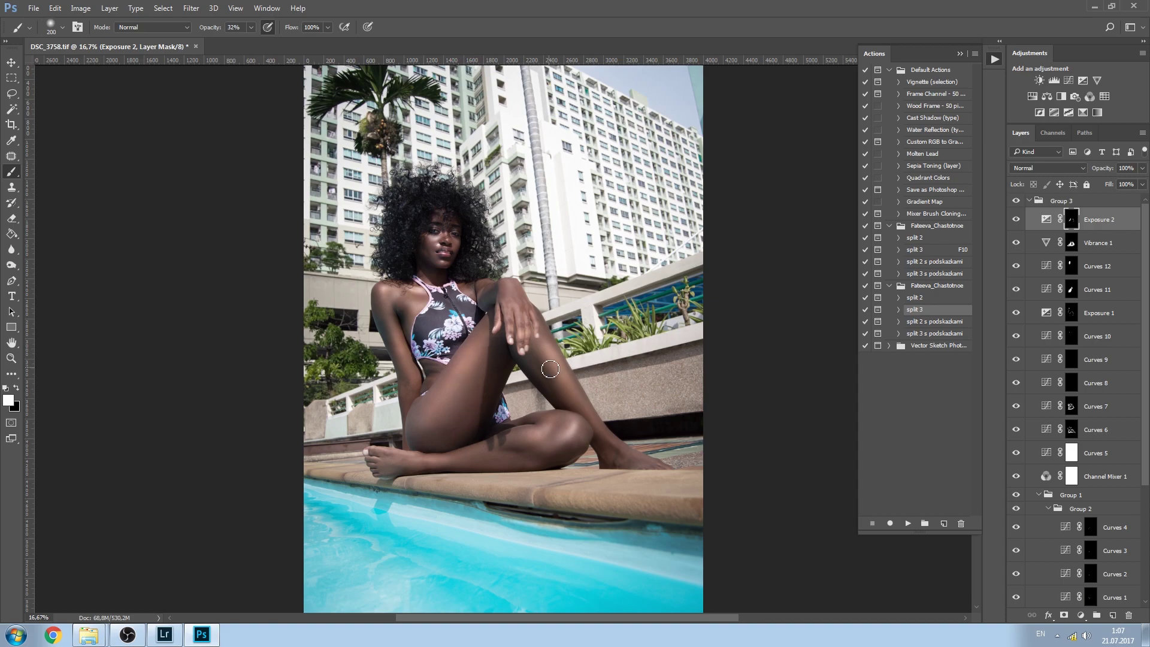
pyautogui.click(1016, 219)
pyautogui.click(1016, 219)
pyautogui.click(1017, 202)
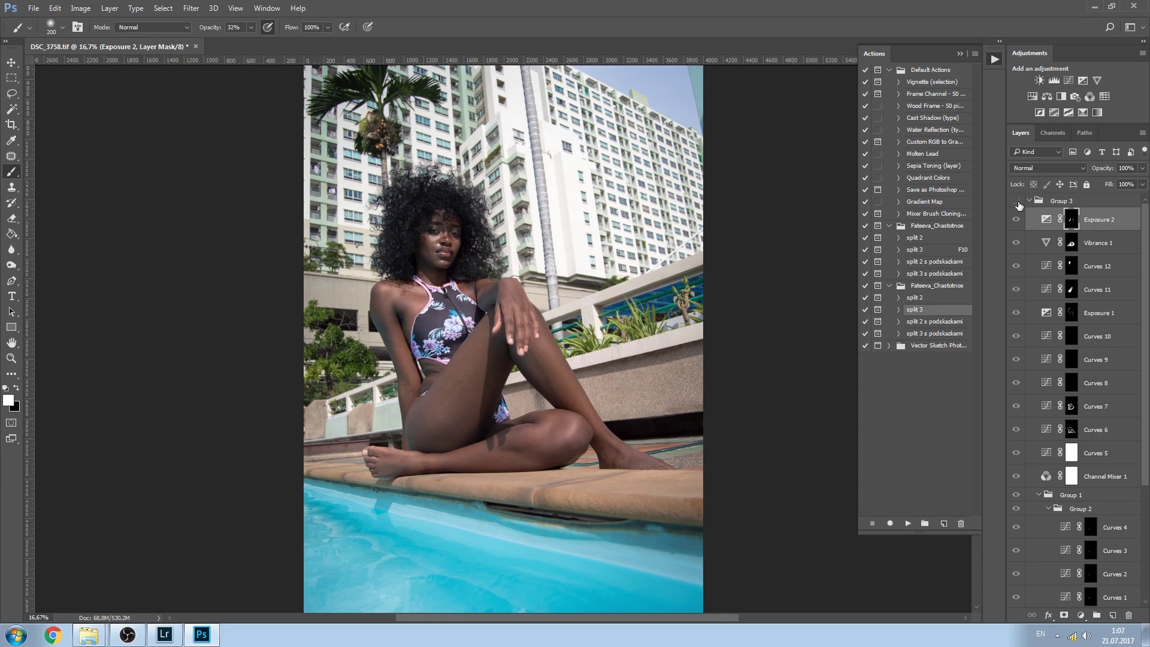
pyautogui.click(1018, 203)
pyautogui.click(1015, 222)
pyautogui.click(1016, 222)
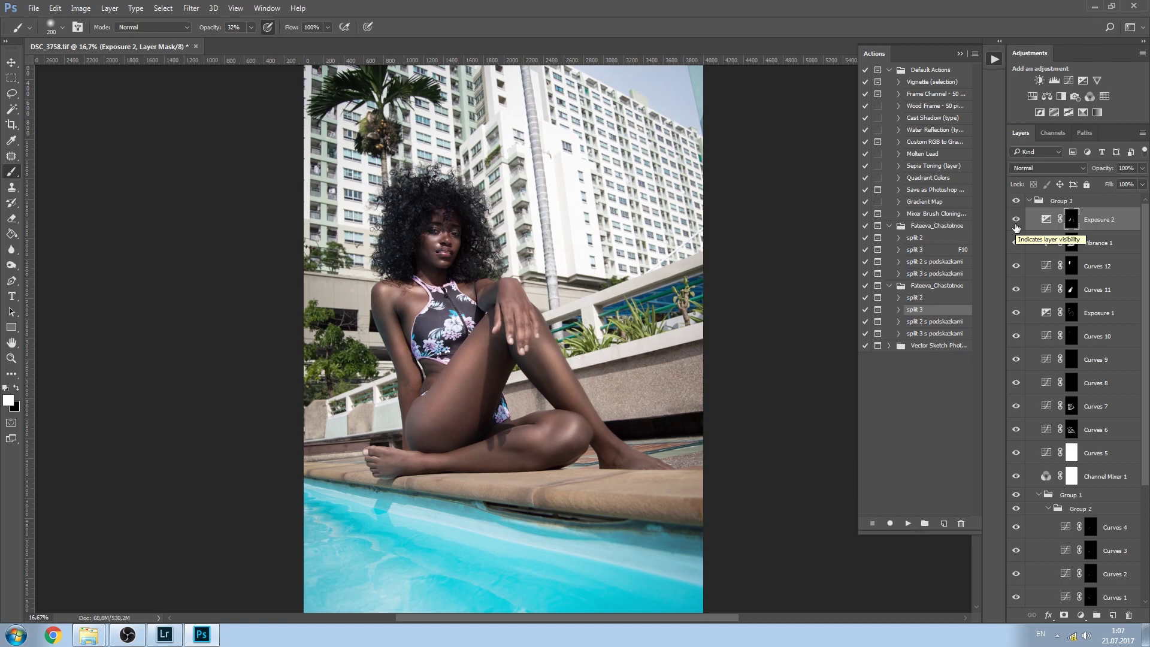
pyautogui.click(1016, 222)
pyautogui.click(1016, 223)
# Touch up the Exposure 2 mask with black at 19% and 35% brush opacity, and switch the foreground colour back to white.
pyautogui.moveTo(220, 34); pyautogui.dragTo(207, 33)
pyautogui.click(16, 388)
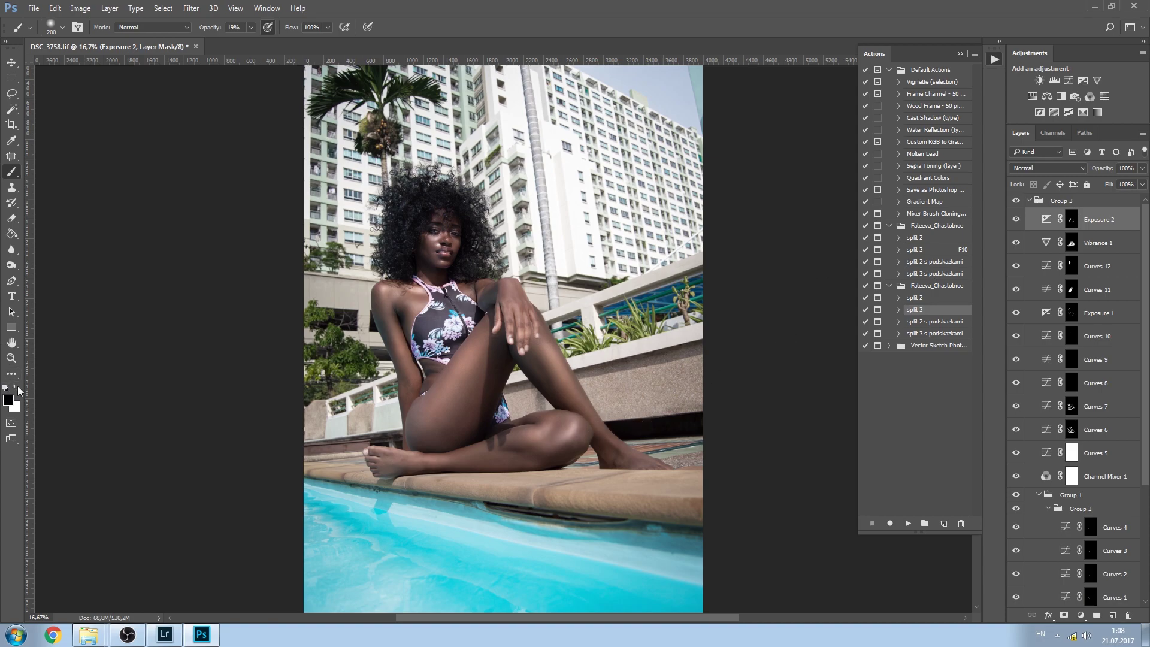
pyautogui.press(']')
pyautogui.moveTo(208, 28); pyautogui.dragTo(217, 27)
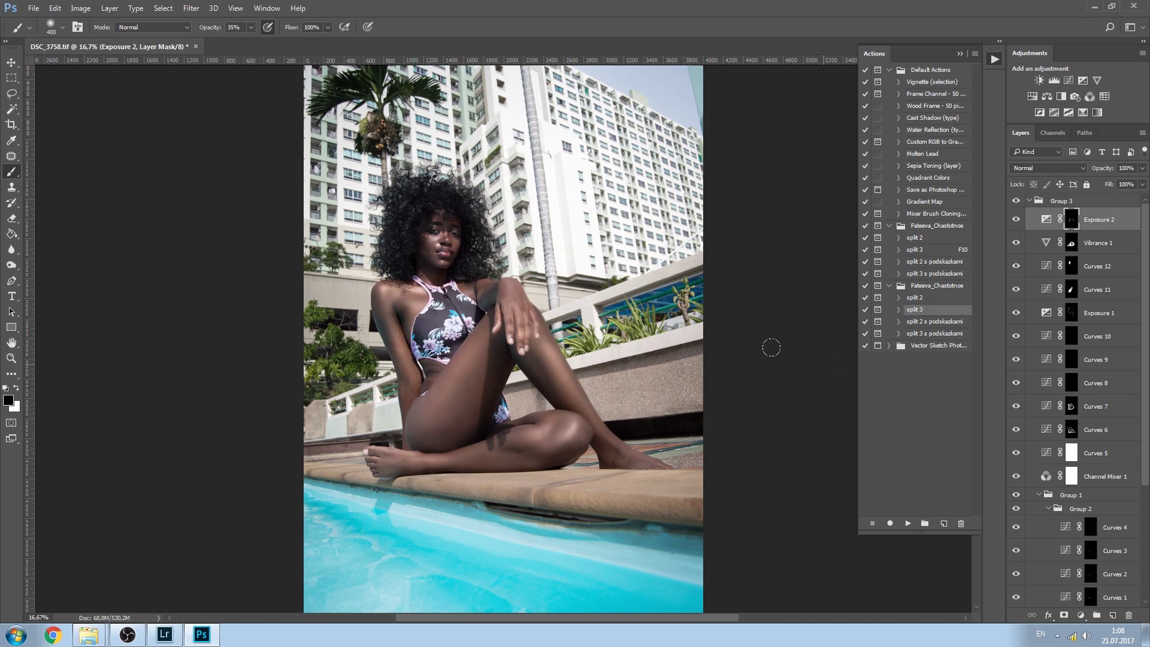
pyautogui.click(16, 387)
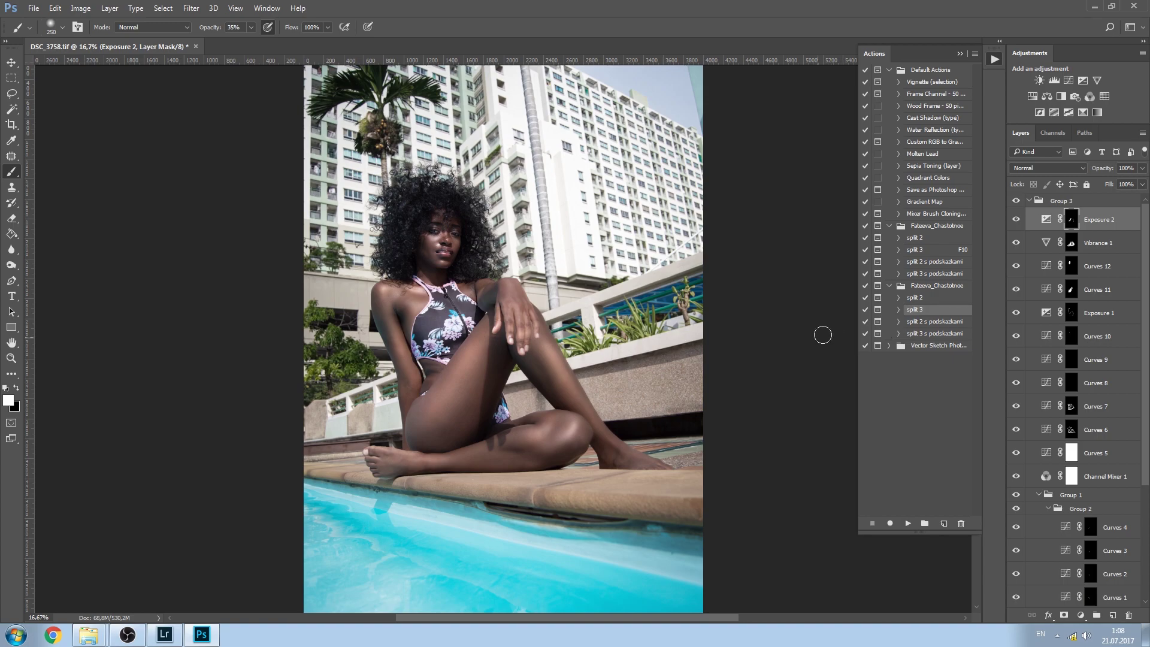
# Examine the leg highlights with and without the Exposure 2 layer at several magnifications.
pyautogui.click(1017, 220)
pyautogui.click(1016, 219)
pyautogui.click(1017, 220)
pyautogui.click(1017, 220)
pyautogui.click(1017, 220)
pyautogui.hotkey('ctrl', '-')
pyautogui.hotkey('ctrl', '-')
pyautogui.hotkey('ctrl', '+')
pyautogui.hotkey('ctrl', '+')
pyautogui.hotkey('ctrl', '+')
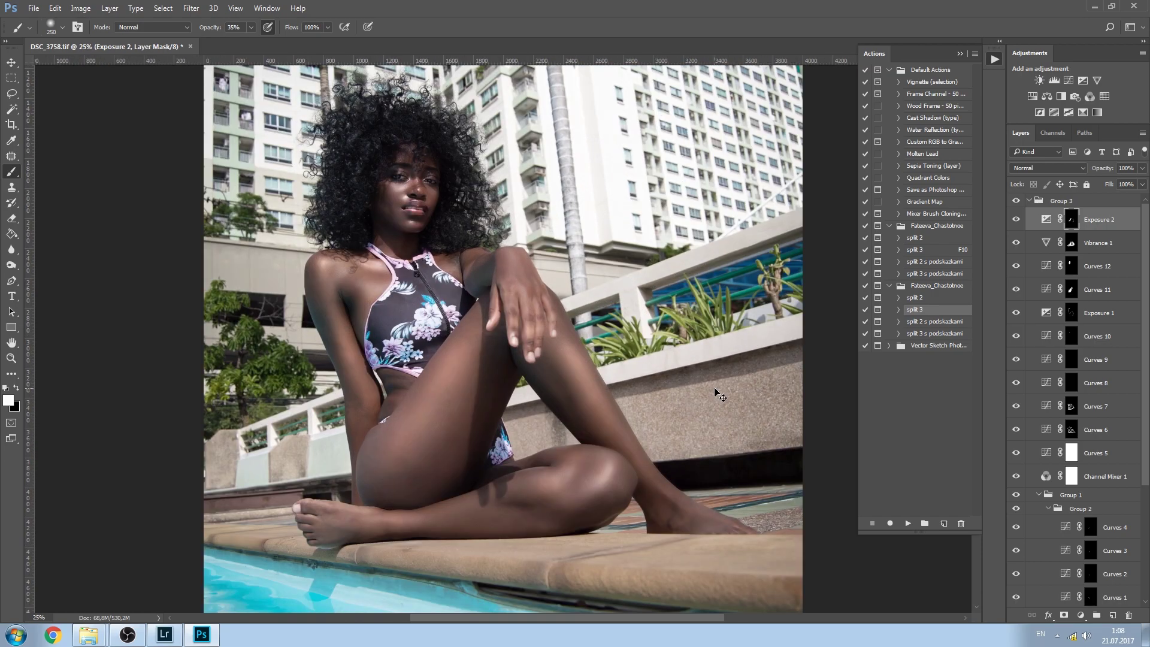
pyautogui.hotkey('ctrl', '-')
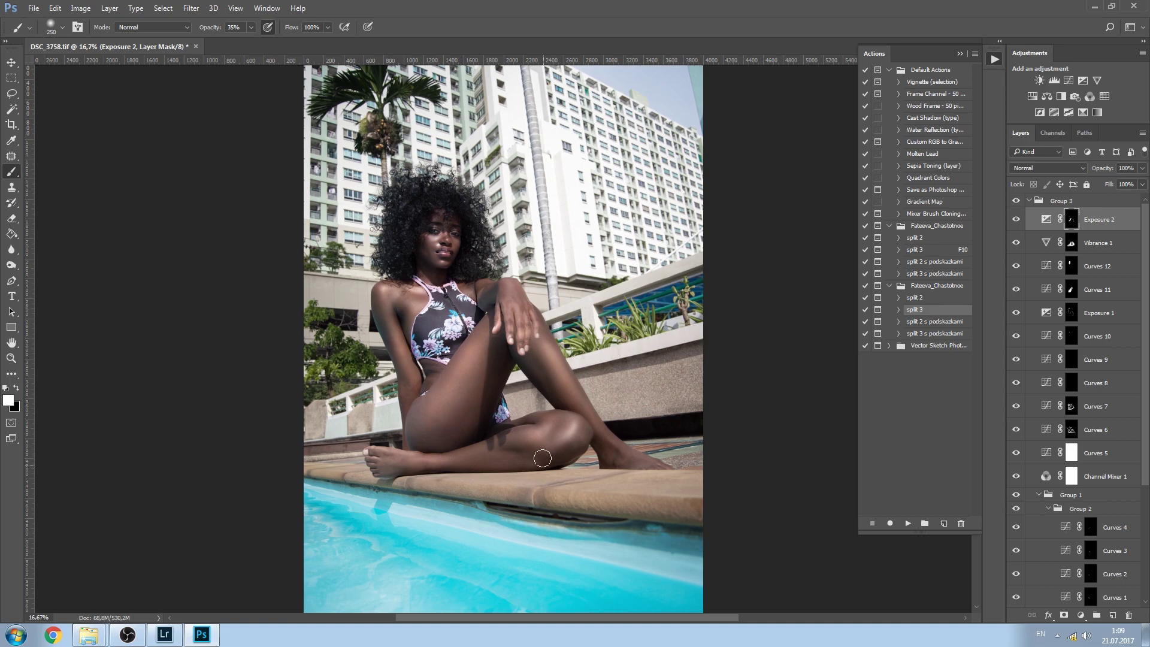
# Add a Curves adjustment with slightly raised midtones in the red channel, and invert its mask to black.
pyautogui.click(1068, 81)
pyautogui.click(844, 213)
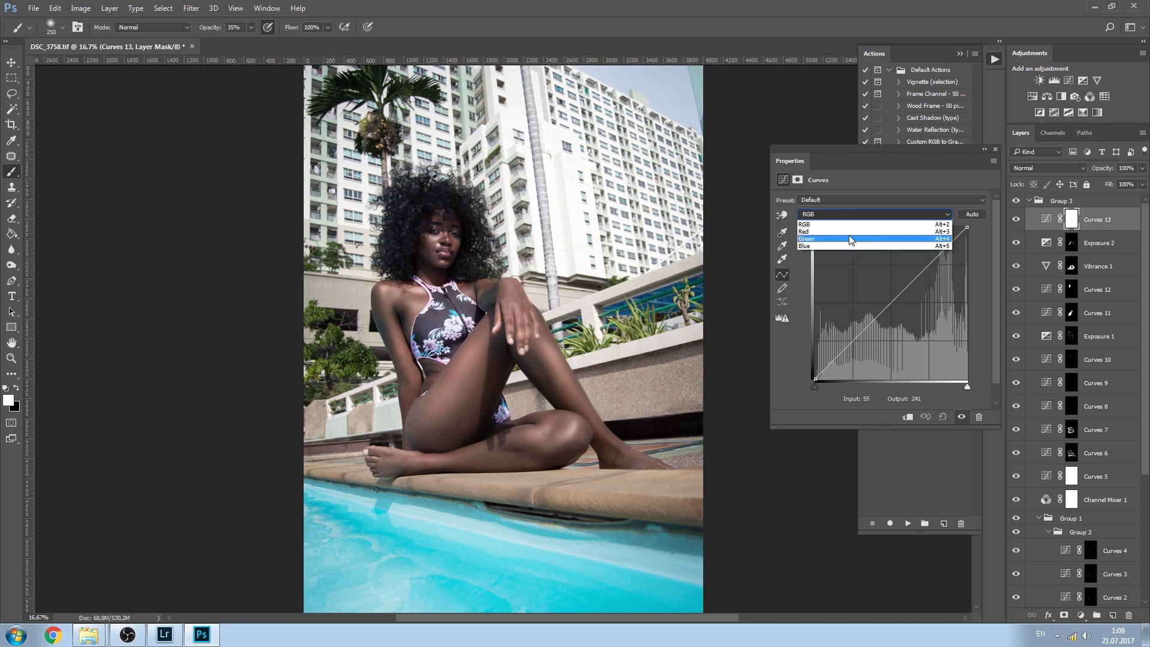
pyautogui.click(853, 232)
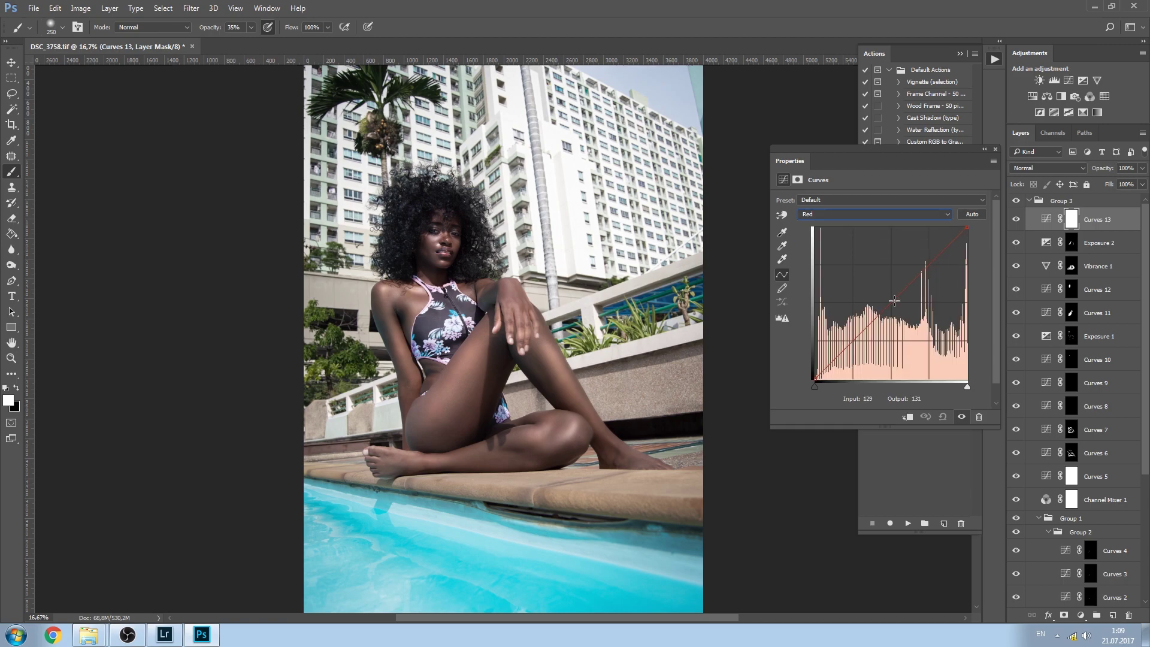
pyautogui.click(888, 299)
pyautogui.hotkey('ctrl', 'i')
pyautogui.click(994, 150)
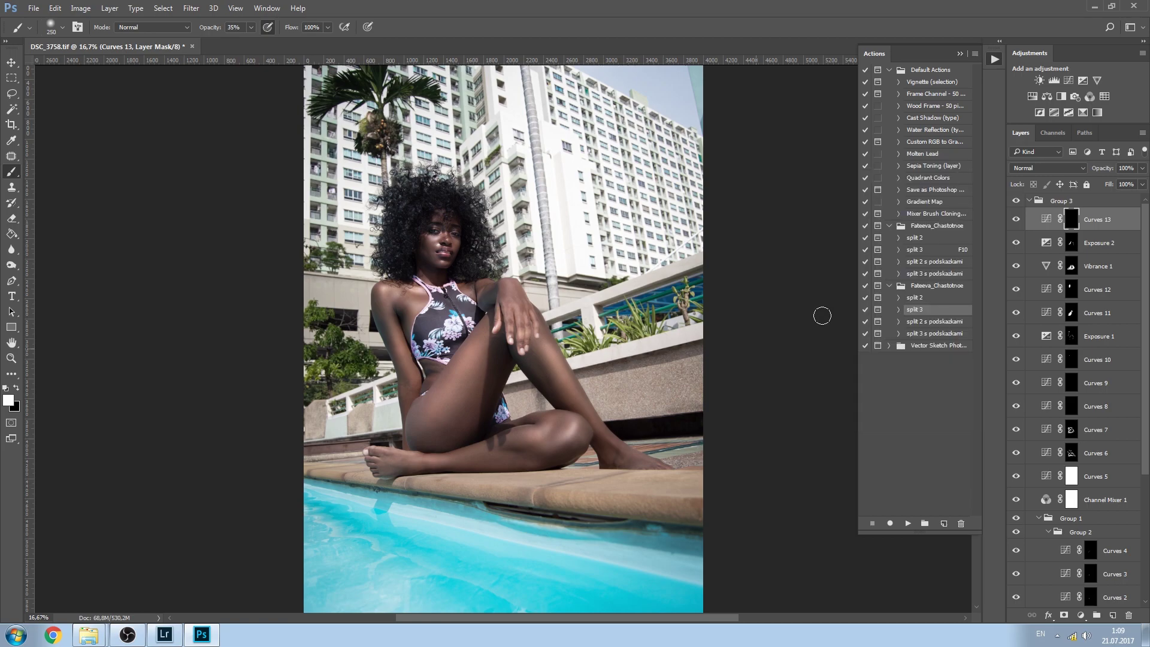
# Paint white over the raised thigh on the Curves 13 mask with a 400 px brush at 35% opacity.
pyautogui.press(']')
pyautogui.press(']')
pyautogui.press(']')
pyautogui.press(']')
pyautogui.moveTo(469, 404); pyautogui.dragTo(489, 370)
# Reopen the Curves 13 adjustment and fine-tune the midtone point of its red channel.
pyautogui.doubleClick(1045, 220)
pyautogui.moveTo(885, 302); pyautogui.dragTo(890, 302)
pyautogui.click(849, 216)
pyautogui.click(853, 243)
pyautogui.click(846, 214)
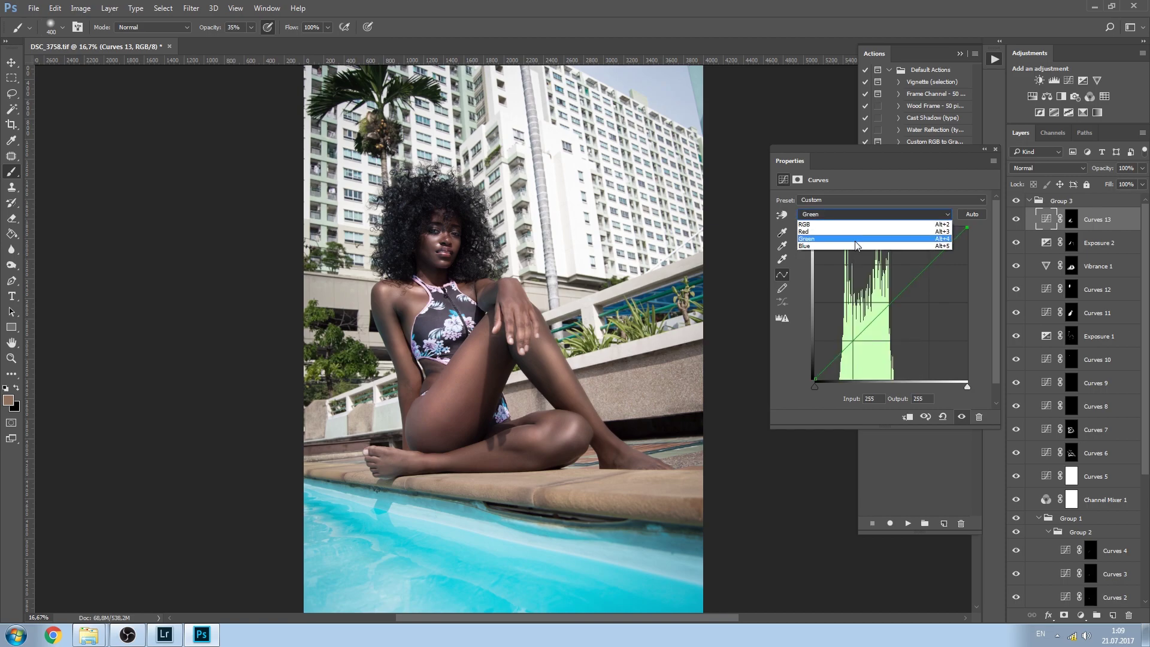
pyautogui.click(856, 233)
pyautogui.moveTo(889, 298); pyautogui.dragTo(896, 300)
pyautogui.moveTo(896, 300); pyautogui.dragTo(892, 306)
# Lower the blue channel of Curves 13 from input 130 to output 124, raise the red midtones slightly, and compare the result.
pyautogui.click(860, 214)
pyautogui.click(839, 243)
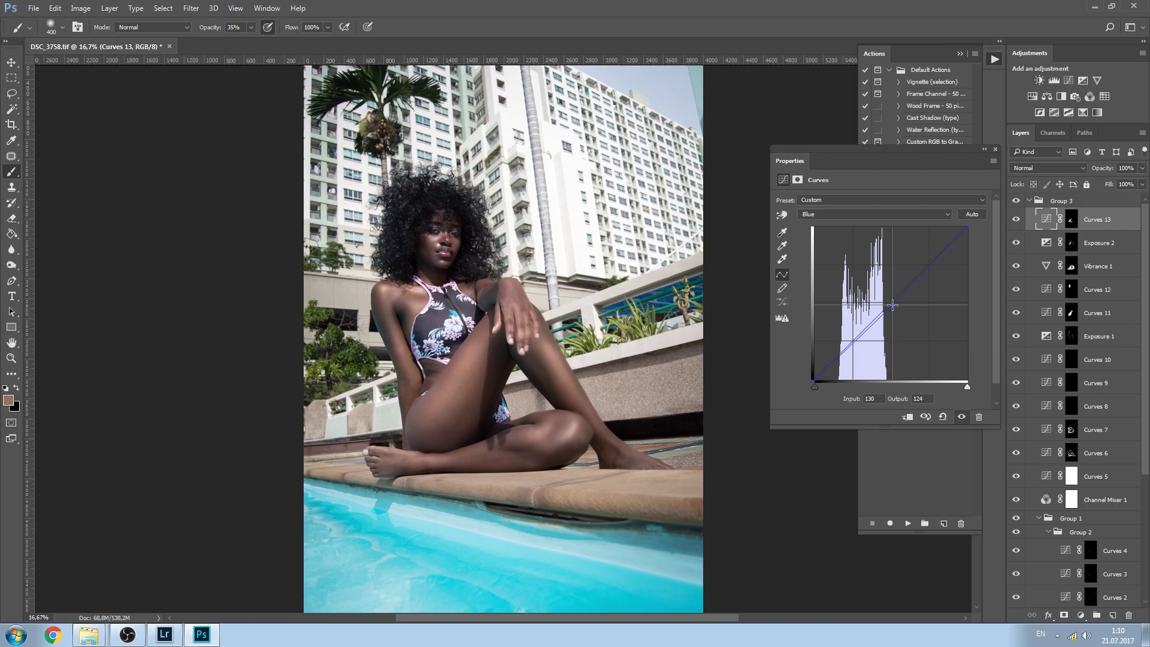
pyautogui.click(863, 210)
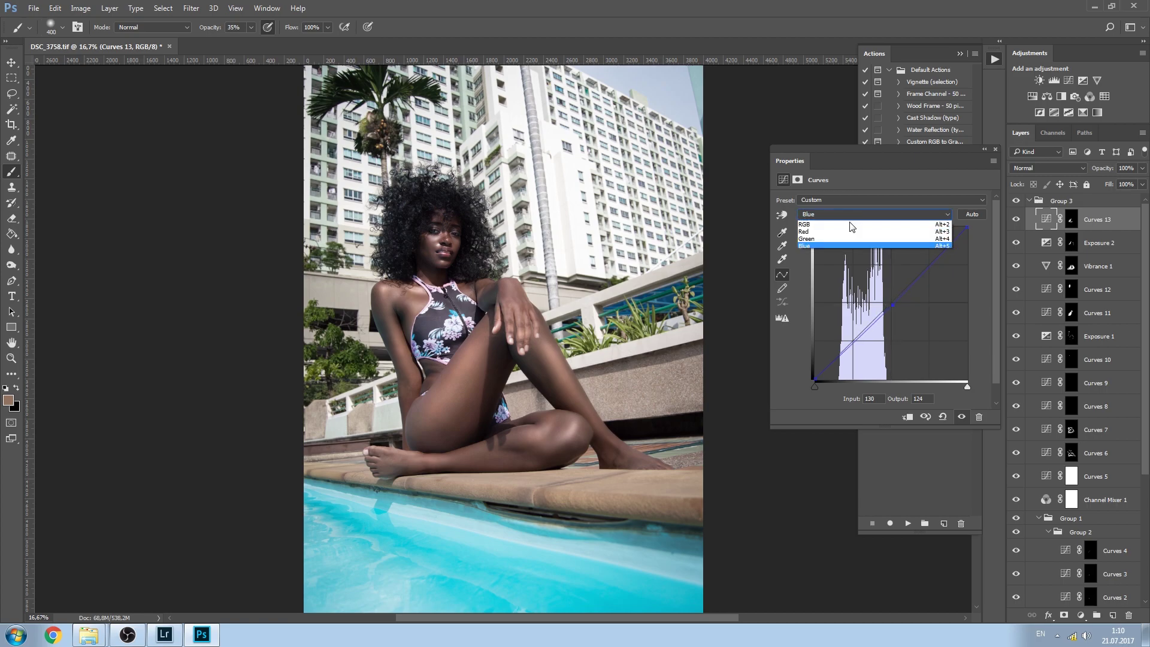
pyautogui.click(853, 232)
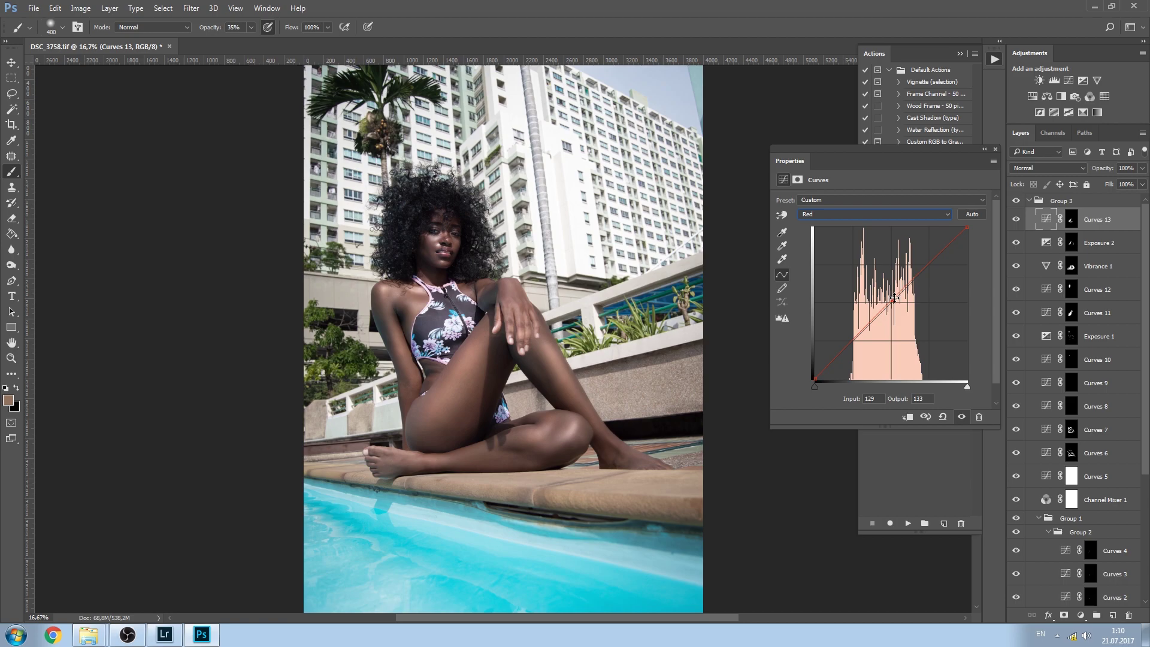
pyautogui.moveTo(890, 301); pyautogui.dragTo(889, 297)
pyautogui.click(995, 149)
pyautogui.click(1015, 219)
pyautogui.click(1016, 220)
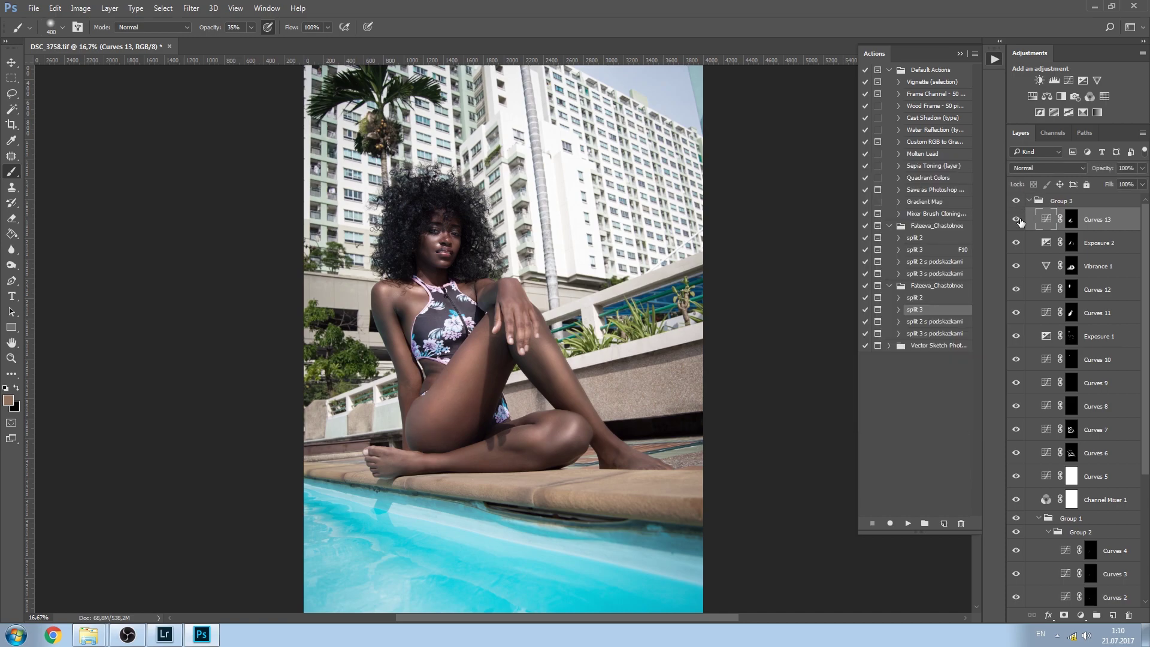
pyautogui.click(1016, 220)
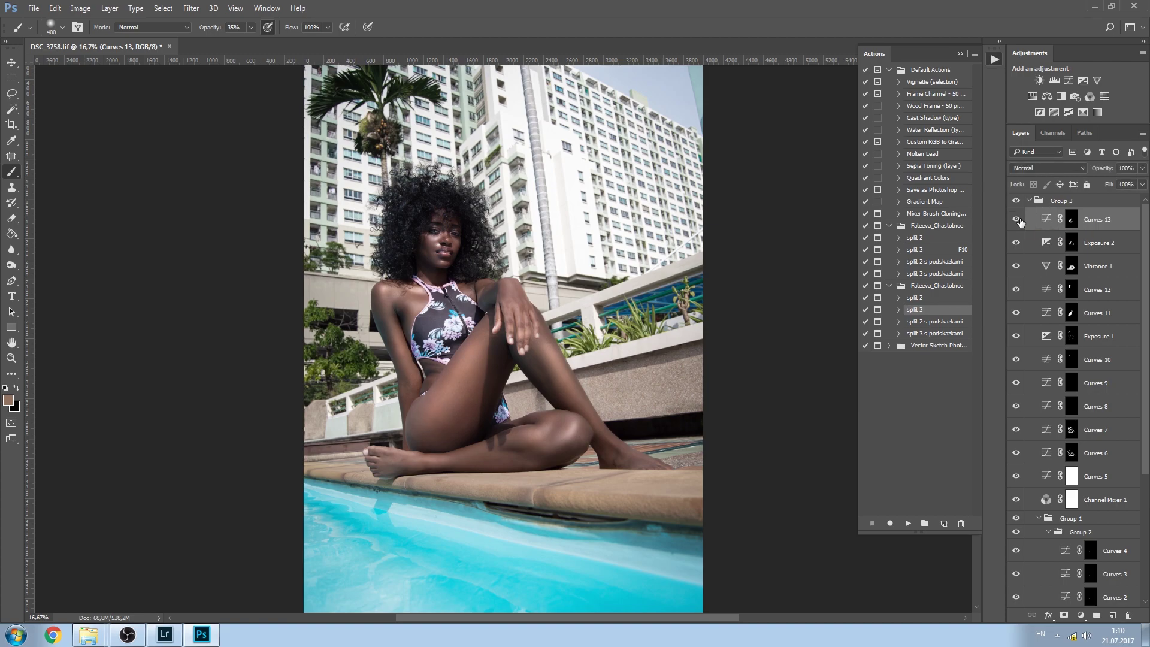
# Make the Curves 13 mask active for painting and reduce the brush size to 200 px.
pyautogui.click(1071, 219)
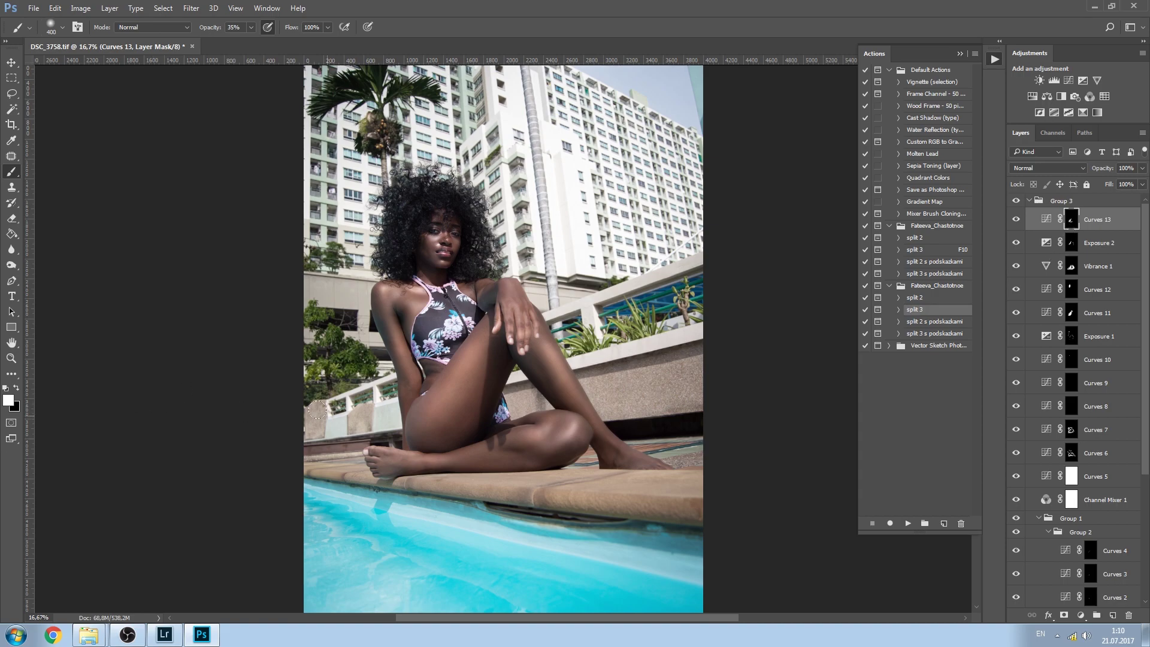
pyautogui.press('[')
pyautogui.press('[')
# Compare the image before and after all Group 3 adjustments, at different magnifications.
pyautogui.click(1018, 202)
pyautogui.click(1017, 201)
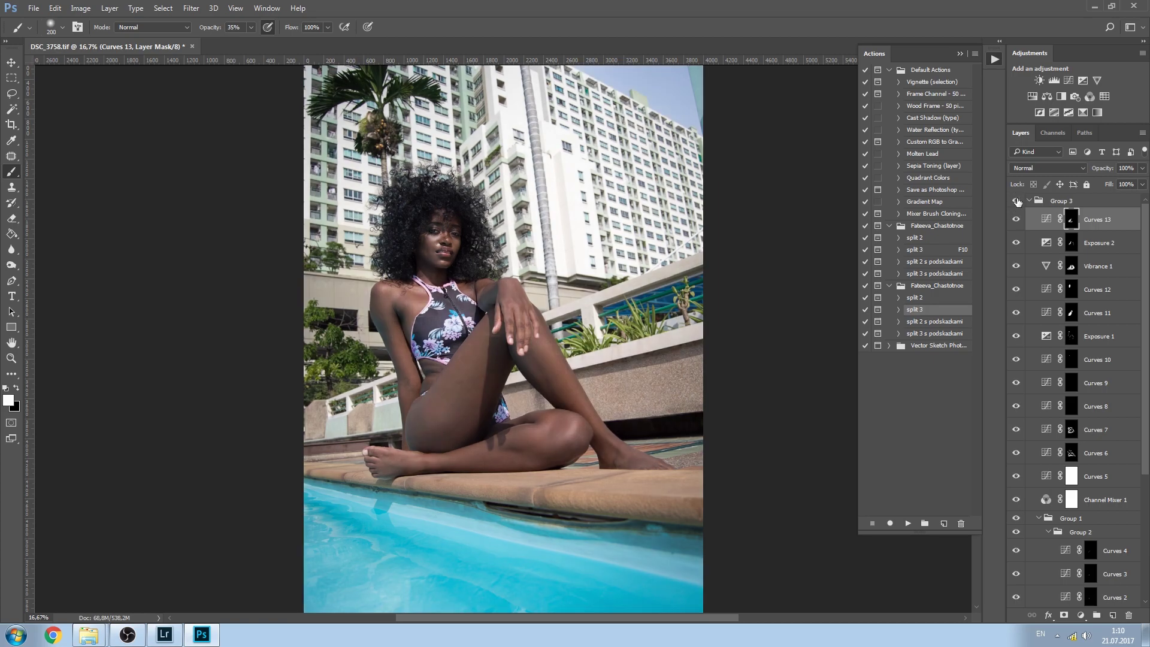
pyautogui.click(1018, 202)
pyautogui.click(1018, 202)
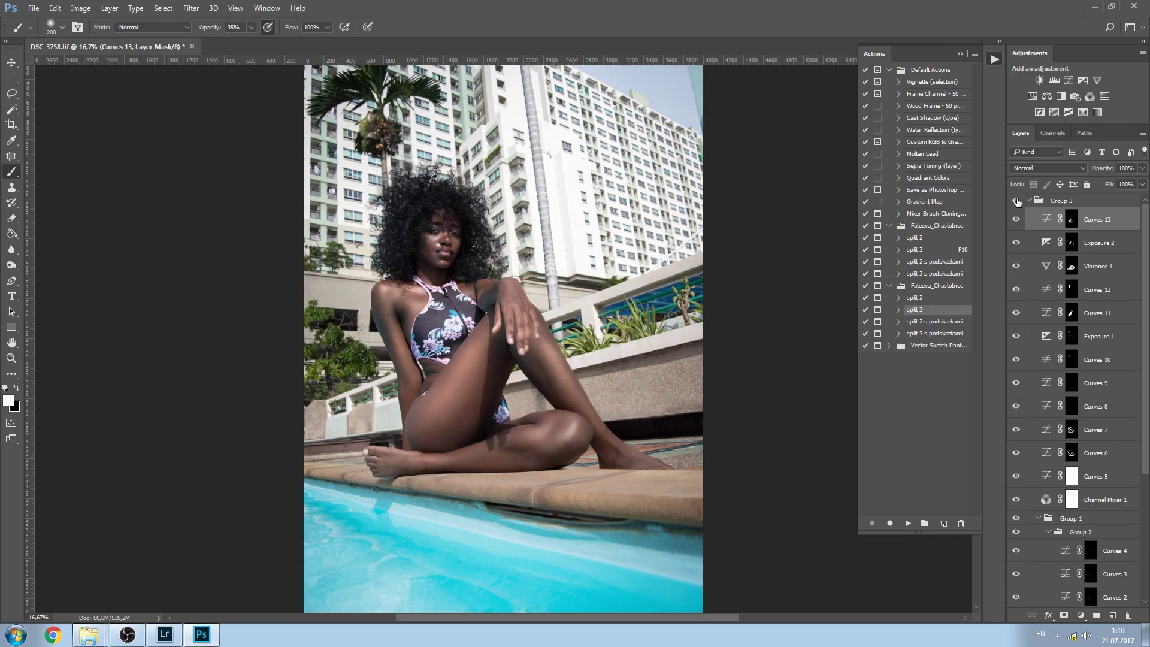
pyautogui.click(1018, 202)
pyautogui.click(1018, 202)
pyautogui.click(1017, 202)
pyautogui.click(1018, 202)
pyautogui.hotkey('ctrl', '-')
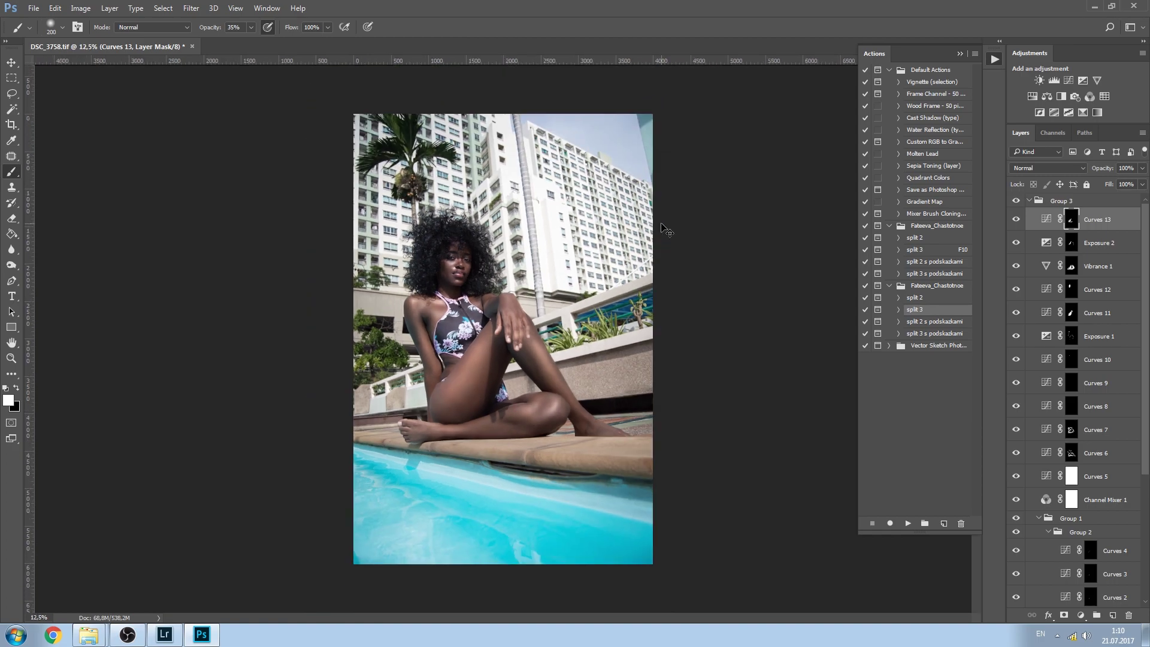
pyautogui.hotkey('ctrl', '-')
pyautogui.hotkey('ctrl', '+')
pyautogui.hotkey('ctrl', '+')
pyautogui.hotkey('ctrl', '-')
# Add a Hue/Saturation adjustment, try shifting the blues, and reset their hue and saturation to 0.
pyautogui.click(1033, 96)
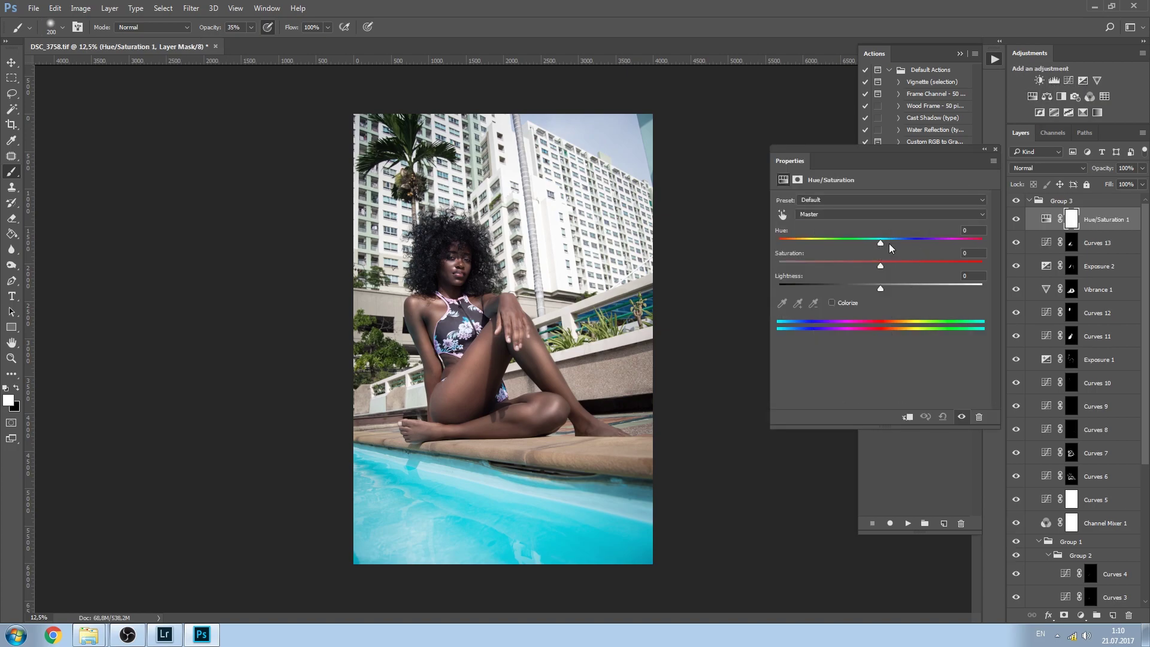
pyautogui.click(856, 214)
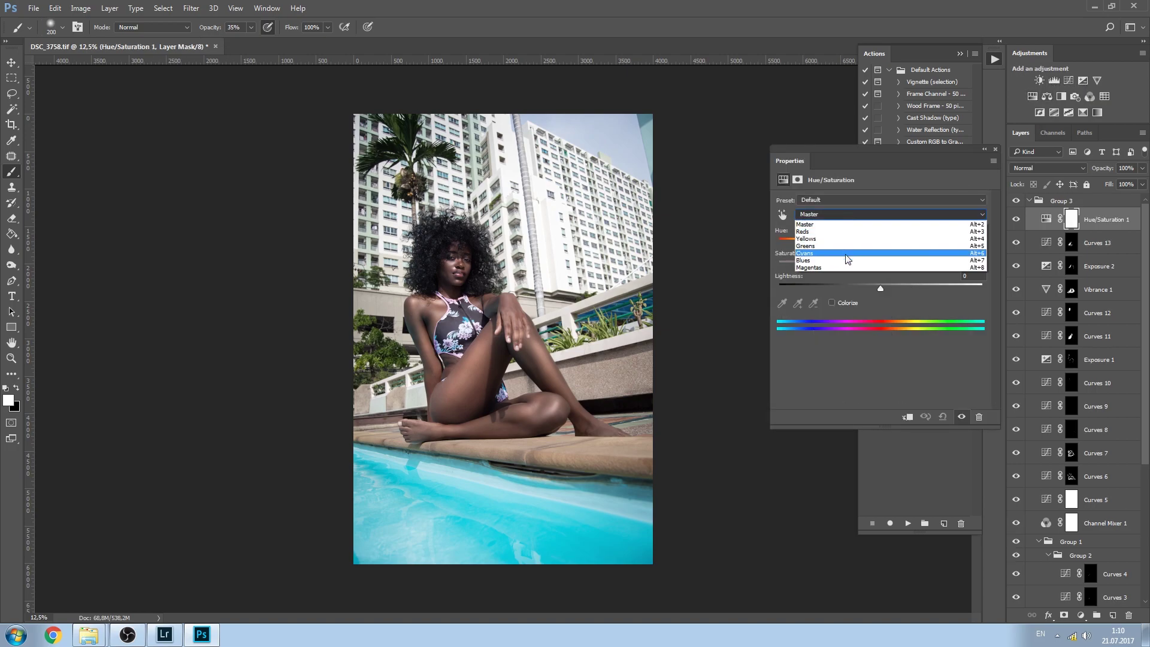
pyautogui.click(846, 262)
pyautogui.moveTo(878, 243); pyautogui.dragTo(886, 268)
pyautogui.doubleClick(970, 230)
pyautogui.write('0')
pyautogui.press('Tab')
pyautogui.write('0')
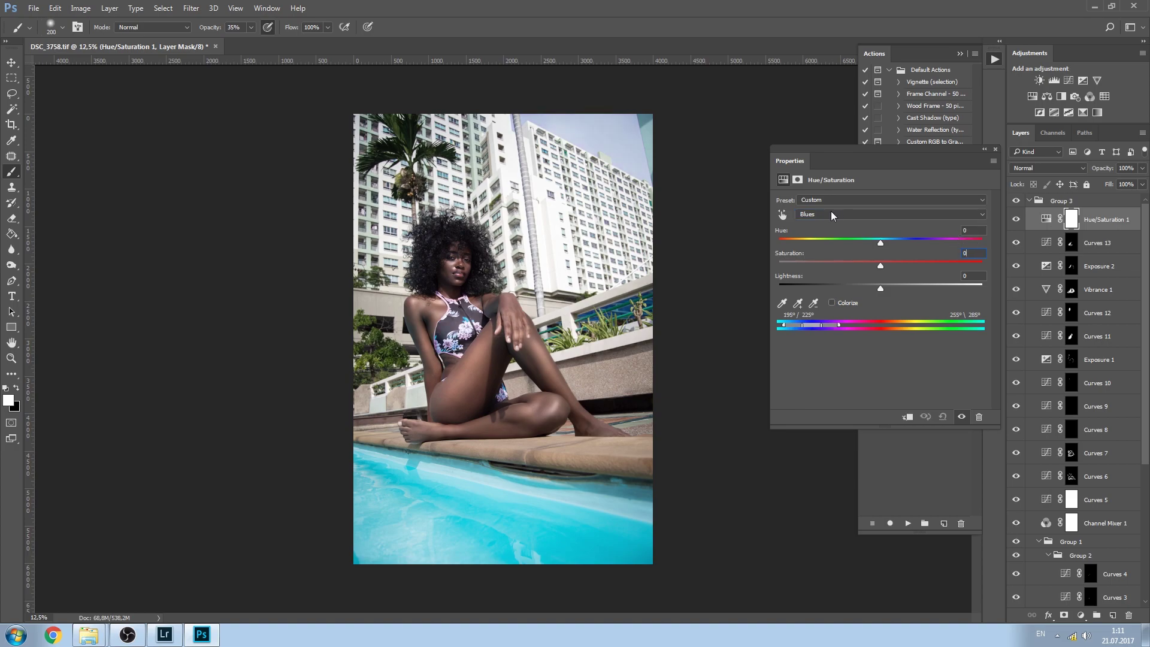
# Shift the cyans toward blue with hue about +11 and lightness -15, adjusting their saturation by eye.
pyautogui.click(831, 211)
pyautogui.click(880, 259)
pyautogui.moveTo(874, 243); pyautogui.dragTo(906, 264)
pyautogui.moveTo(854, 251); pyautogui.dragTo(892, 251)
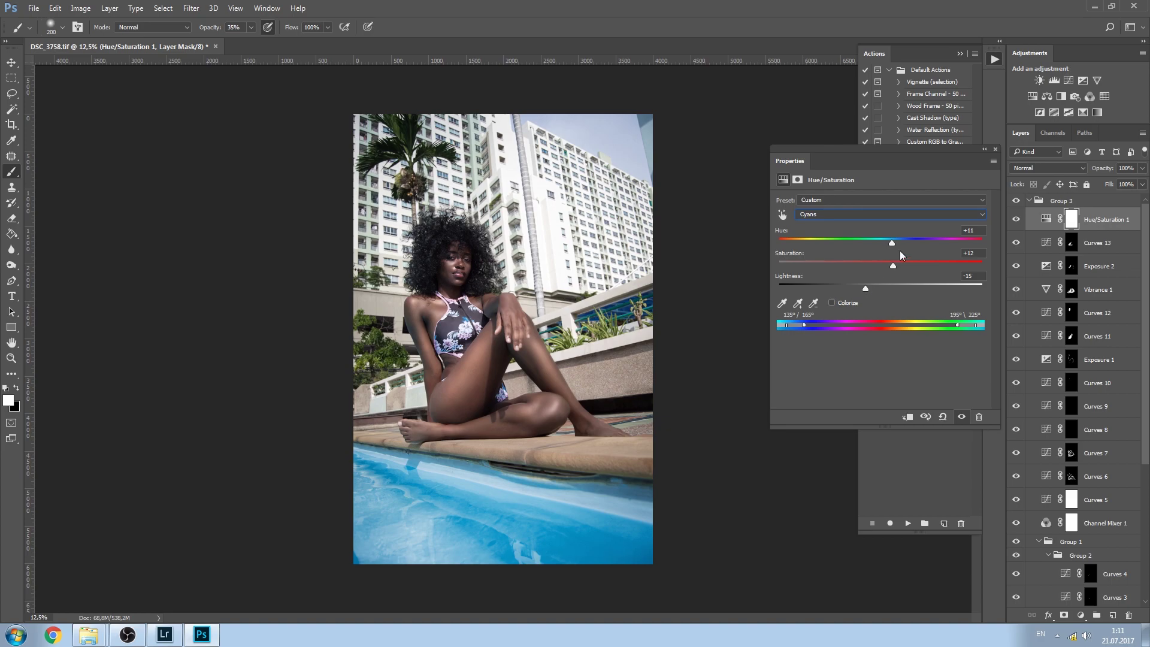
pyautogui.moveTo(897, 268); pyautogui.dragTo(878, 271)
pyautogui.moveTo(886, 246); pyautogui.dragTo(892, 245)
pyautogui.click(994, 149)
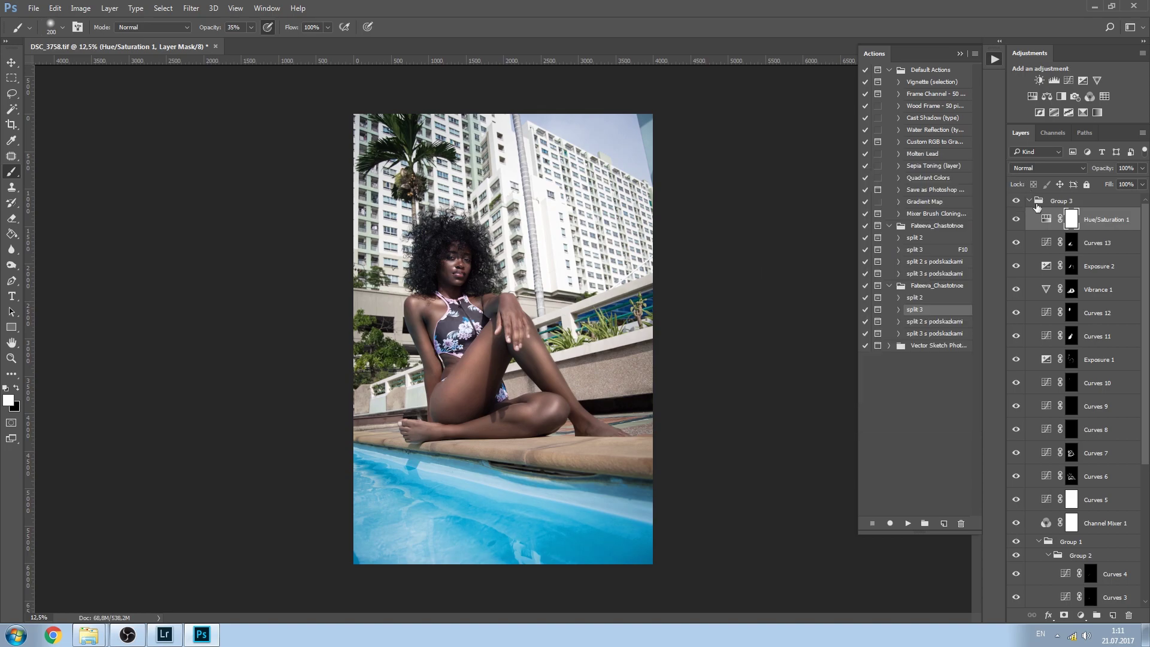
# Invert the Hue/Saturation 1 mask to black and paint white over the pool water with an 800 px brush at 100% opacity.
pyautogui.hotkey('ctrl', 'i')
pyautogui.press(']')
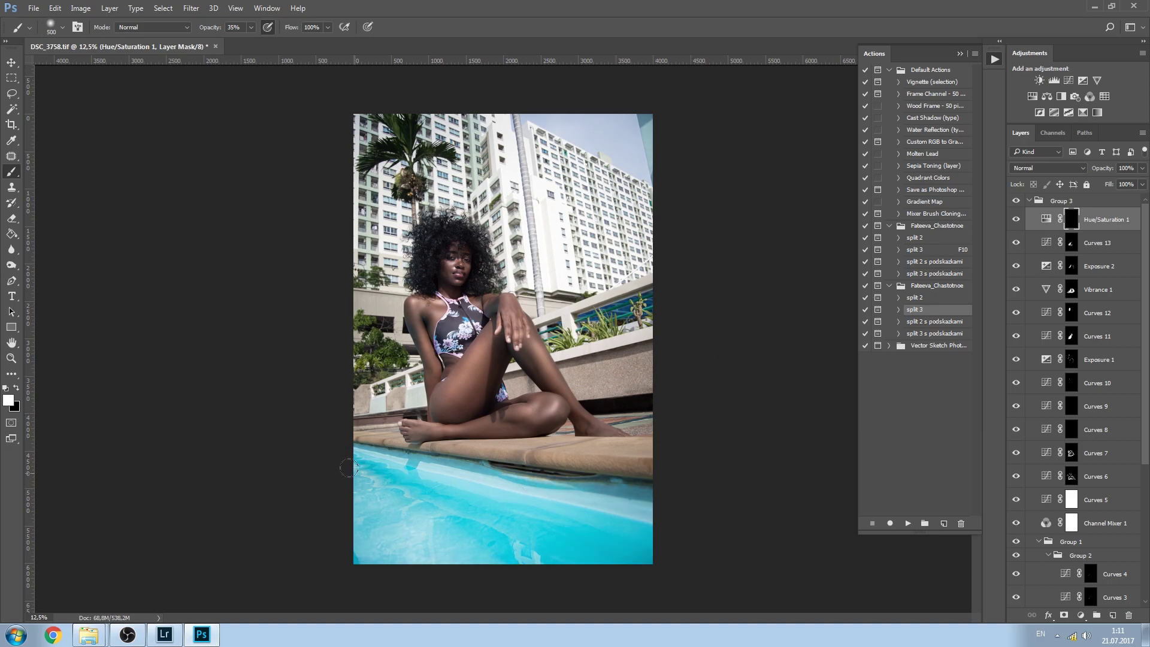
pyautogui.moveTo(210, 29); pyautogui.dragTo(258, 31)
pyautogui.press(']')
pyautogui.moveTo(360, 452)
pyautogui.mouseDown()
pyautogui.moveTo(494, 496)
pyautogui.moveTo(615, 514)
pyautogui.moveTo(337, 462)
pyautogui.moveTo(516, 551)
pyautogui.moveTo(358, 509)
pyautogui.moveTo(397, 536)
pyautogui.moveTo(358, 470)
pyautogui.moveTo(437, 564)
pyautogui.moveTo(347, 474)
pyautogui.moveTo(419, 575)
pyautogui.moveTo(749, 545)
pyautogui.moveTo(379, 449)
pyautogui.mouseUp()
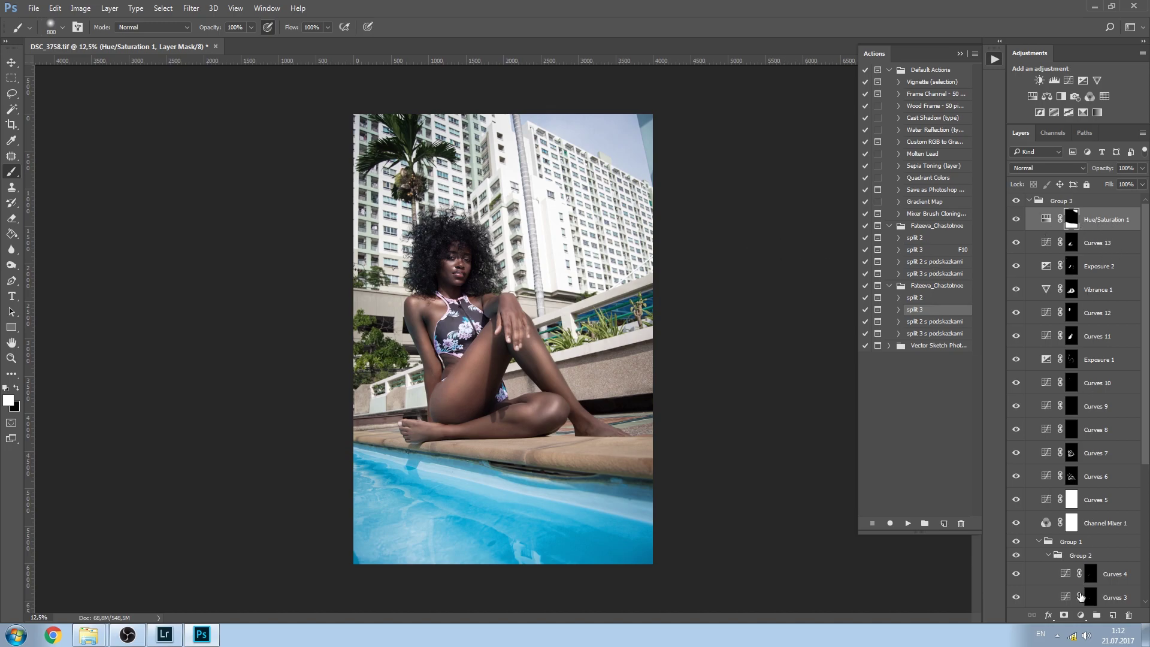
# Add a Solid Color fill layer in dark brown #432817.
pyautogui.click(1081, 615)
pyautogui.click(1078, 355)
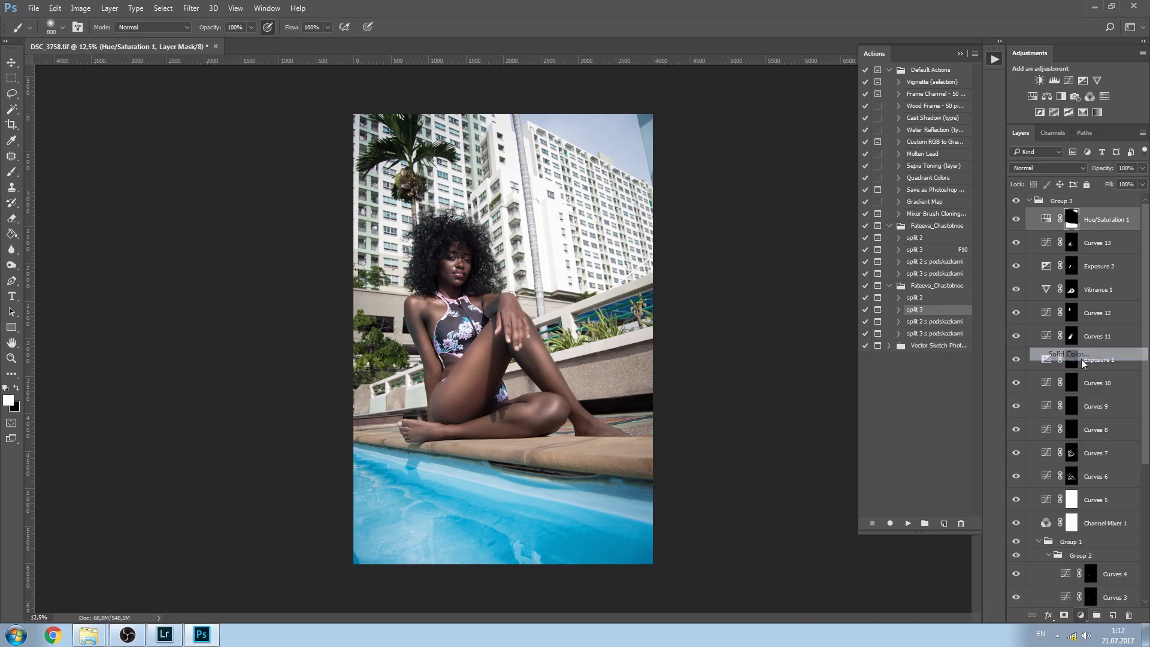
pyautogui.click(792, 381)
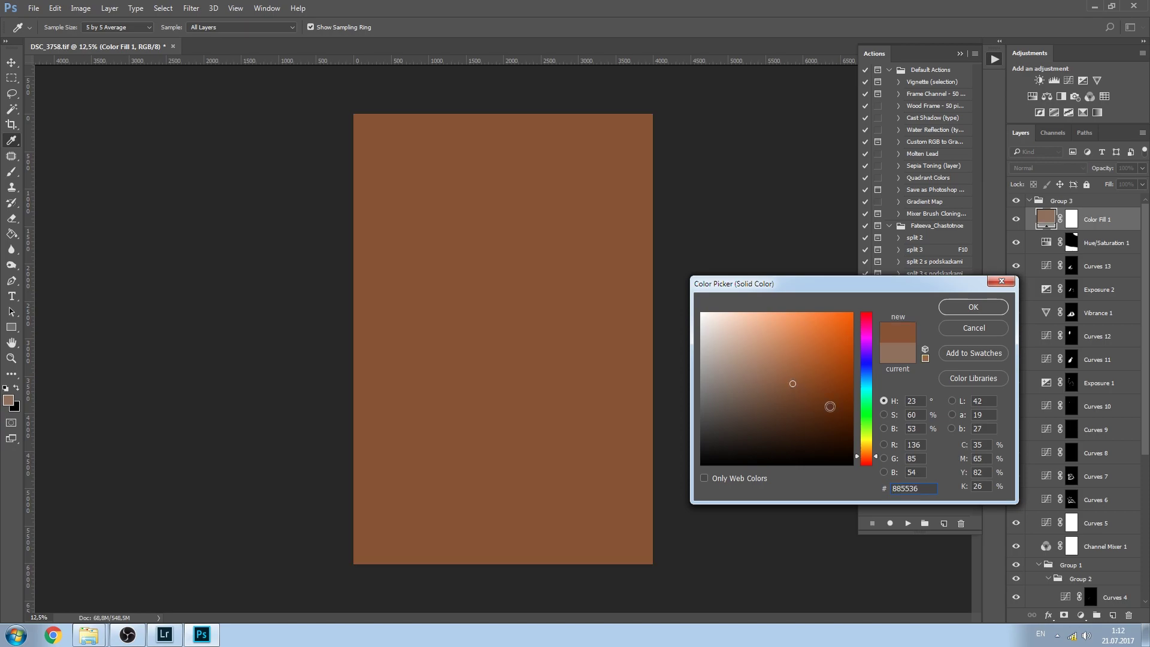
pyautogui.click(807, 411)
pyautogui.click(814, 428)
pyautogui.click(800, 424)
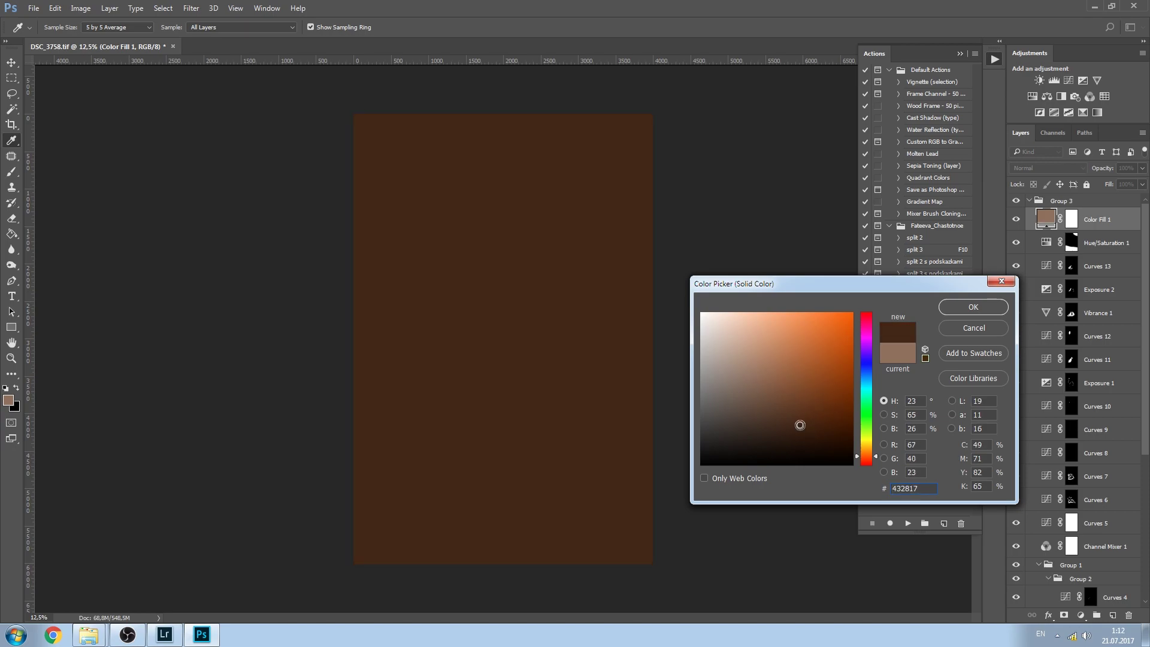
pyautogui.click(965, 310)
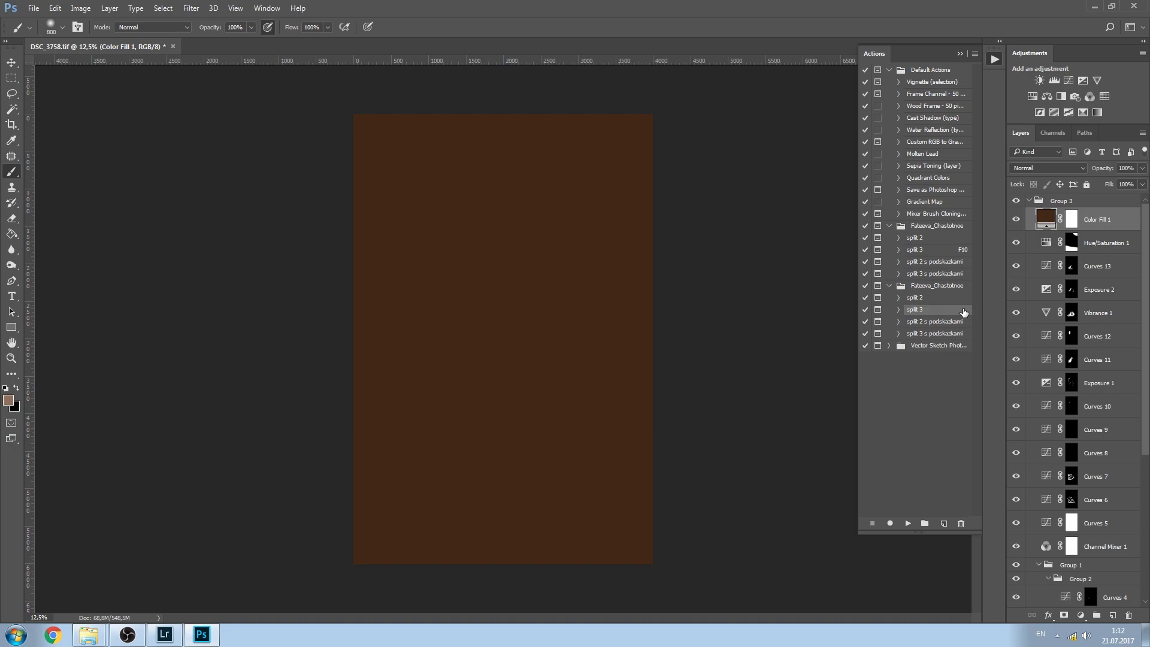
# Blend the brown Color Fill 1 layer in Soft Light at 31% opacity and compare the image with and without it.
pyautogui.click(1054, 172)
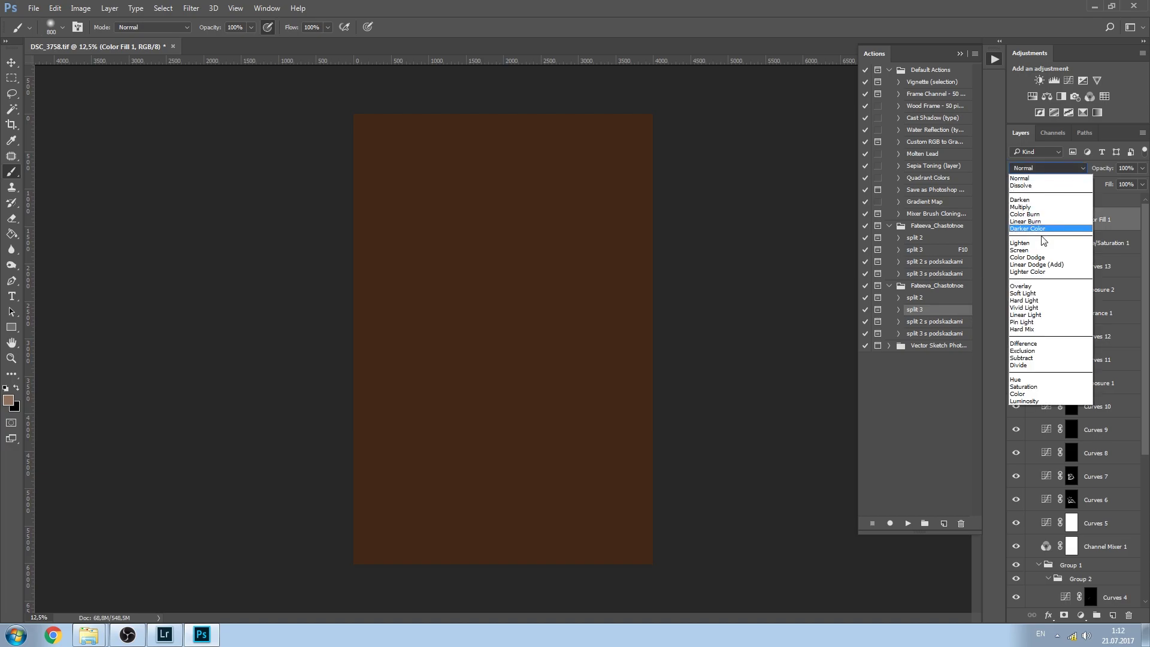
pyautogui.click(1038, 293)
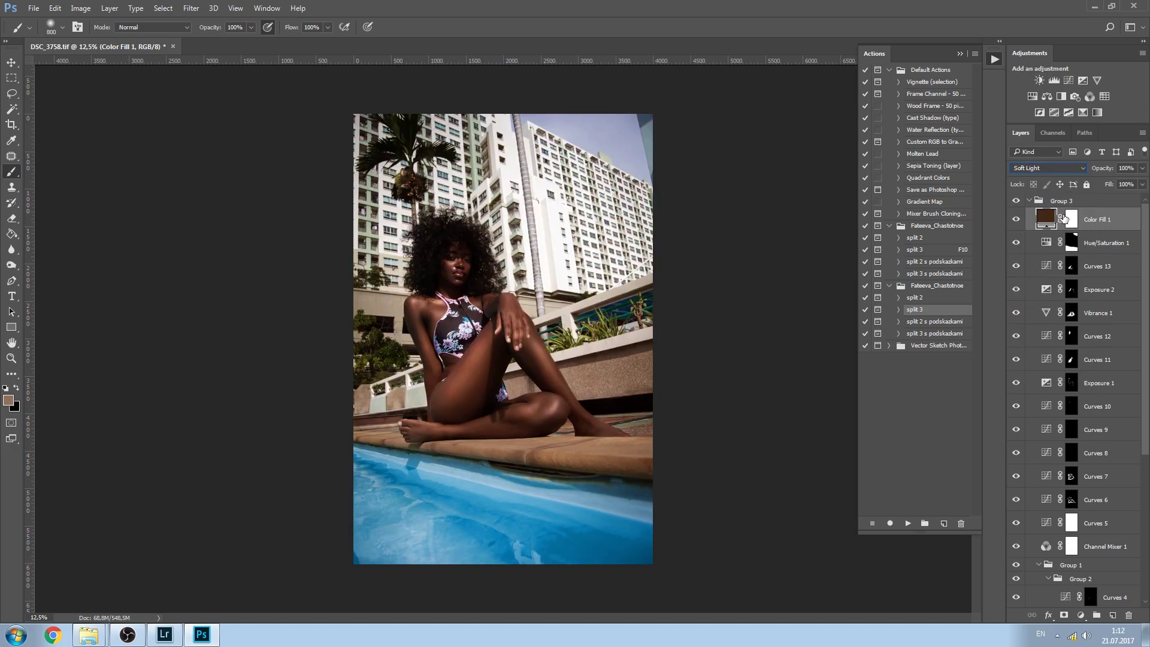
pyautogui.moveTo(1105, 170); pyautogui.dragTo(1063, 177)
pyautogui.click(1016, 220)
pyautogui.click(1016, 221)
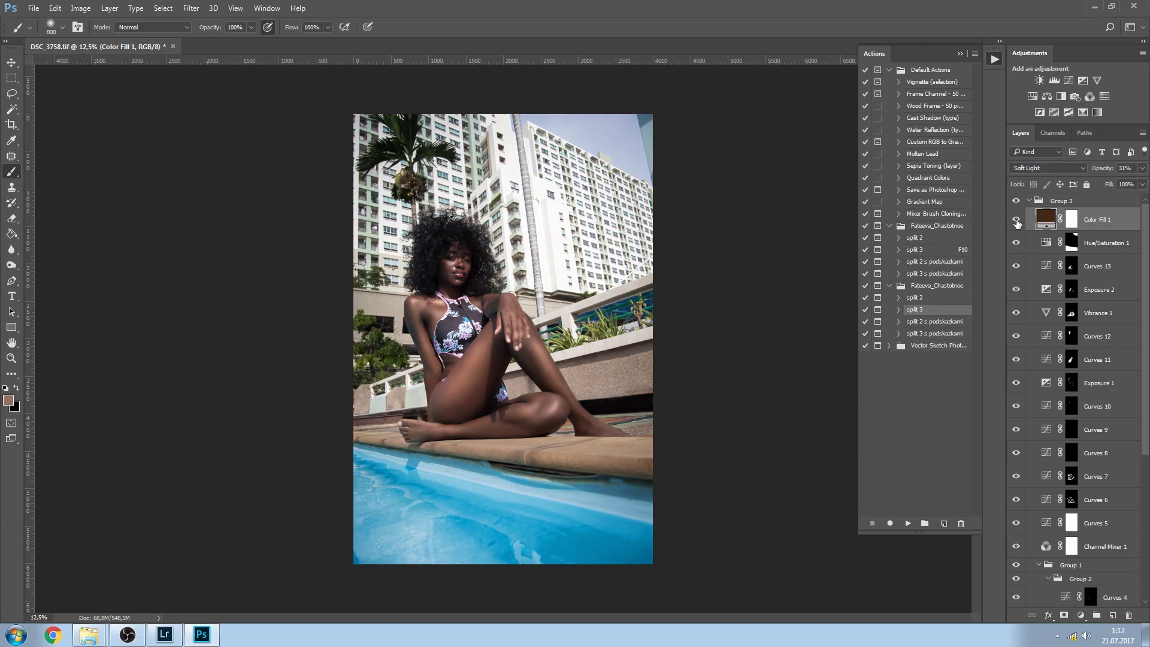
# Try magenta, violet and blue hues for the Color Fill 1 layer and set its colour to dark blue #12113c.
pyautogui.doubleClick(1045, 219)
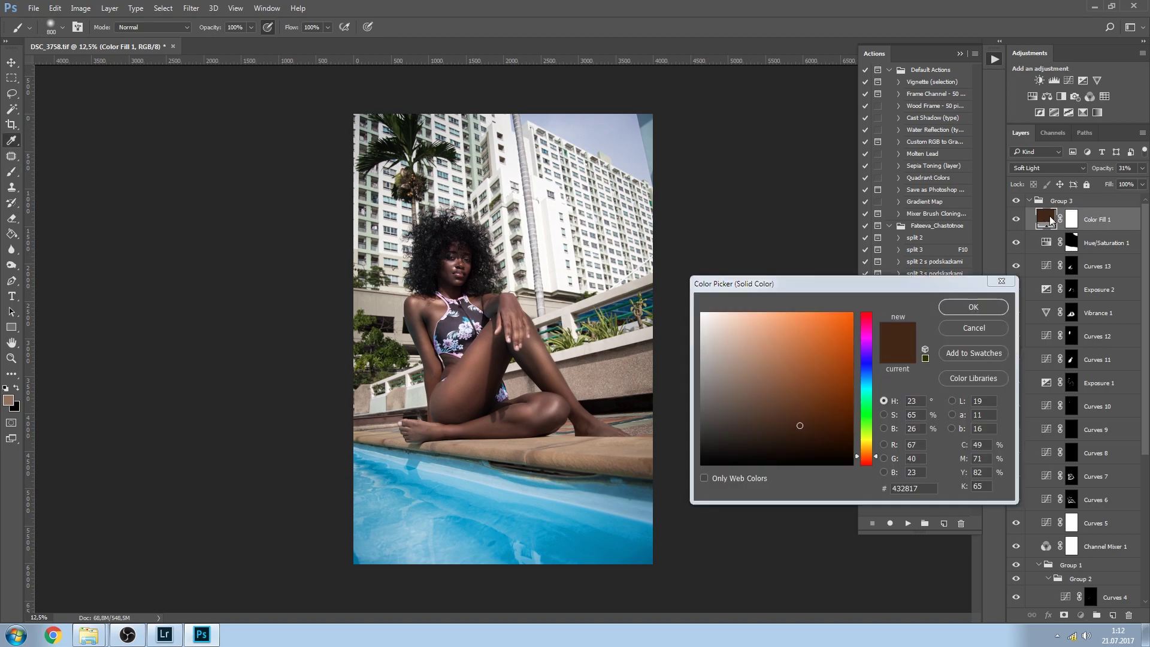
pyautogui.click(818, 404)
pyautogui.moveTo(815, 397)
pyautogui.mouseDown()
pyautogui.moveTo(811, 381)
pyautogui.moveTo(773, 428)
pyautogui.moveTo(741, 427)
pyautogui.moveTo(760, 439)
pyautogui.mouseUp()
pyautogui.click(866, 339)
pyautogui.click(792, 430)
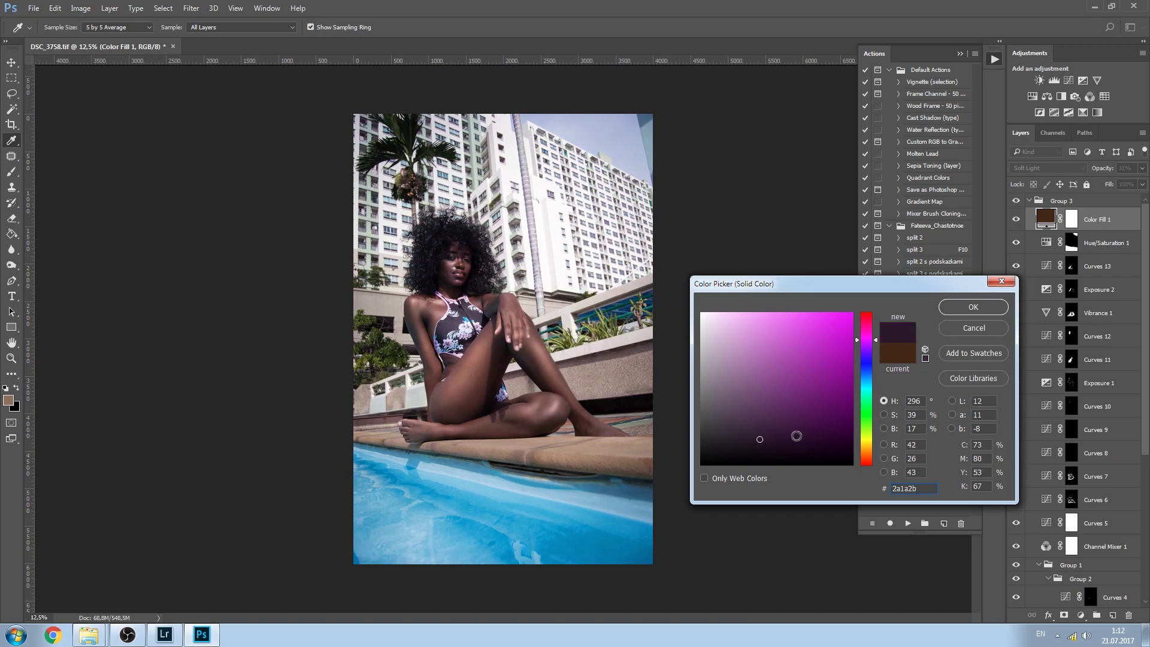
pyautogui.click(866, 359)
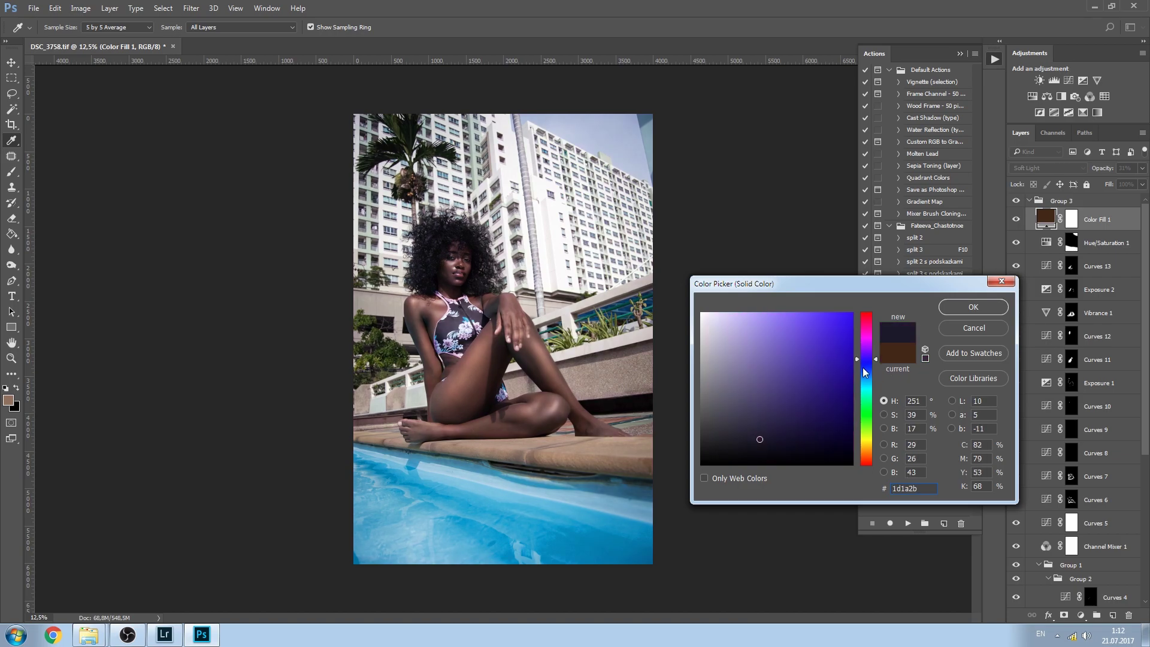
pyautogui.click(864, 355)
pyautogui.click(867, 360)
pyautogui.click(867, 353)
pyautogui.click(865, 363)
pyautogui.moveTo(809, 411)
pyautogui.mouseDown()
pyautogui.moveTo(789, 415)
pyautogui.moveTo(777, 442)
pyautogui.moveTo(810, 429)
pyautogui.mouseUp()
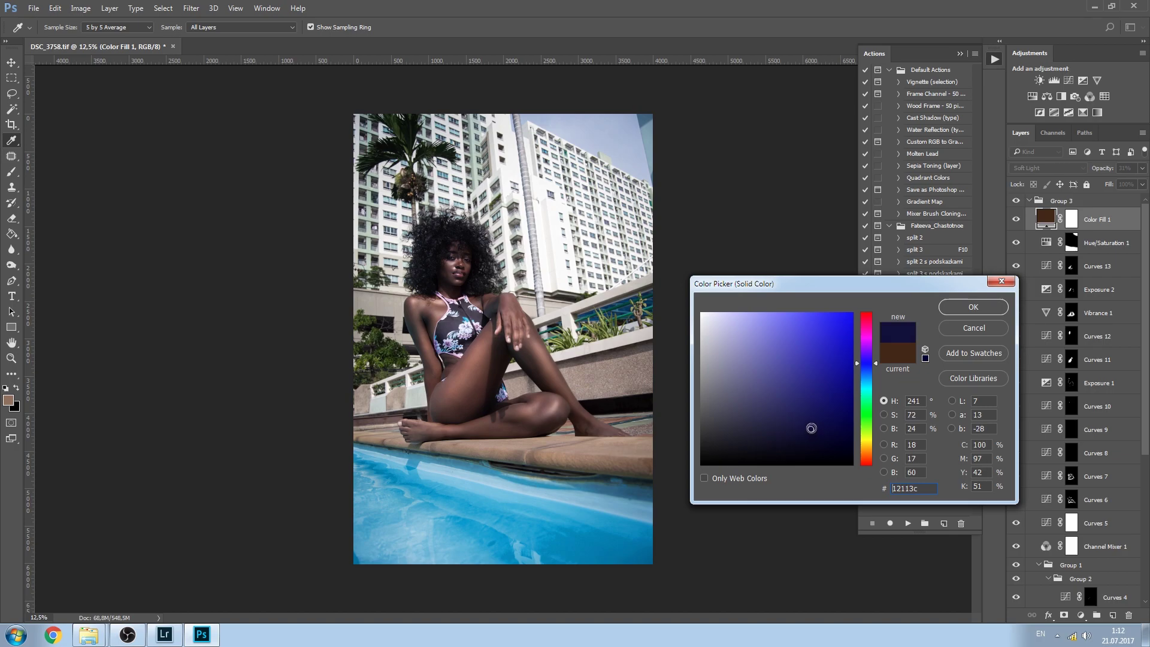
pyautogui.click(958, 308)
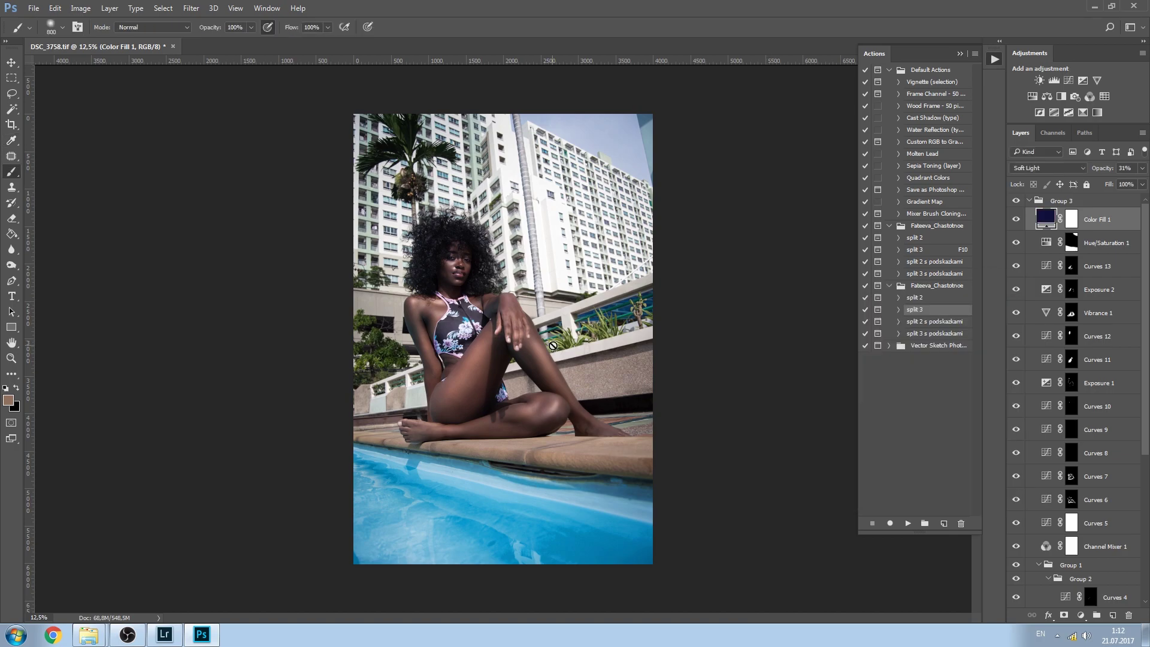
# Sample the skin tones in the shadow and highlight areas of the legs to read their colour values, without keeping any colour change.
pyautogui.click(8, 400)
pyautogui.click(479, 394)
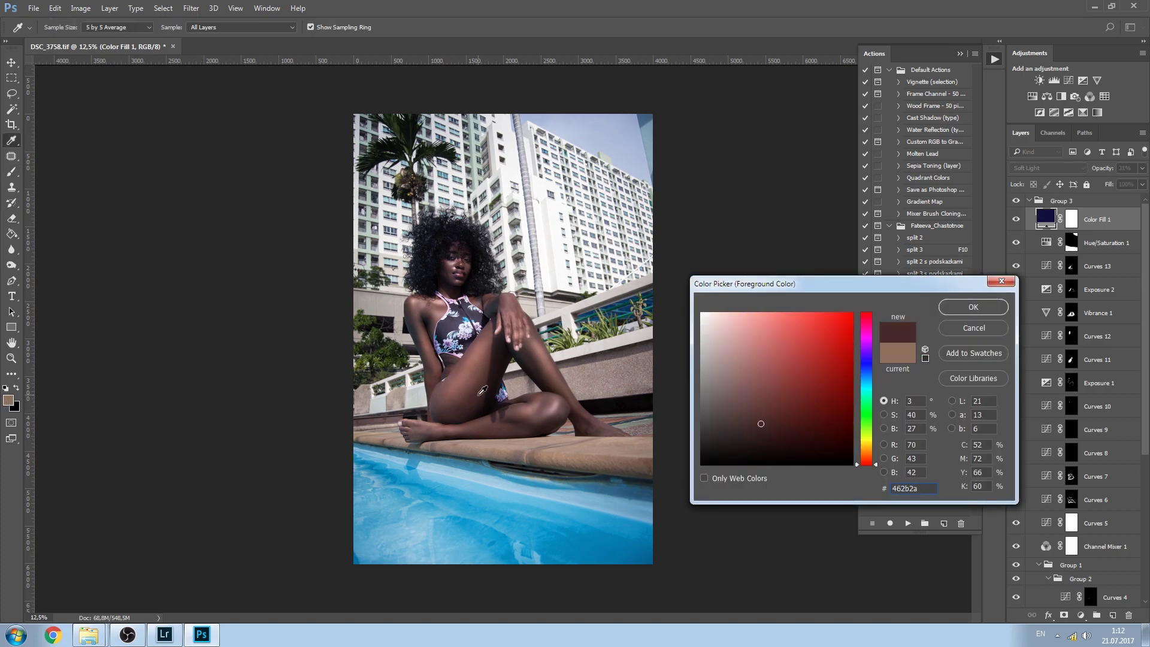
pyautogui.click(545, 355)
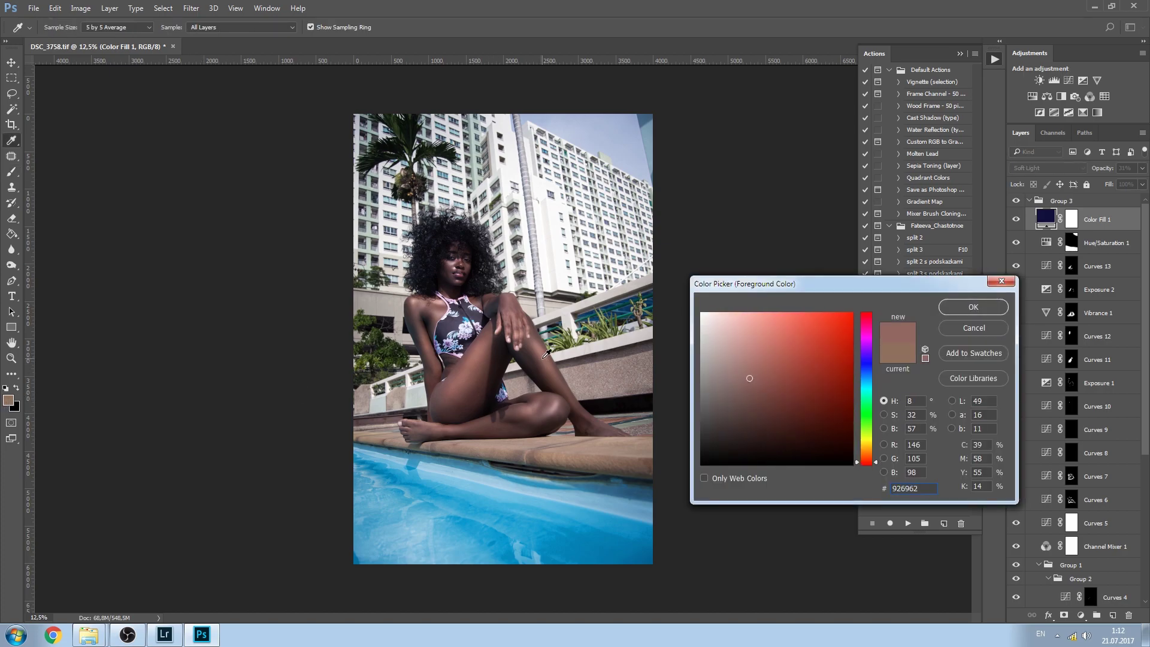
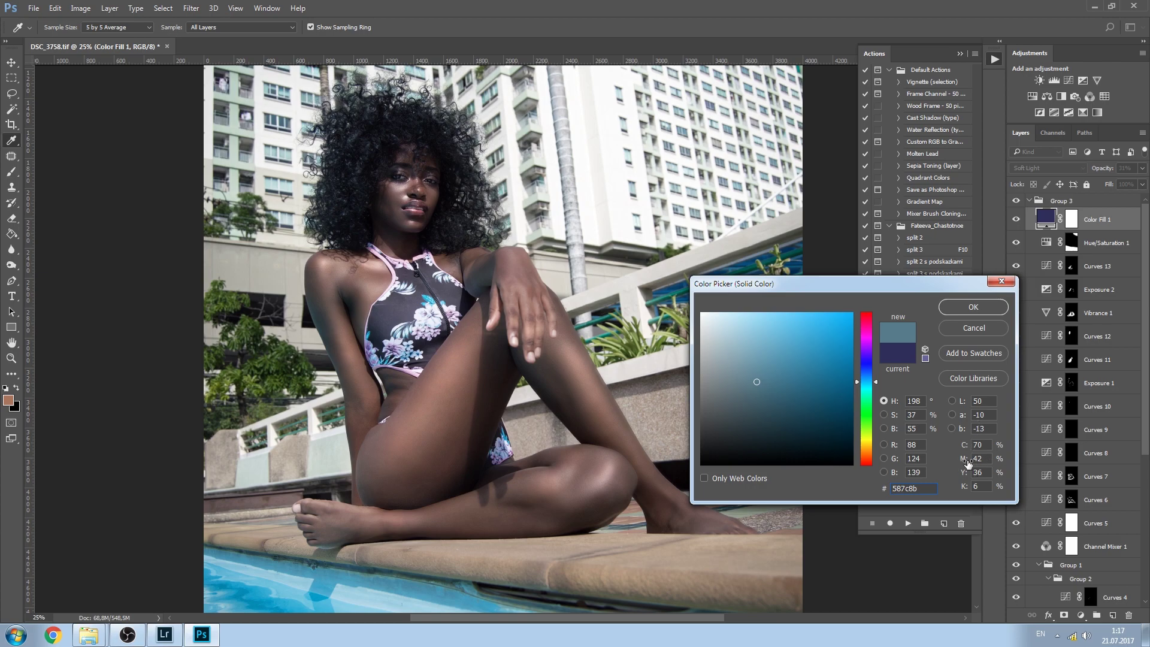
pyautogui.click(971, 328)
# Recolour the Color Fill 1 layer to darker blue #131434.
pyautogui.doubleClick(1046, 222)
pyautogui.moveTo(831, 412); pyautogui.dragTo(791, 429)
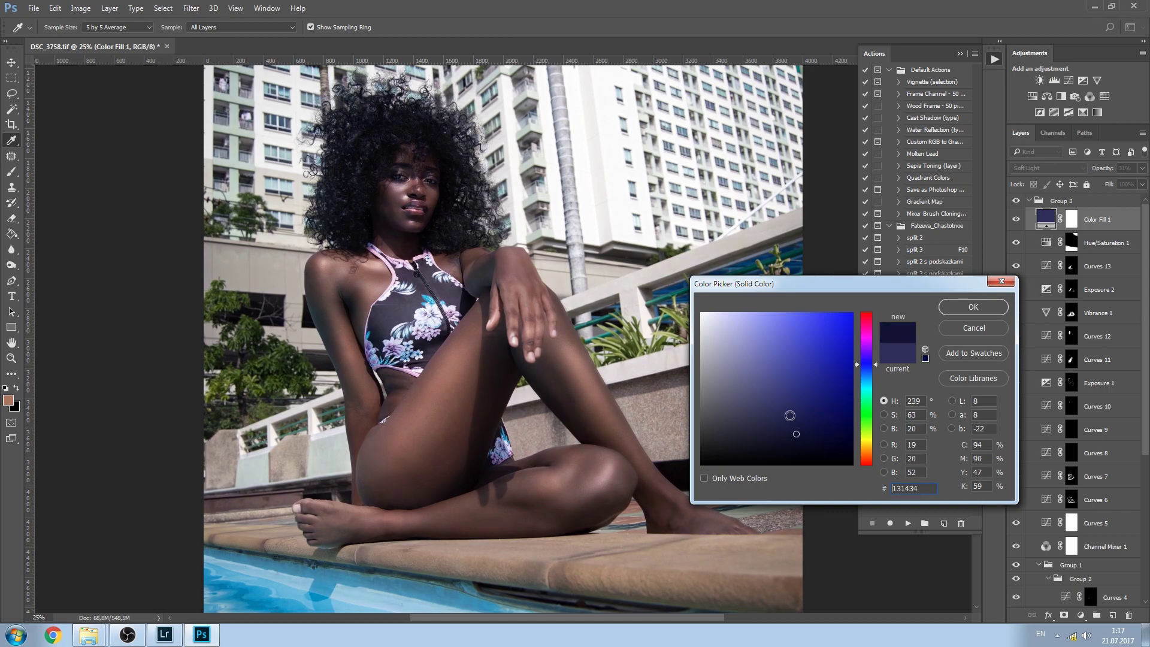
pyautogui.click(958, 308)
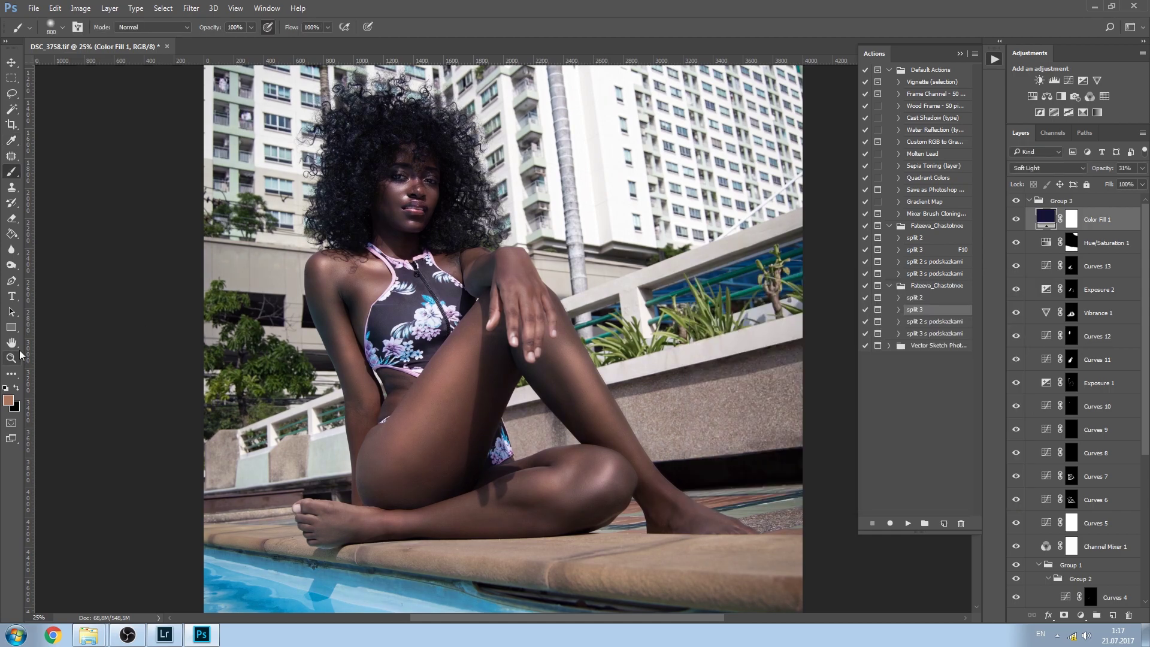
# Sample the skin on the raised thigh to check its hue under the blue fill, discarding the sampled colour.
pyautogui.click(9, 400)
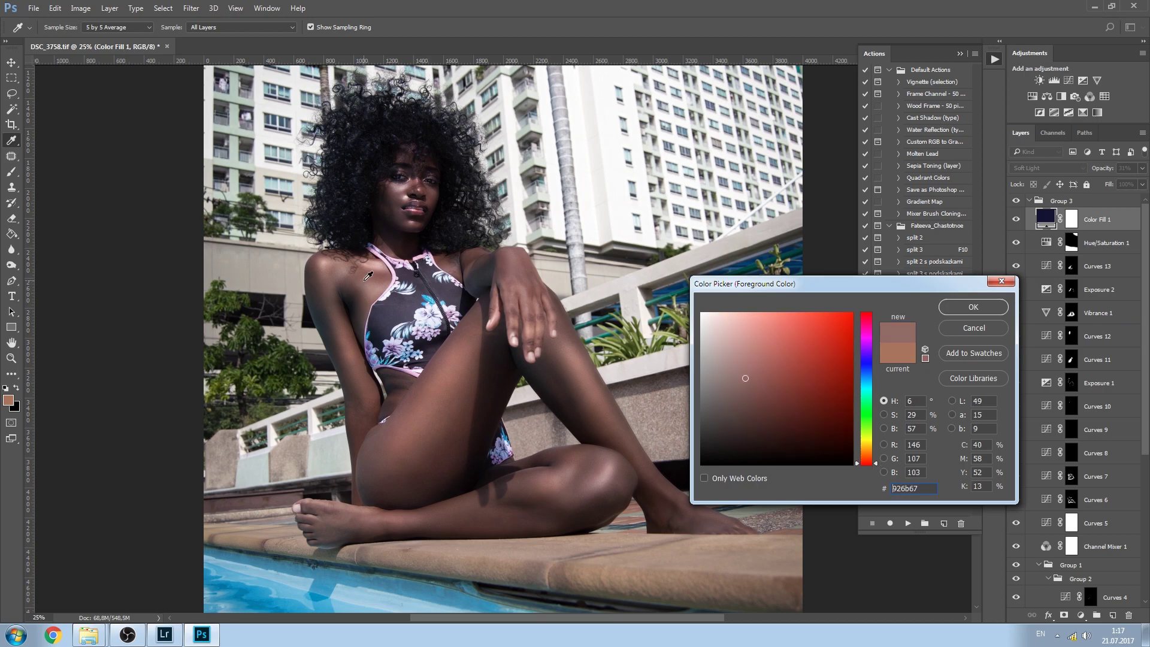
pyautogui.click(449, 384)
pyautogui.click(472, 358)
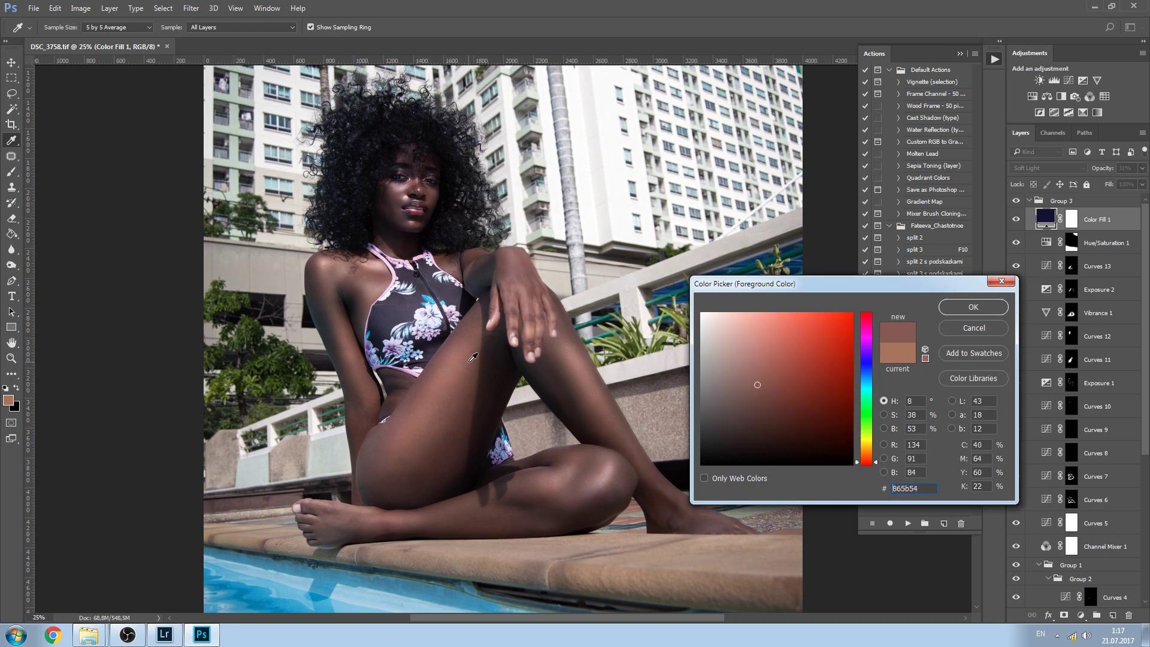
pyautogui.click(973, 327)
# Change the Color Fill 1 layer to dark green #132119.
pyautogui.doubleClick(1045, 218)
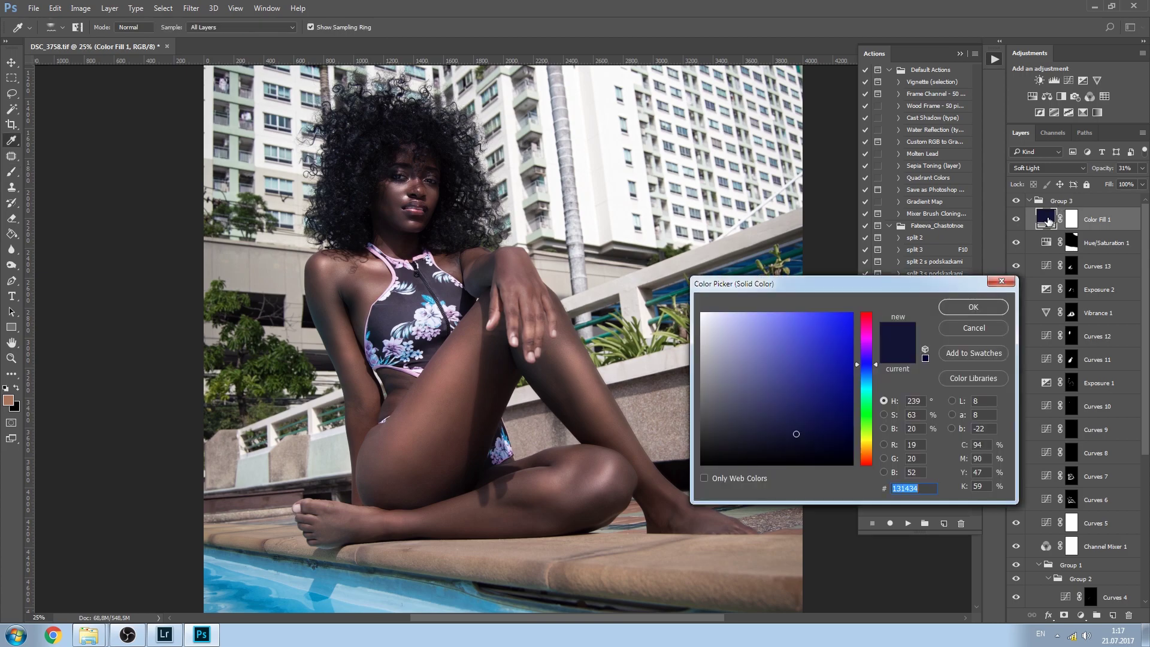
pyautogui.moveTo(863, 364)
pyautogui.mouseDown()
pyautogui.moveTo(862, 403)
pyautogui.moveTo(827, 402)
pyautogui.moveTo(802, 438)
pyautogui.moveTo(764, 445)
pyautogui.mouseUp()
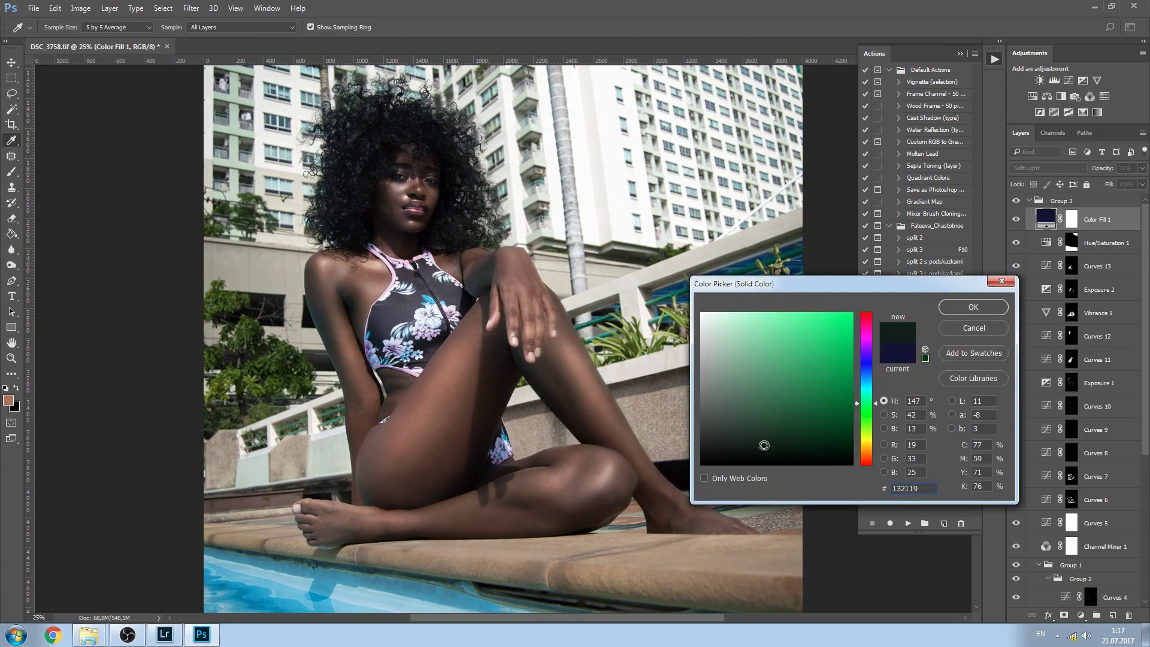
pyautogui.click(961, 306)
pyautogui.press('b')
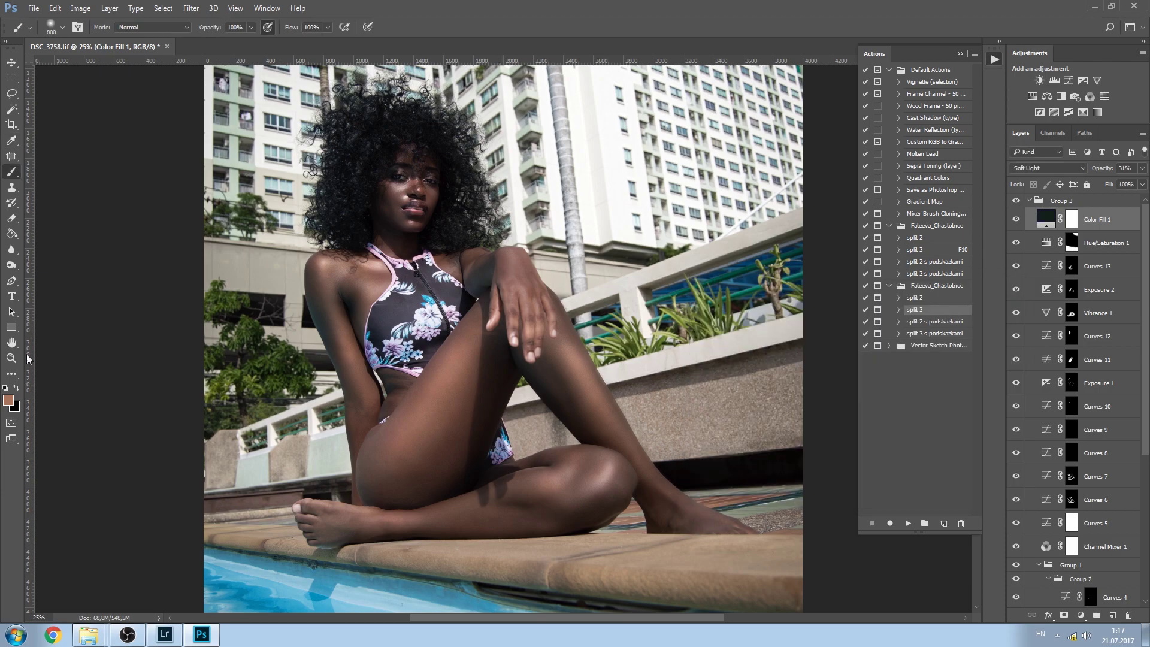
# Sample skin tones on the shoulder, face, hand, arm and legs to compare their hues under the green fill, discarding the samples.
pyautogui.click(10, 400)
pyautogui.click(370, 279)
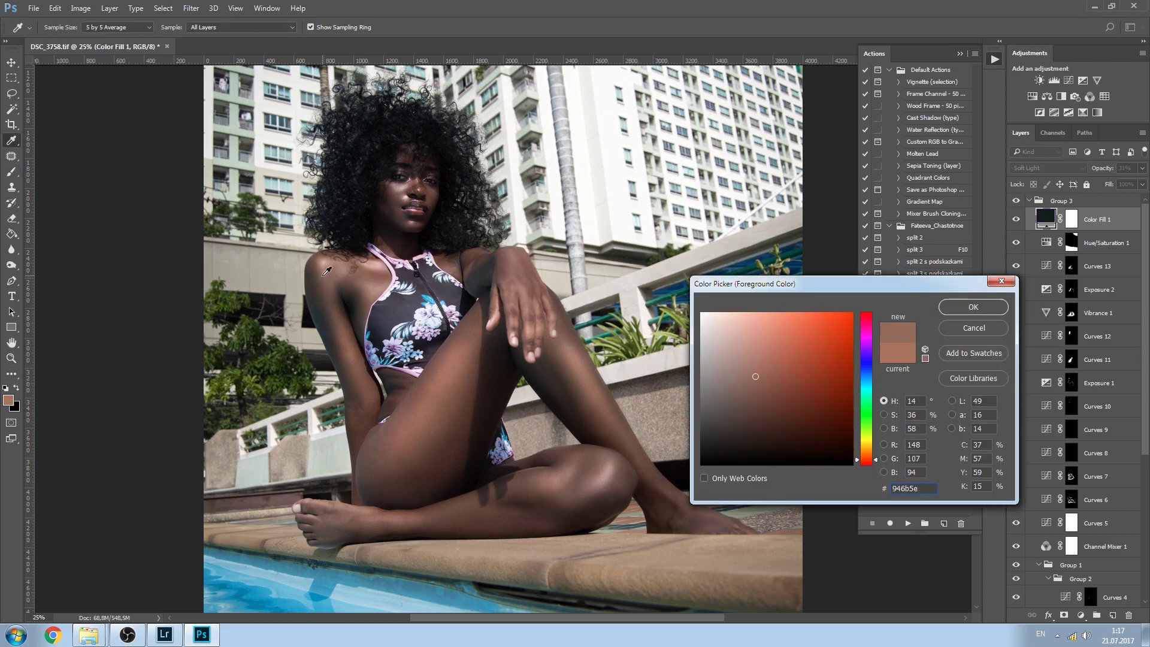
pyautogui.click(456, 369)
pyautogui.click(400, 190)
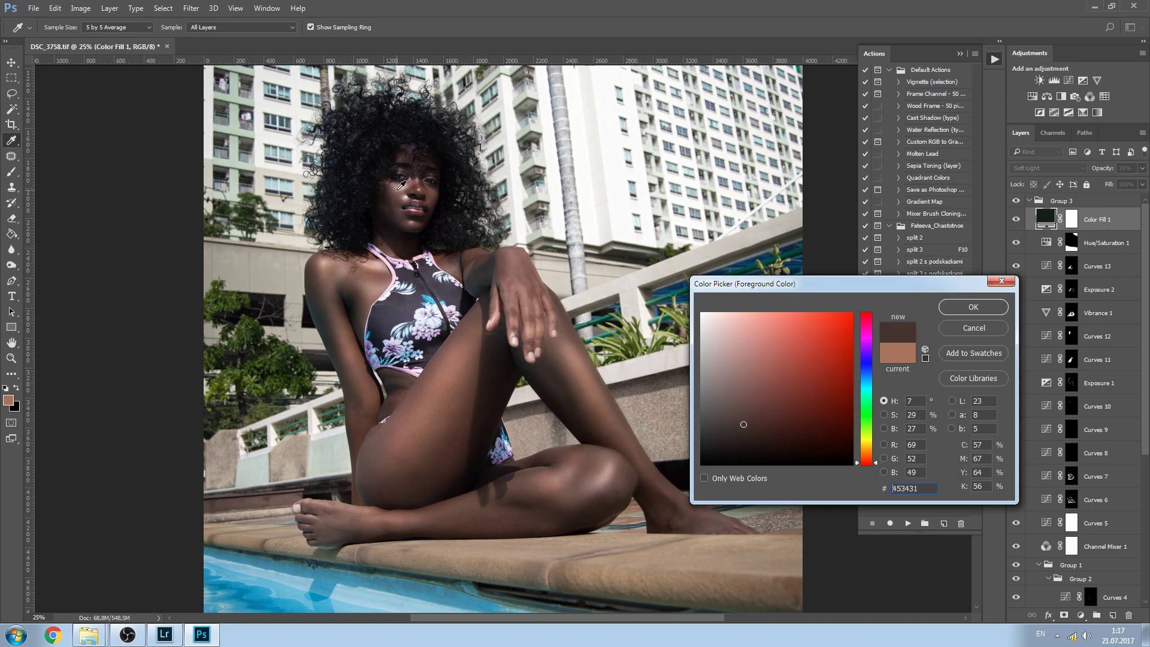
pyautogui.click(397, 190)
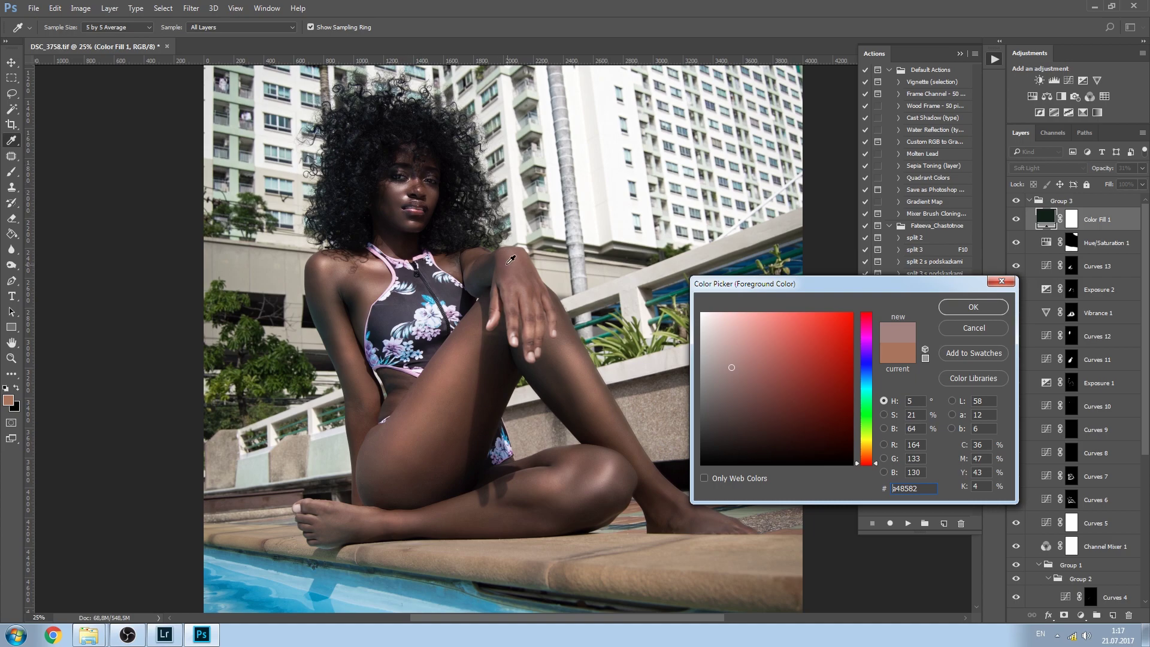
pyautogui.click(511, 263)
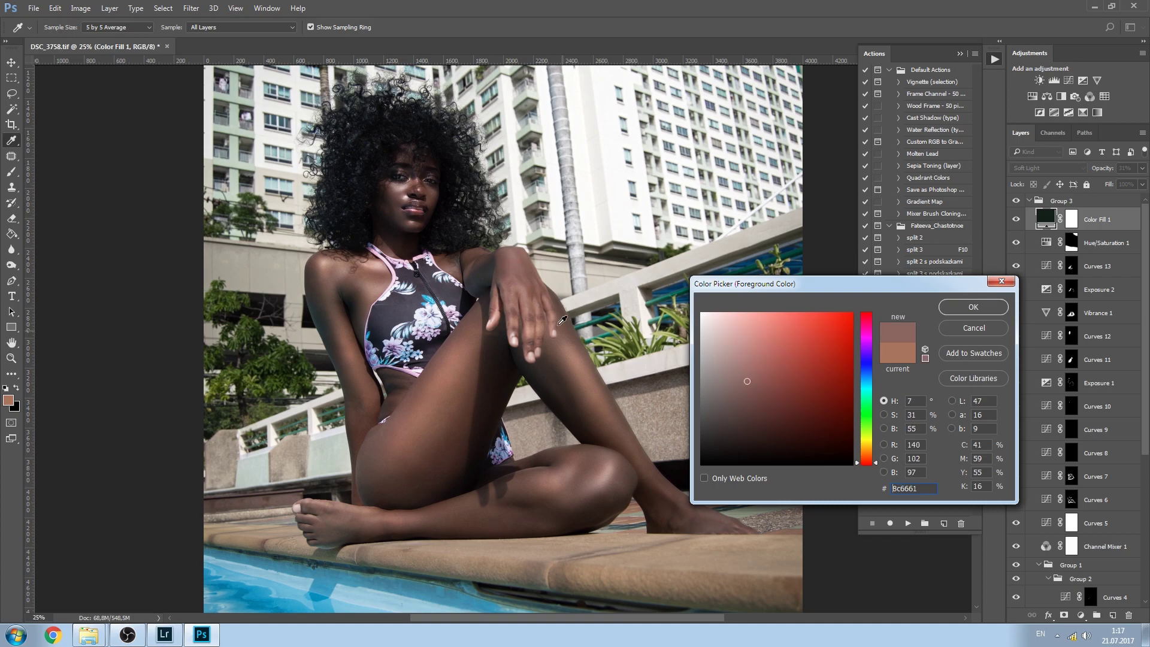
pyautogui.click(577, 357)
pyautogui.click(586, 376)
pyautogui.click(355, 346)
pyautogui.click(595, 474)
pyautogui.click(586, 488)
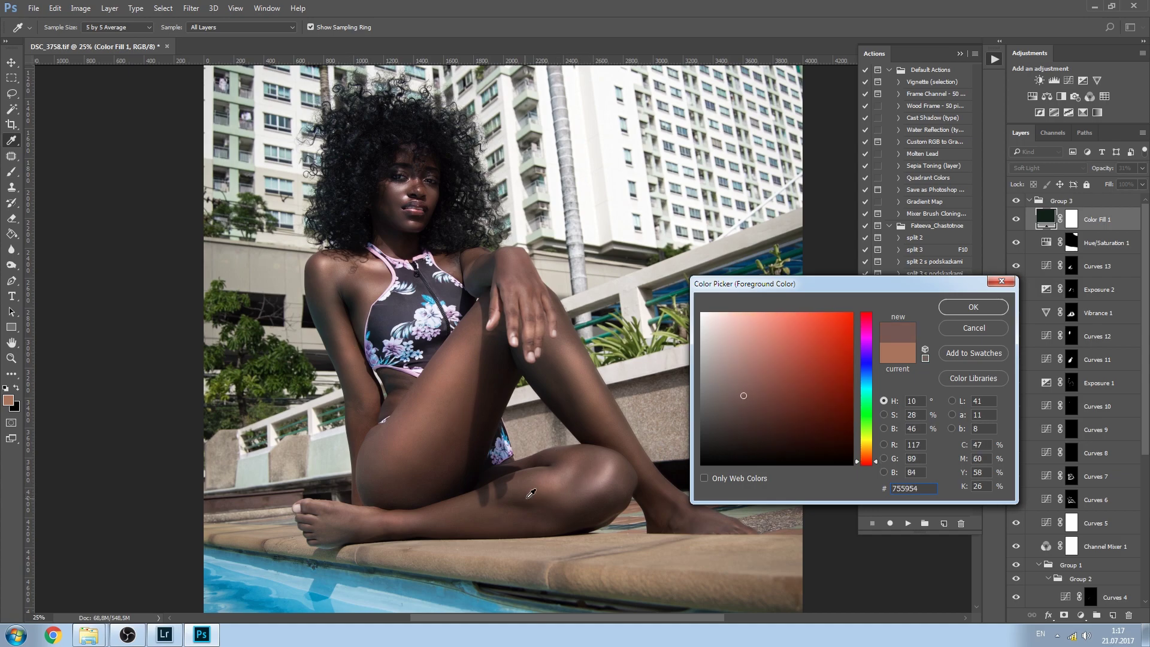
pyautogui.click(585, 496)
pyautogui.click(973, 328)
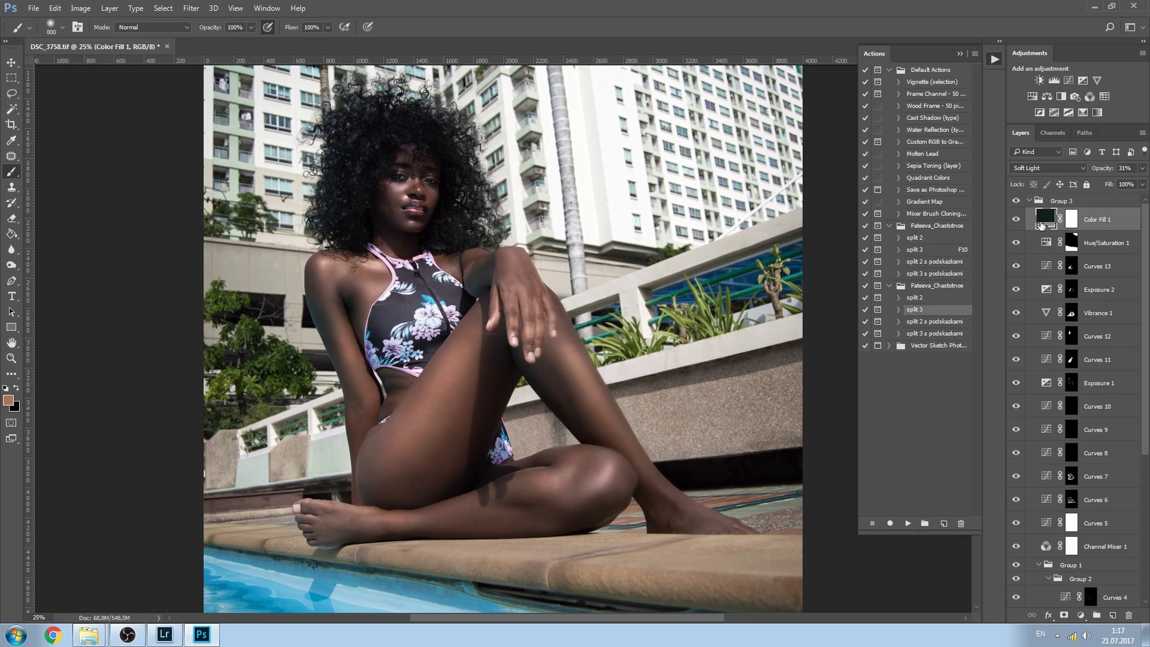
# Add a Curves adjustment layer above Color Fill 1 and raise its midtones from input 115 to output 139.
pyautogui.moveTo(1098, 172); pyautogui.dragTo(1107, 179)
pyautogui.click(1068, 79)
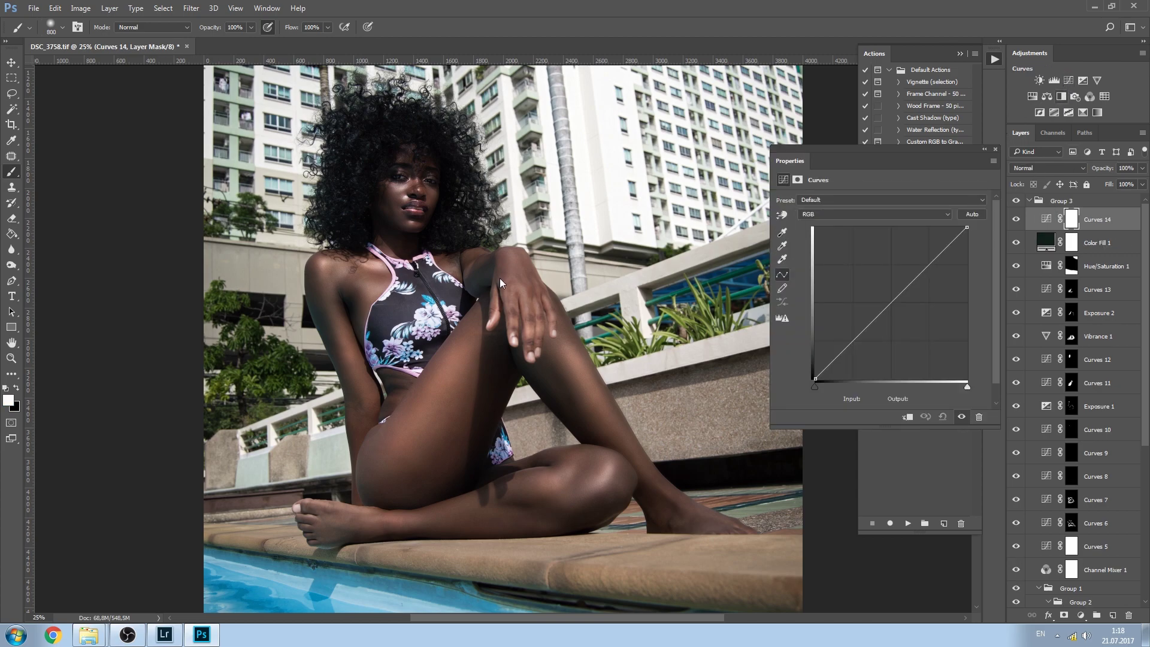
pyautogui.moveTo(887, 306); pyautogui.dragTo(883, 296)
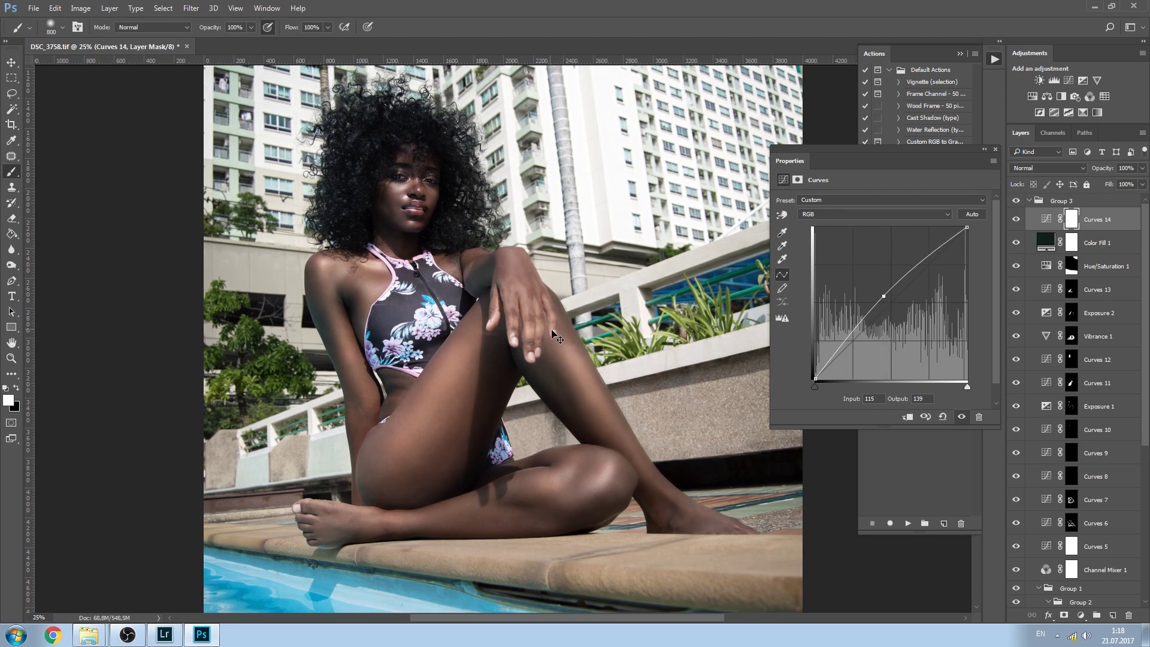
# Invert the Curves 14 mask to black, paint white over the face and neck, and compare the image with and without the layer.
pyautogui.hotkey('ctrl', 'i')
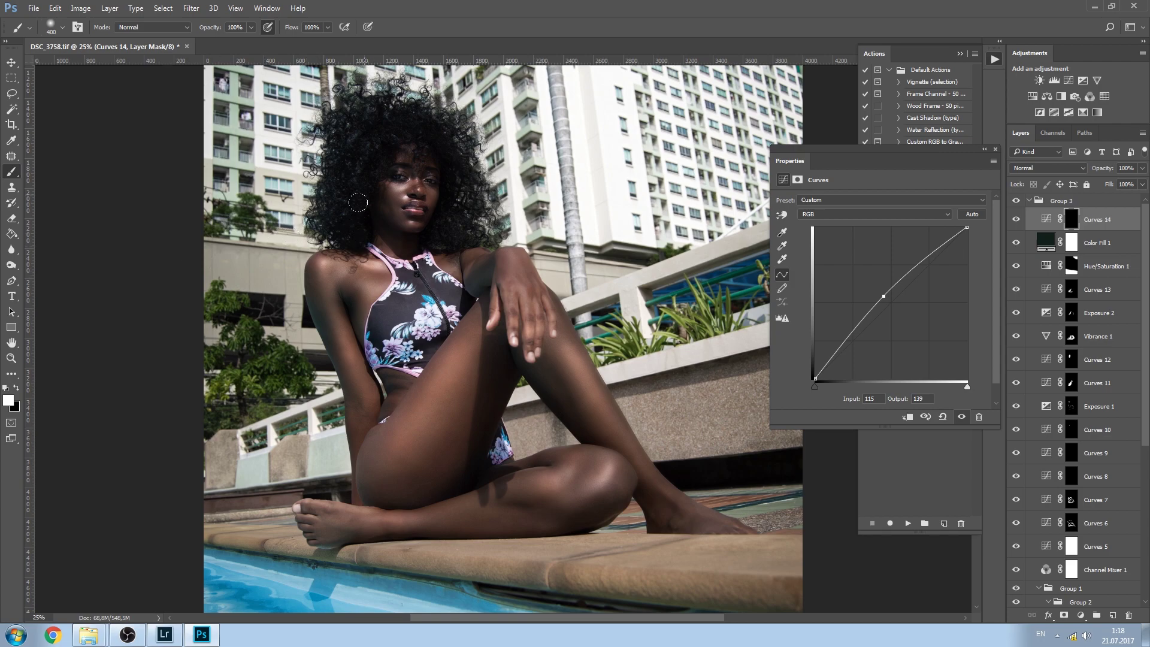
pyautogui.moveTo(393, 159)
pyautogui.mouseDown()
pyautogui.moveTo(403, 200)
pyautogui.moveTo(410, 151)
pyautogui.mouseUp()
pyautogui.moveTo(383, 245); pyautogui.dragTo(449, 276)
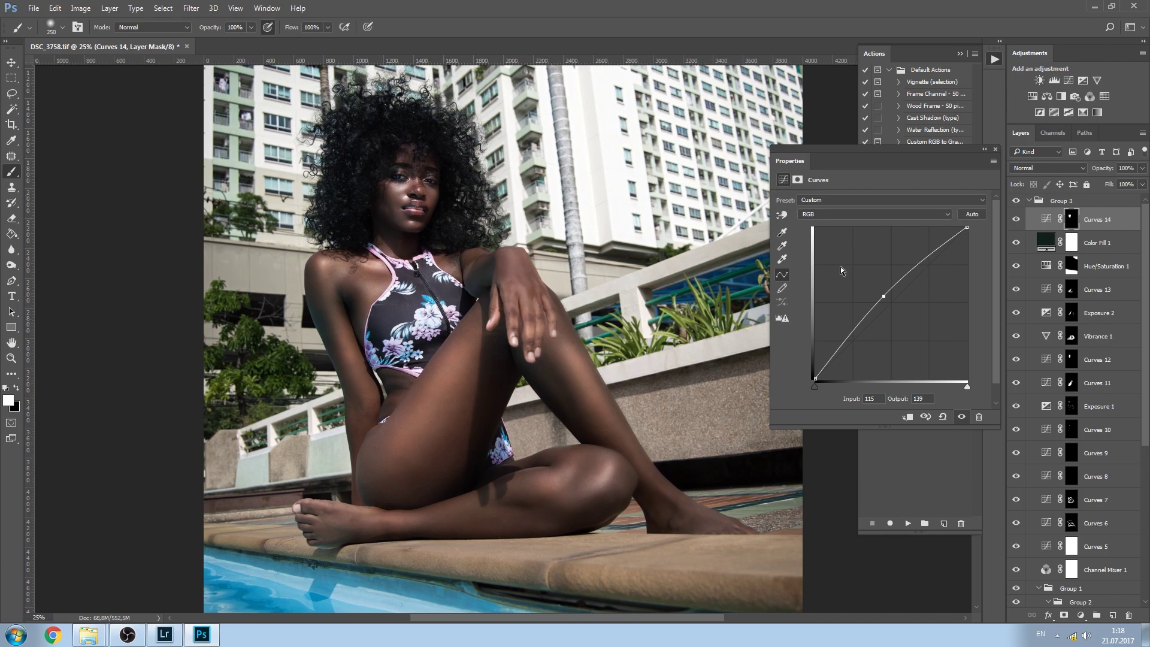
pyautogui.click(995, 149)
pyautogui.click(1015, 219)
pyautogui.click(1015, 219)
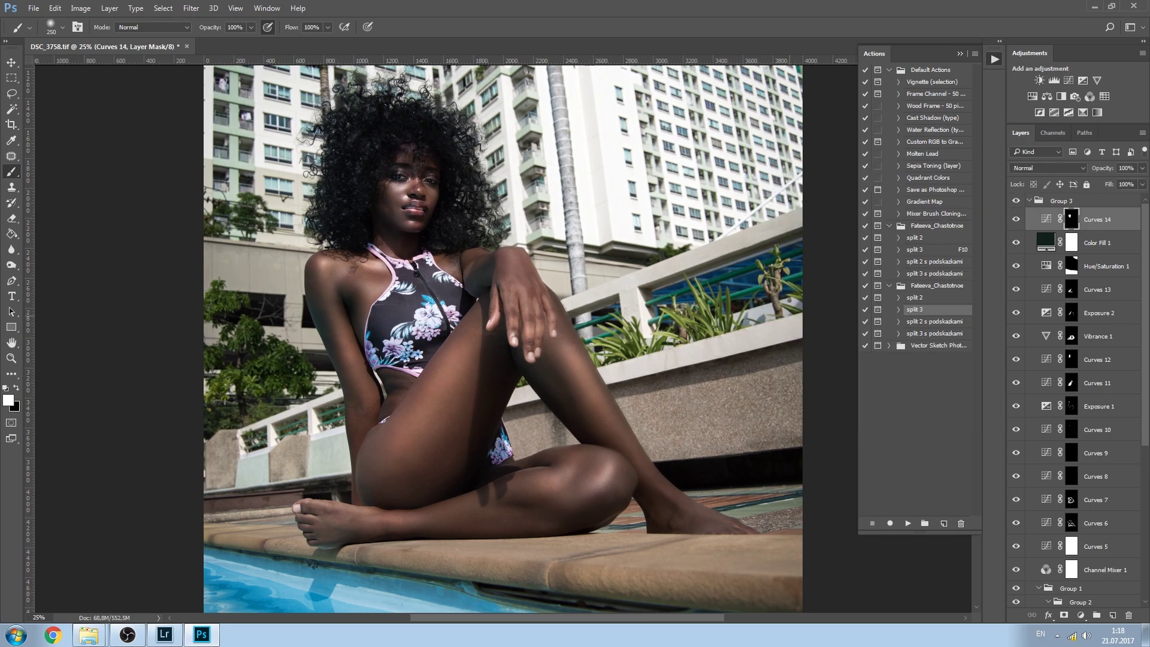
# Compare the image with and without the Exposure 2 layer and reduce that layer's opacity to 48%.
pyautogui.hotkey('ctrl', '-')
pyautogui.hotkey('ctrl', '-')
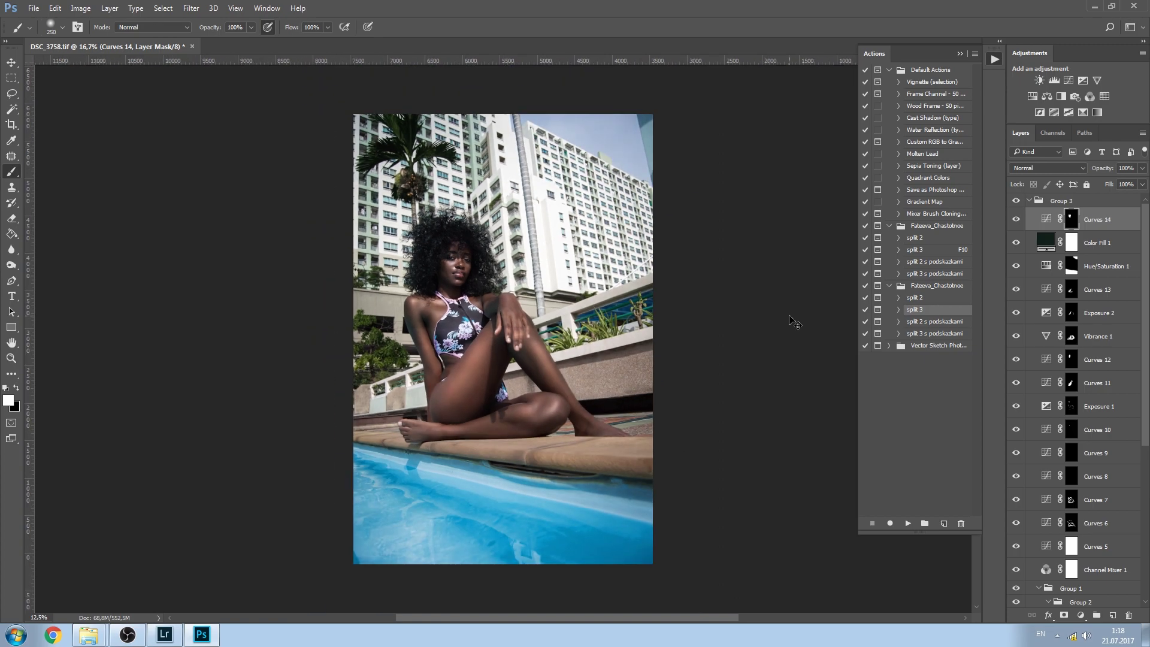
pyautogui.hotkey('ctrl', '+')
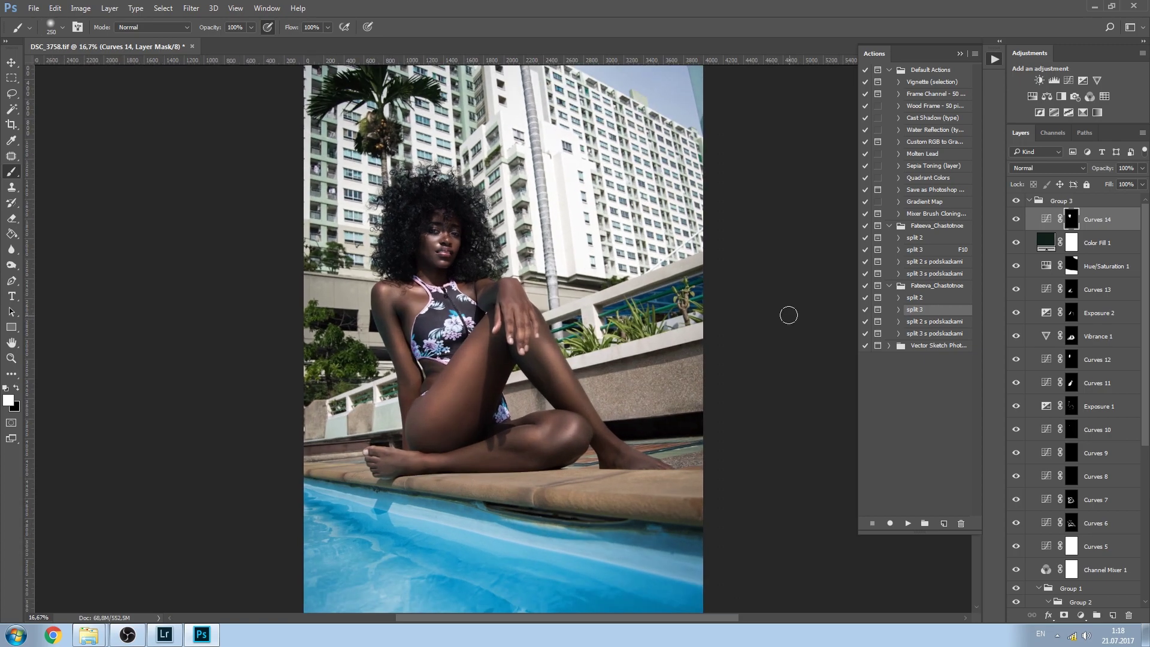
pyautogui.click(1016, 313)
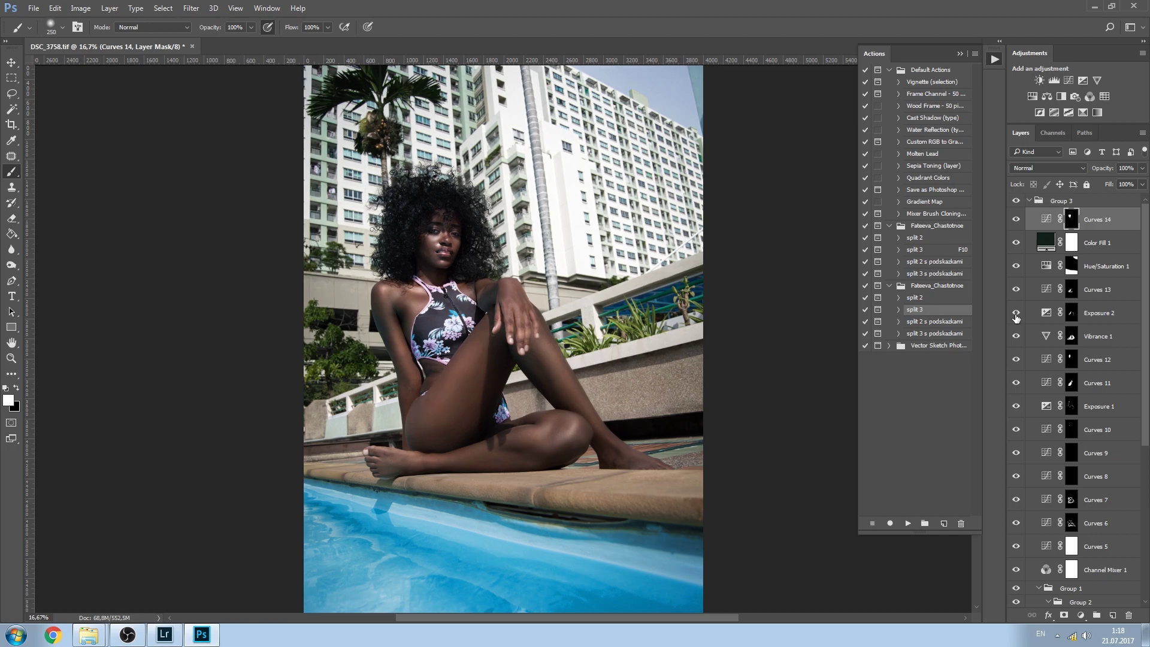
pyautogui.click(1016, 314)
pyautogui.click(1041, 317)
pyautogui.moveTo(1103, 171); pyautogui.dragTo(1073, 182)
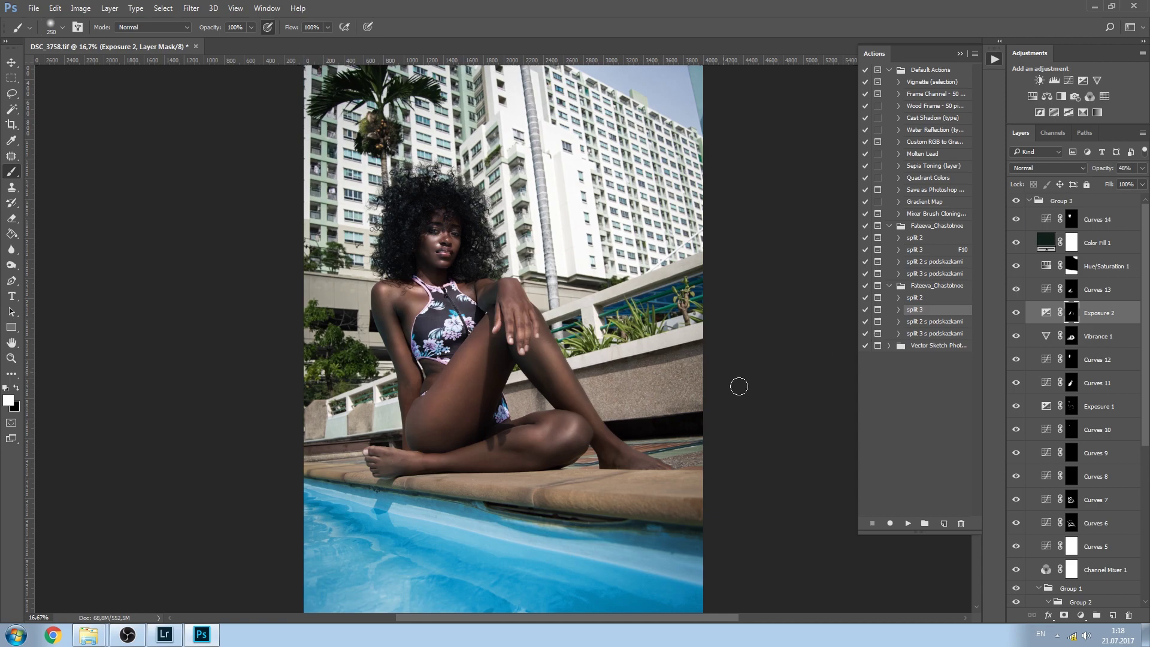
# Examine the skin texture and light transitions on the hand, thighs and knees at up to 100% magnification.
pyautogui.hotkey('ctrl', '+')
pyautogui.hotkey('ctrl', '+')
pyautogui.hotkey('ctrl', '+')
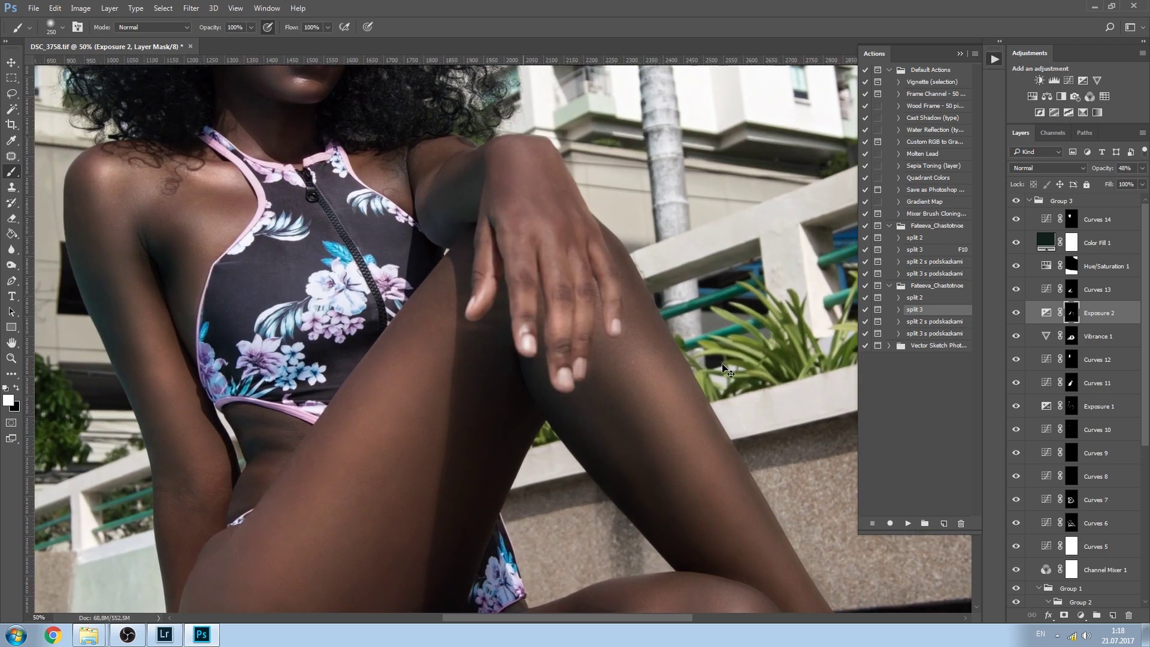
pyautogui.hotkey('ctrl', '+')
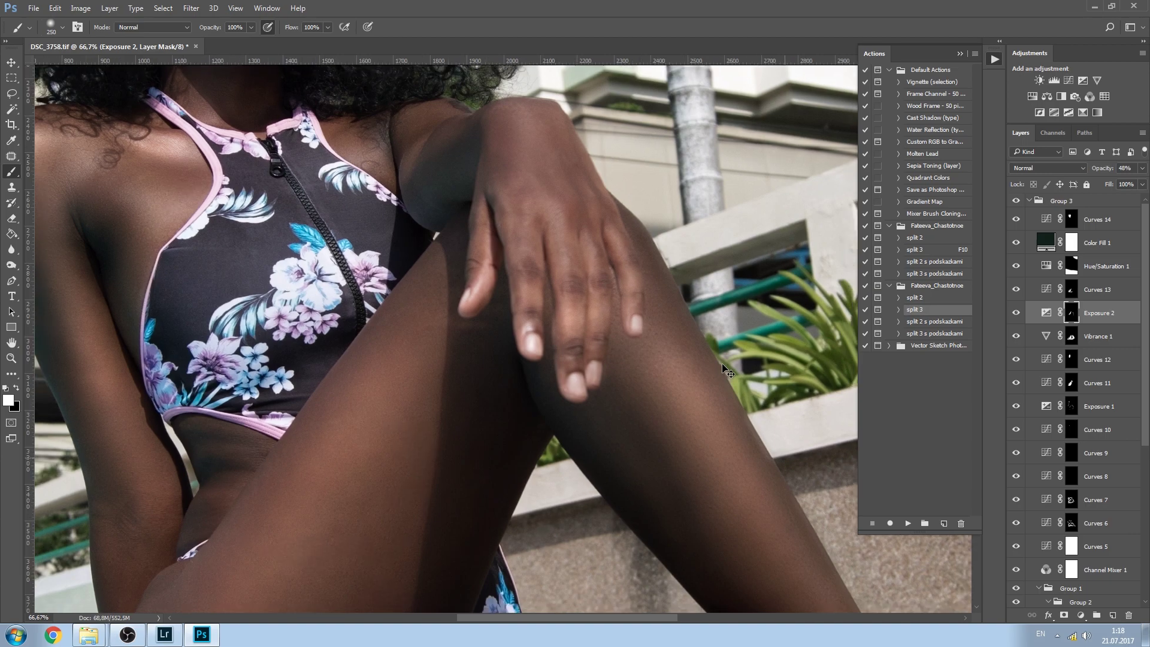
pyautogui.hotkey('ctrl', '-')
pyautogui.hotkey('ctrl', '+')
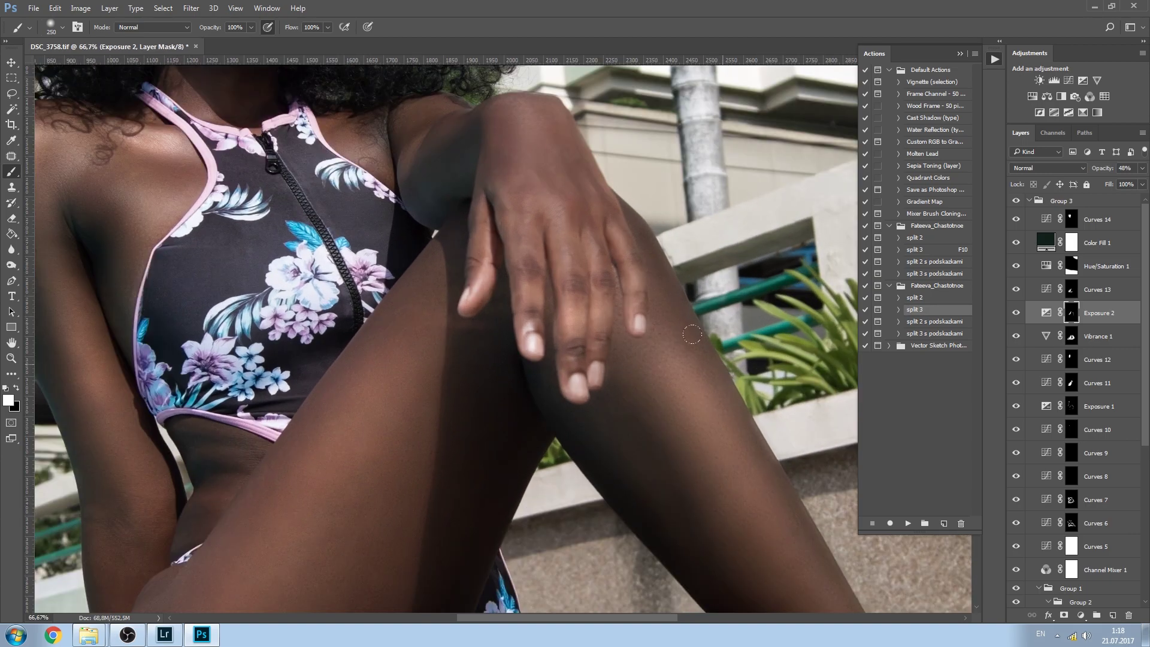
pyautogui.moveTo(448, 448); pyautogui.dragTo(487, 232)
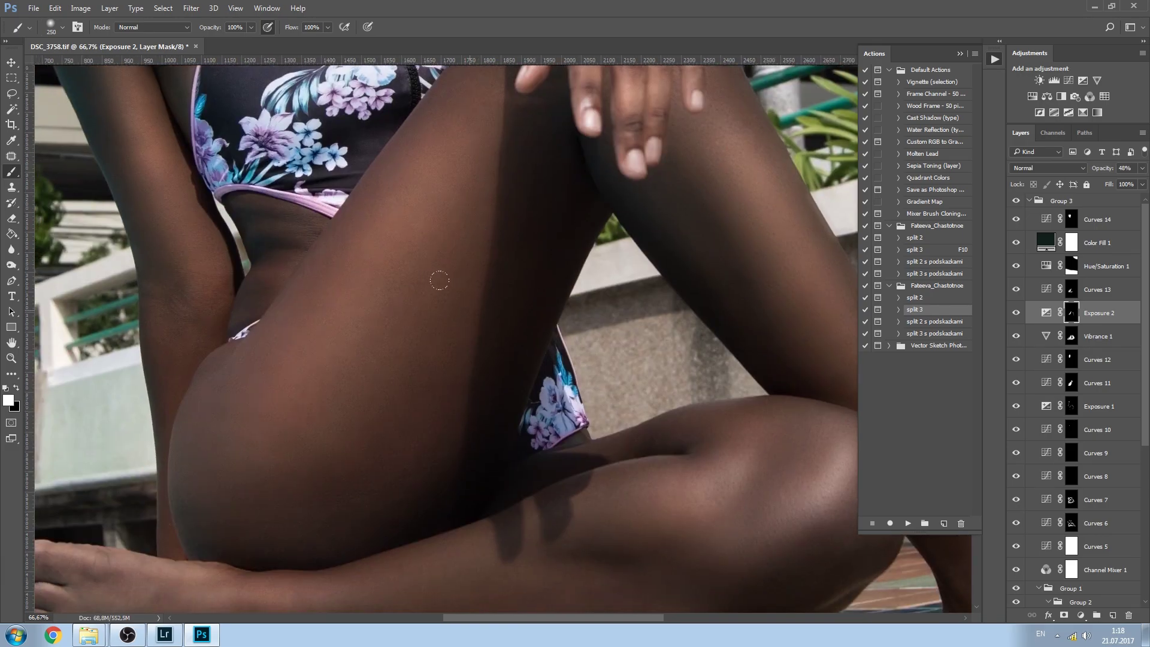
pyautogui.hotkey('ctrl', '+')
pyautogui.hotkey('ctrl', '+')
pyautogui.hotkey('ctrl', '-')
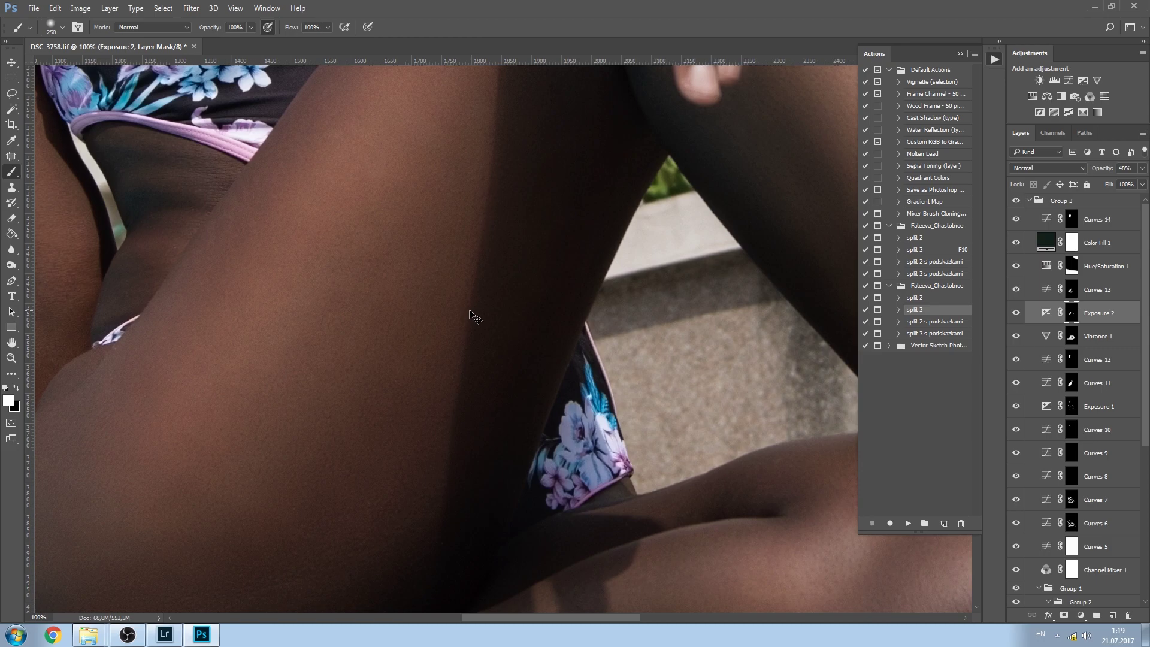
# Create a new layer above Curves 14 in Overlay mode, filled with the Overlay-neutral 50% gray.
pyautogui.hotkey('ctrl', '-')
pyautogui.hotkey('ctrl', '-')
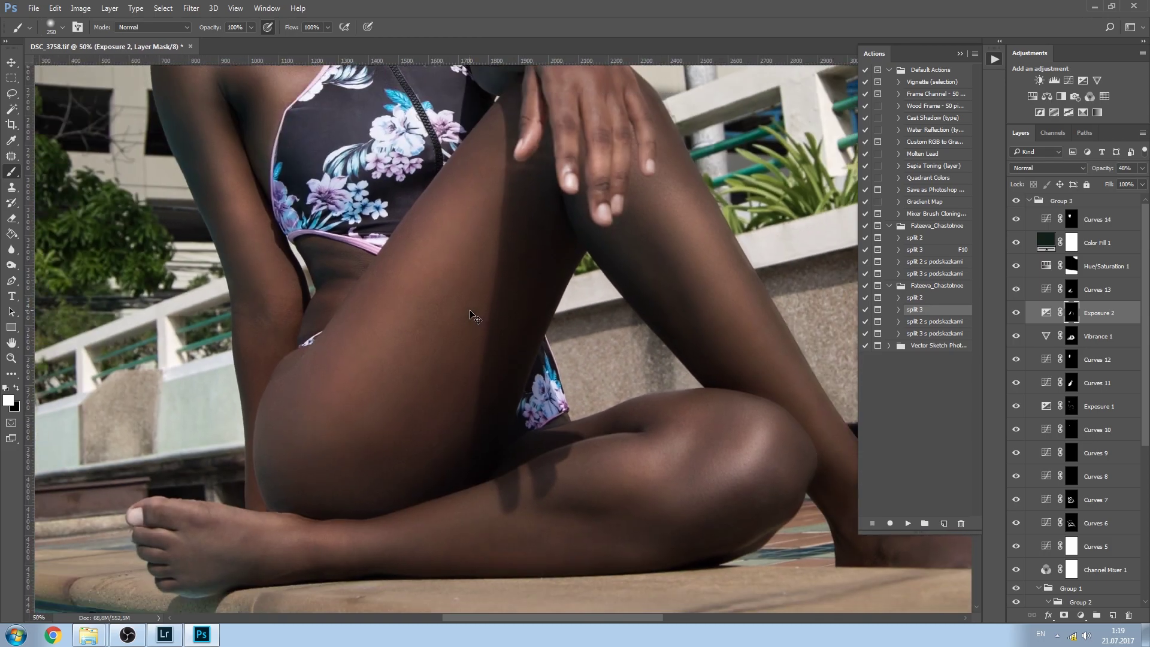
pyautogui.hotkey('ctrl', '-')
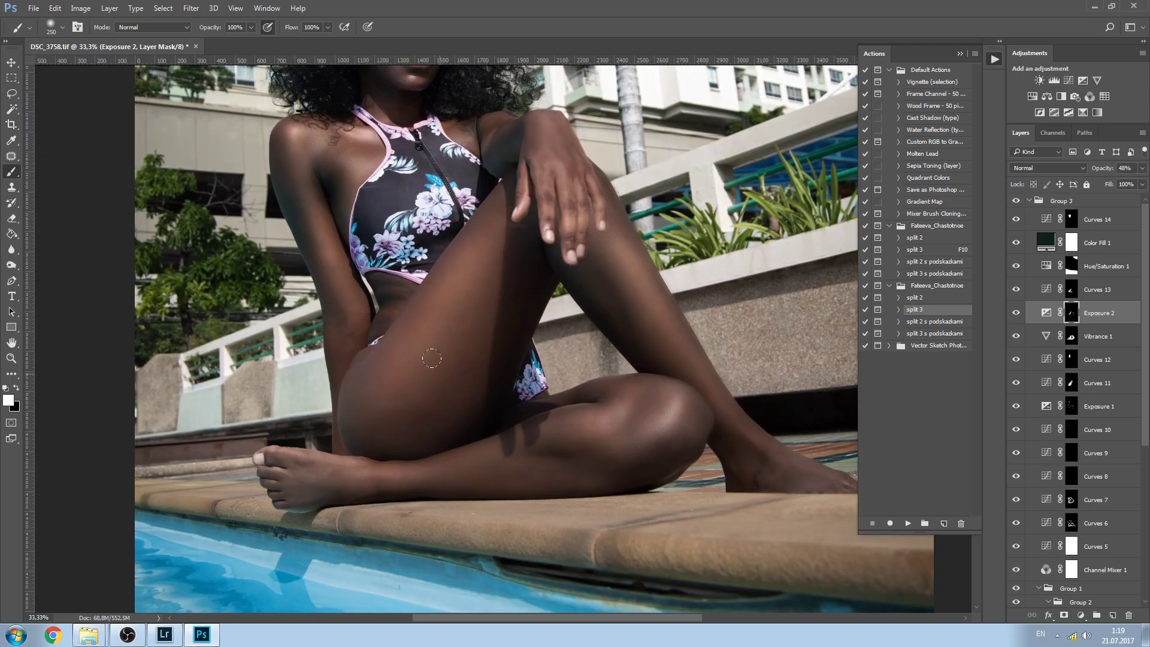
pyautogui.click(1095, 251)
pyautogui.click(1103, 223)
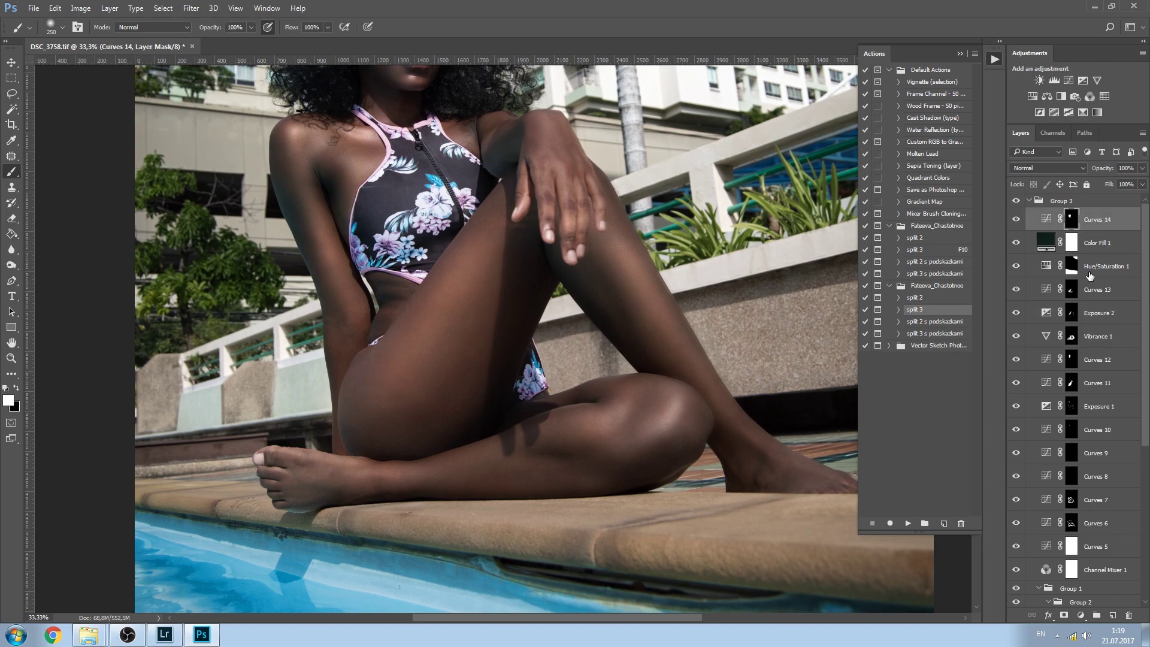
pyautogui.hotkey('ctrl', 'shift', 'n')
pyautogui.click(534, 260)
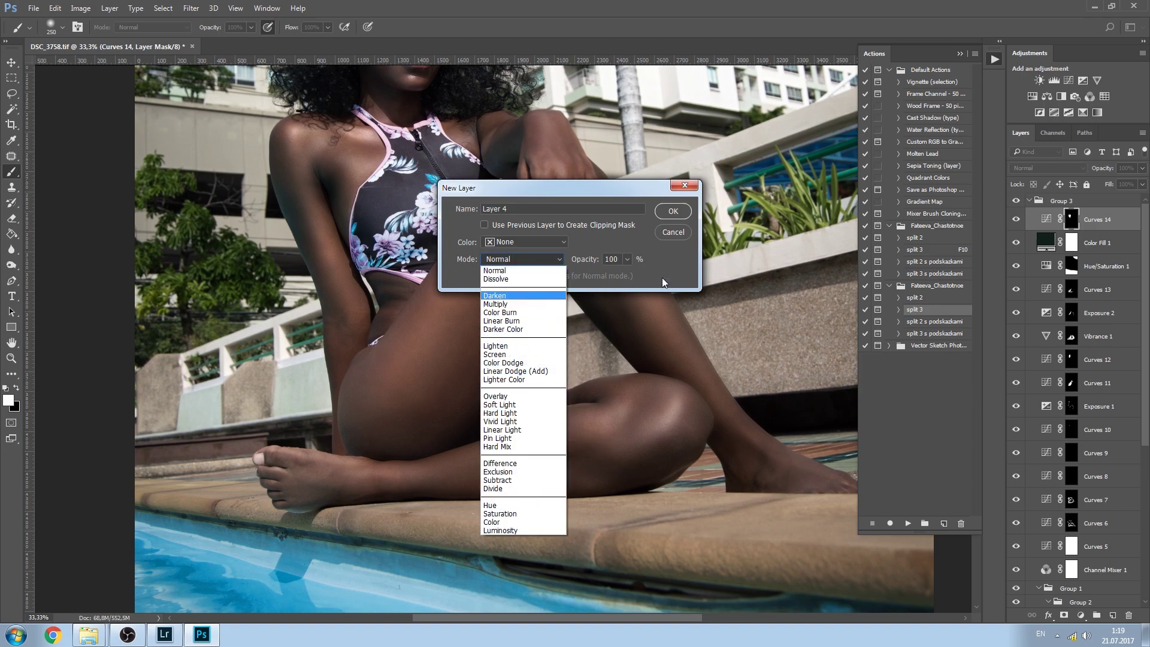
pyautogui.click(530, 354)
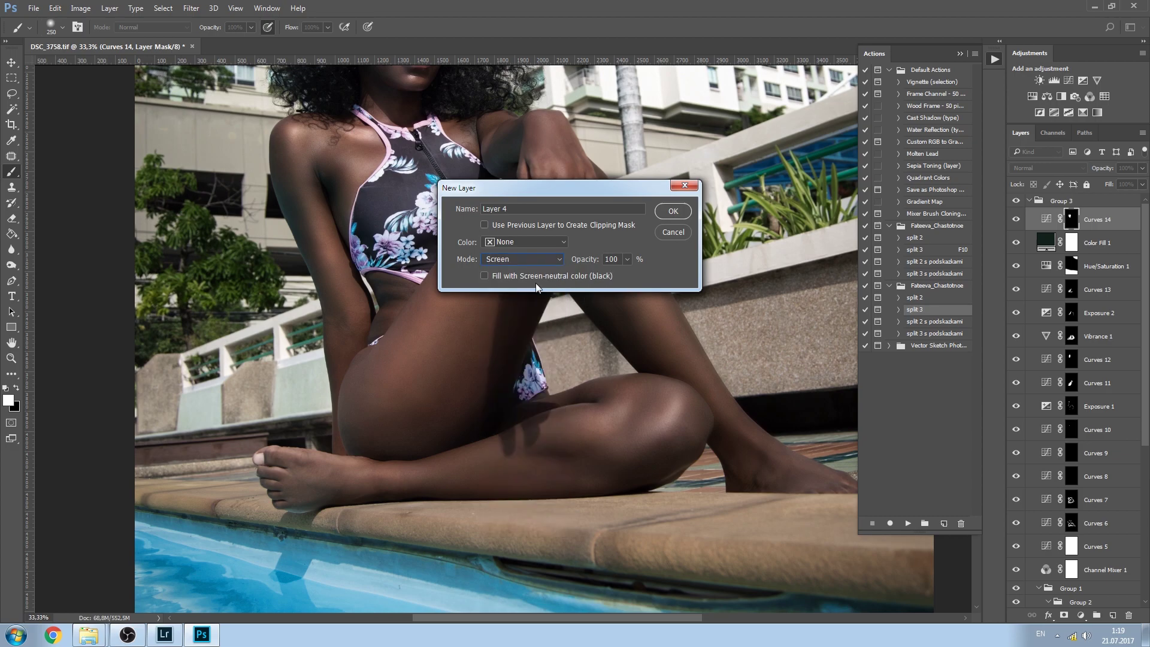
pyautogui.click(523, 259)
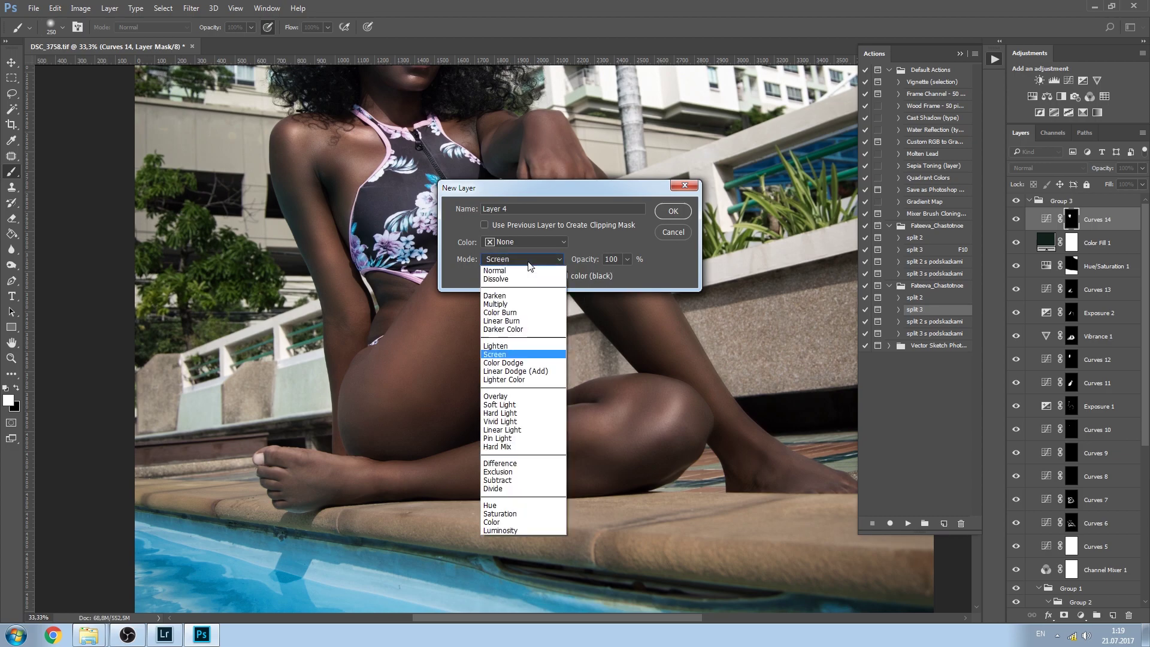
pyautogui.click(535, 396)
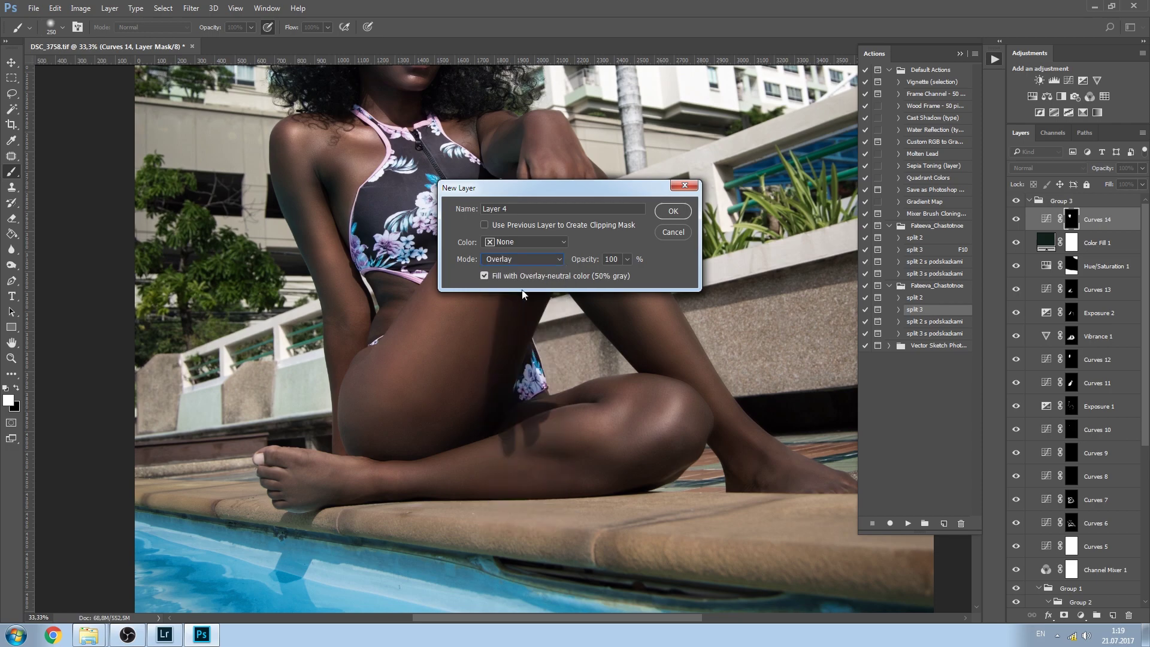
pyautogui.click(675, 213)
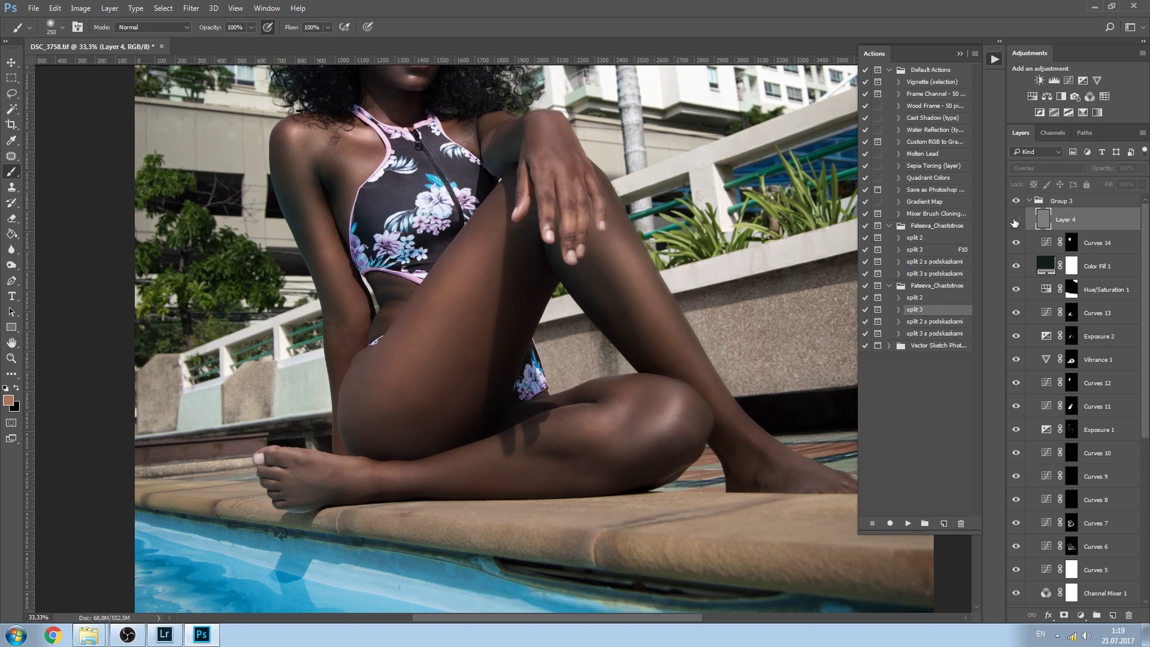
# Try the Hard Light, Screen, Lighten, Linear Light and Multiply blend modes on the gray layer.
pyautogui.click(1049, 172)
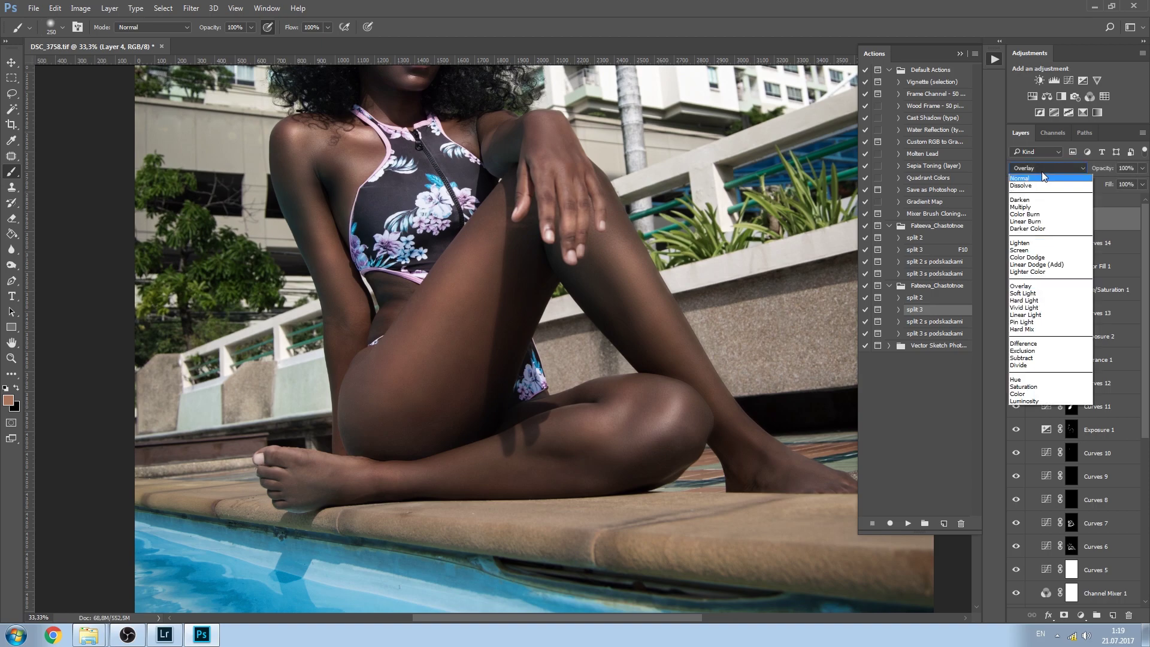
pyautogui.click(1041, 171)
pyautogui.click(1039, 168)
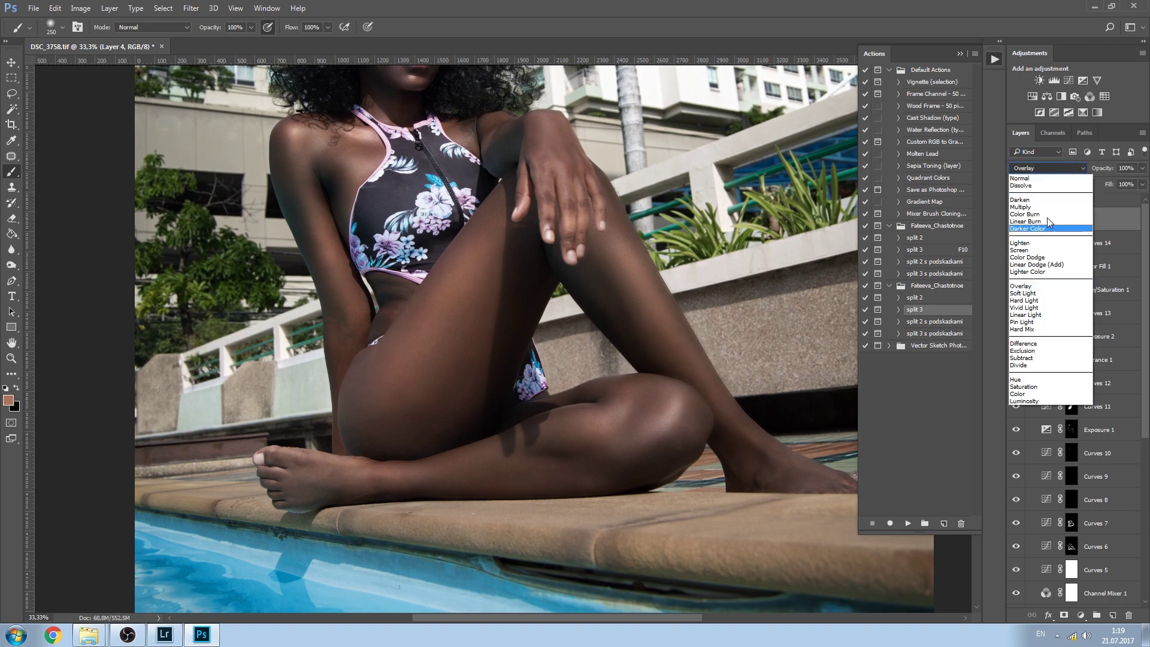
pyautogui.click(1050, 300)
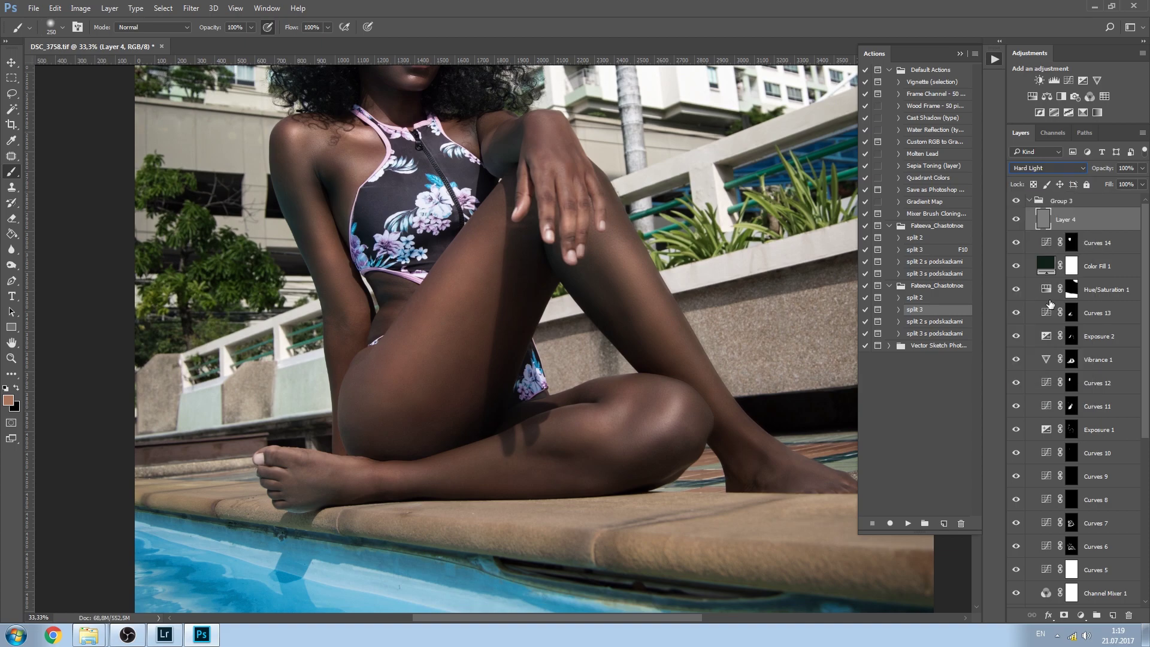
pyautogui.click(1043, 168)
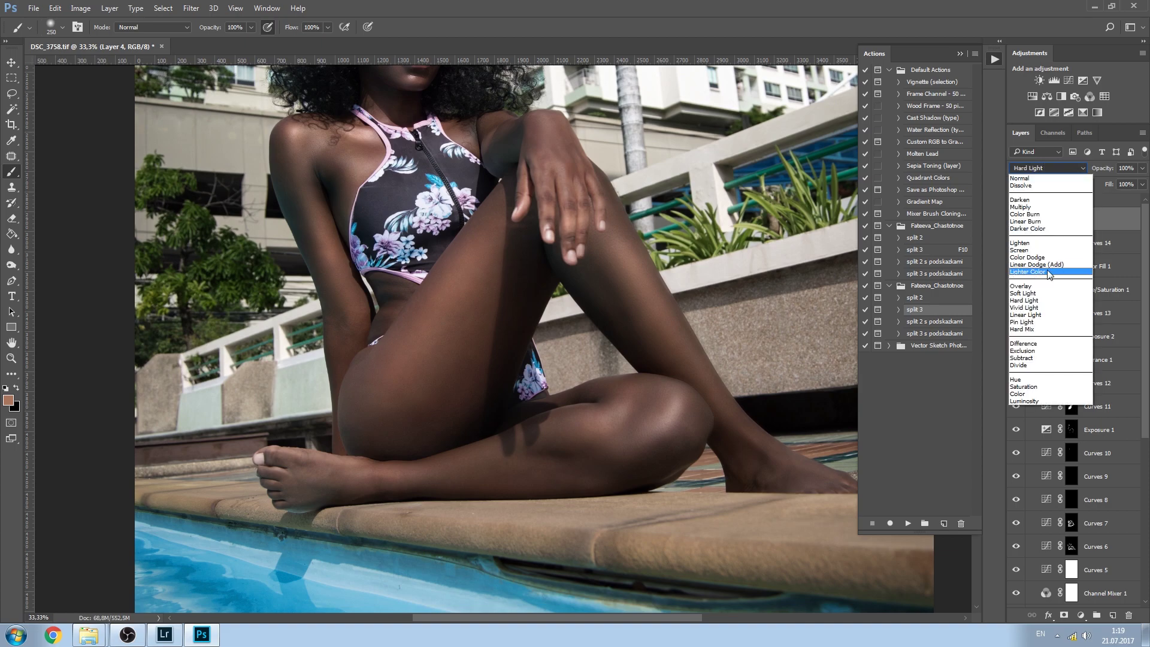
pyautogui.click(1052, 249)
pyautogui.click(1044, 169)
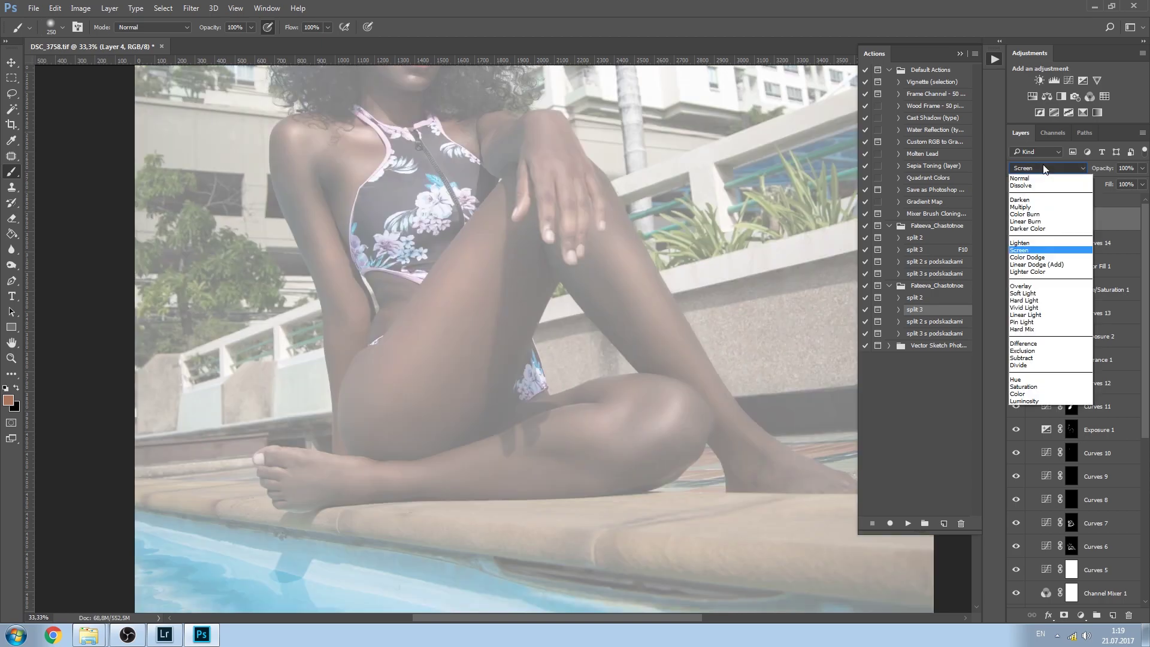
pyautogui.click(1034, 242)
pyautogui.click(1044, 168)
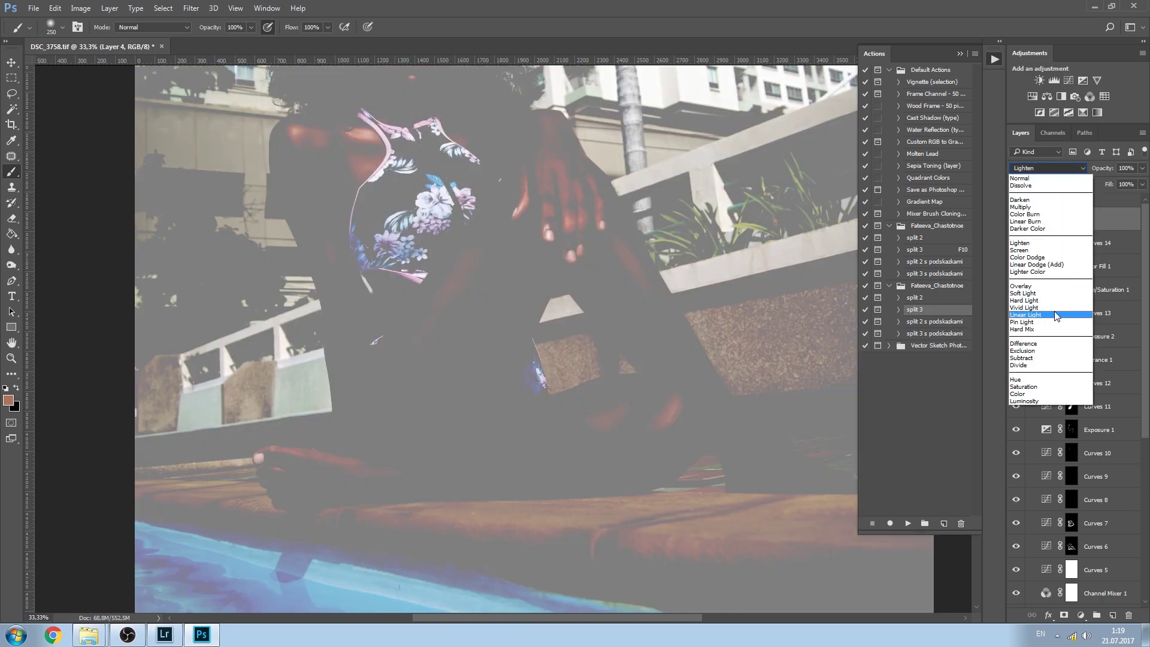
pyautogui.click(1053, 315)
pyautogui.click(1047, 168)
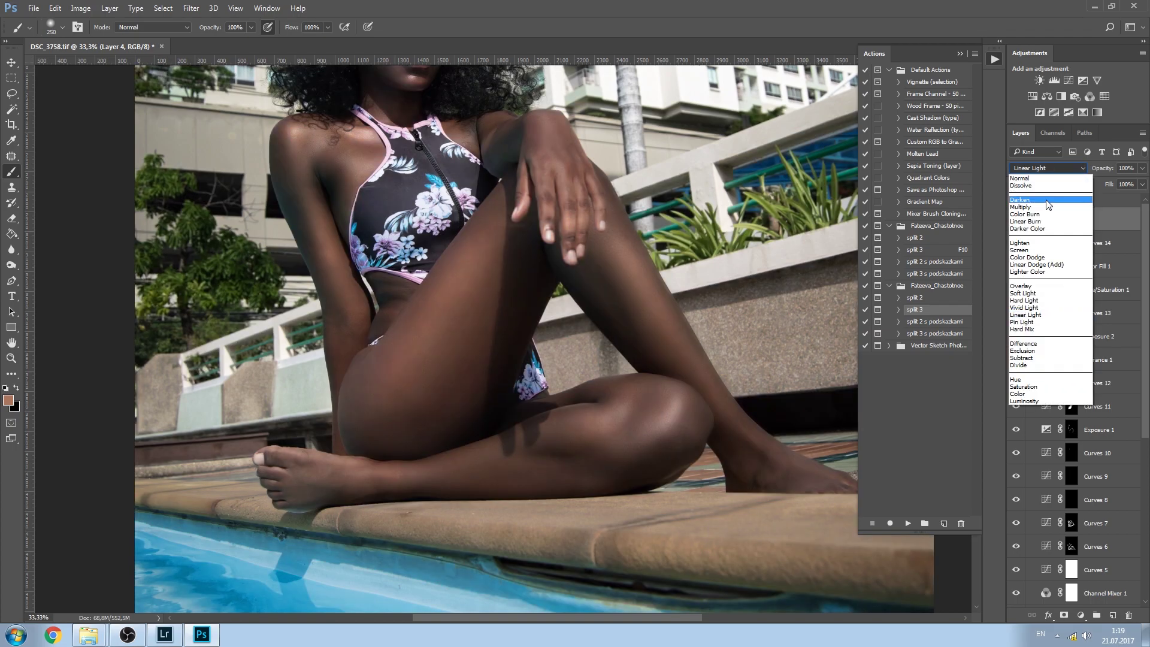
pyautogui.click(1047, 207)
# Set the gray layer's blend mode to Normal and add 5.82% monochromatic Gaussian noise to it.
pyautogui.click(1048, 168)
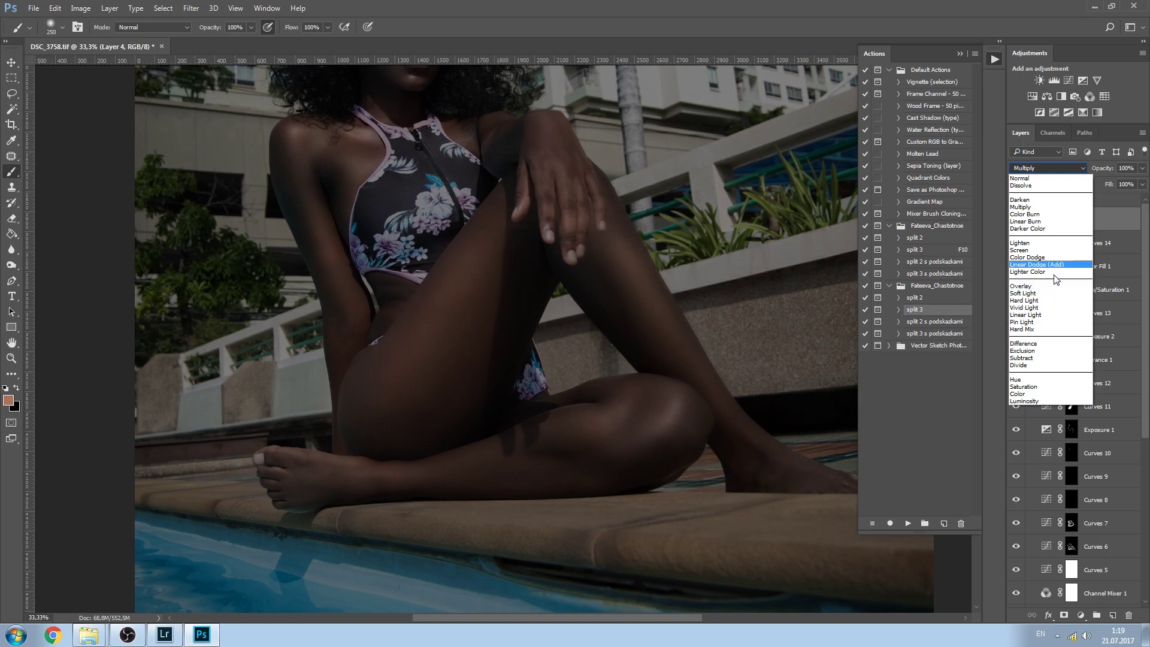
pyautogui.click(1055, 179)
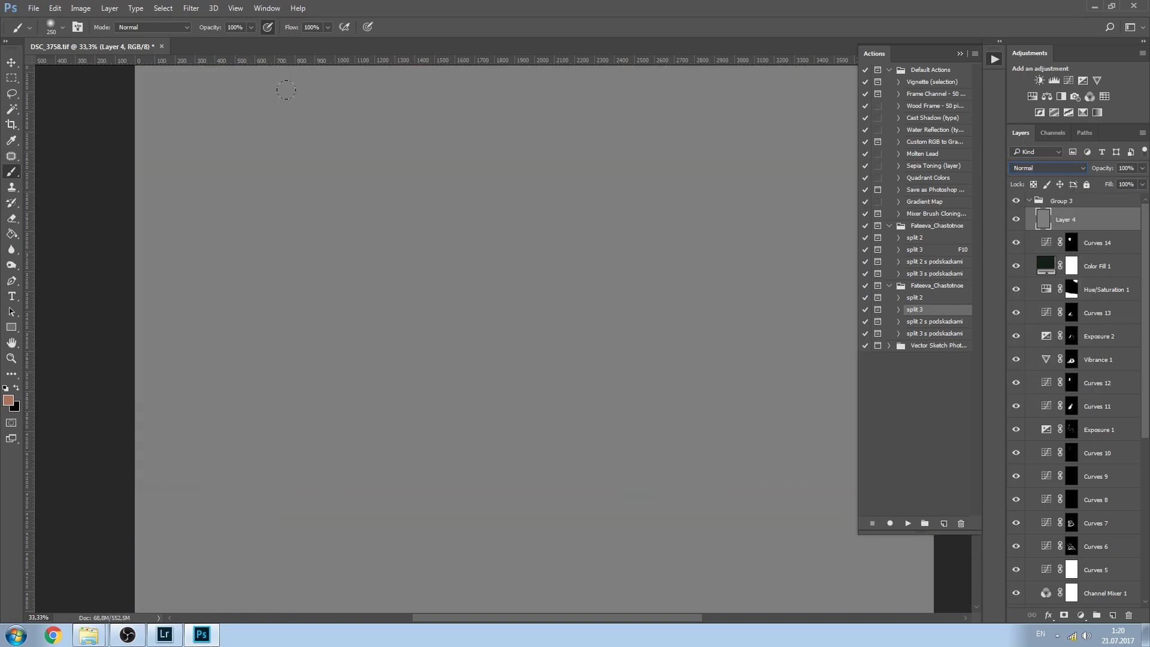
pyautogui.click(158, 9)
pyautogui.moveTo(245, 241)
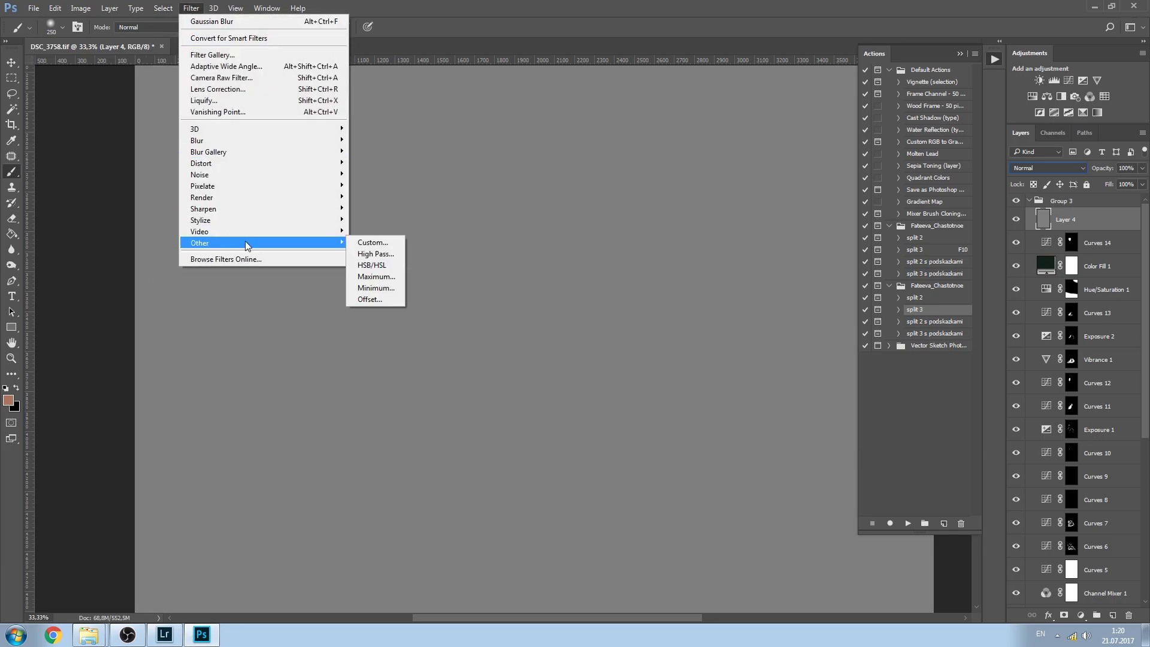
pyautogui.moveTo(278, 174)
pyautogui.click(376, 174)
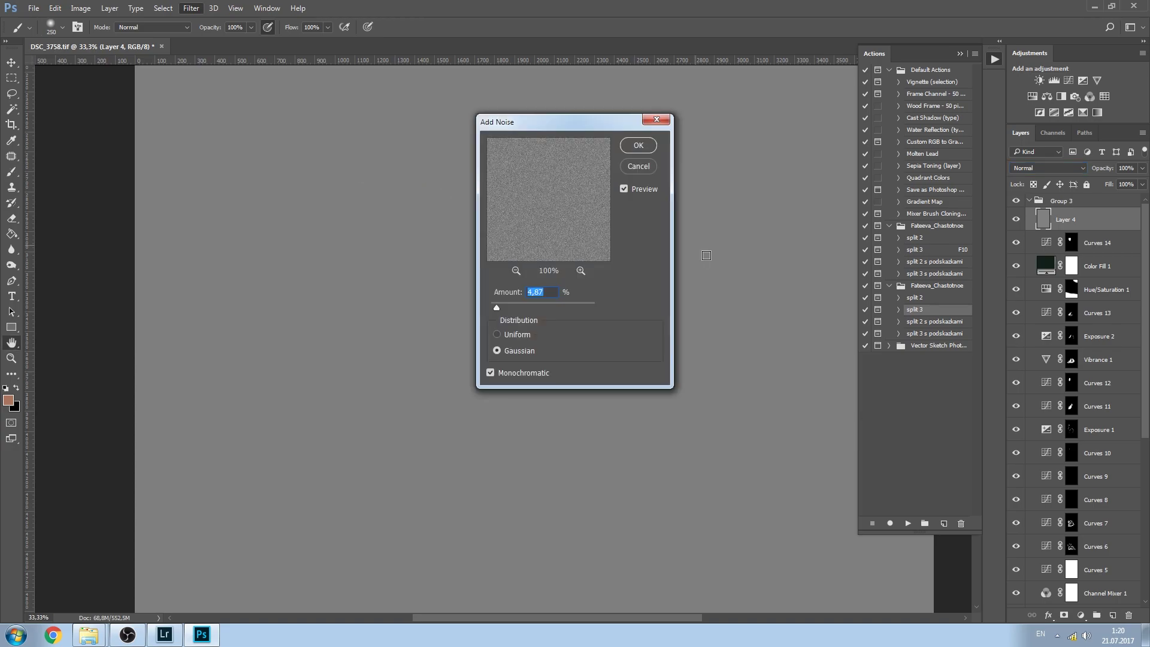
pyautogui.moveTo(504, 309); pyautogui.dragTo(498, 308)
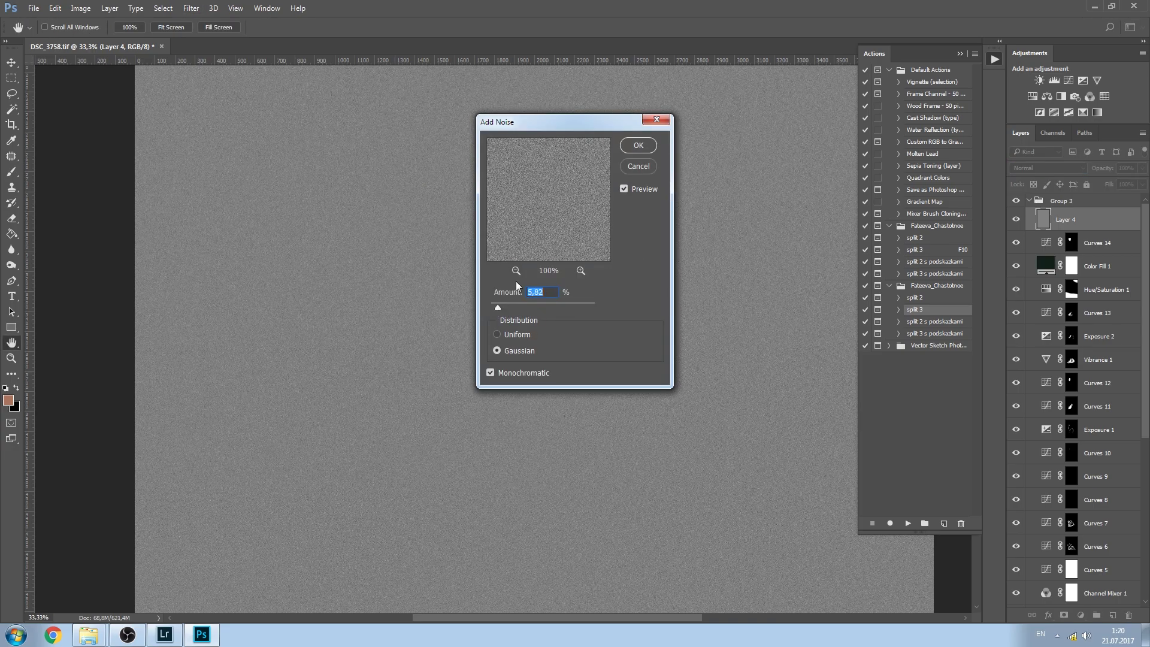
pyautogui.click(633, 146)
# Set the noise layer's blend mode to Overlay and compare the image with and without the layer.
pyautogui.click(1047, 169)
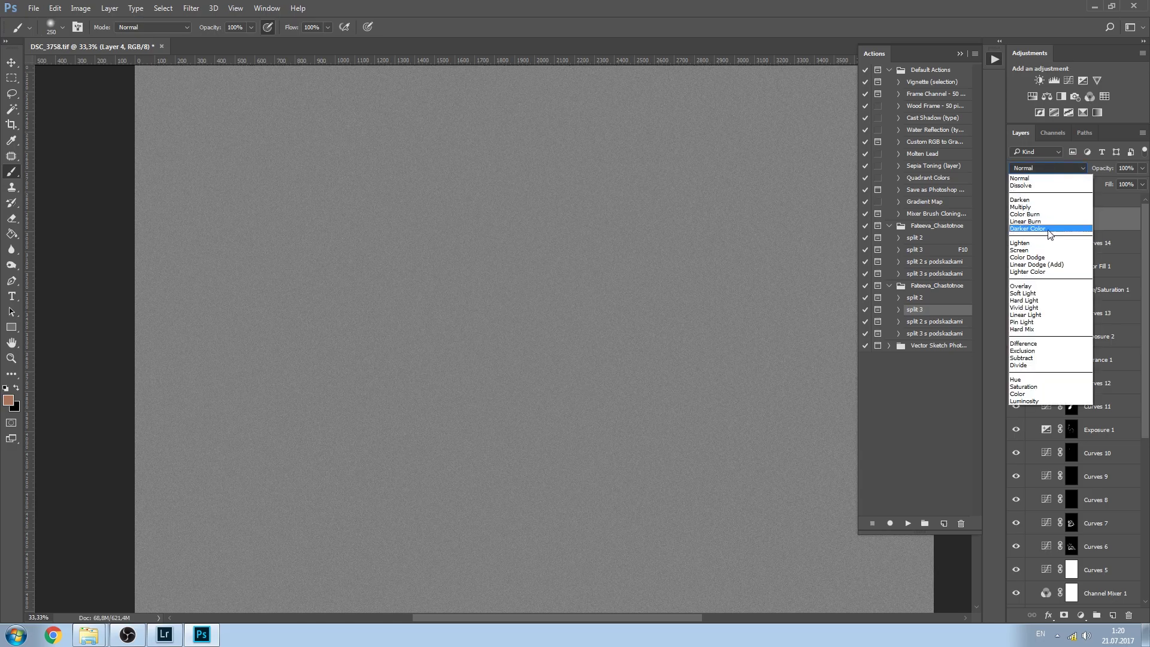
pyautogui.click(1045, 289)
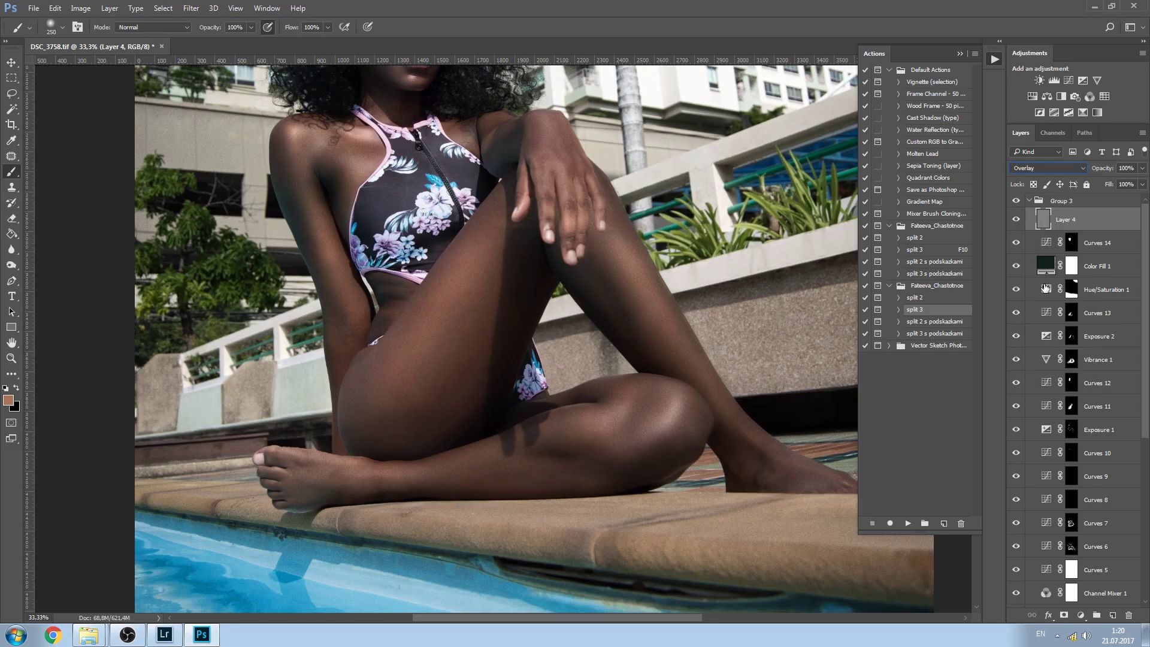
pyautogui.click(1016, 220)
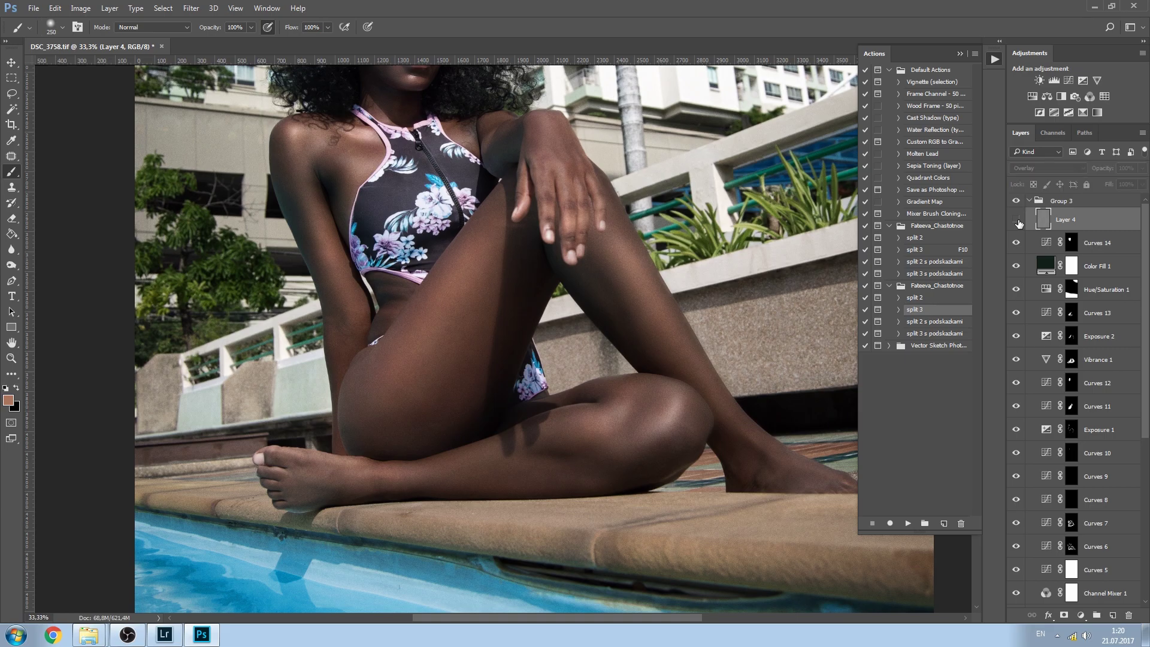
pyautogui.click(1016, 221)
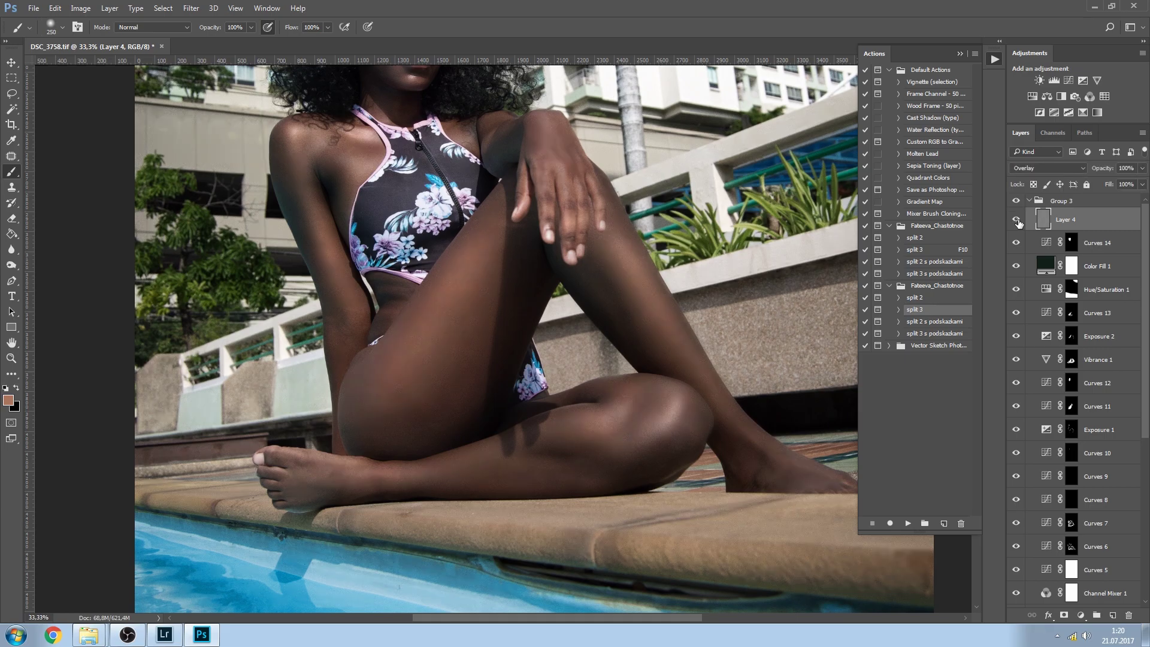
pyautogui.click(1016, 220)
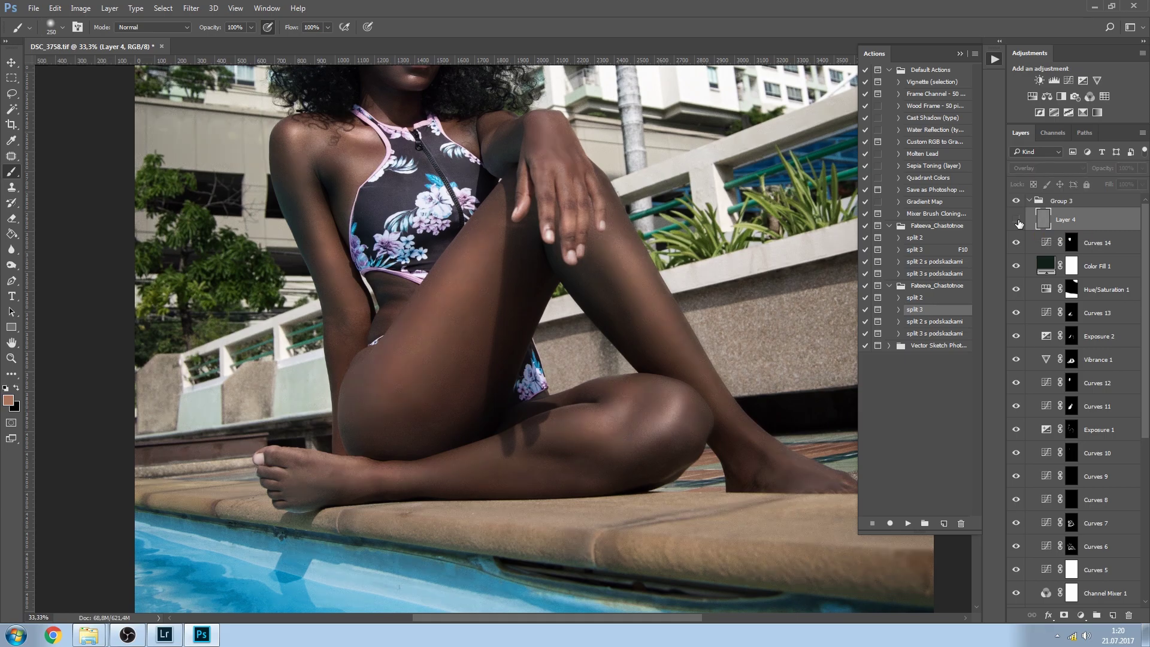
pyautogui.click(1017, 220)
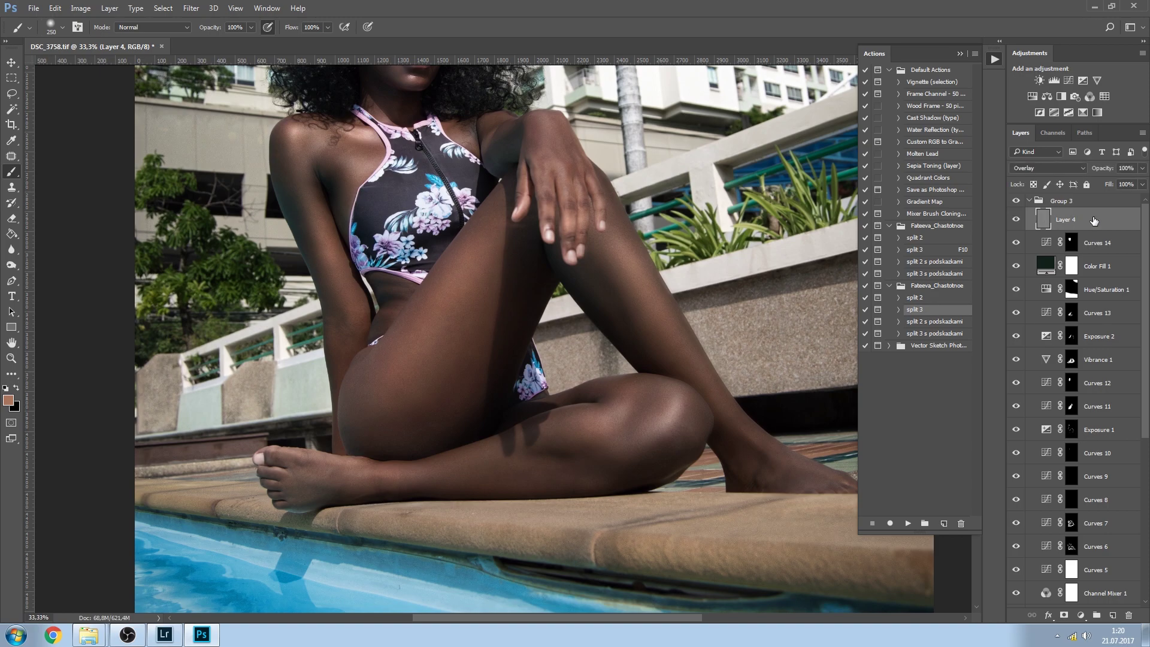
# Soften the grain on the noise layer with a small-radius Gaussian Blur.
pyautogui.click(1034, 168)
pyautogui.click(1034, 167)
pyautogui.click(1034, 168)
pyautogui.click(1115, 224)
pyautogui.click(191, 7)
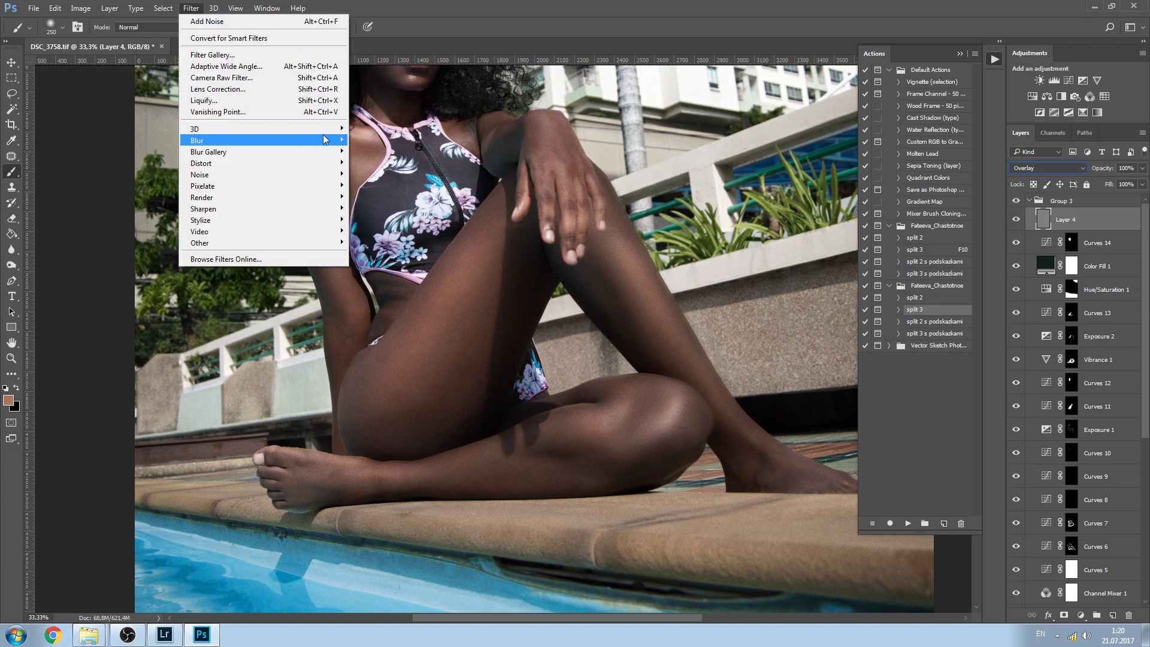
pyautogui.moveTo(324, 139)
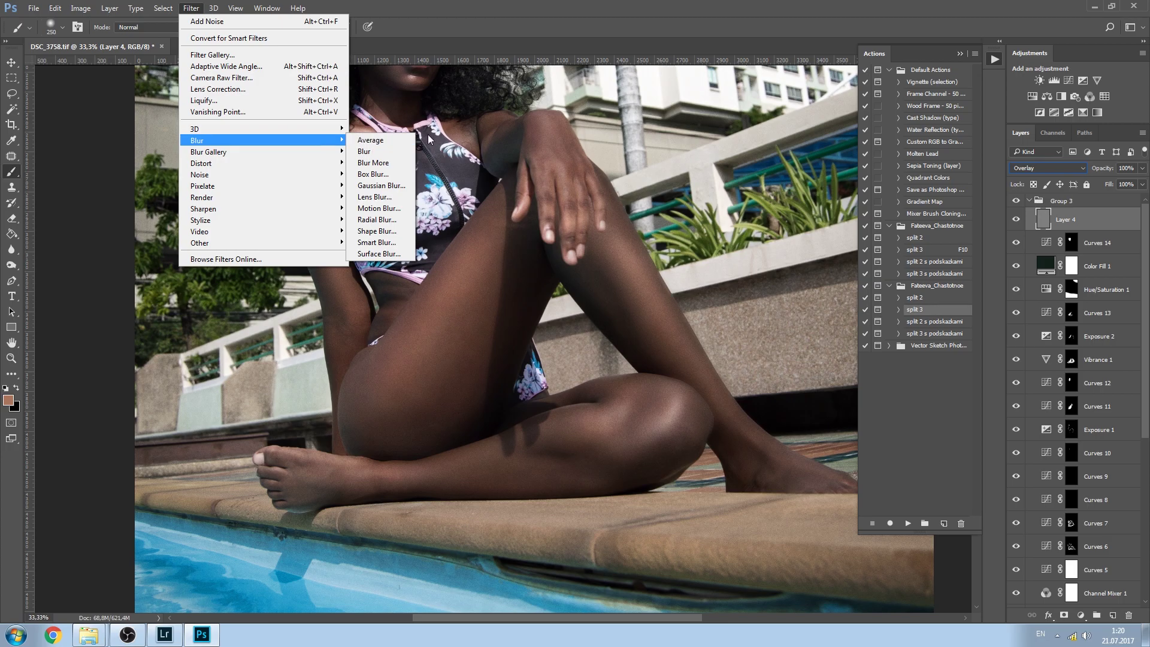
pyautogui.click(381, 185)
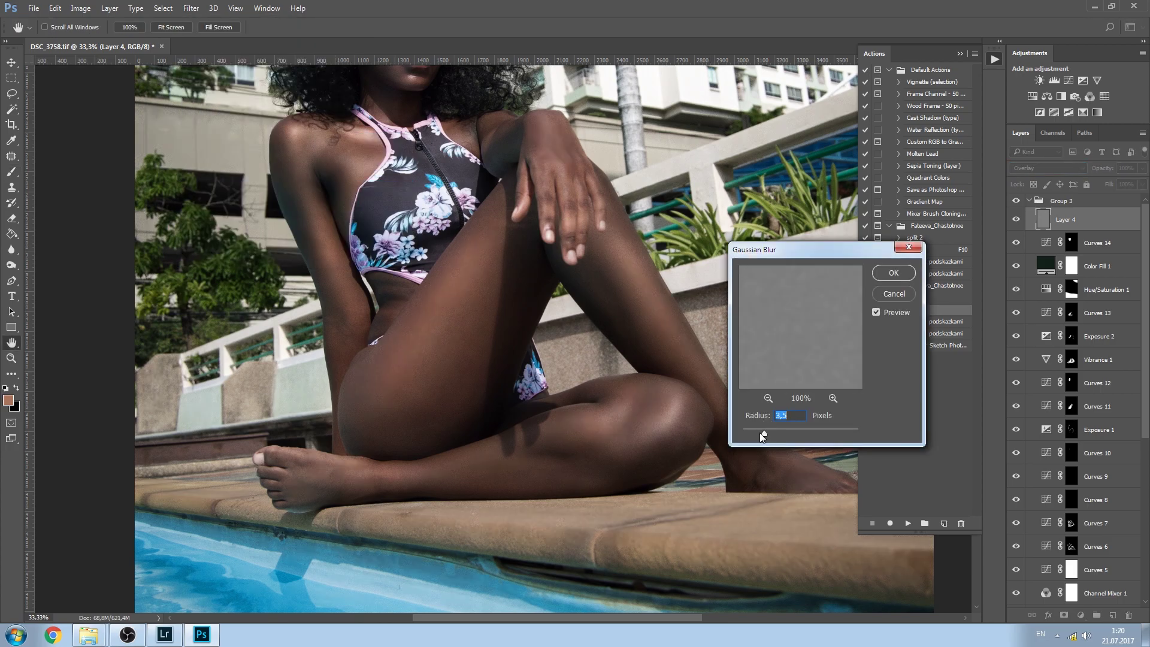
pyautogui.moveTo(748, 432); pyautogui.dragTo(747, 432)
pyautogui.click(893, 273)
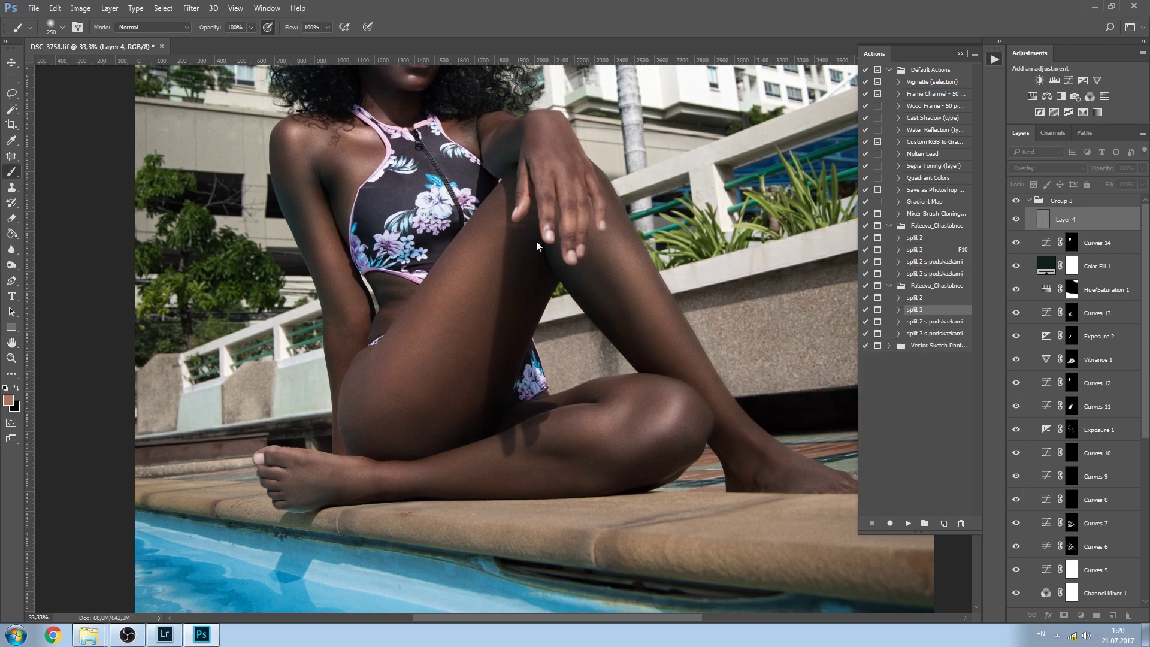
# Add 2.96% monochromatic Gaussian noise to the gray Overlay layer and compare the image with and without the layer.
pyautogui.click(197, 11)
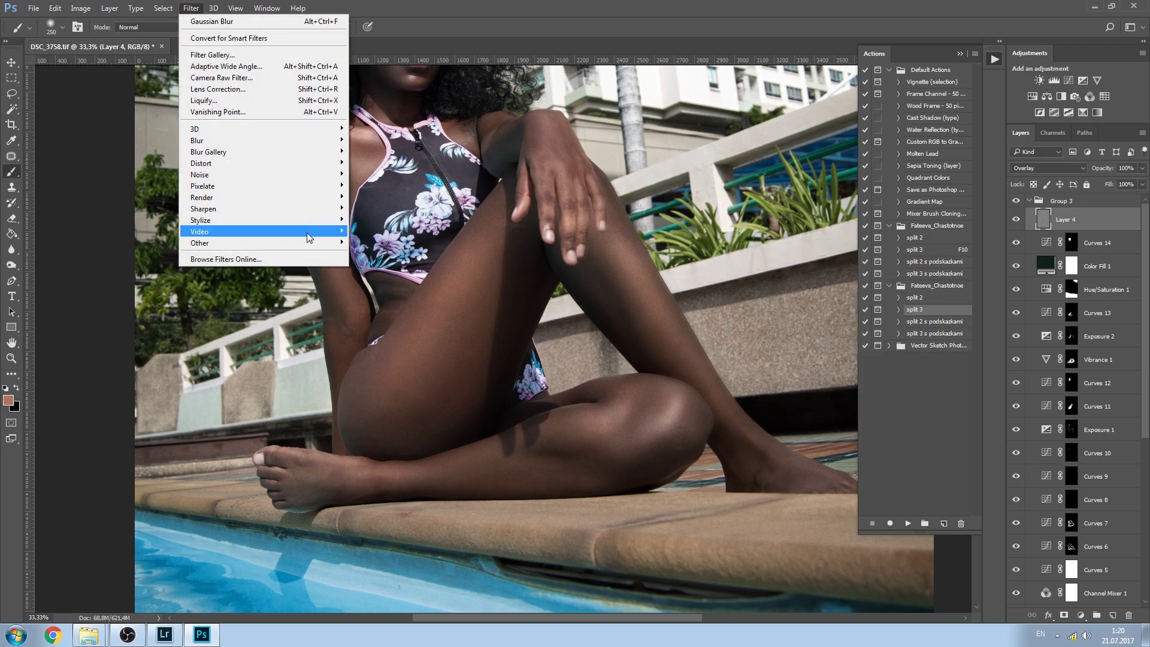
pyautogui.moveTo(308, 241)
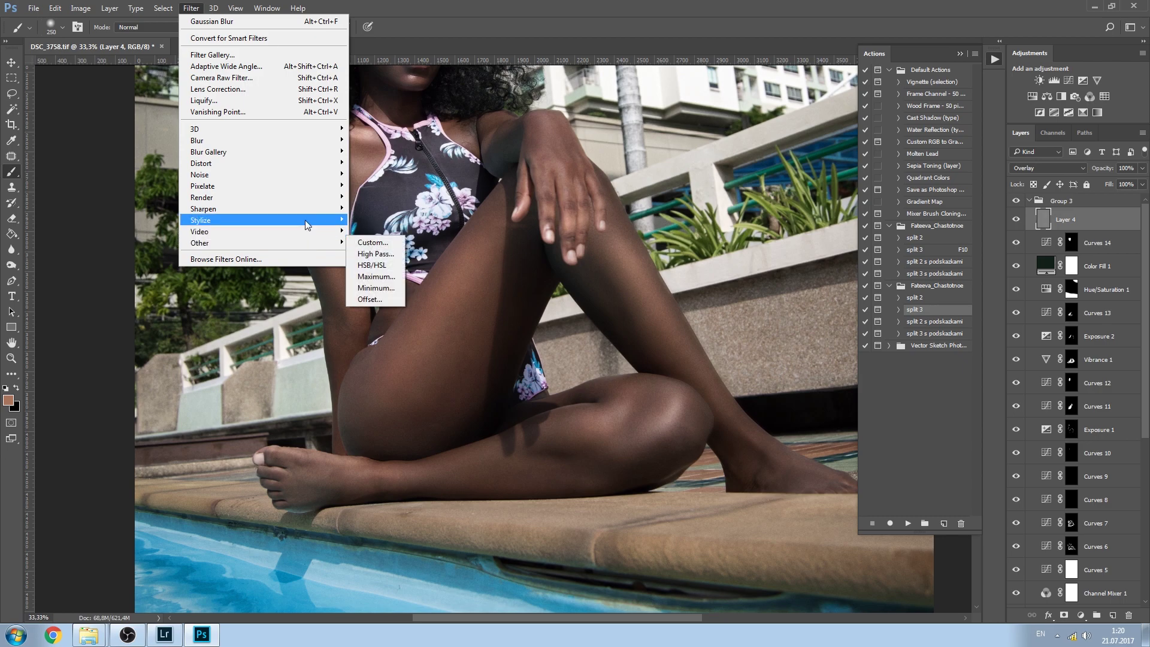
pyautogui.moveTo(310, 197)
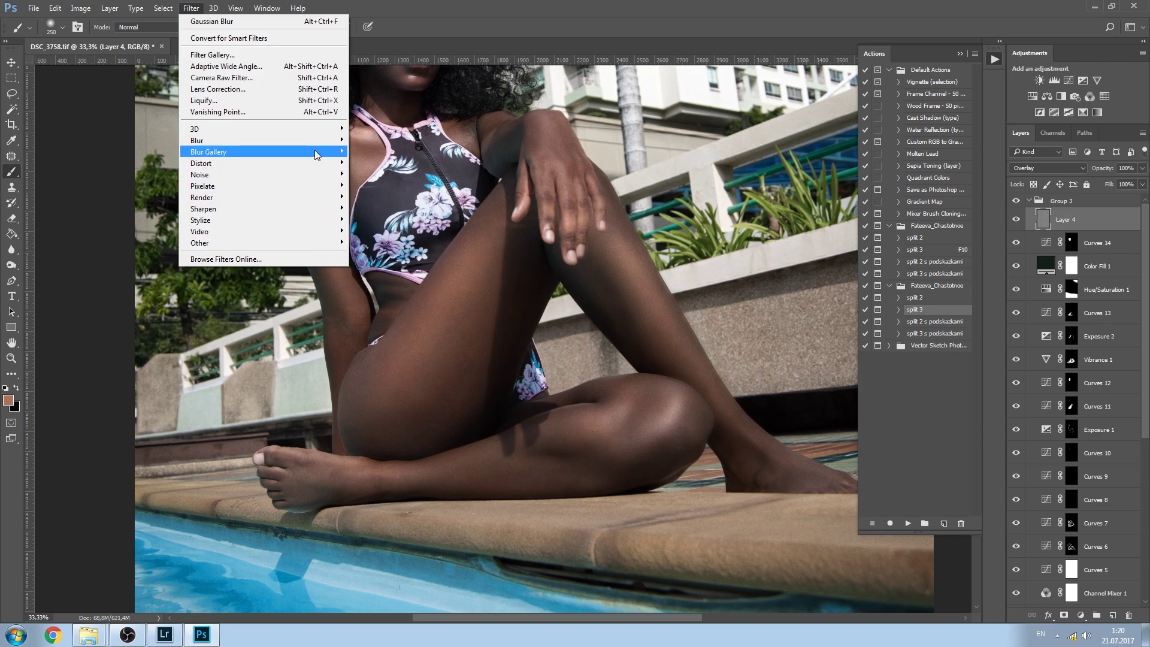
pyautogui.moveTo(318, 144)
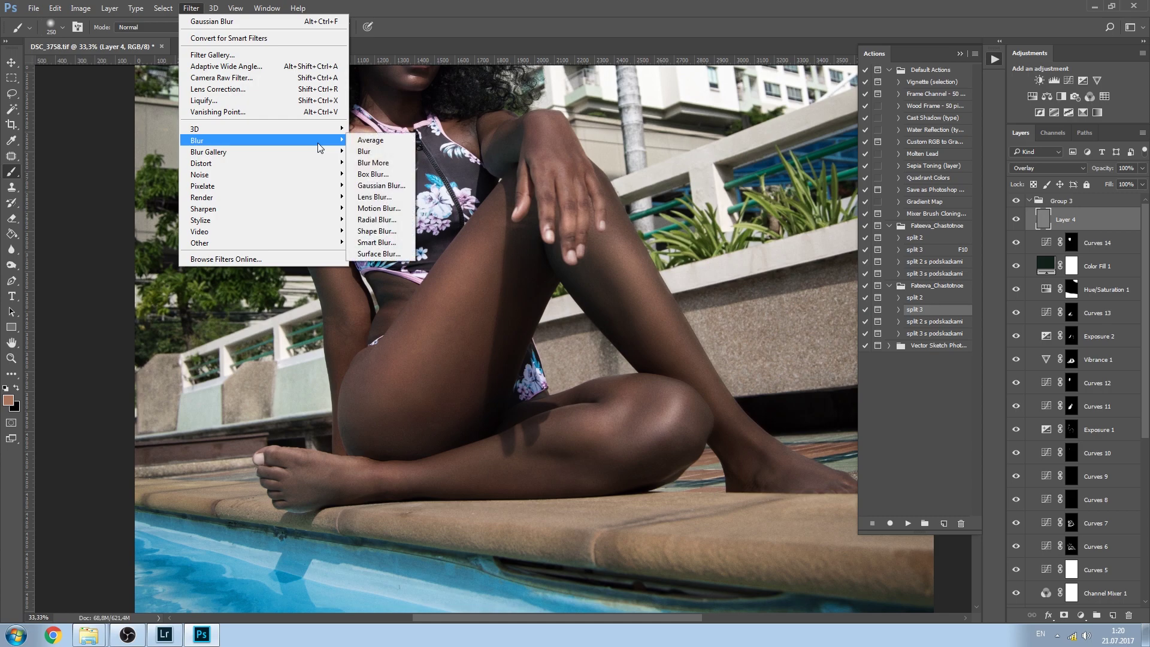
pyautogui.moveTo(317, 172)
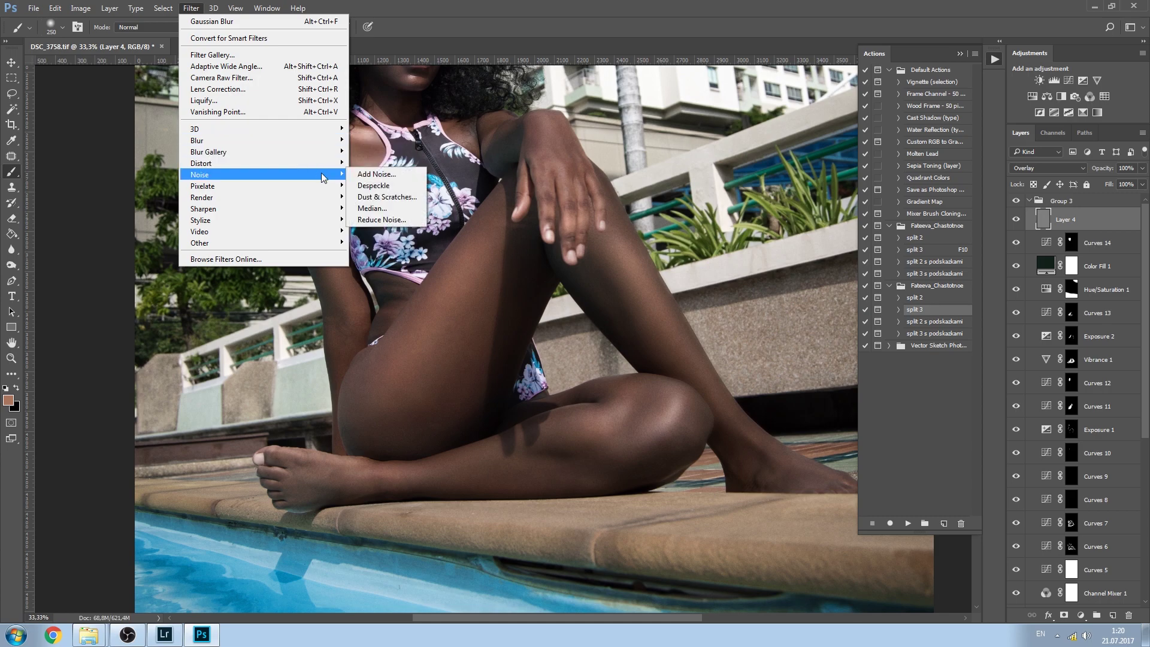
pyautogui.click(385, 178)
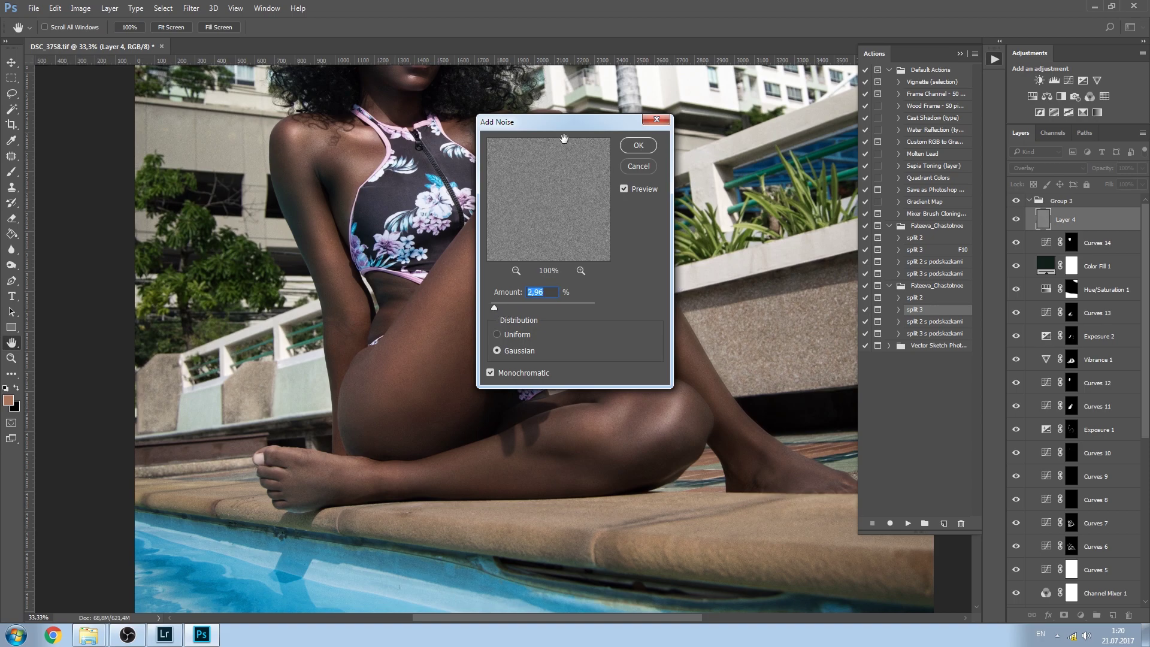
pyautogui.moveTo(570, 125); pyautogui.dragTo(664, 145)
pyautogui.click(731, 166)
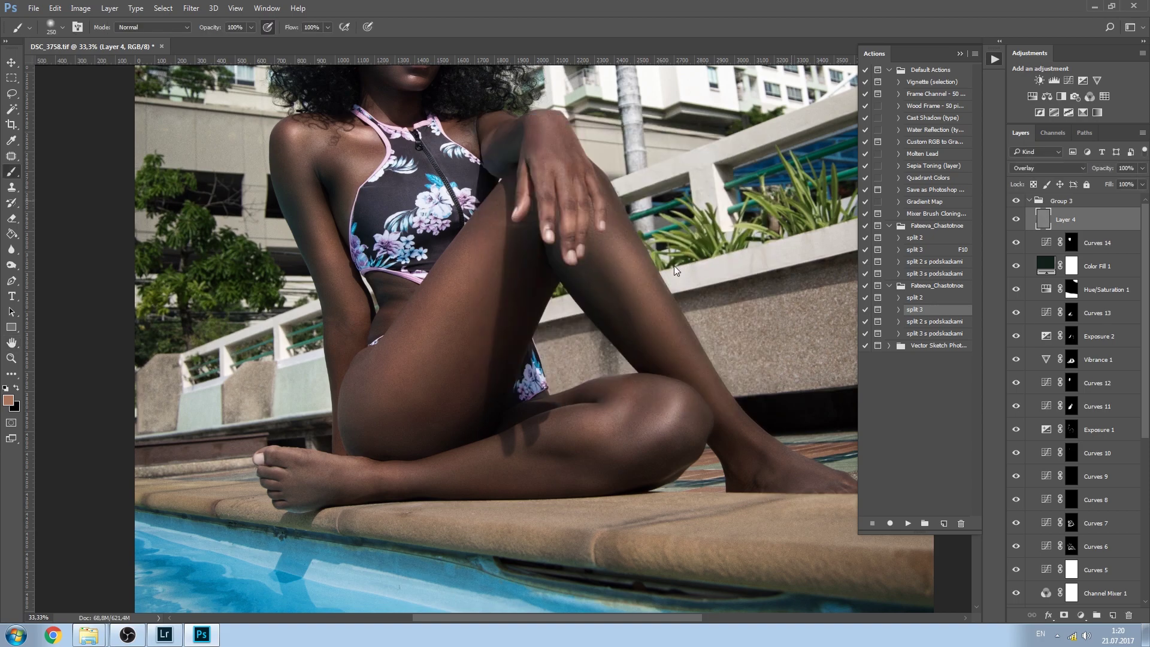
pyautogui.click(1013, 221)
pyautogui.click(1014, 220)
# Apply a High Pass filter with a 1.9-pixel radius to the gray grain layer.
pyautogui.scroll(-5, 786, 290)
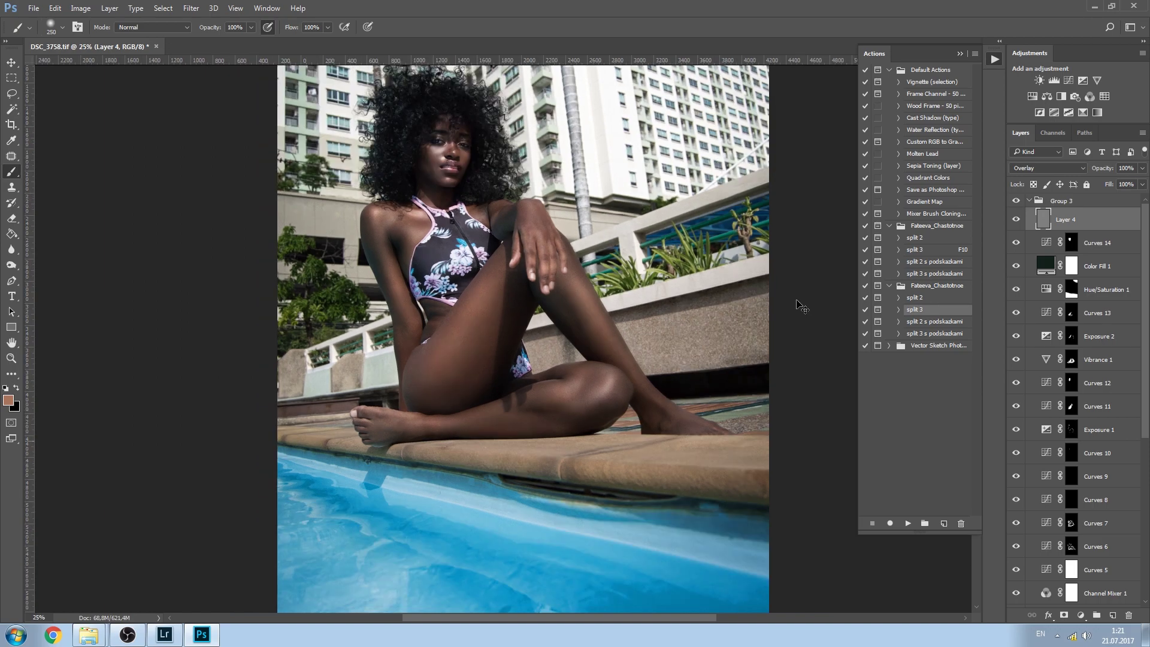
pyautogui.scroll(3, 800, 306)
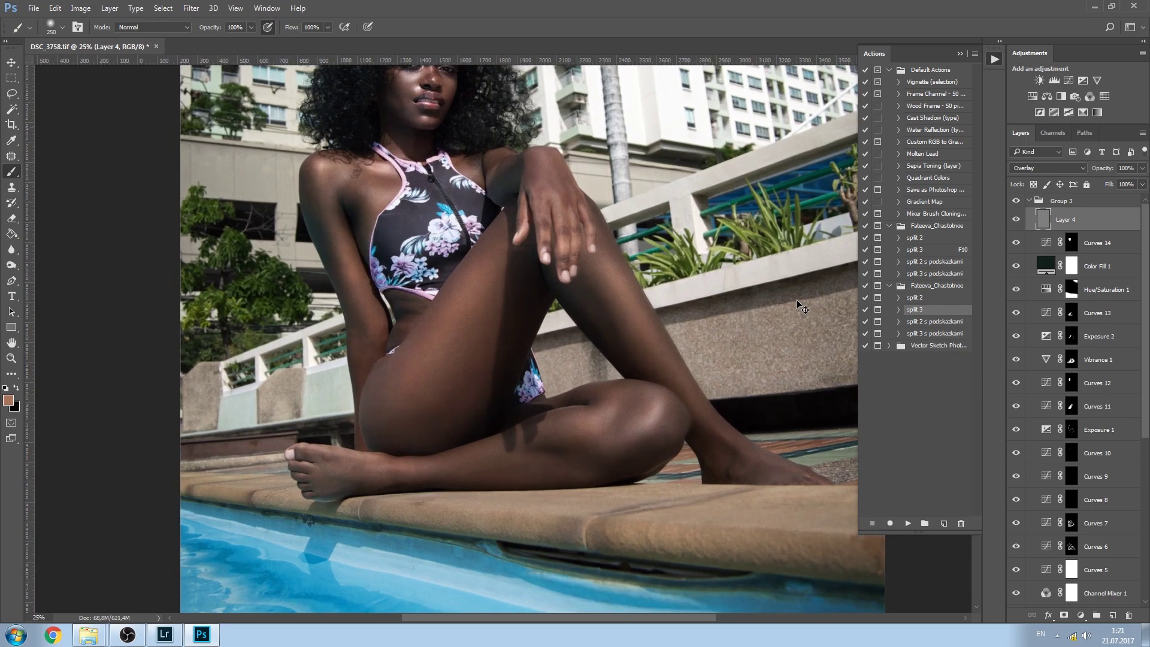
pyautogui.scroll(1, 802, 307)
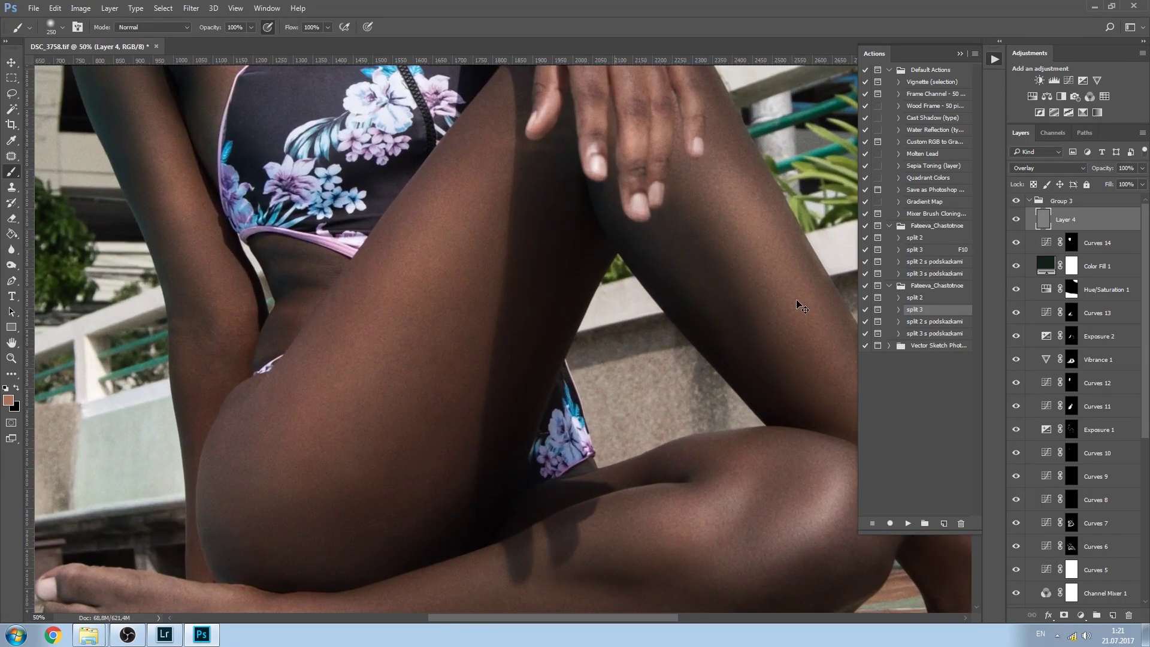
pyautogui.scroll(1, 802, 307)
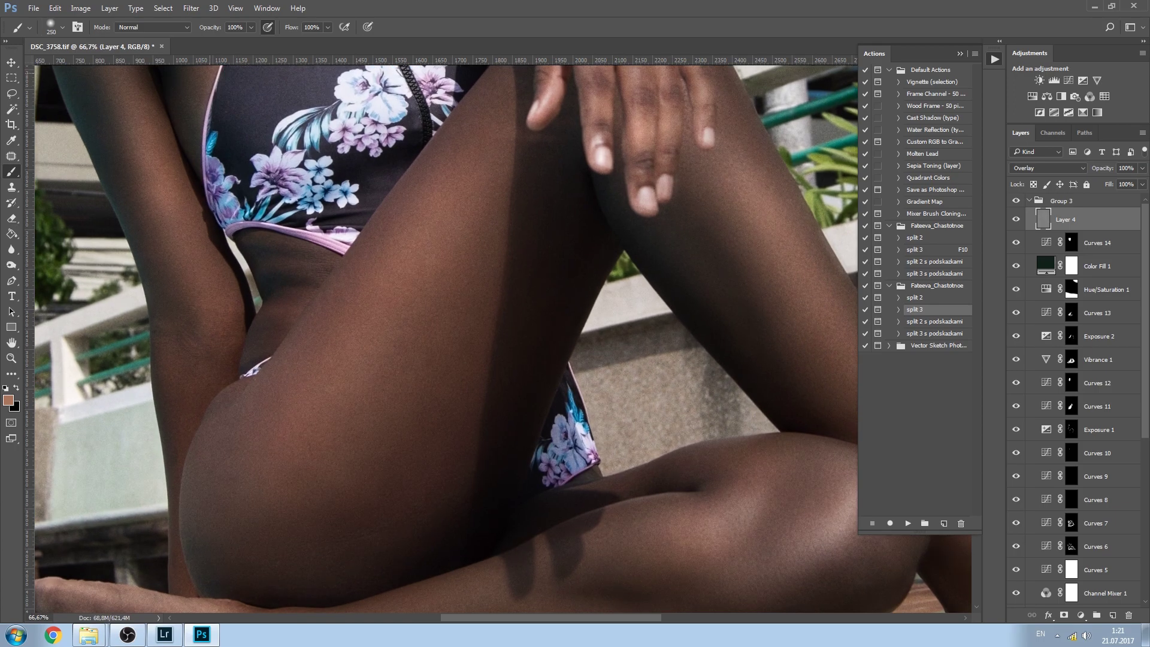
pyautogui.click(191, 7)
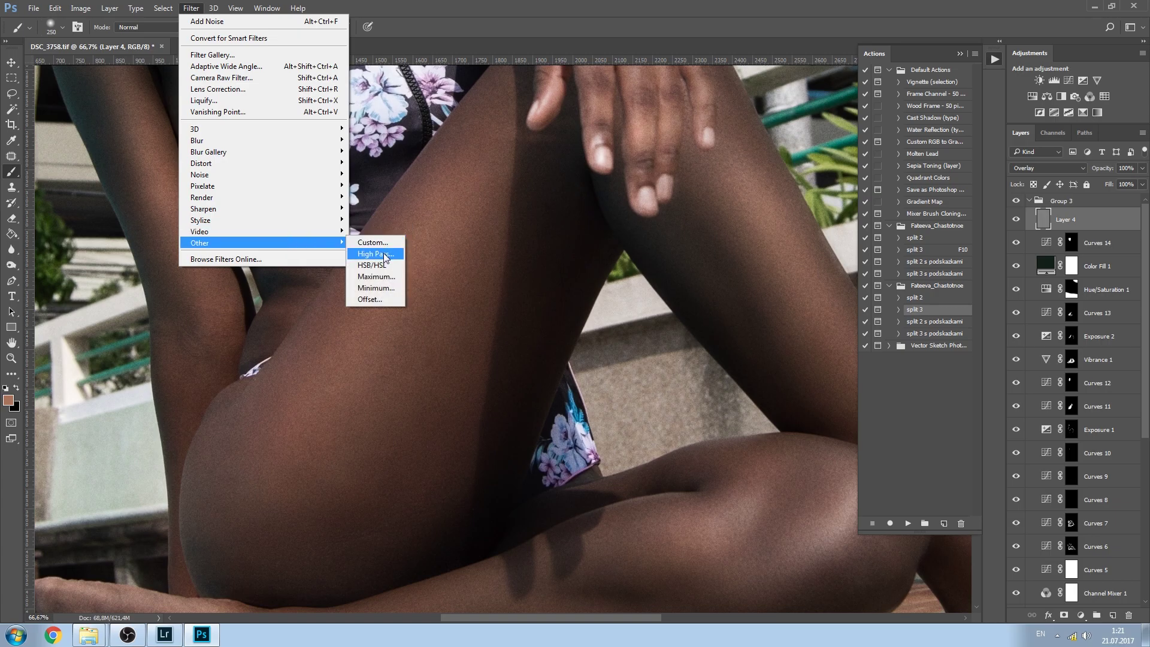
pyautogui.click(384, 254)
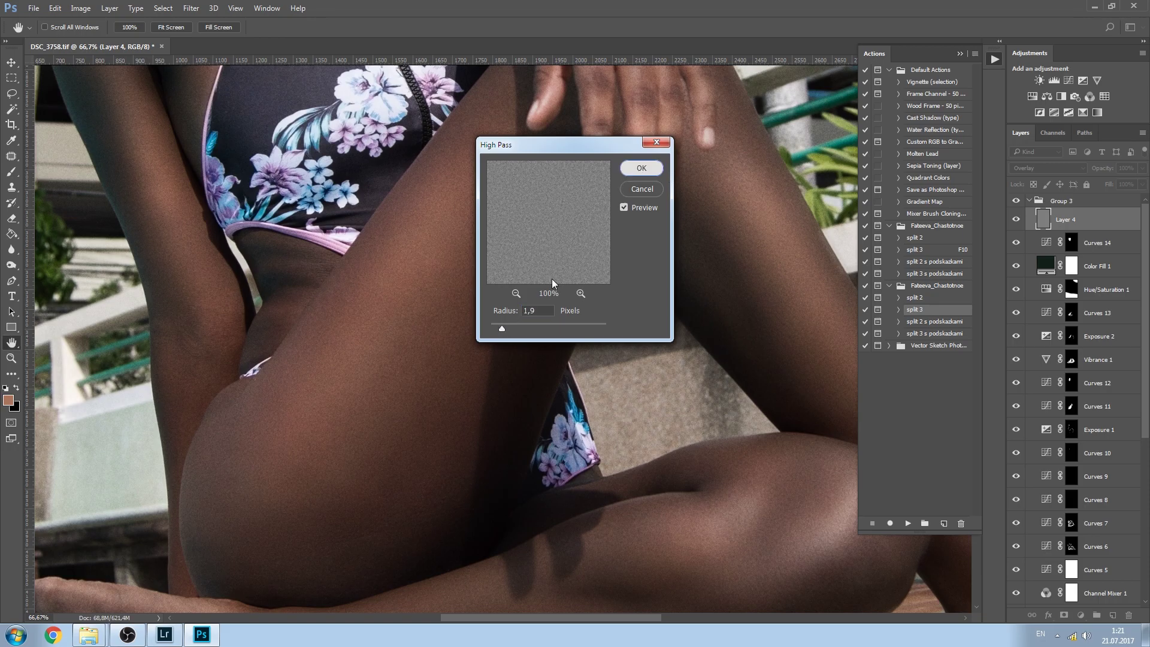
pyautogui.press('Return')
# Add a black mask to the grain layer, reset the brush colours to default, and check the image with the layer off and on.
pyautogui.press('b')
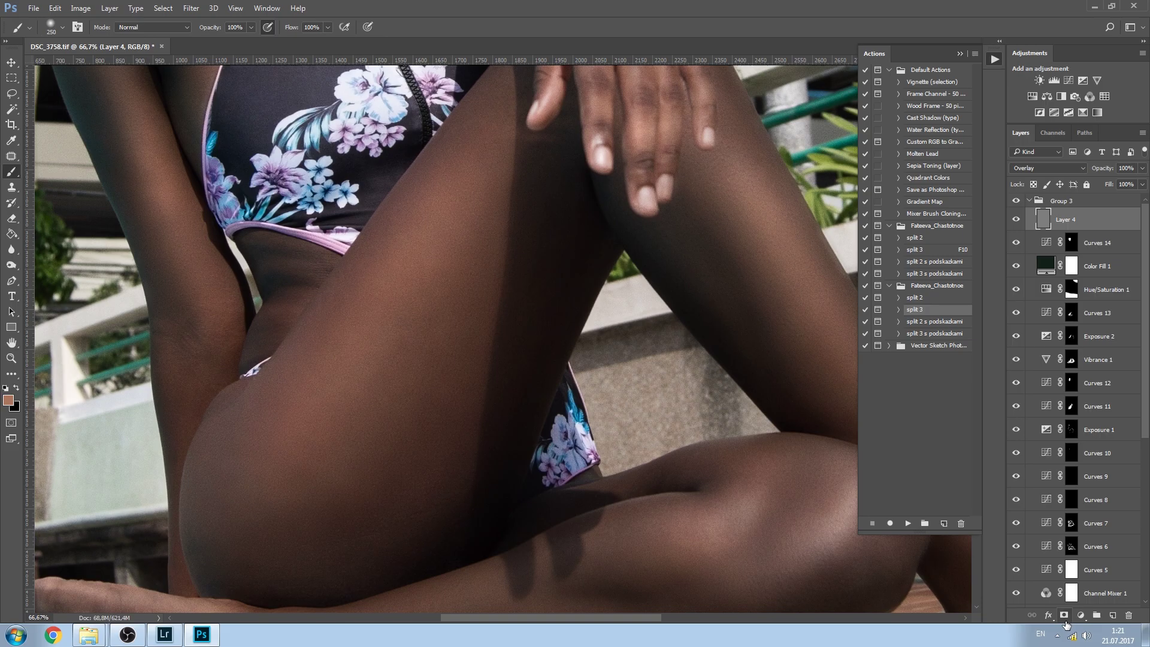
pyautogui.keyDown('alt'); pyautogui.click(1064, 617); pyautogui.keyUp('alt')
pyautogui.press('d')
pyautogui.click(1016, 221)
pyautogui.click(1016, 220)
pyautogui.click(1016, 220)
pyautogui.click(1016, 221)
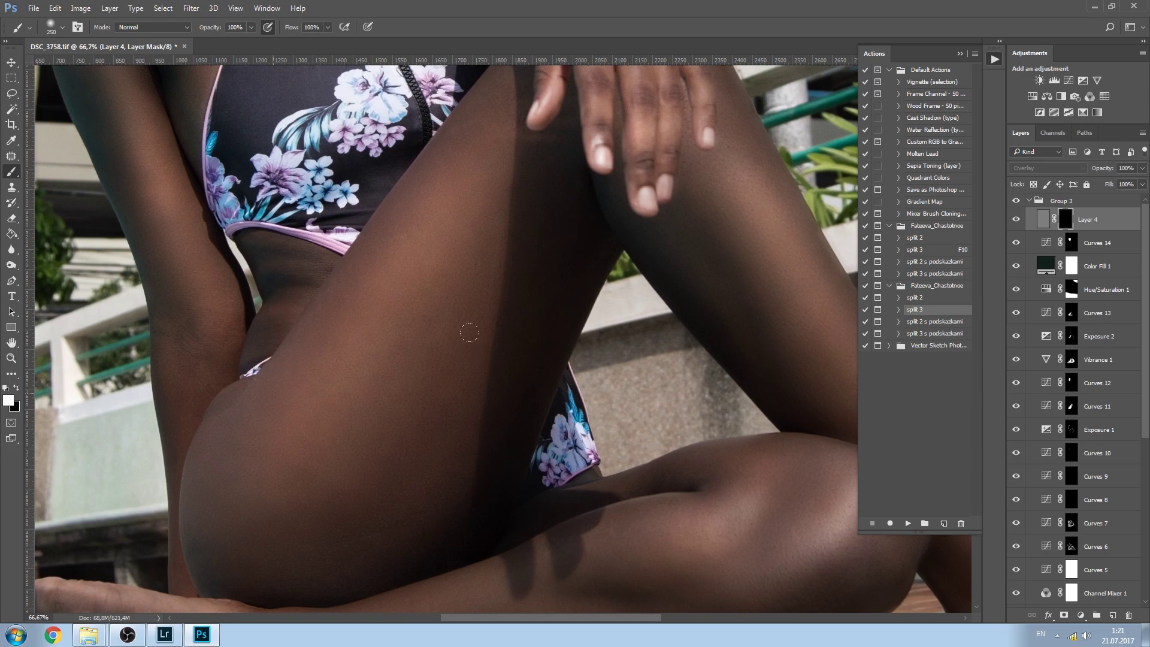
# Paint white on the grain layer's mask over the model's skin with a 300 px brush, and compare with and without the layer.
pyautogui.press(']')
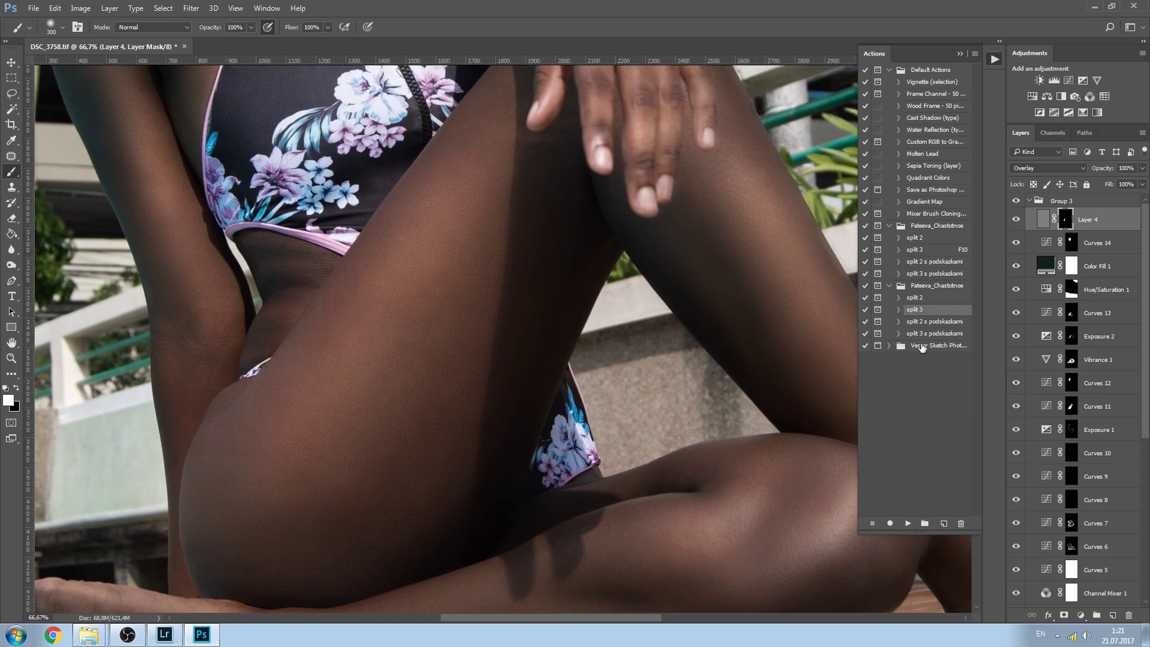
pyautogui.hotkey('ctrl', '-')
pyautogui.hotkey('ctrl', '-')
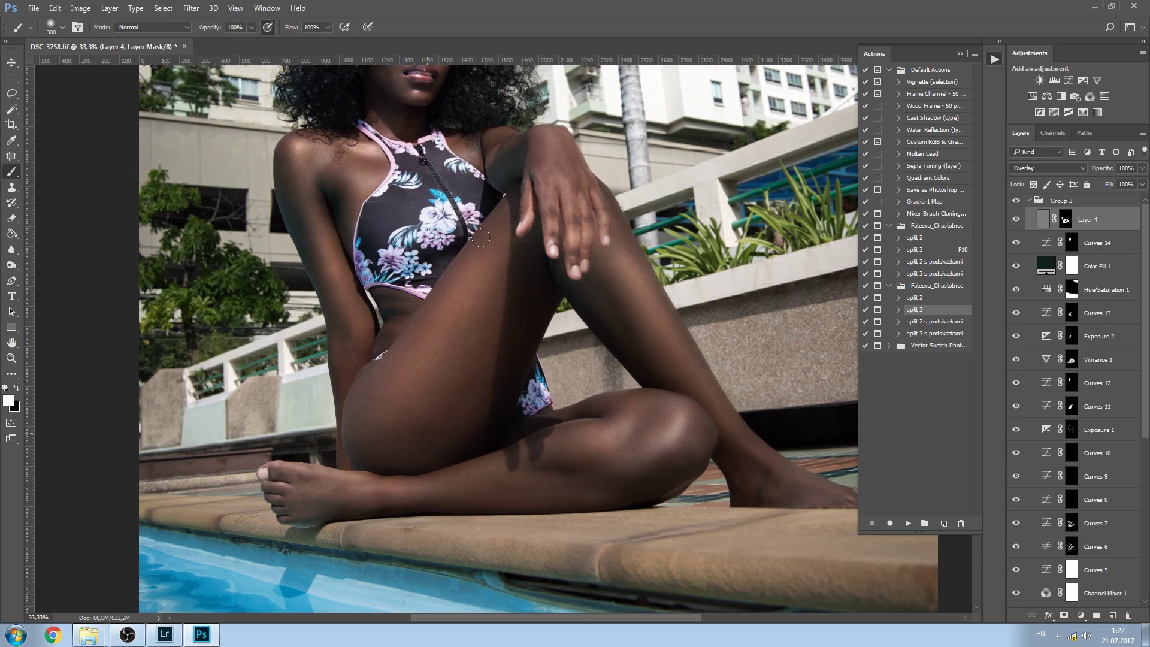
pyautogui.hotkey('ctrl', '+')
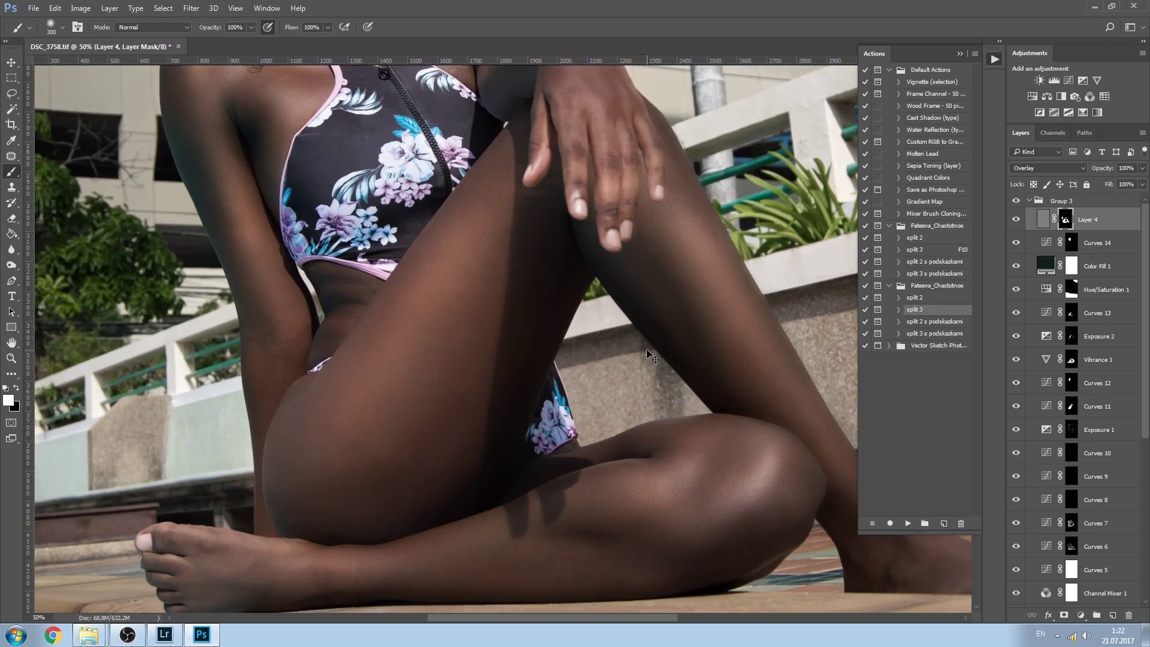
pyautogui.hotkey('ctrl', '+')
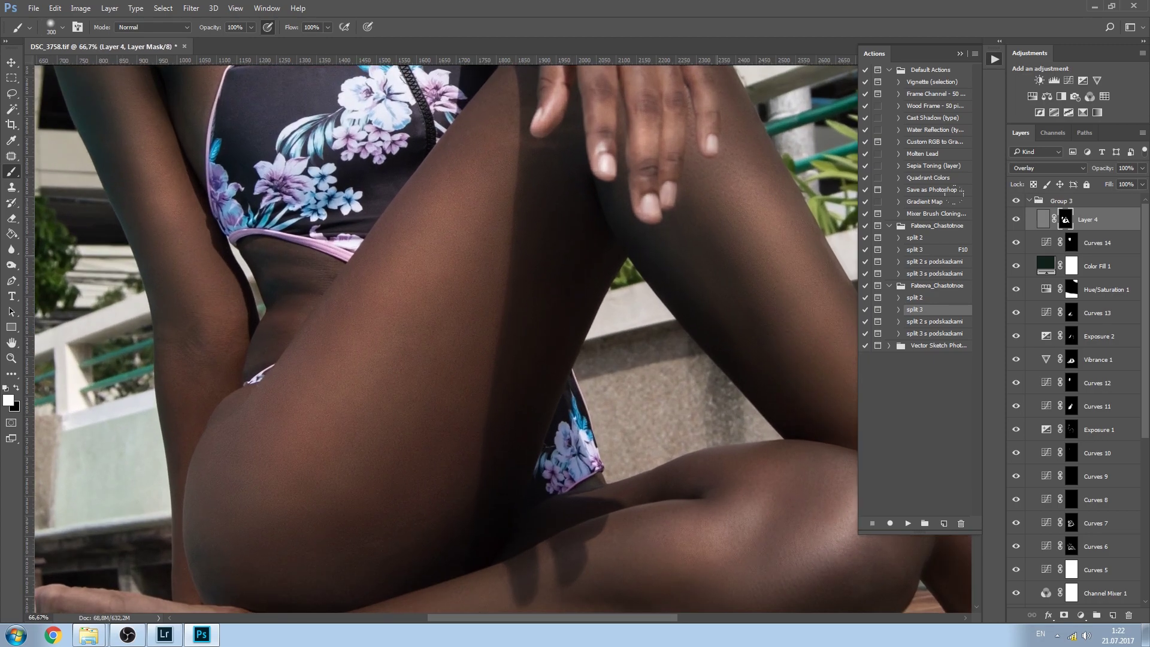
pyautogui.click(1015, 220)
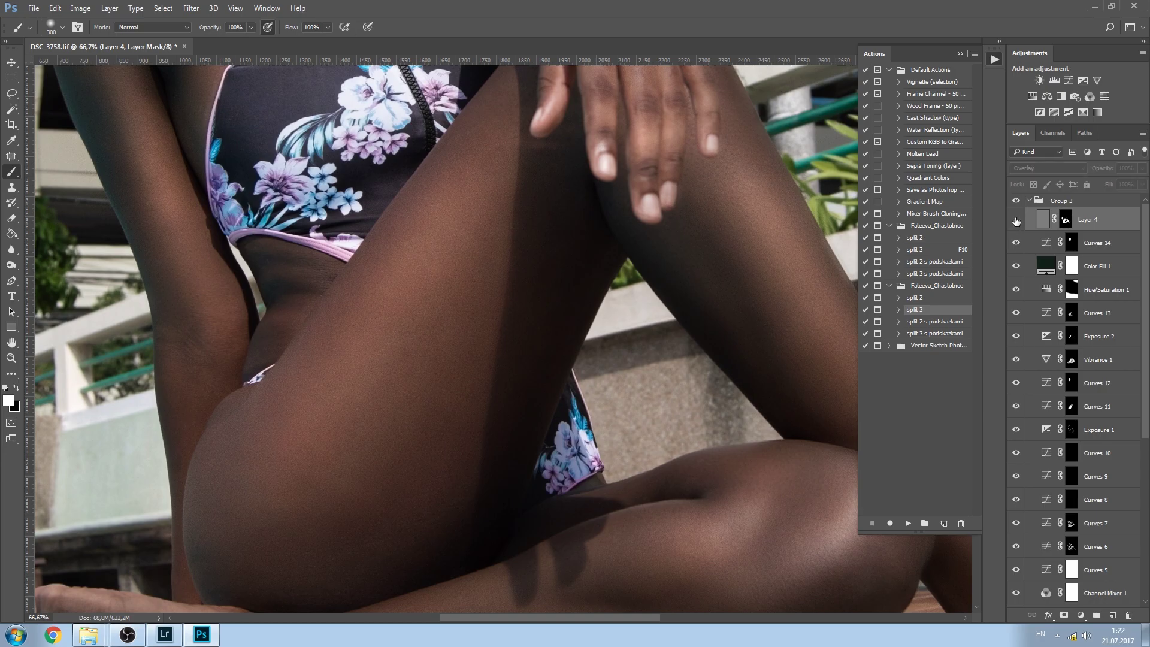
pyautogui.click(1016, 220)
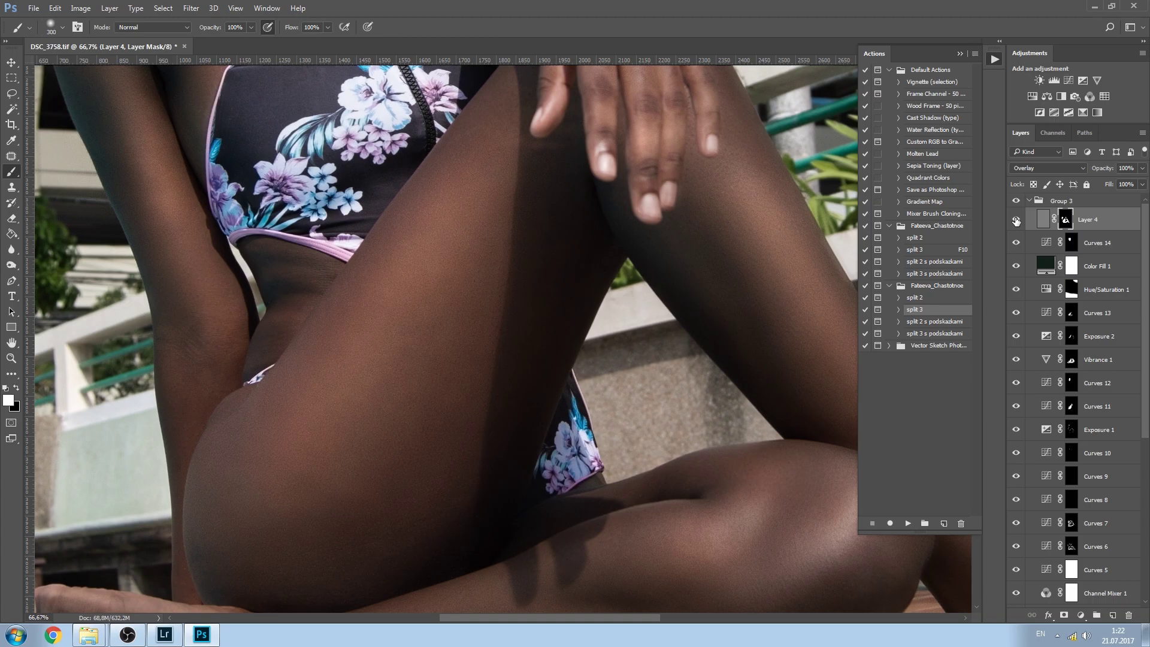
pyautogui.click(1016, 221)
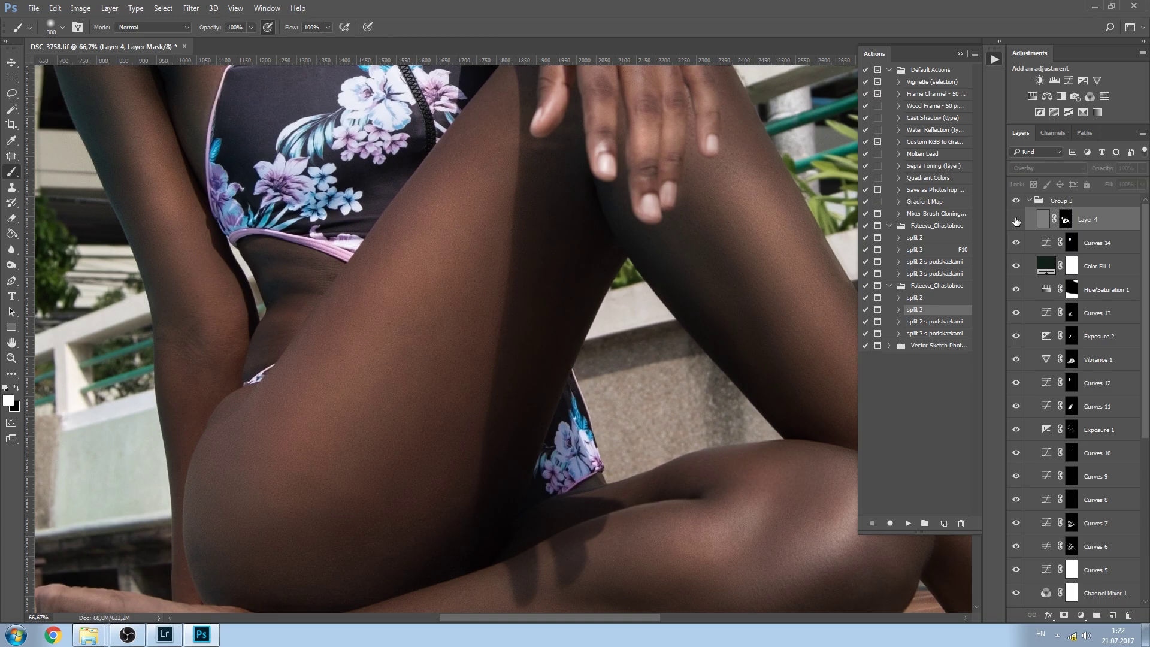
pyautogui.click(1016, 221)
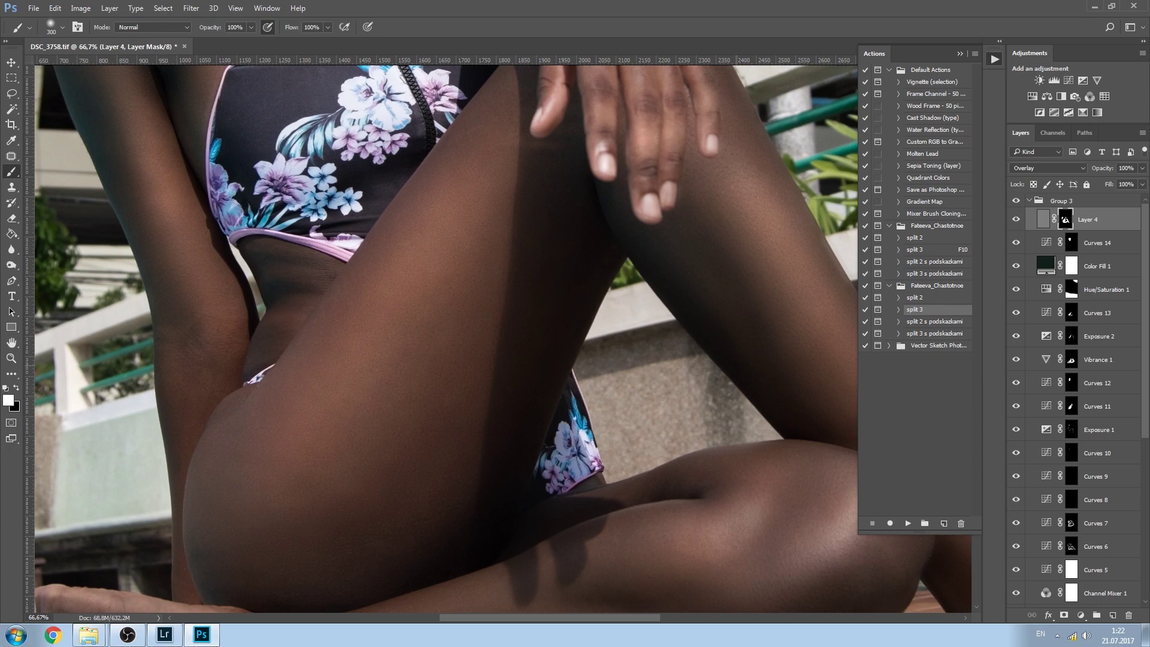
# Add a Curves layer that lifts the RGB midtones from input 120 to output 131, and invert its mask to black.
pyautogui.click(1068, 80)
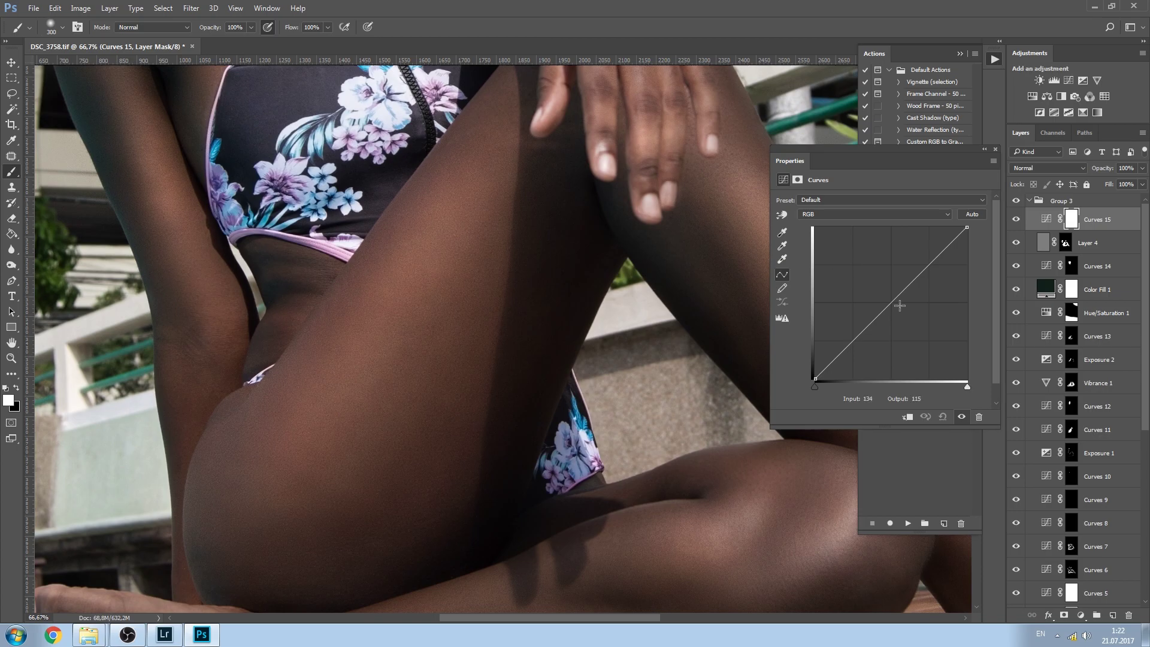
pyautogui.moveTo(887, 306); pyautogui.dragTo(886, 301)
pyautogui.hotkey('ctrl', 'i')
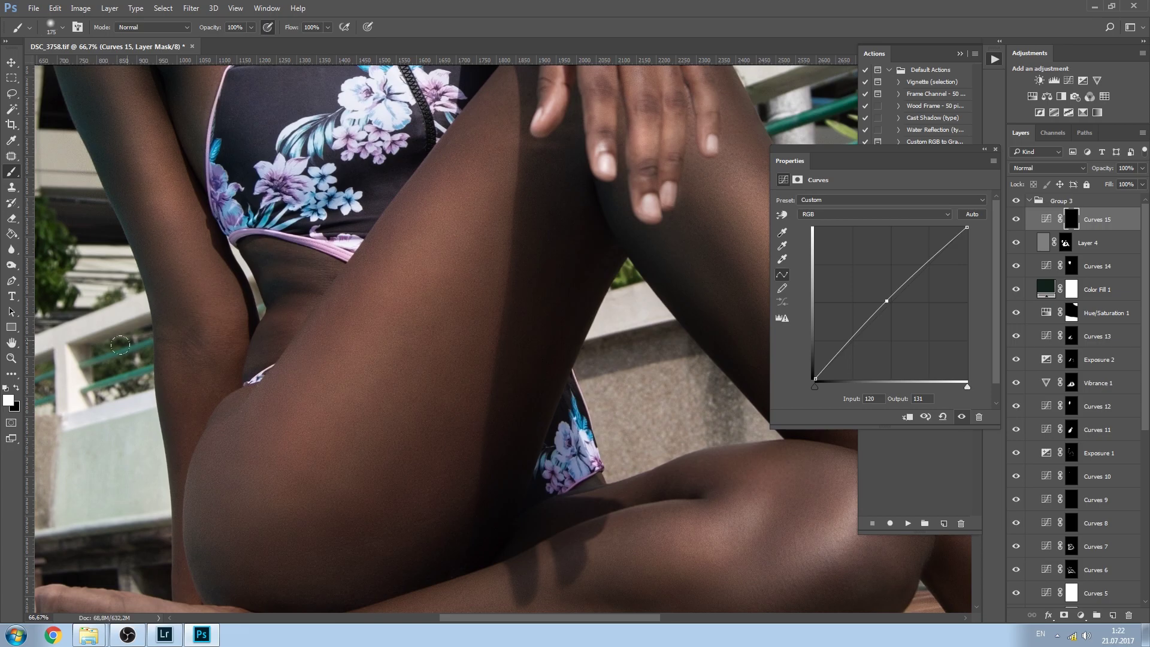
# Lighten darker patches on the thigh through the new Curves mask with a 90 px white brush at 8% flow, and compare the effect.
pyautogui.click(304, 28)
pyautogui.write('8')
pyautogui.press('Return')
pyautogui.press('[')
pyautogui.press('[')
pyautogui.press('[')
pyautogui.press('[')
pyautogui.click(1016, 220)
pyautogui.click(1017, 220)
pyautogui.click(1019, 220)
pyautogui.click(1018, 220)
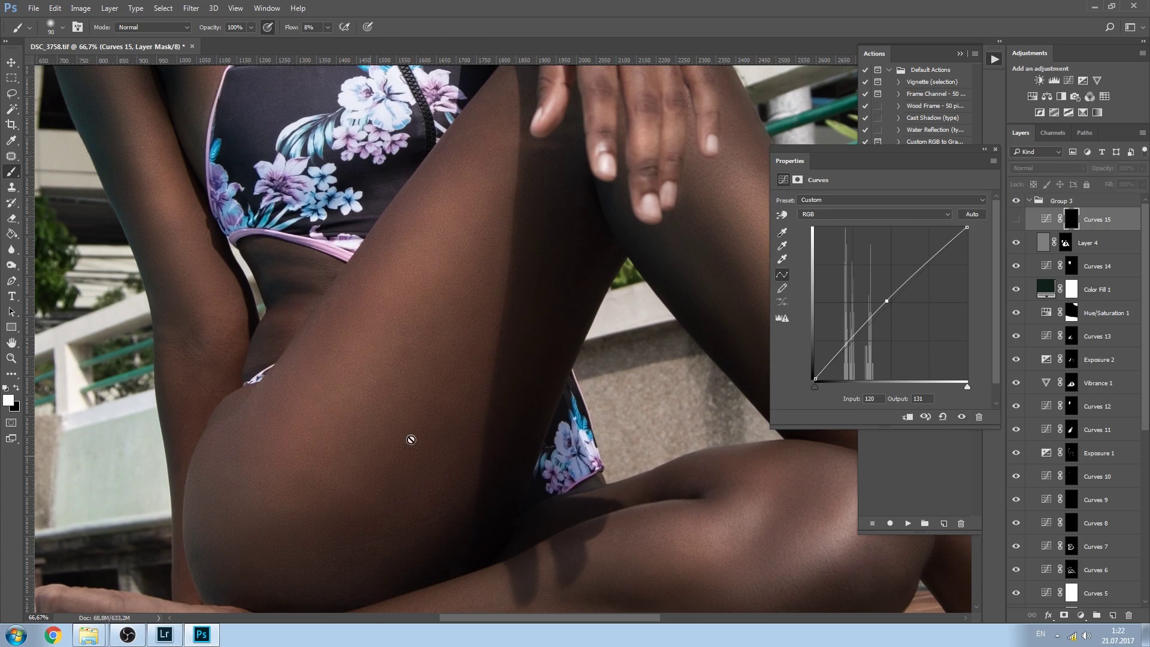
pyautogui.click(1016, 220)
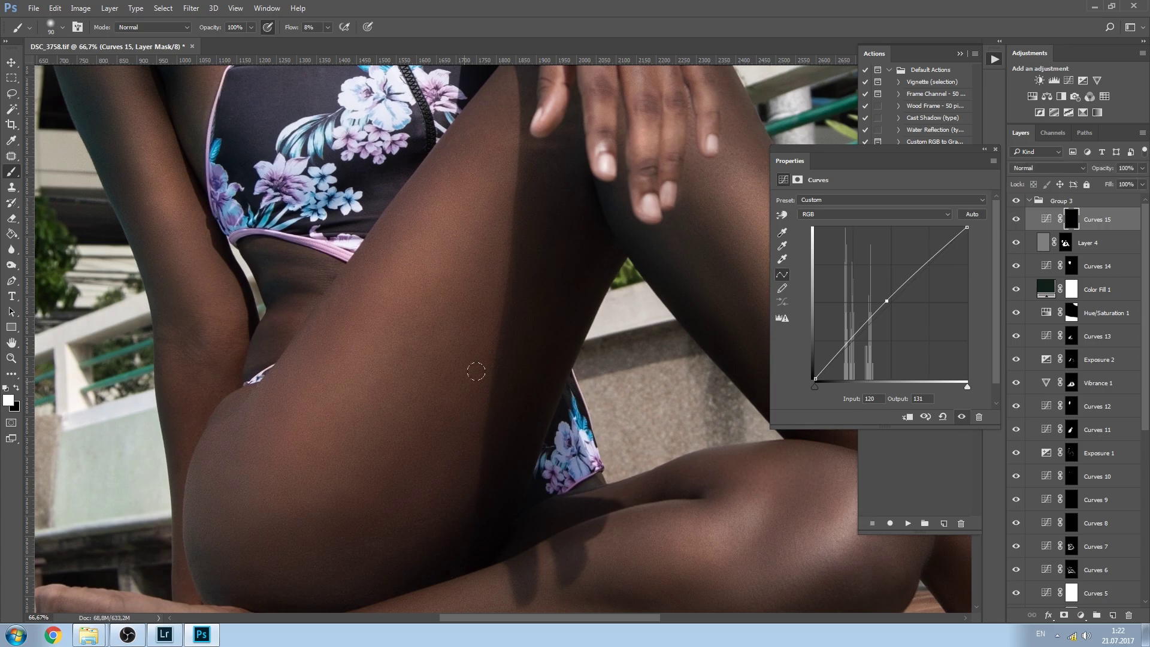
# Refine the lightened skin patches on the Curves mask with a 60 px brush at 5% flow, and compare before and after.
pyautogui.press('[')
pyautogui.press('[')
pyautogui.press('[')
pyautogui.press('[')
pyautogui.press('[')
pyautogui.moveTo(294, 29); pyautogui.dragTo(290, 29)
pyautogui.click(1018, 221)
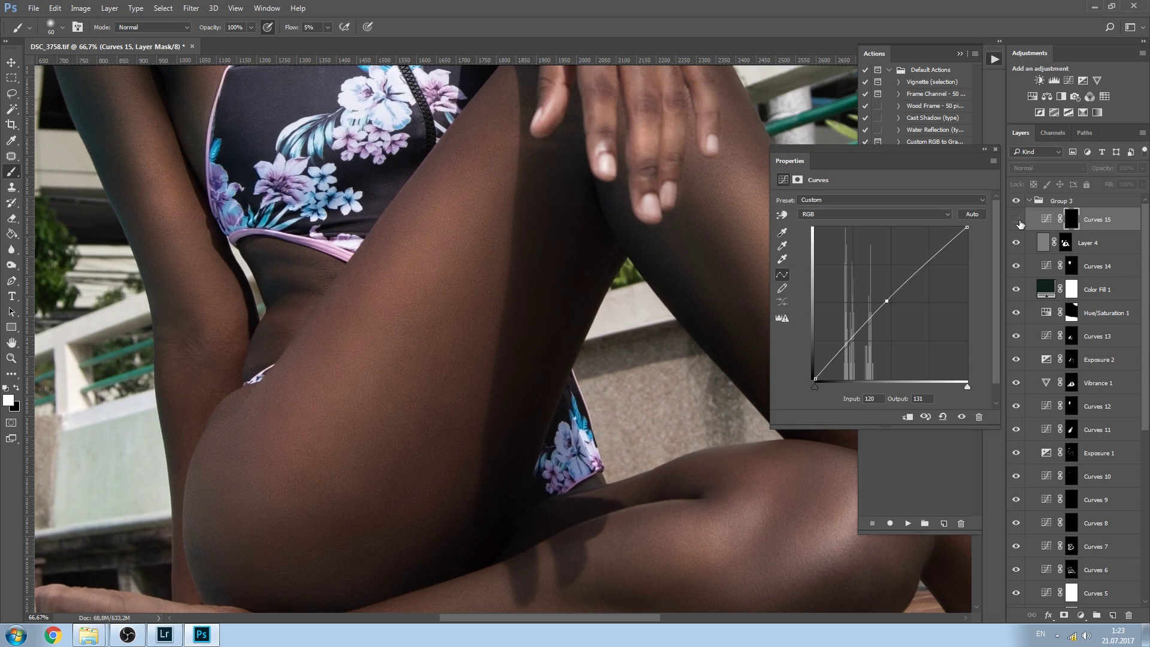
pyautogui.click(1018, 220)
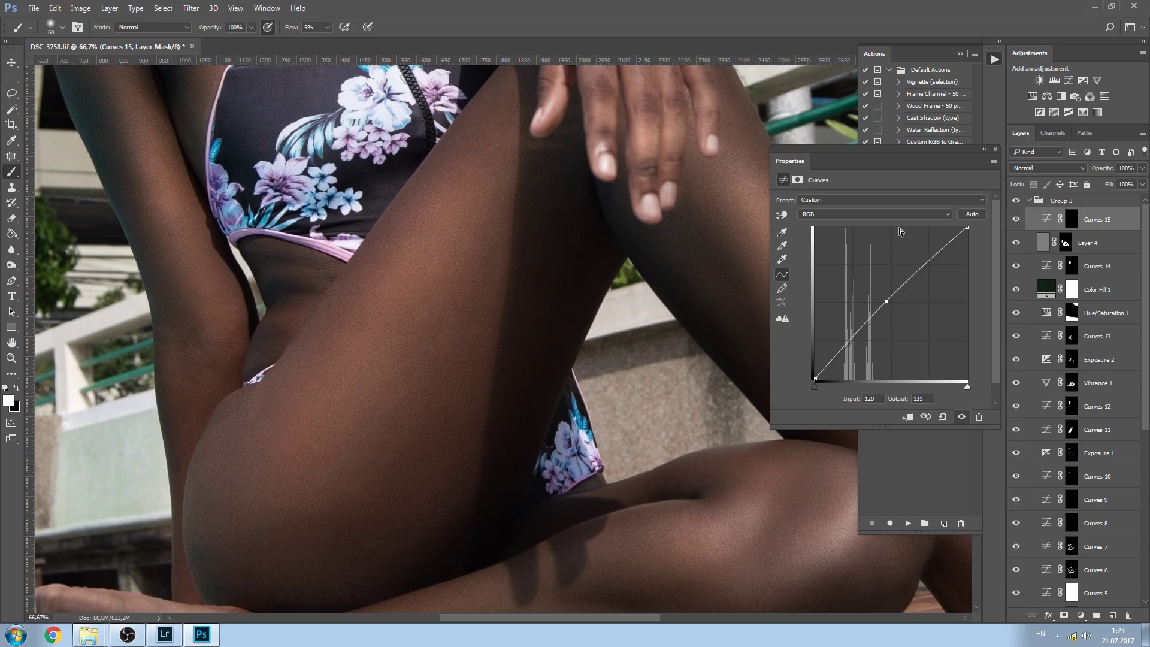
pyautogui.click(993, 149)
# Add another Curves layer that lowers the Red channel from input 130 to output 123, and invert its mask to black.
pyautogui.click(1069, 80)
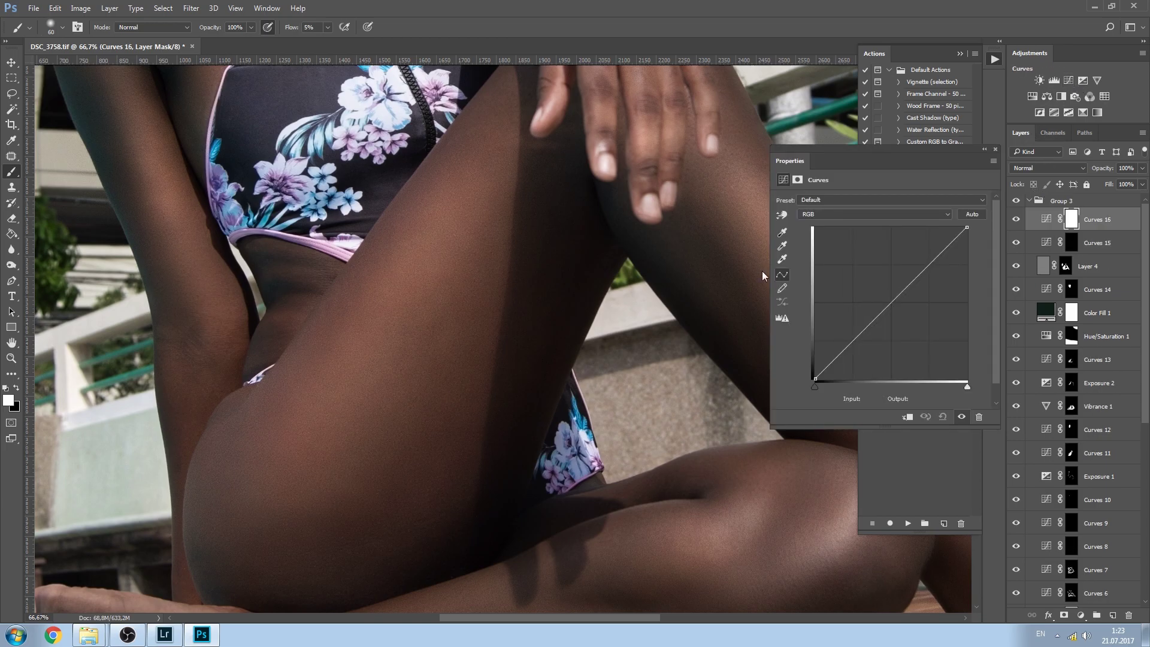
pyautogui.click(872, 214)
pyautogui.click(816, 237)
pyautogui.click(892, 305)
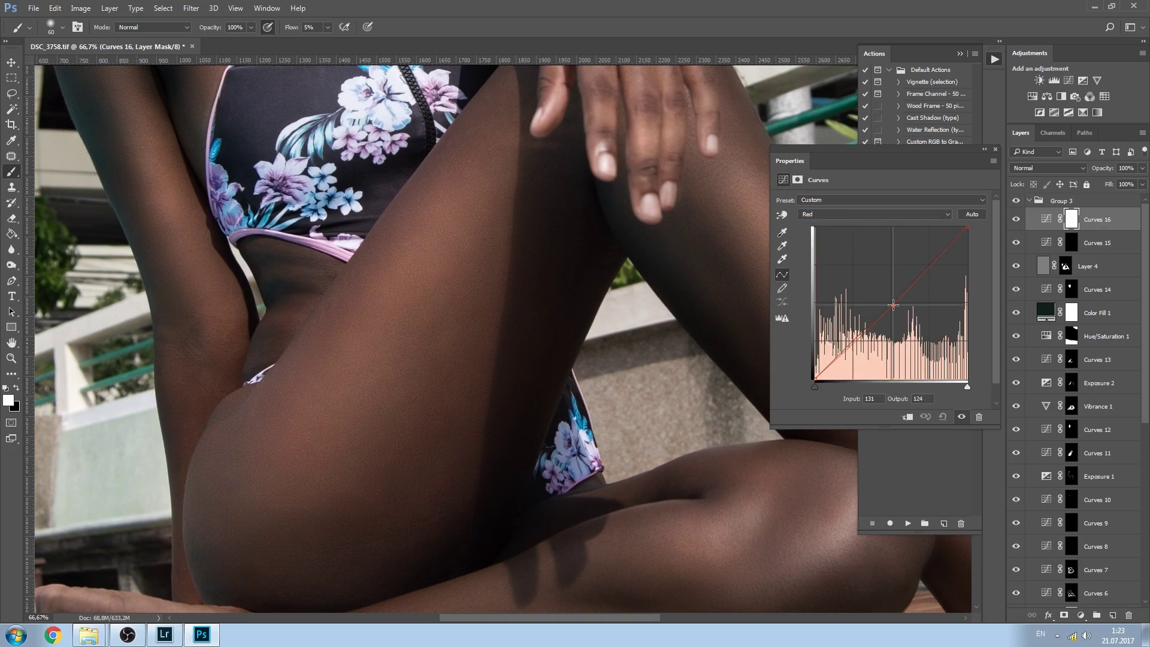
pyautogui.moveTo(893, 305)
pyautogui.mouseDown()
pyautogui.moveTo(903, 310)
pyautogui.moveTo(892, 305)
pyautogui.mouseUp()
pyautogui.hotkey('ctrl', 'i')
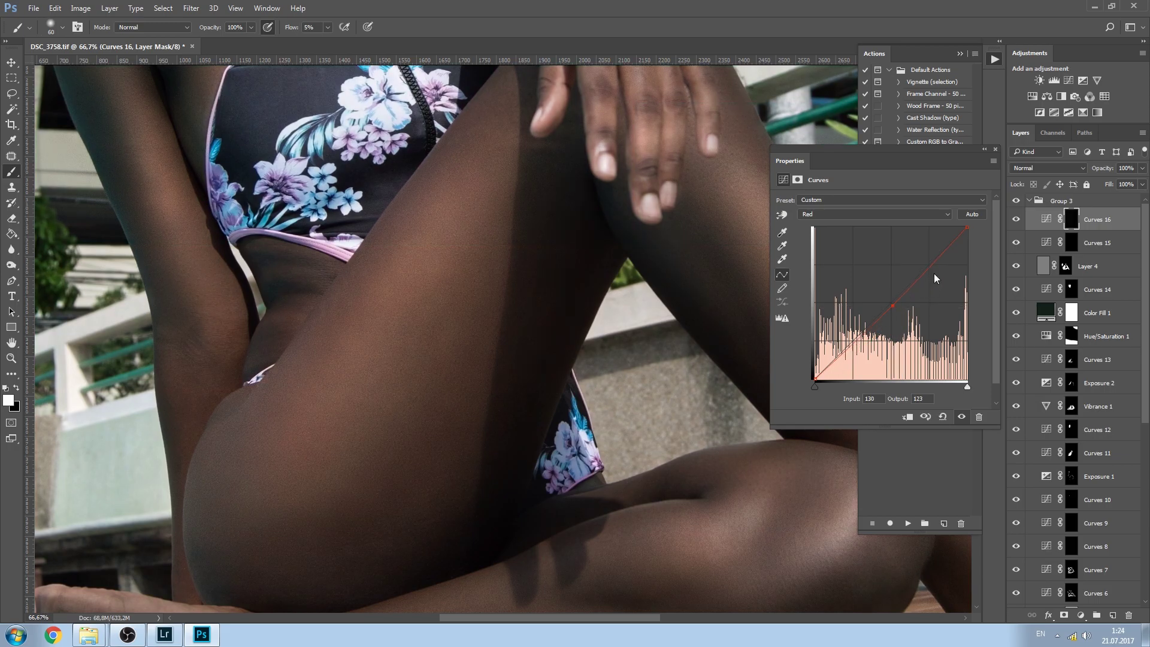
# Paint the red-reducing Curves mask over reddish thigh skin with a 150 px white brush at 18% flow, and review the whole image.
pyautogui.click(994, 151)
pyautogui.press(']')
pyautogui.press(']')
pyautogui.press(']')
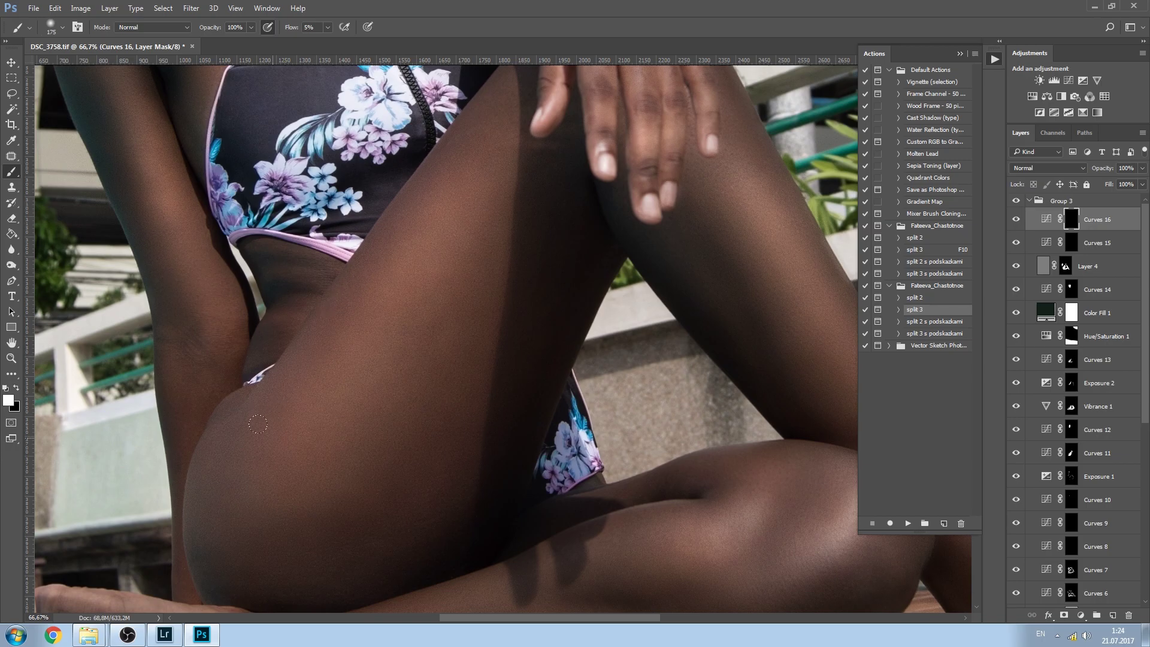
pyautogui.moveTo(291, 28); pyautogui.dragTo(300, 27)
pyautogui.hotkey('ctrl', '-')
pyautogui.hotkey('ctrl', '-')
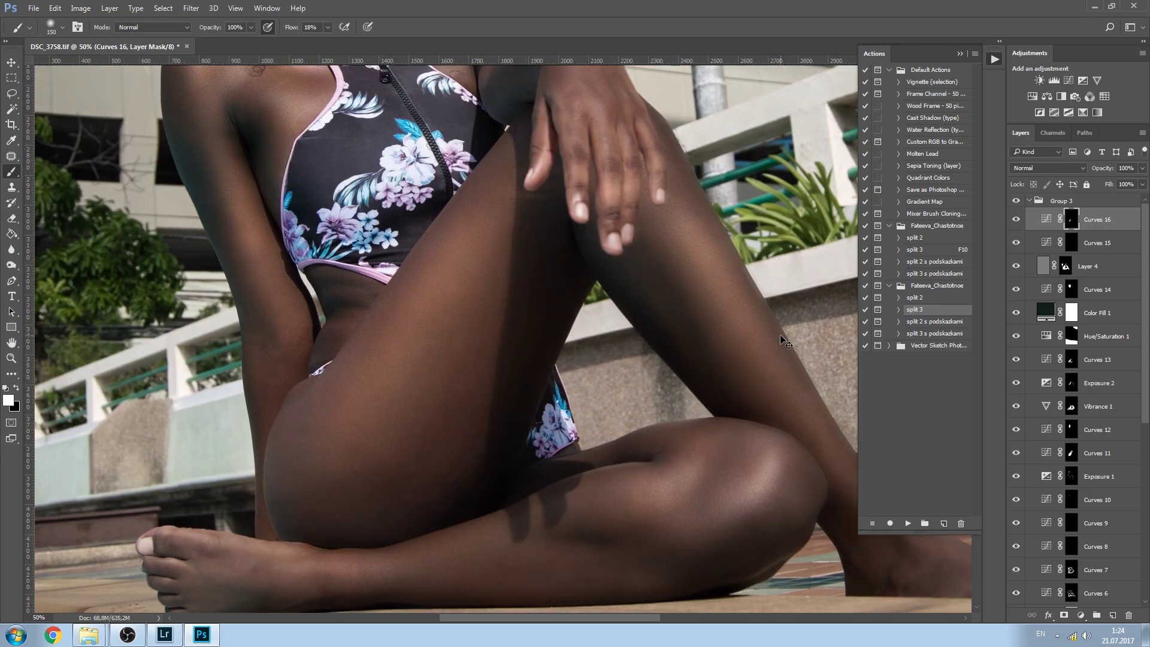
pyautogui.hotkey('ctrl', '-')
pyautogui.hotkey('ctrl', '-')
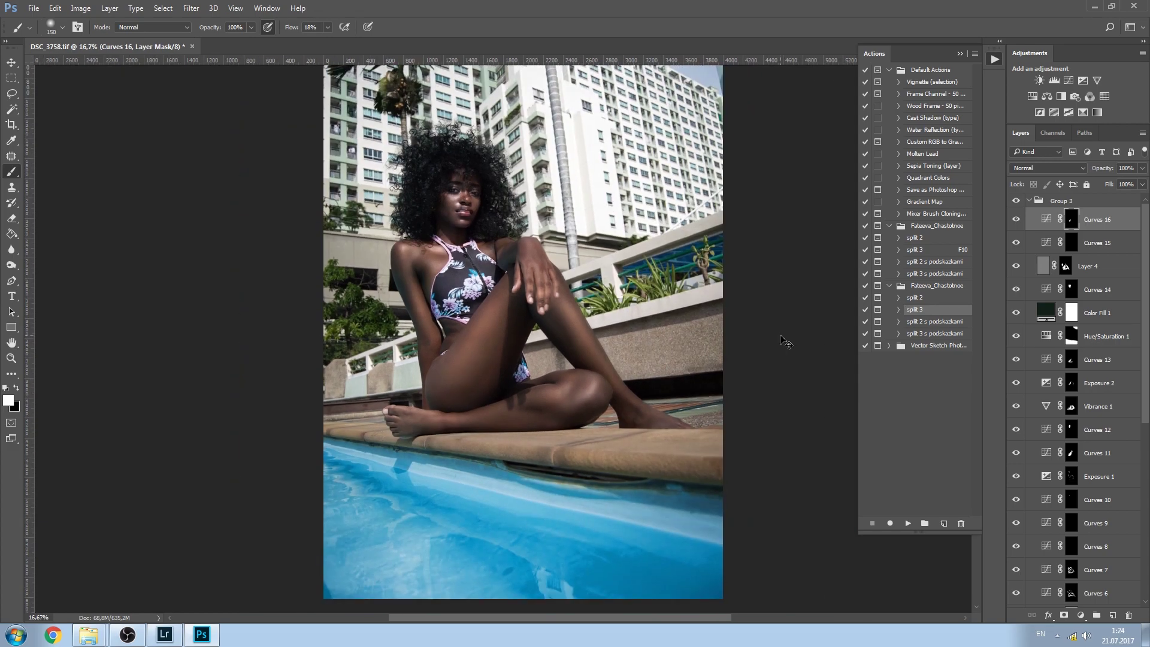
# Compare the whole image with the Group 3 adjustments hidden and shown, and check it at smaller and larger magnifications.
pyautogui.hotkey('ctrl', '-')
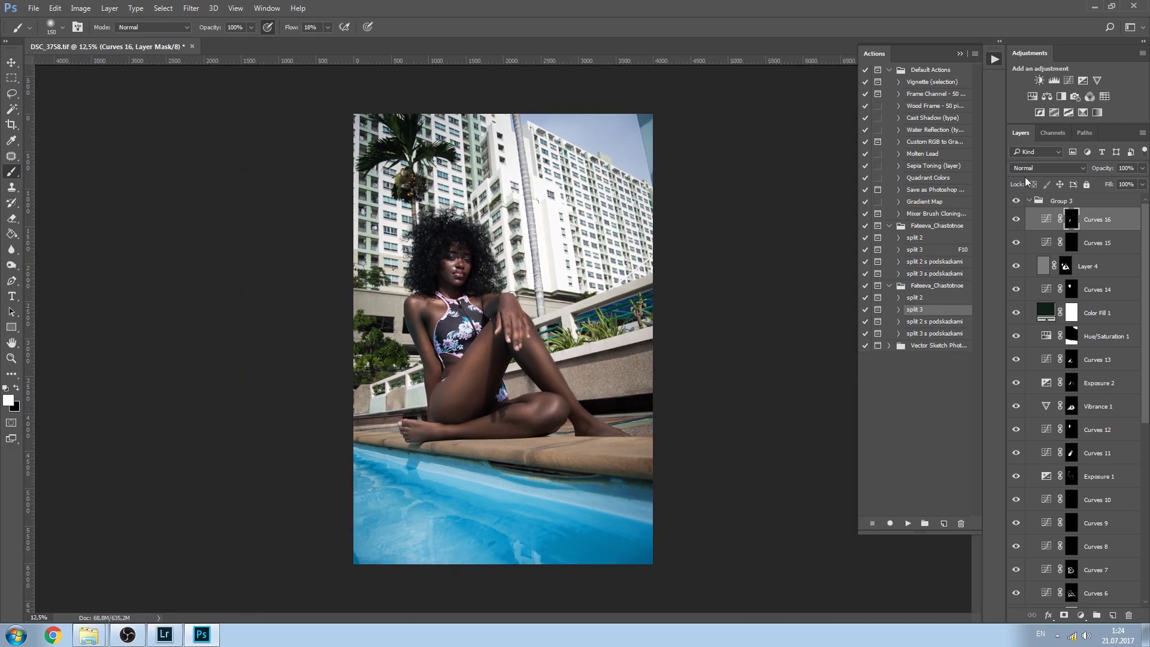
pyautogui.click(1016, 201)
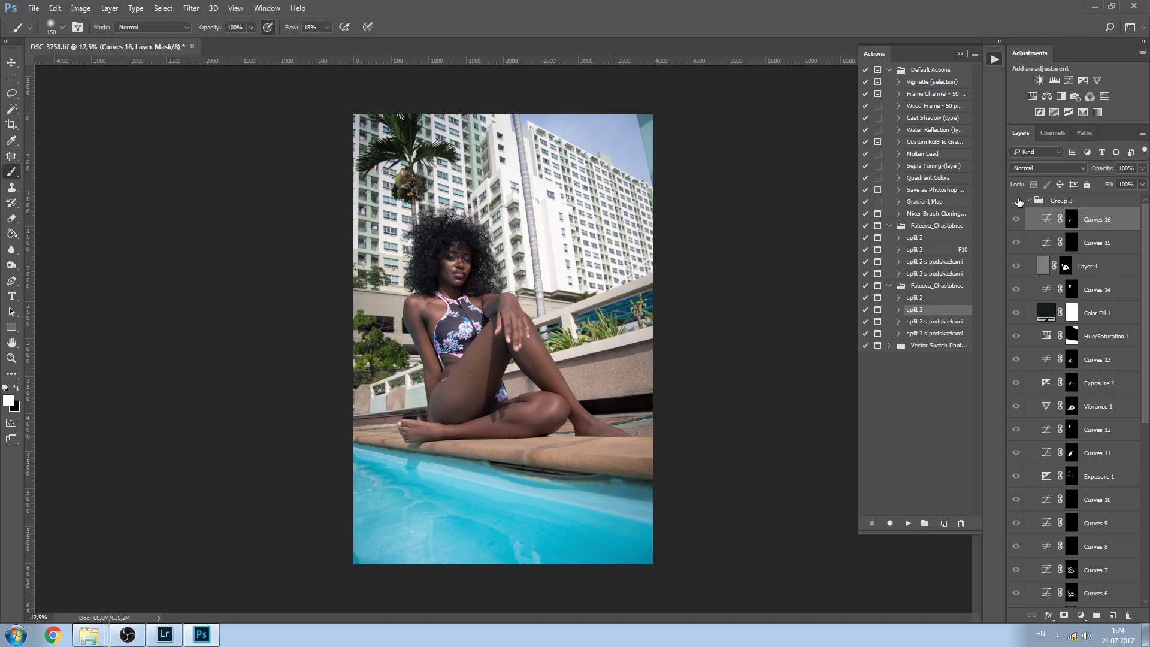
pyautogui.click(1016, 201)
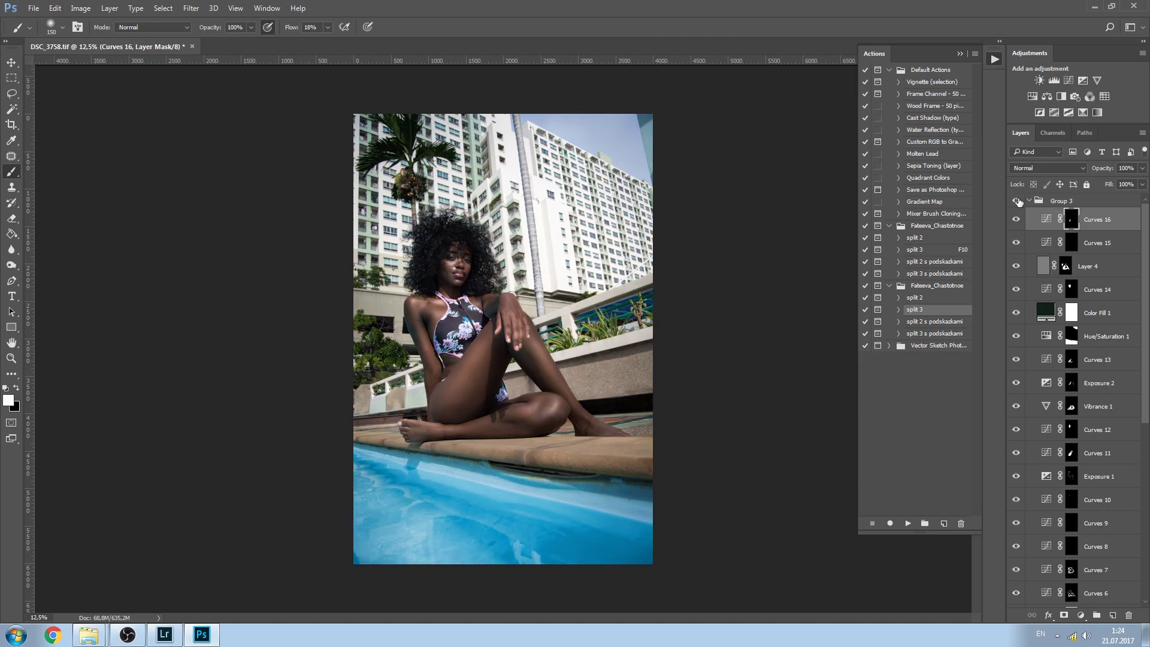
pyautogui.click(1017, 201)
pyautogui.click(1017, 201)
pyautogui.click(1017, 201)
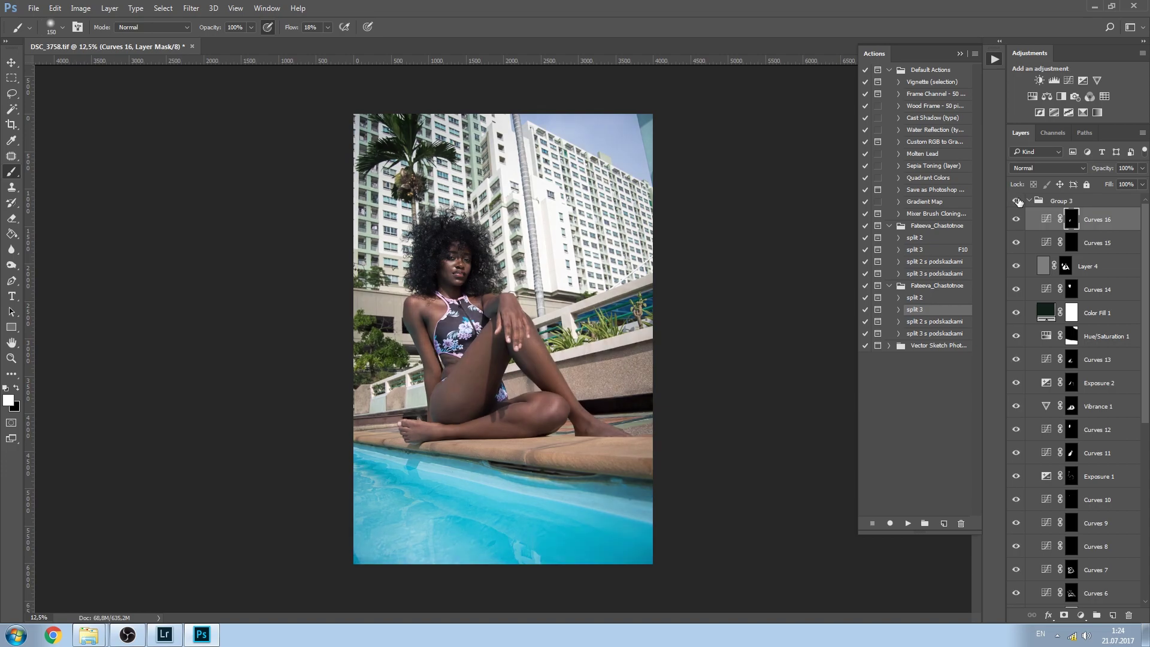
pyautogui.click(1017, 201)
pyautogui.click(1017, 201)
pyautogui.click(1016, 201)
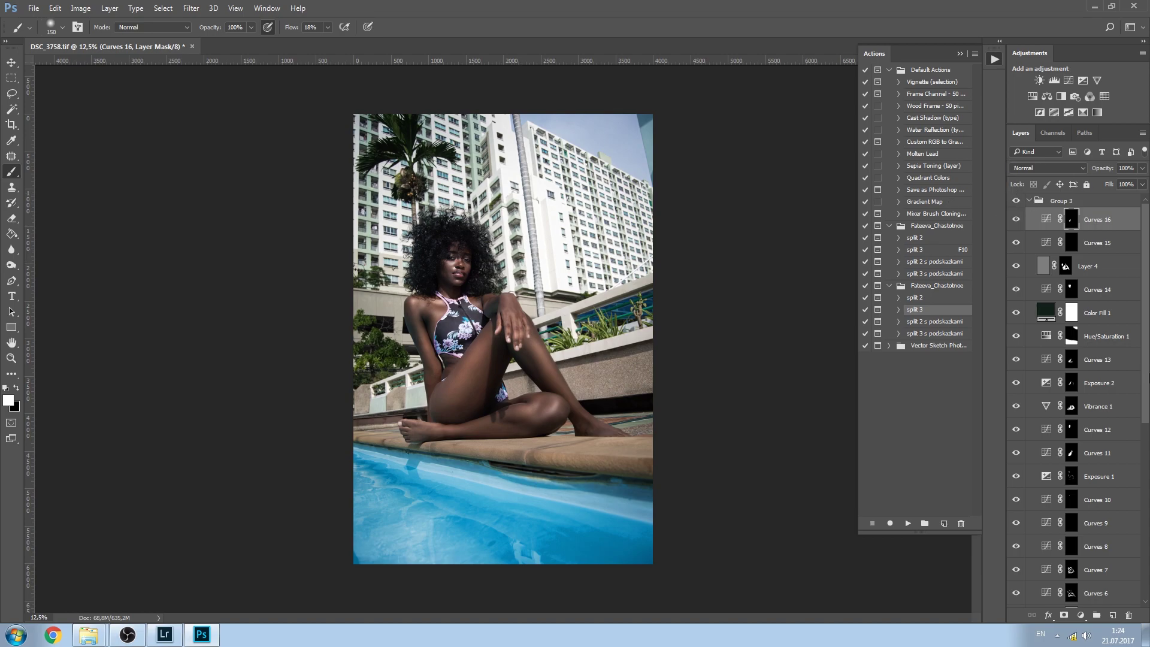
pyautogui.hotkey('ctrl', '-')
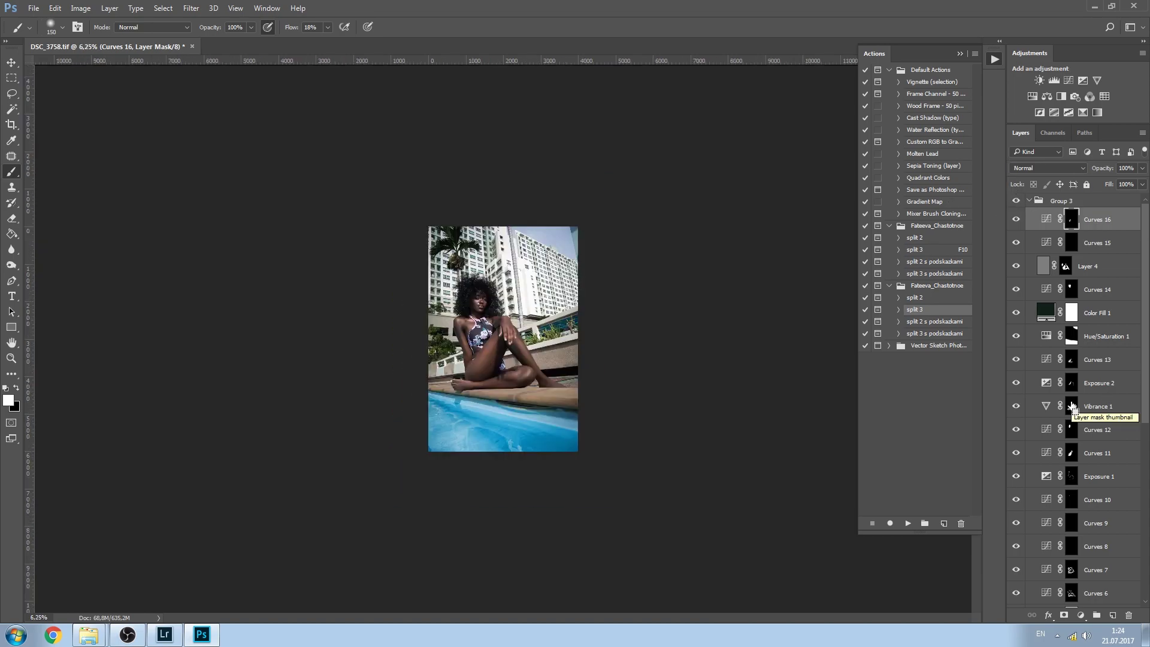
pyautogui.hotkey('ctrl', '+')
pyautogui.hotkey('ctrl', '+')
pyautogui.hotkey('ctrl', '+')
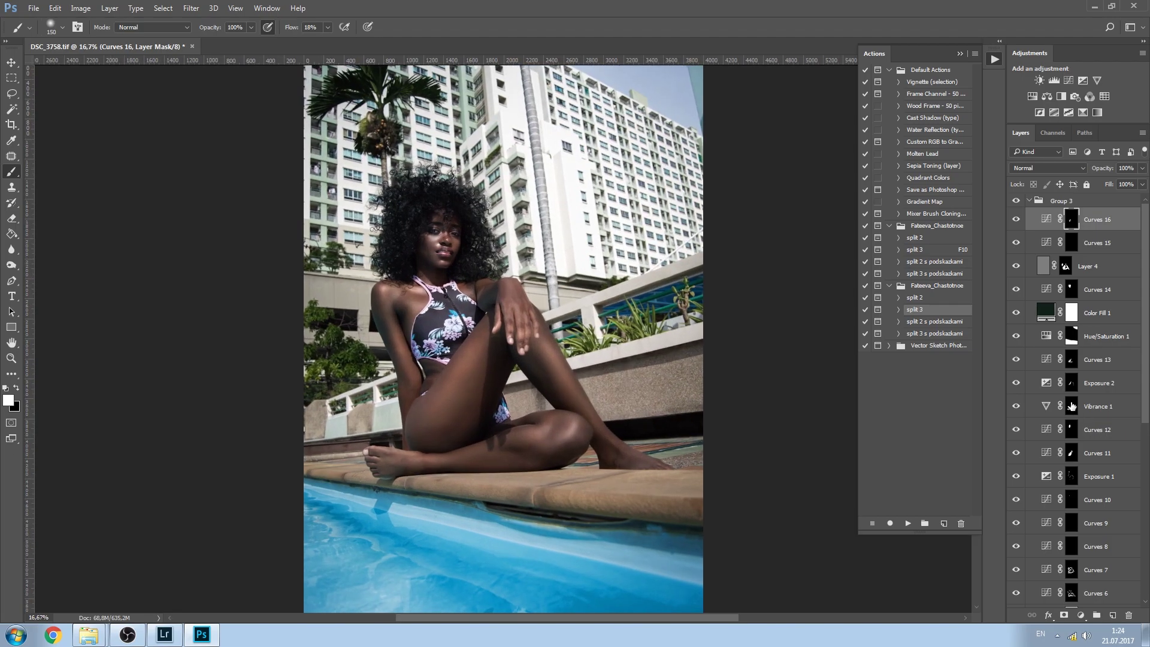
# Add a Levels adjustment with midtones 1.09 and white input 239, and compare its effect on the whole image.
pyautogui.click(1054, 81)
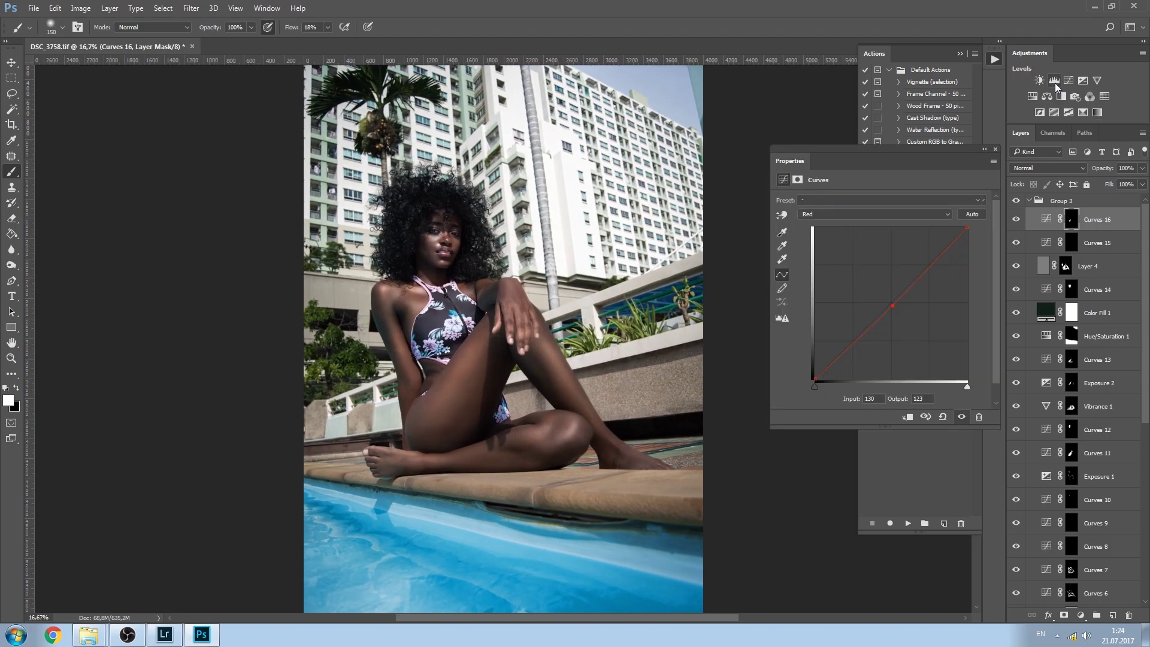
pyautogui.moveTo(964, 284); pyautogui.dragTo(955, 287)
pyautogui.moveTo(812, 284); pyautogui.dragTo(879, 287)
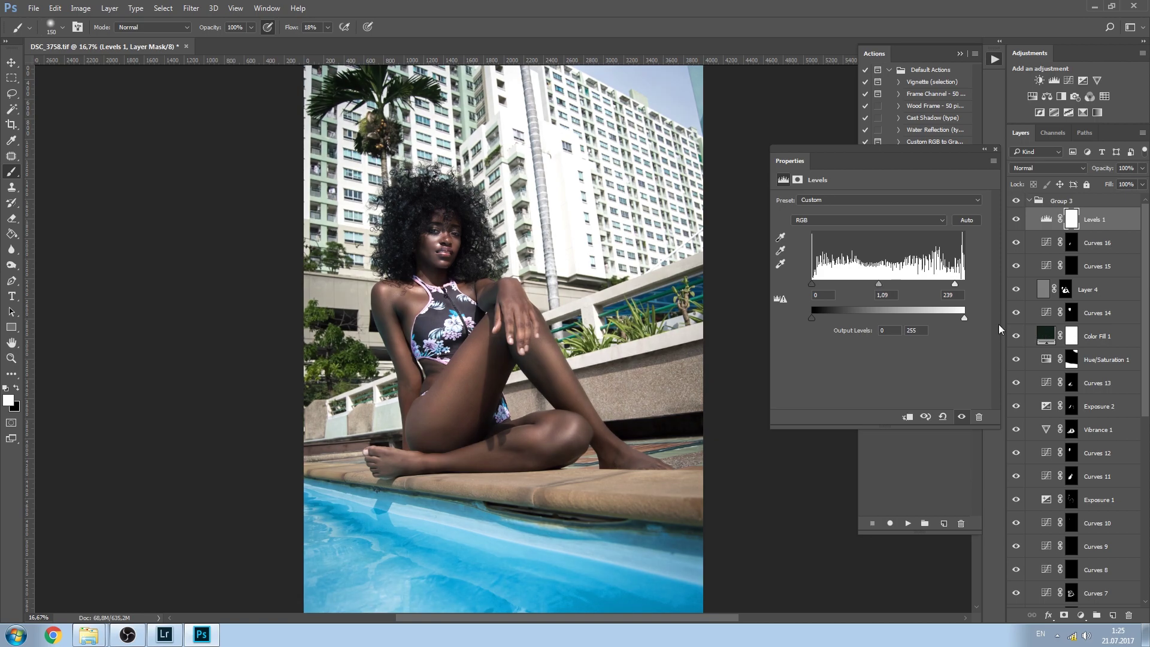
pyautogui.click(994, 150)
pyautogui.click(1016, 219)
pyautogui.click(1016, 220)
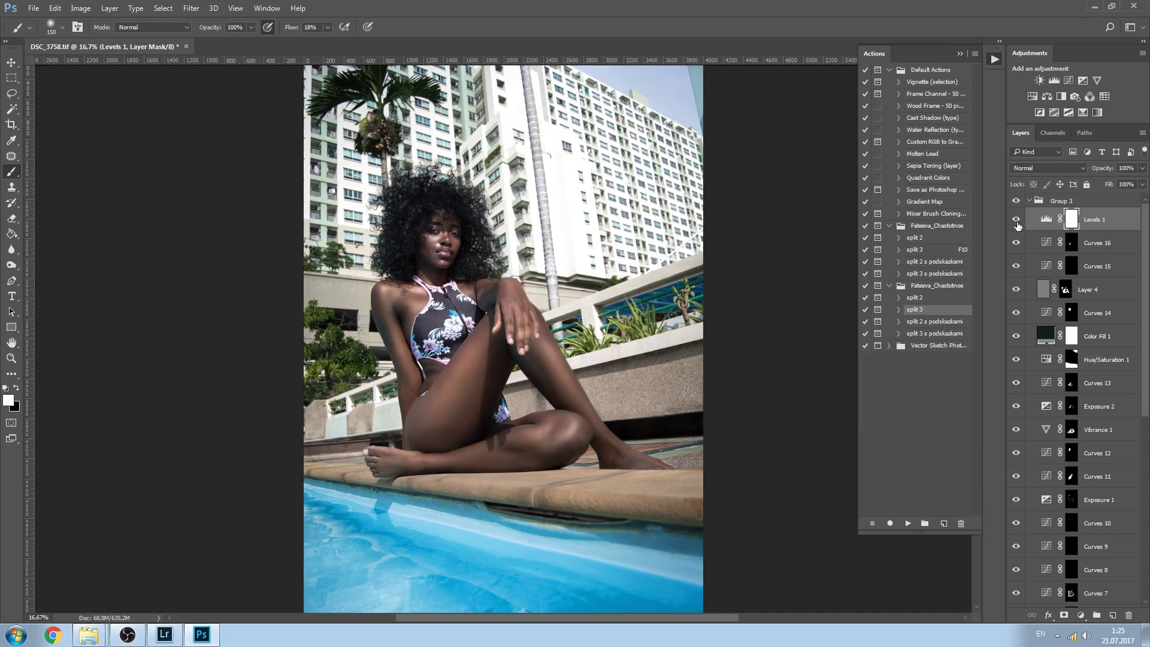
pyautogui.hotkey('ctrl', '-')
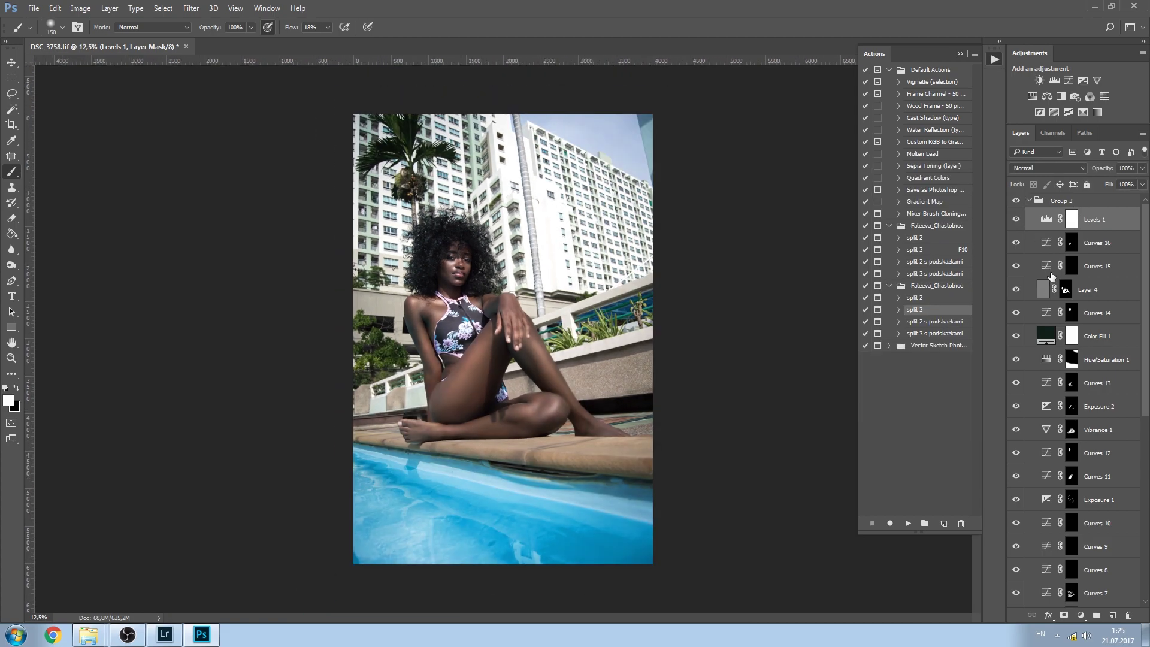
# Soften the Levels adjustment by setting midtones to 1.03 and the white input to 253.
pyautogui.doubleClick(1045, 219)
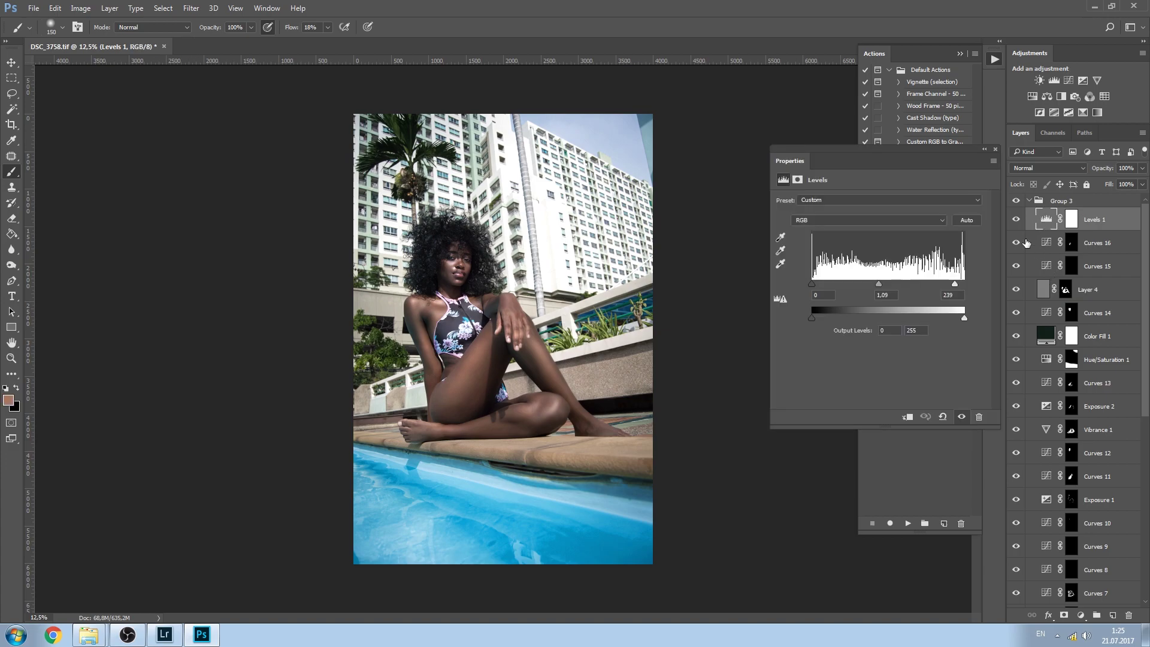
pyautogui.moveTo(878, 285); pyautogui.dragTo(881, 283)
pyautogui.moveTo(951, 285); pyautogui.dragTo(963, 285)
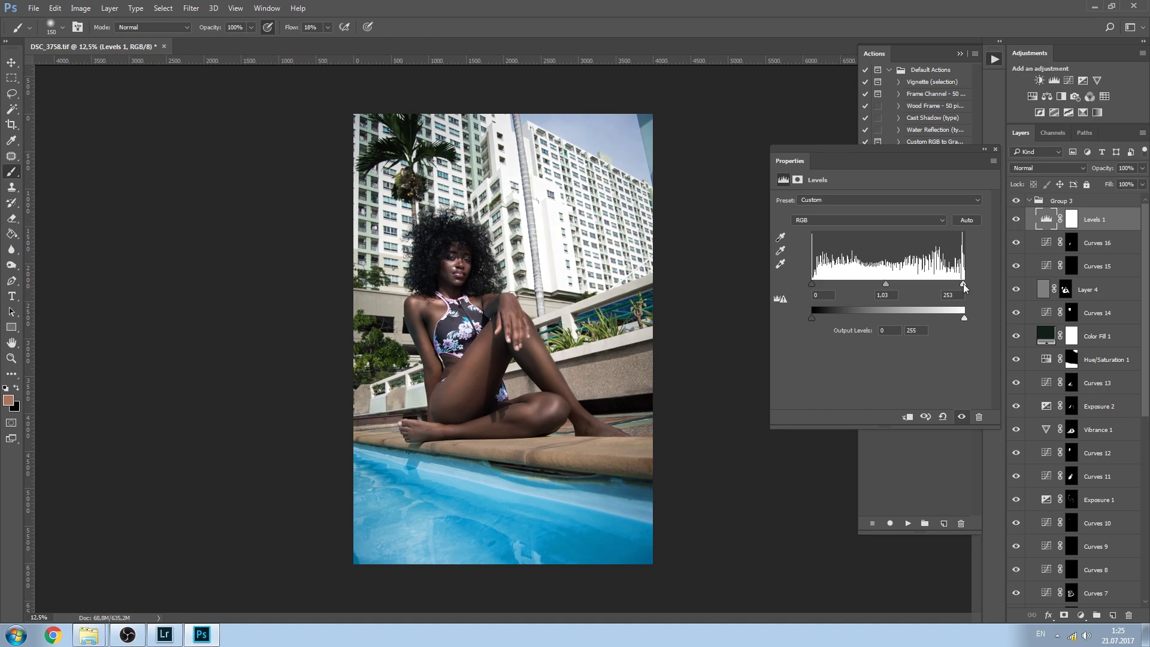
pyautogui.click(995, 150)
# Compare the image repeatedly with the Group 3 adjustments hidden and shown.
pyautogui.click(1015, 202)
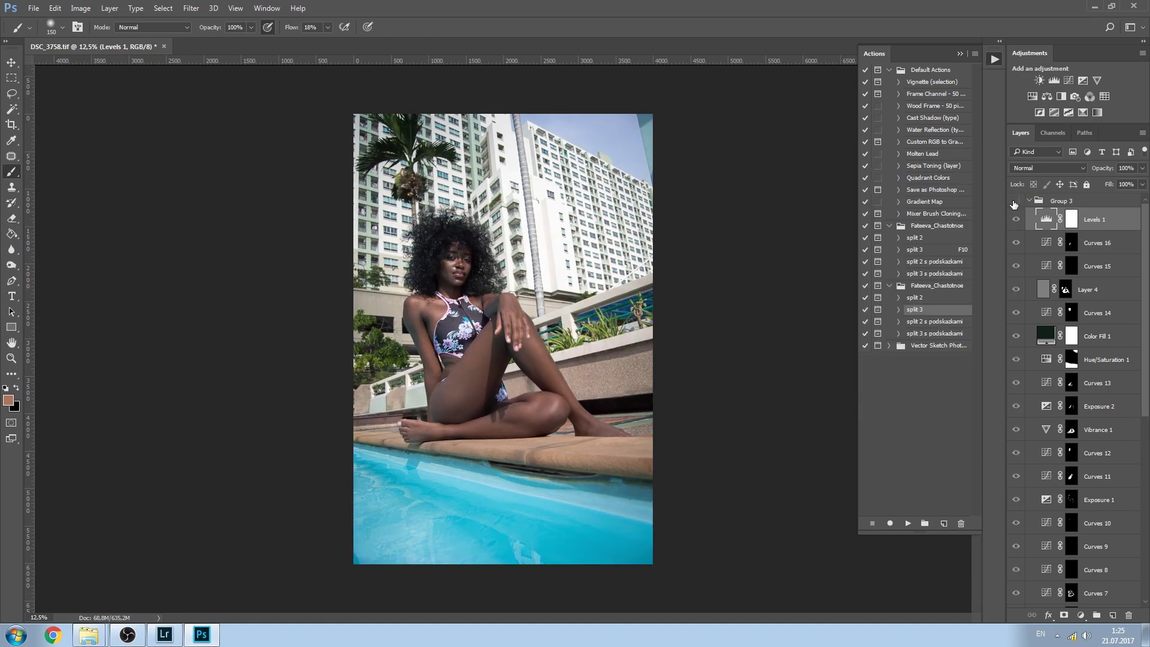
pyautogui.click(1013, 205)
pyautogui.click(1013, 205)
pyautogui.click(1013, 205)
pyautogui.click(1013, 205)
pyautogui.click(1013, 205)
pyautogui.click(1013, 205)
pyautogui.click(1013, 204)
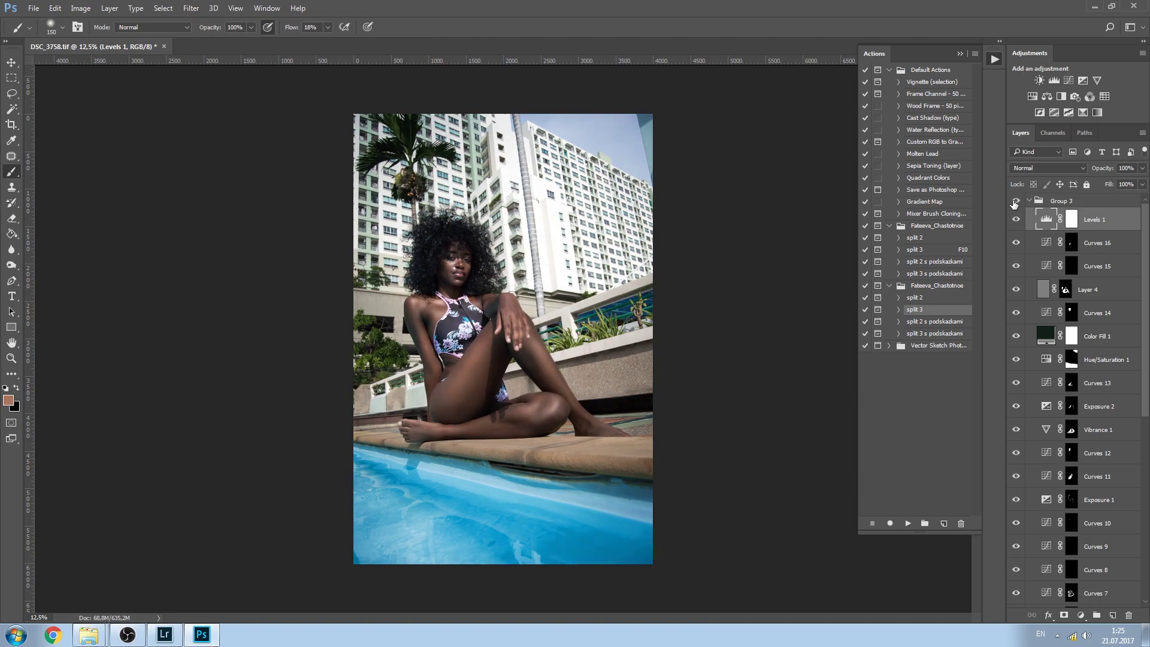
pyautogui.click(1013, 204)
pyautogui.click(1013, 205)
# Check the effect of the Exposure 2 layer and slightly lower its opacity.
pyautogui.scroll(-2, 1087, 358)
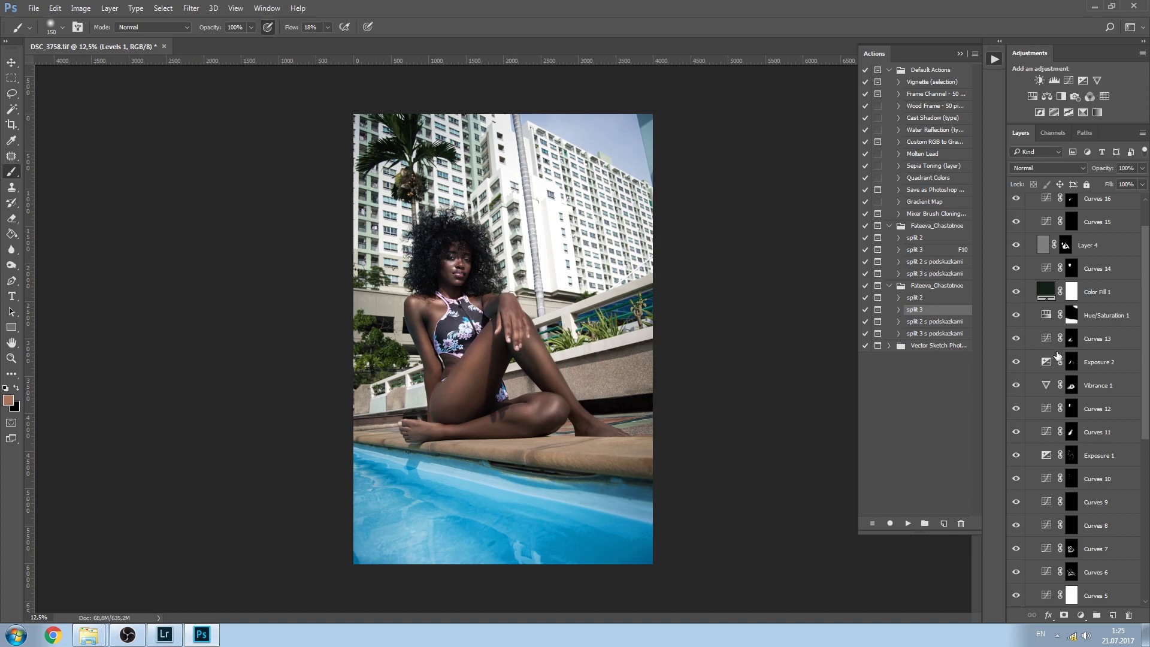
pyautogui.click(1016, 362)
pyautogui.click(1016, 362)
pyautogui.click(1016, 361)
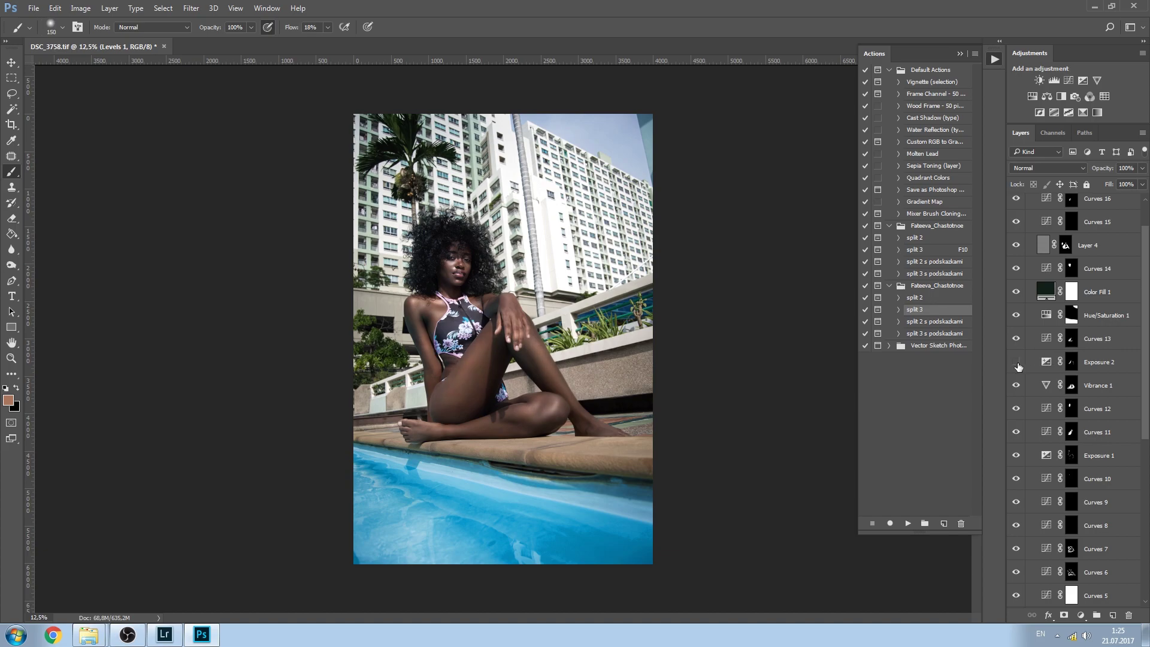
pyautogui.click(1016, 362)
pyautogui.click(1045, 363)
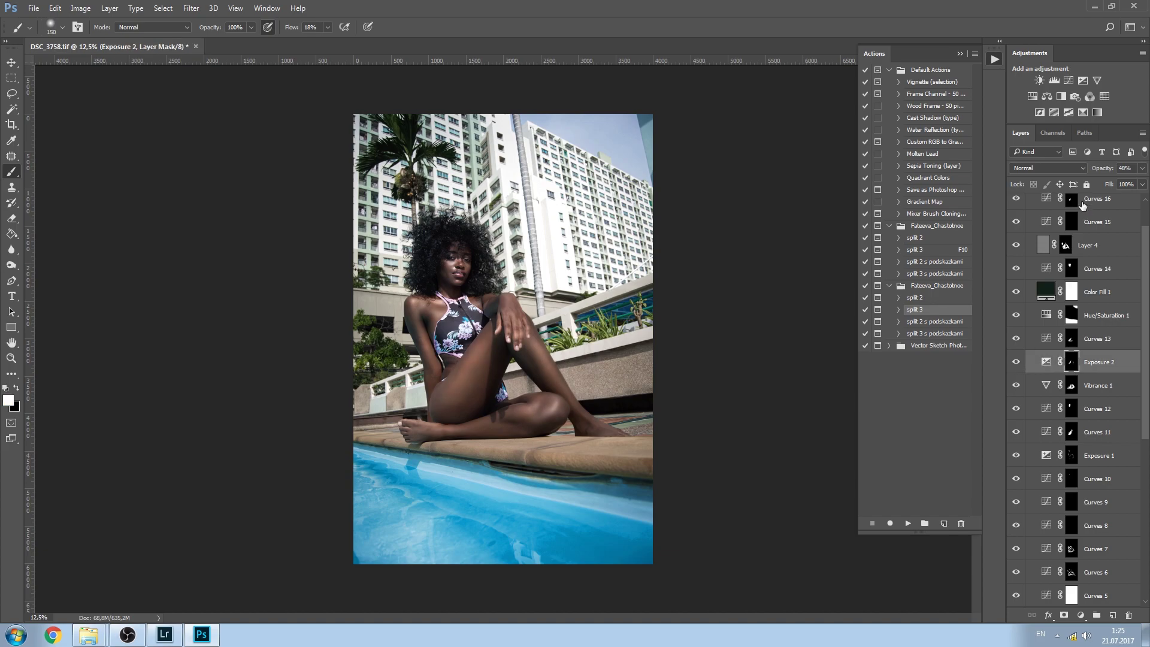
pyautogui.moveTo(1097, 174); pyautogui.dragTo(1090, 173)
# Check the effect of the Exposure 1 layer, select its mask, and set the brush to 150 px at 12% flow.
pyautogui.click(1016, 433)
pyautogui.click(1015, 456)
pyautogui.click(1015, 456)
pyautogui.click(1016, 456)
pyautogui.click(1016, 456)
pyautogui.click(1073, 456)
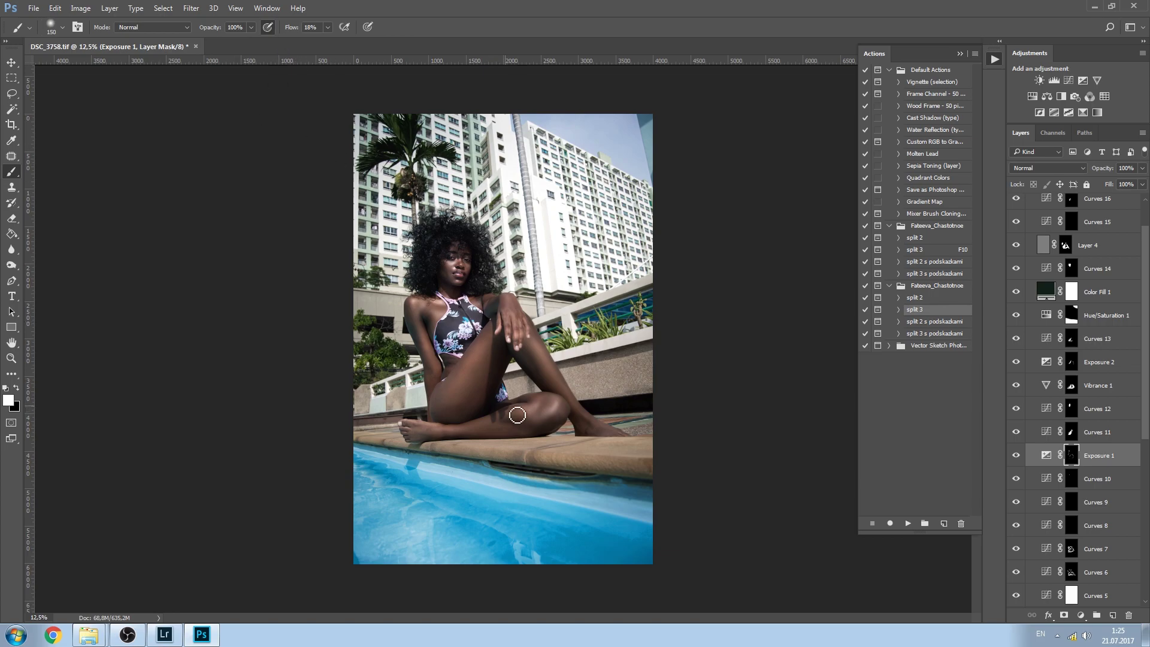
pyautogui.press('[')
pyautogui.press('[')
pyautogui.moveTo(288, 28); pyautogui.dragTo(284, 29)
pyautogui.hotkey('ctrl', '+')
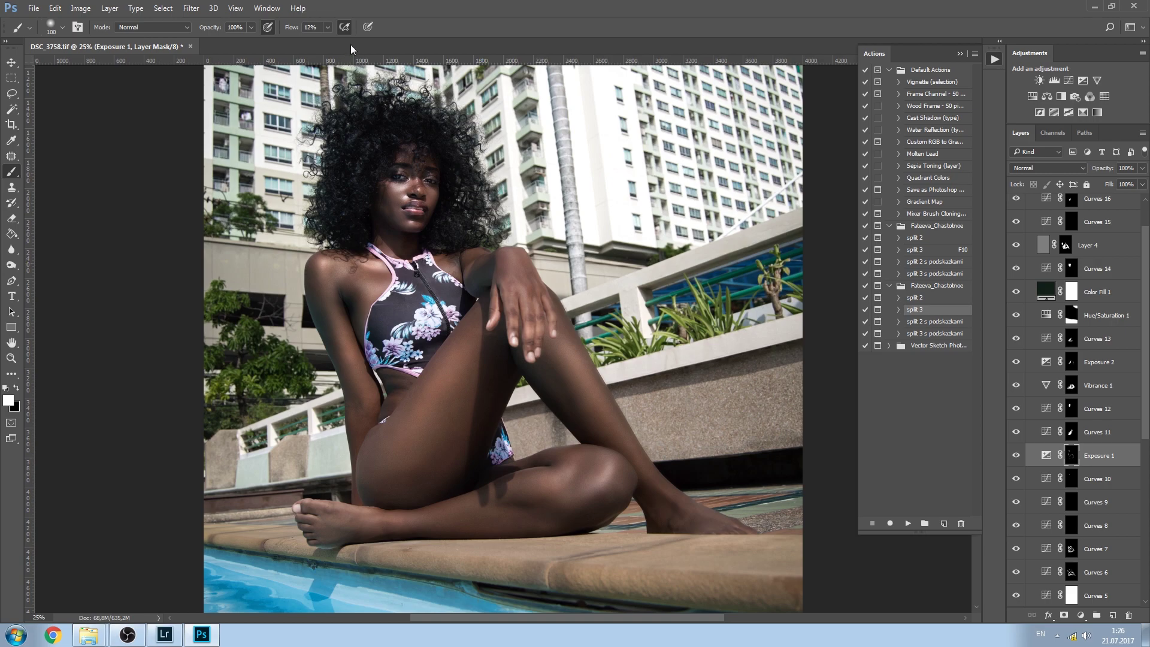
pyautogui.press(']')
pyautogui.press(']')
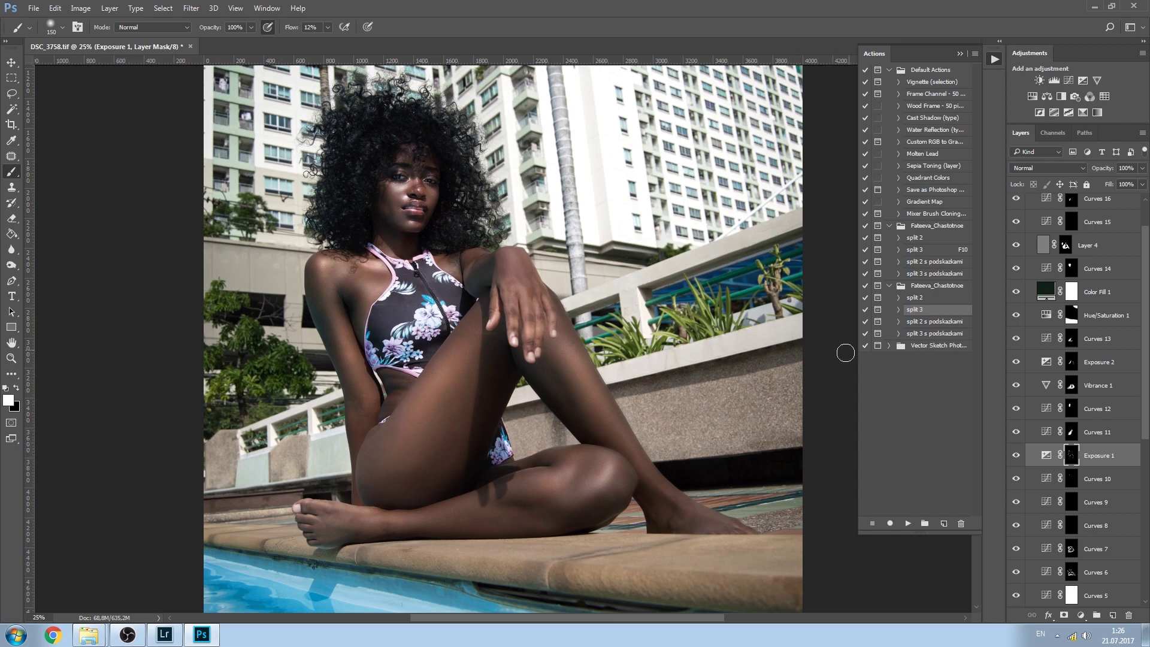
# Examine the figure close up and in full view, and compare the image with and without the Group 3 adjustments.
pyautogui.hotkey('ctrl', '-')
pyautogui.hotkey('ctrl', '-')
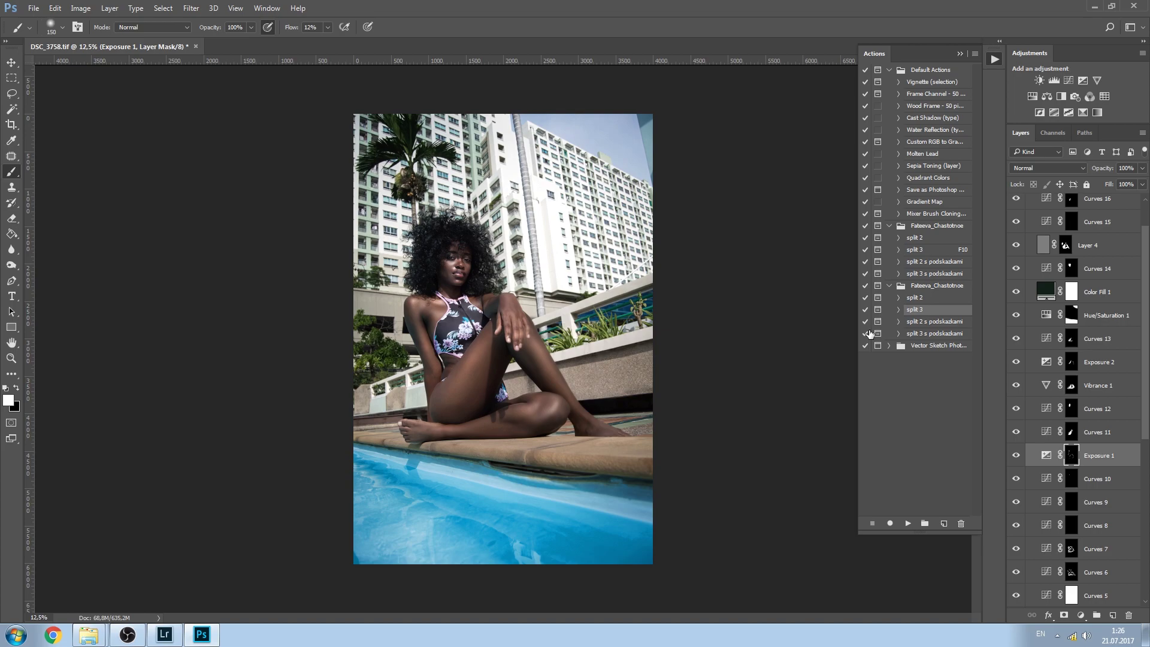
pyautogui.hotkey('ctrl', '+')
pyautogui.hotkey('ctrl', '+')
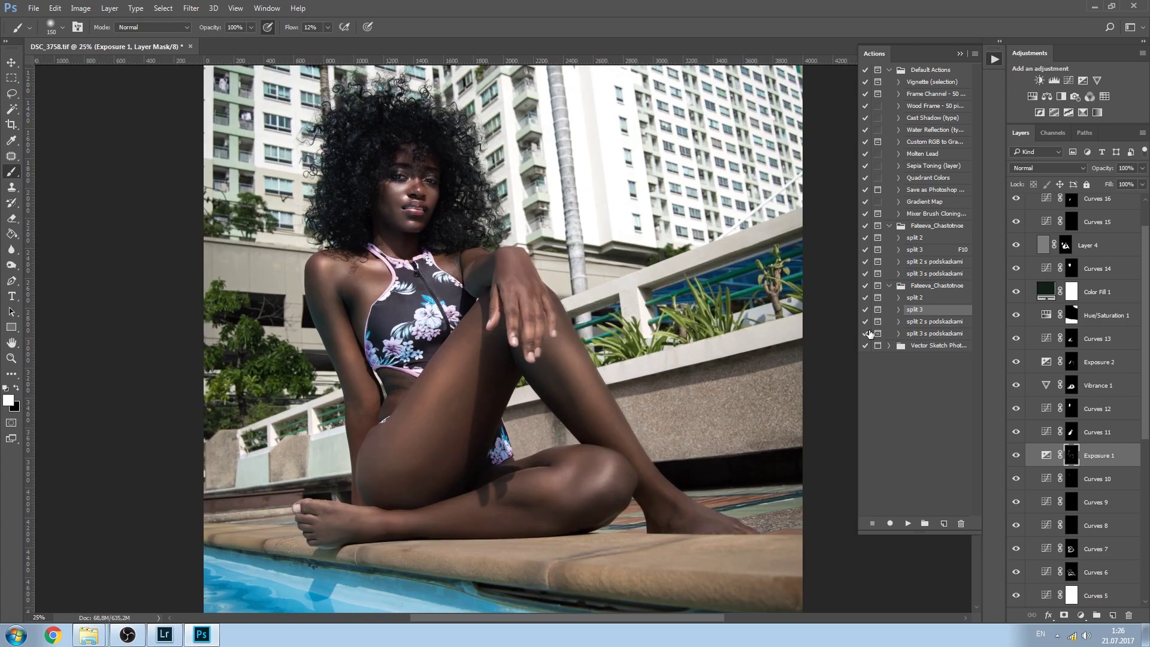
pyautogui.hotkey('ctrl', '+')
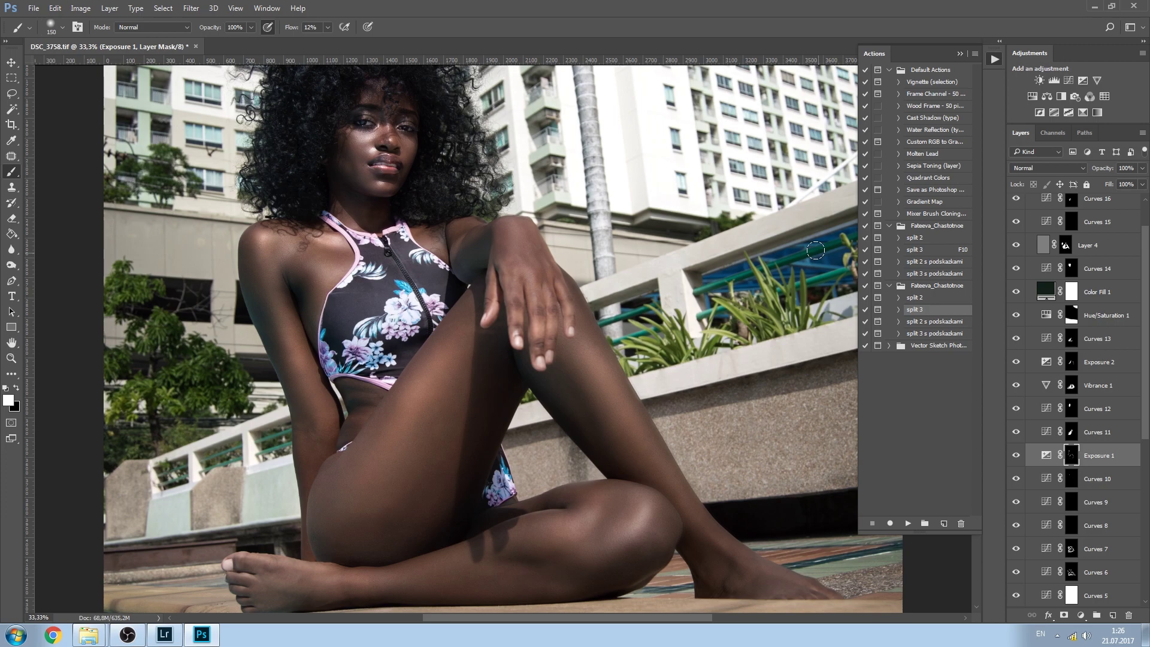
pyautogui.hotkey('ctrl', '-')
pyautogui.hotkey('ctrl', '-')
pyautogui.hotkey('ctrl', '-')
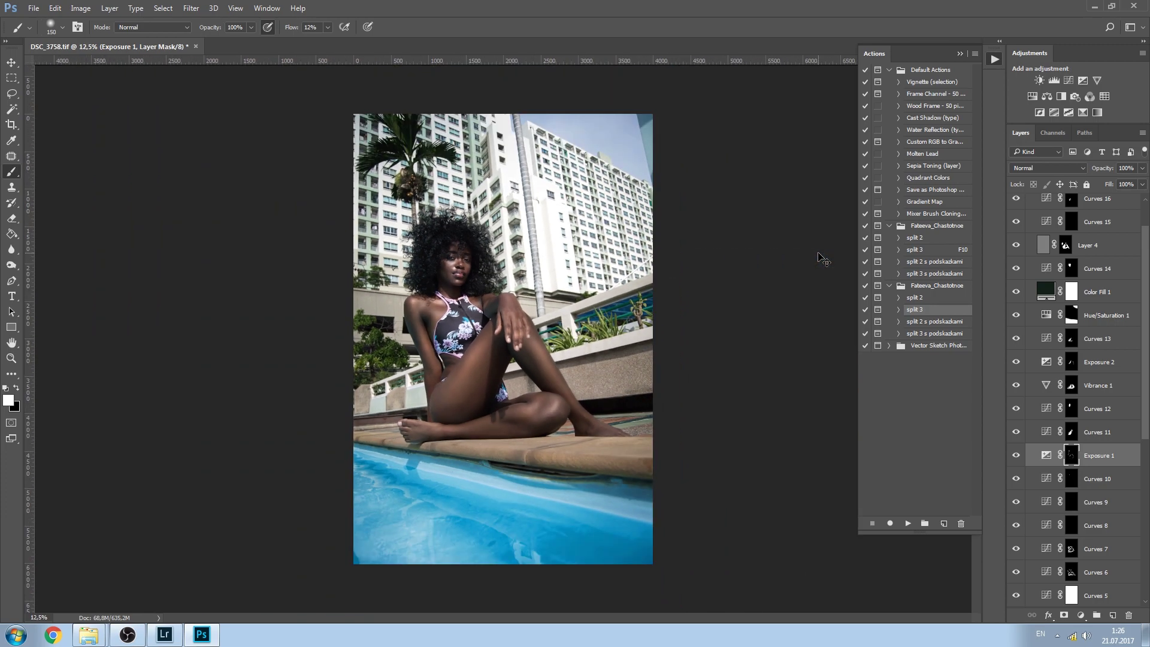
pyautogui.hotkey('ctrl', '-')
pyautogui.hotkey('ctrl', '+')
pyautogui.scroll(2, 1148, 208)
pyautogui.click(1016, 202)
pyautogui.click(1016, 202)
pyautogui.click(1016, 202)
pyautogui.click(1017, 203)
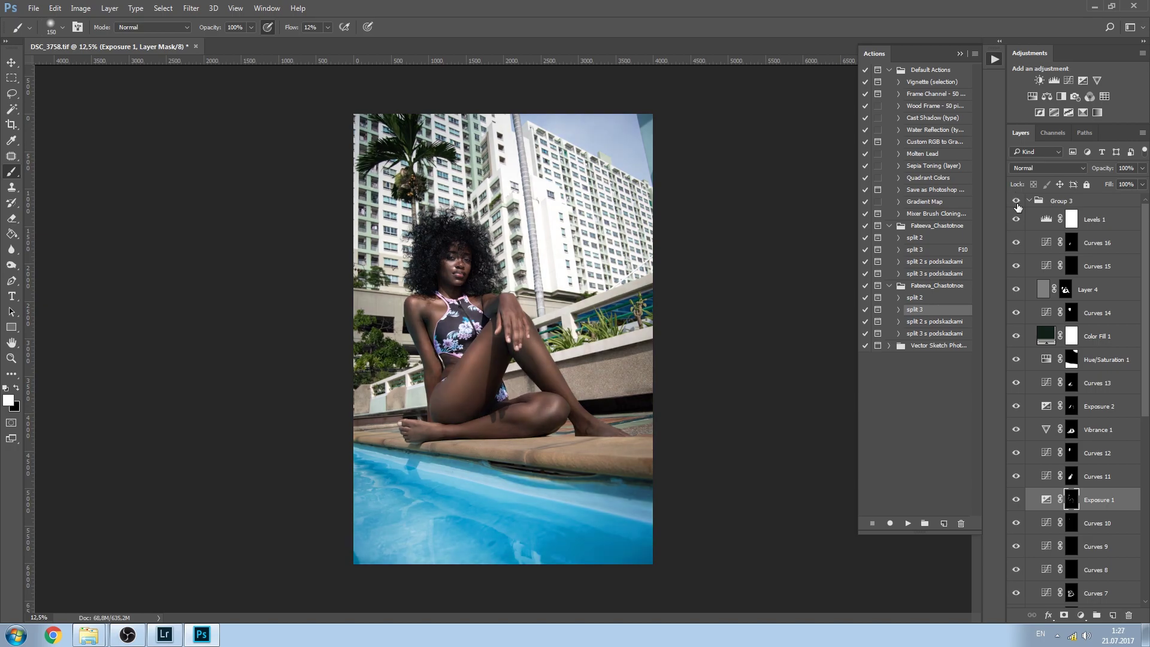
# Stamp all visible layers into a new layer above the Levels adjustment, with the face in view at 100%.
pyautogui.click(1107, 219)
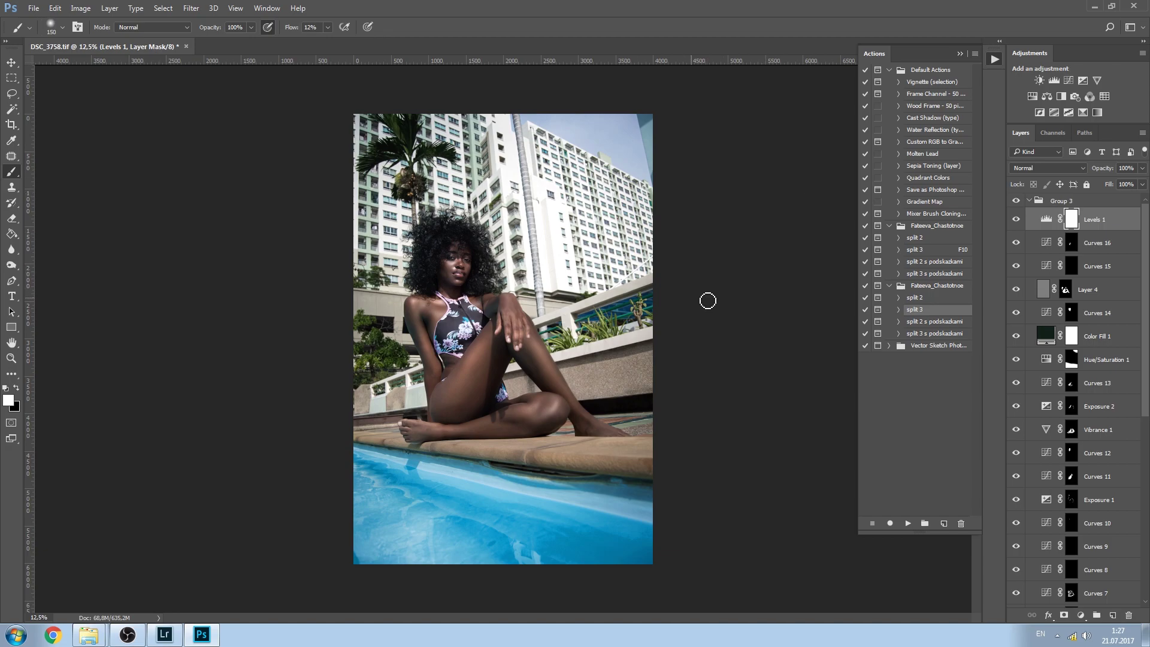
pyautogui.hotkey('ctrl', '+')
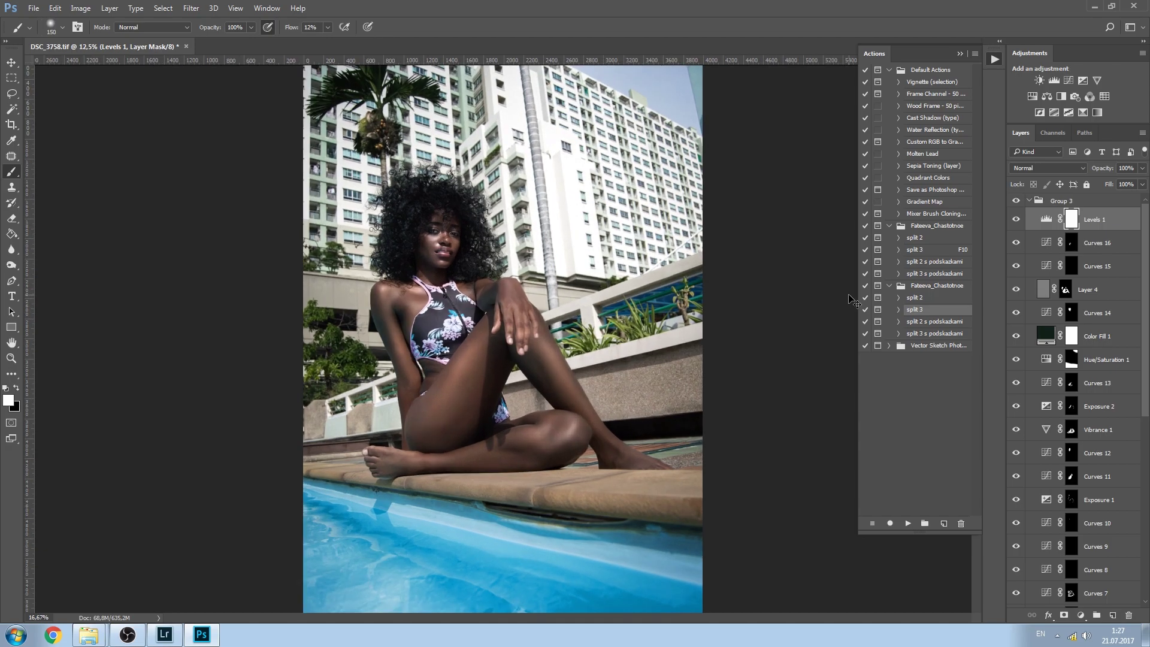
pyautogui.hotkey('ctrl', '+')
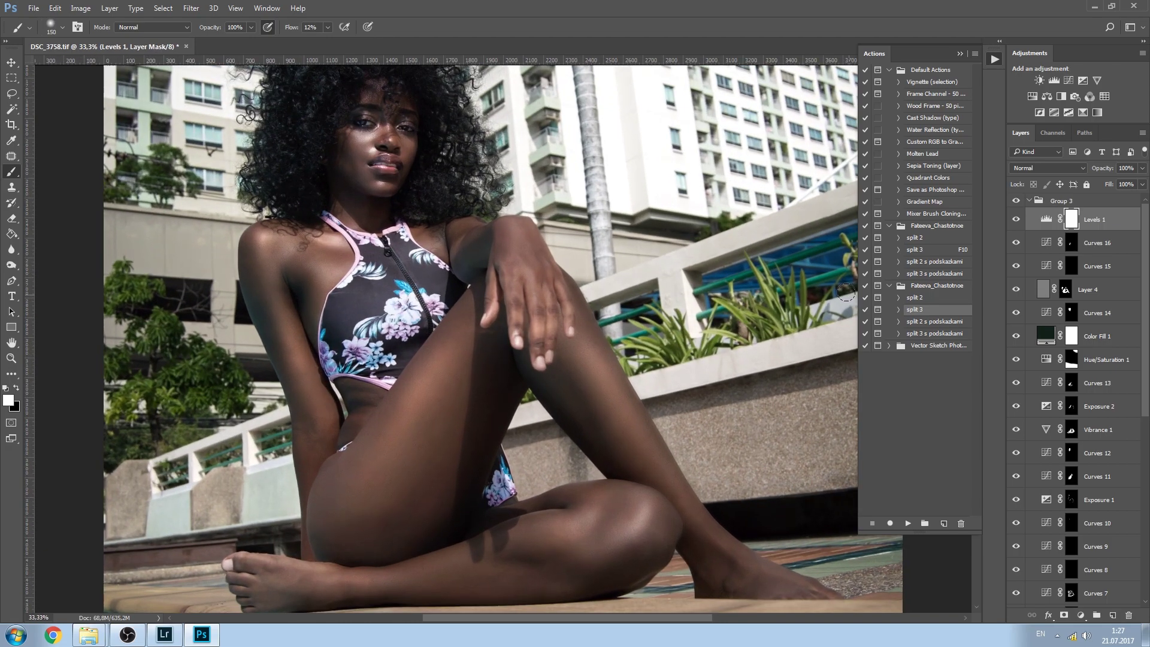
pyautogui.hotkey('ctrl', '+')
pyautogui.moveTo(313, 183); pyautogui.dragTo(379, 356)
pyautogui.moveTo(395, 228); pyautogui.dragTo(422, 290)
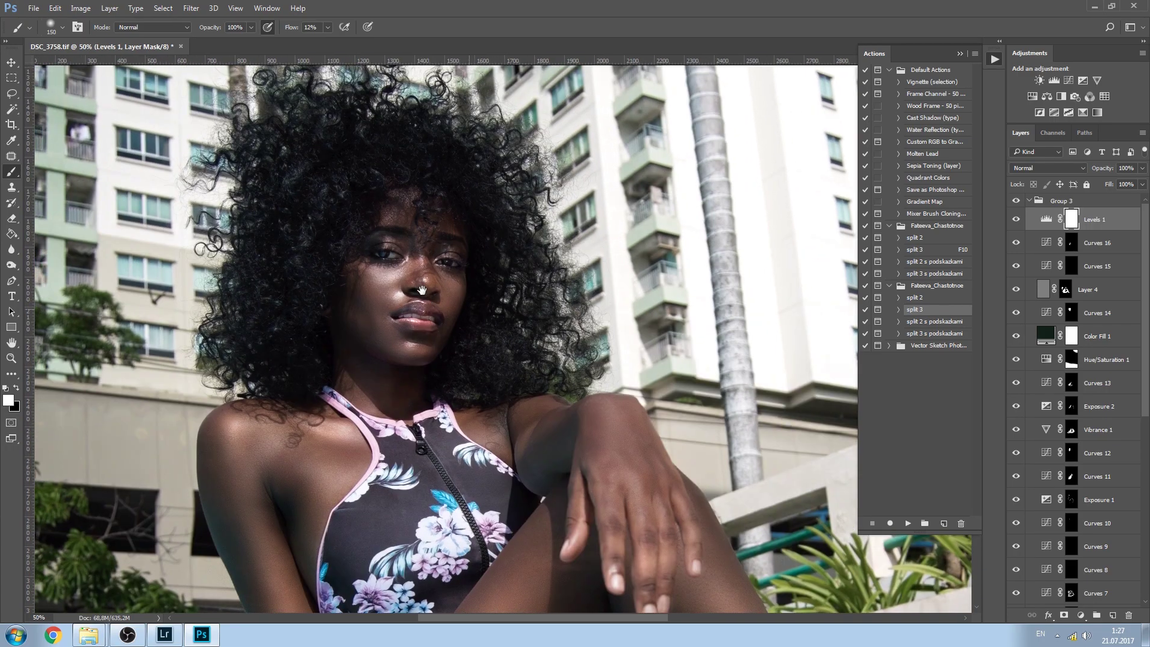
pyautogui.hotkey('ctrl', '+')
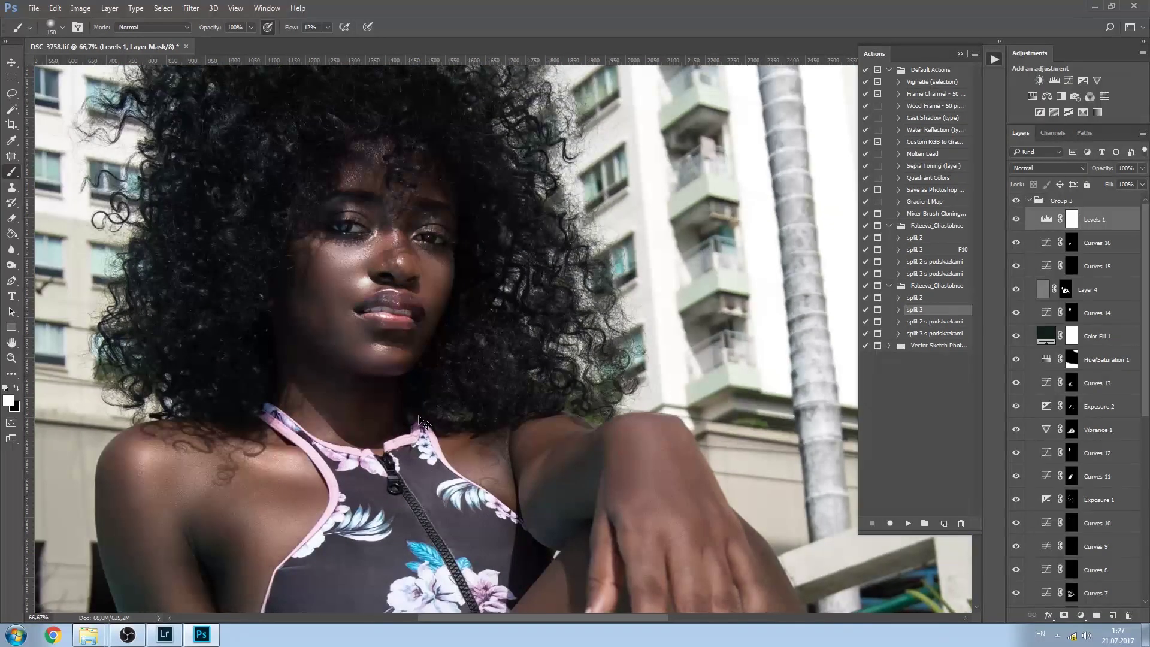
pyautogui.hotkey('ctrl', '+')
pyautogui.hotkey('ctrl', '-')
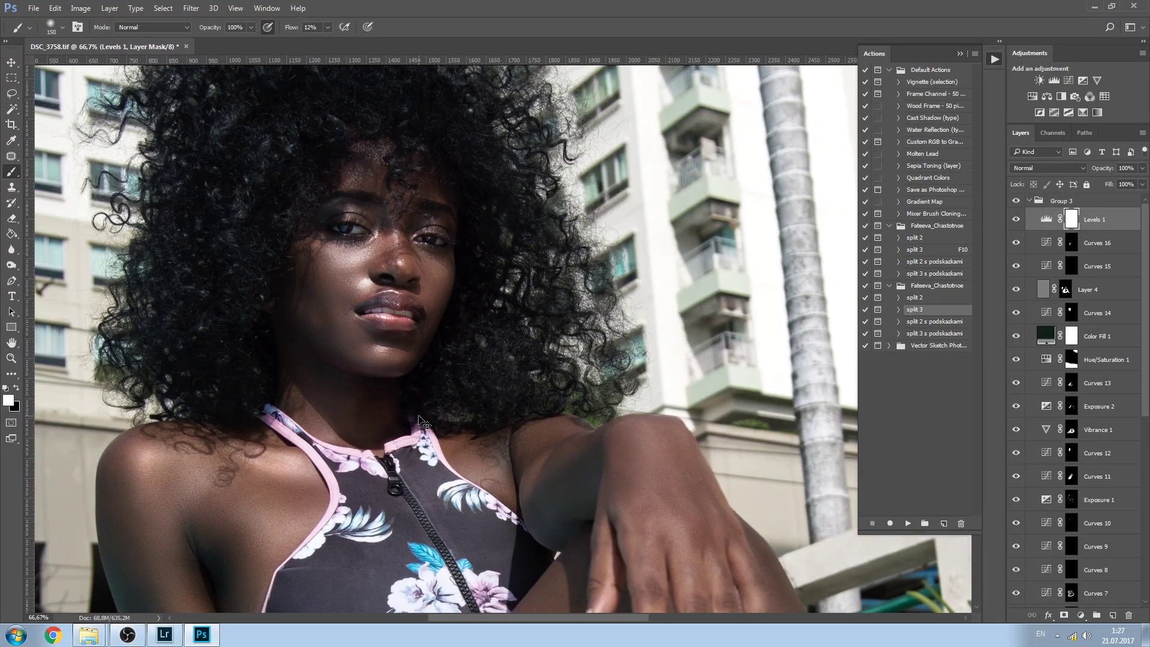
pyautogui.hotkey('ctrl', '+')
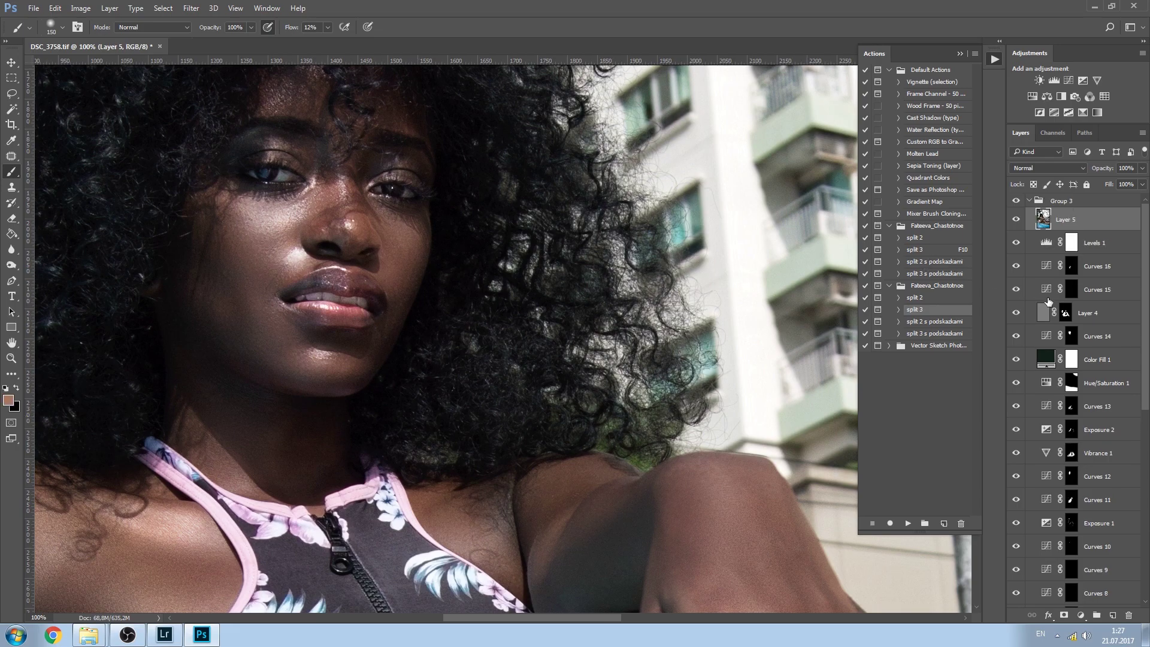
# Apply a High Pass filter with a 2.0 pixel radius to the stamped layer.
pyautogui.click(191, 7)
pyautogui.moveTo(282, 239)
pyautogui.click(375, 254)
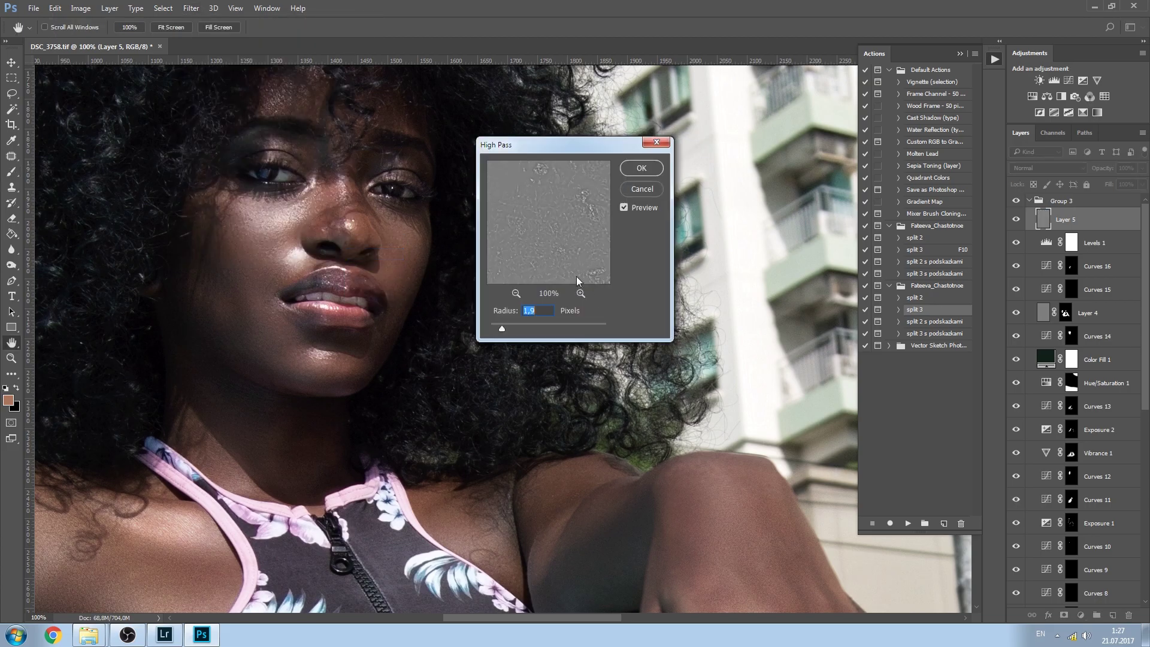
pyautogui.moveTo(501, 328); pyautogui.dragTo(517, 328)
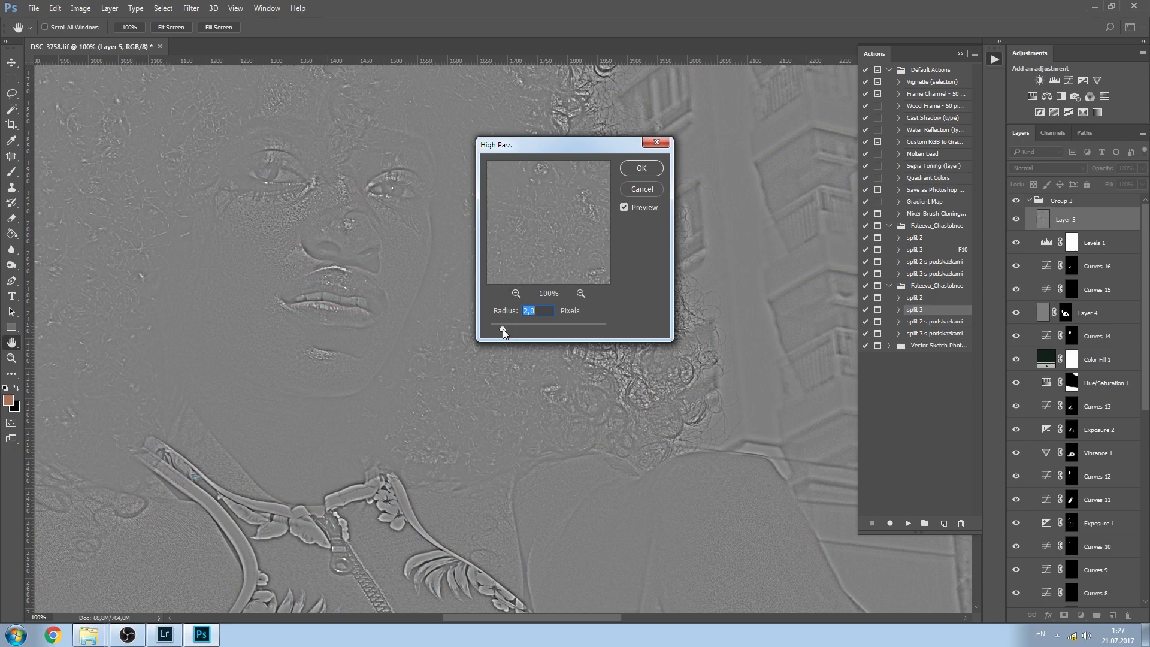
pyautogui.click(641, 171)
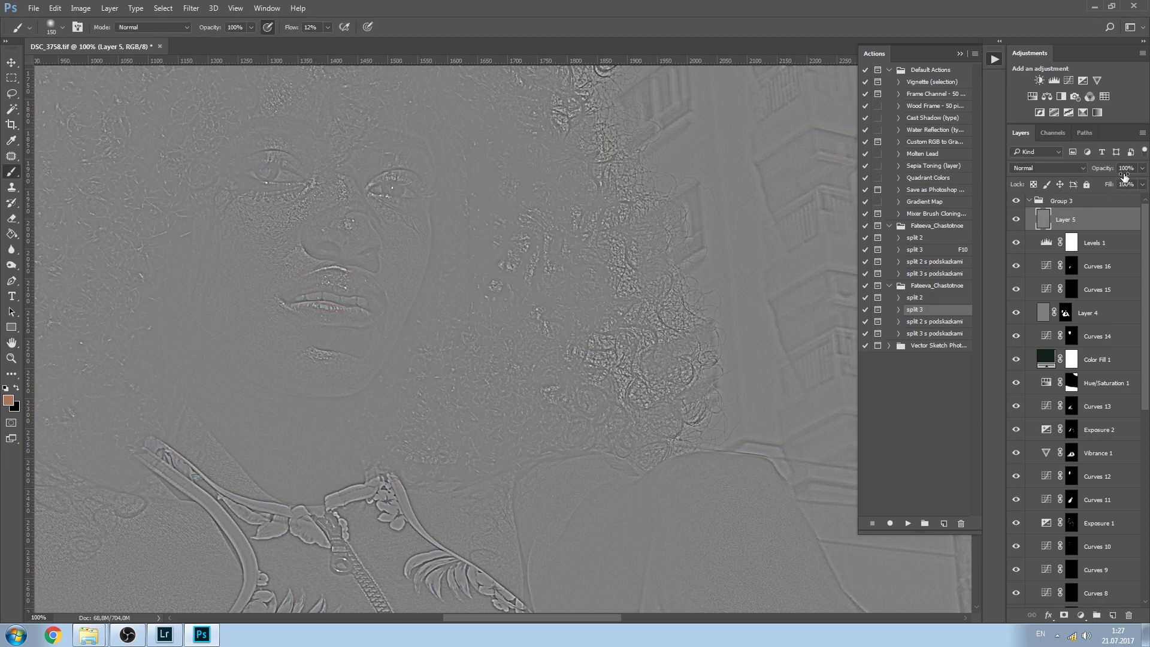
# Blend the High Pass layer in Soft Light, hide it with a black mask, and reset the painting colours to their defaults.
pyautogui.click(1062, 169)
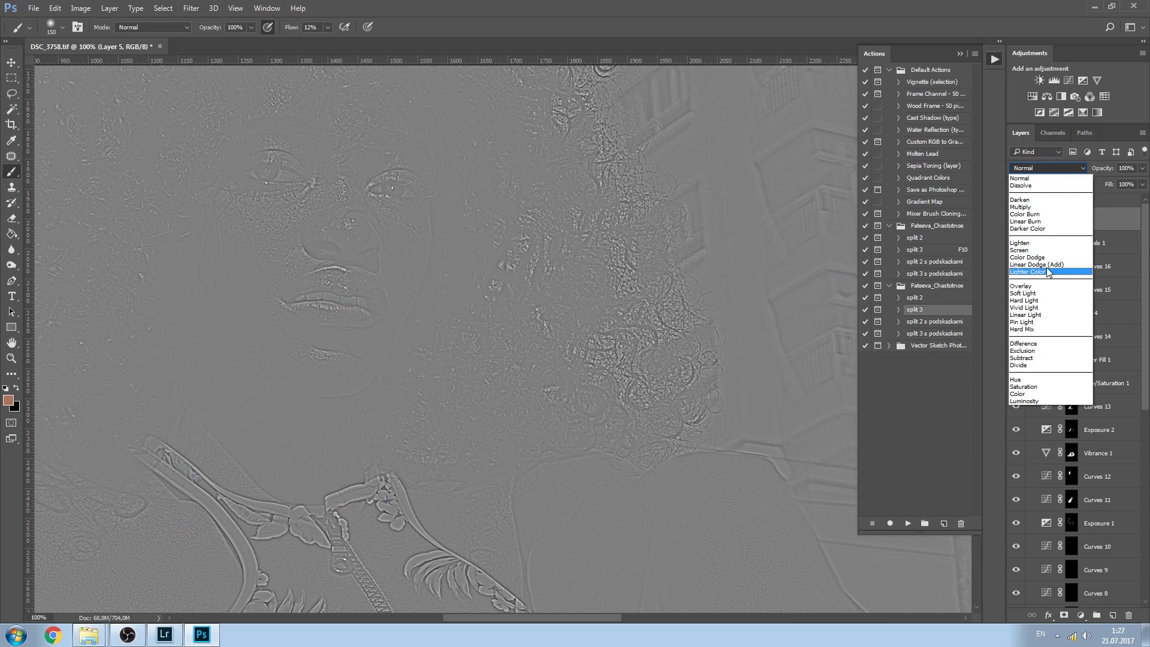
pyautogui.click(1042, 293)
pyautogui.keyDown('alt'); pyautogui.click(1063, 615); pyautogui.keyUp('alt')
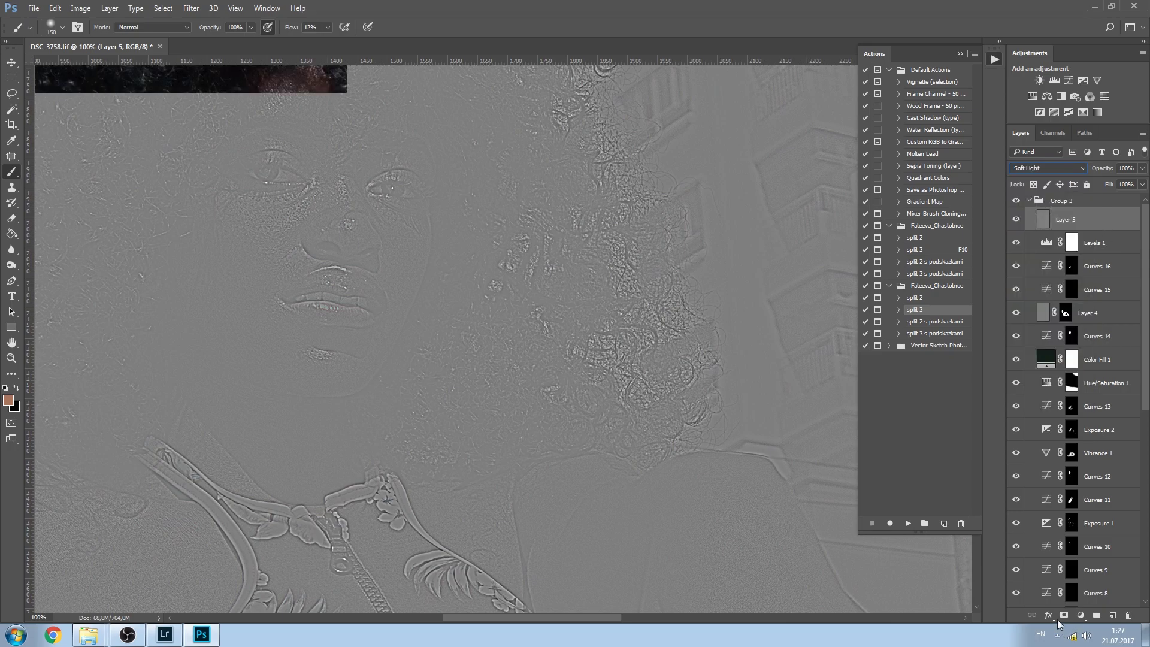
pyautogui.press('d')
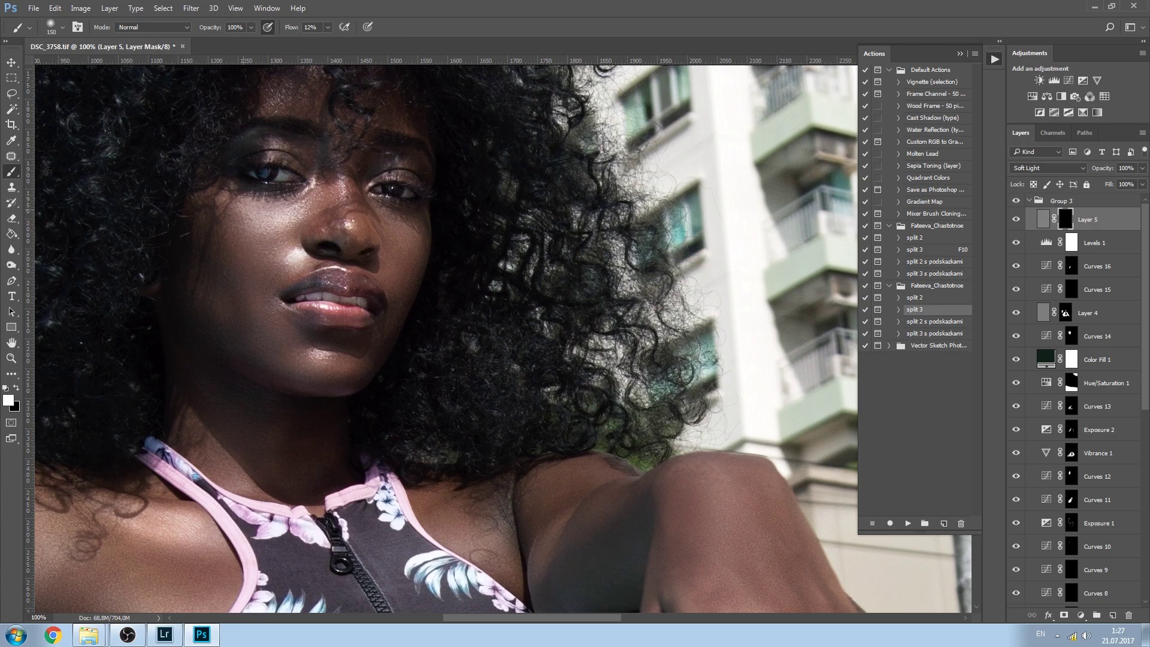
# Paint the sharpening through the mask onto the face and hair with a 100 px white brush at 67% flow.
pyautogui.press('[')
pyautogui.press('[')
pyautogui.moveTo(293, 29); pyautogui.dragTo(326, 29)
pyautogui.press(']')
pyautogui.press(']')
pyautogui.moveTo(274, 214); pyautogui.dragTo(321, 373)
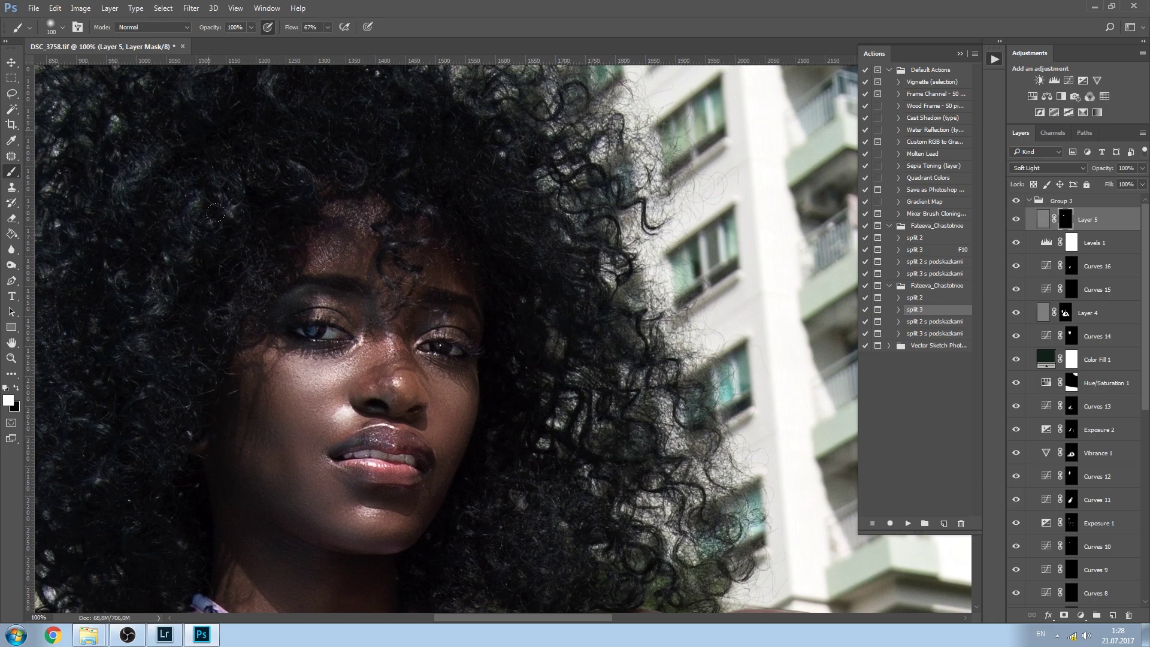
pyautogui.moveTo(307, 160); pyautogui.dragTo(311, 249)
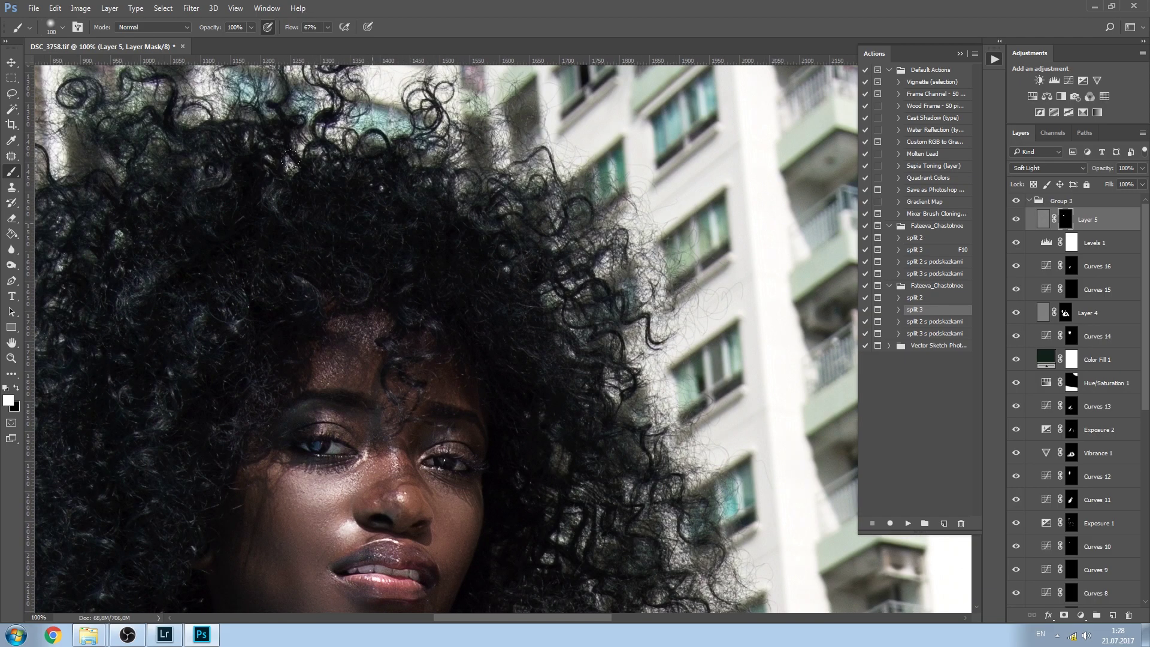
pyautogui.moveTo(507, 384); pyautogui.dragTo(665, 189)
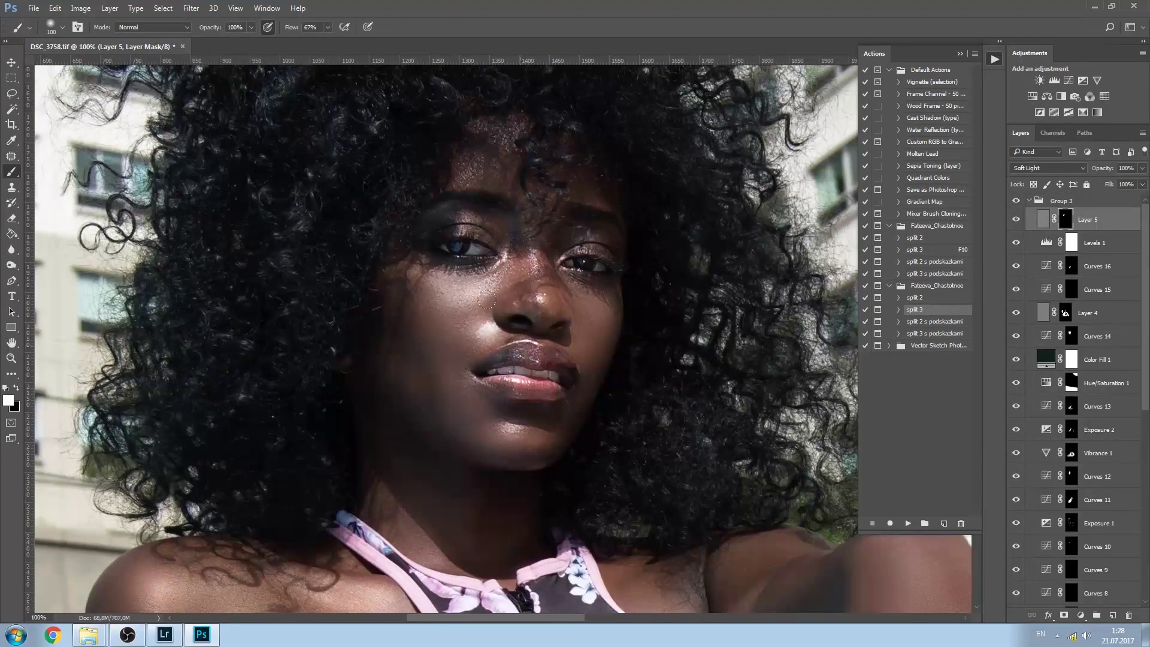
pyautogui.moveTo(237, 300); pyautogui.dragTo(241, 443)
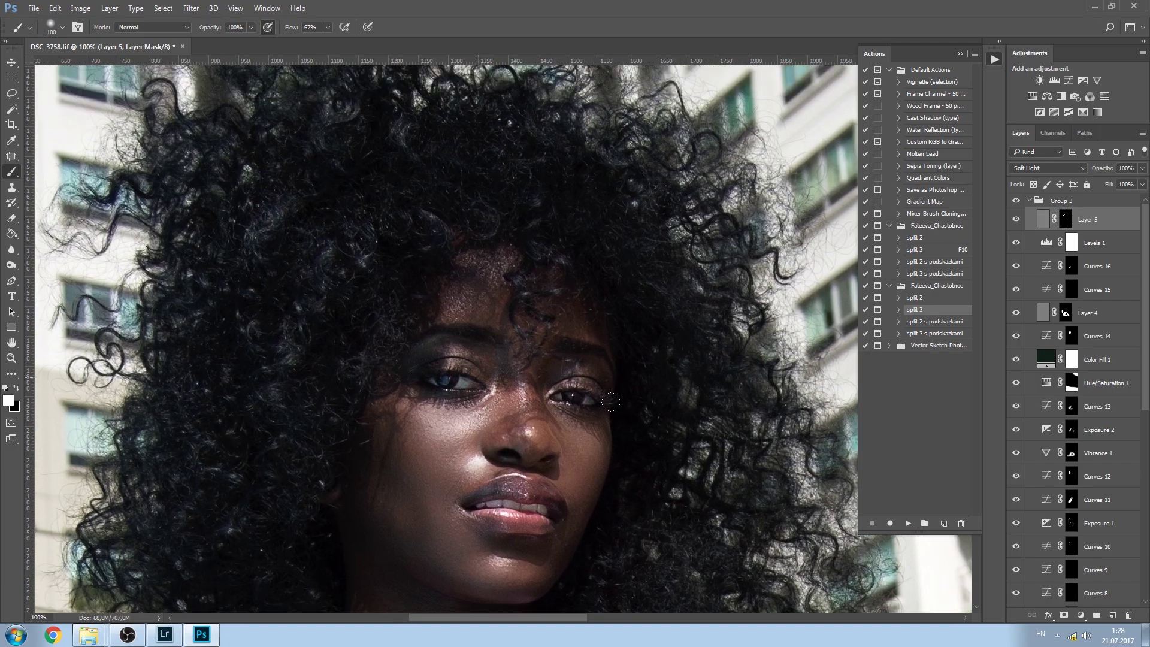
pyautogui.moveTo(611, 401); pyautogui.dragTo(541, 264)
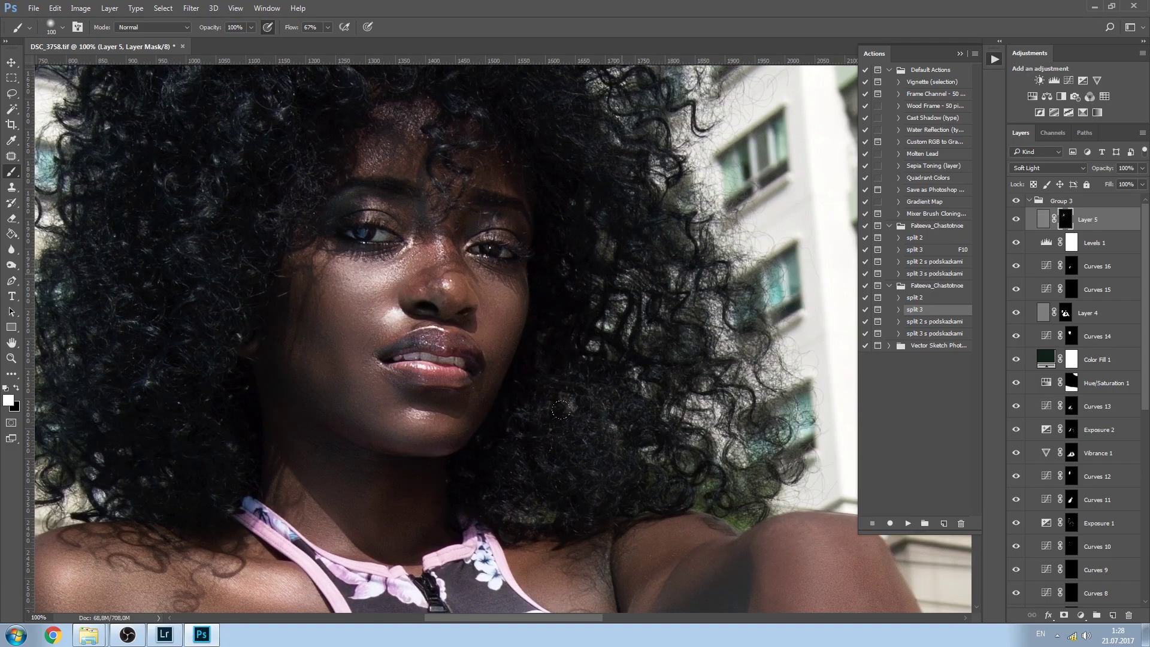
pyautogui.moveTo(562, 436); pyautogui.dragTo(580, 291)
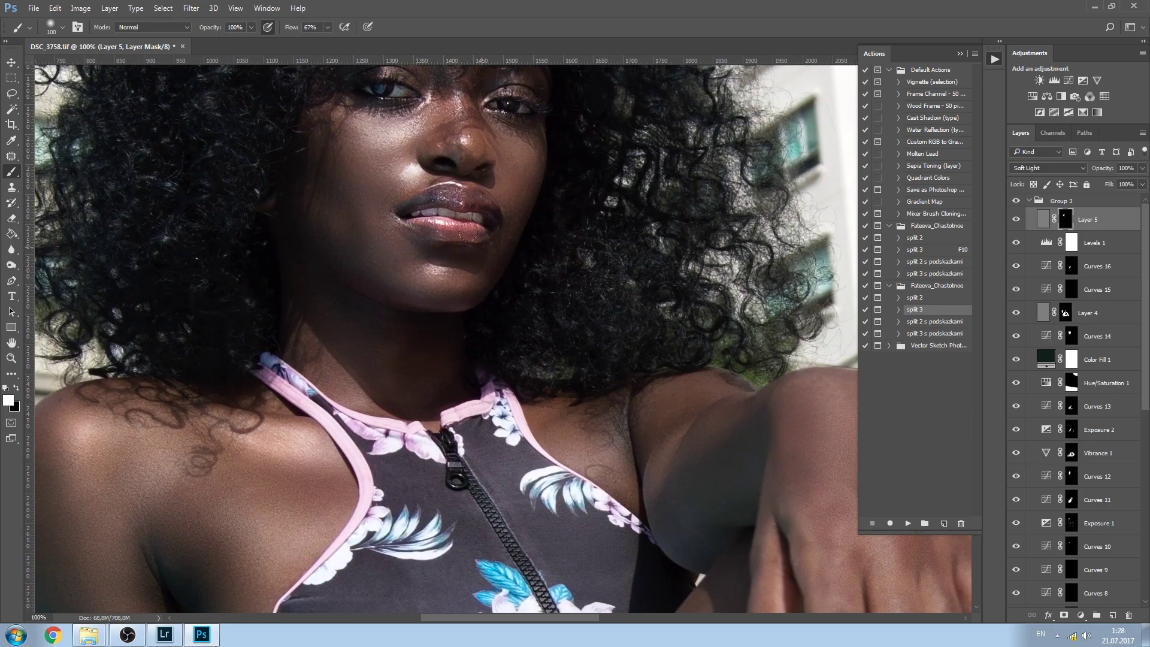
pyautogui.moveTo(608, 497); pyautogui.dragTo(522, 323)
pyautogui.moveTo(541, 425); pyautogui.dragTo(509, 312)
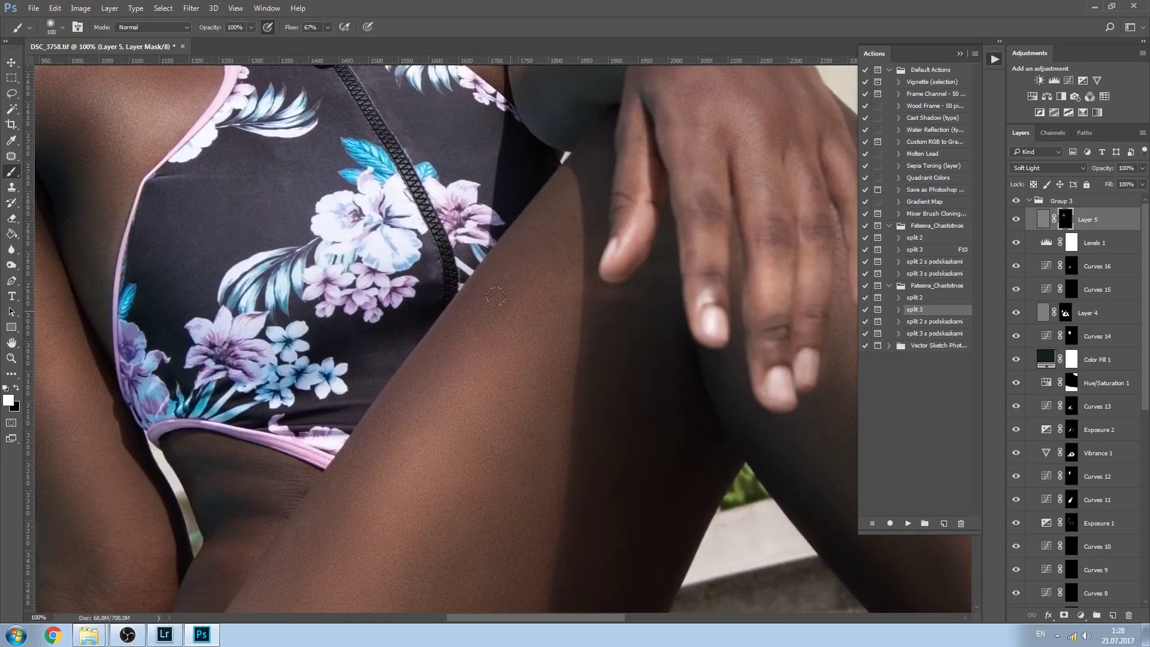
# Compare the full figure with and without the Vibrance 1 adjustment, and leave that layer hidden.
pyautogui.hotkey('ctrl', '-')
pyautogui.hotkey('ctrl', '-')
pyautogui.hotkey('ctrl', '-')
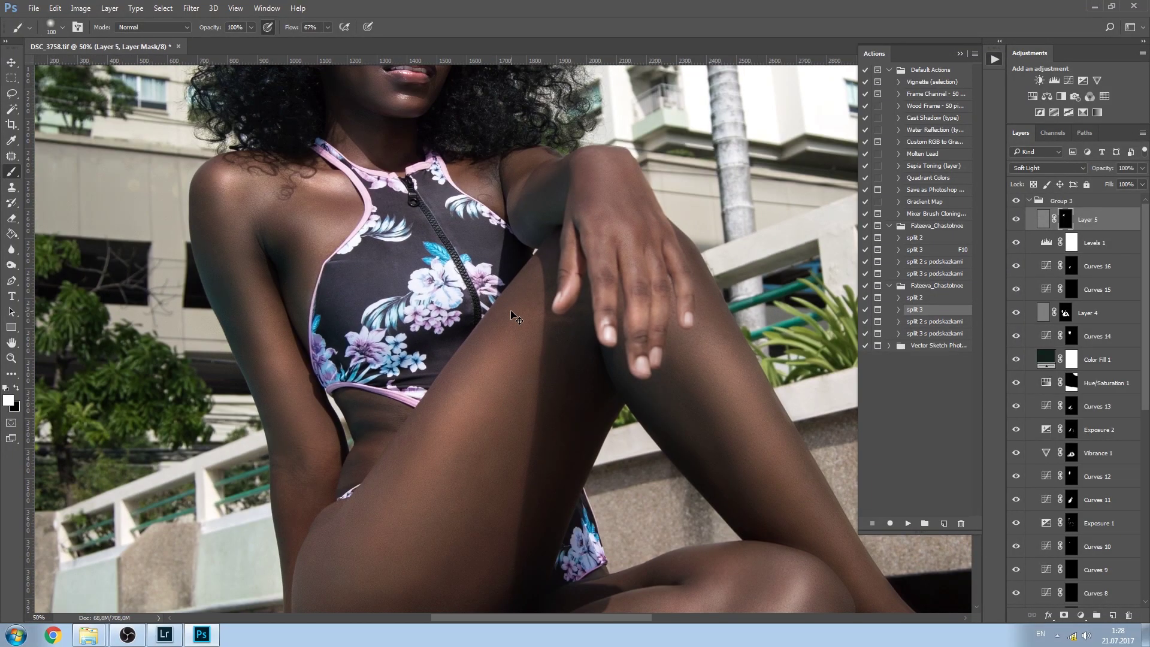
pyautogui.hotkey('ctrl', '-')
pyautogui.hotkey('ctrl', '-')
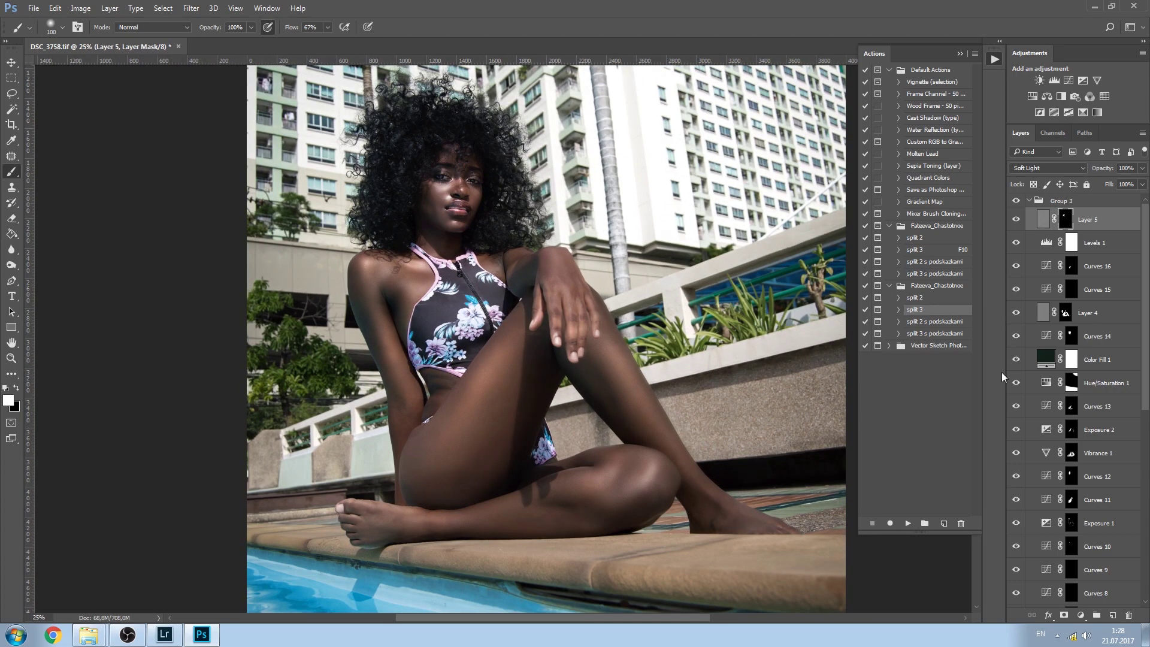
pyautogui.click(1016, 453)
pyautogui.click(1016, 453)
pyautogui.click(1016, 453)
pyautogui.click(1016, 453)
pyautogui.click(1016, 453)
pyautogui.click(1016, 453)
pyautogui.click(1016, 453)
pyautogui.moveTo(1145, 391); pyautogui.dragTo(1146, 455)
# Check the effects of the Curves 10 and Exposure 1 layers, keeping both visible.
pyautogui.click(1016, 417)
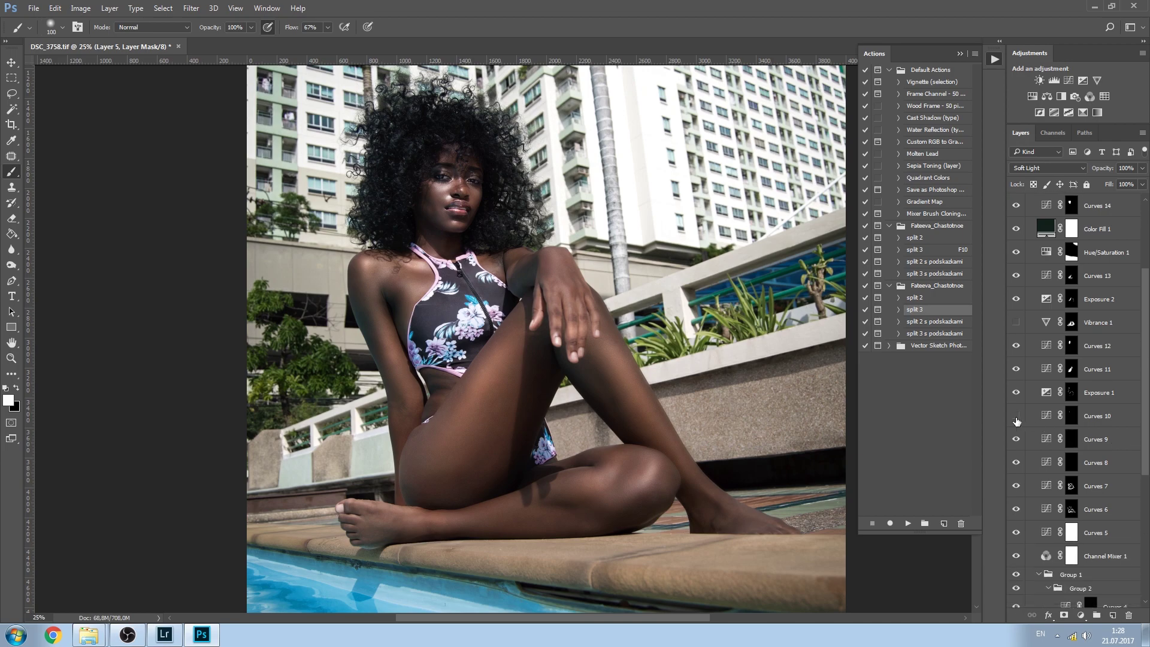
pyautogui.click(1016, 417)
pyautogui.click(1016, 418)
pyautogui.click(1016, 417)
pyautogui.click(1016, 392)
pyautogui.click(1016, 393)
pyautogui.click(1016, 393)
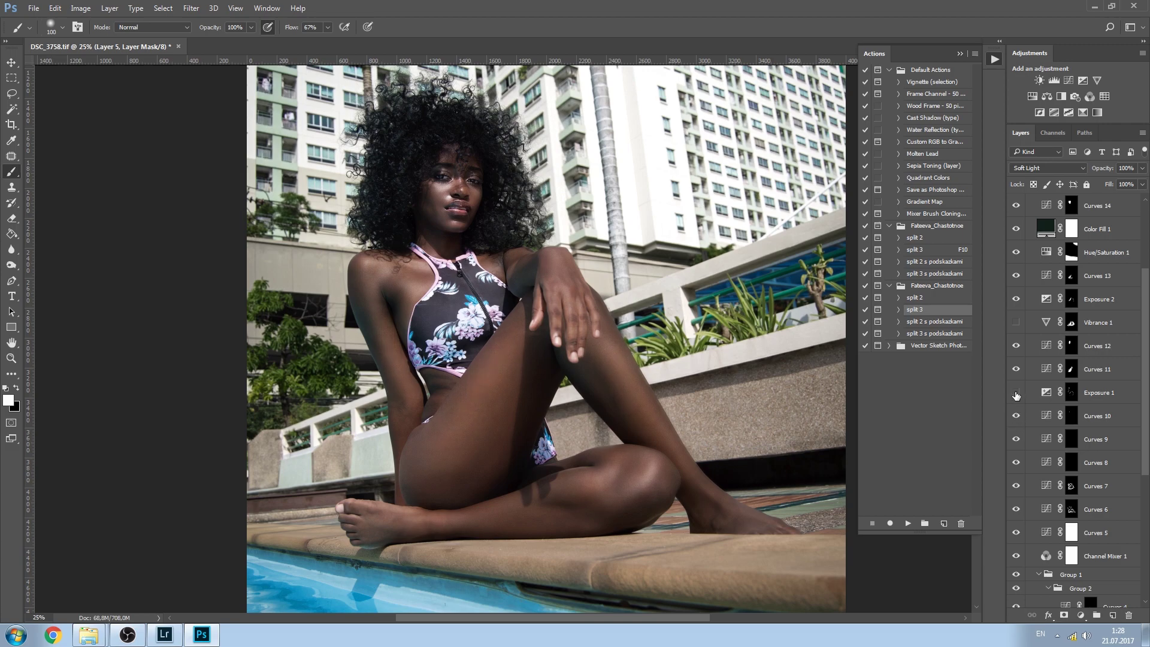
pyautogui.click(1016, 393)
pyautogui.click(1016, 393)
pyautogui.click(1016, 393)
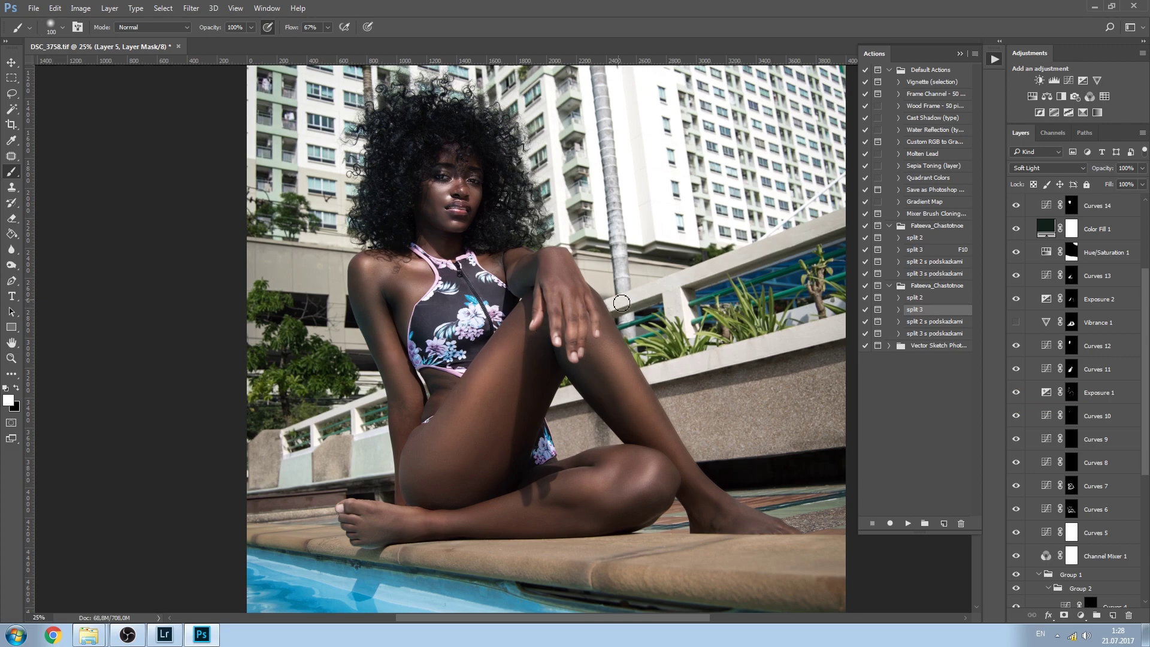
# Compare the whole image with and without the Group 3 adjustments.
pyautogui.hotkey('ctrl', '-')
pyautogui.hotkey('ctrl', '-')
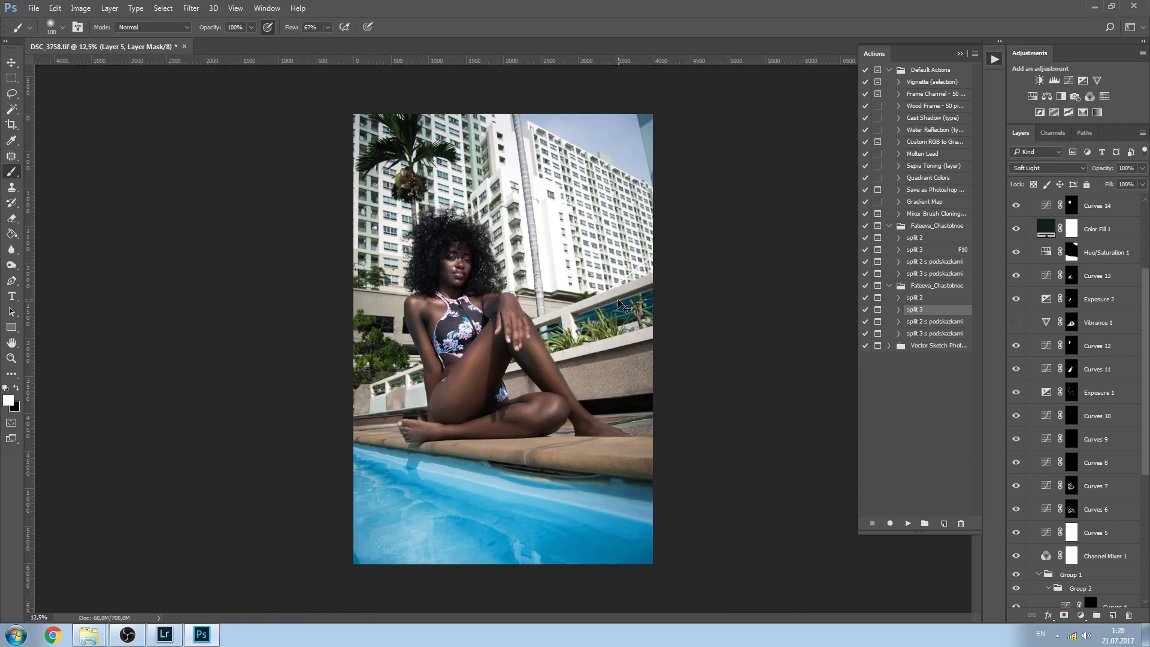
pyautogui.hotkey('ctrl', '+')
pyautogui.hotkey('ctrl', '-')
pyautogui.scroll(5, 1018, 240)
pyautogui.click(1014, 201)
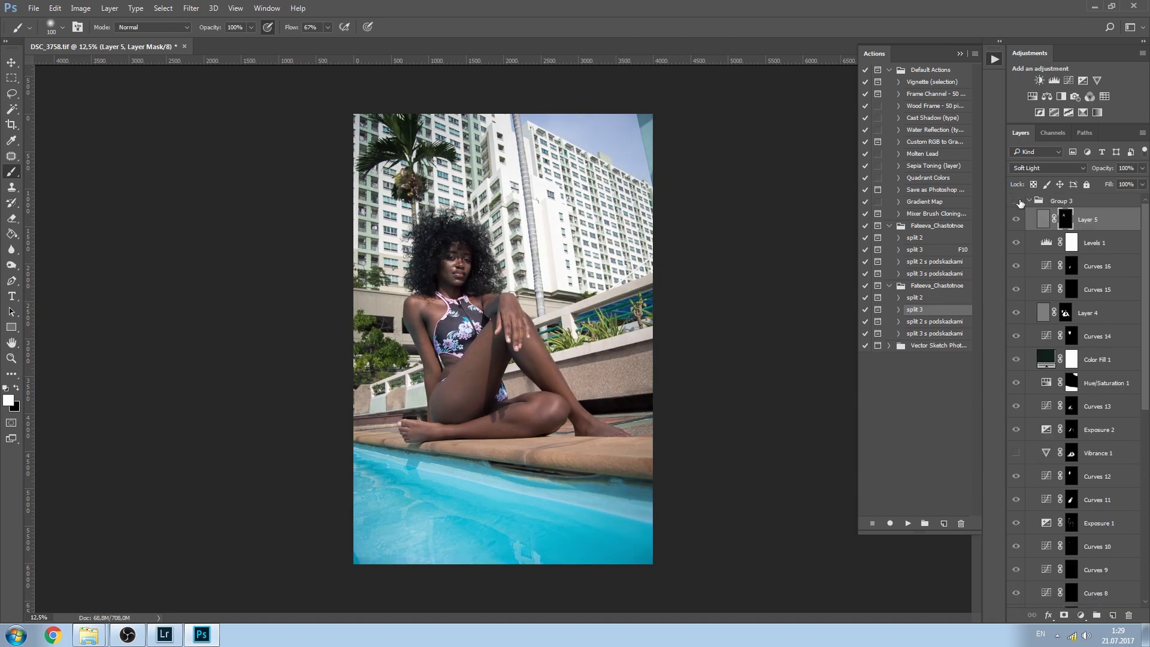
pyautogui.hotkey('ctrl', '+')
pyautogui.click(1016, 201)
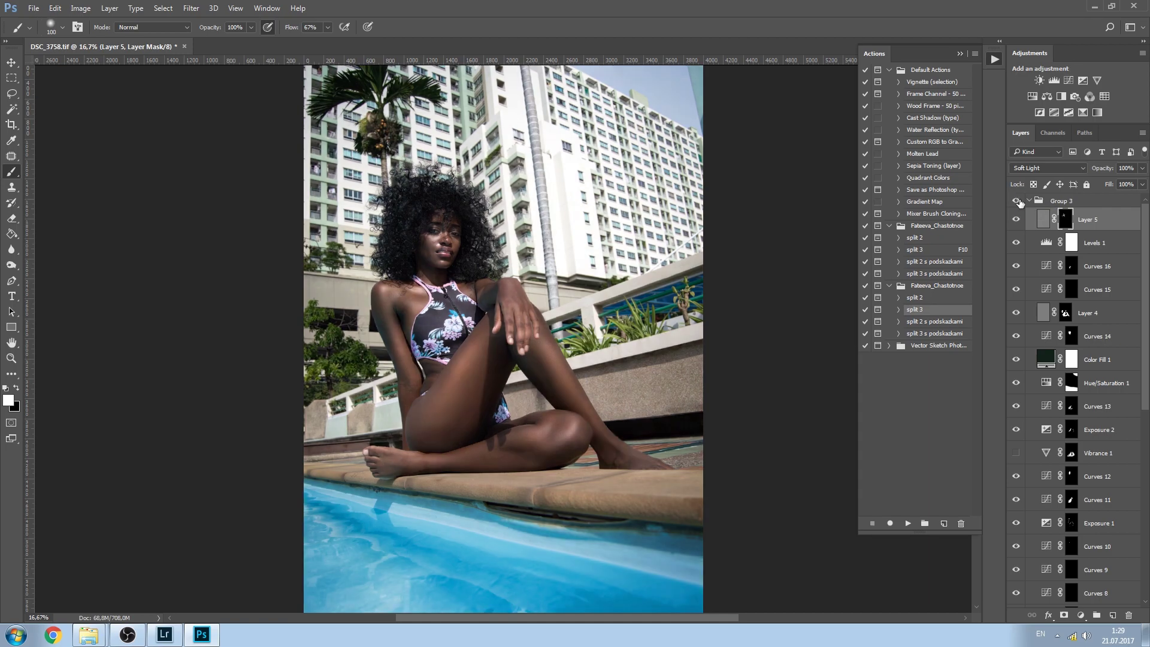